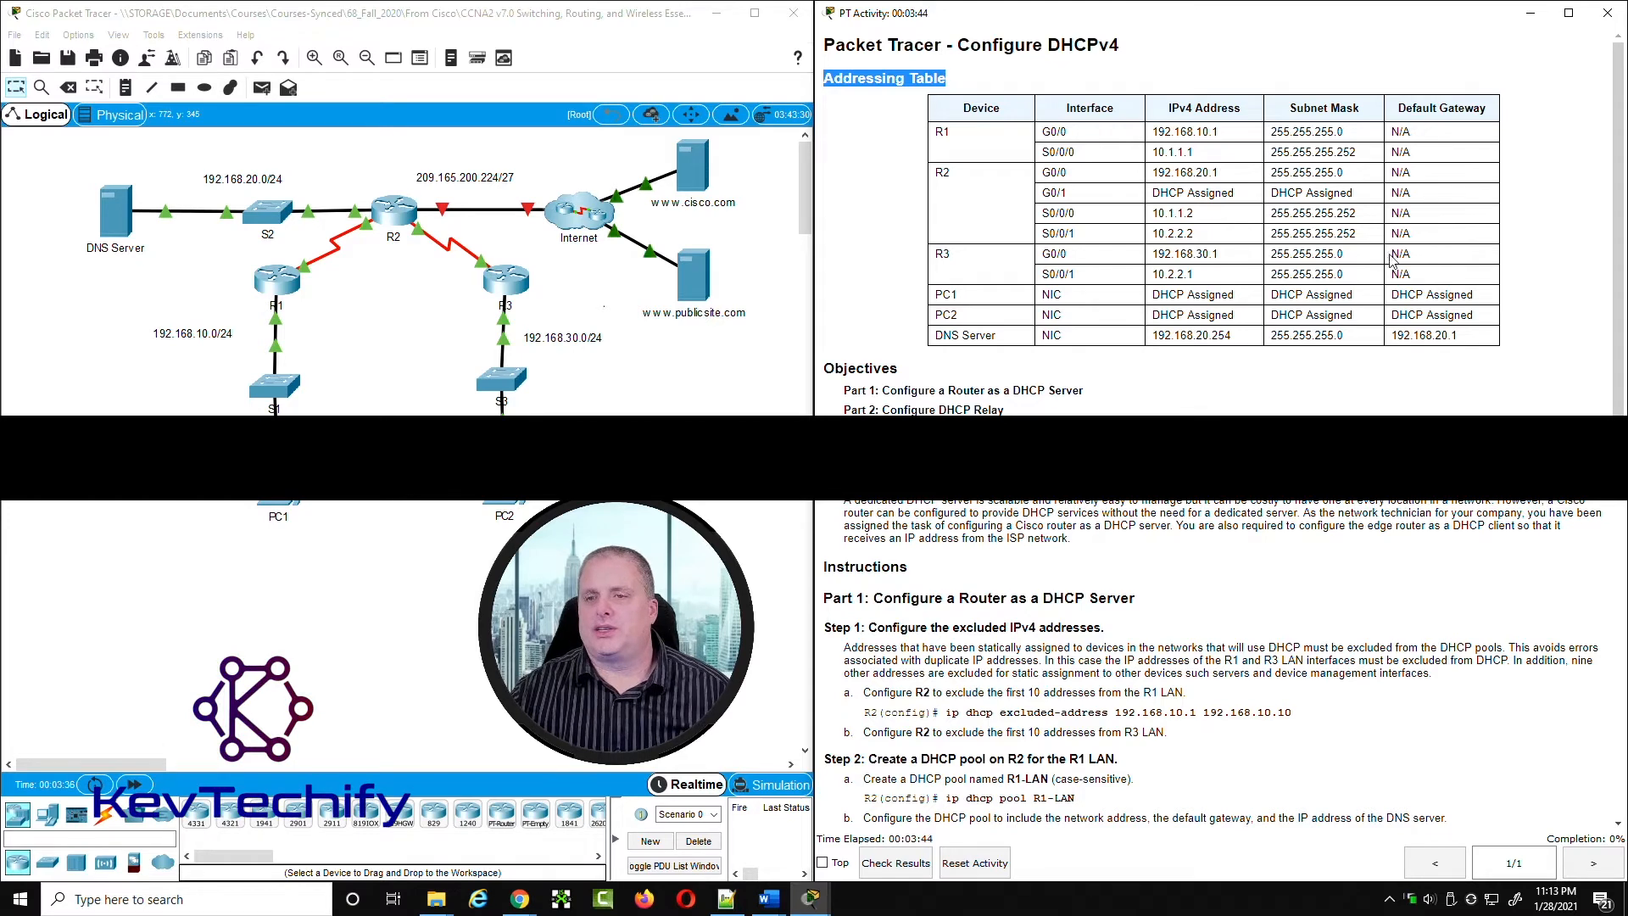
Step: Review the addressing table's DHCP-assigned entries for R2, PC1 and PC2, then read the scenario about using a router for DHCP services
left_click(1360, 264)
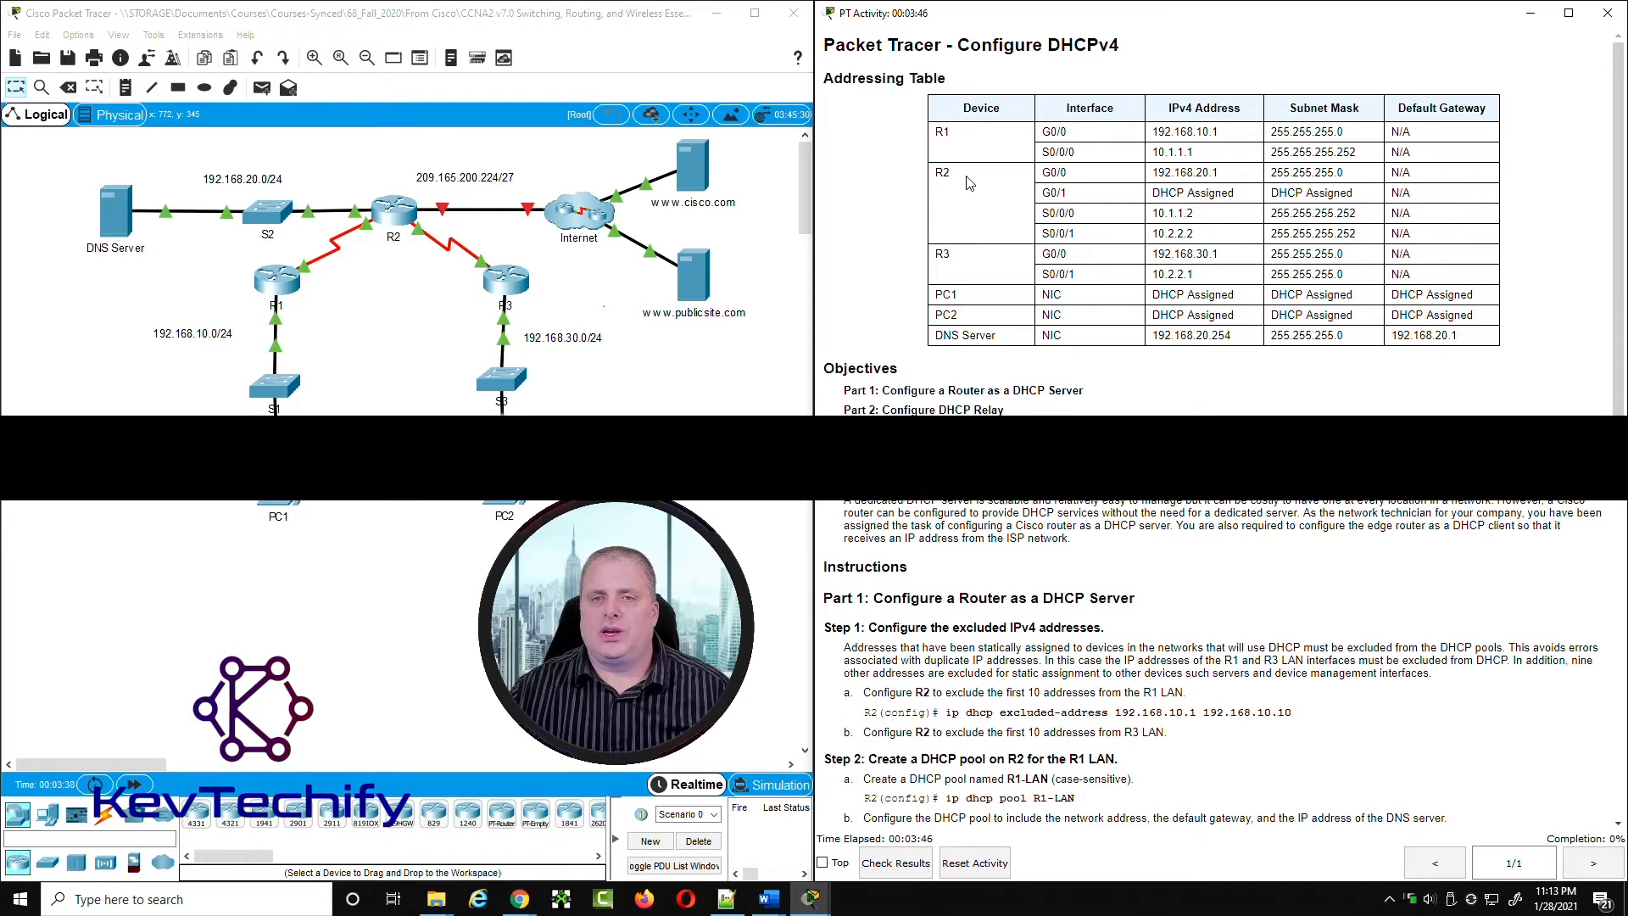
double_click(941, 172)
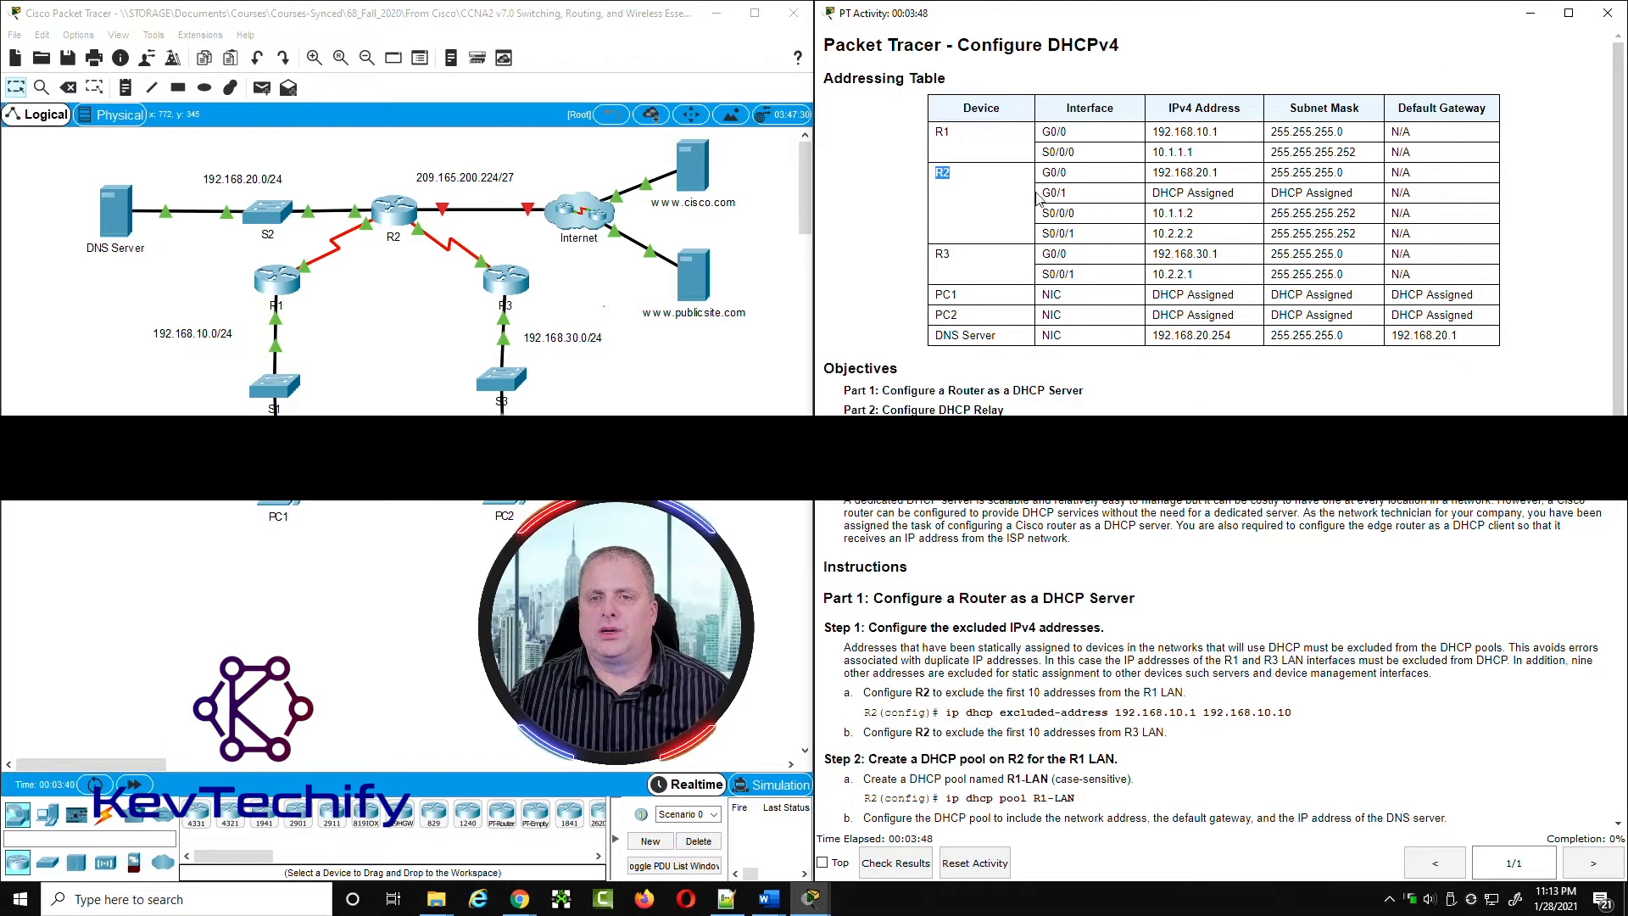
left_click_drag(1064, 193, 1366, 197)
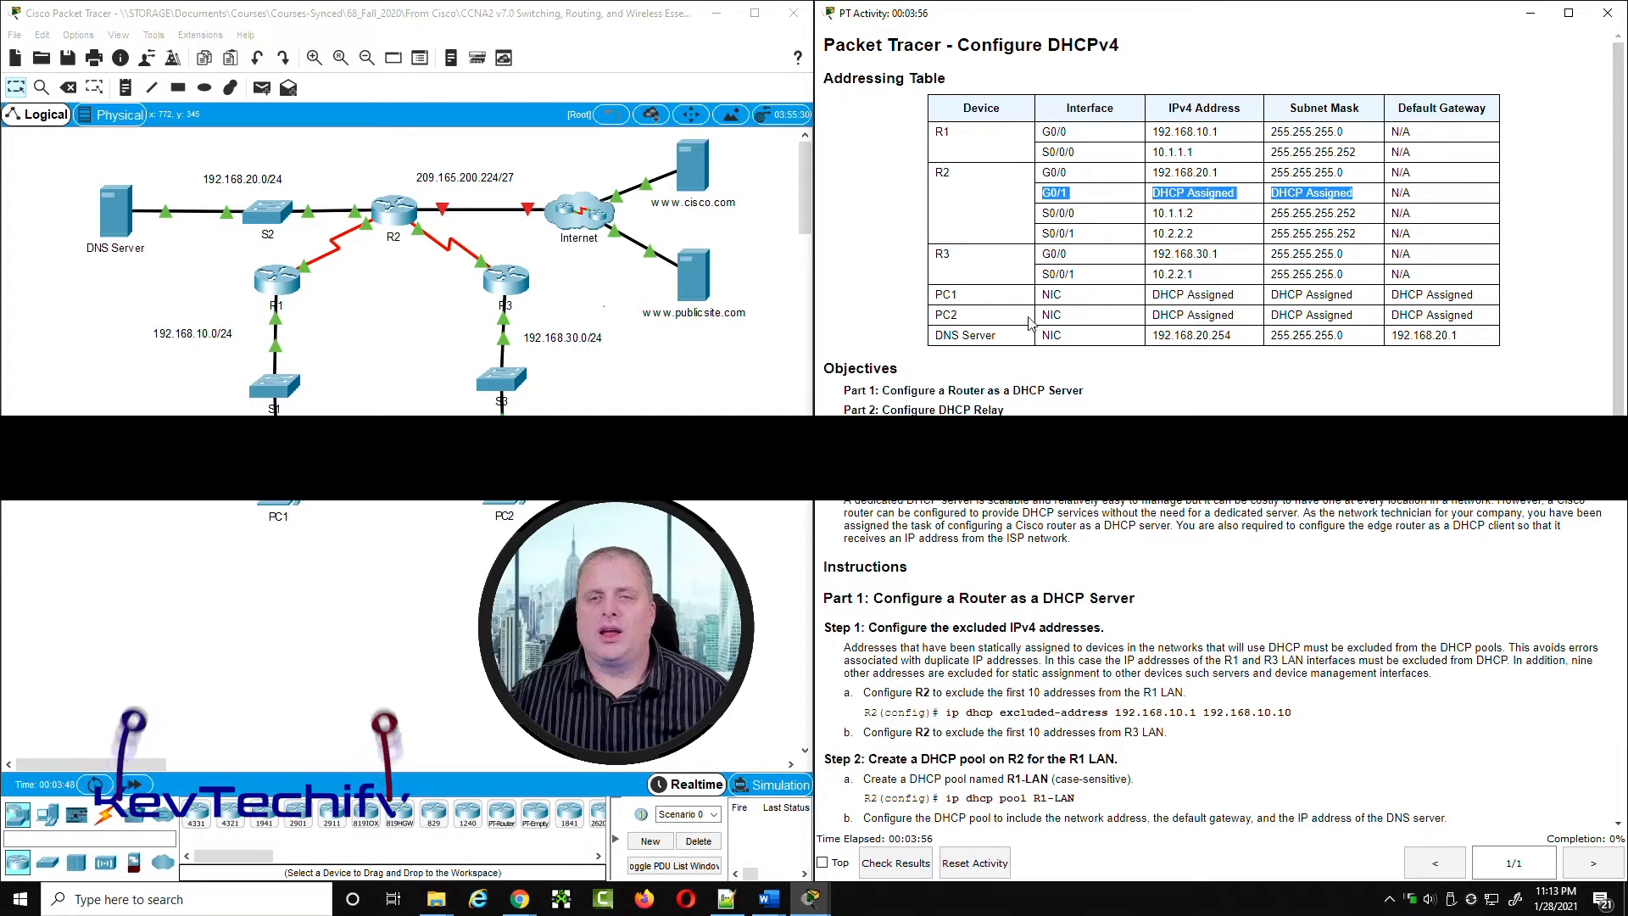
left_click_drag(934, 292, 1484, 325)
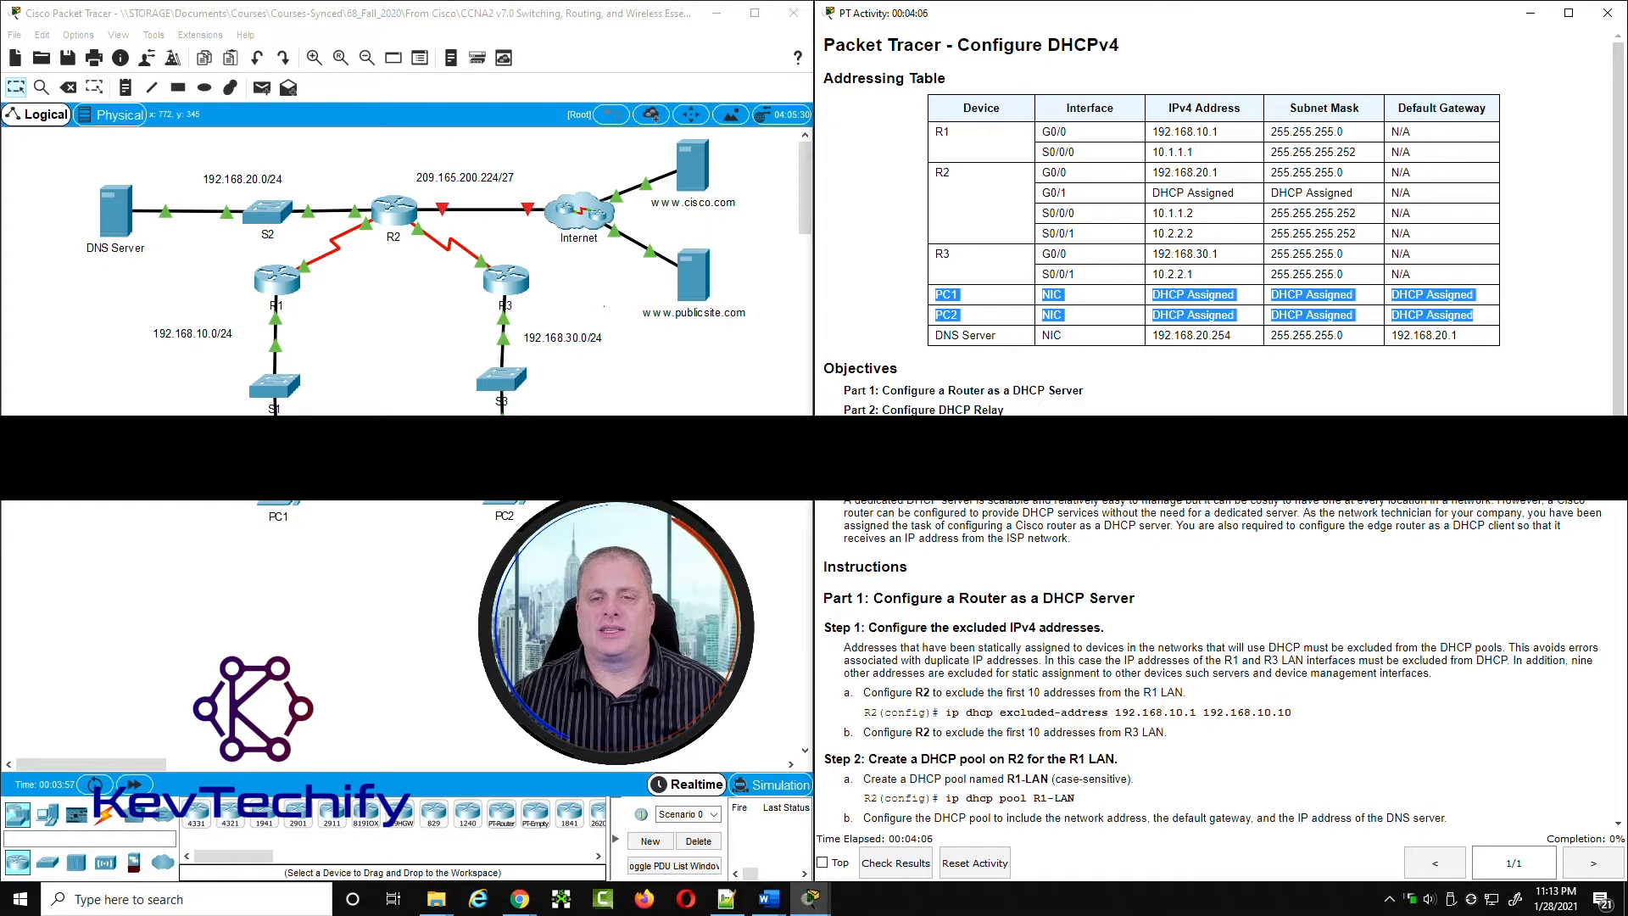
left_click(998, 386)
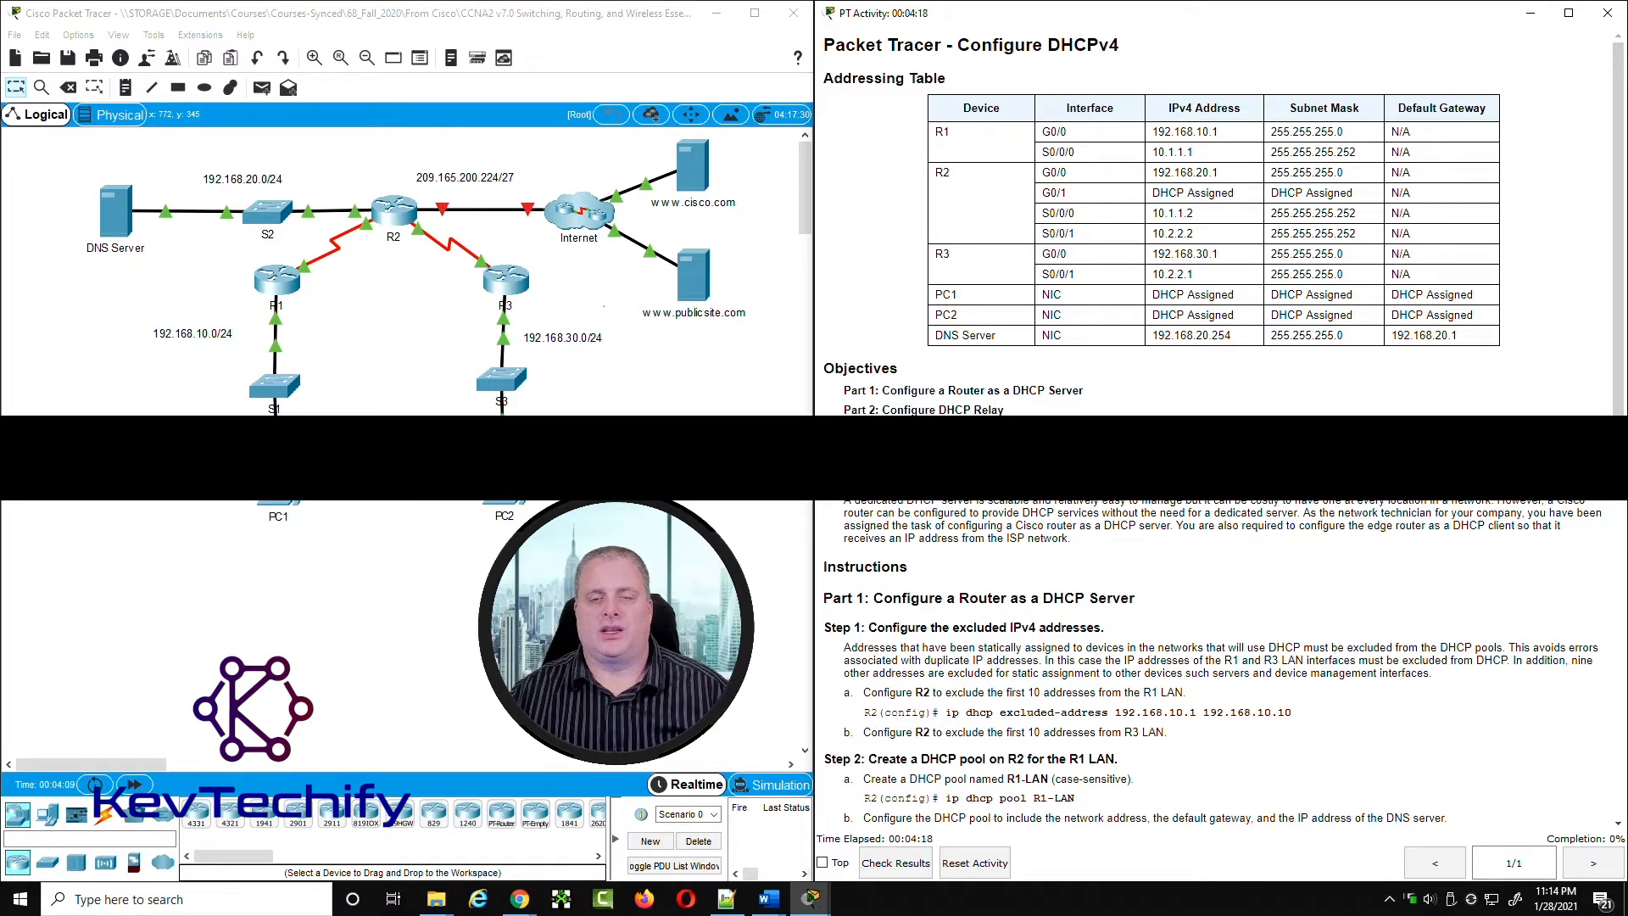
scroll(926, 515, "down", 5)
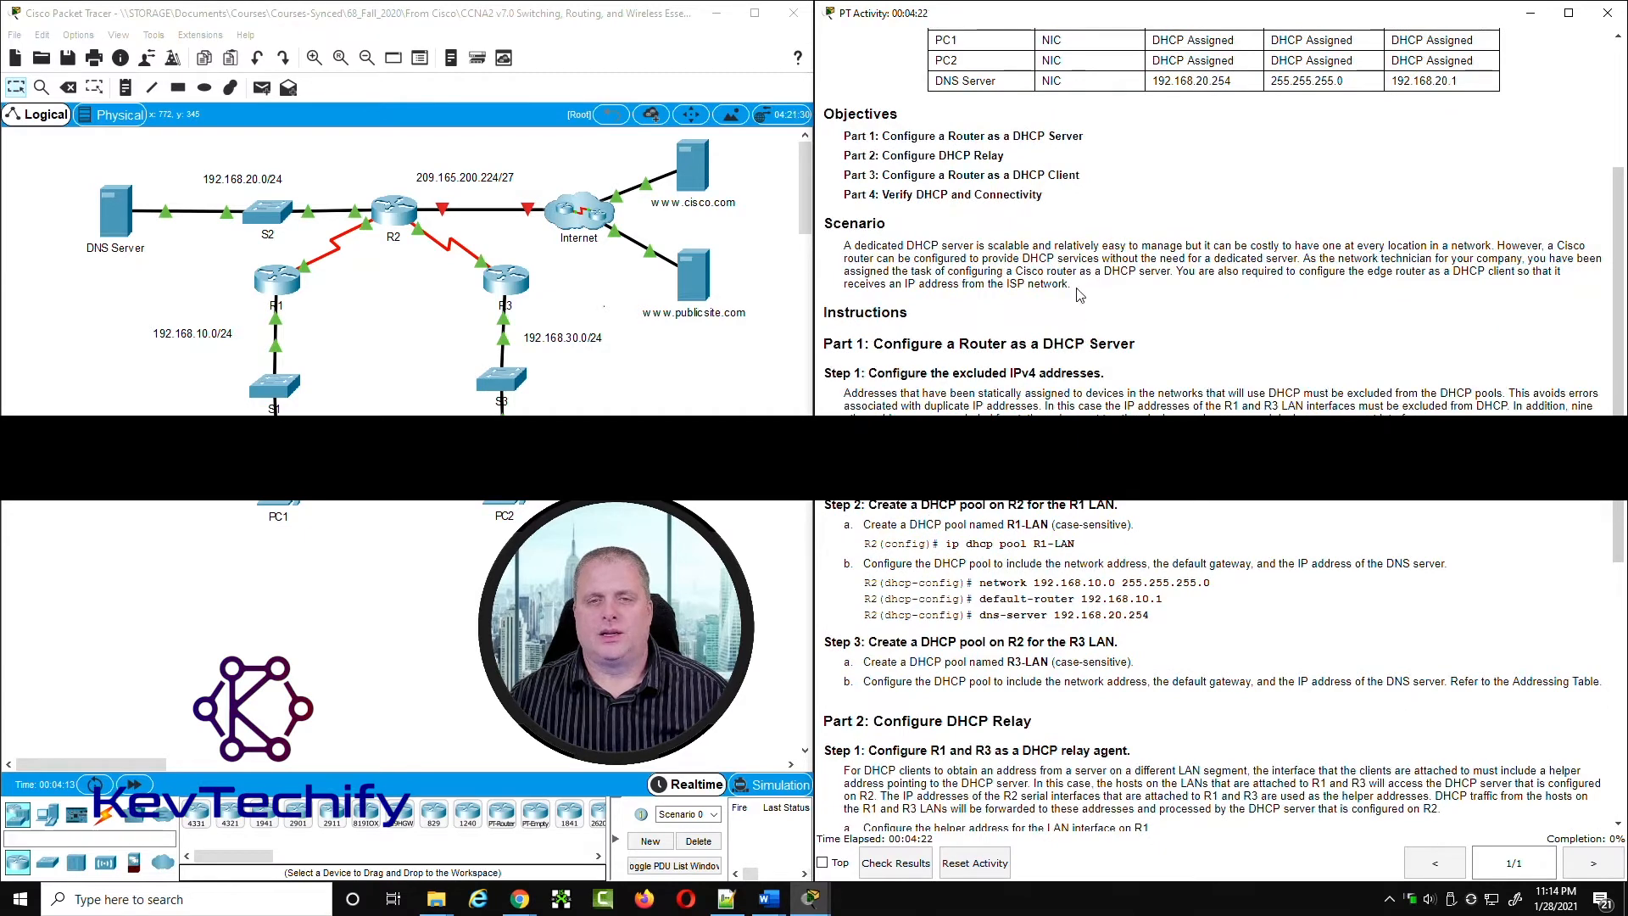
left_click_drag(855, 245, 1097, 241)
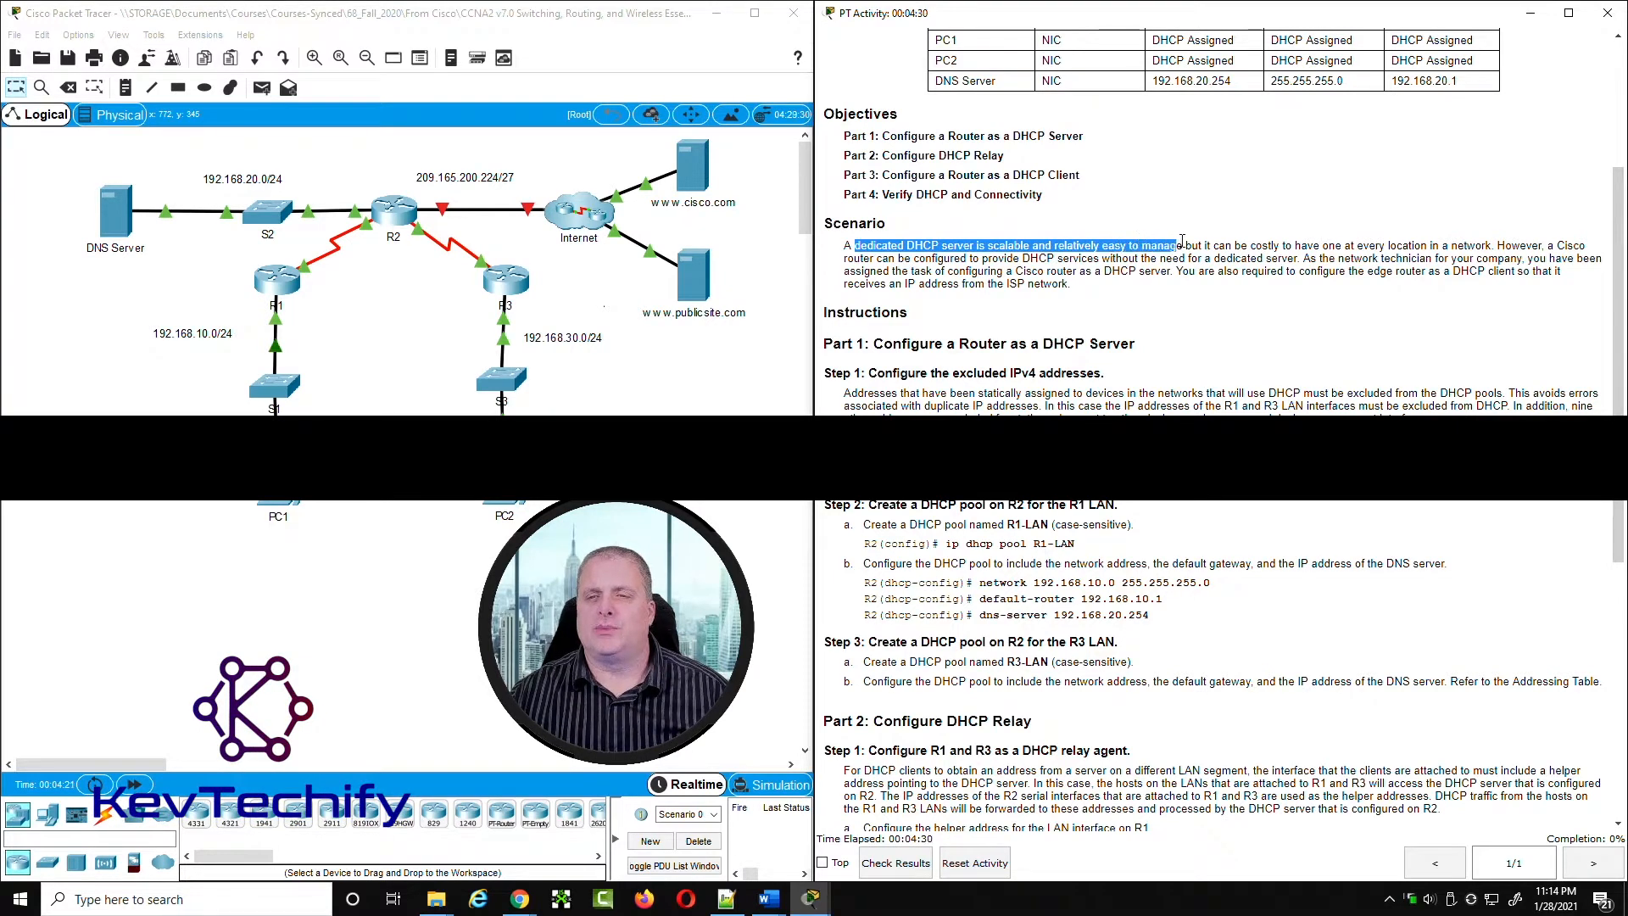
left_click_drag(1188, 245, 1312, 245)
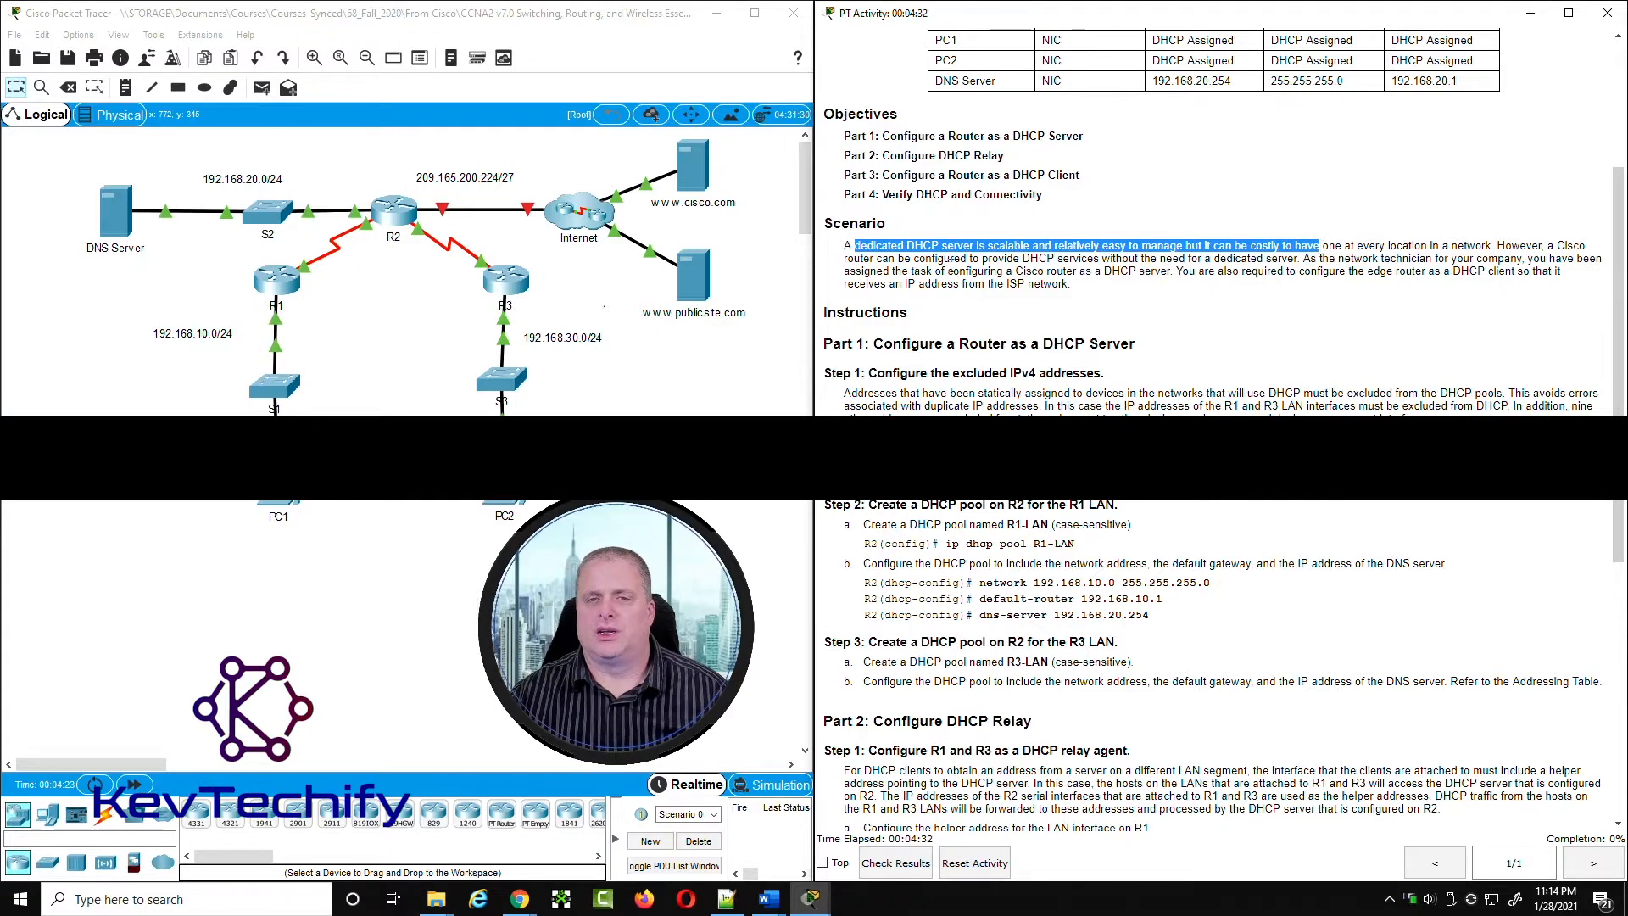
left_click_drag(844, 261, 1178, 259)
left_click_drag(1279, 261, 1289, 260)
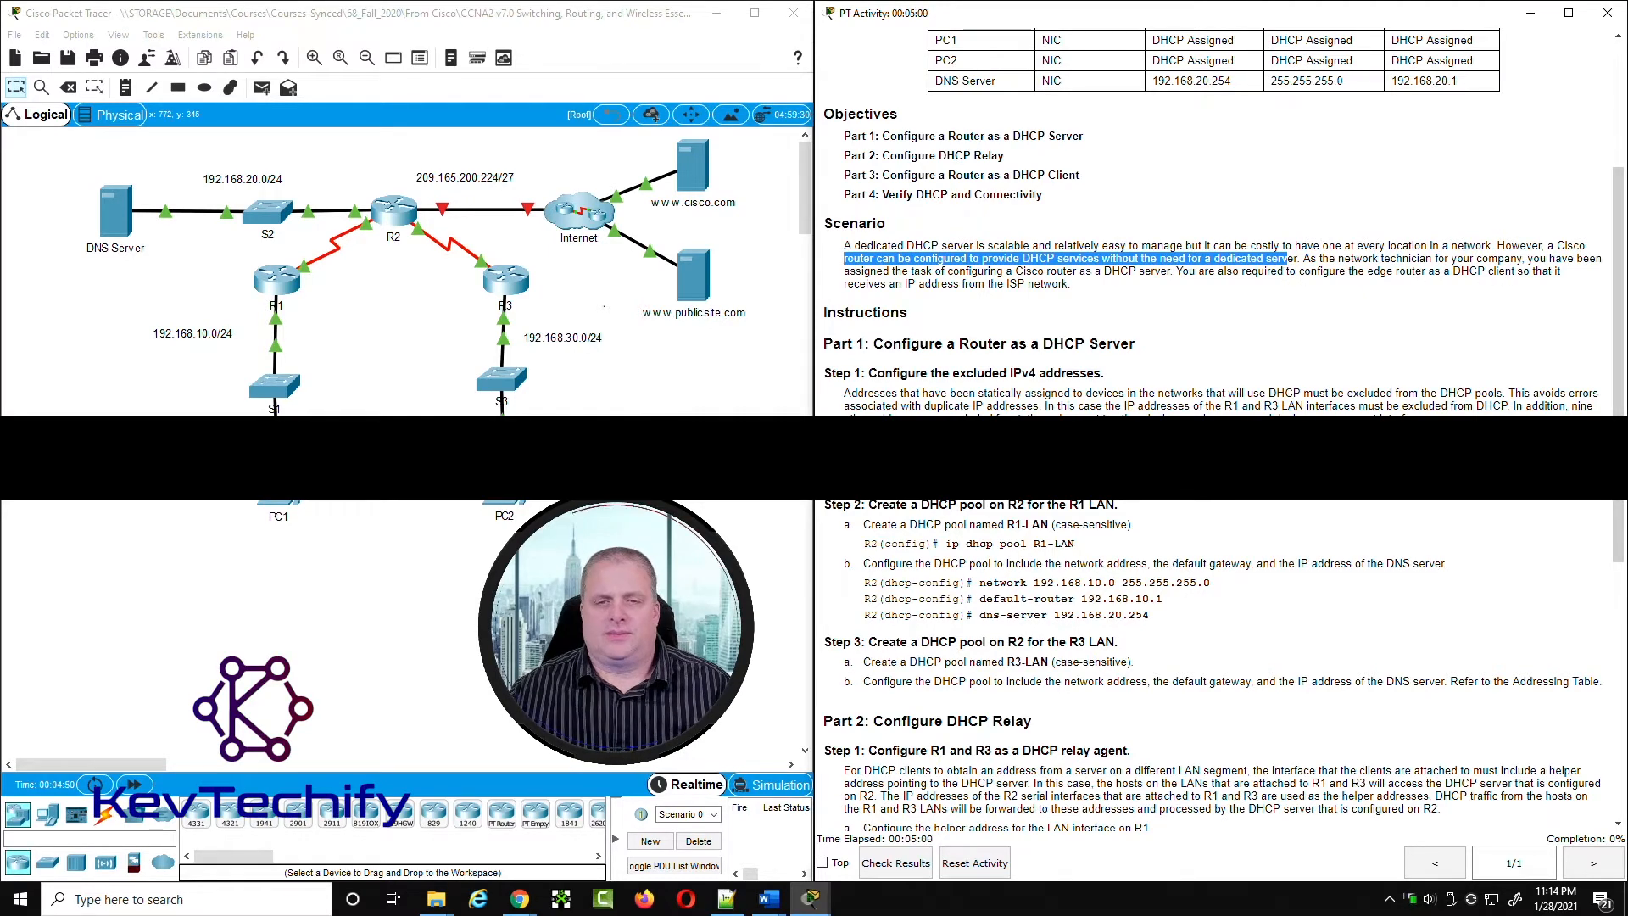
Step: Read Part 1, Step 1 of the instructions on excluding IPv4 addresses and the task for the R1 LAN
scroll(850, 116, "down", 3)
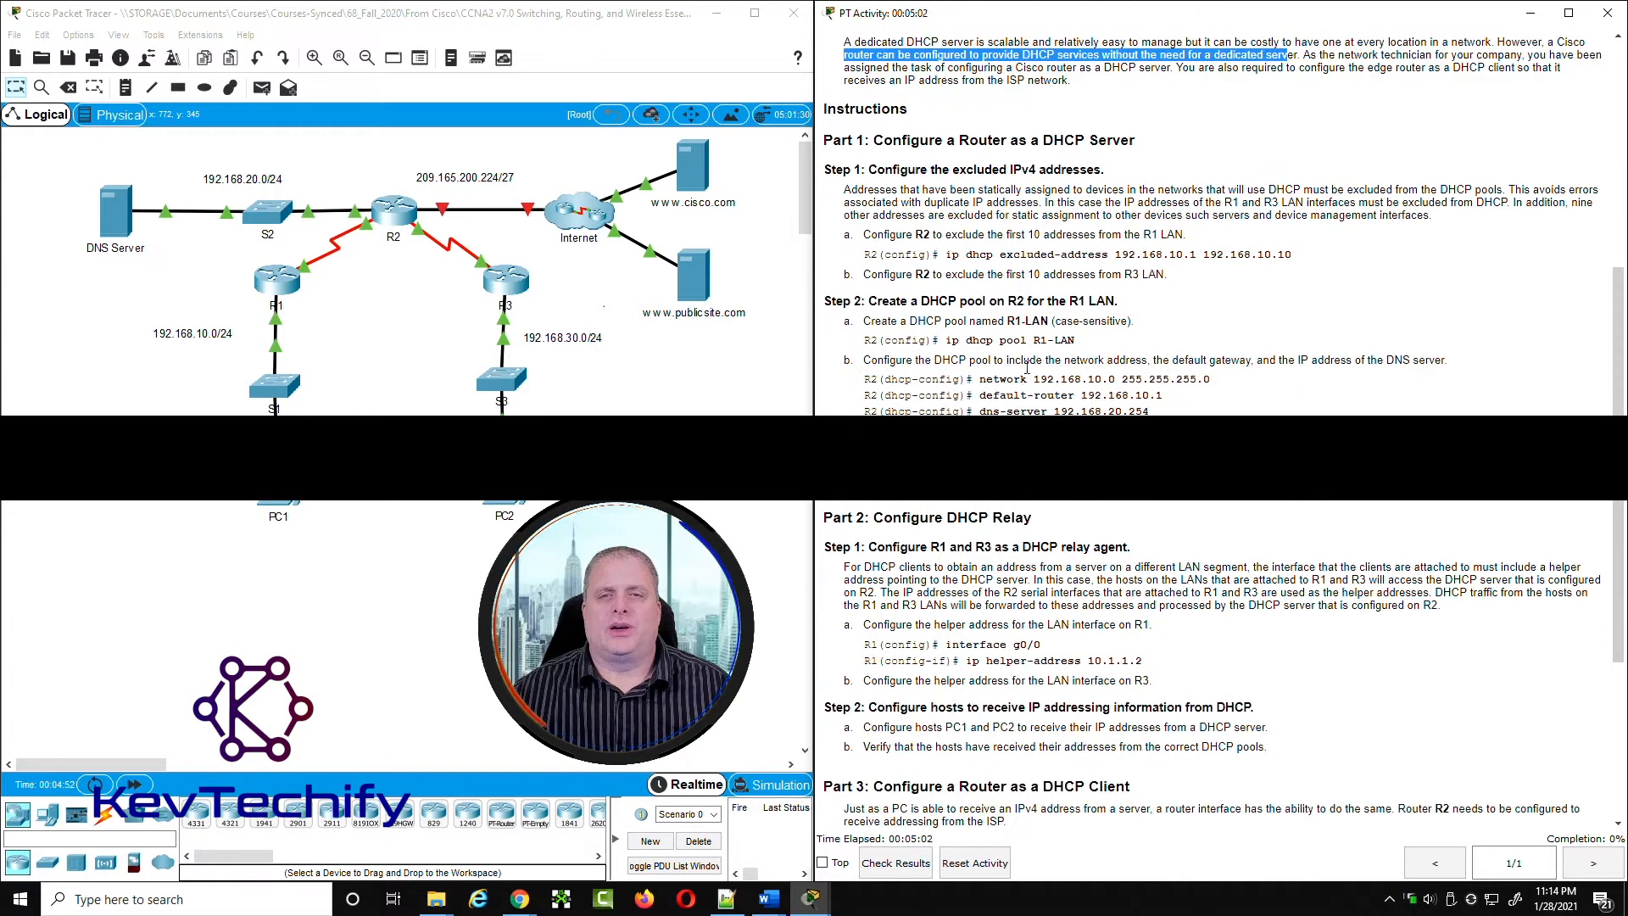
left_click_drag(824, 140, 1141, 141)
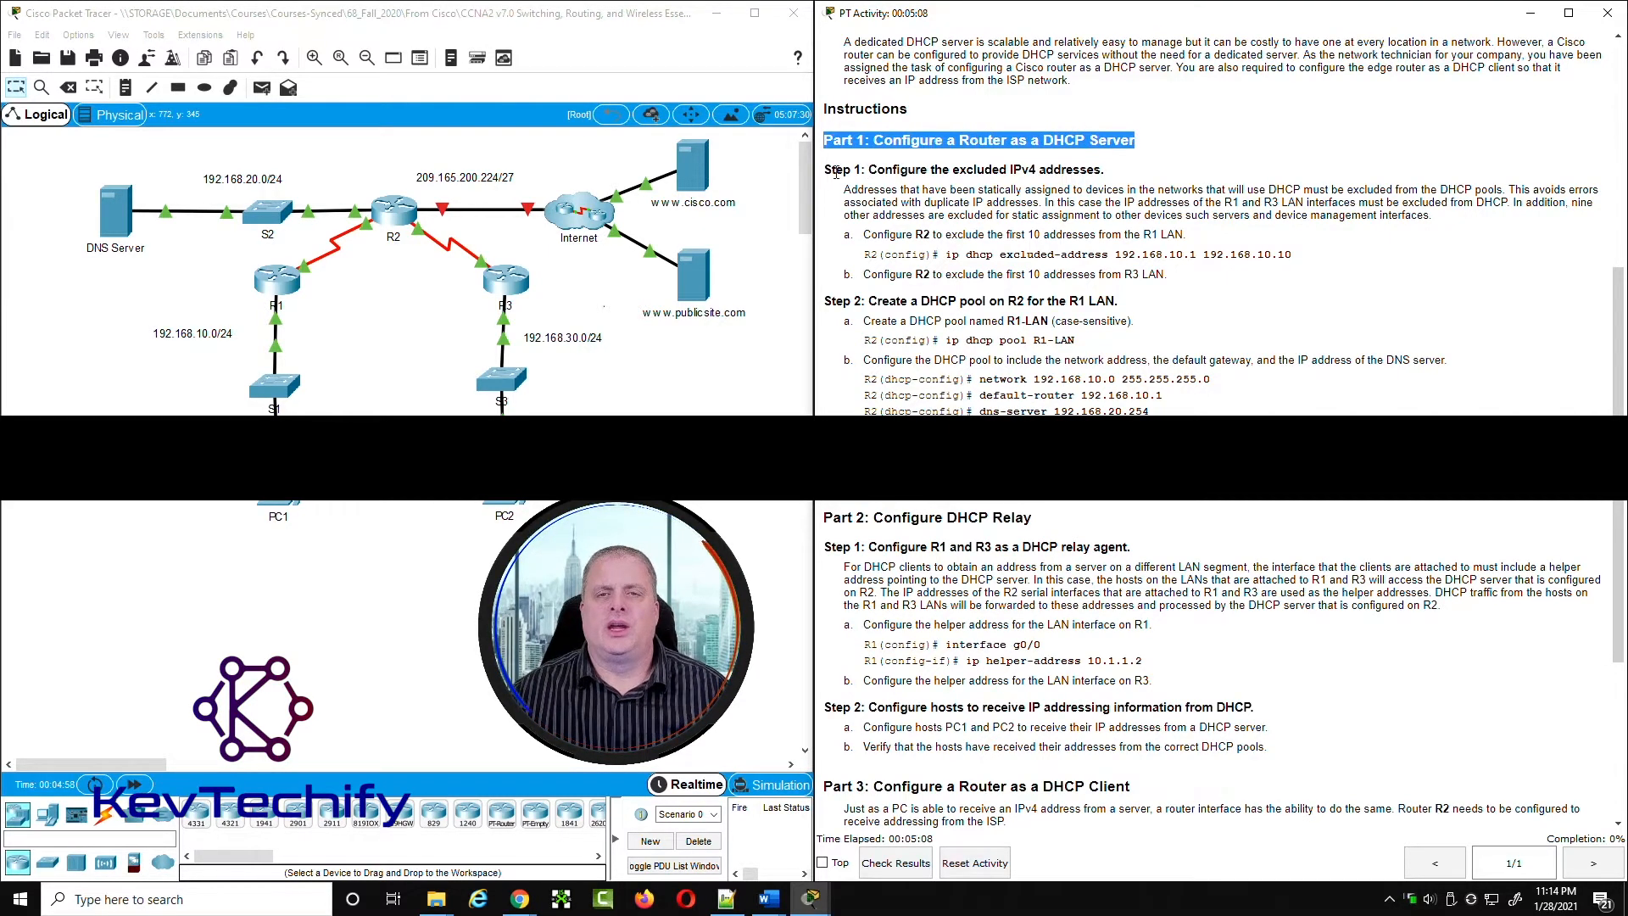
left_click_drag(826, 170, 1124, 171)
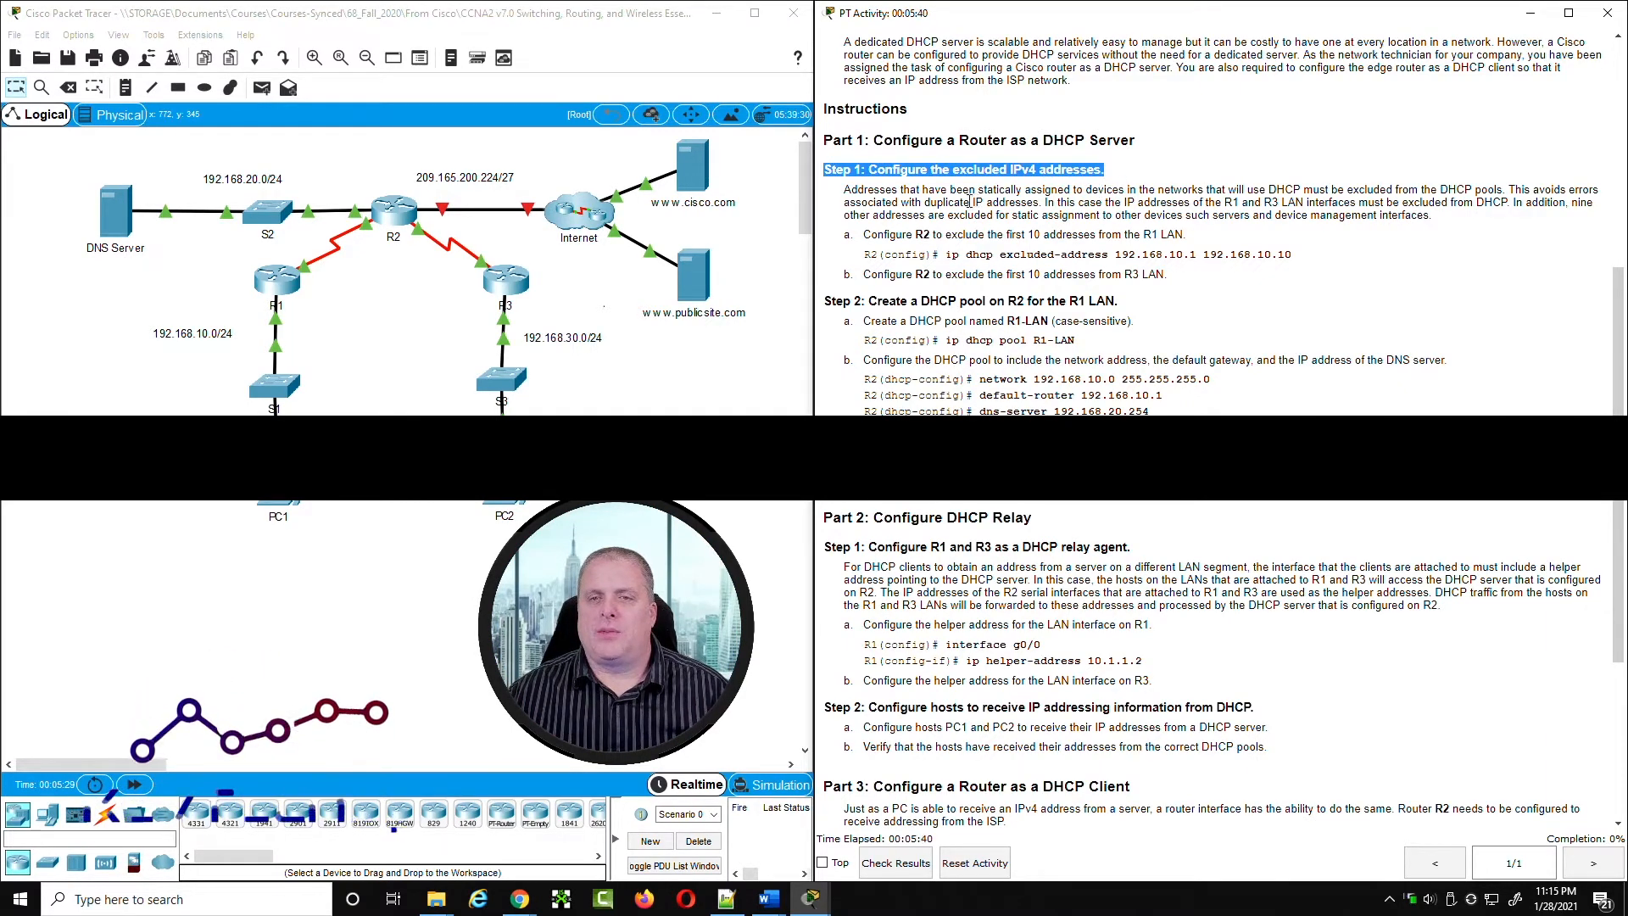
double_click(1291, 203)
left_click_drag(1336, 197, 1420, 203)
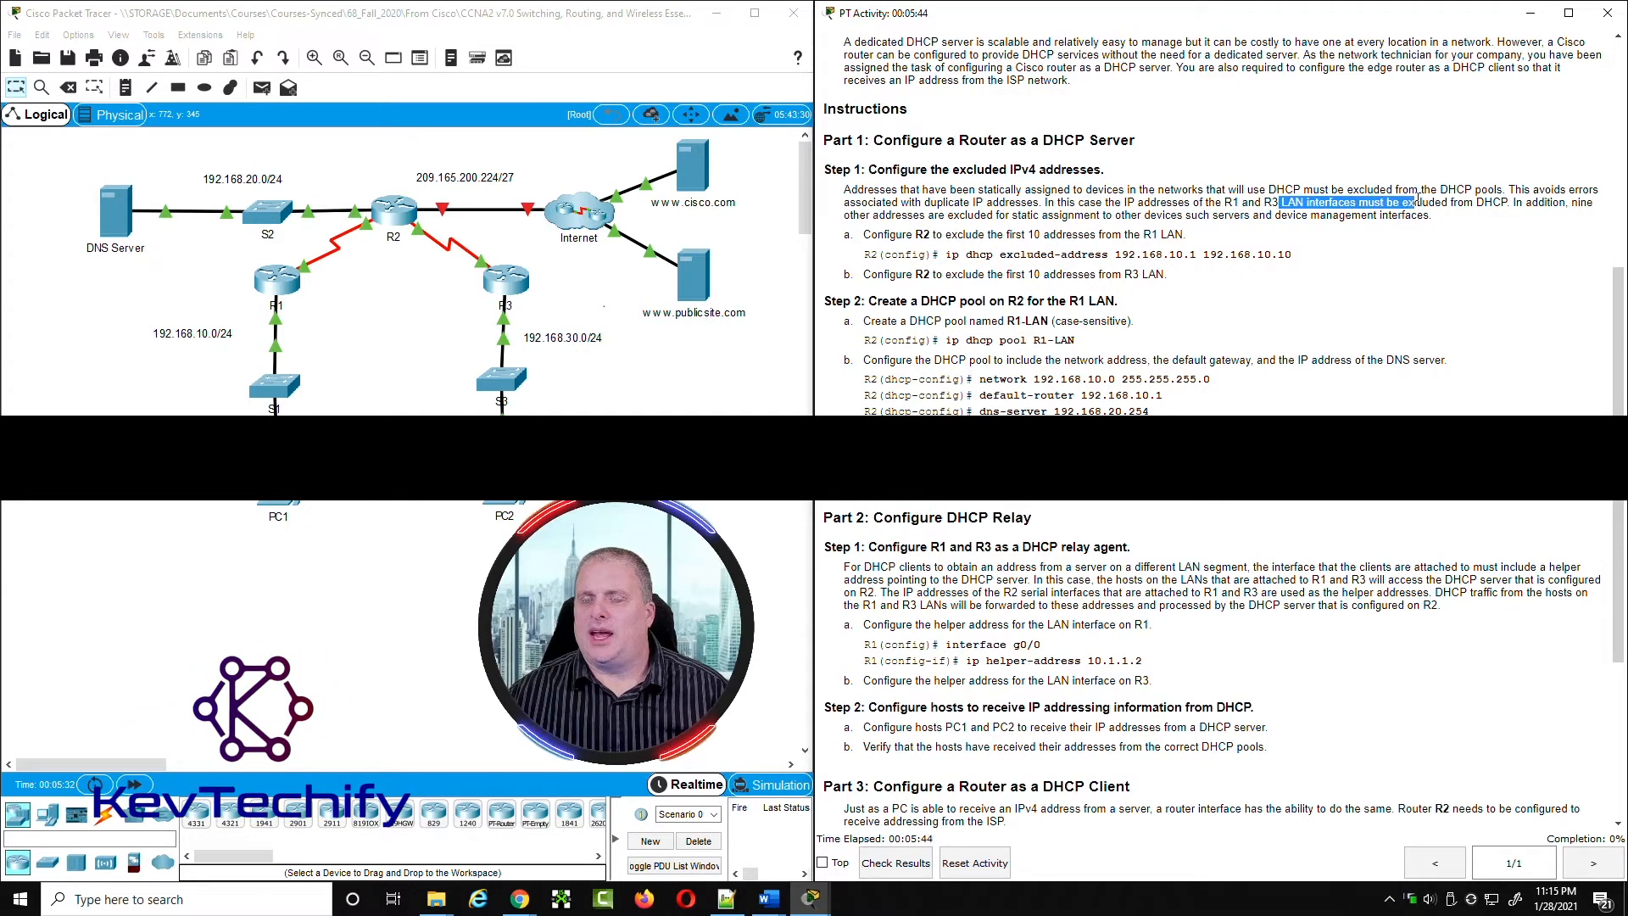
left_click(1533, 204)
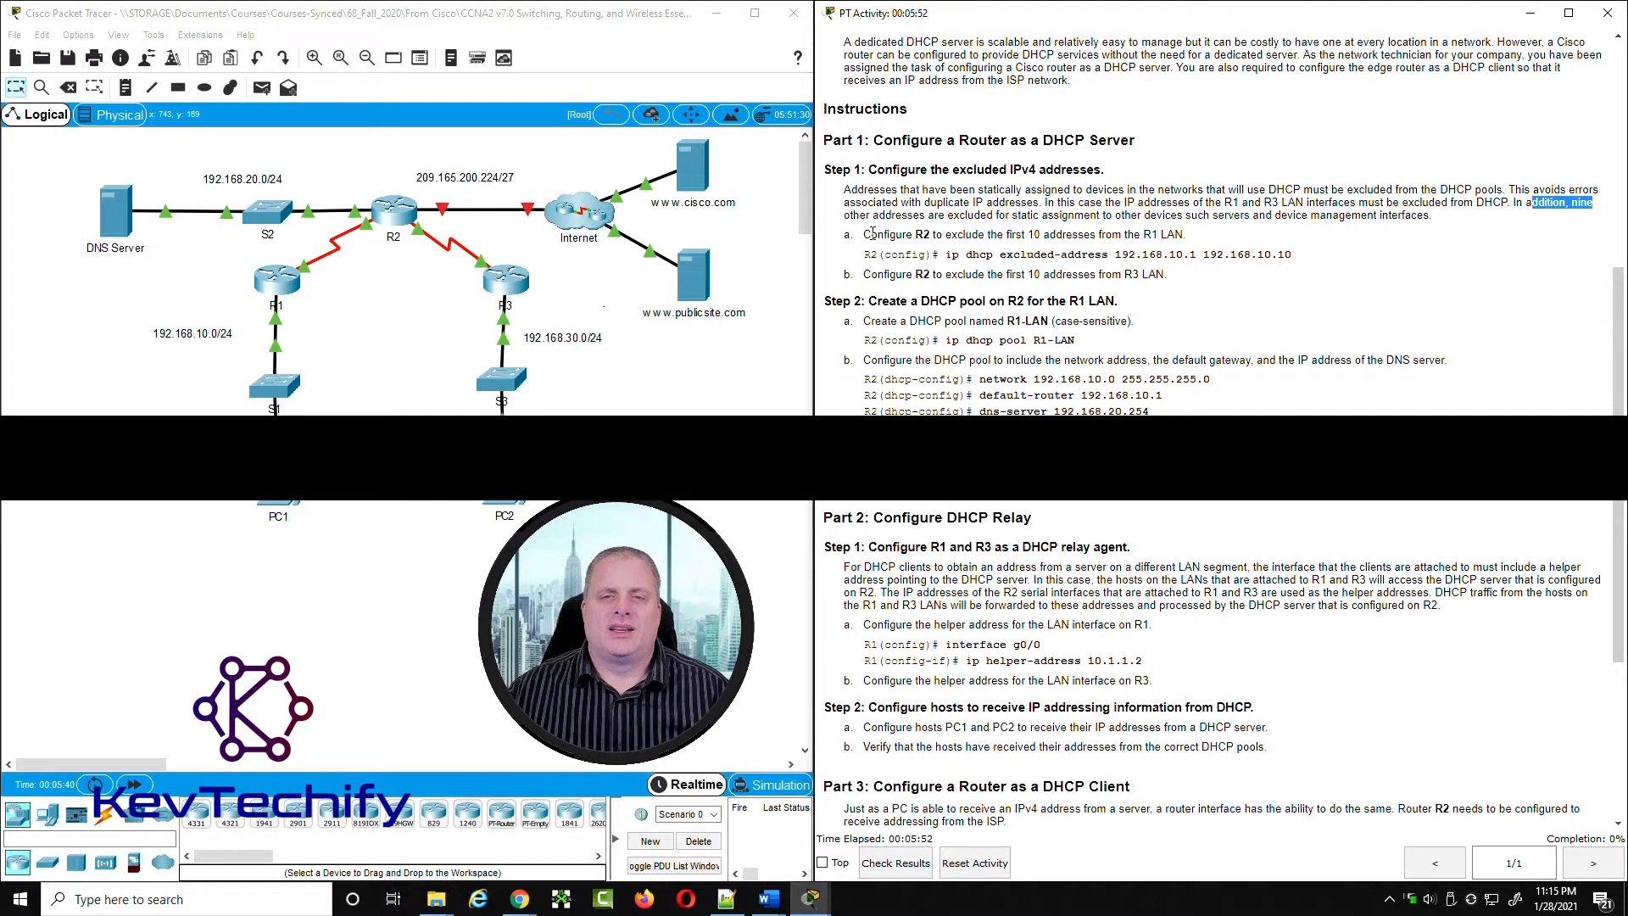
left_click_drag(864, 235, 1185, 234)
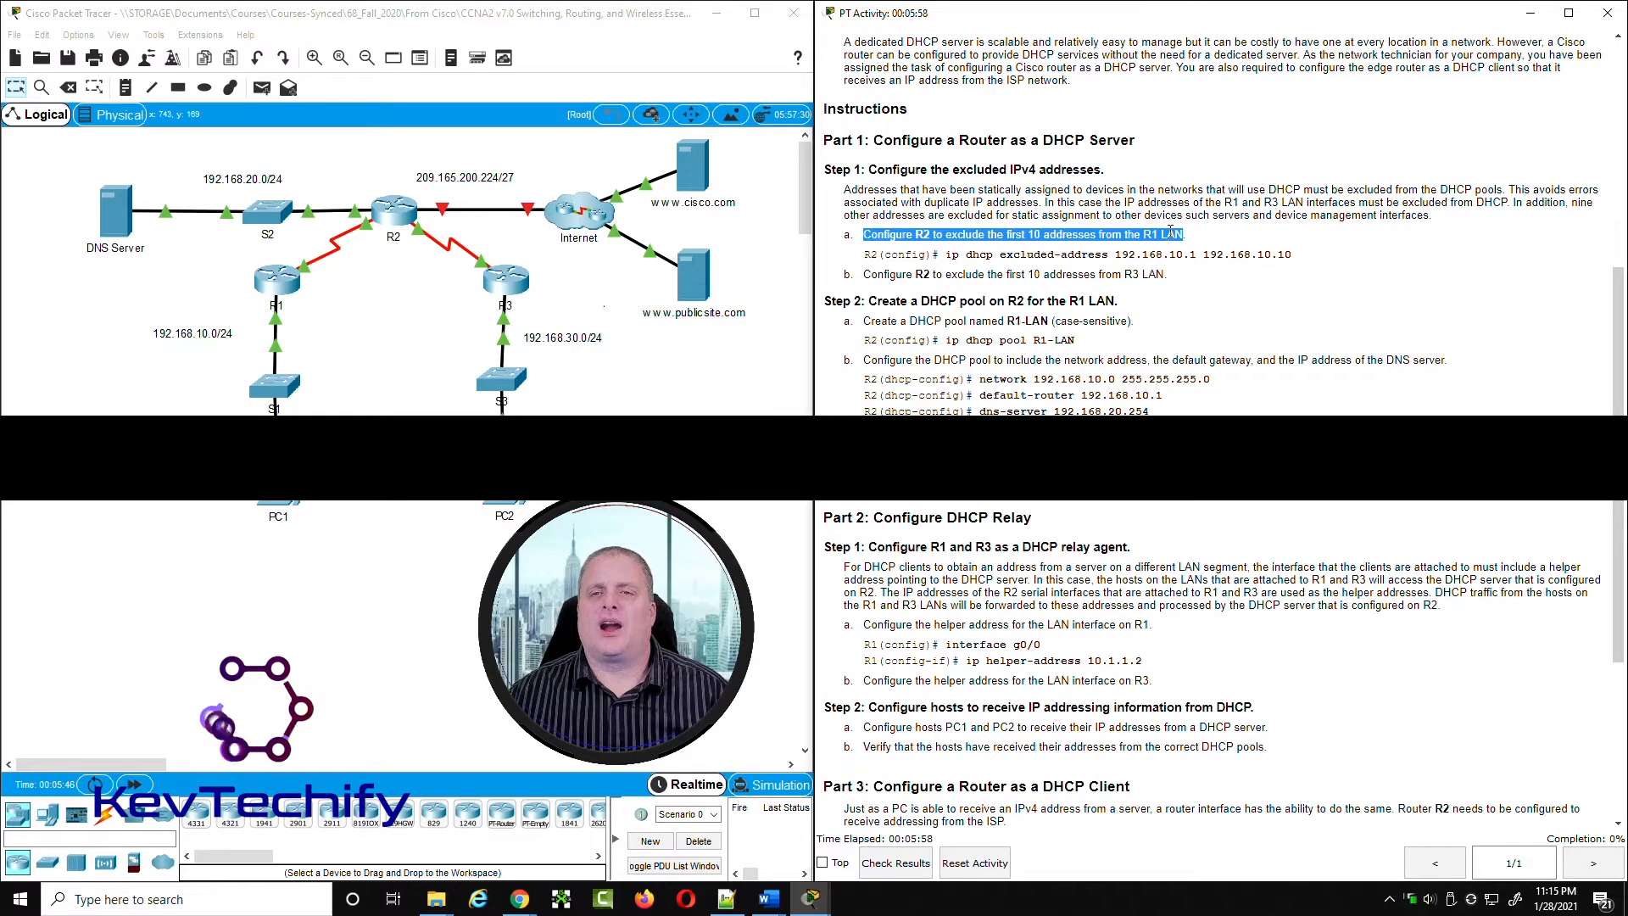
left_click(1171, 232)
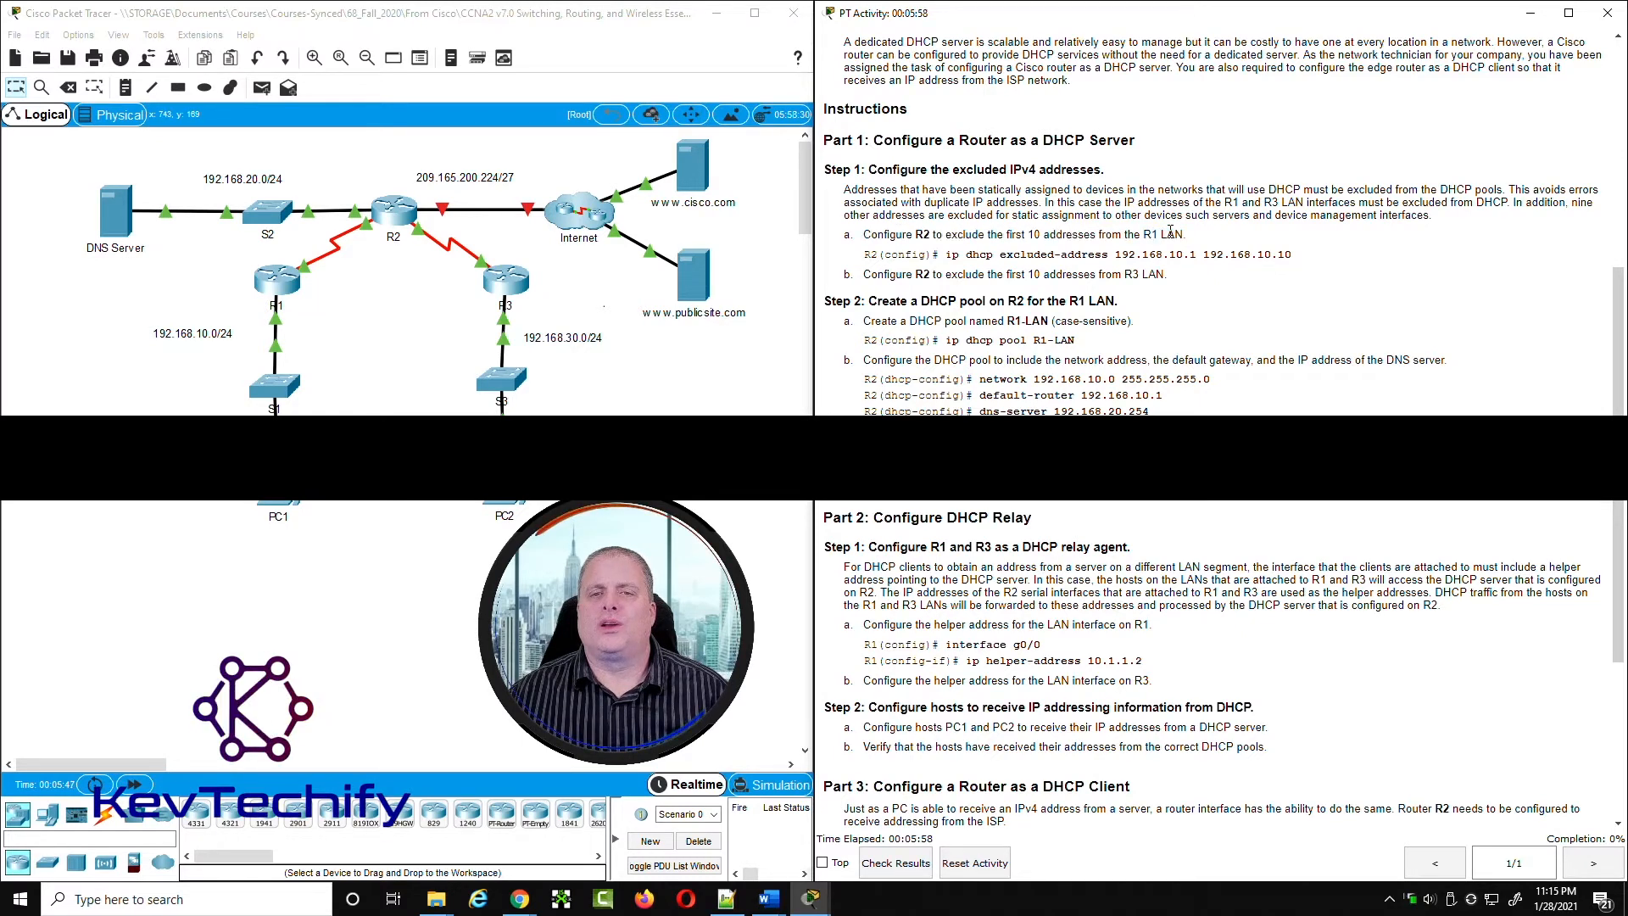
Step: Open router R2's command line, reposition and widen its window, and start the console session
left_click(393, 219)
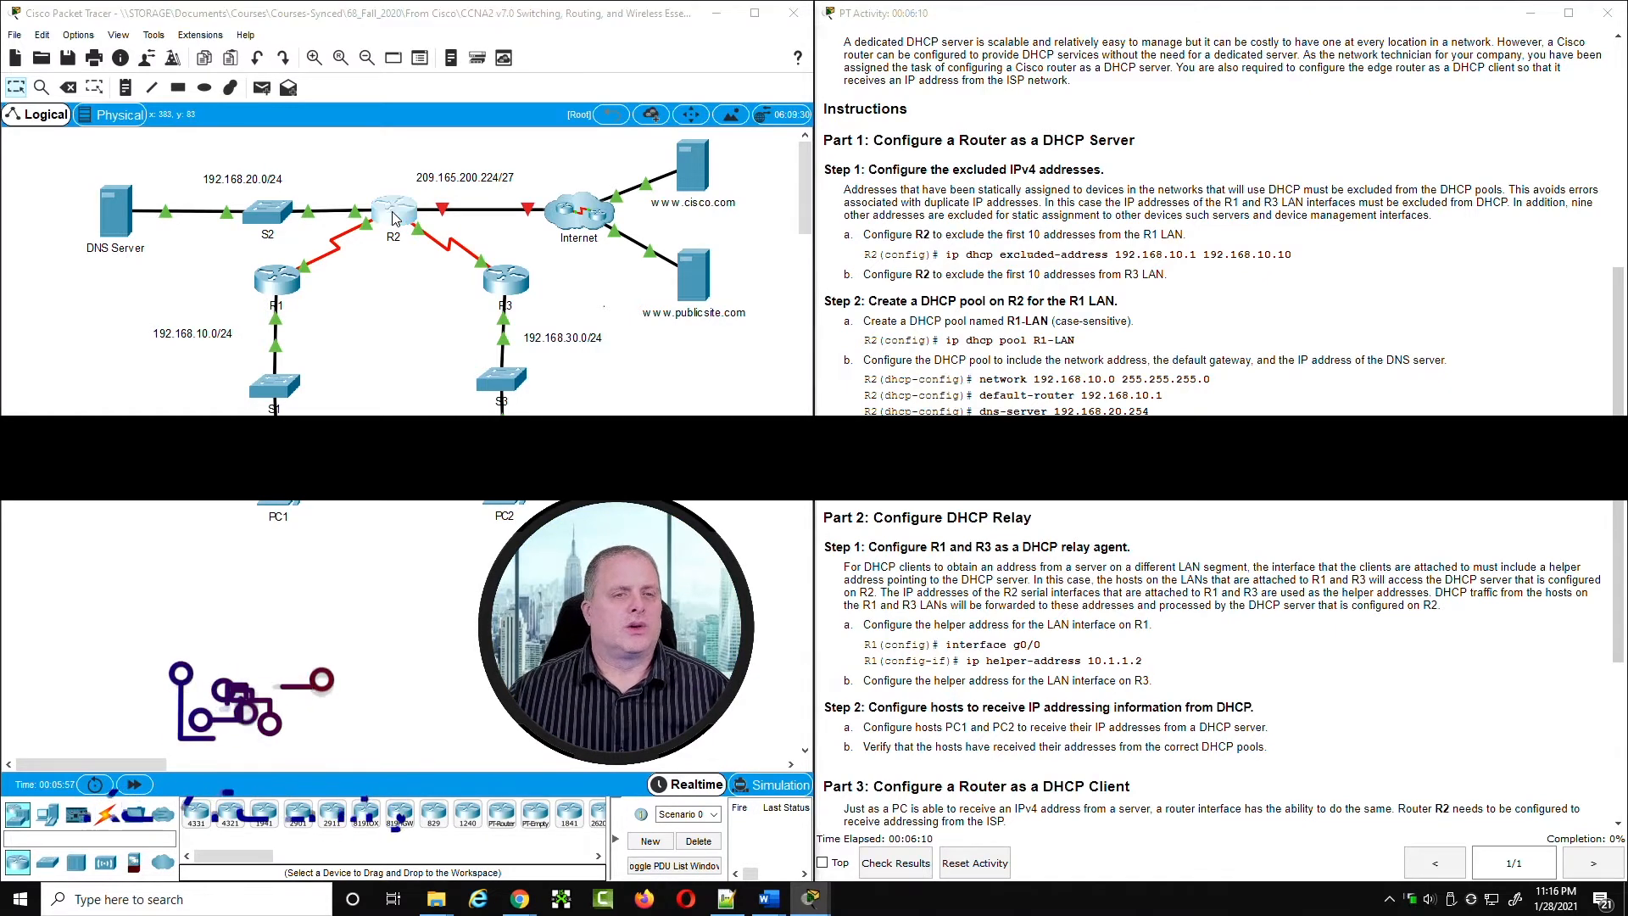
left_click_drag(678, 182, 167, 30)
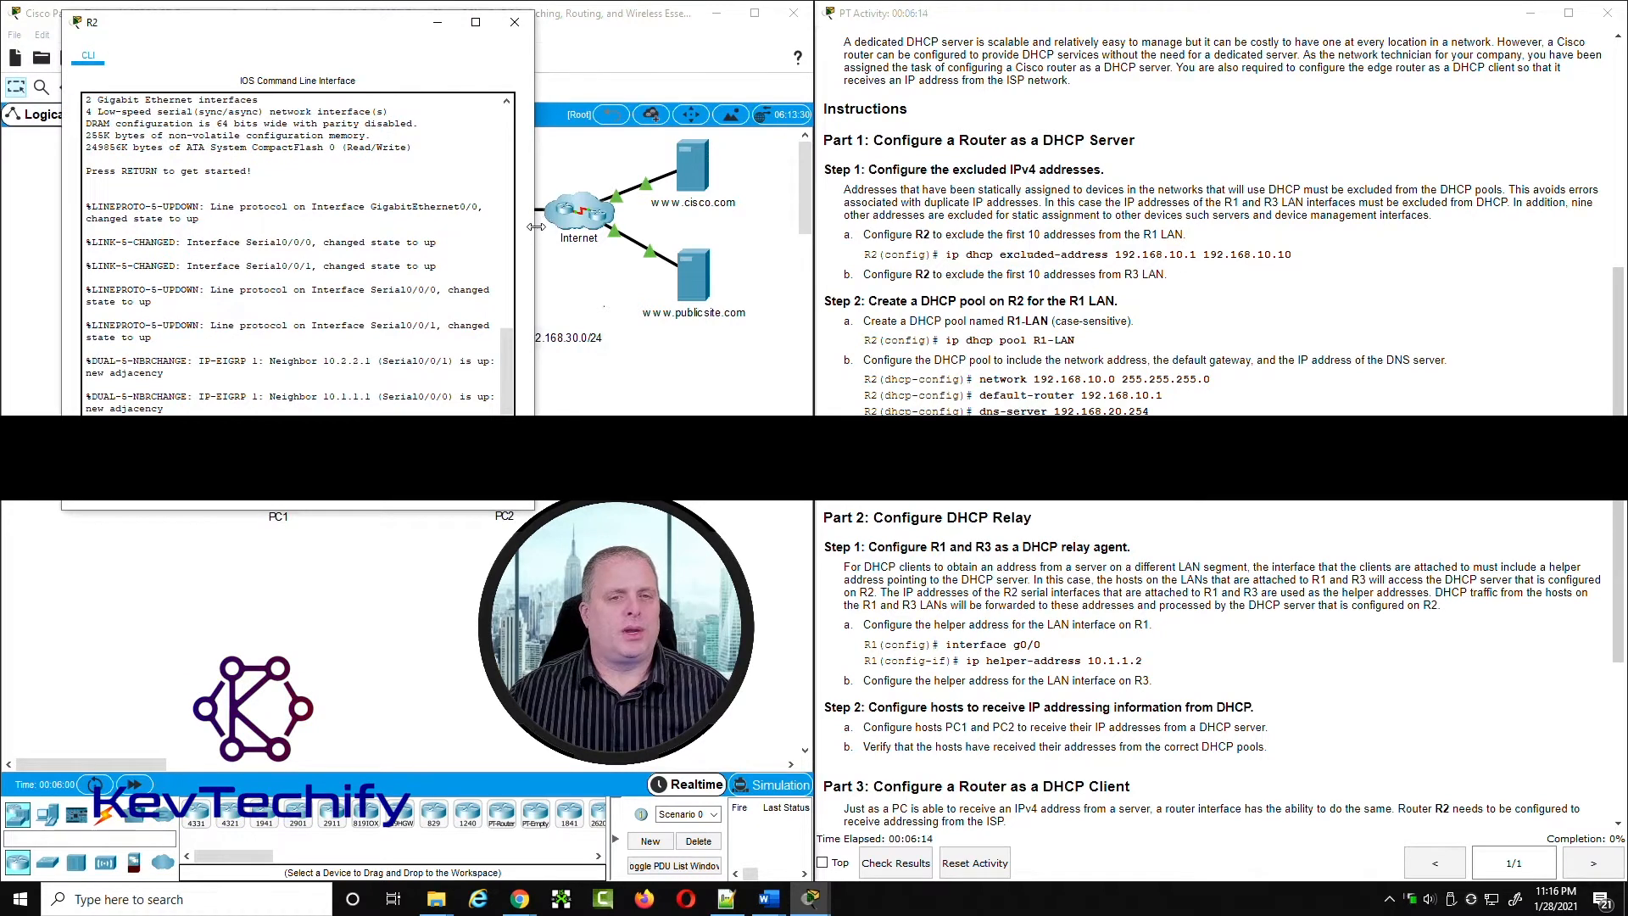
left_click_drag(536, 227, 730, 220)
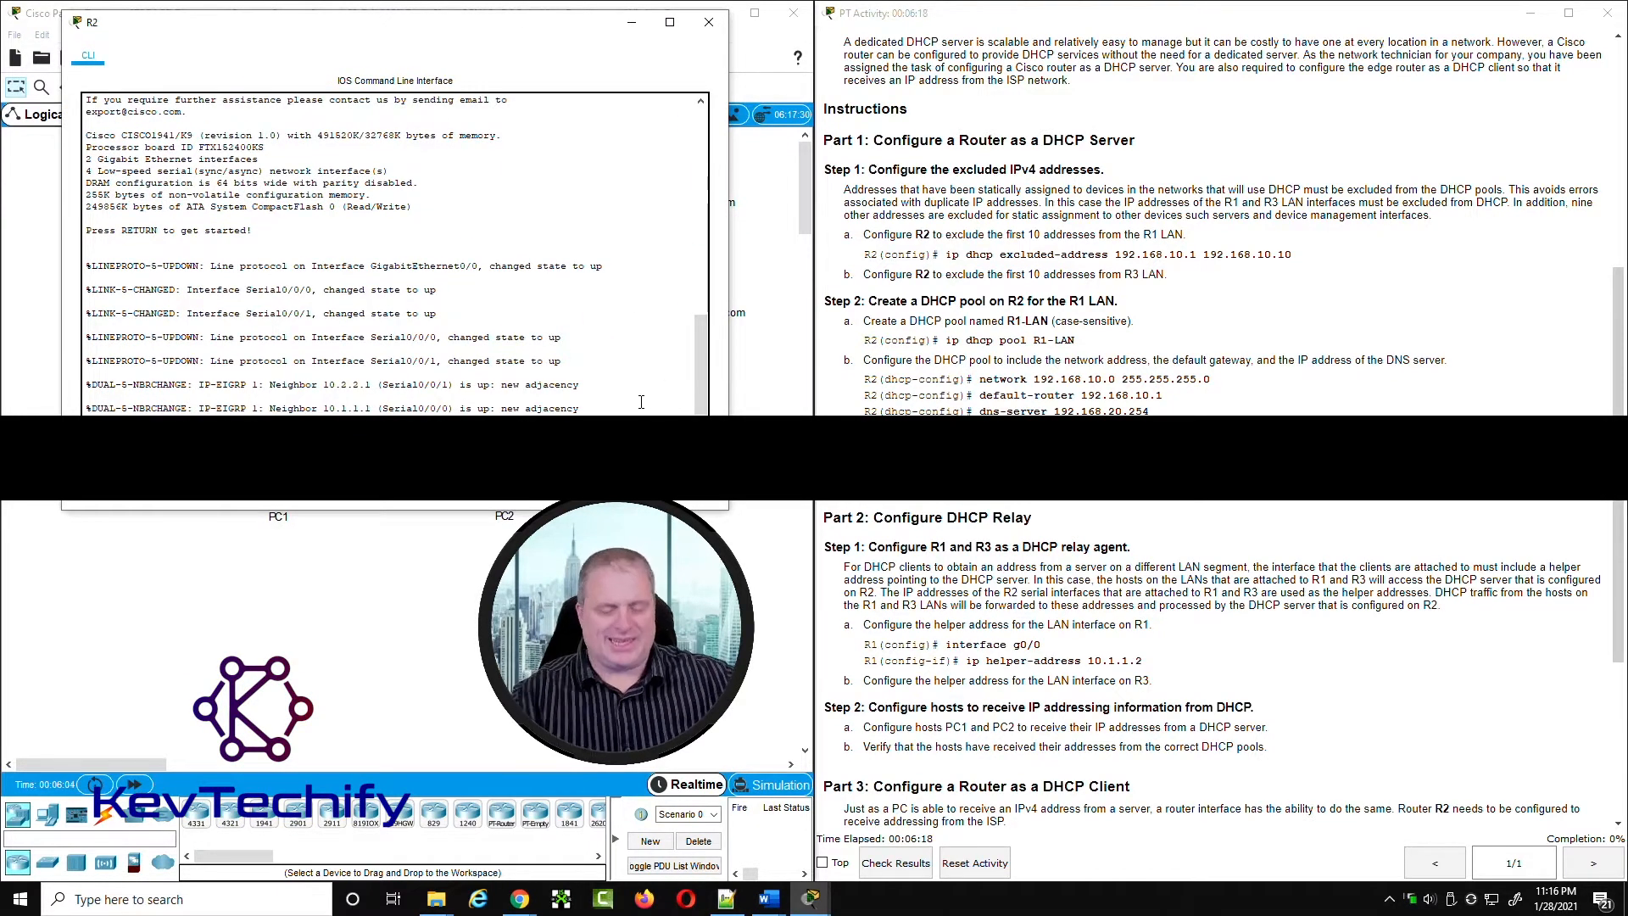
key("Return")
key("Return")
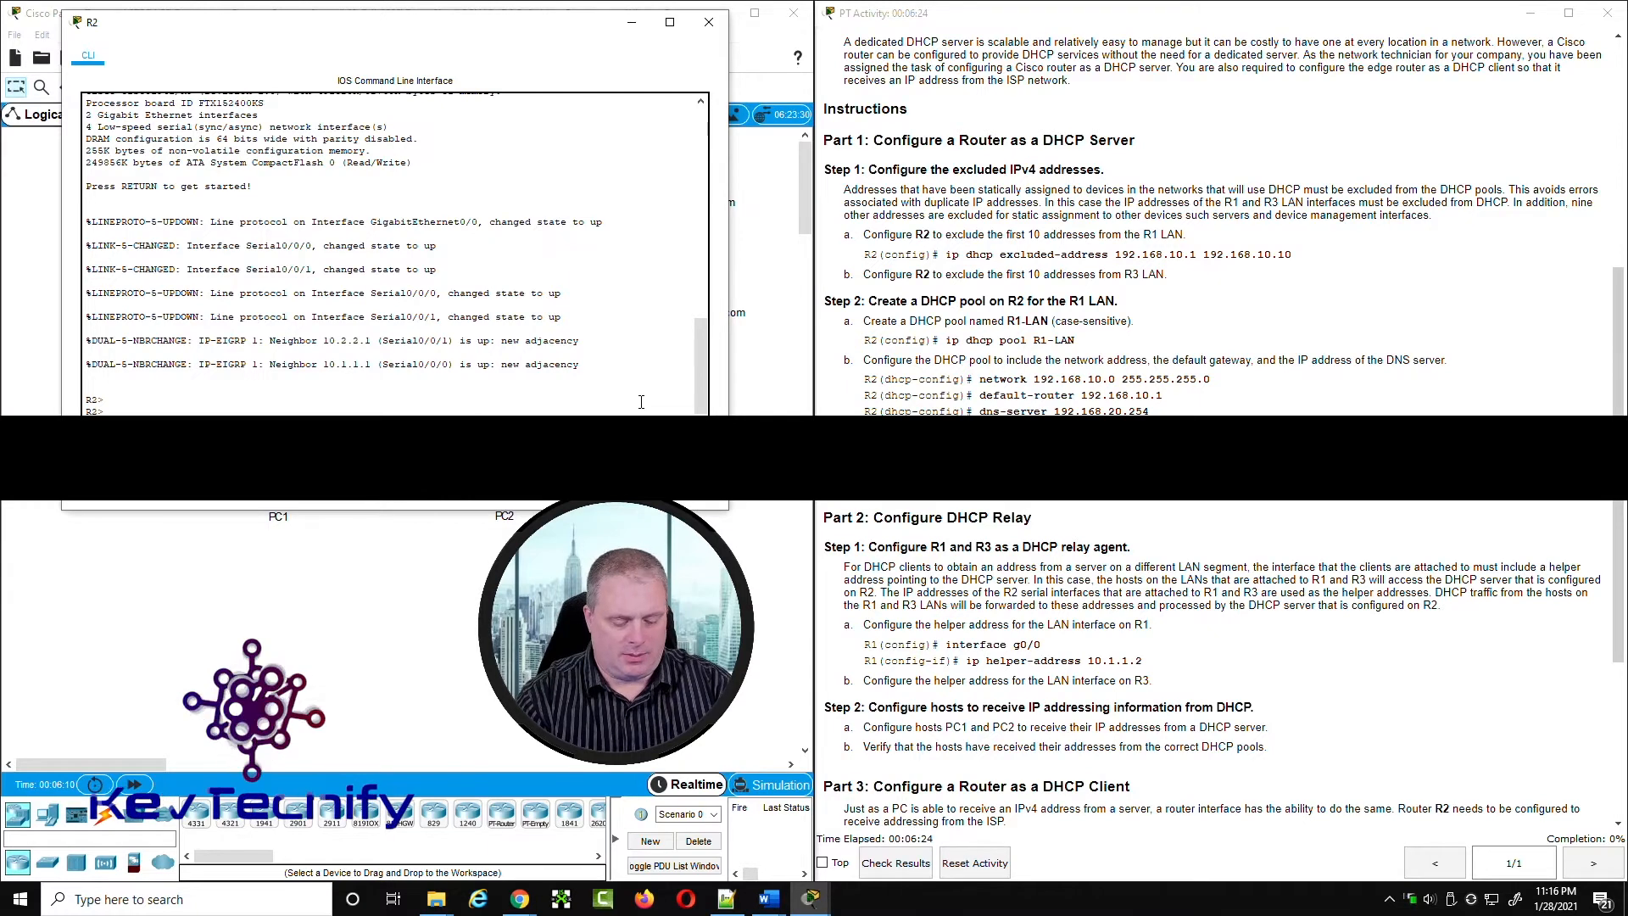
Step: Enter privileged EXEC mode on R2 with enable, then global configuration mode with conf t
type("enable")
key("Return")
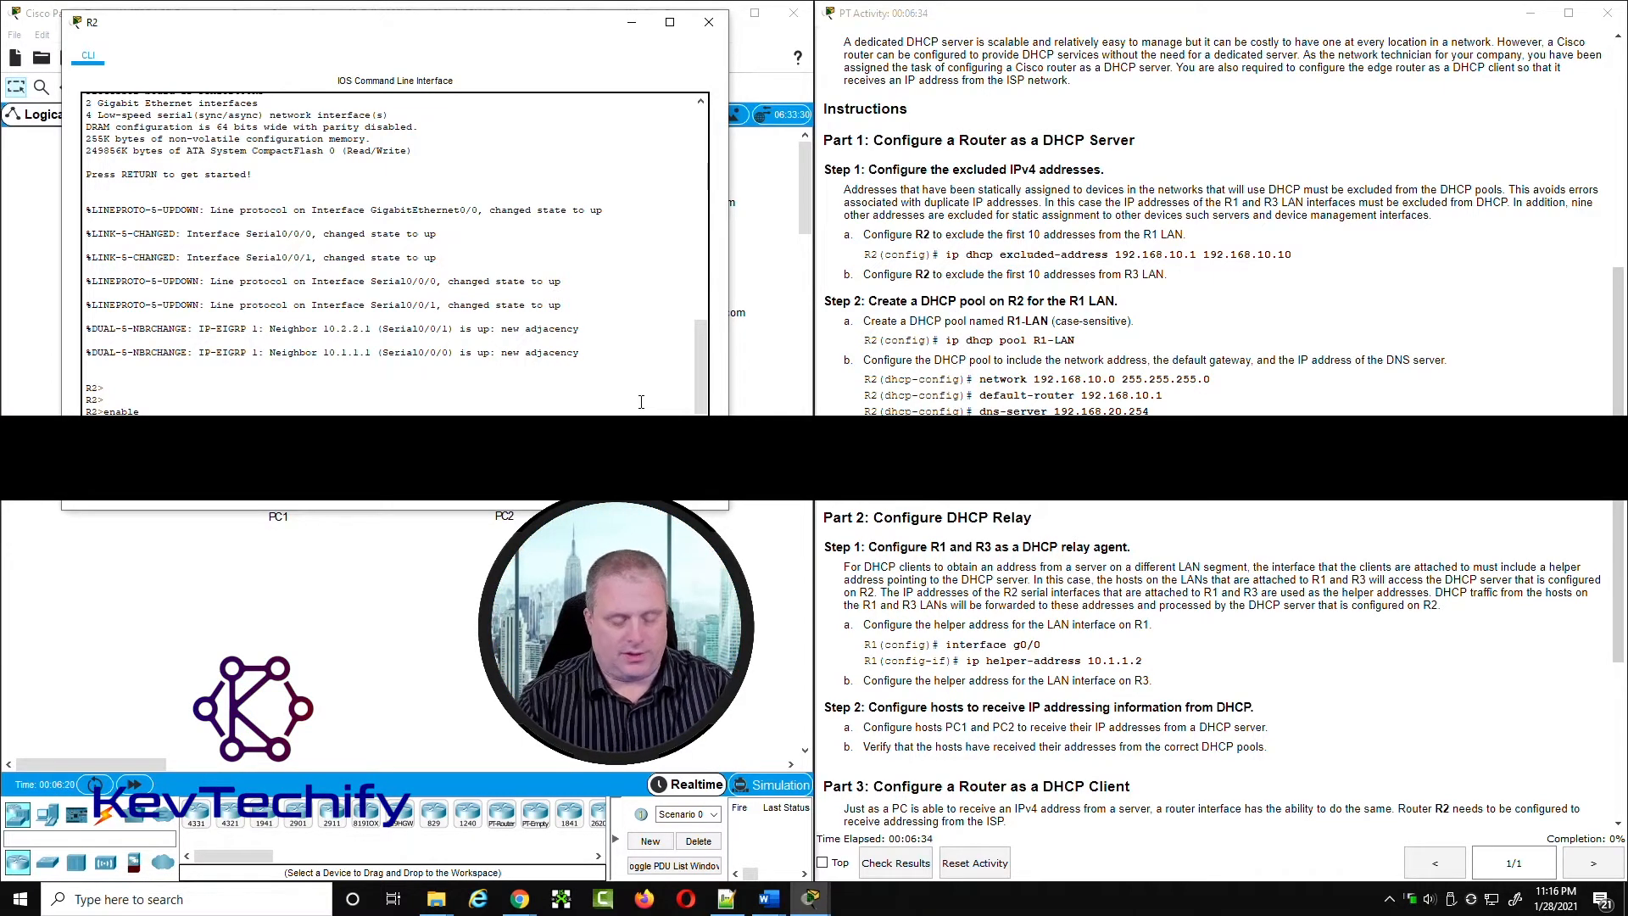
type("con  t")
key("Return")
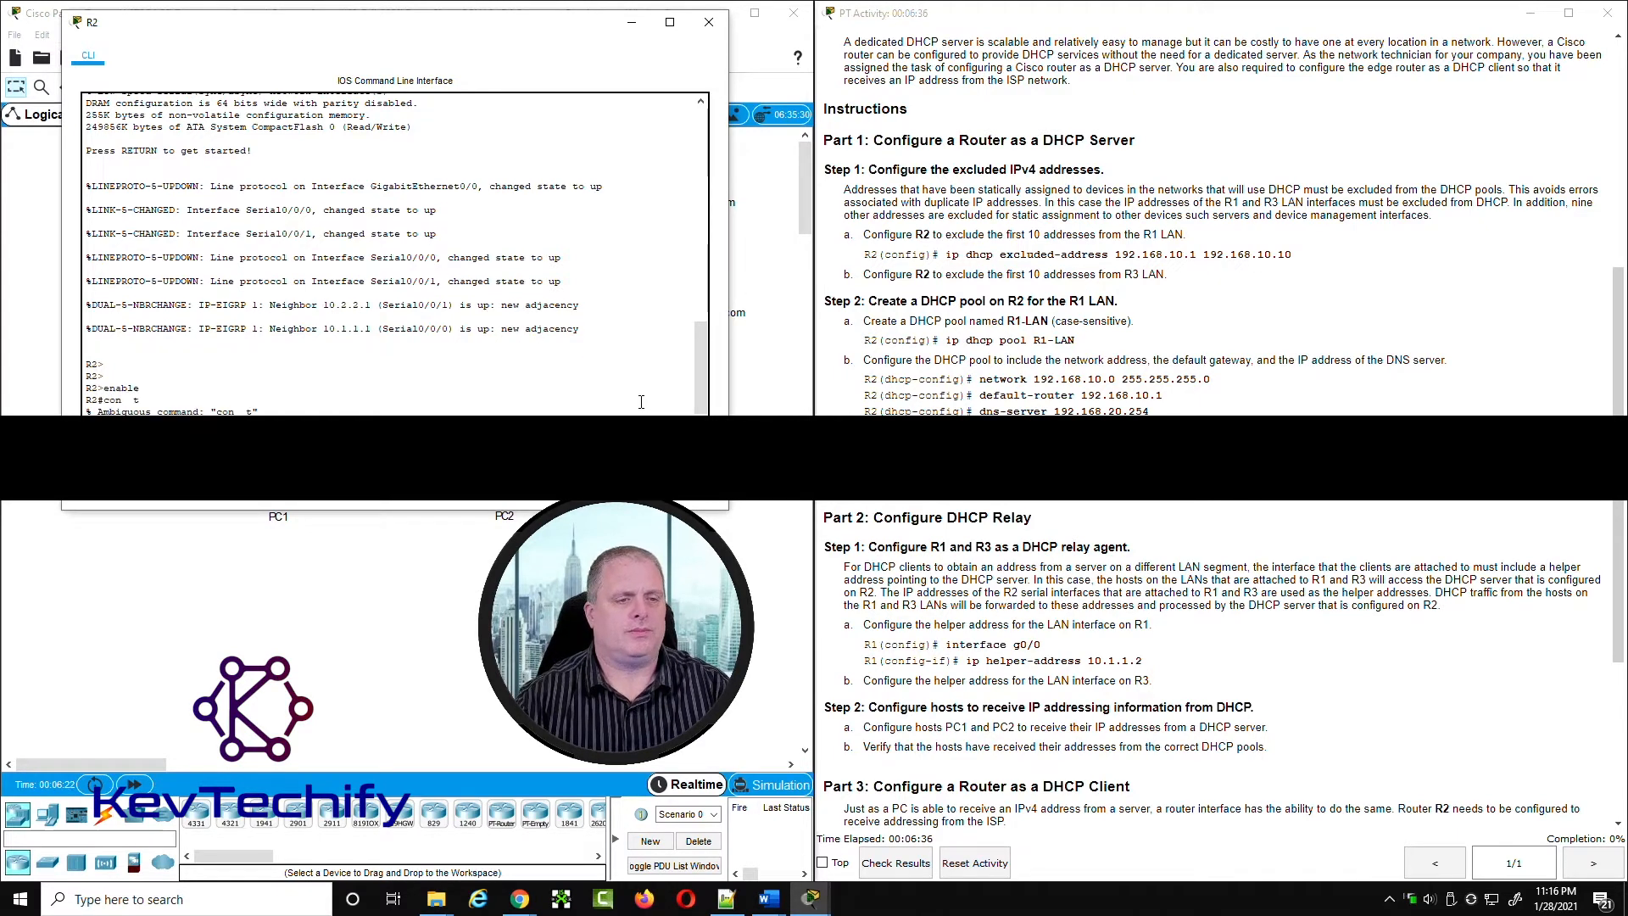
type("conf t")
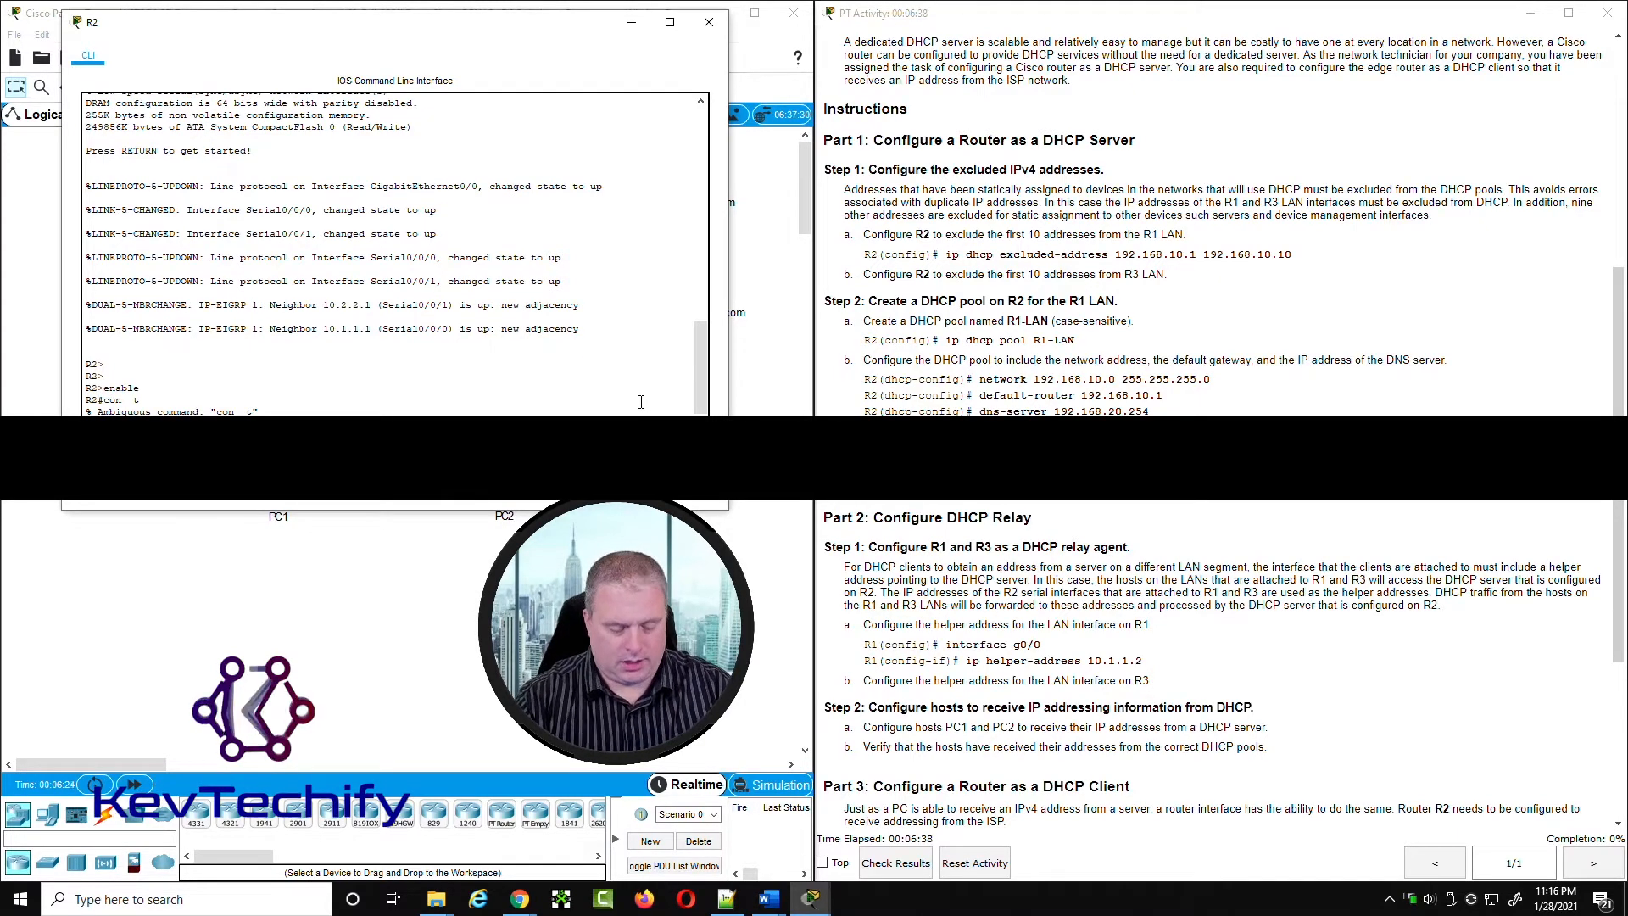
key("Return")
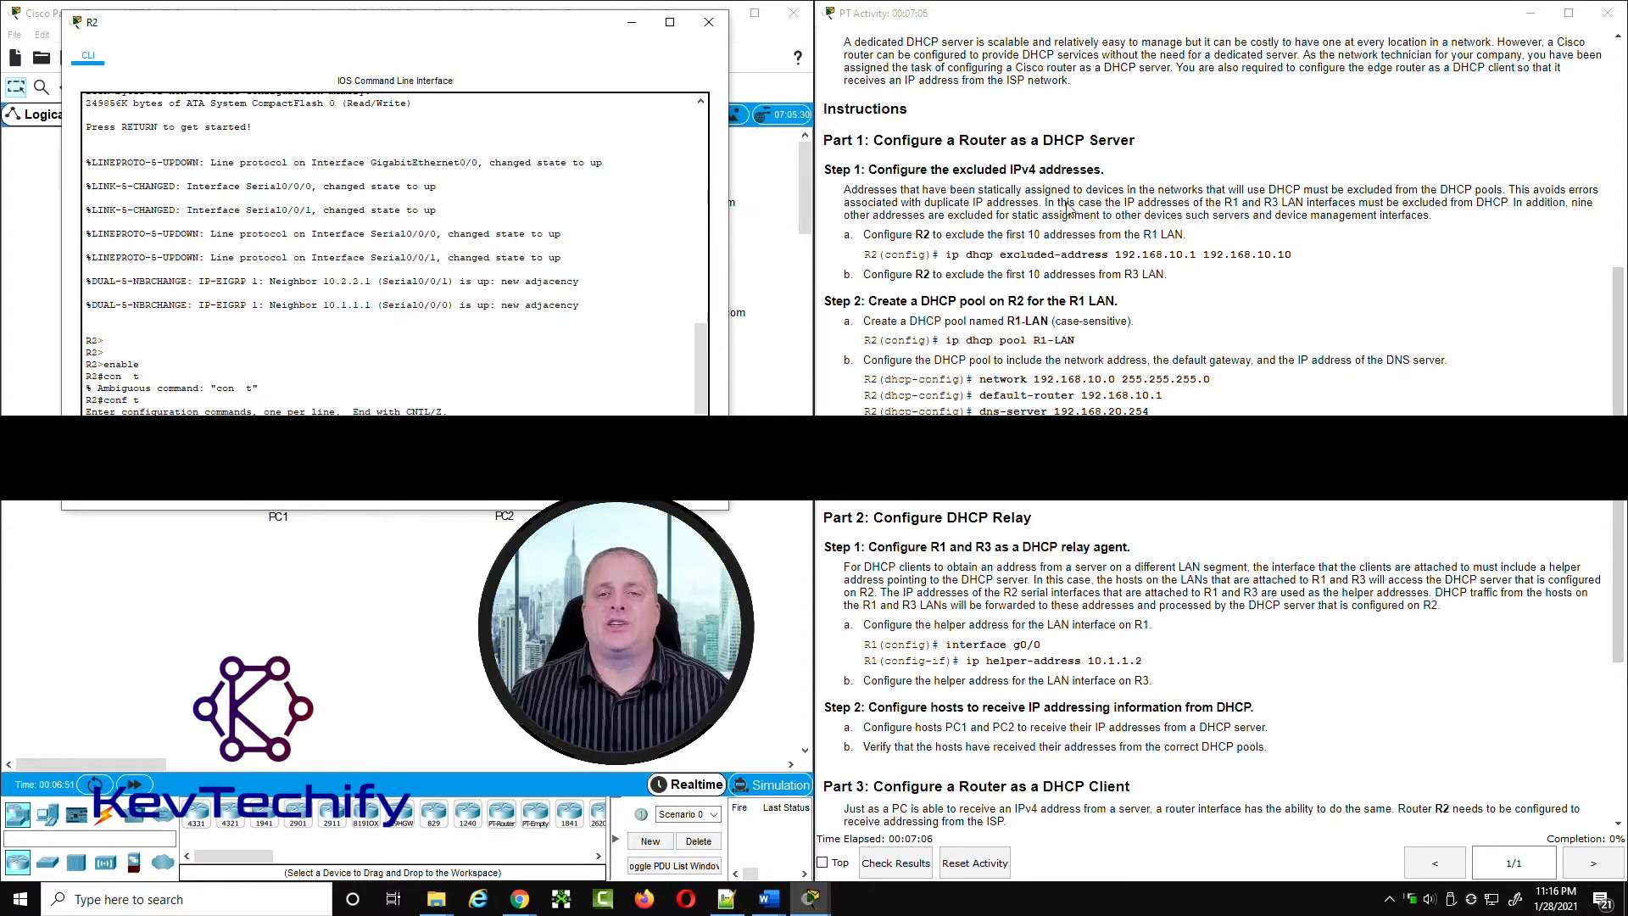
Step: Check R1's G0/0 address in the addressing table and exclude 192.168.10.1 through 192.168.10.10 from DHCP on R2
scroll(1197, 235, "up", 10)
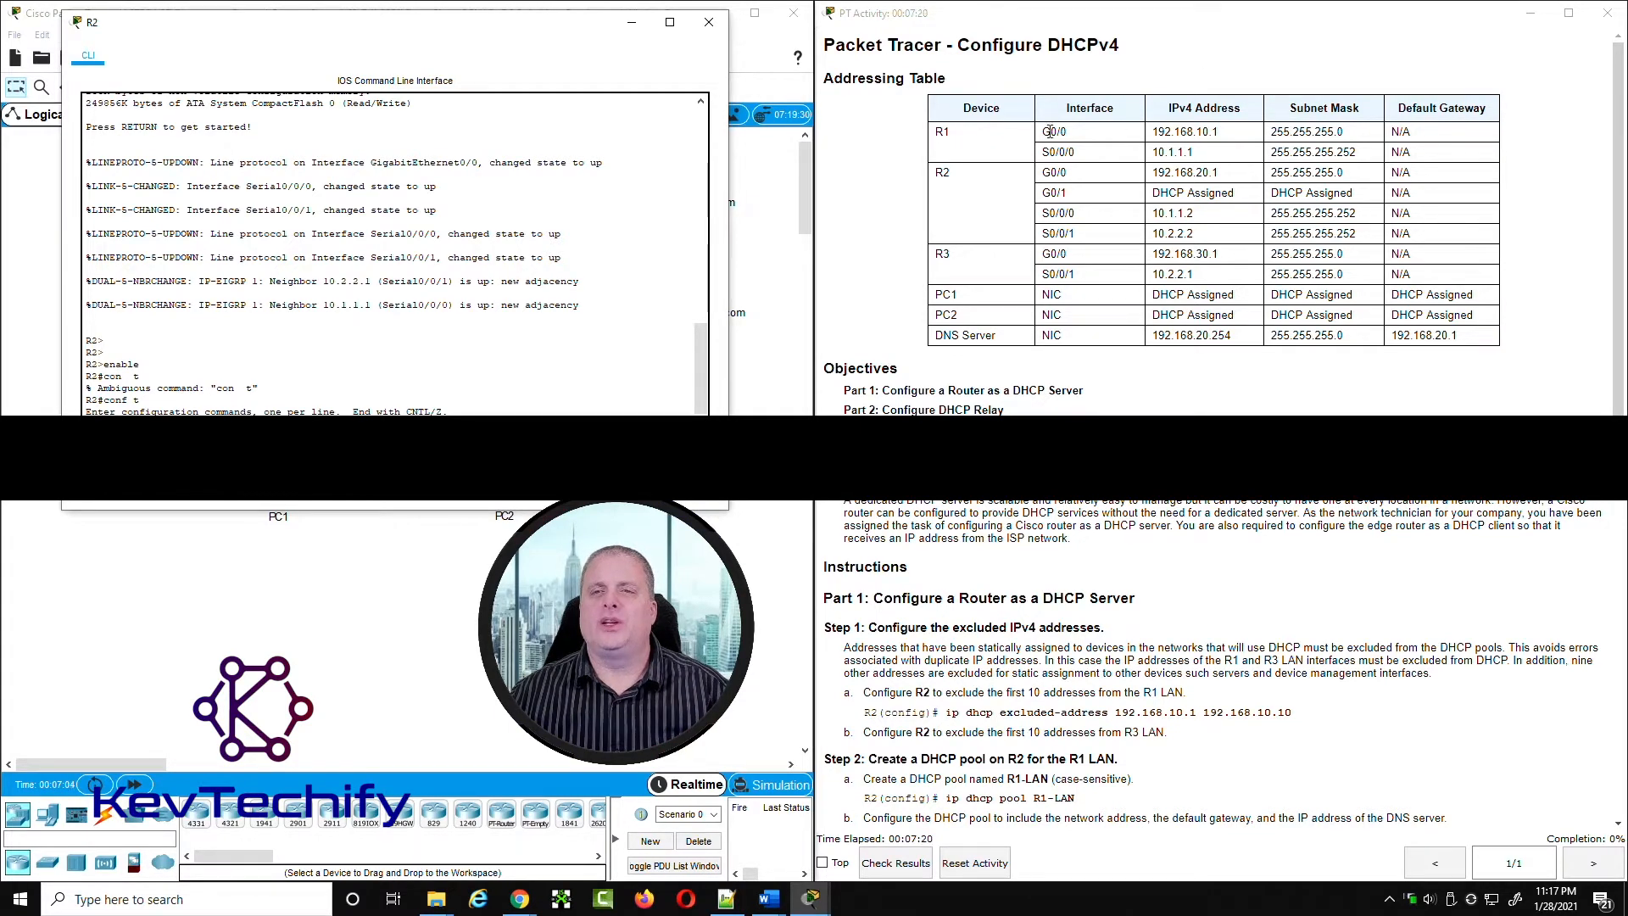
left_click_drag(1045, 131, 1235, 138)
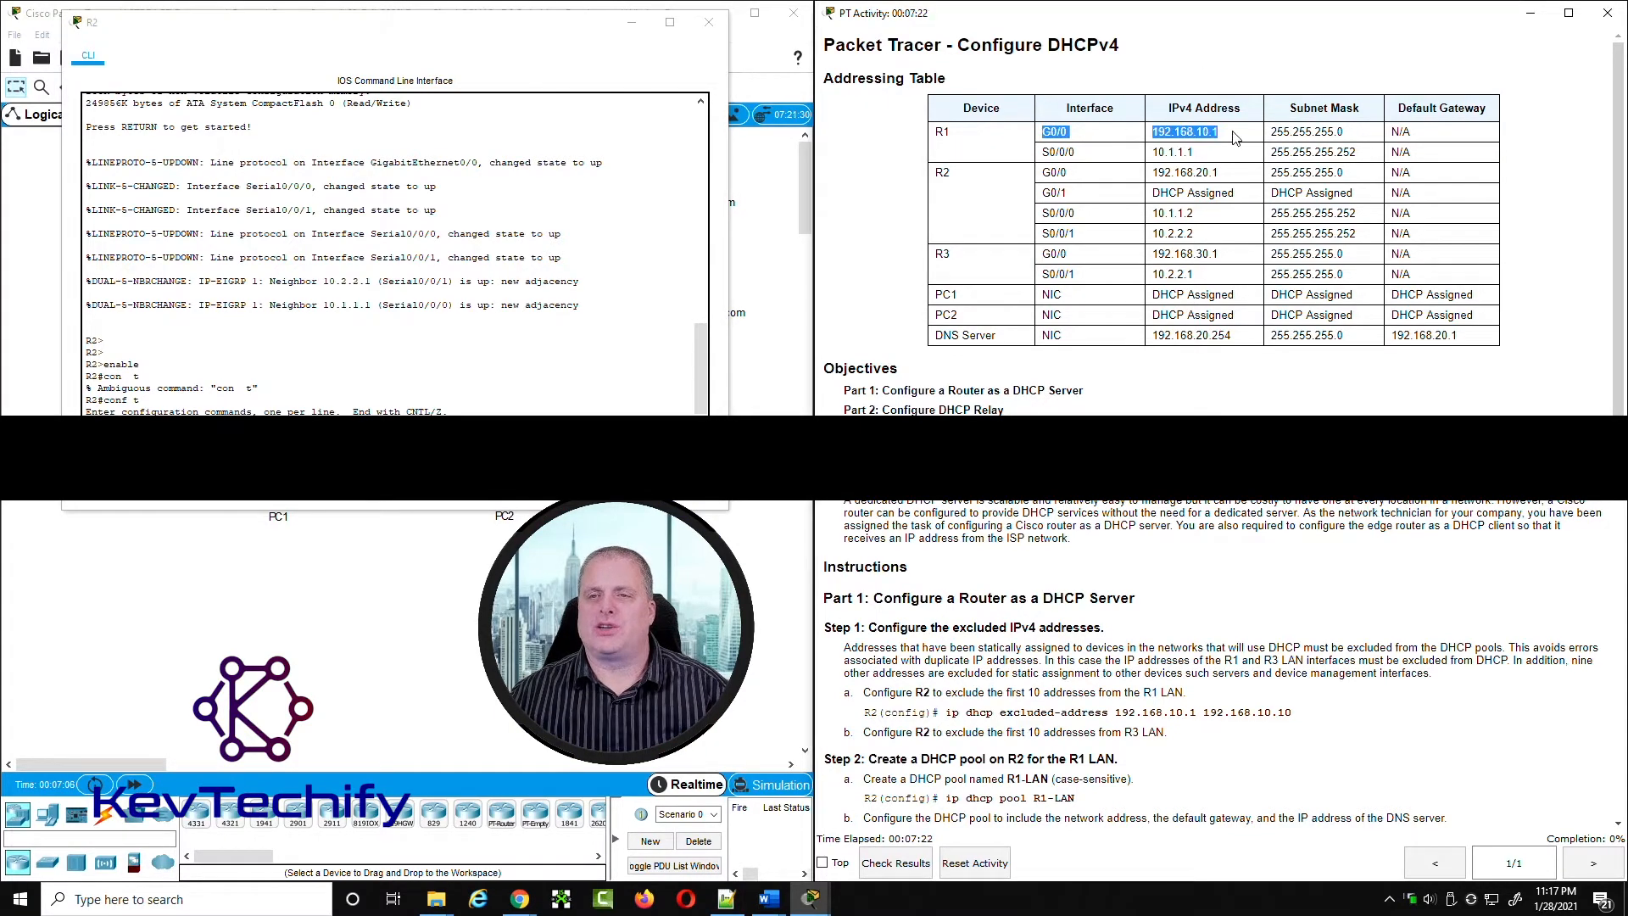
left_click(1230, 139)
left_click(297, 408)
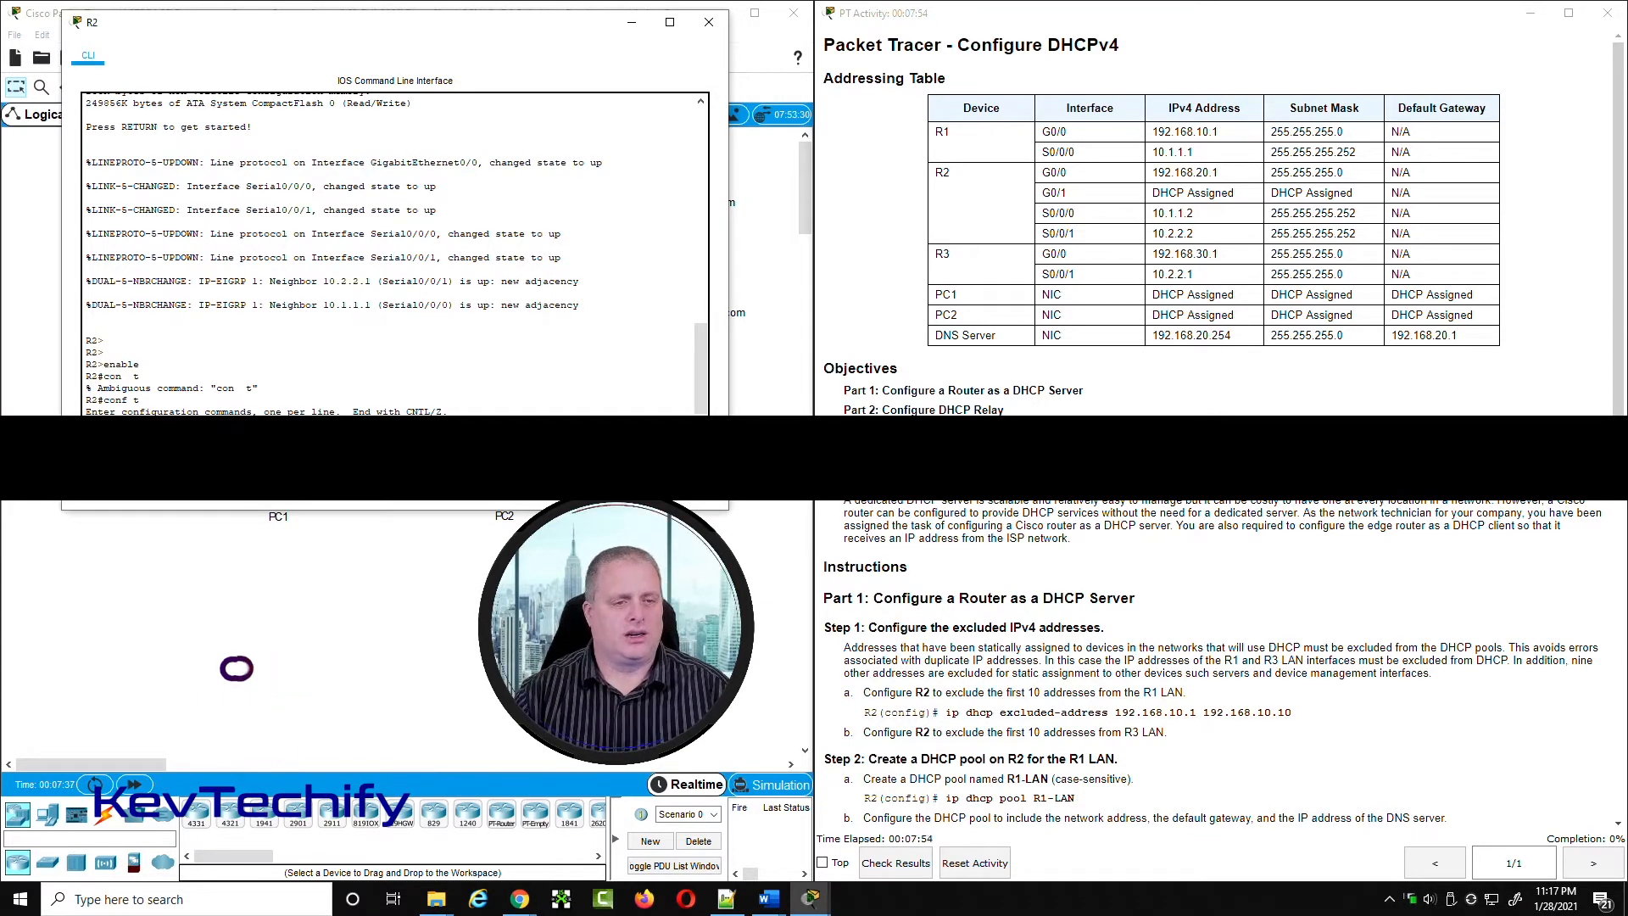
key("Return")
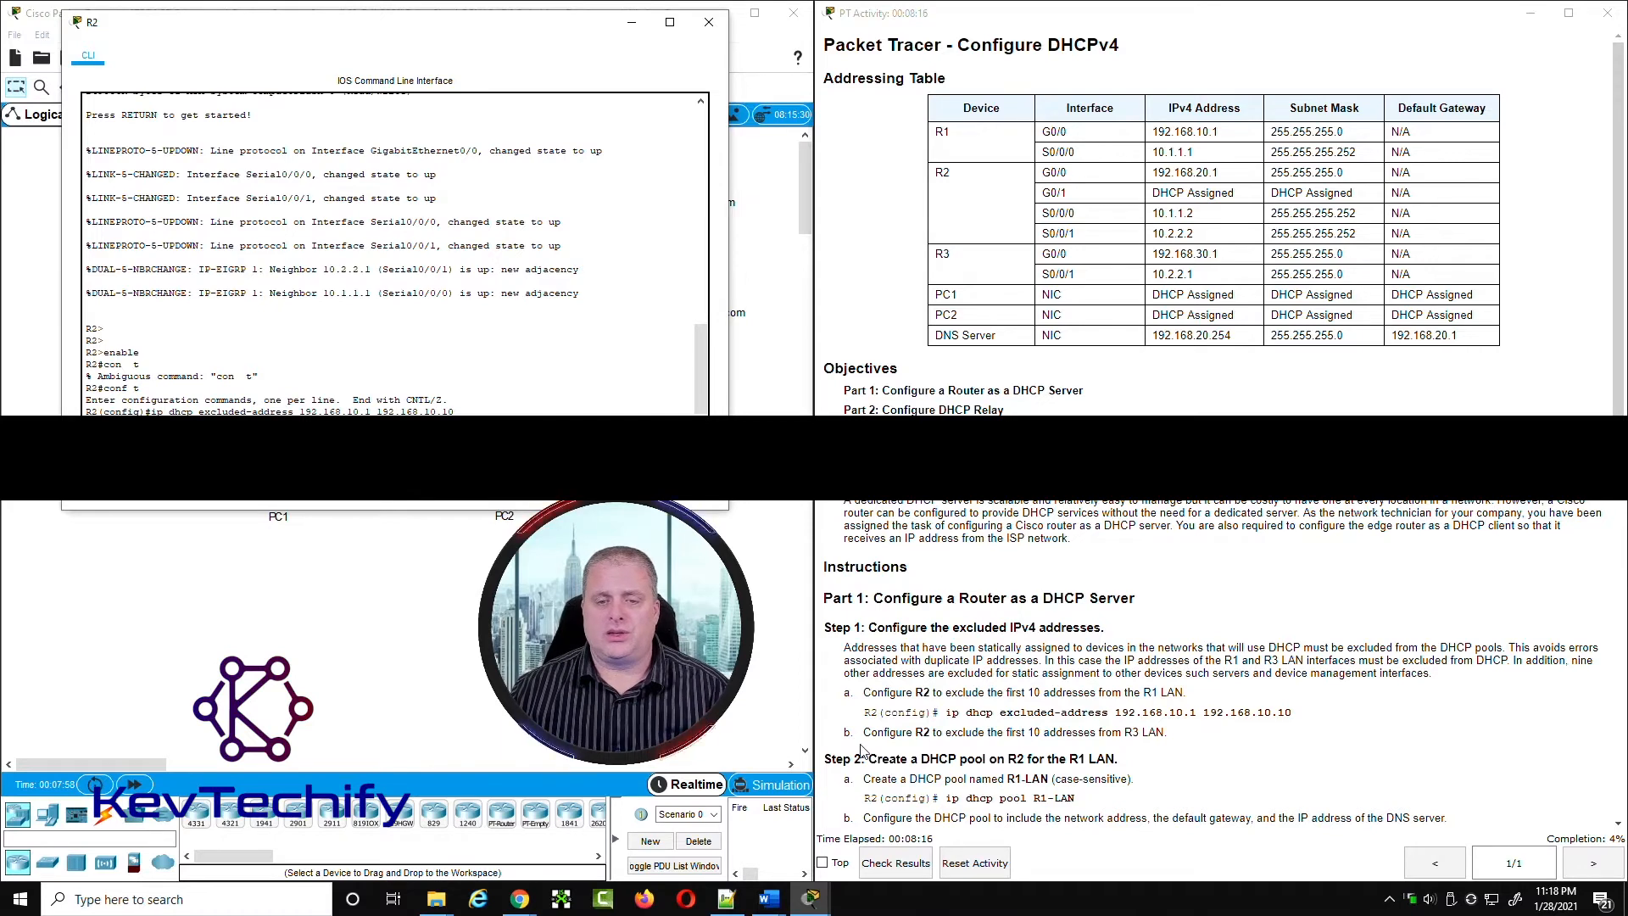
Step: Look up R3's G0/0 address in the addressing table and exclude 192.168.30.1 through 192.168.30.10 from DHCP on R2
scroll(862, 746, "down", 3)
scroll(863, 746, "down", 3)
left_click(947, 473)
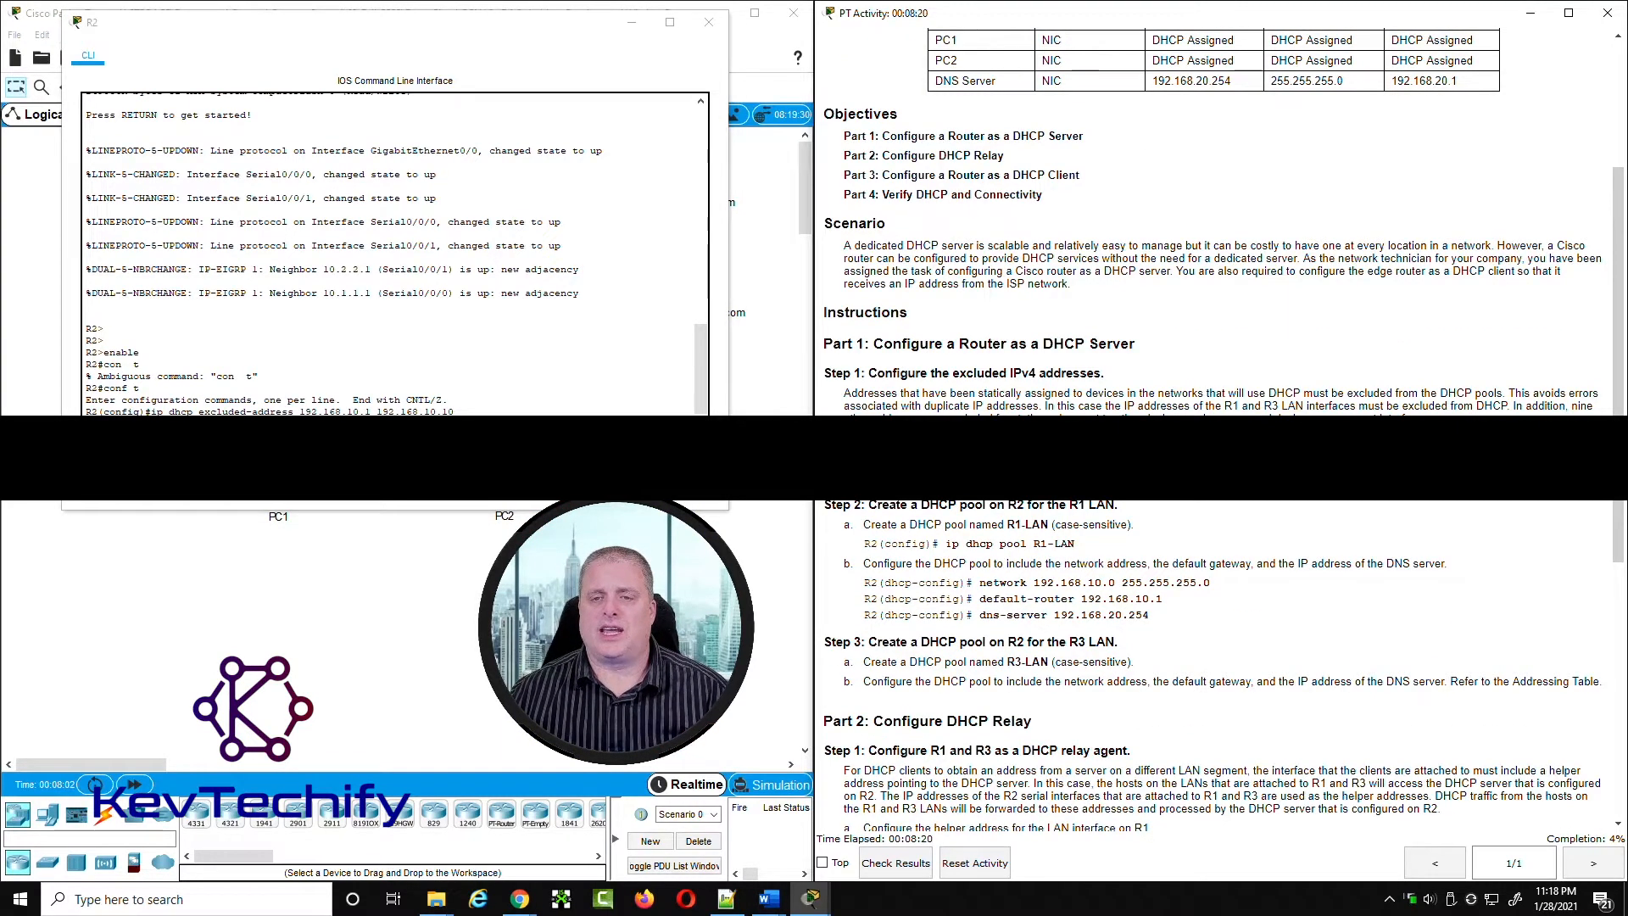
scroll(1202, 374, "up", 3)
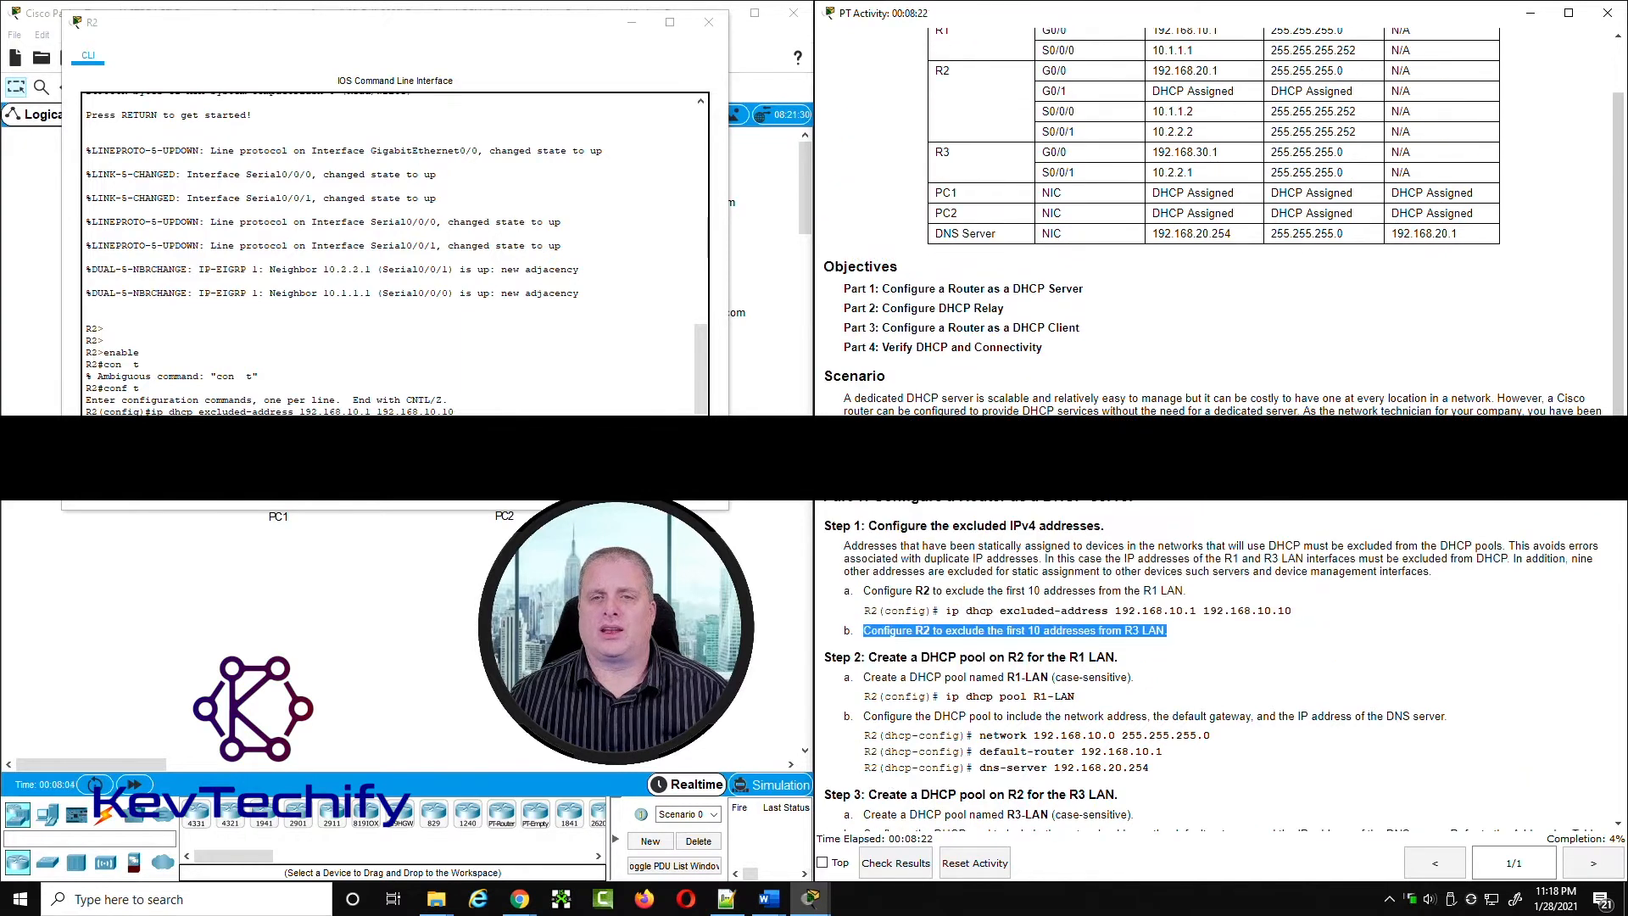
left_click_drag(1041, 153, 1230, 159)
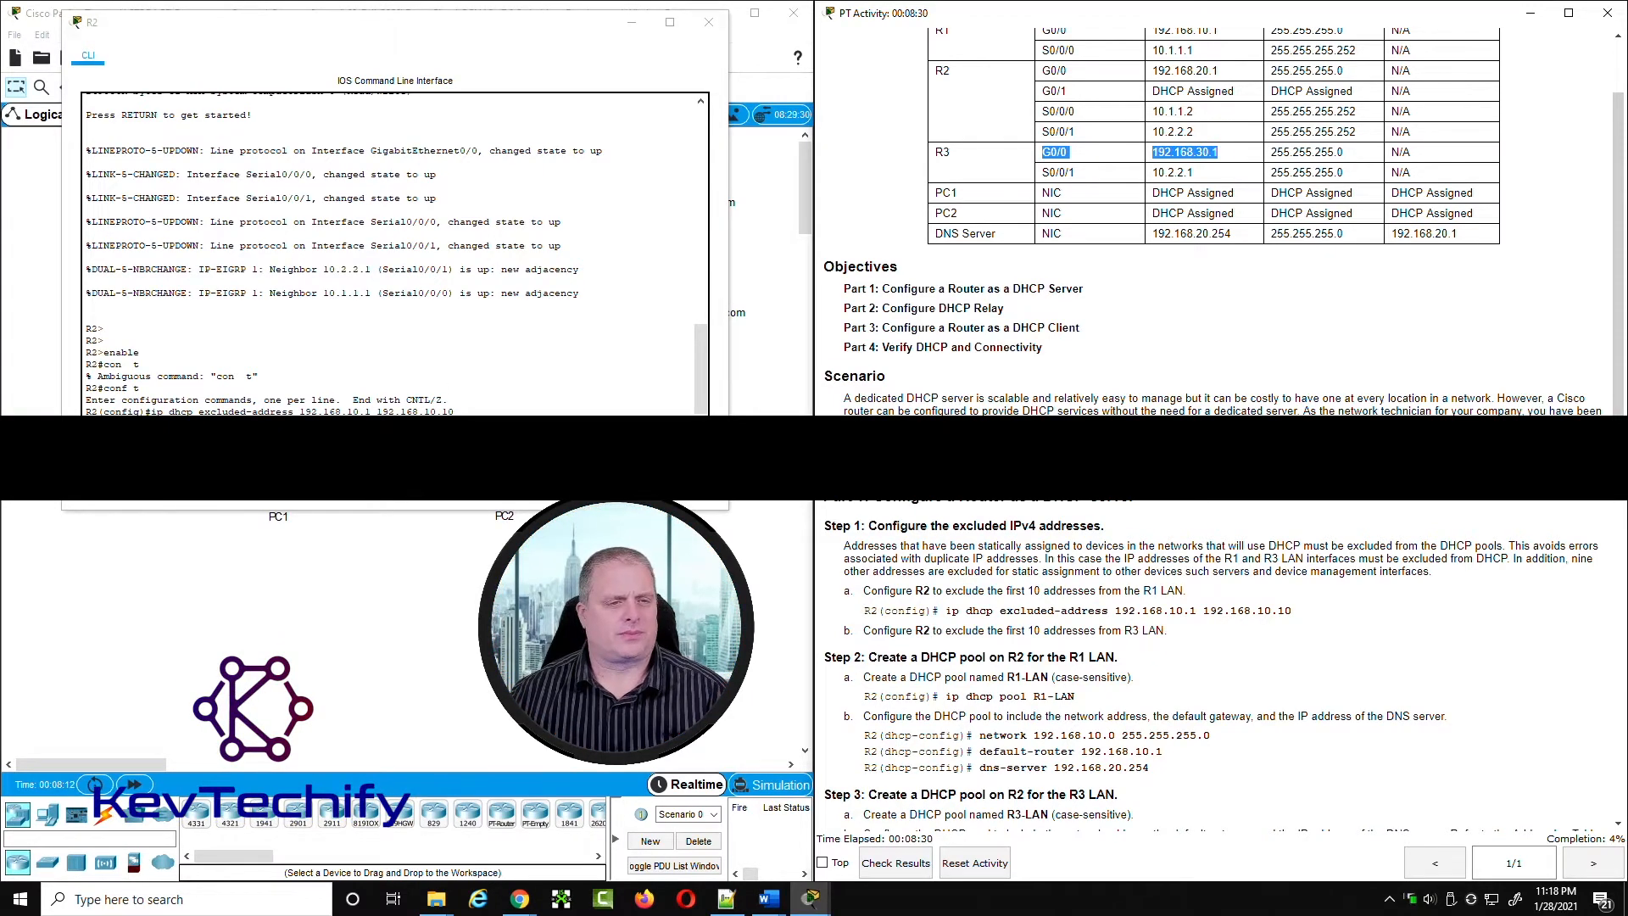
left_click(466, 410)
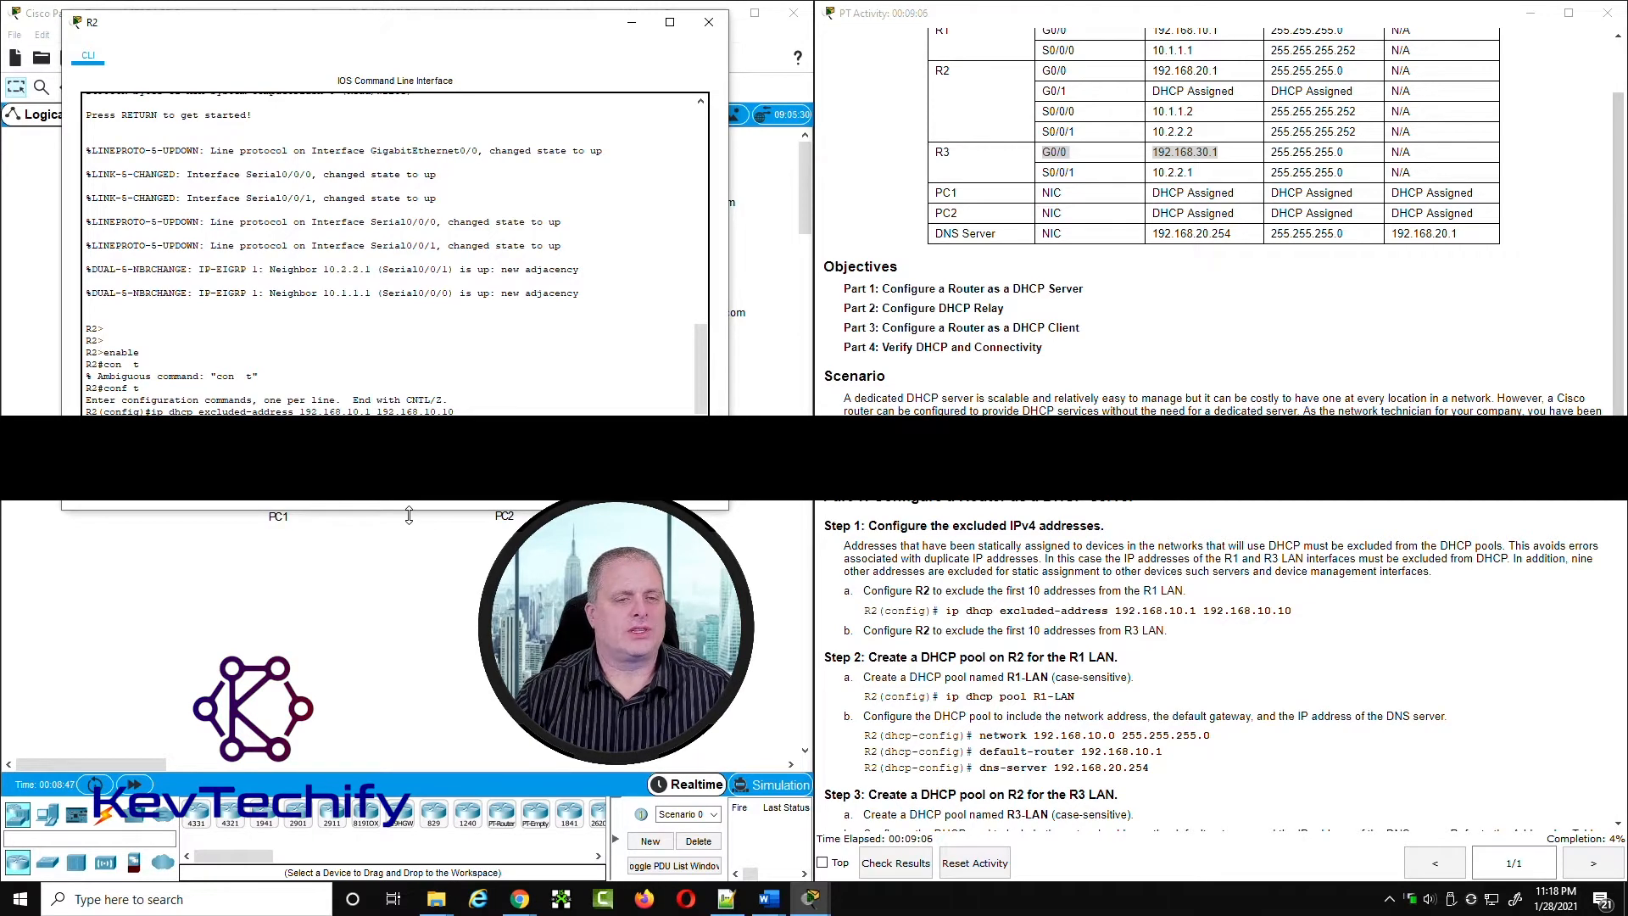
type("ip dhcp excluded-address 192.168.30.1 192.168.30.10")
key("Return")
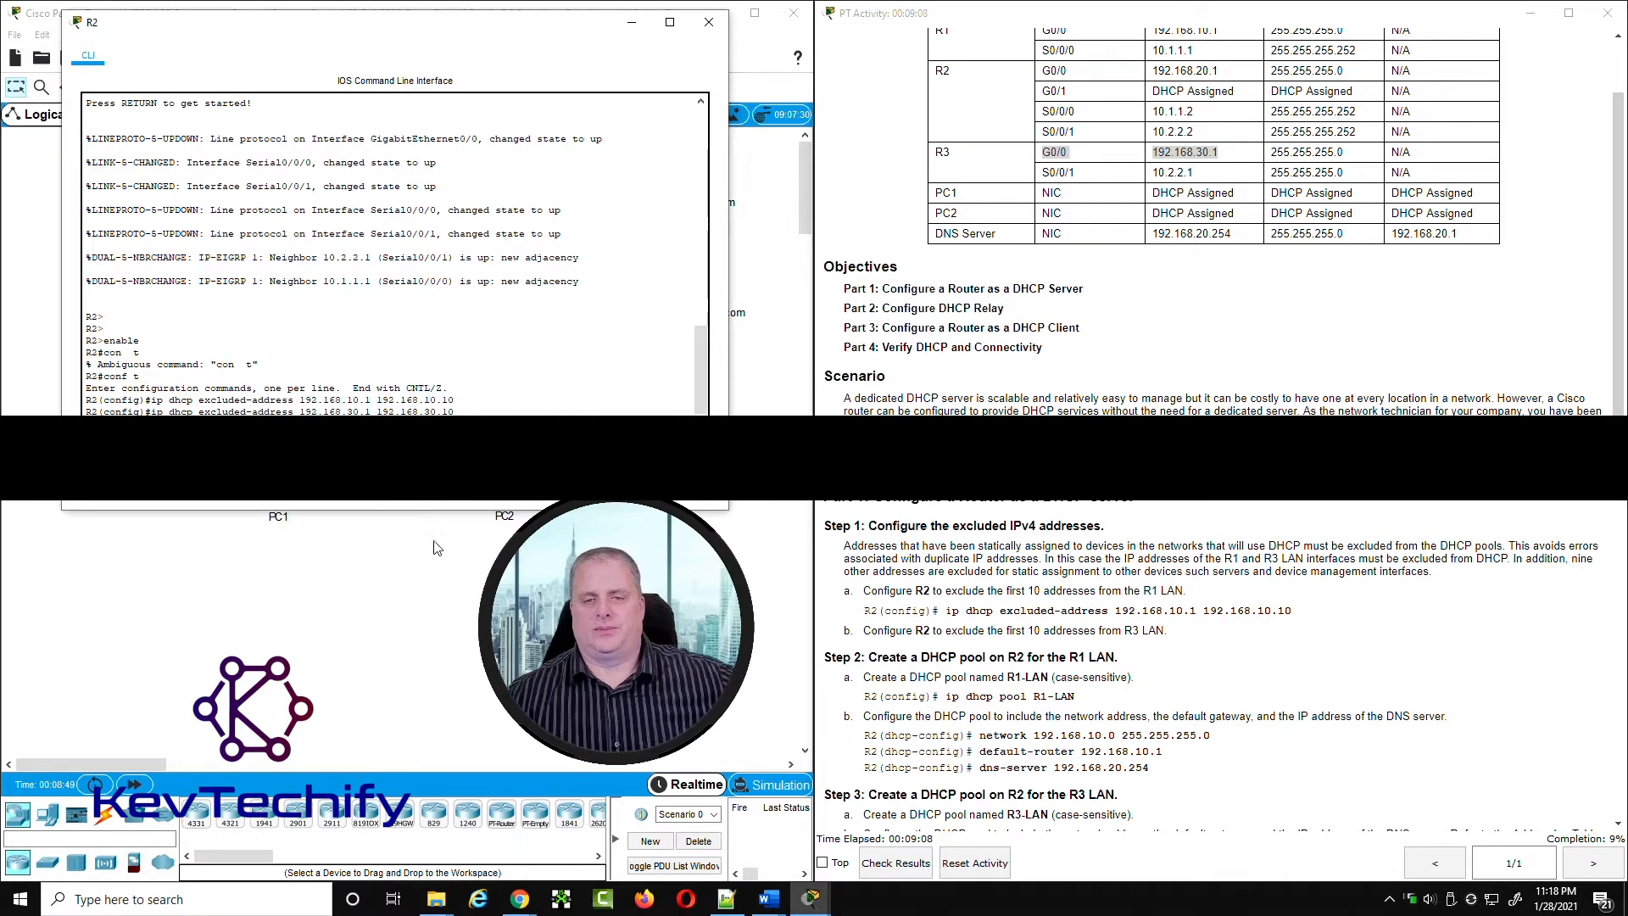
Step: Read the pool instructions for the R1 LAN and create a DHCP pool named R1-LAN on R2
scroll(913, 509, "down", 4)
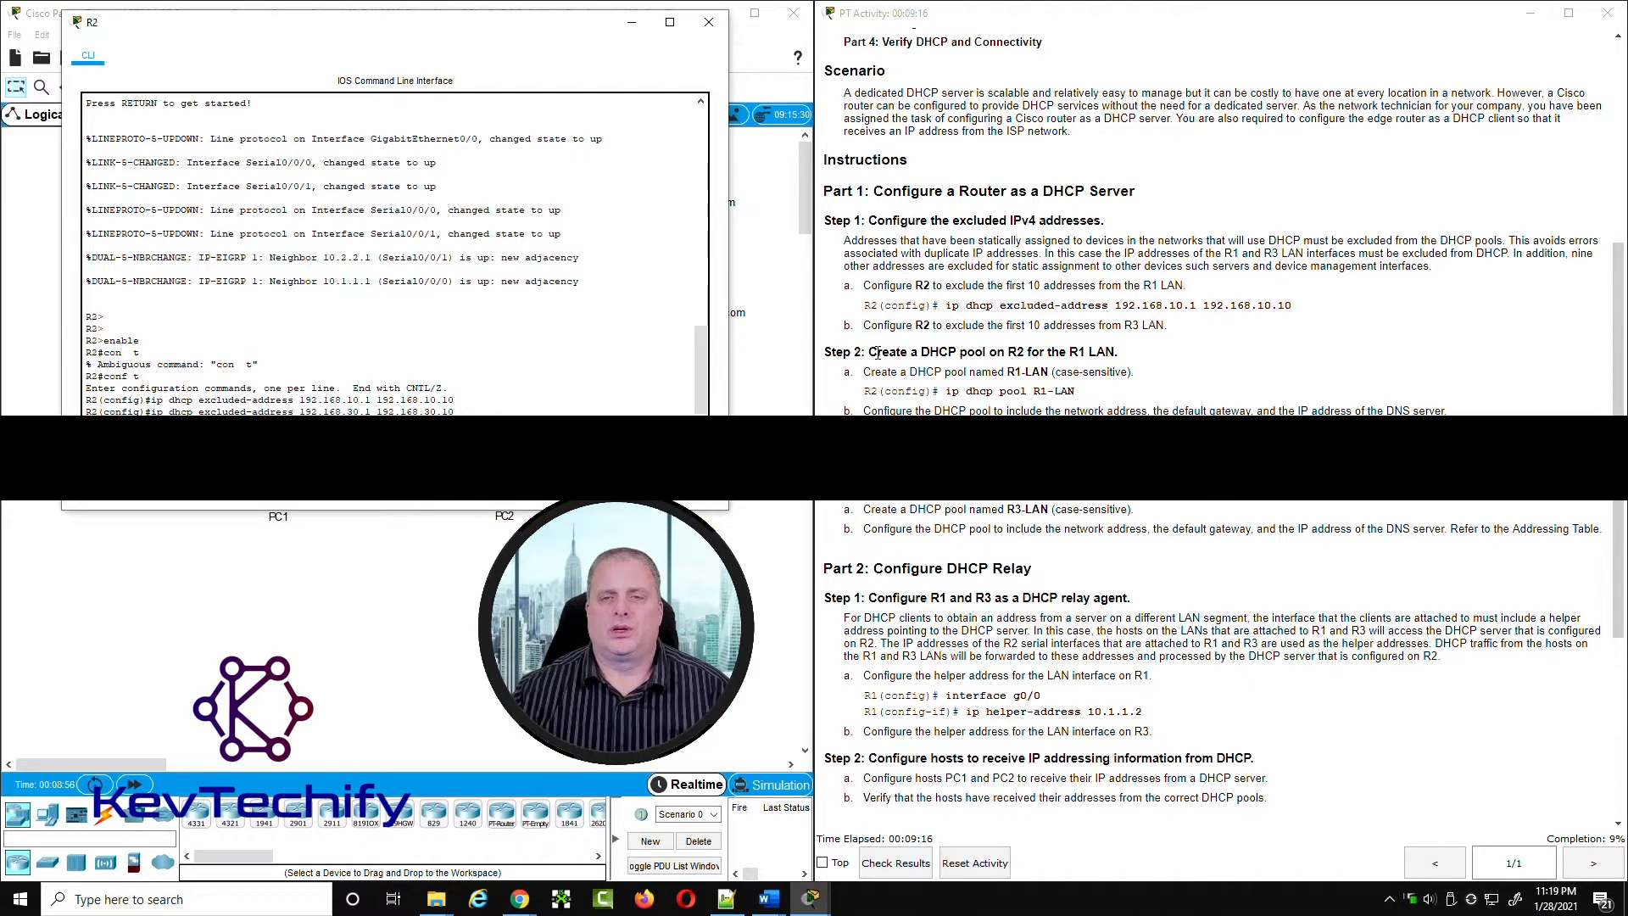
left_click_drag(902, 351, 1129, 360)
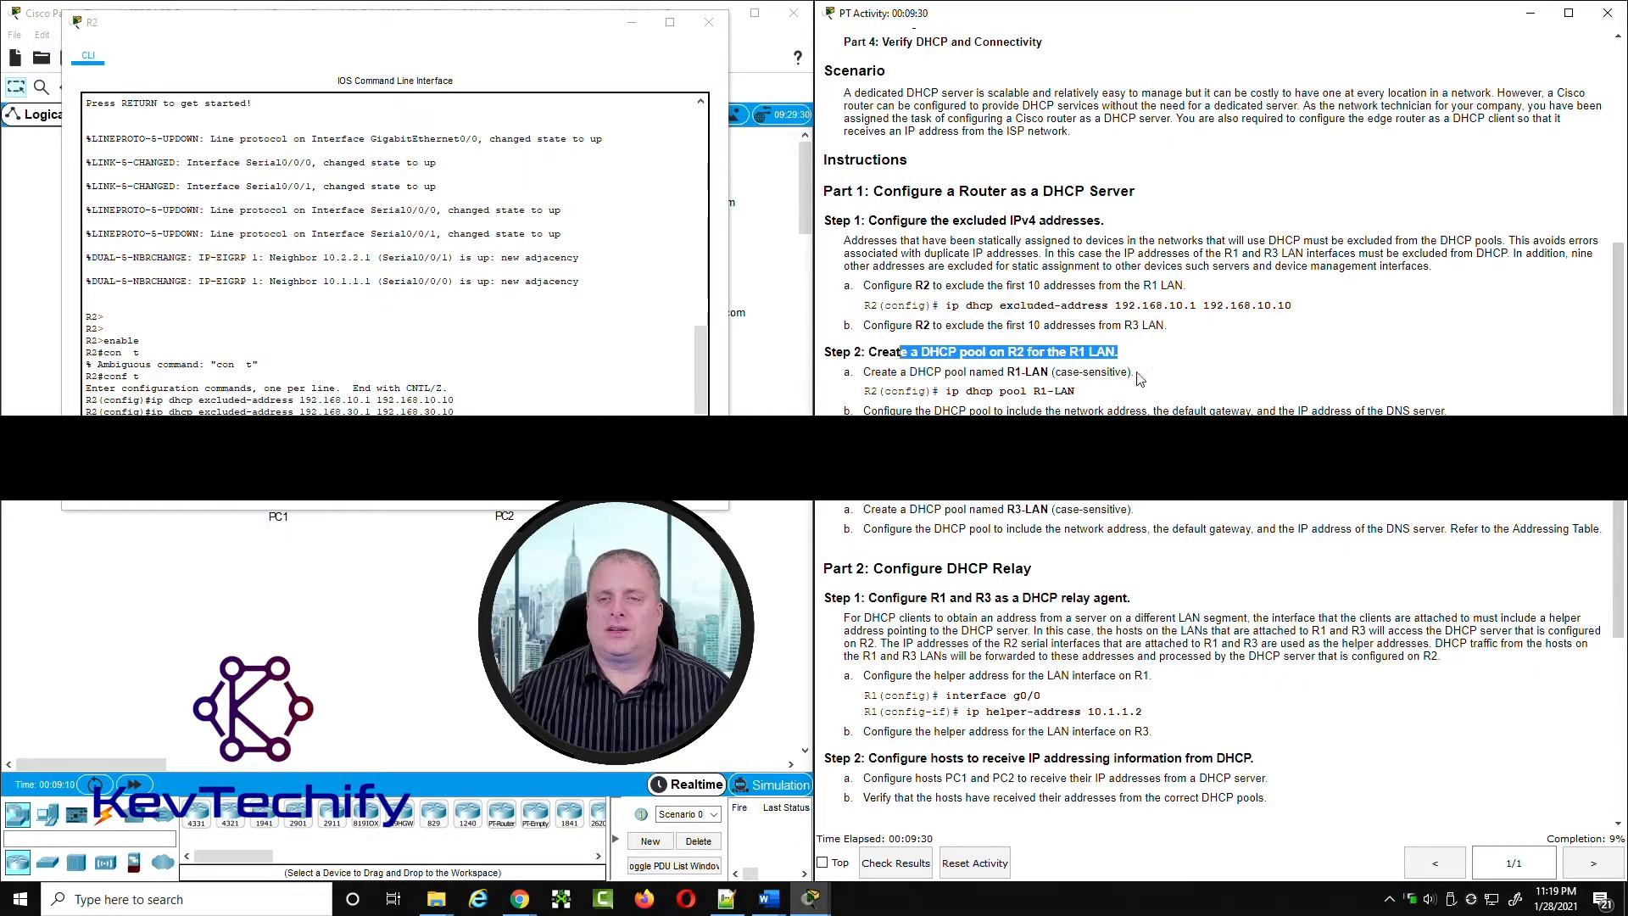
left_click(1035, 389)
left_click_drag(1036, 391, 1064, 388)
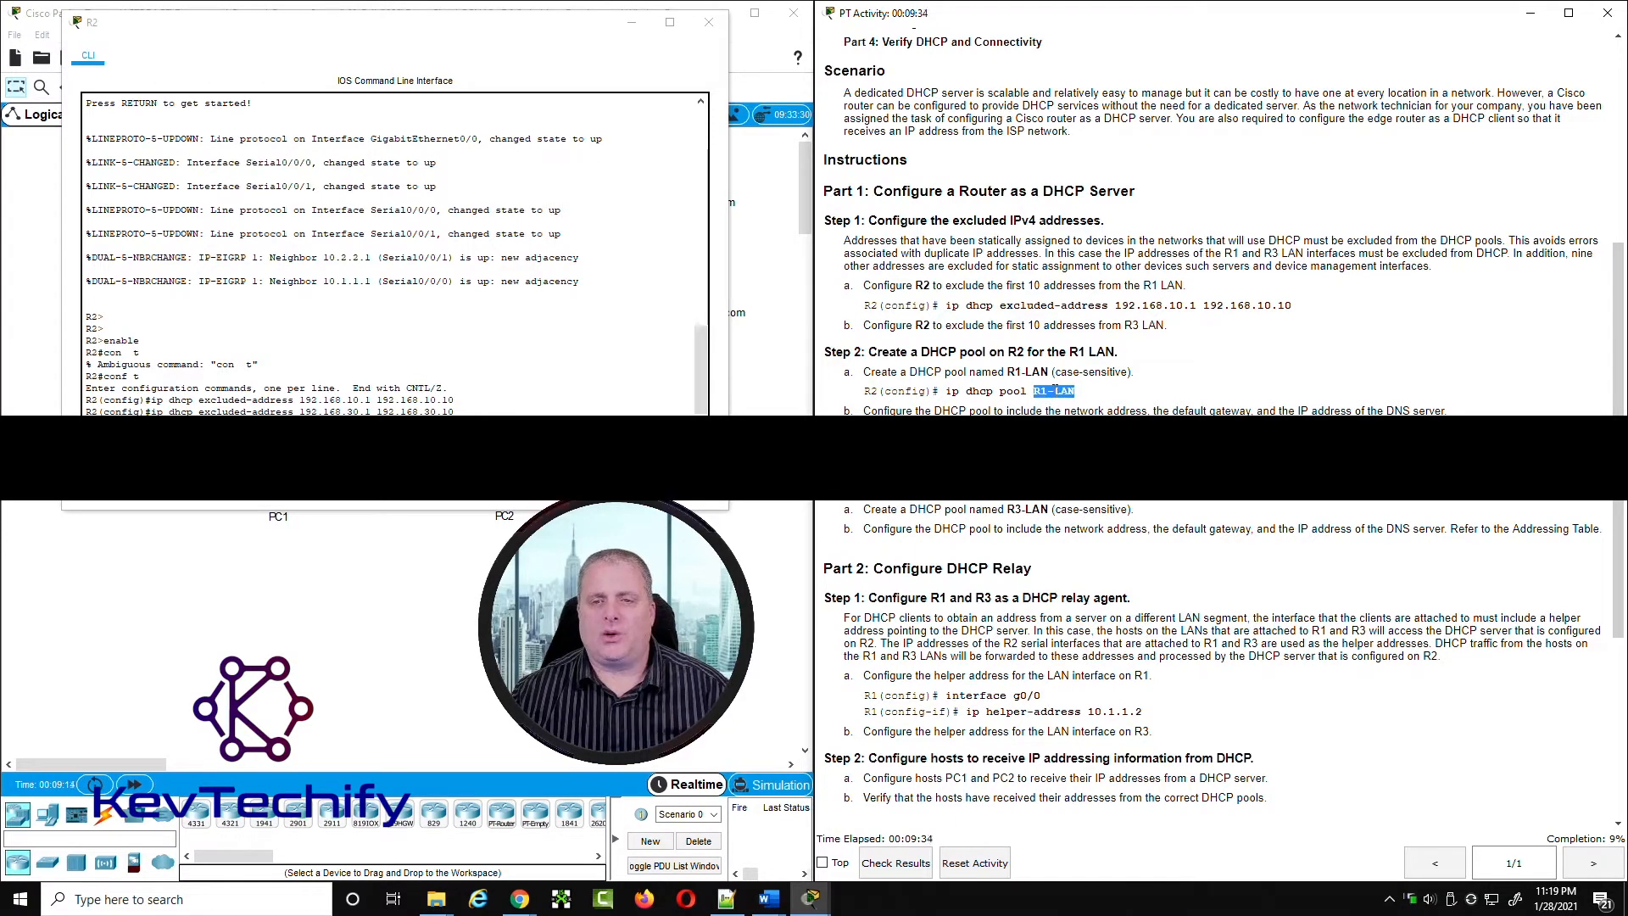
left_click(1036, 394)
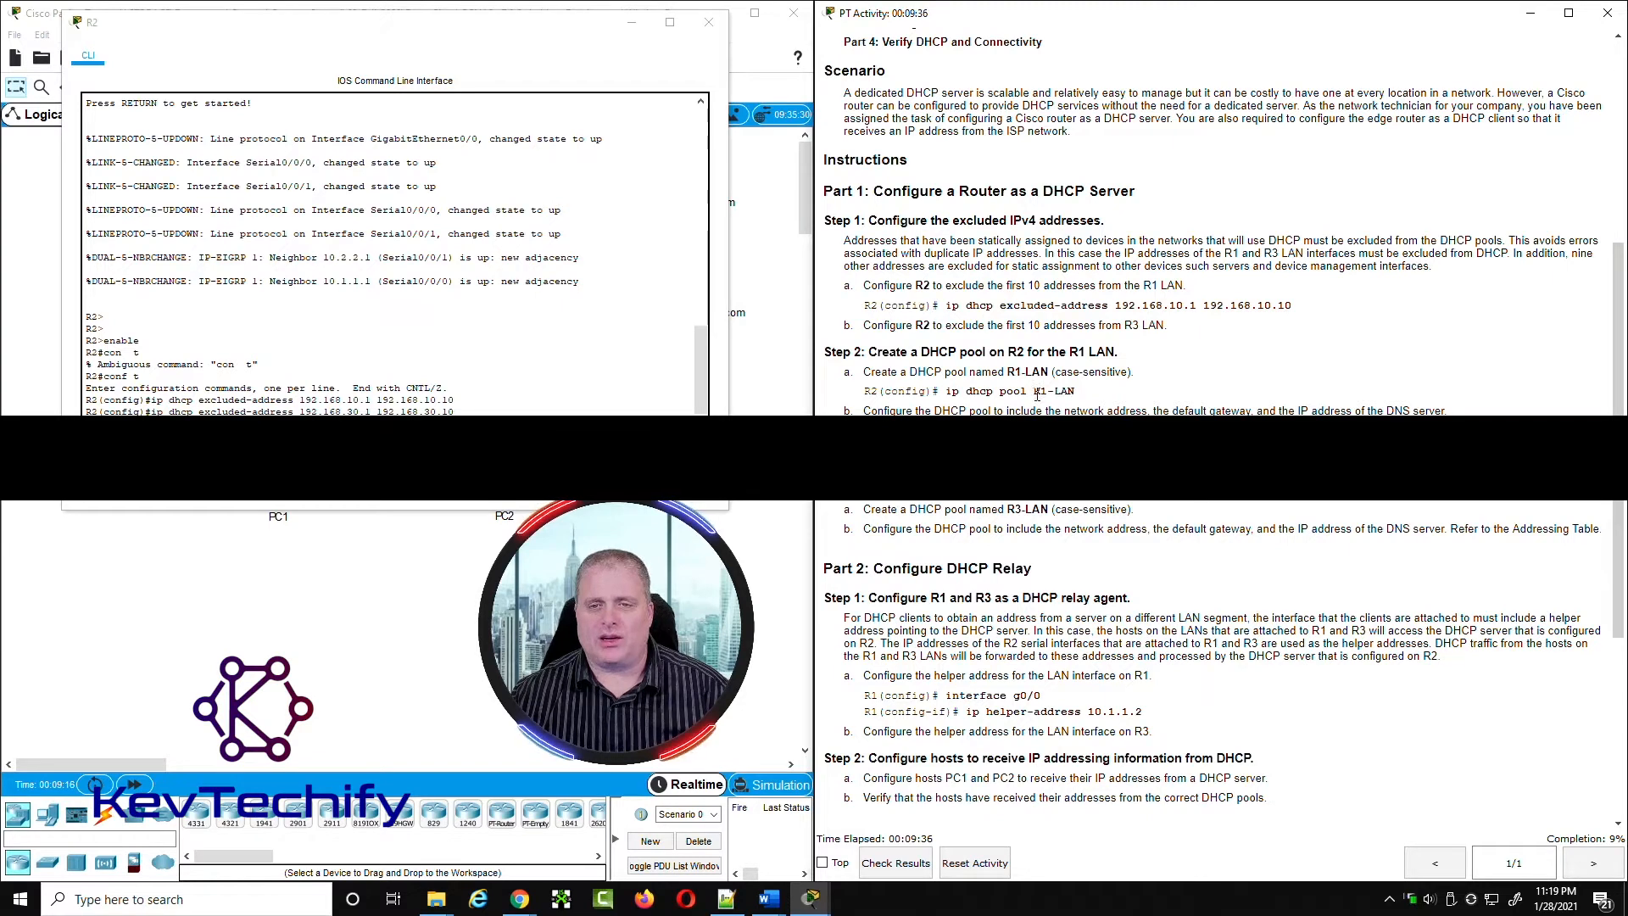
mouse_move(1035, 392)
left_mouse_down()
mouse_move(1073, 388)
mouse_move(1030, 391)
left_mouse_up()
left_click(1035, 393)
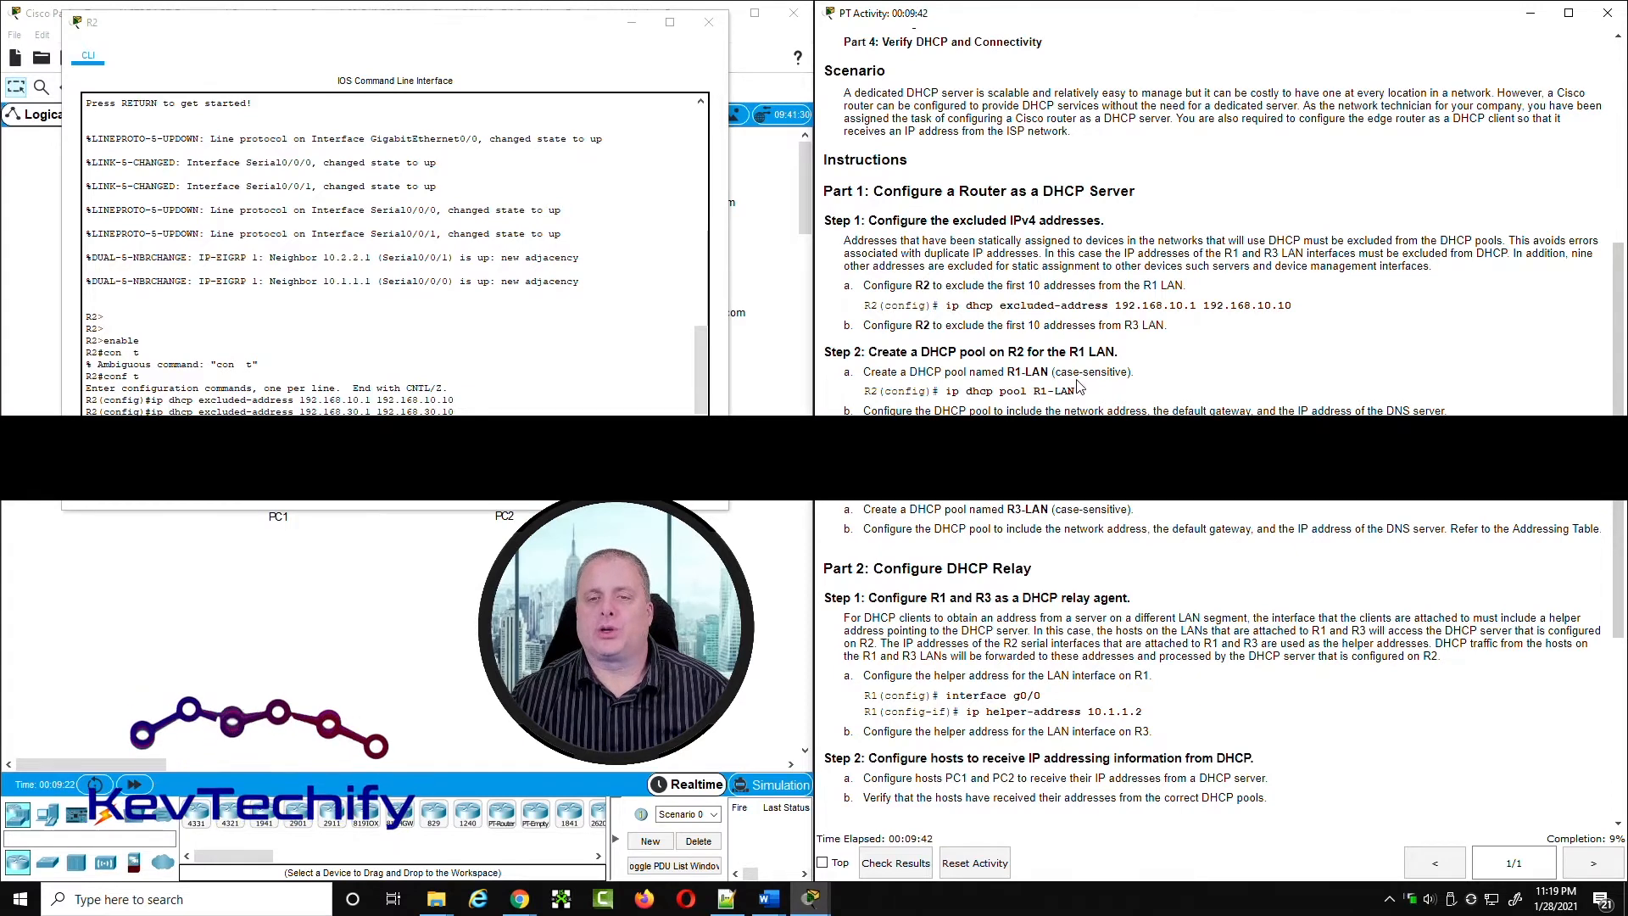
left_click(390, 399)
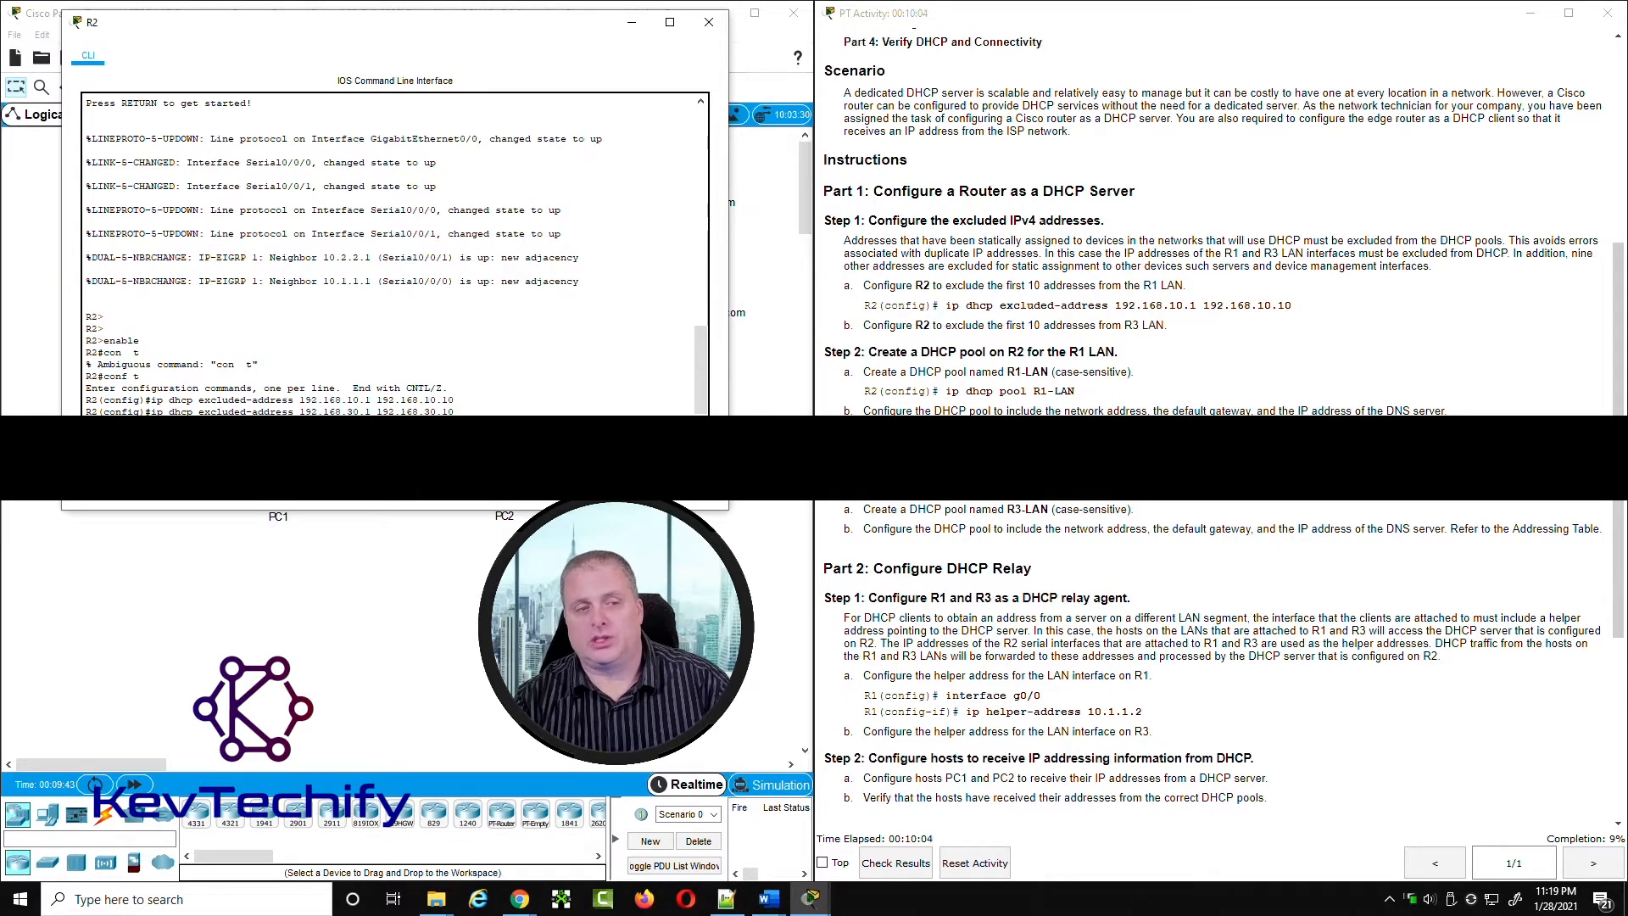
key("Return")
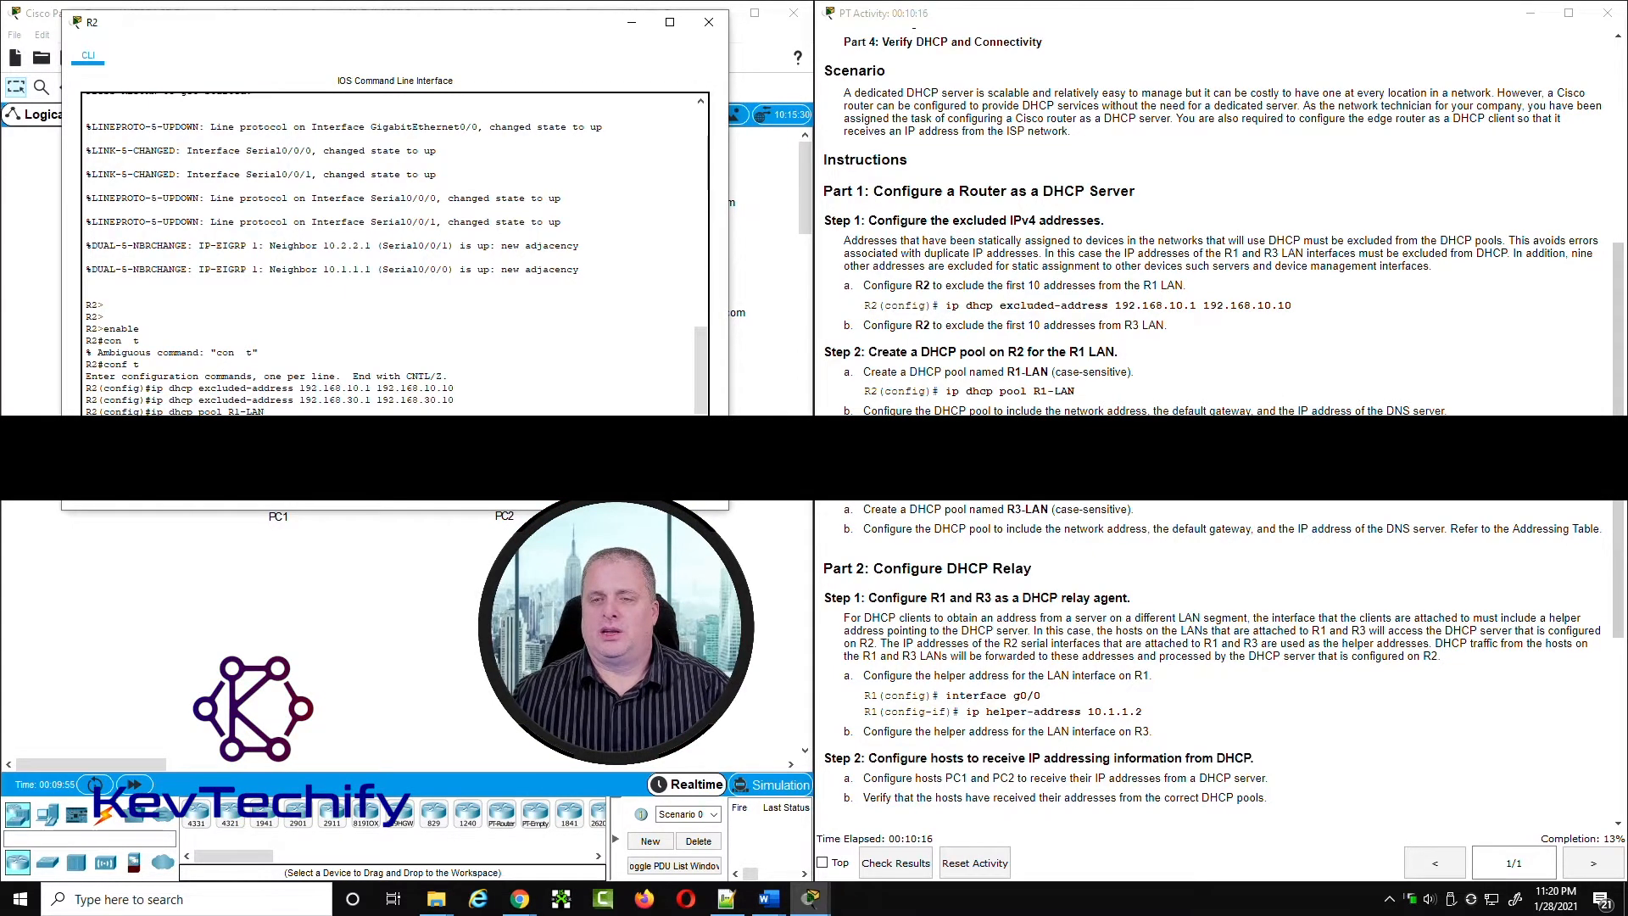
Step: Examine the R1-LAN pool requirements and look up the DNS server address and R1's G0/0 address and subnet mask in the addressing table
left_click_drag(1067, 411, 1445, 408)
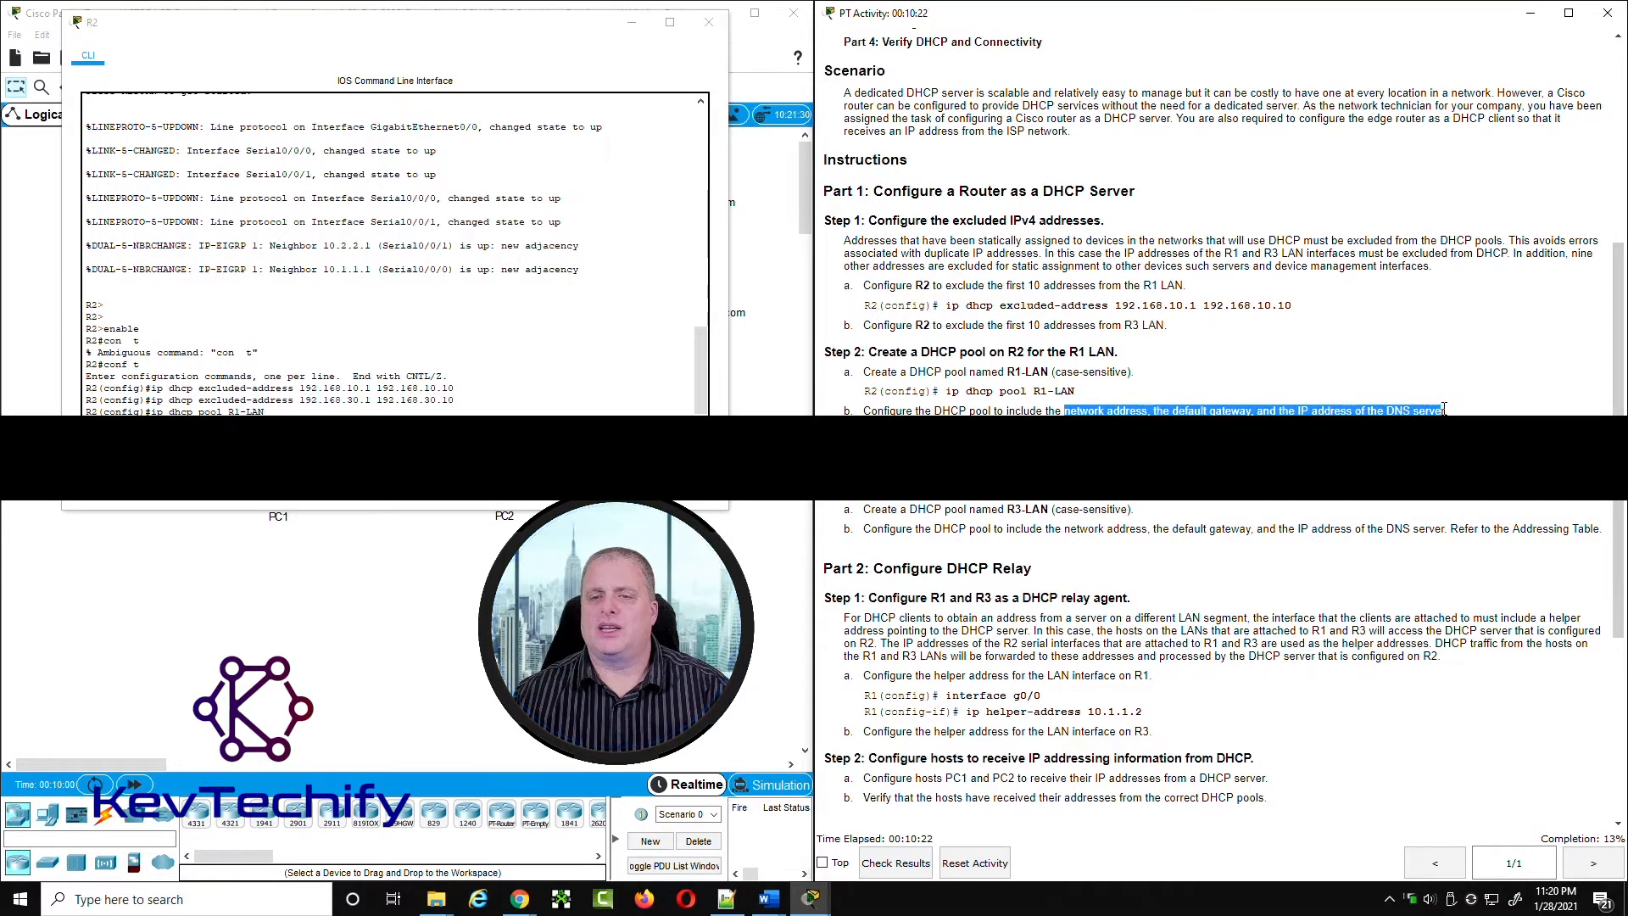
scroll(1022, 261, "up", 3)
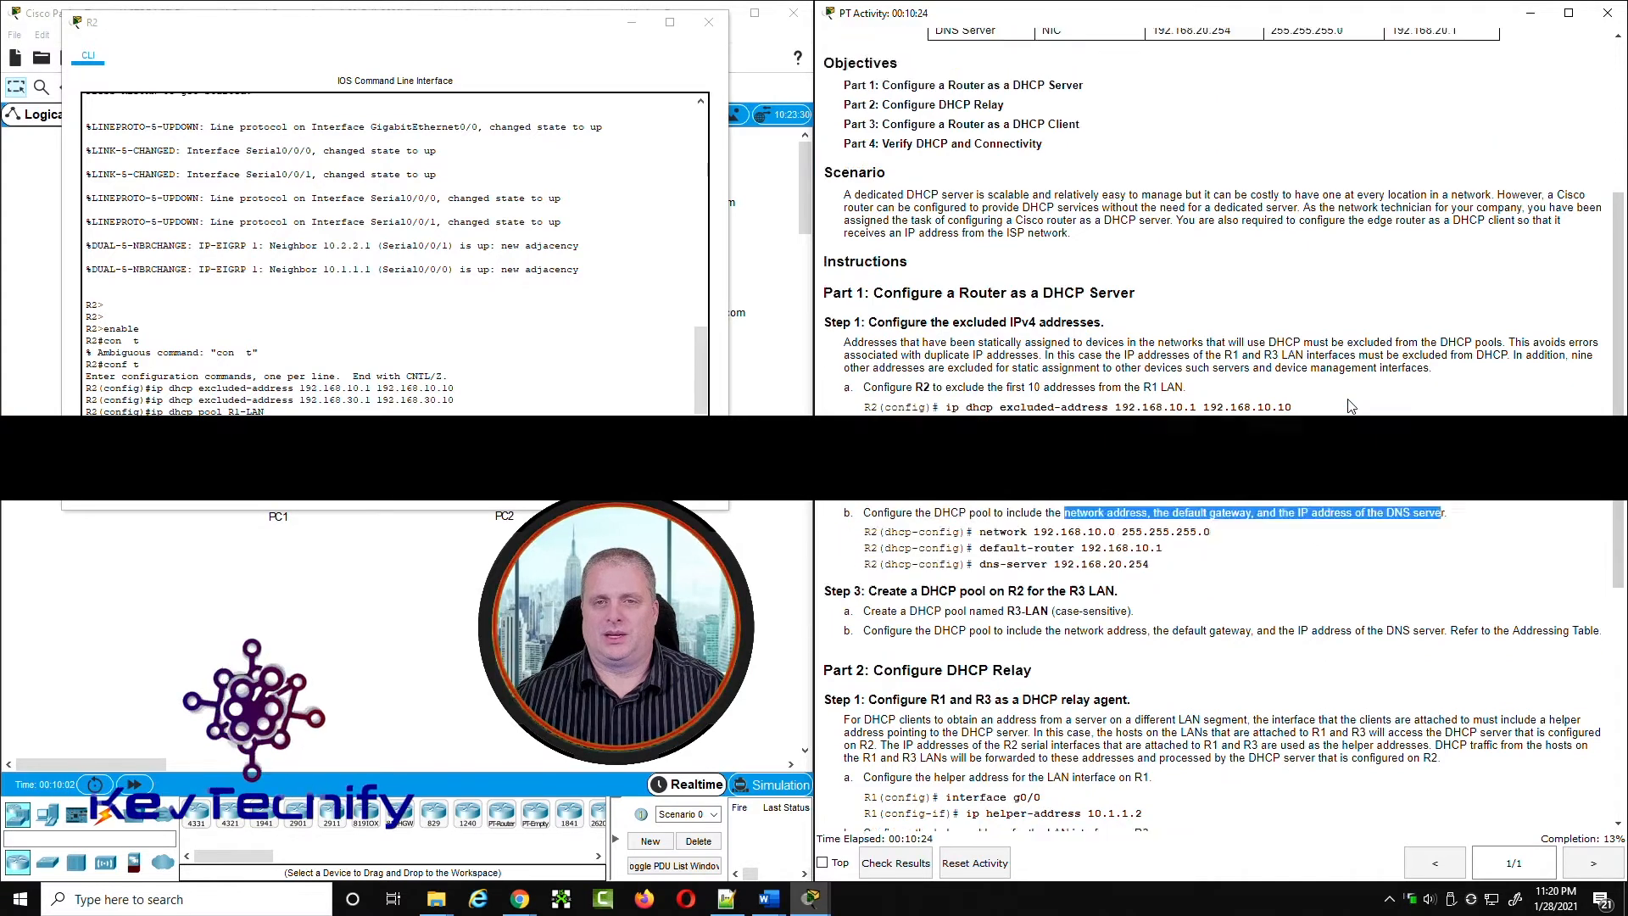
left_click_drag(934, 233, 1235, 238)
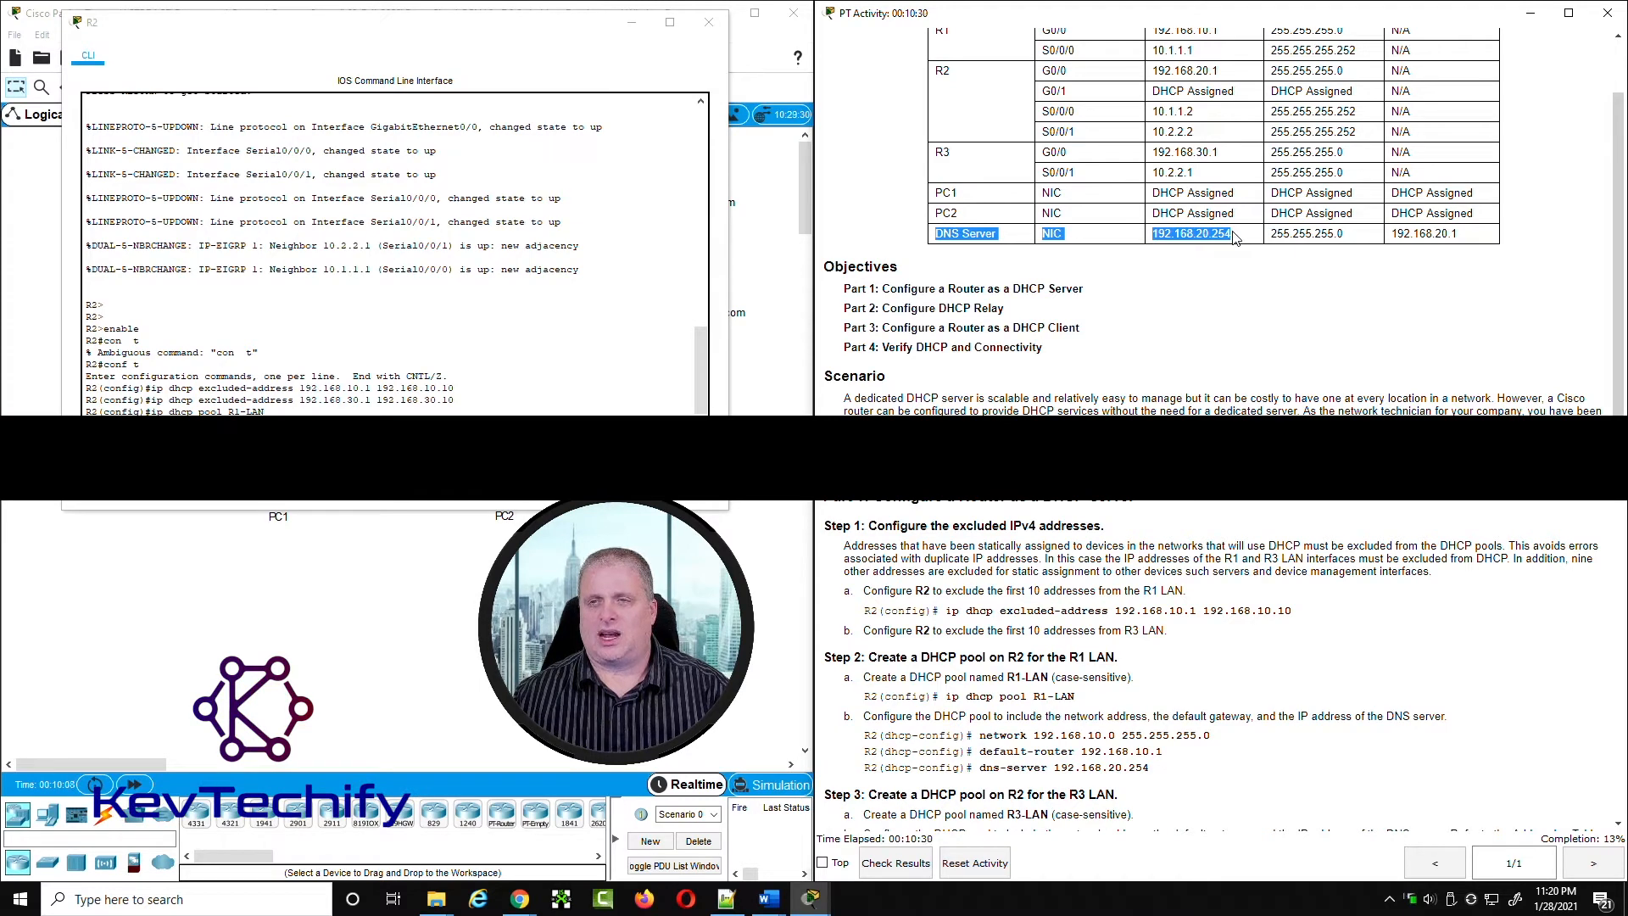
scroll(1222, 338, "down", 1)
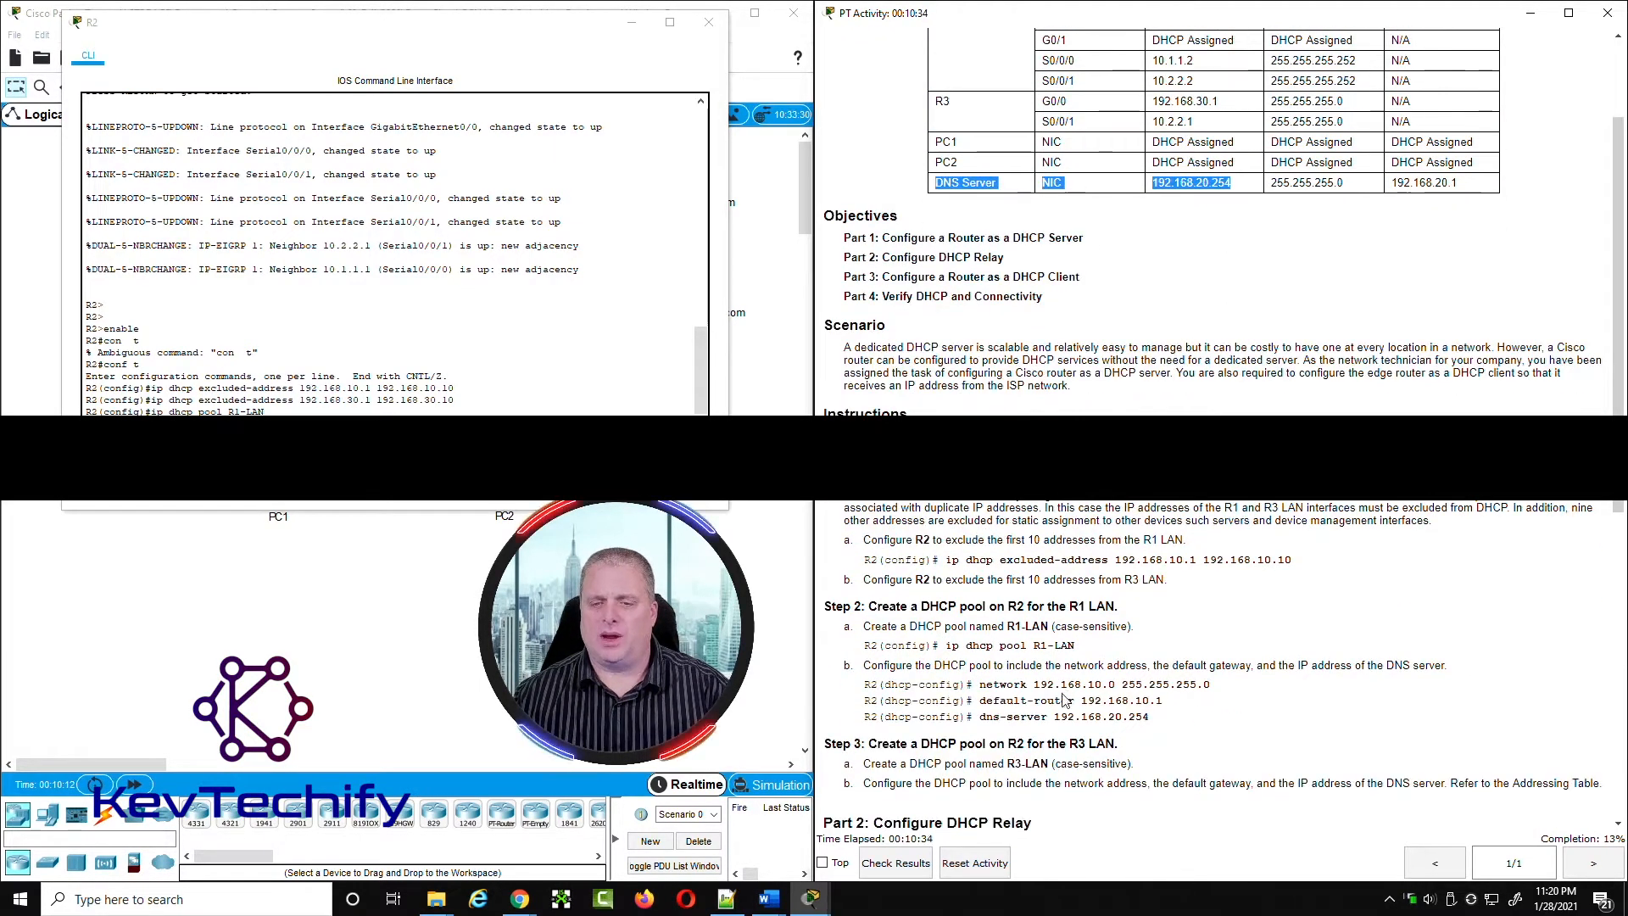
scroll(1250, 399, "up", 3)
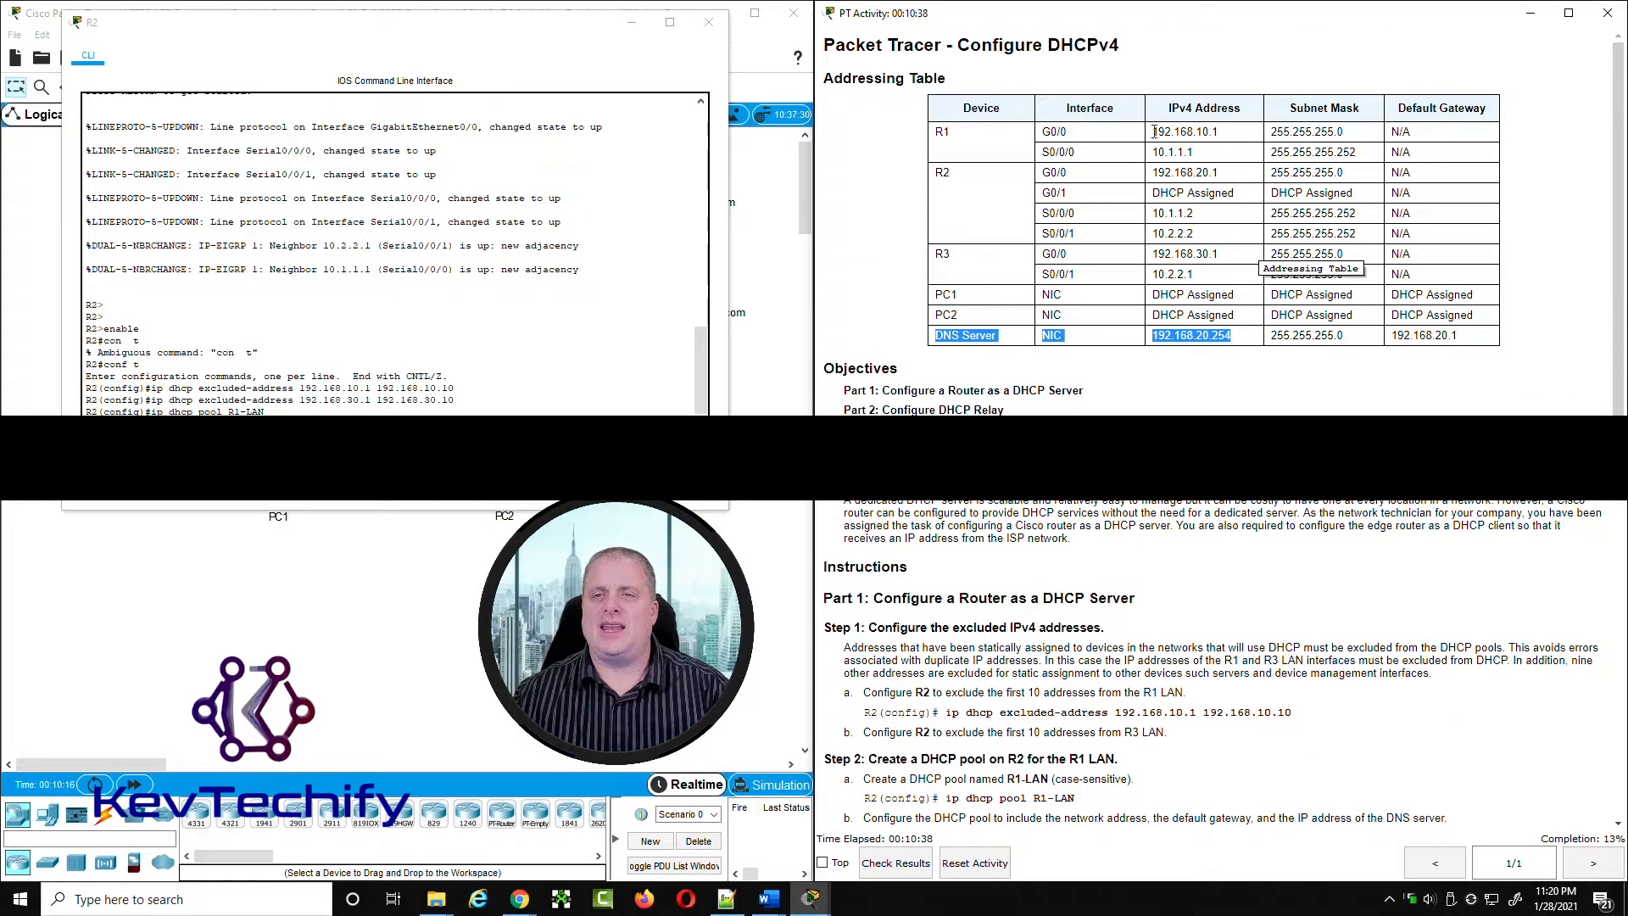
left_click_drag(1045, 129, 1230, 138)
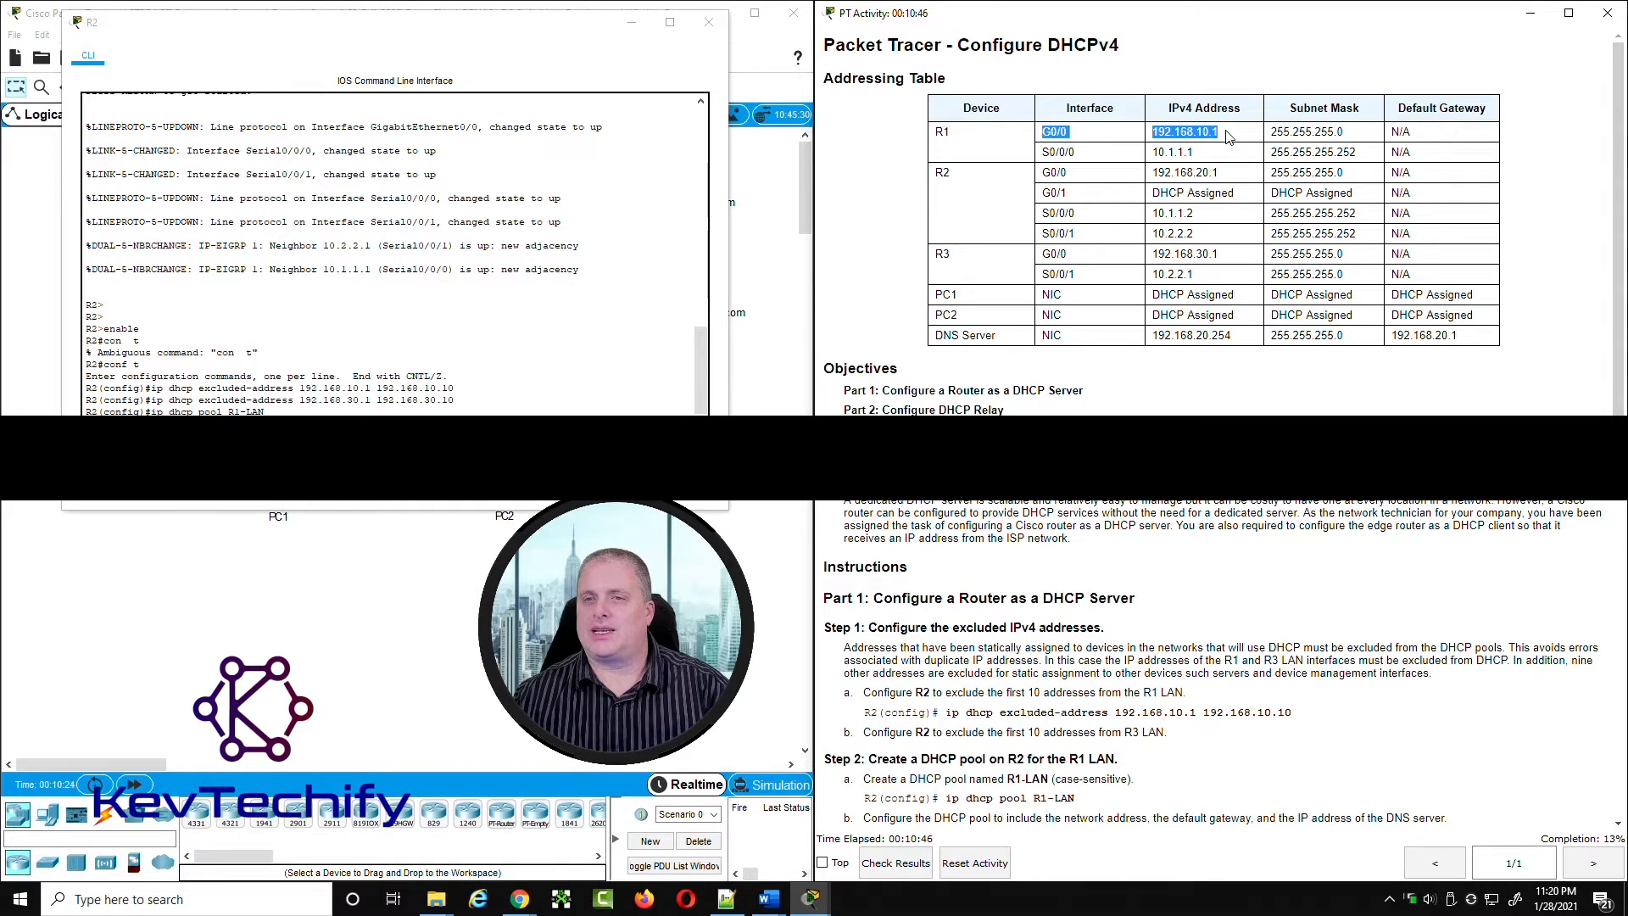
left_click(1229, 138)
scroll(1235, 547, "down", 1)
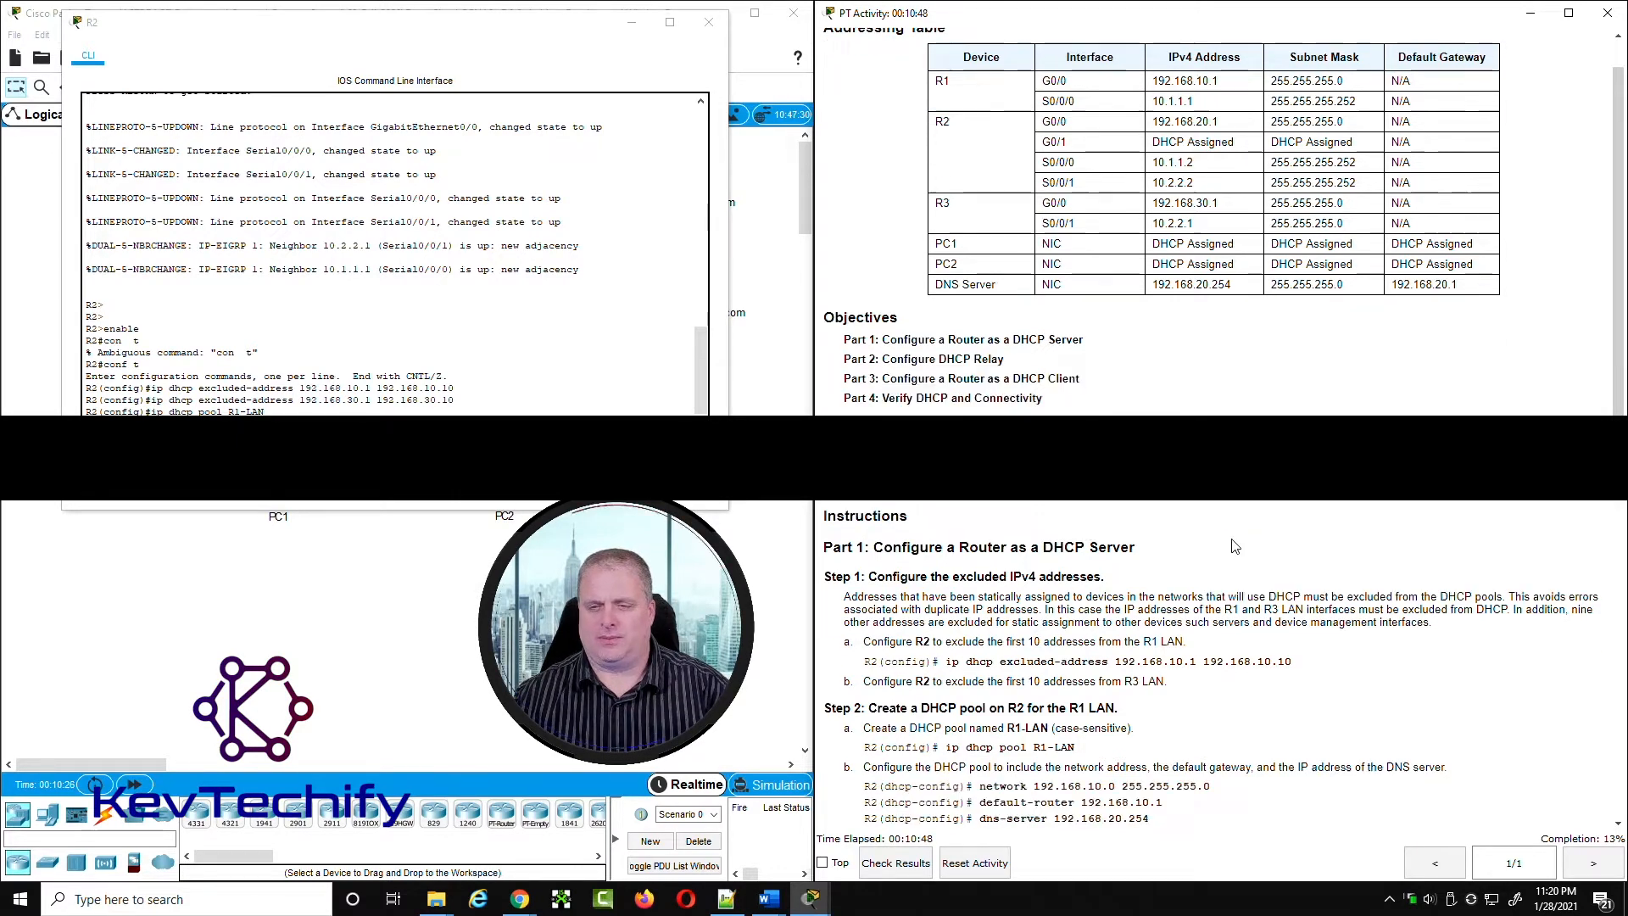
scroll(1188, 136, "up", 1)
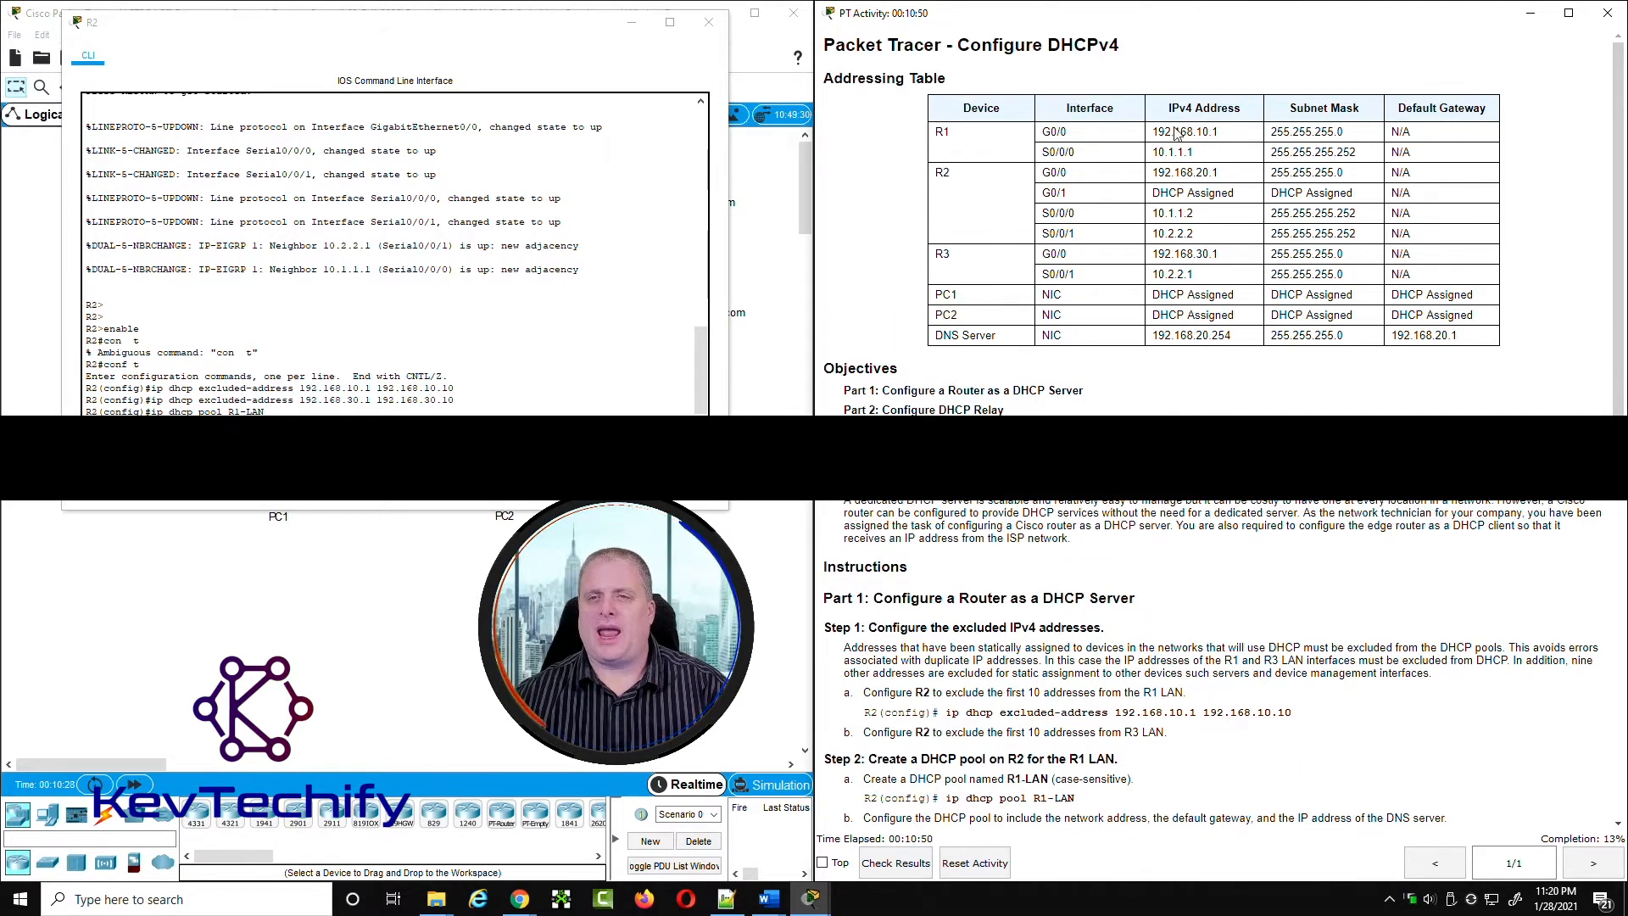
left_click_drag(1152, 132, 1352, 130)
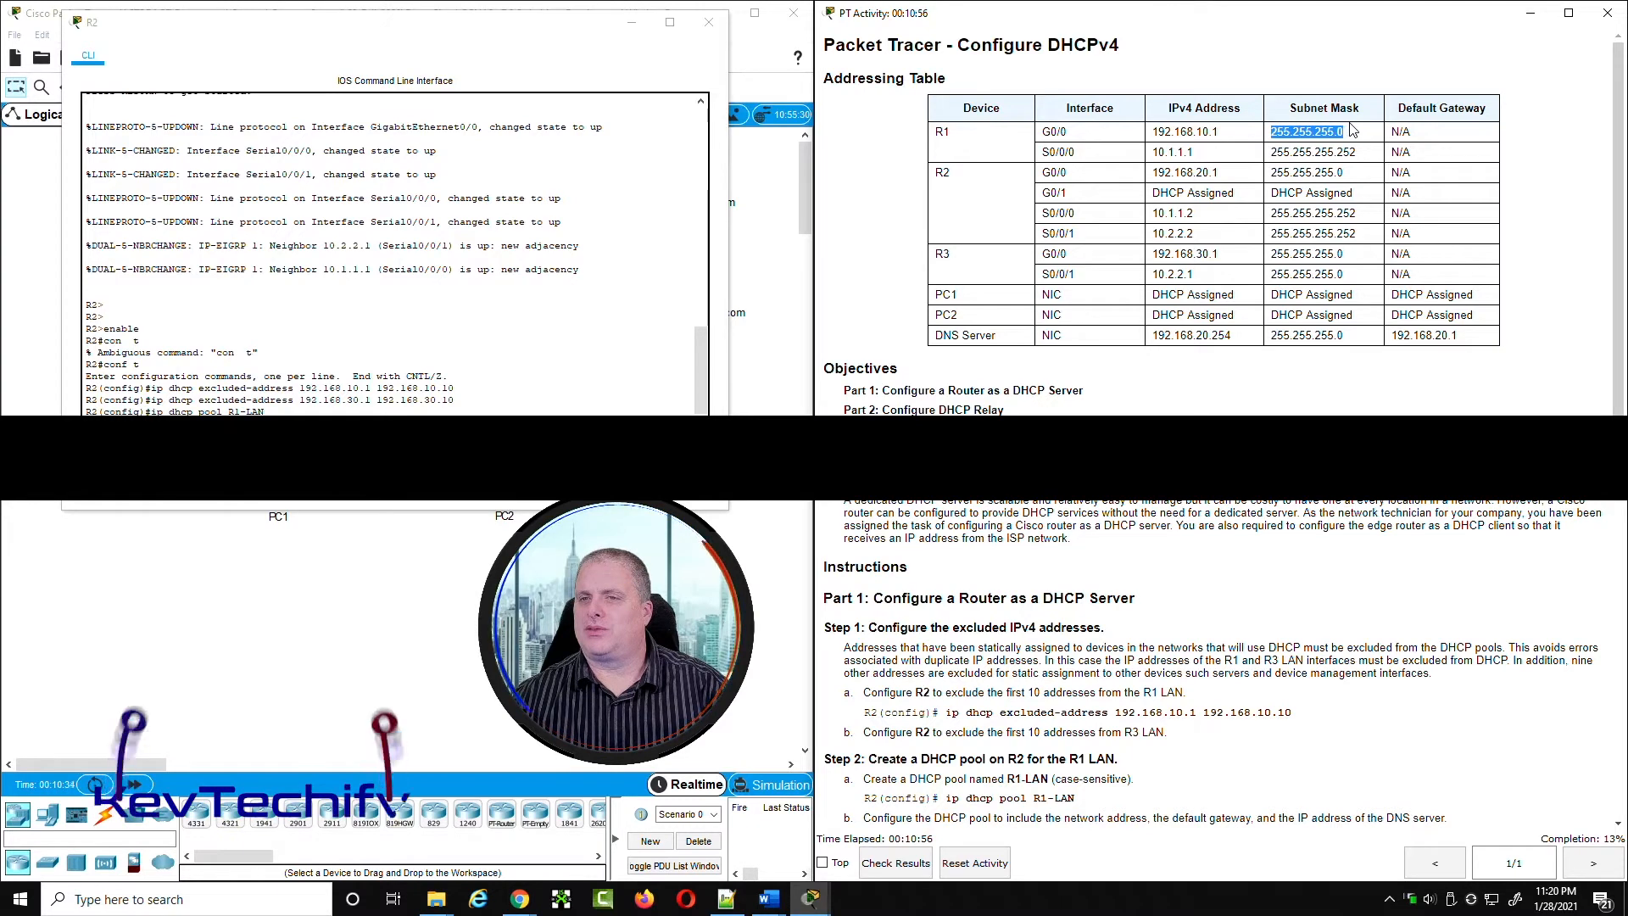
left_click(1166, 133)
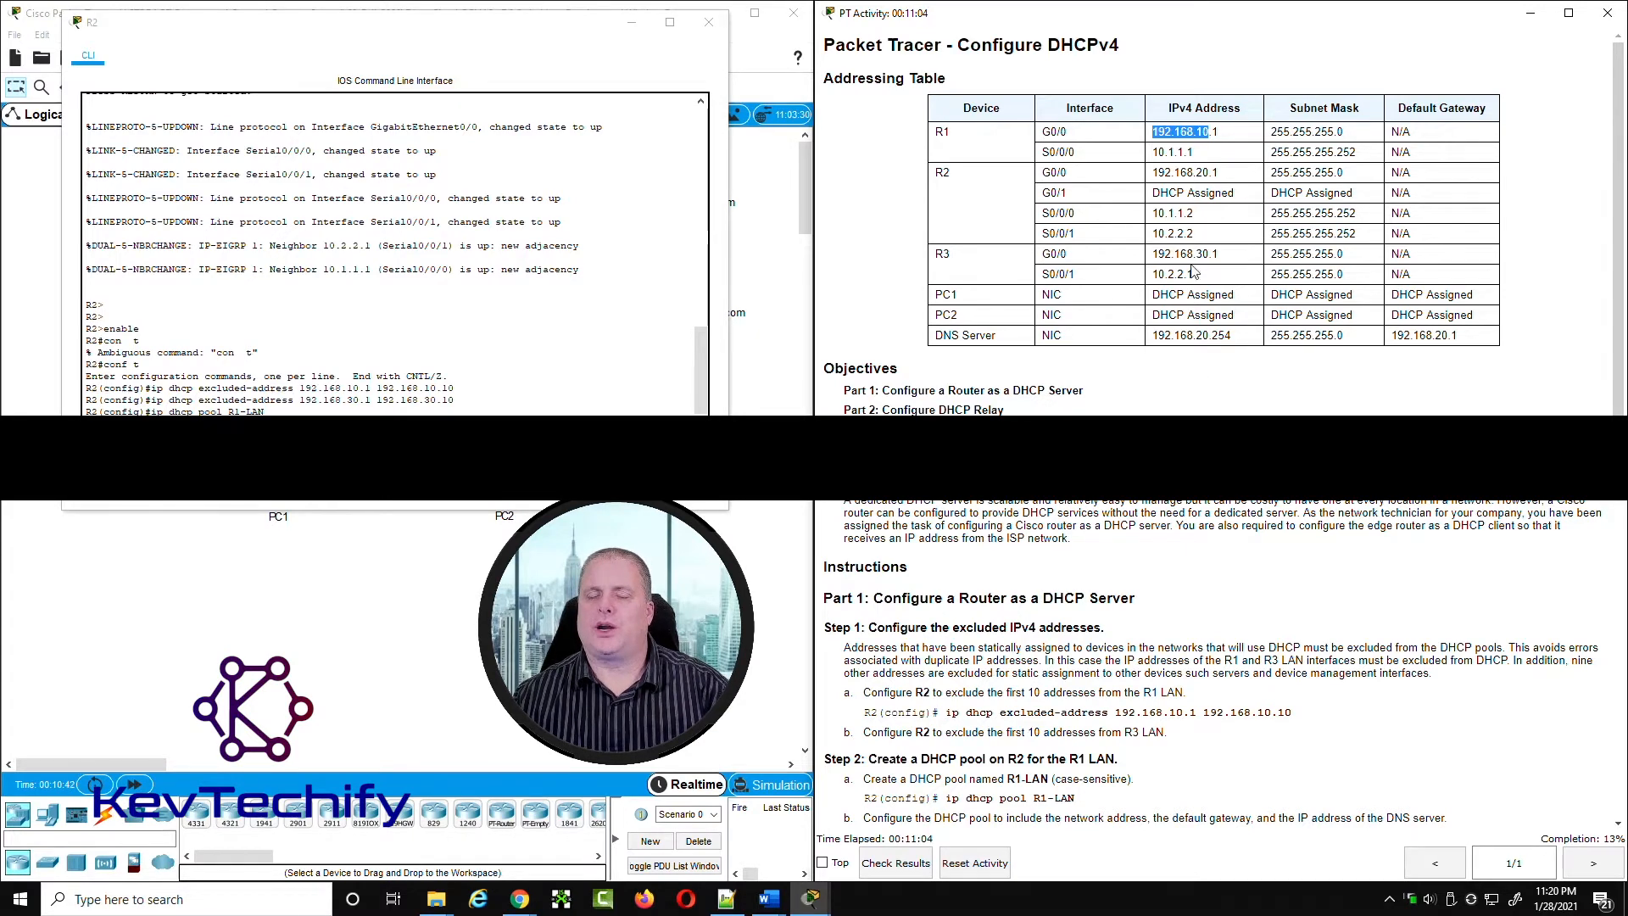
scroll(1200, 246, "down", 2)
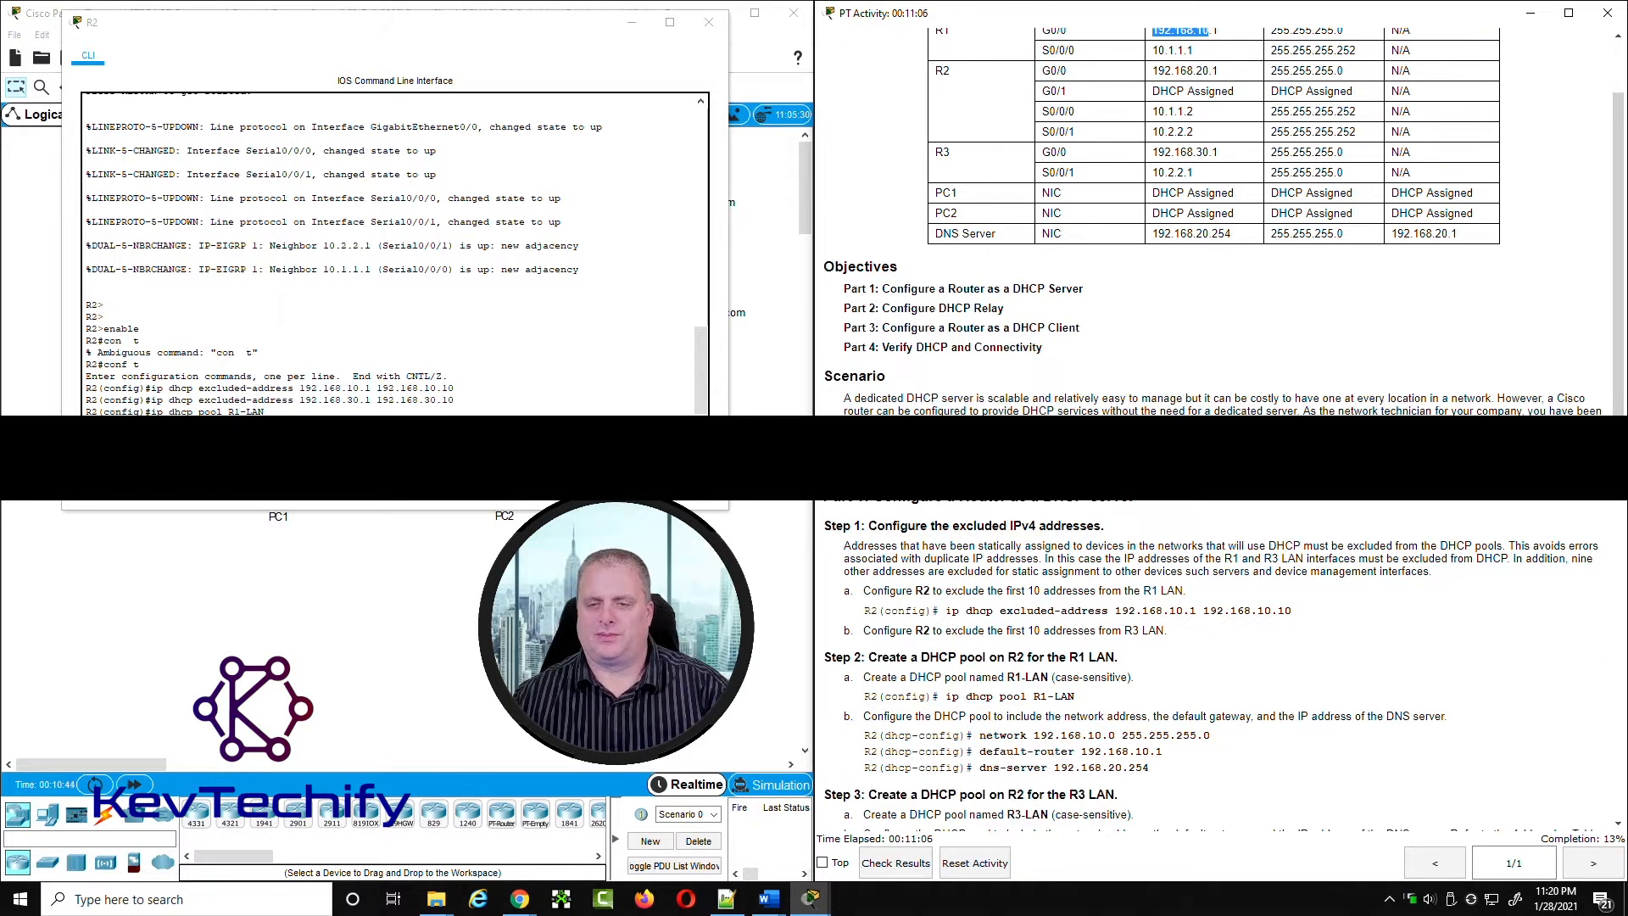
scroll(1200, 246, "up", 1)
Step: Set the R1-LAN pool's network to 192.168.10.0 with subnet mask 255.255.255.0
left_click(218, 405)
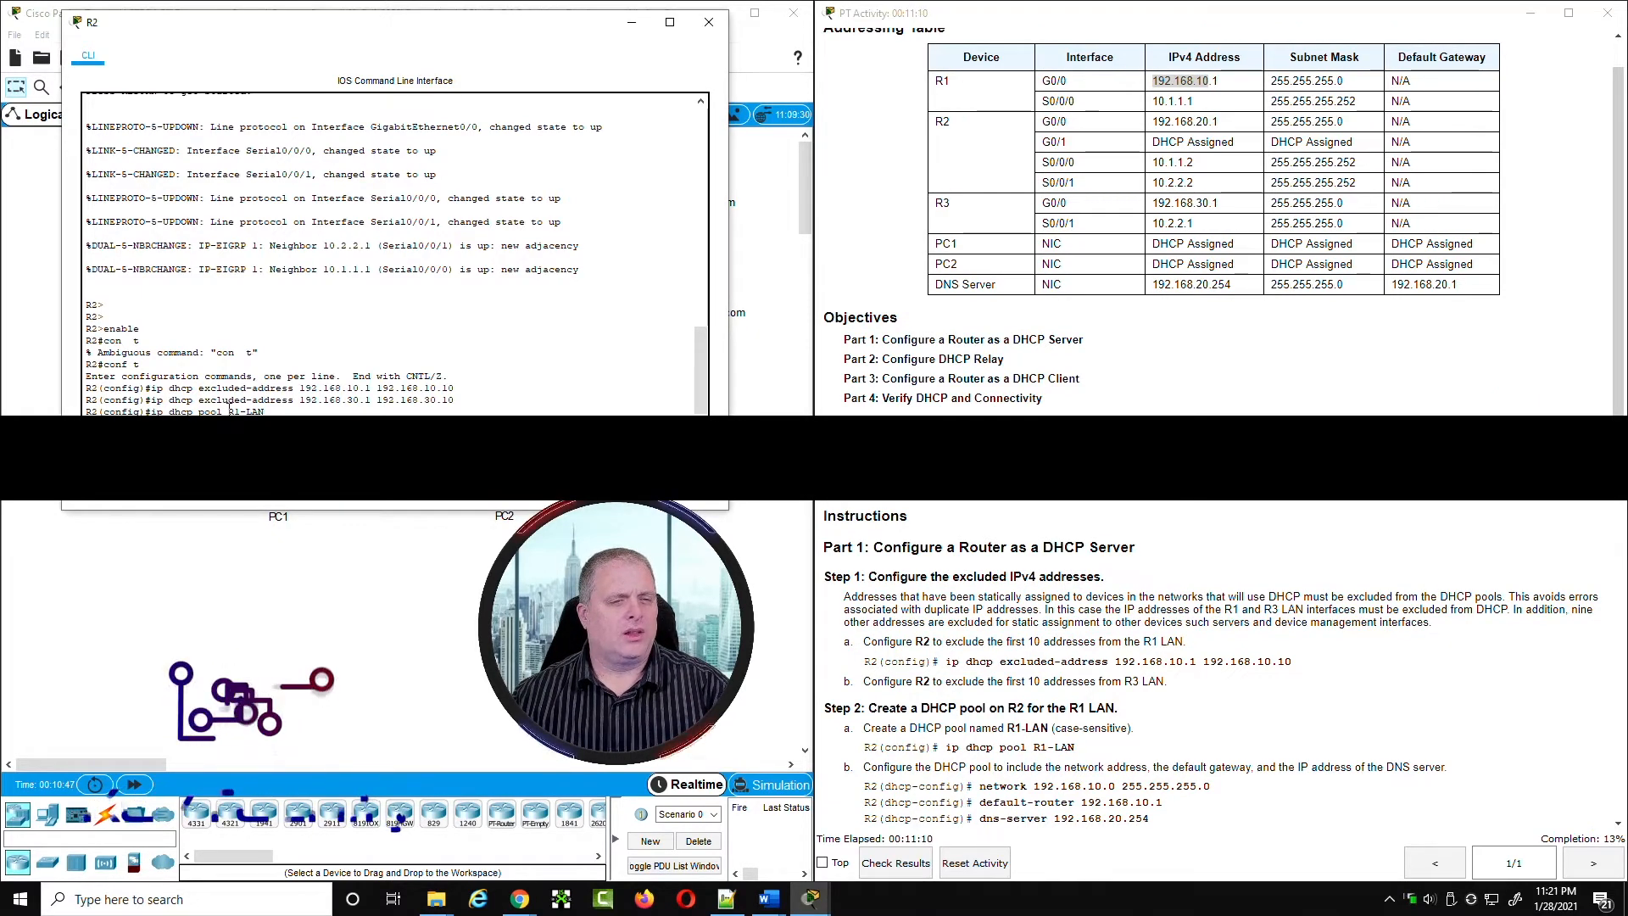
left_click_drag(227, 411, 267, 410)
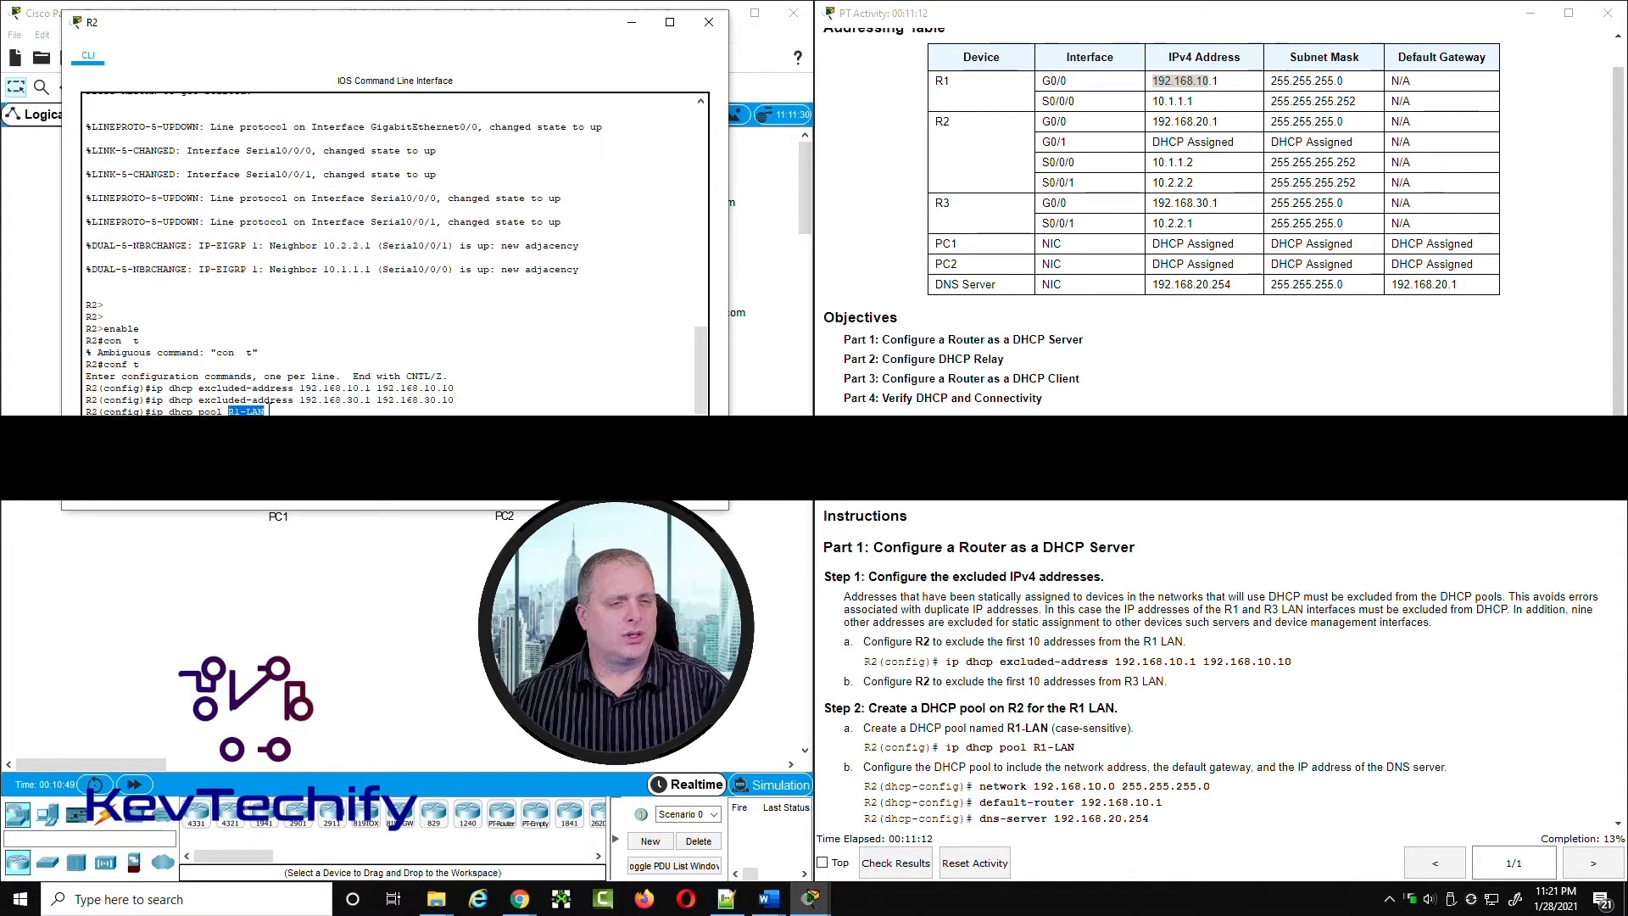
left_click(268, 412)
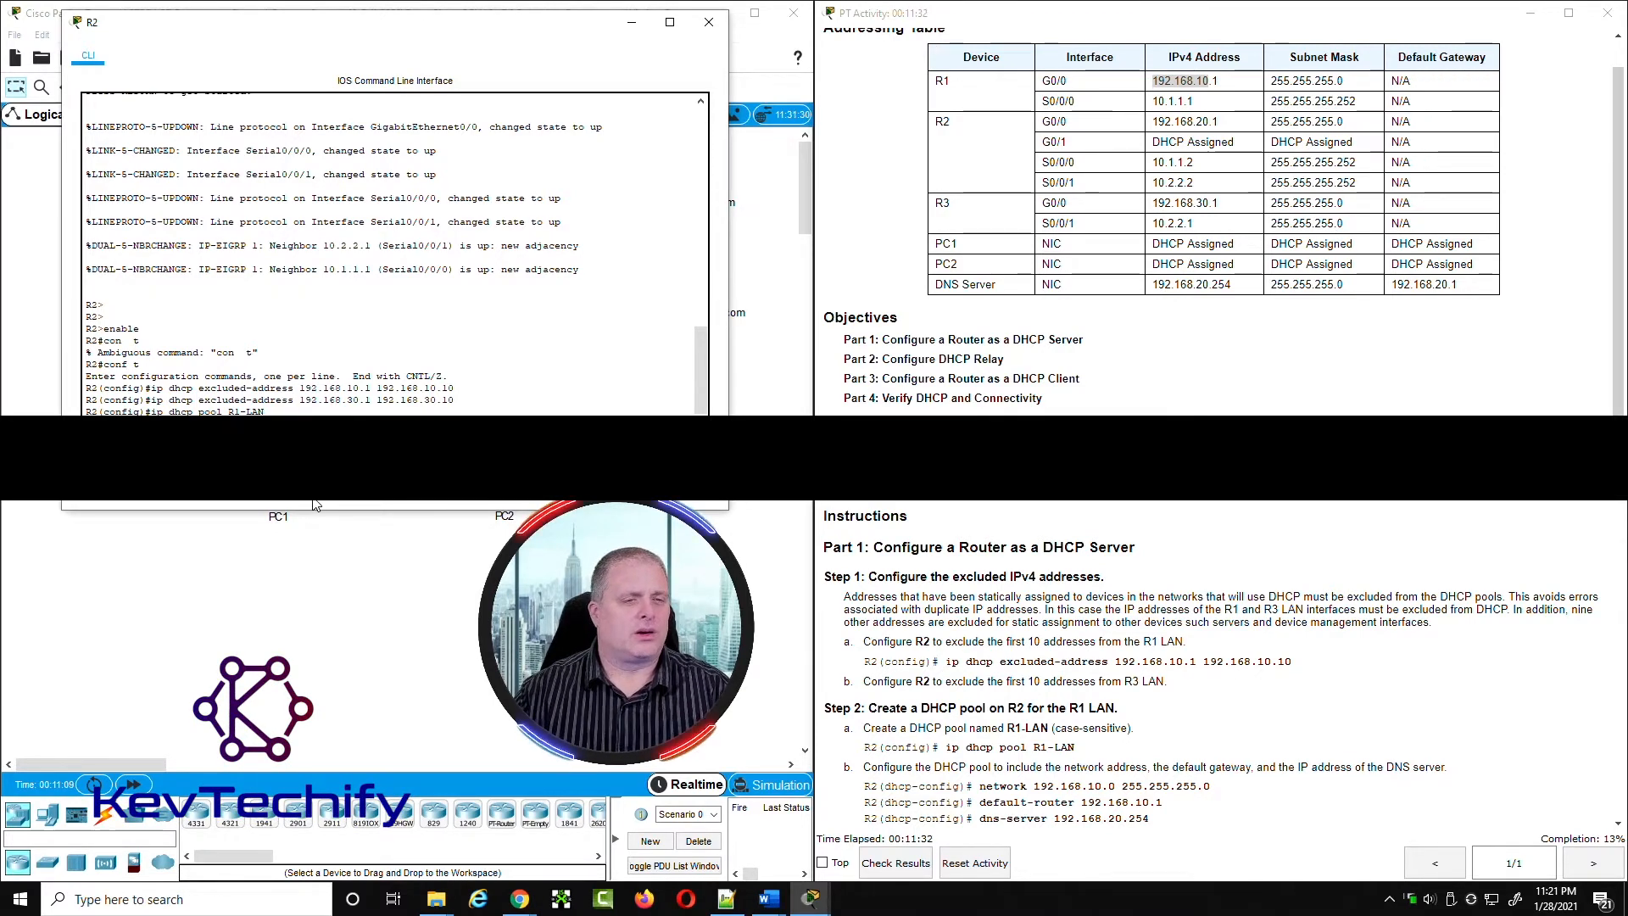
key("Return")
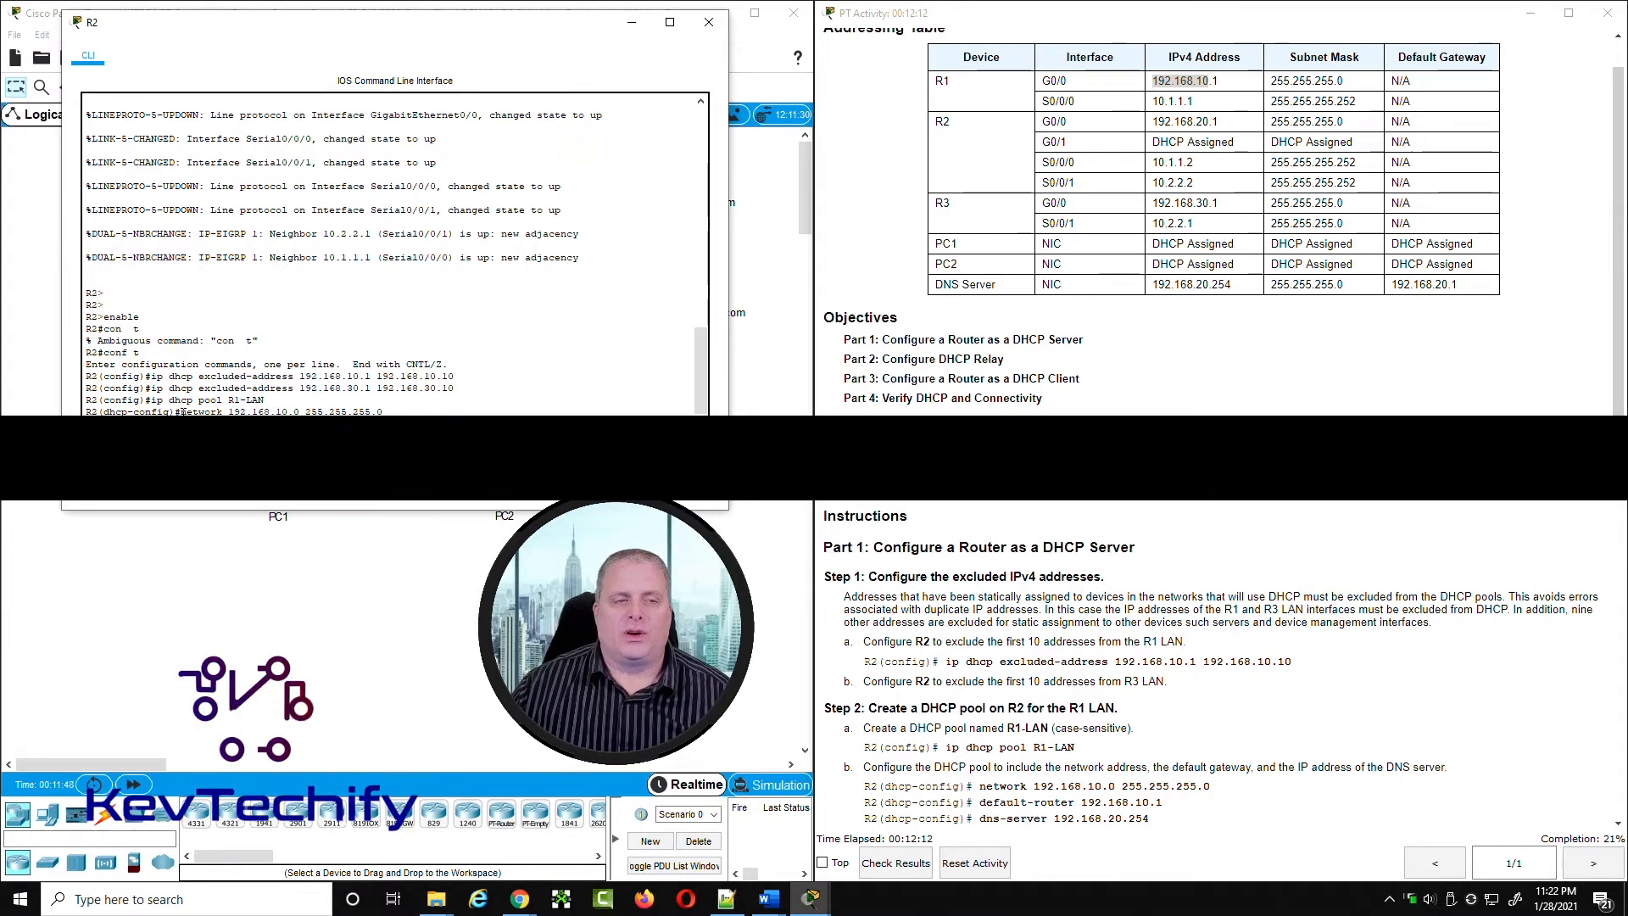
Step: Review the pool's network statement, check R1's LAN in the topology, and set the pool's default-router to 192.168.10.1
left_click_drag(179, 412, 243, 411)
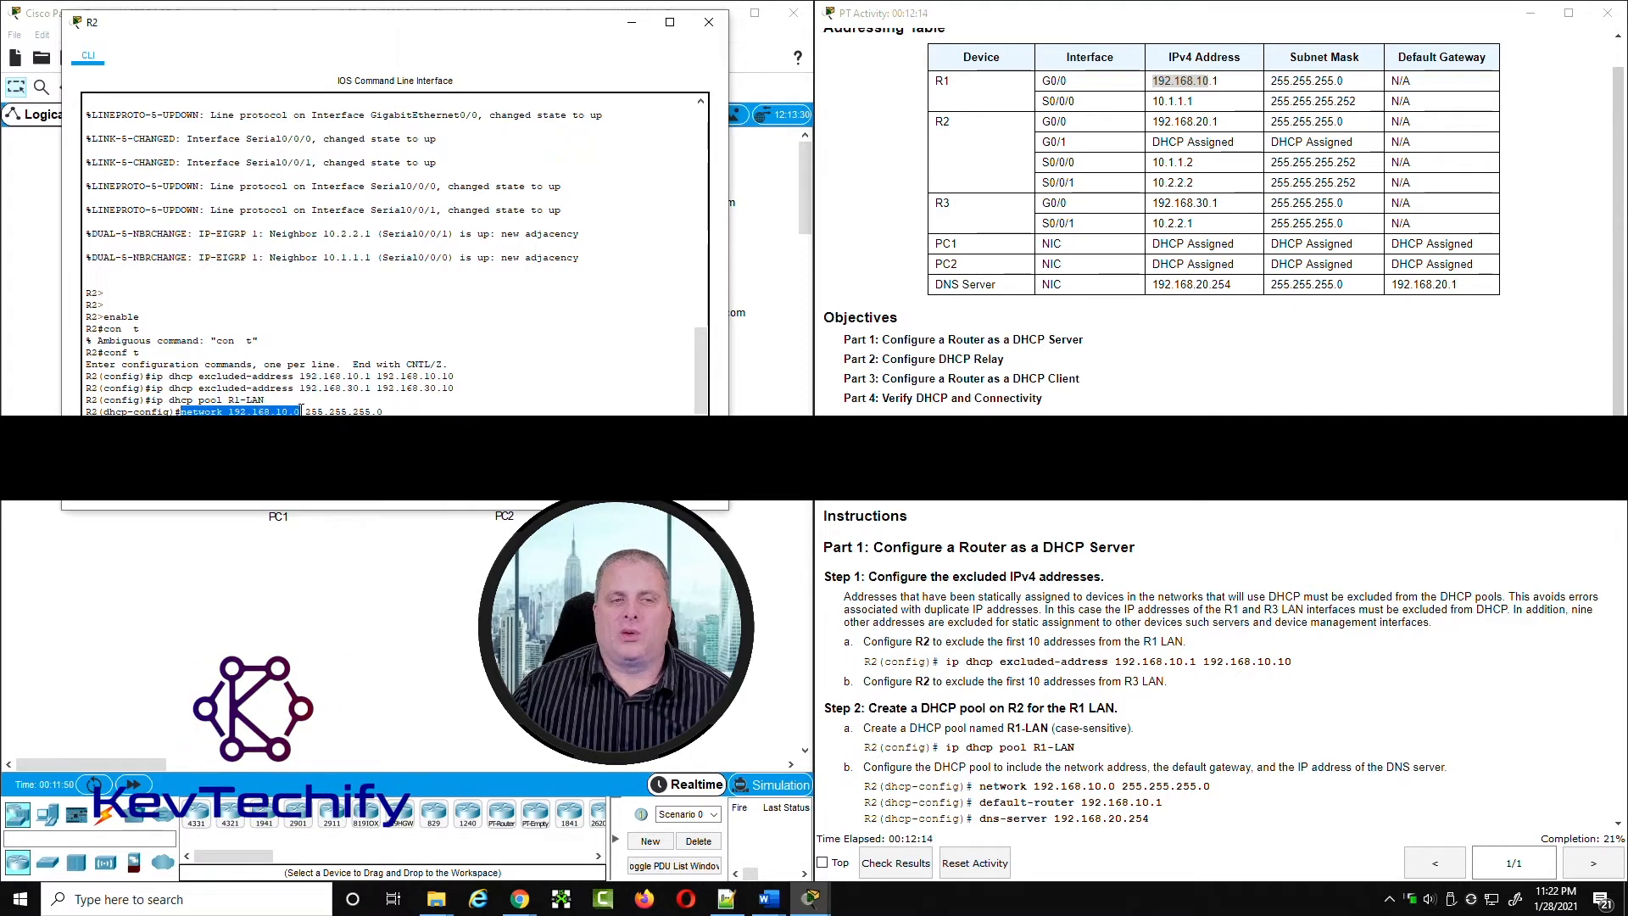
left_click_drag(305, 411, 390, 411)
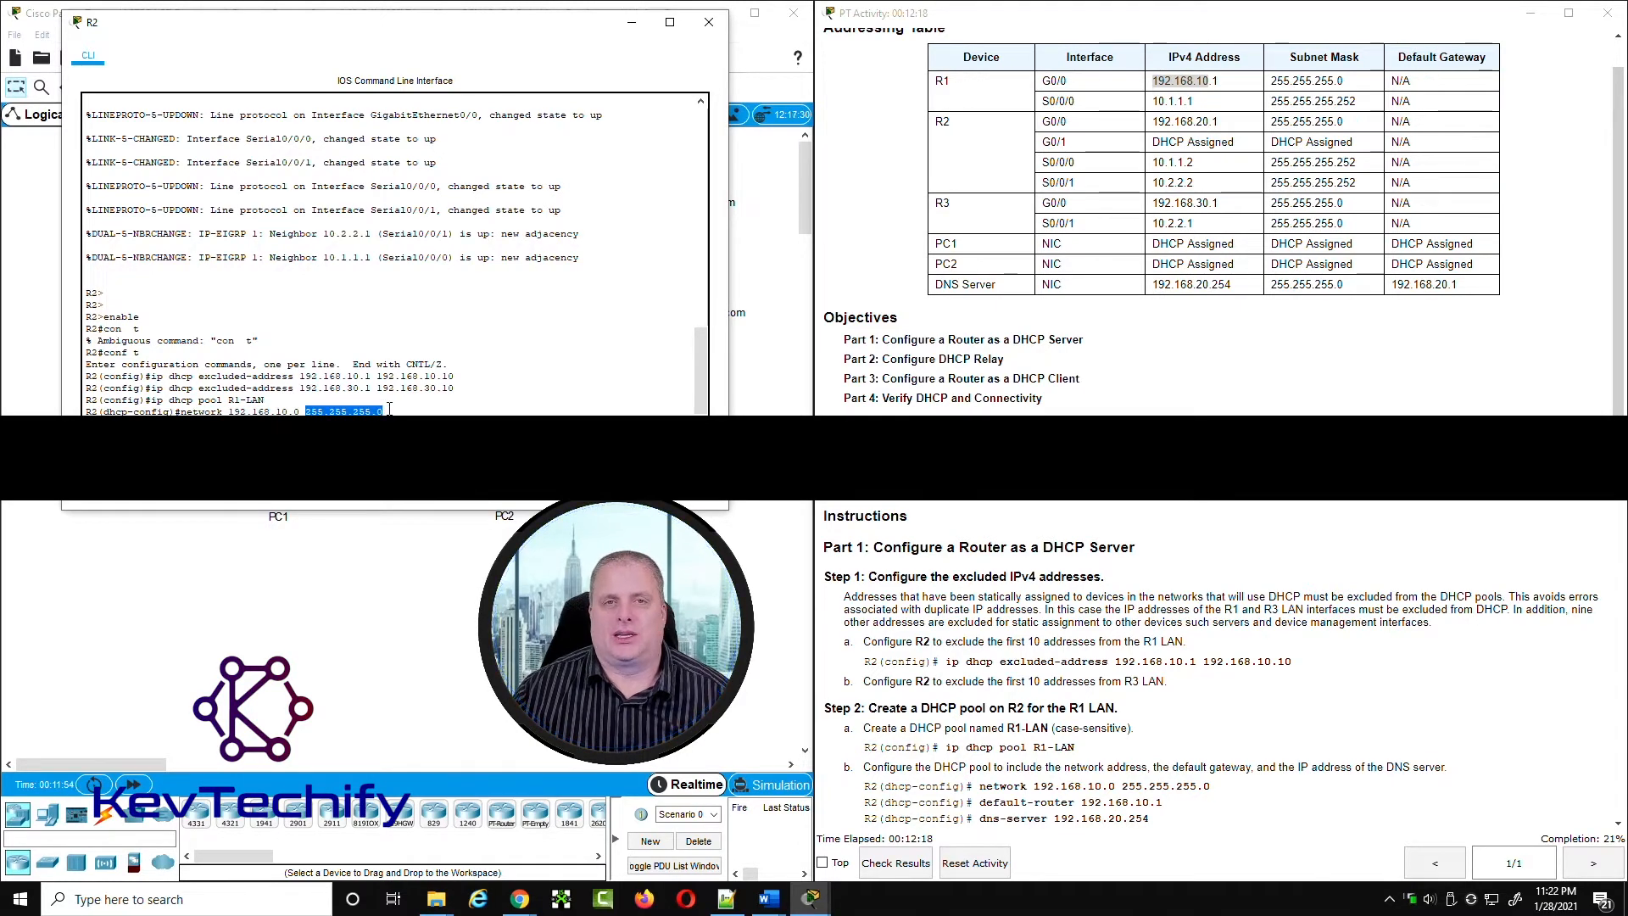
left_click_drag(179, 411, 389, 410)
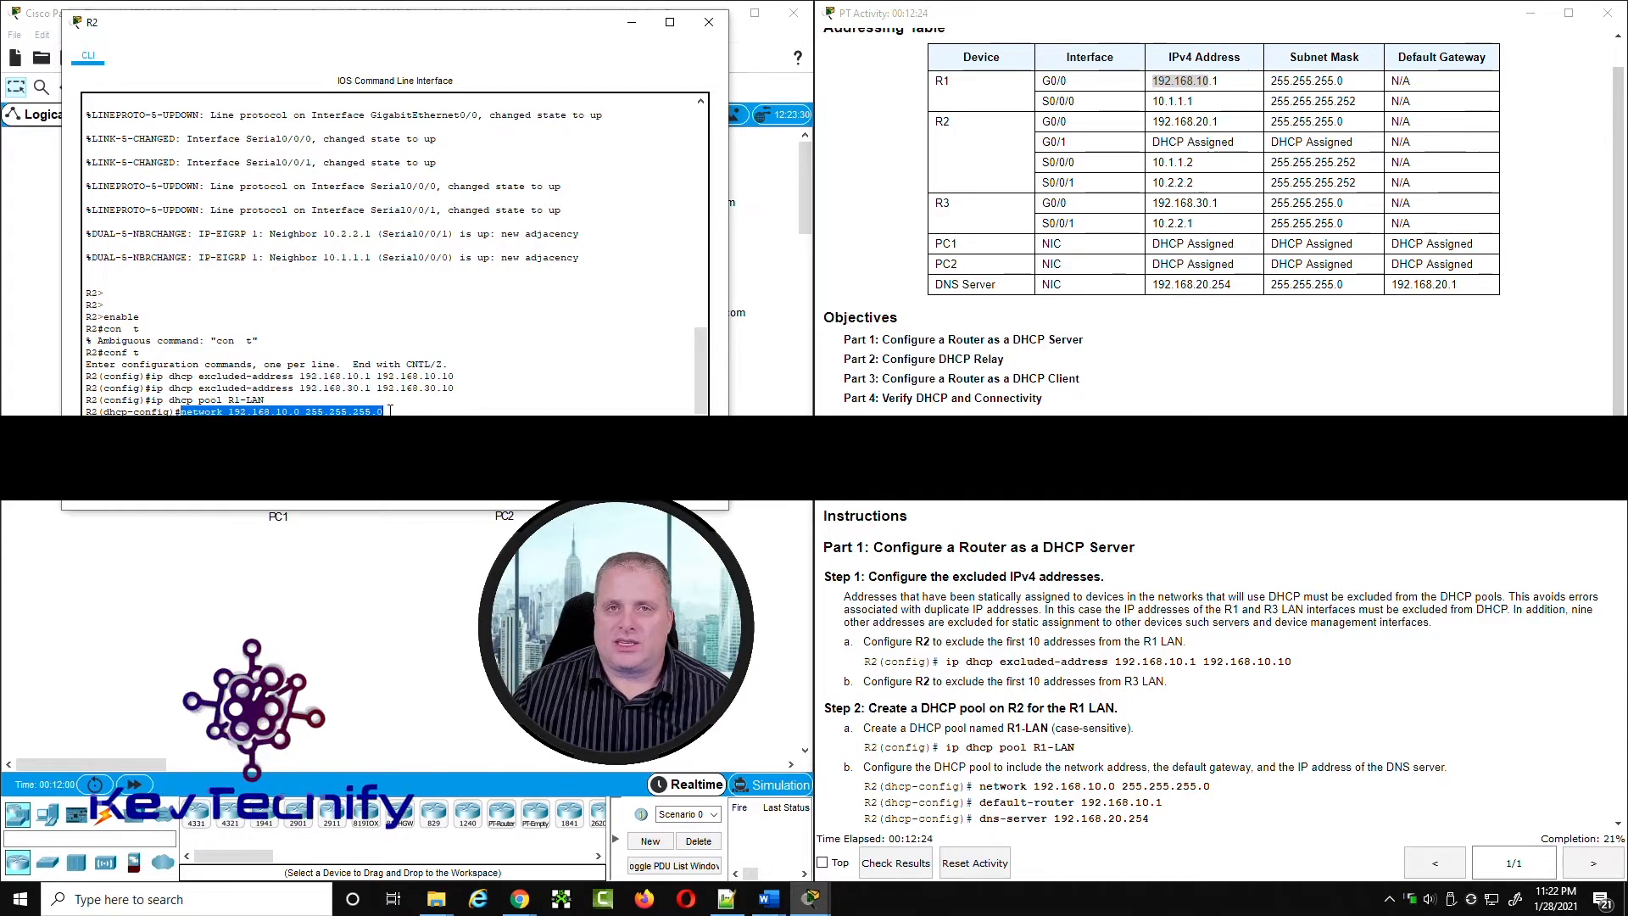
left_click(388, 423)
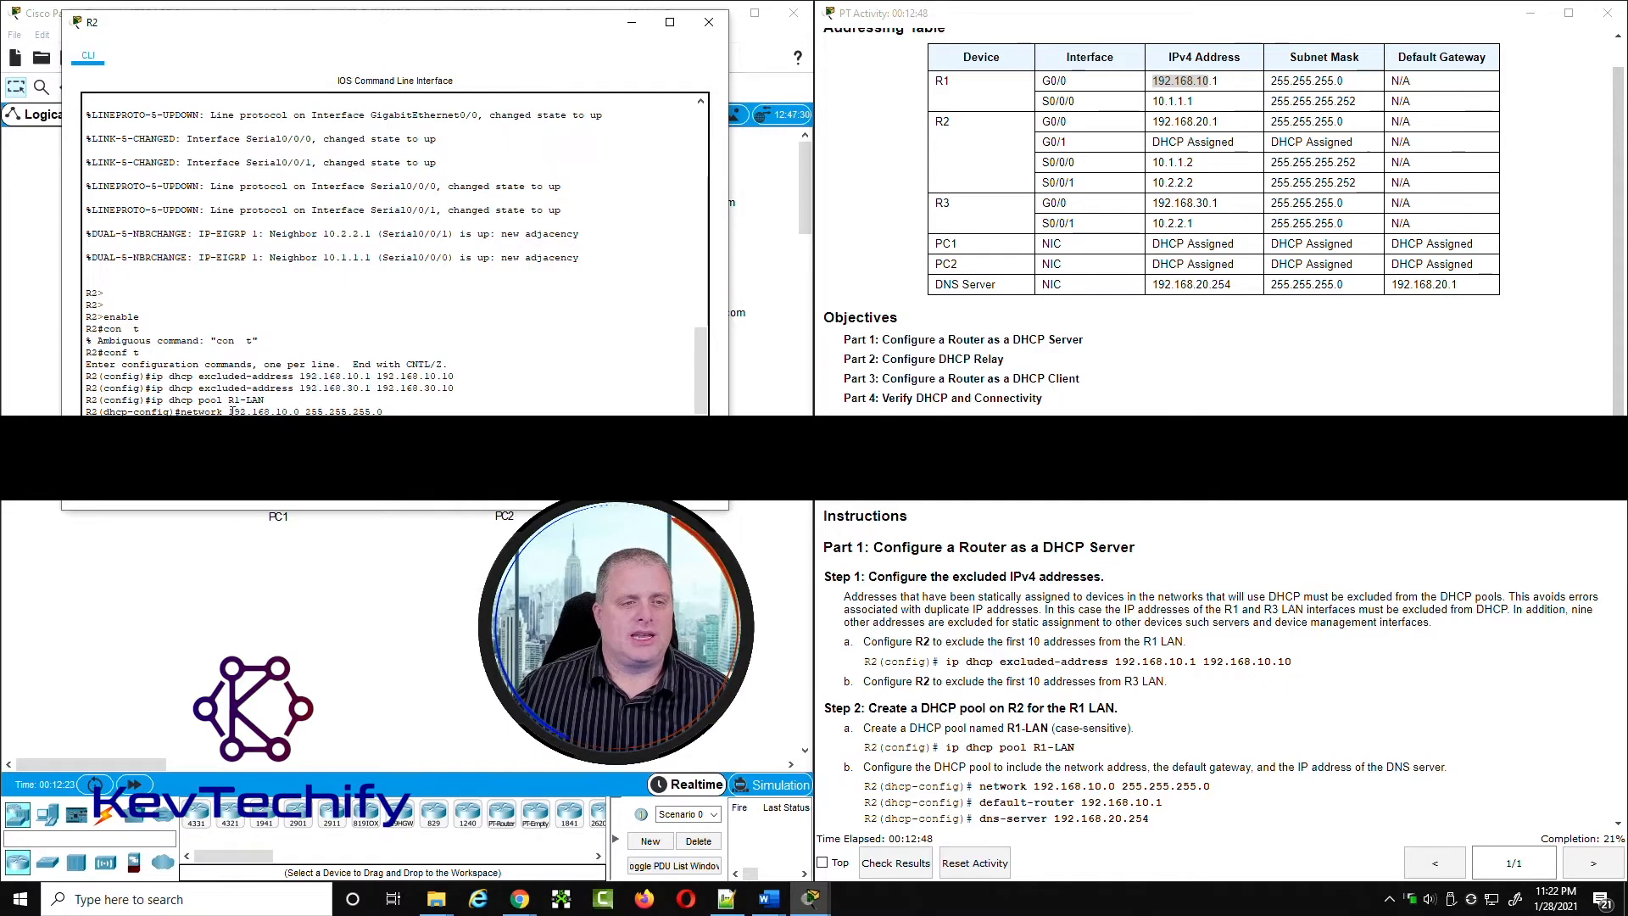
left_click_drag(228, 411, 393, 413)
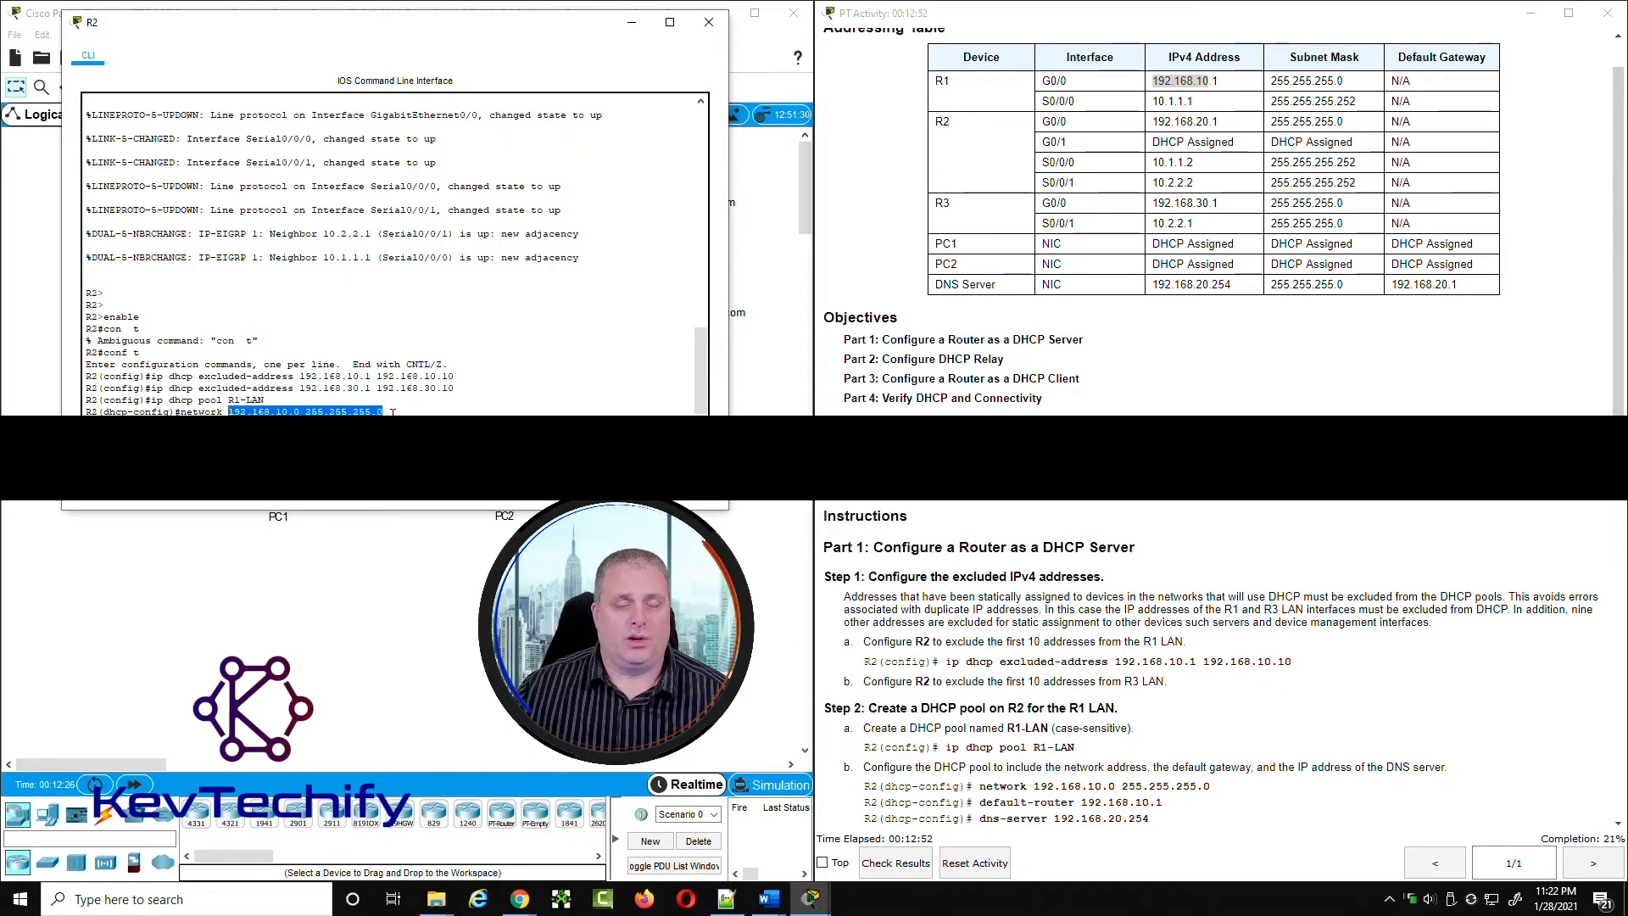
left_click(393, 412)
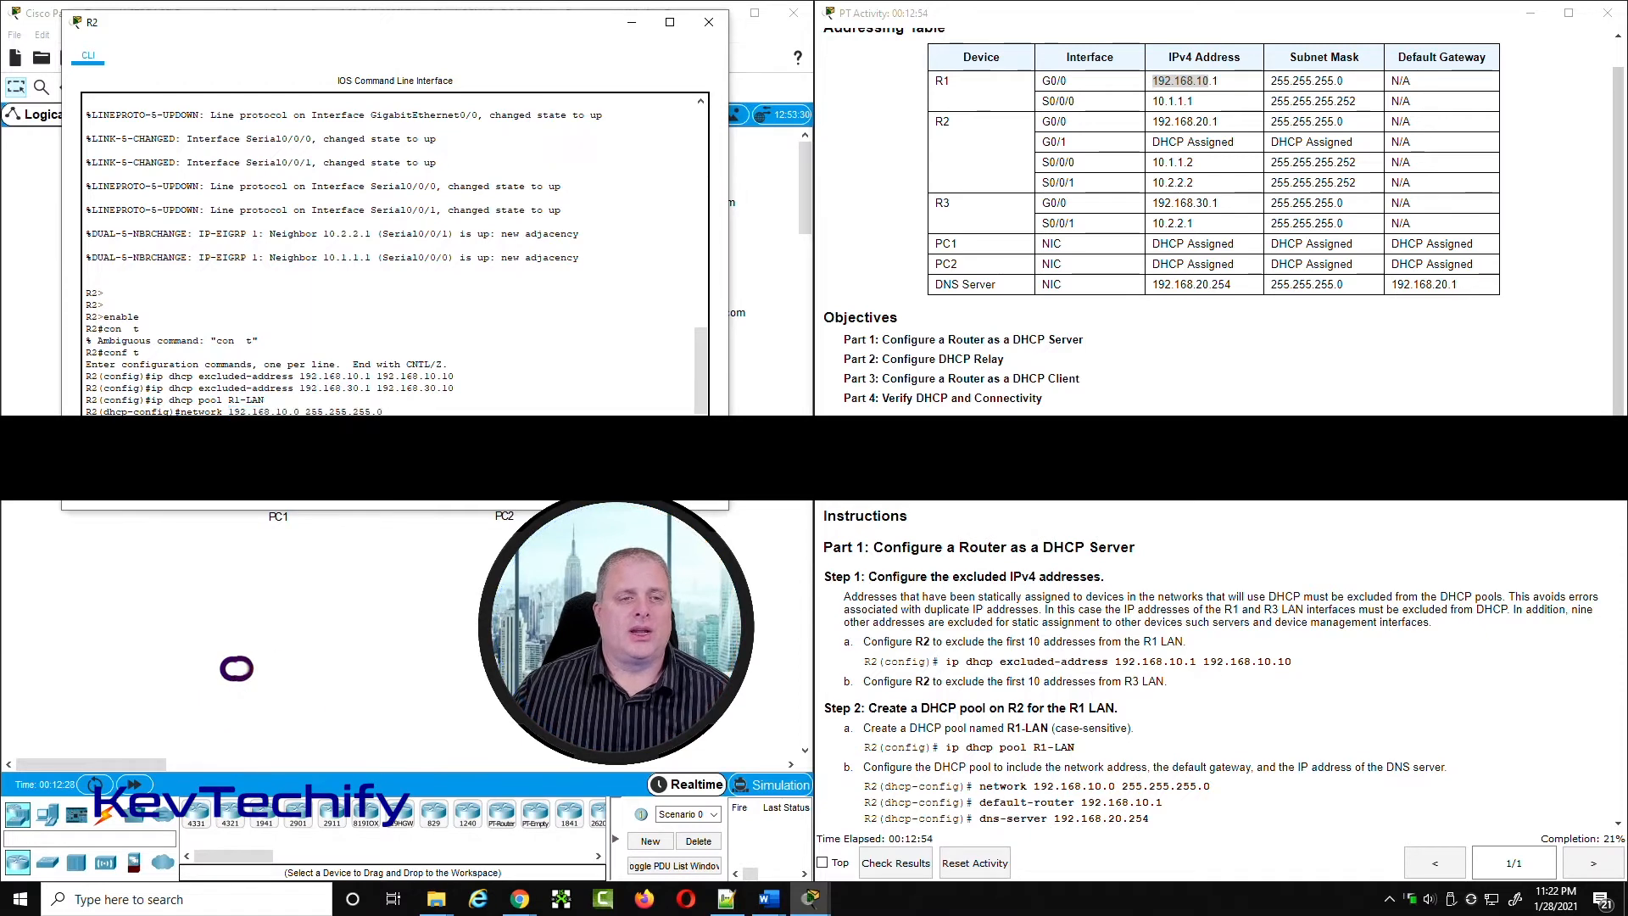
left_click_drag(463, 31, 1262, 41)
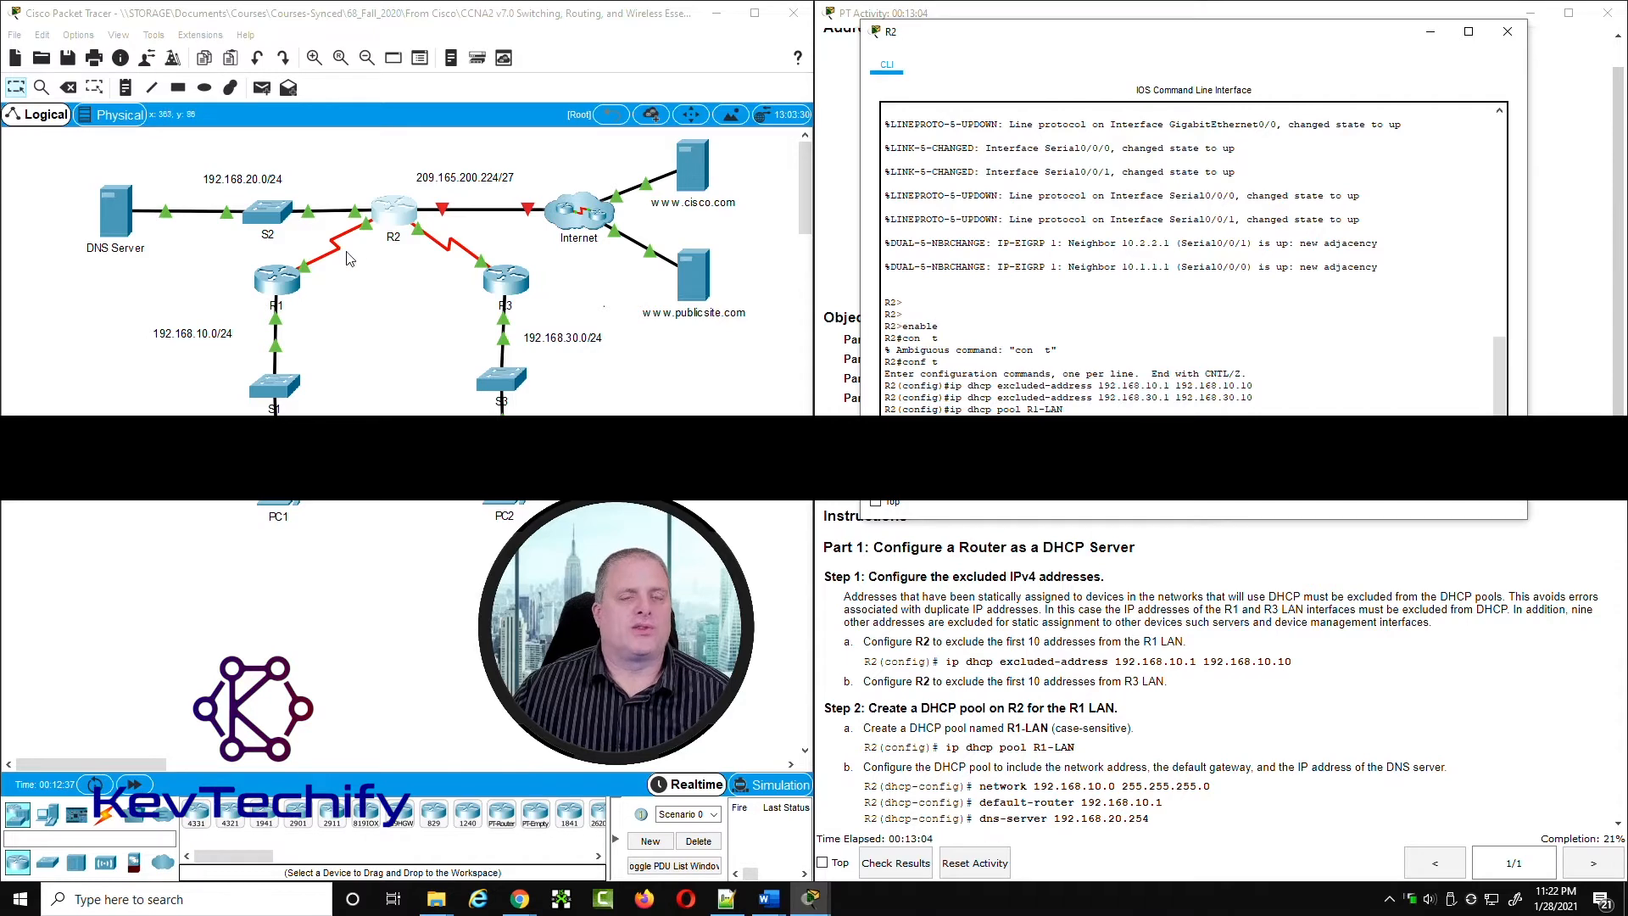
left_click_drag(1116, 41, 386, 28)
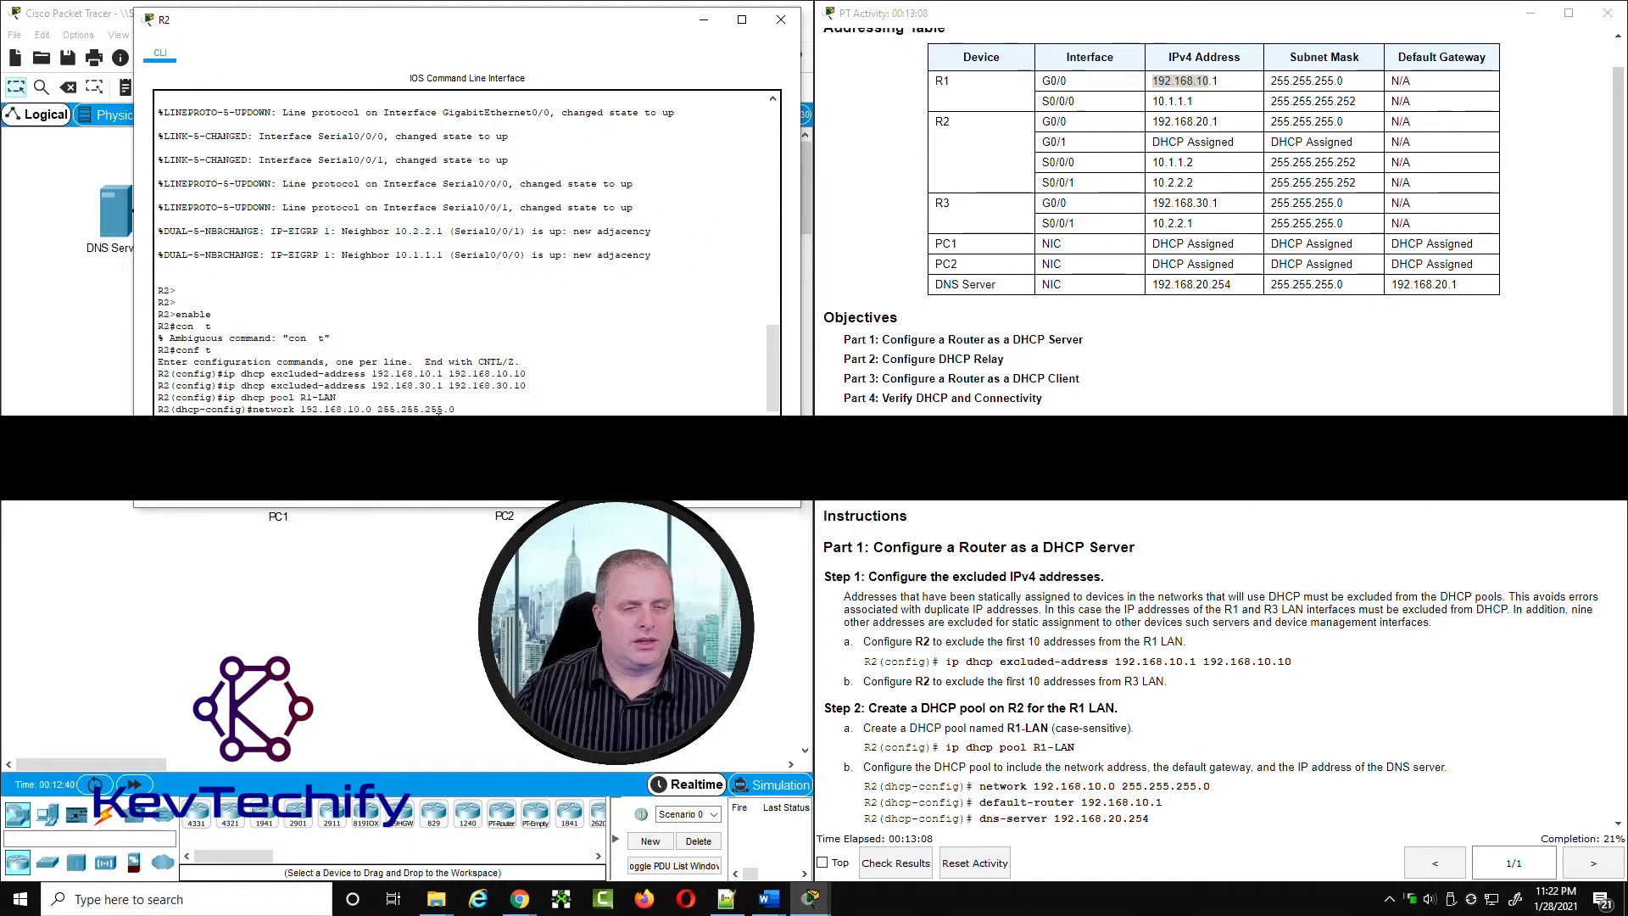
key("Return")
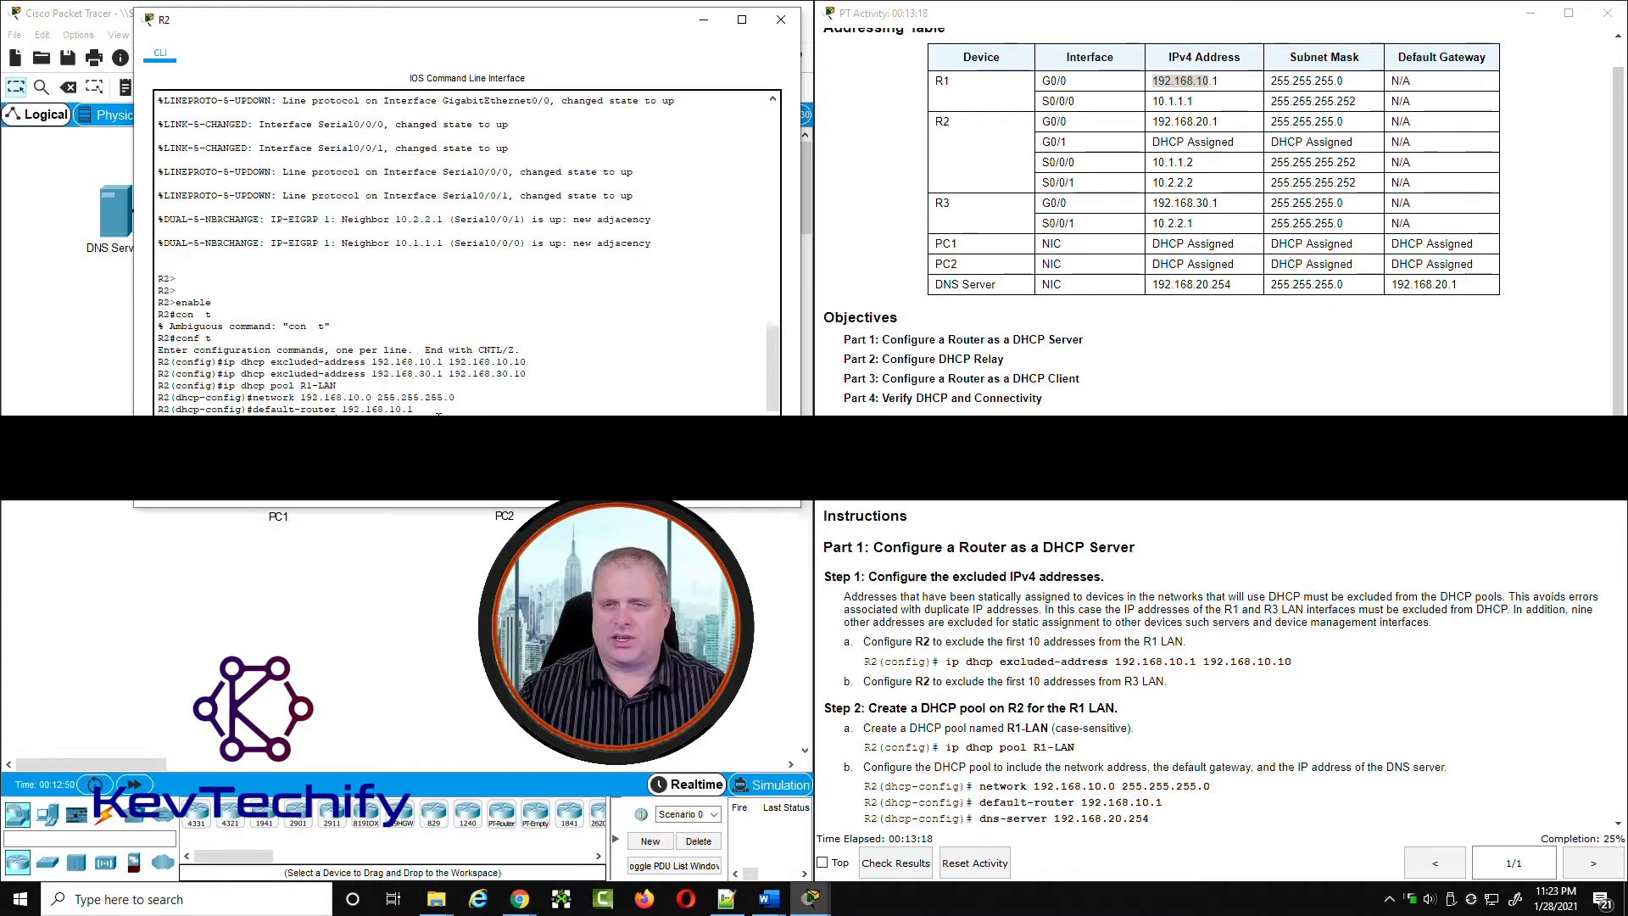
Step: Look up the DNS server address, set the pool's dns-server to 192.168.20.254, and compare the pool with the instructions
left_click(1155, 285)
left_click_drag(1167, 289, 1232, 285)
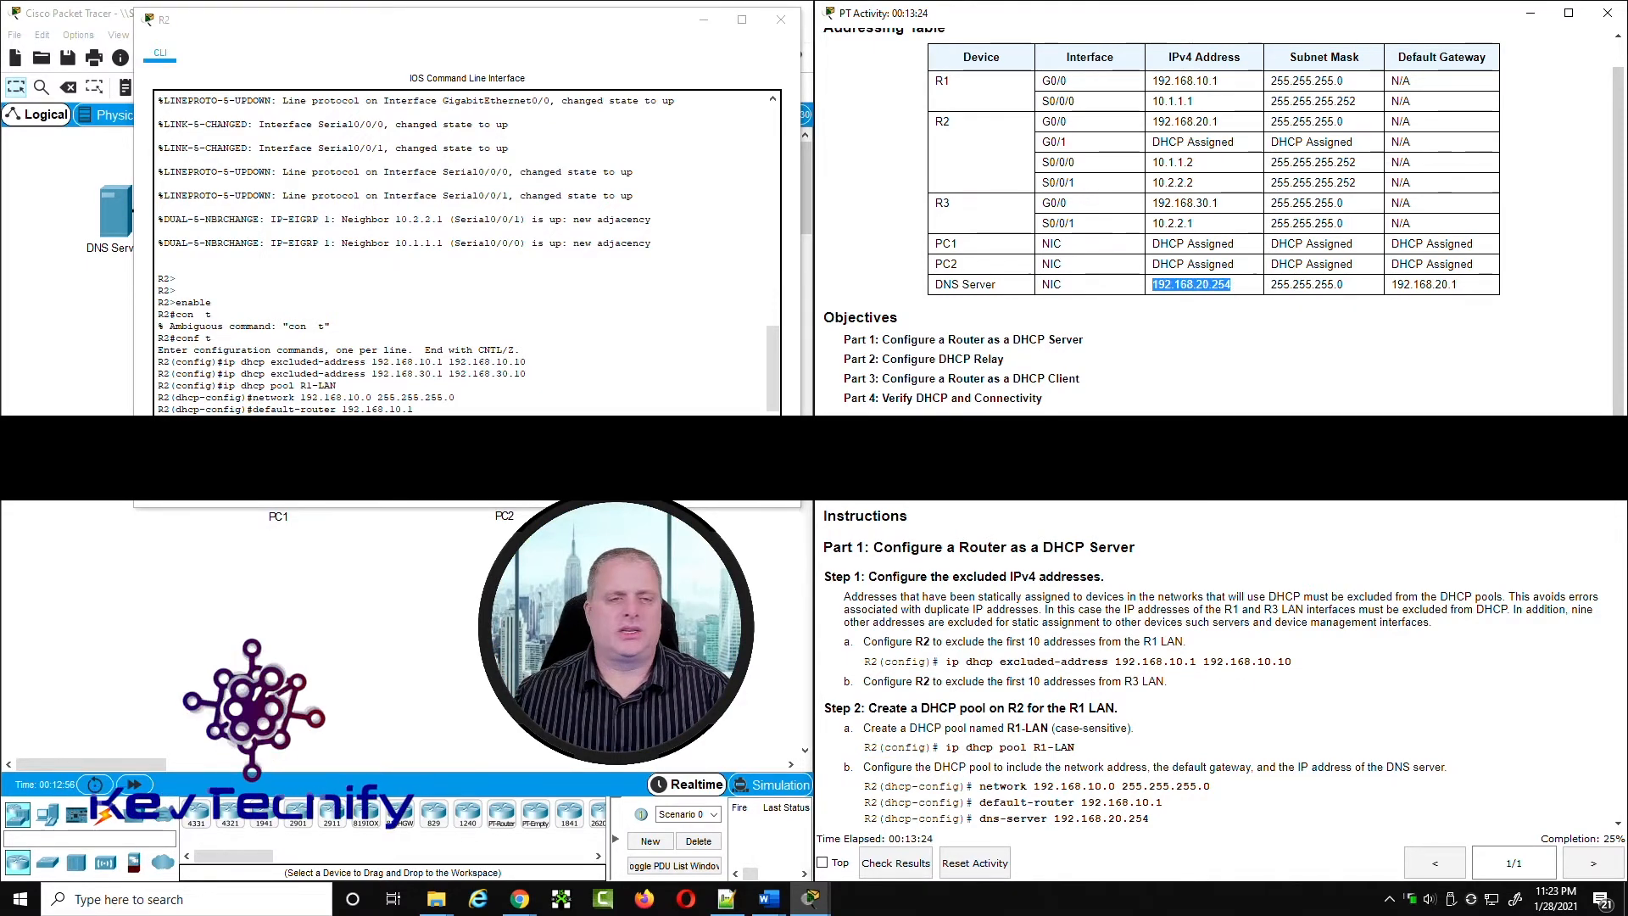
left_click(392, 410)
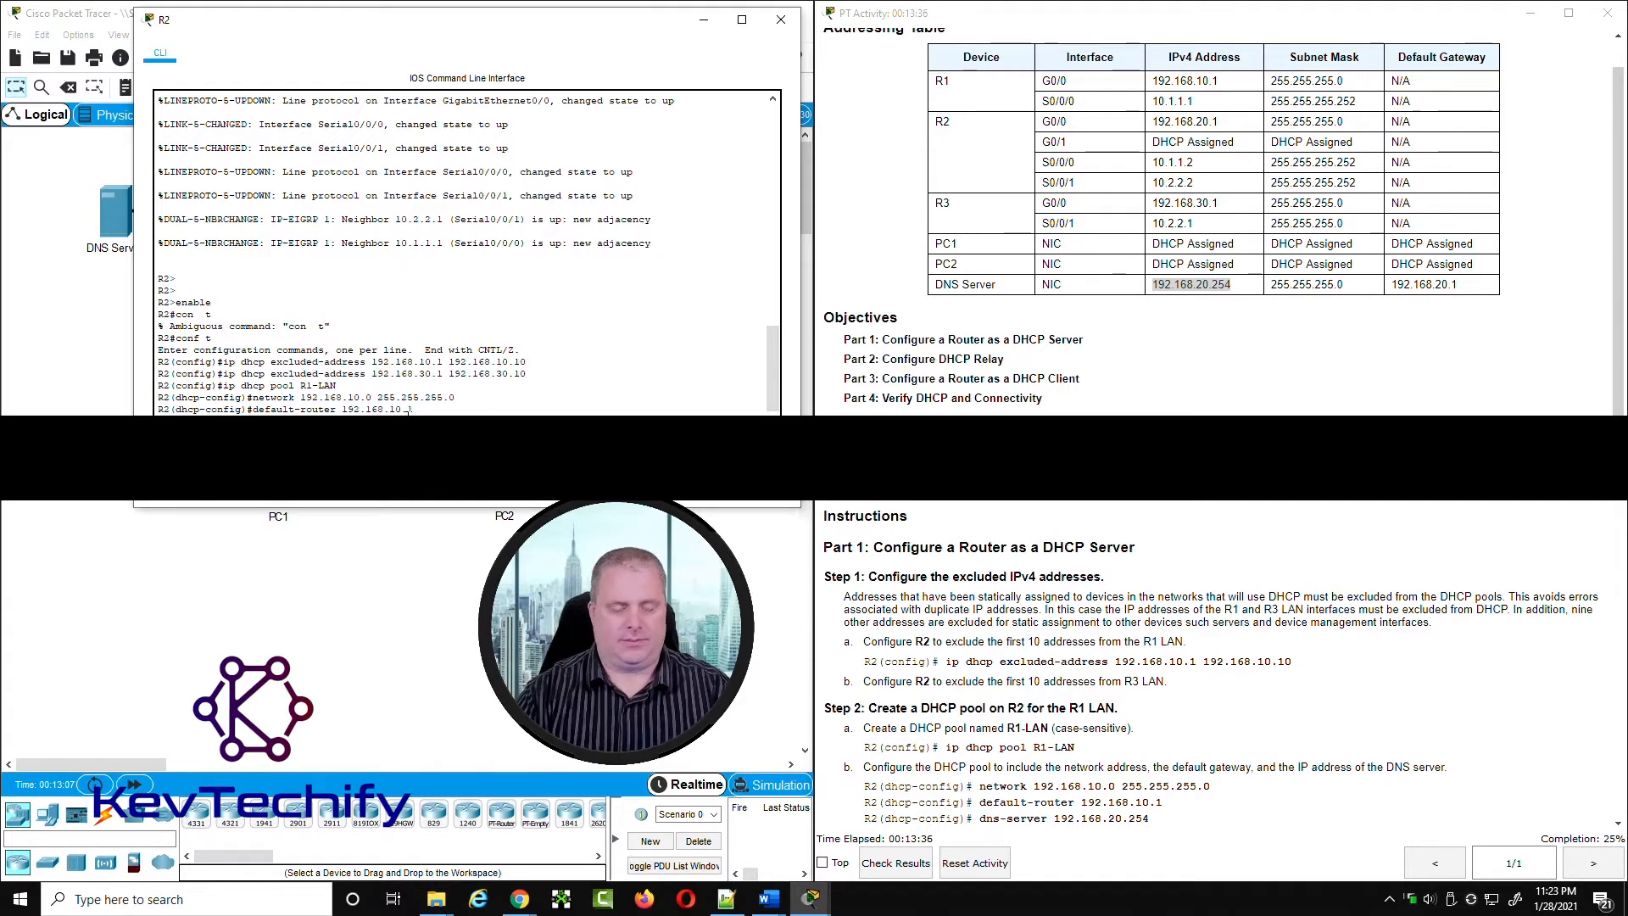
key("Return")
type("dns-server 192.168.20.254")
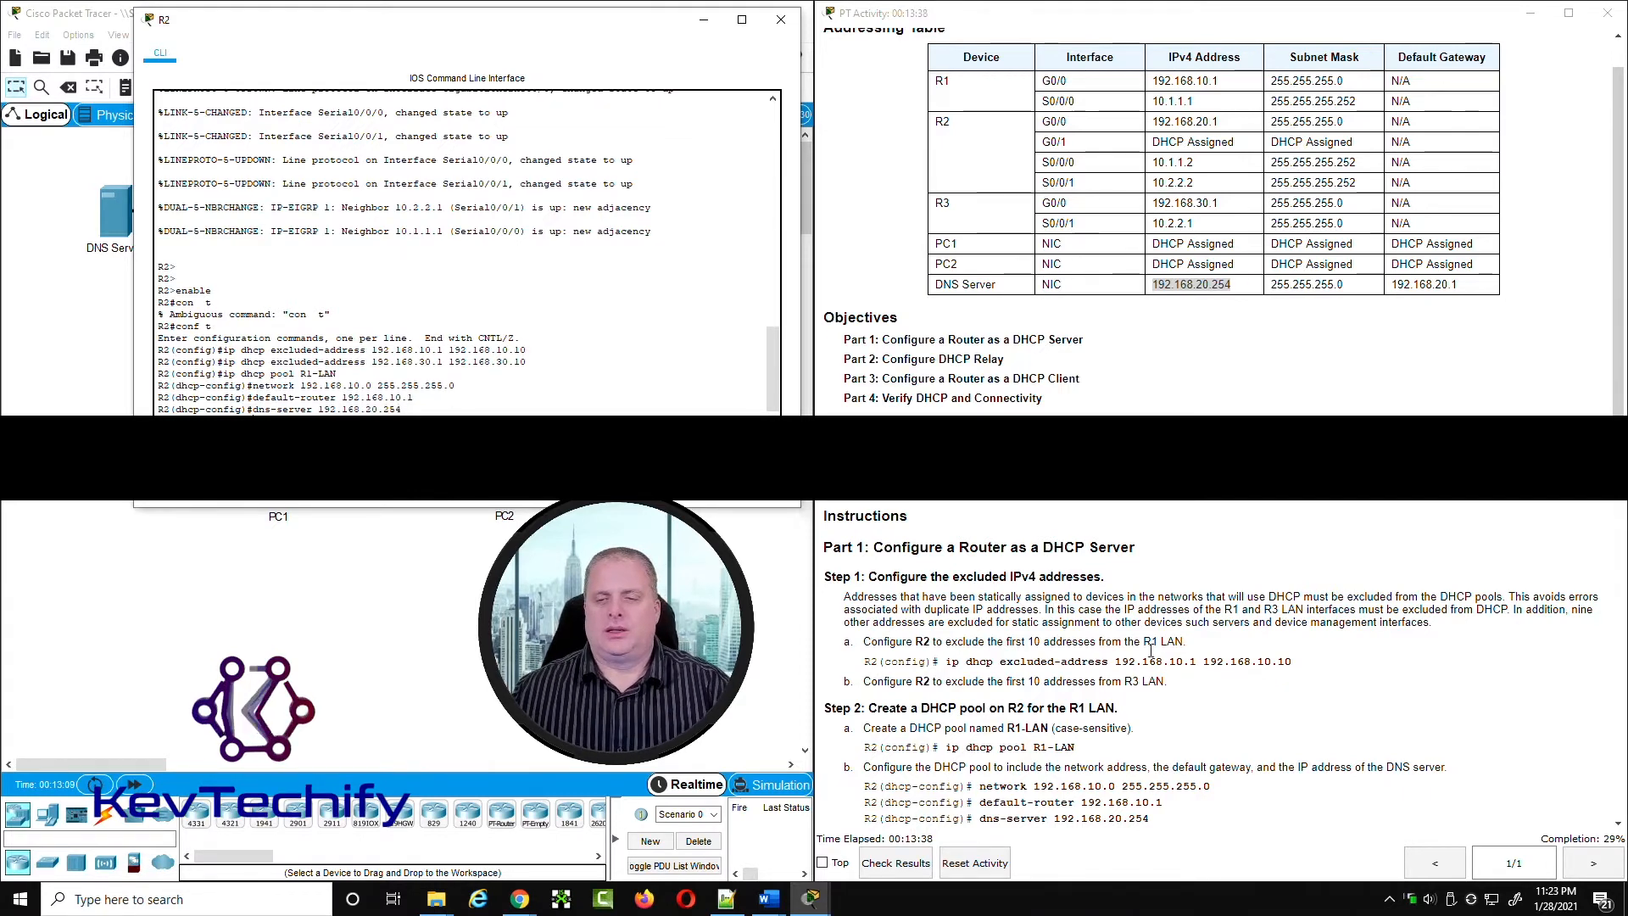
left_click_drag(1070, 769, 1439, 767)
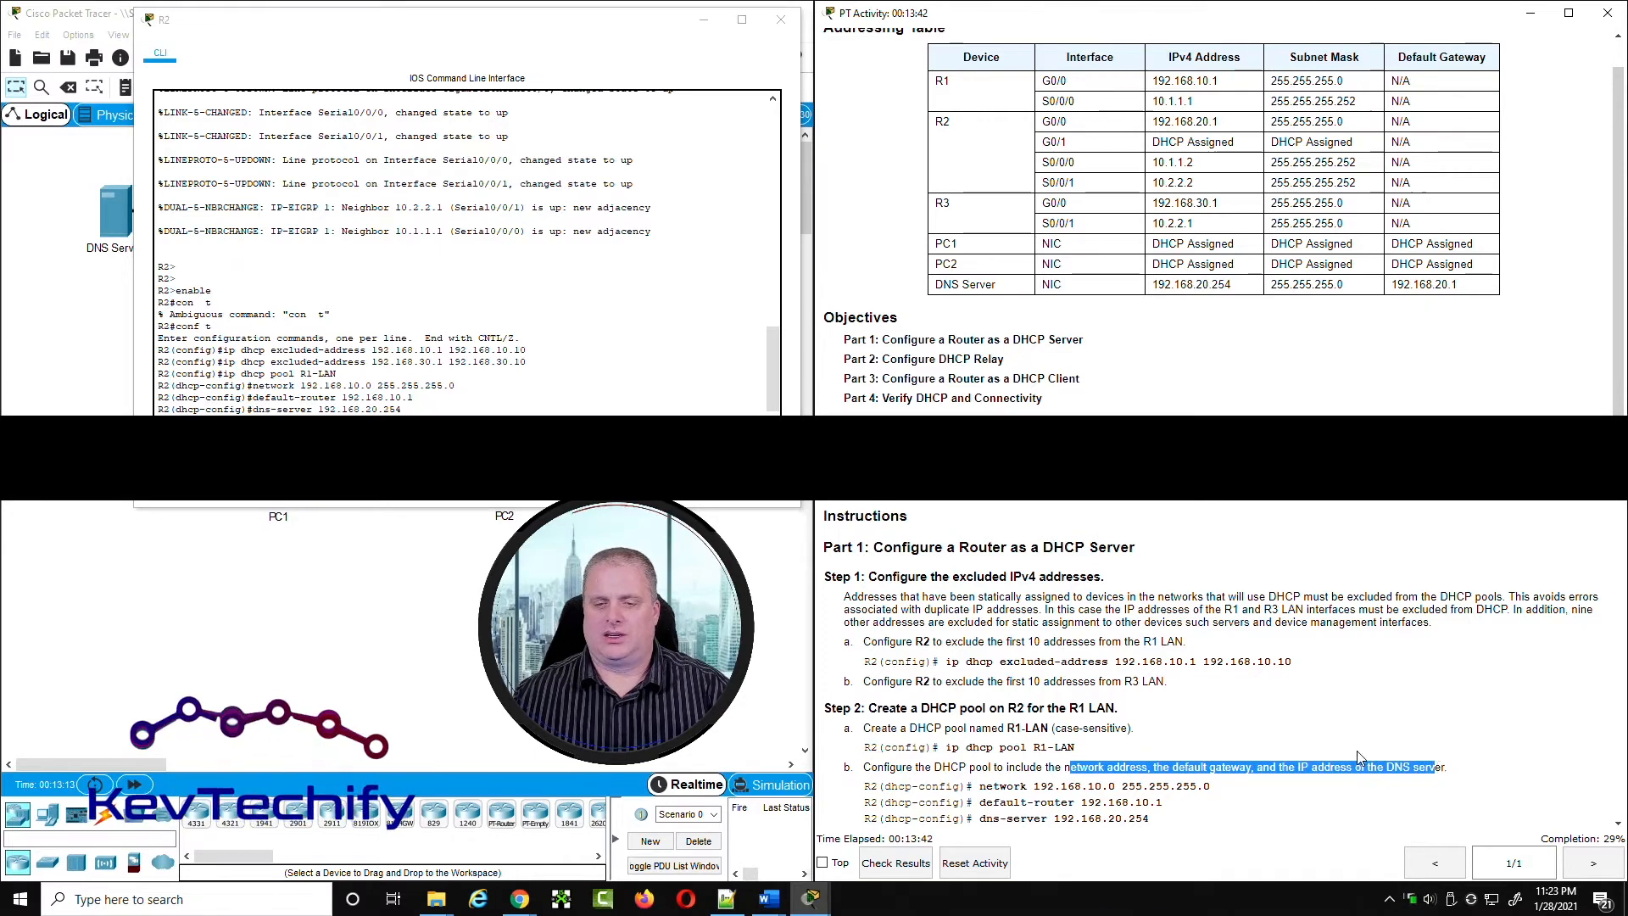
Step: Check the Step 3 instructions, leave the R1-LAN pool configuration, and create a DHCP pool named R3-LAN on R2
scroll(1360, 757, "down", 3)
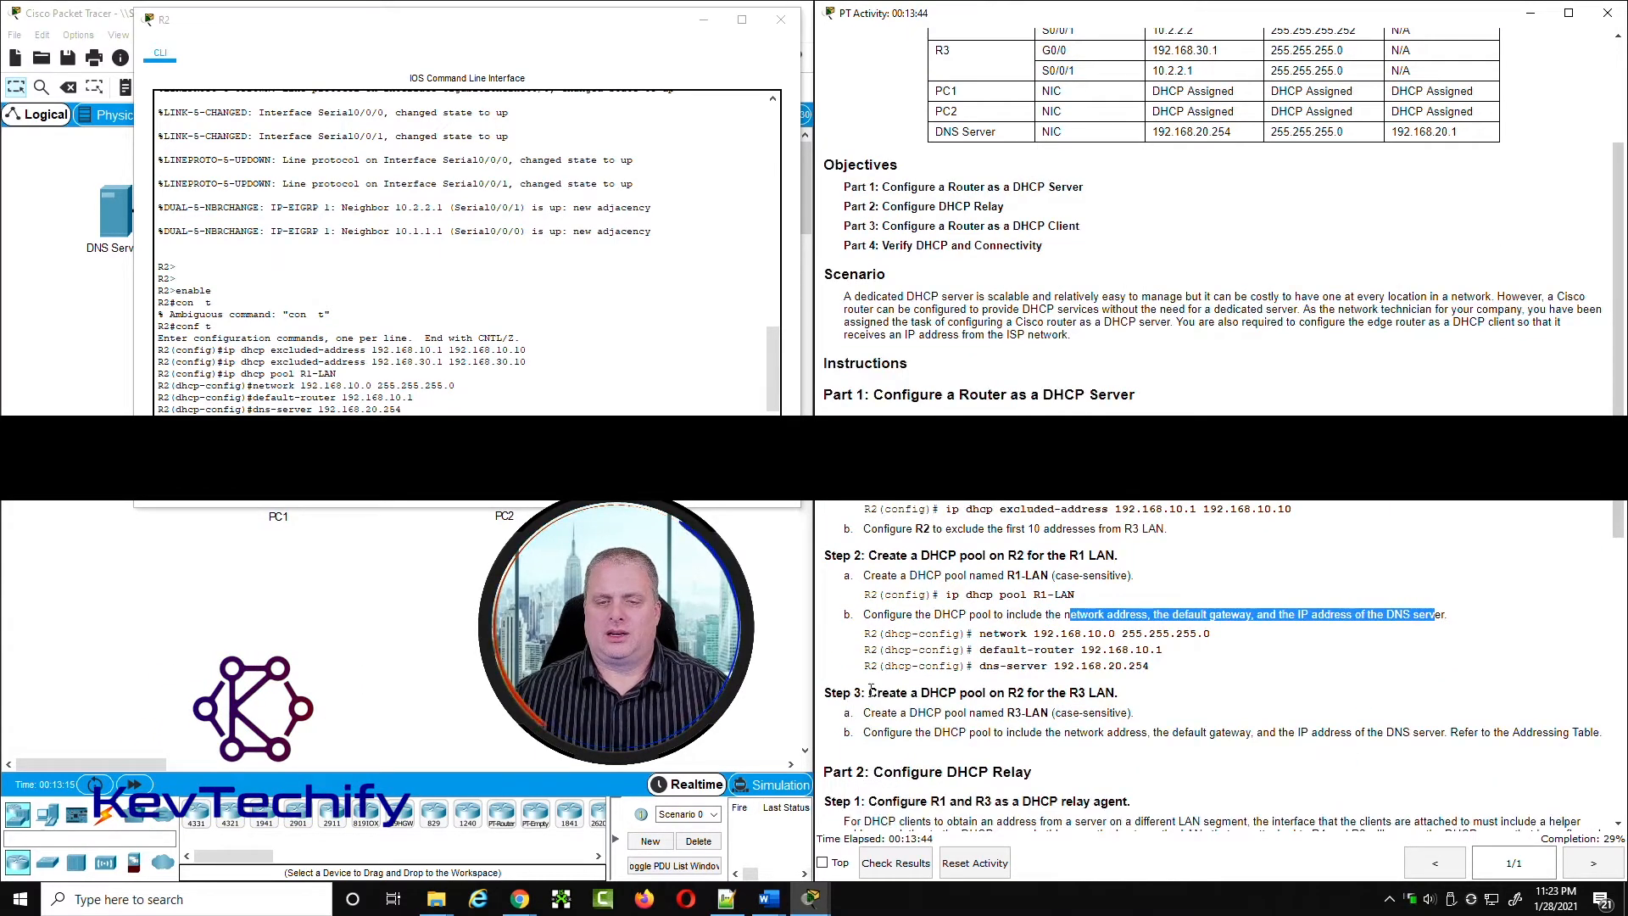
left_click_drag(871, 690, 1116, 691)
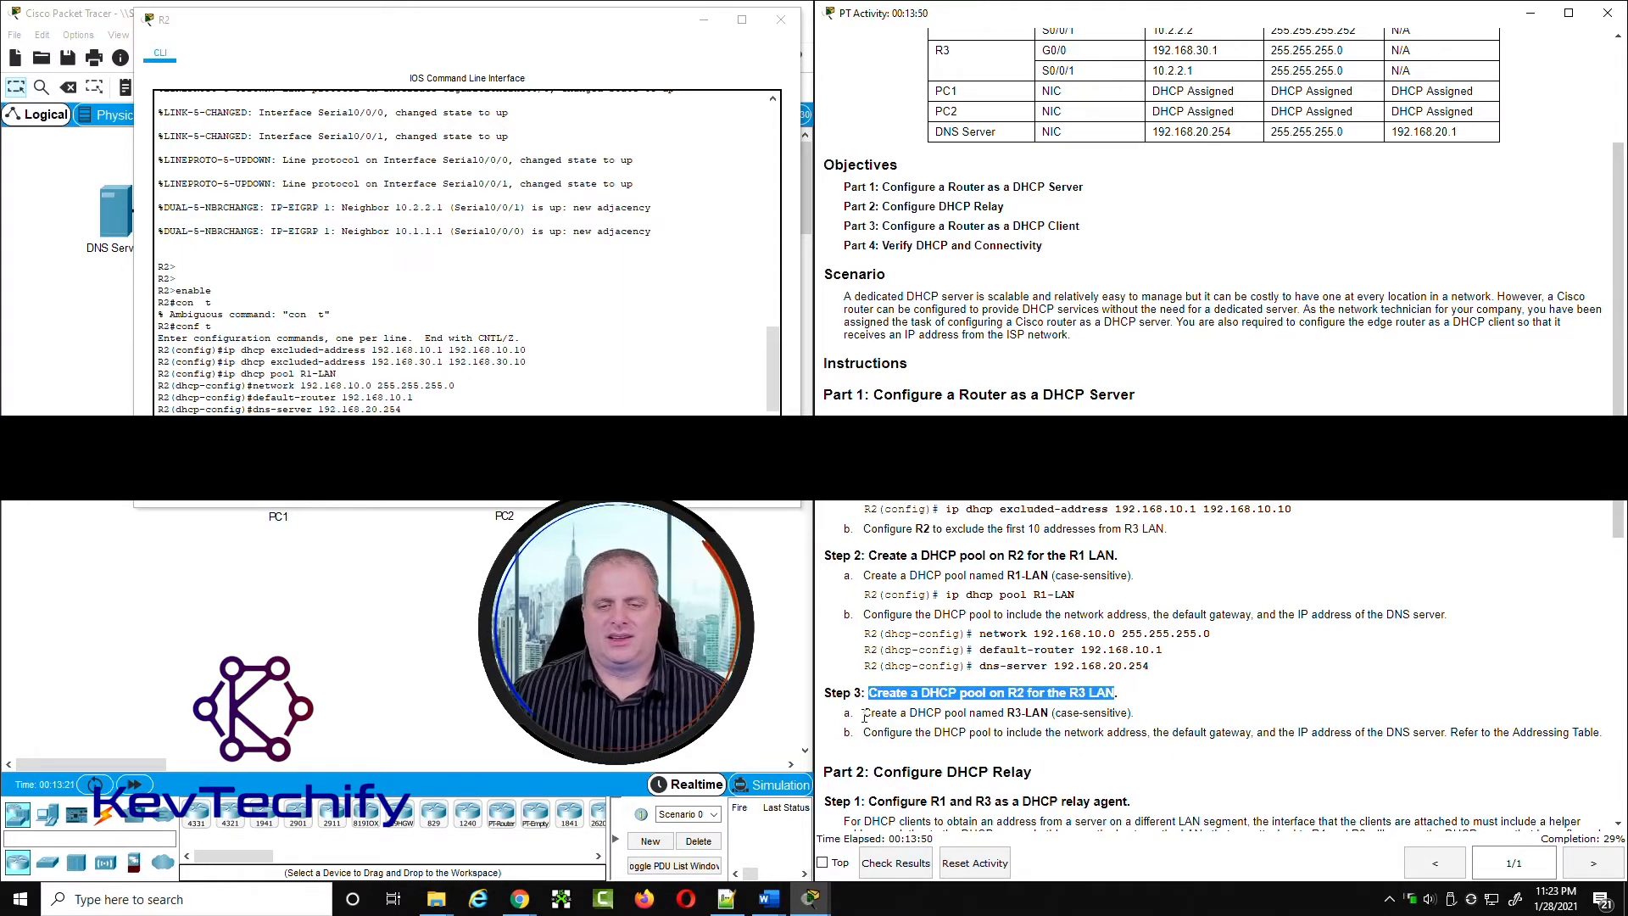
scroll(880, 717, "down", 1)
scroll(880, 717, "down", 1)
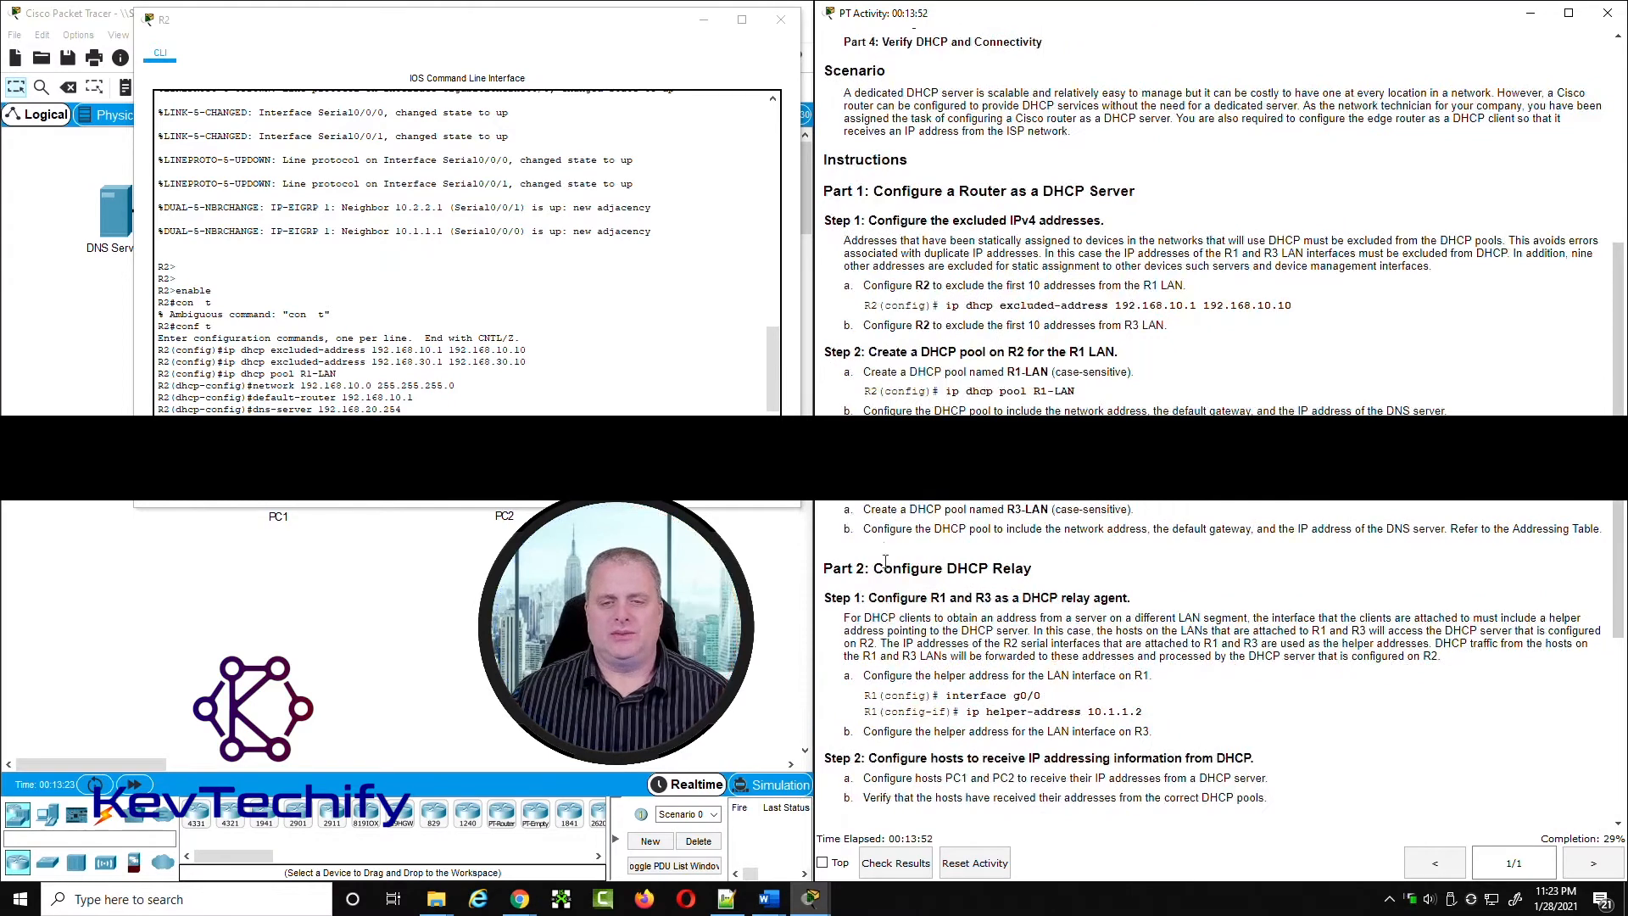
scroll(891, 567, "down", 1)
left_click(1005, 406)
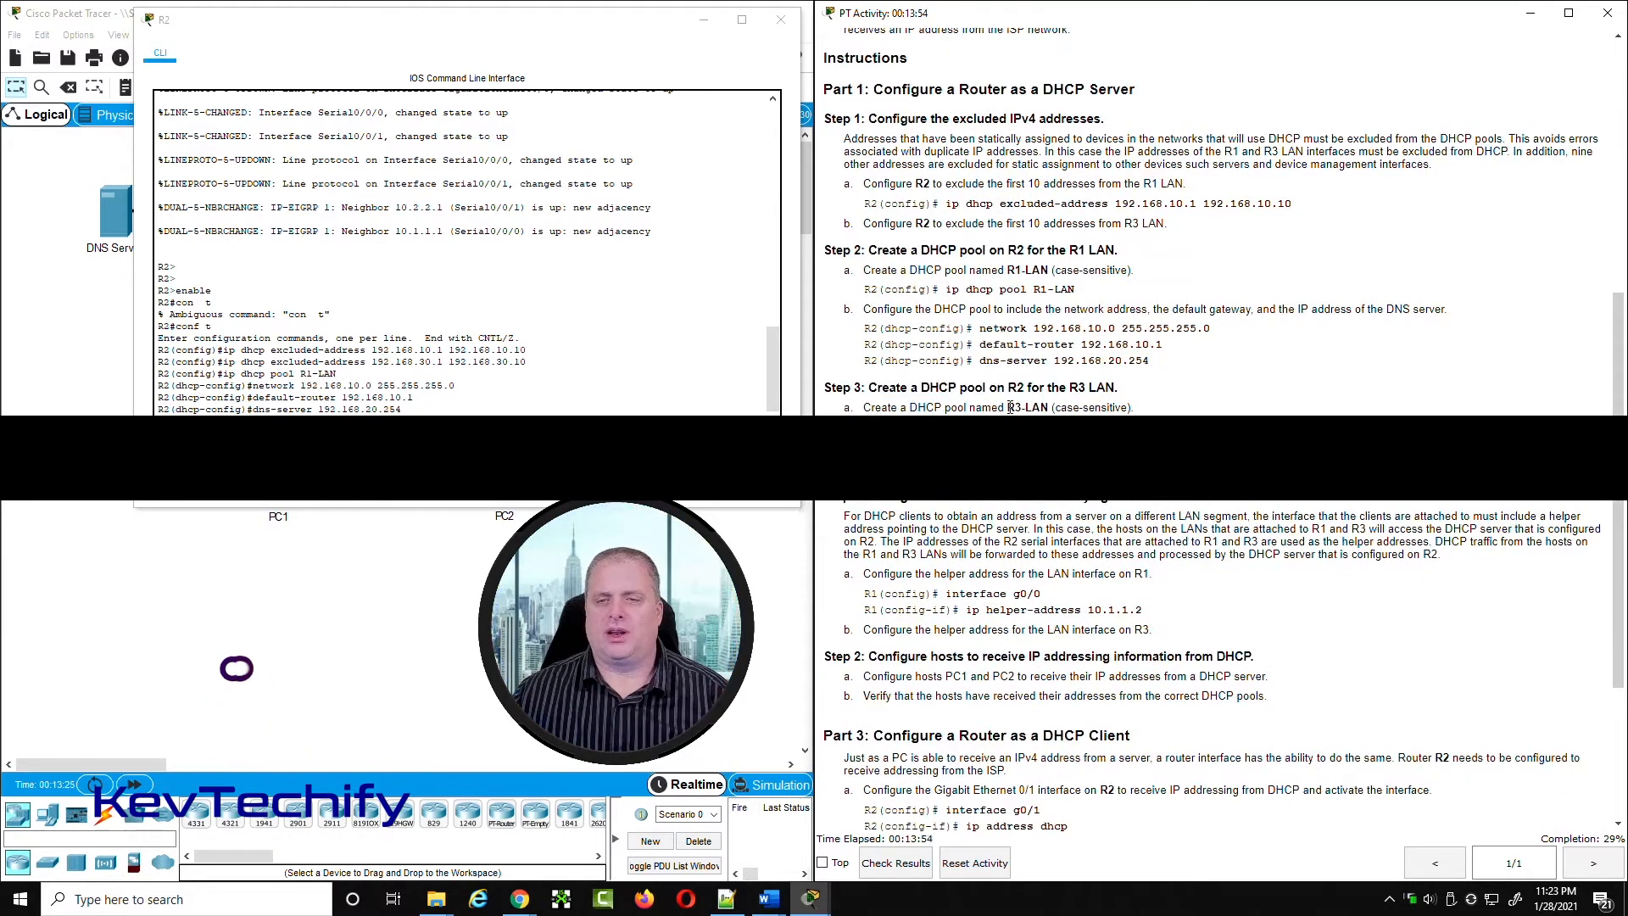
left_click_drag(1008, 407, 1050, 407)
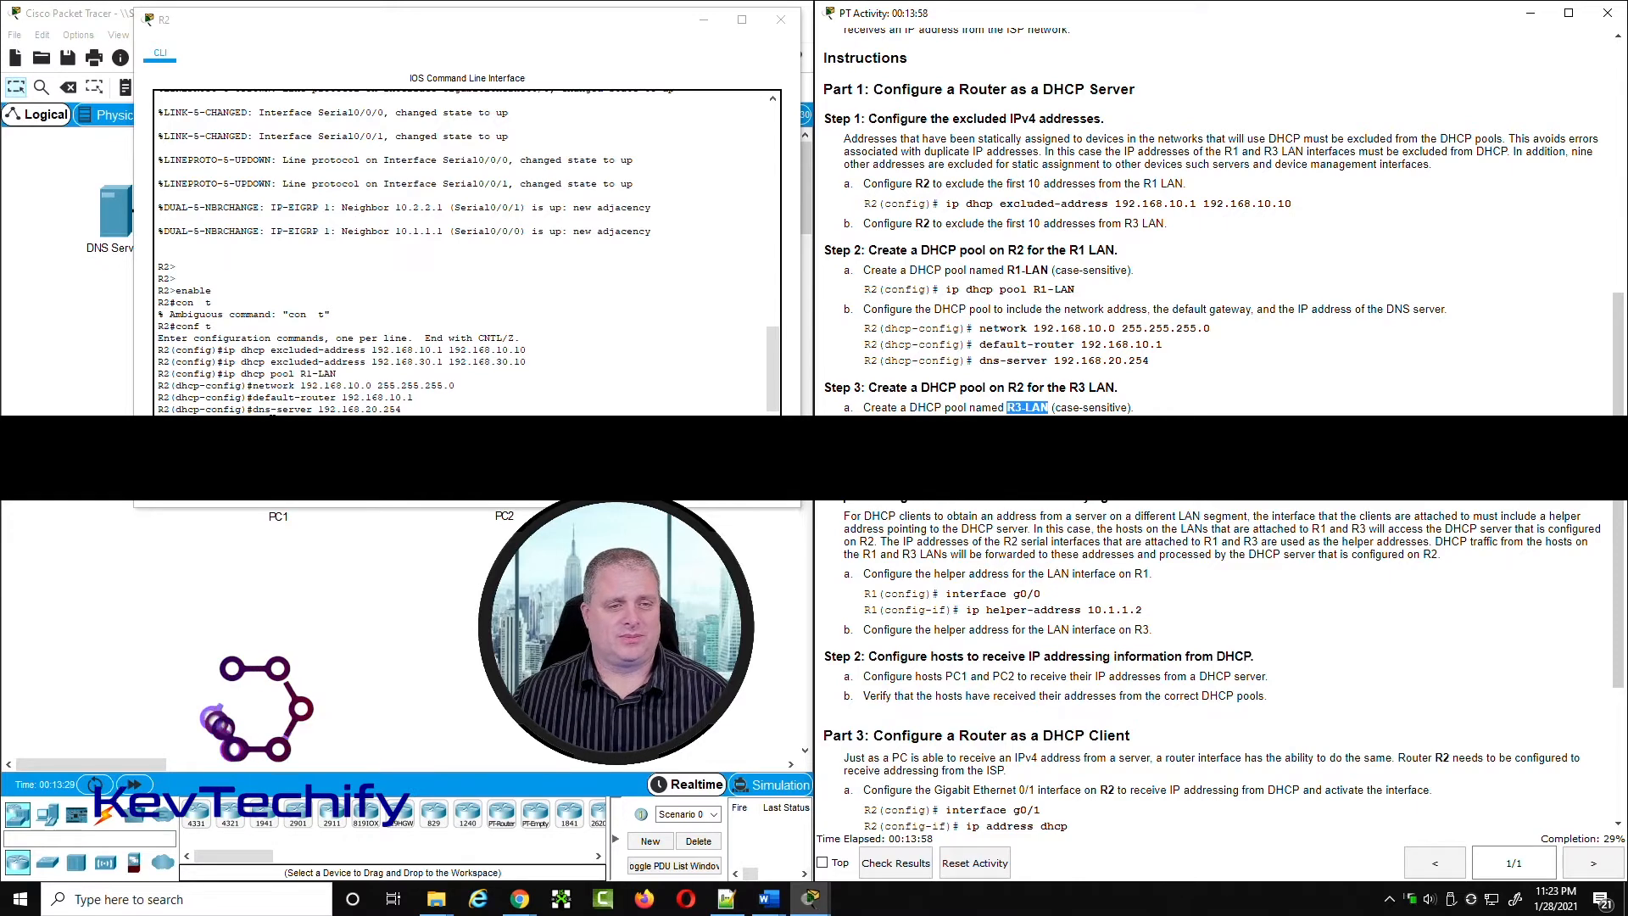
key("alt+Tab")
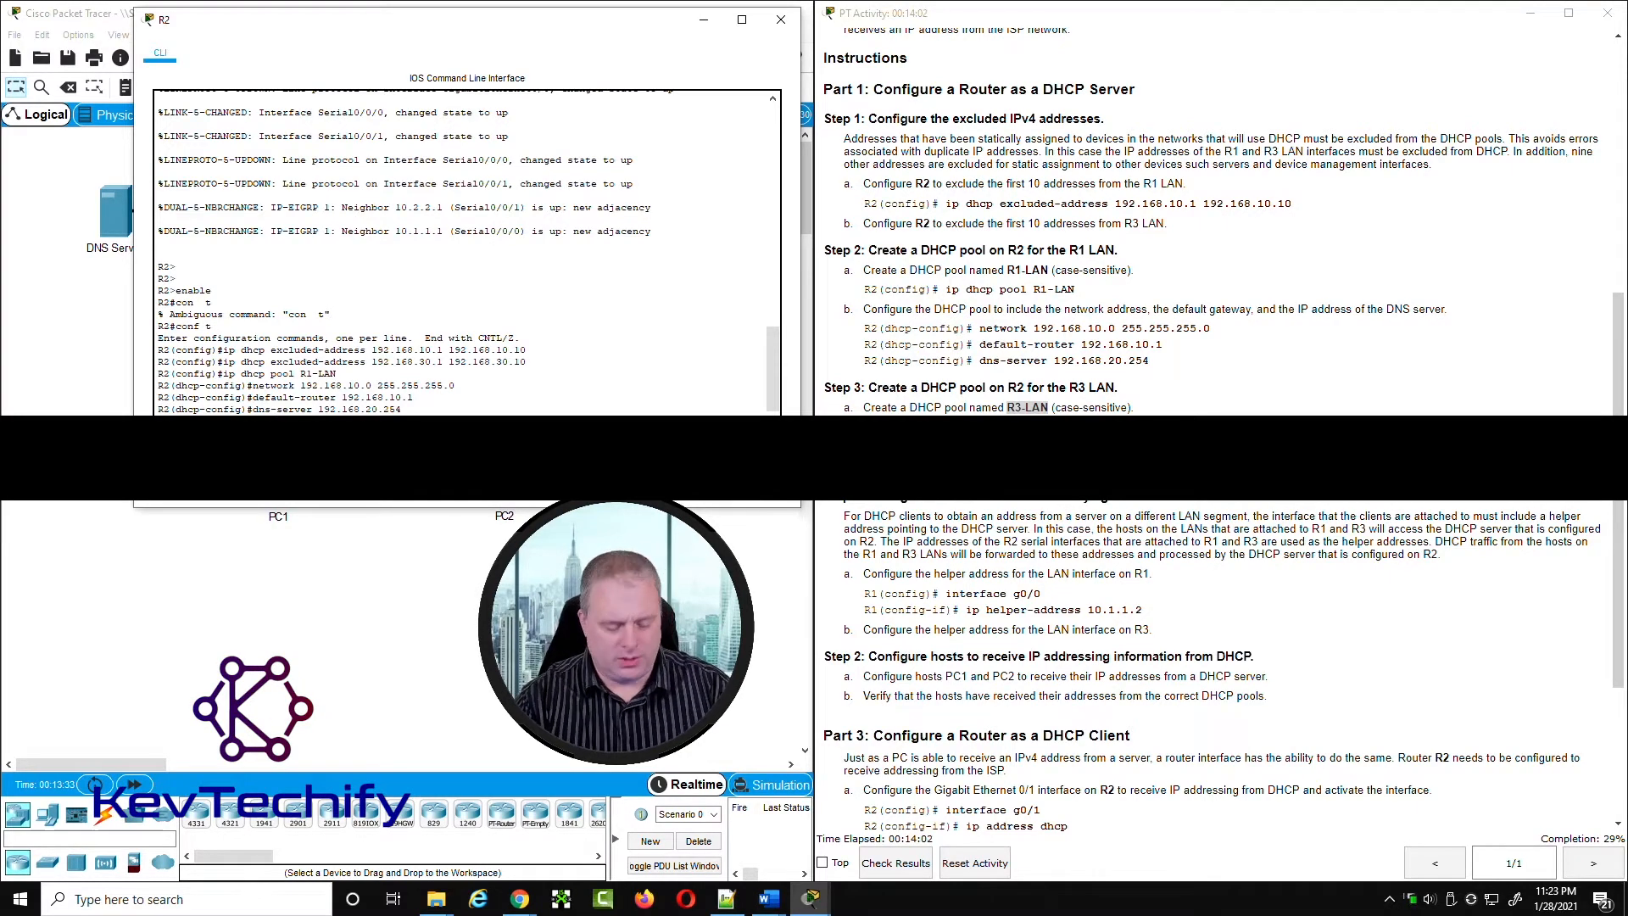
type("exit")
key("Return")
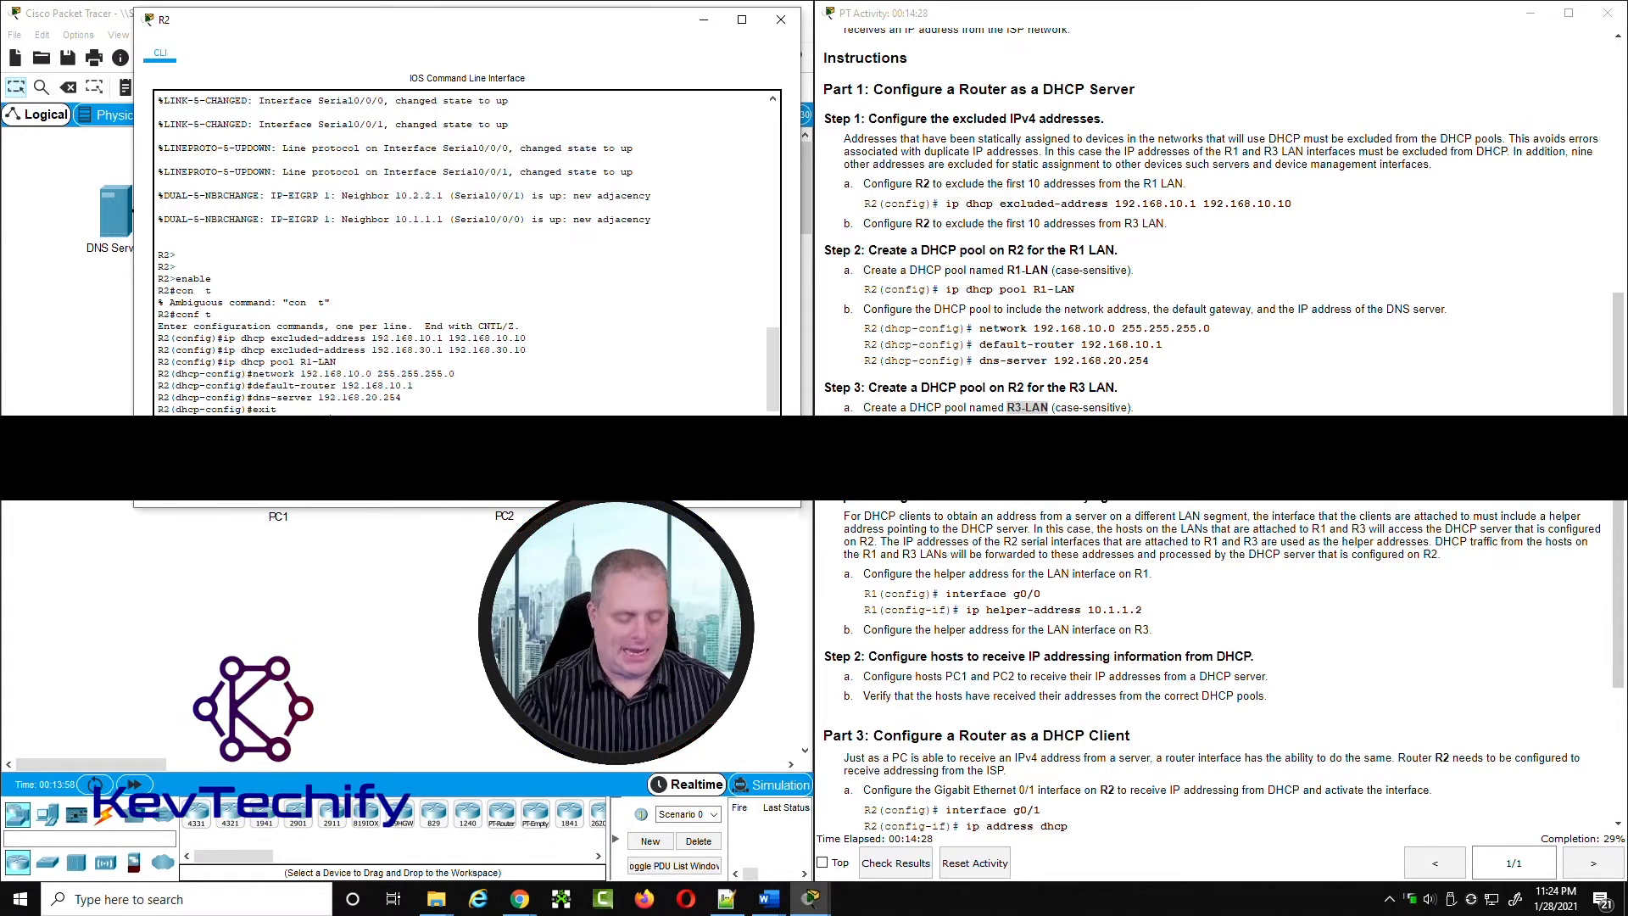
key("Return")
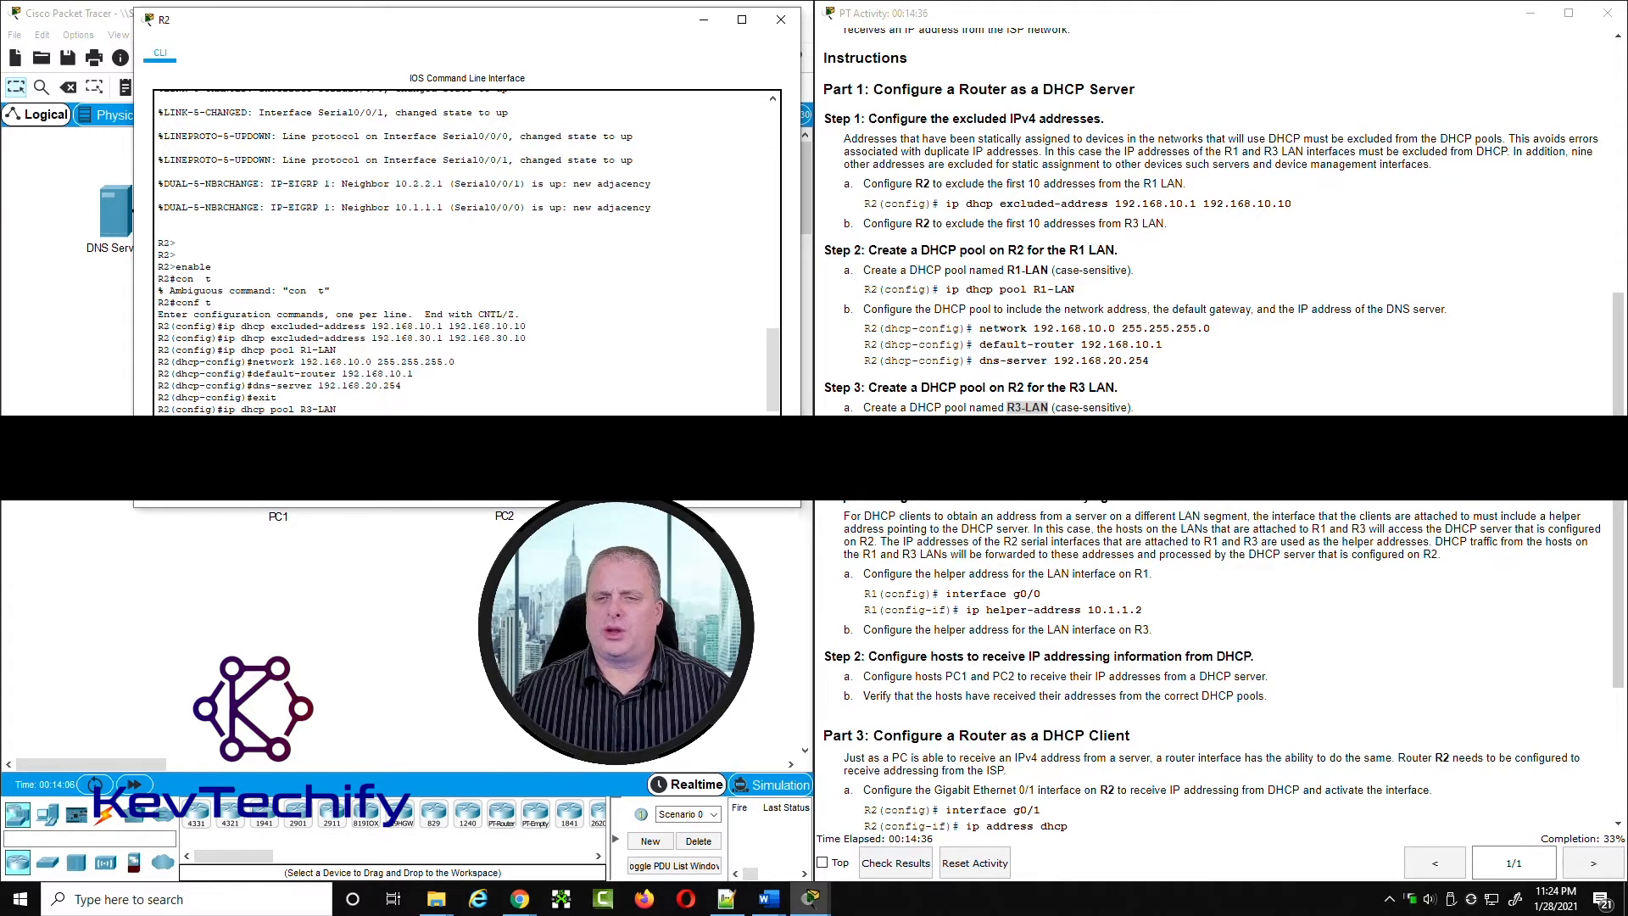
Step: Look up R3's G0/0 address and mask in the addressing table and set the R3-LAN pool's network to 192.168.30.0 255.255.255.0
left_click(1060, 413)
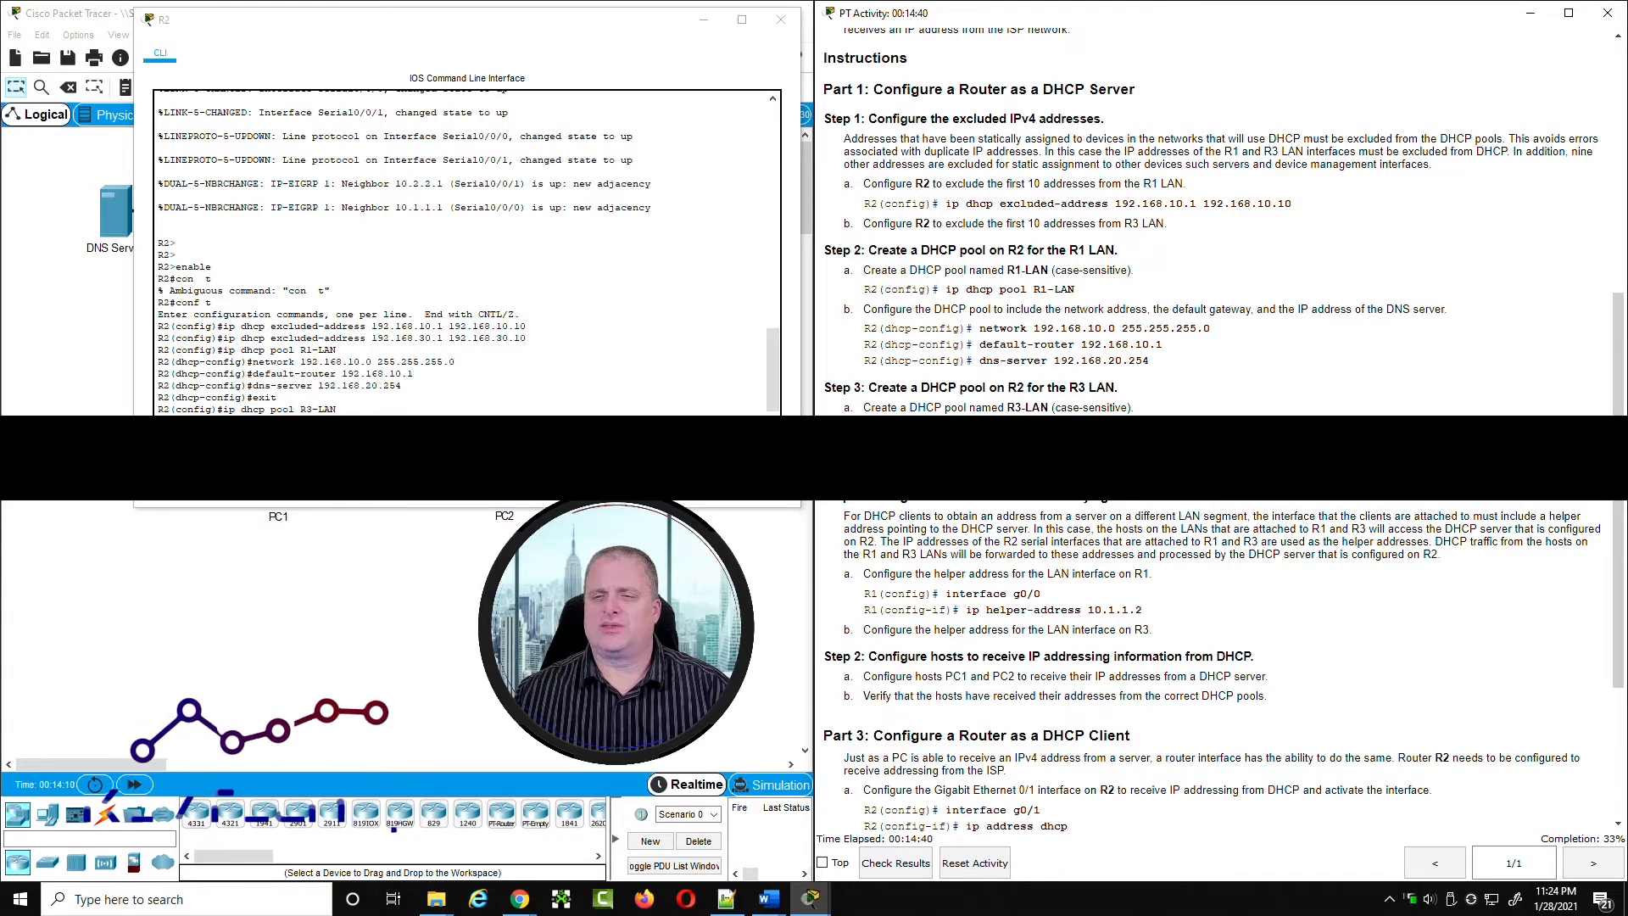
scroll(1258, 502, "up", 5)
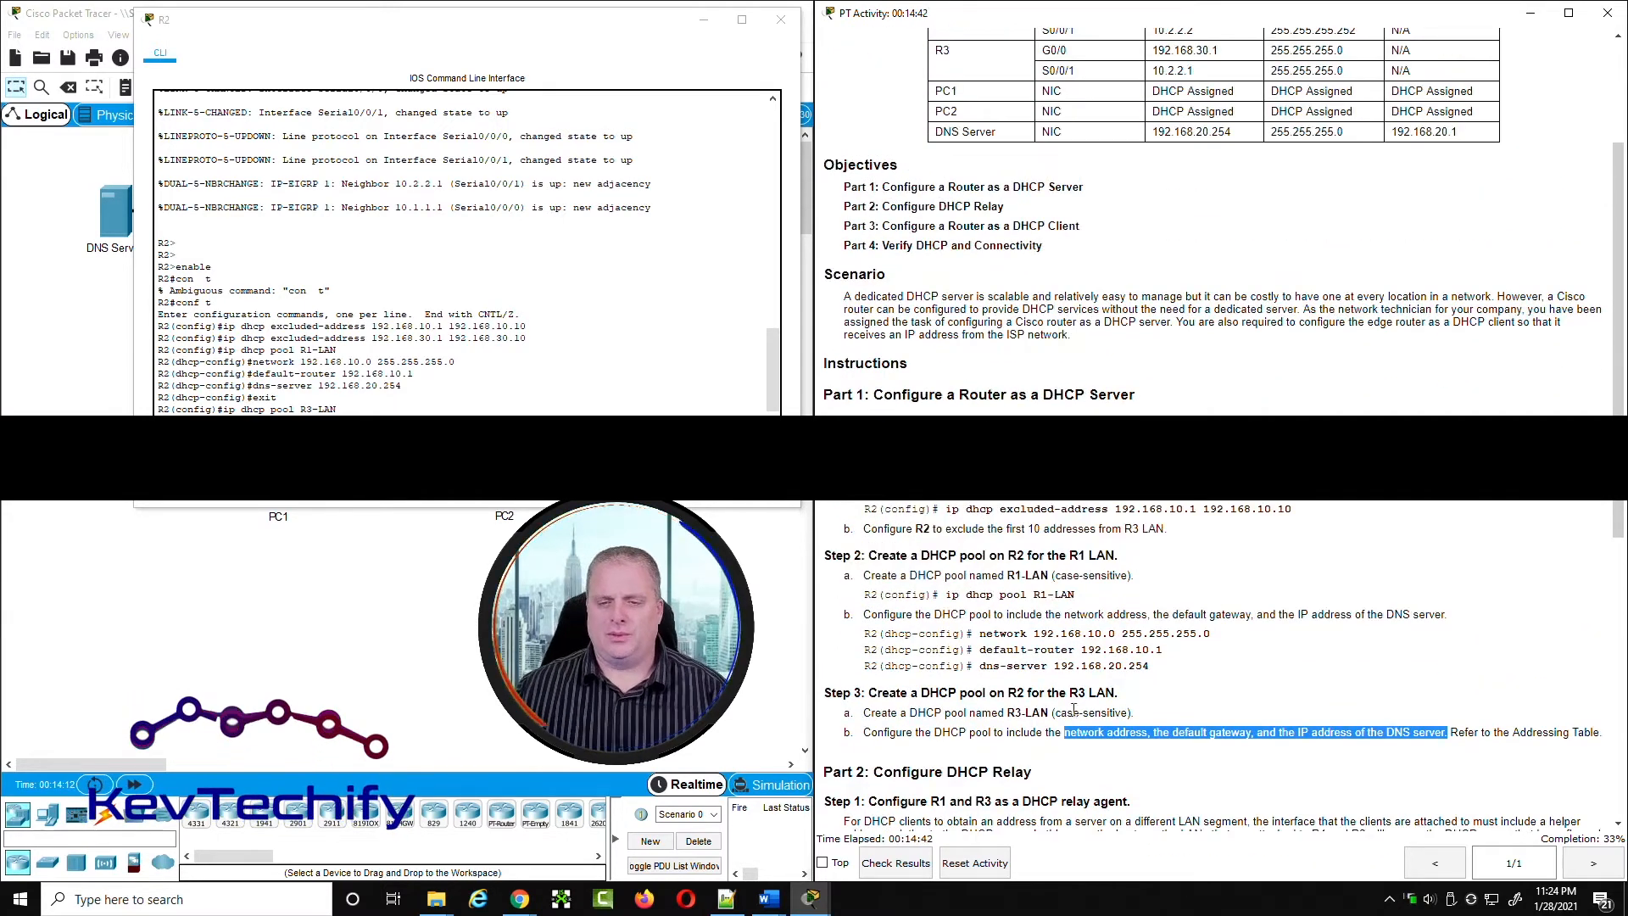
scroll(1043, 717, "up", 1)
scroll(1043, 717, "up", 1)
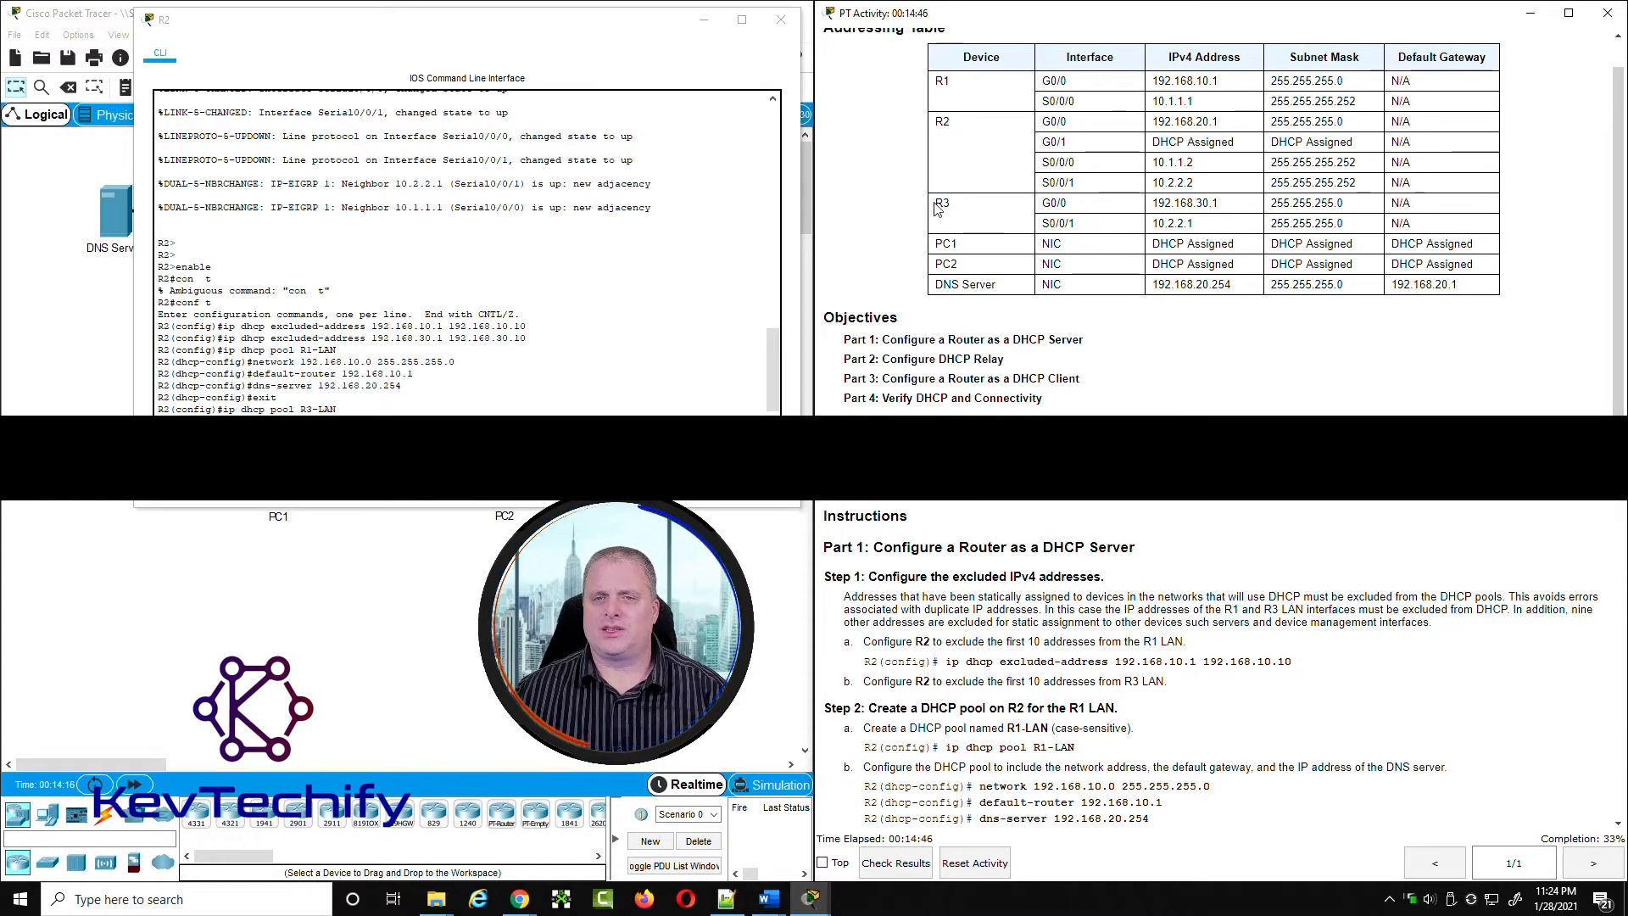
left_click_drag(1045, 204, 1213, 204)
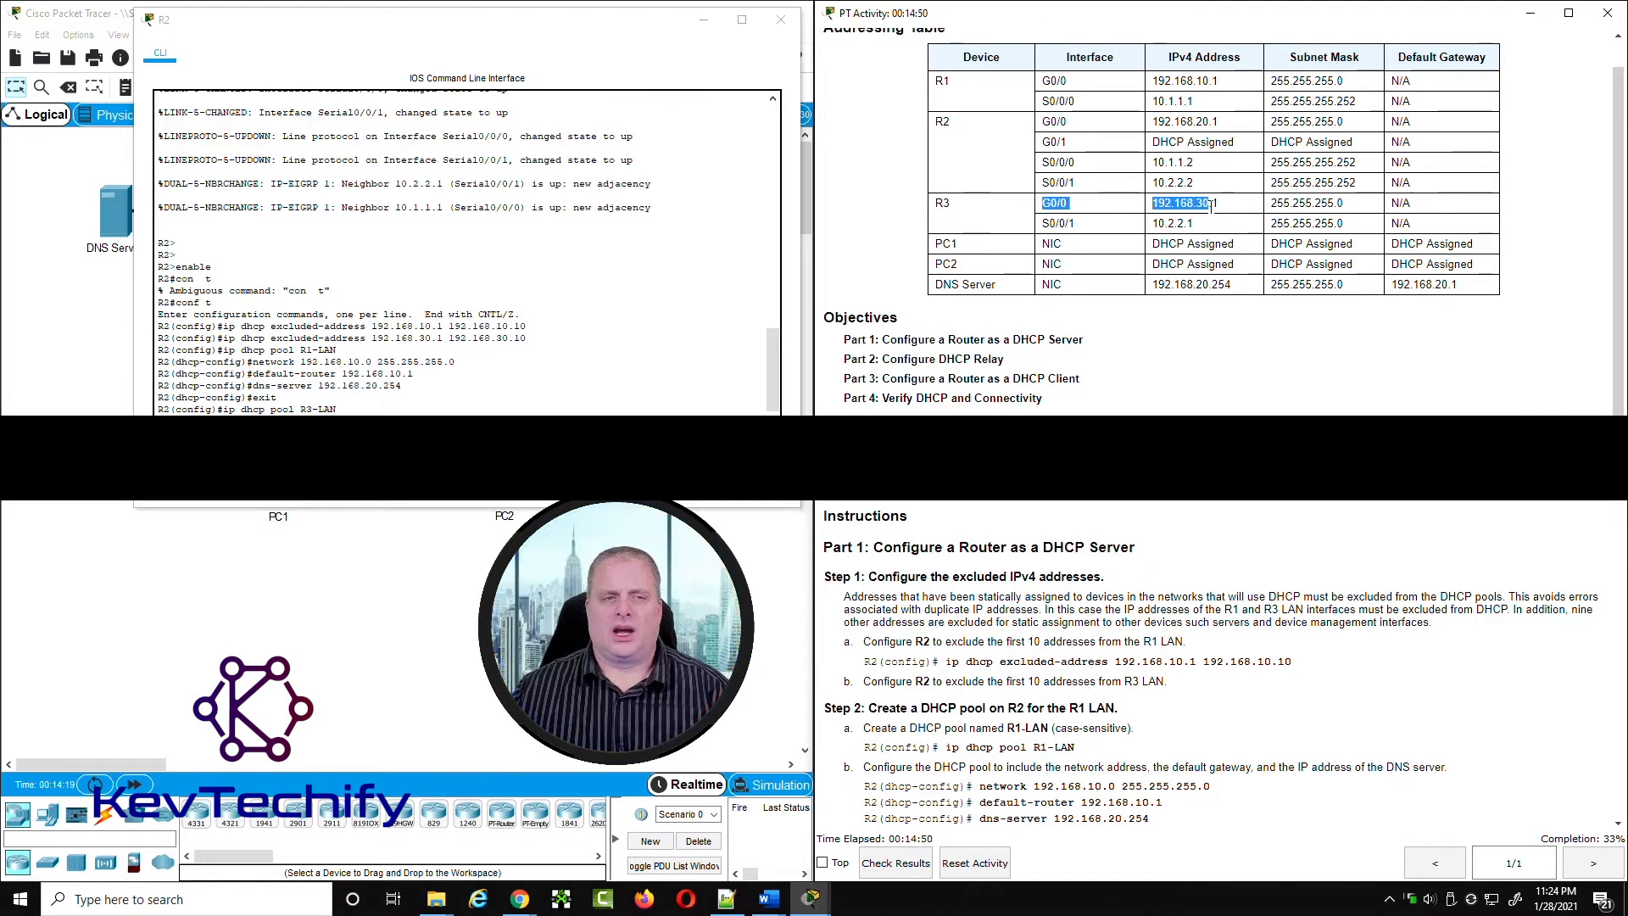
left_click(1158, 204)
left_click_drag(1272, 203, 1335, 205)
left_click_drag(1159, 203, 1203, 203)
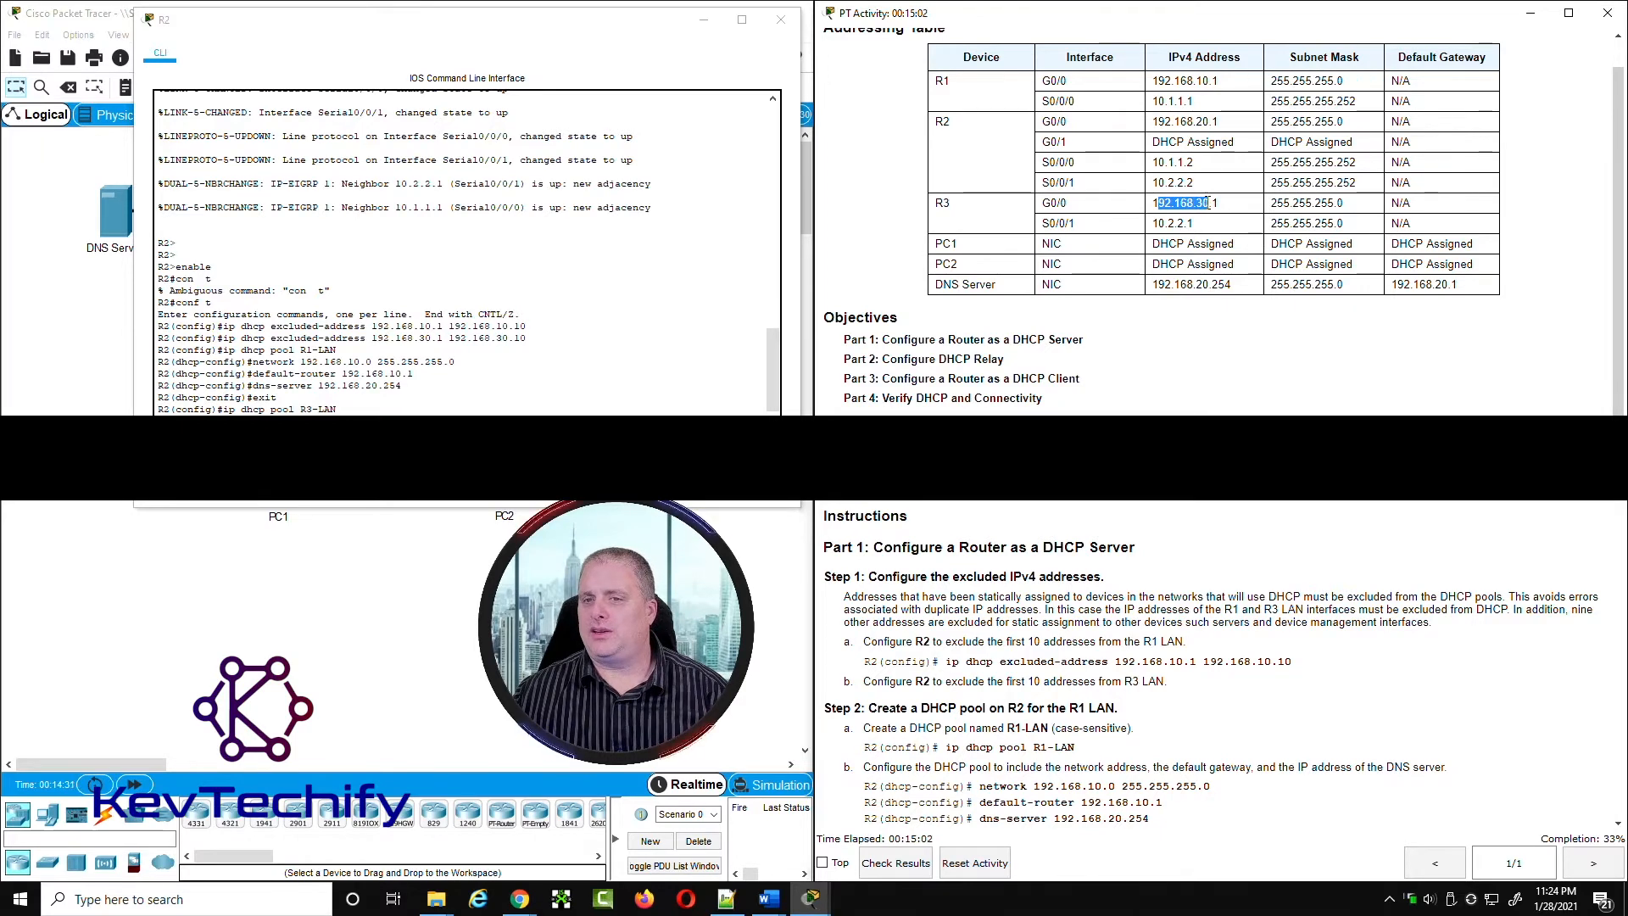
left_click_drag(1198, 79, 1204, 79)
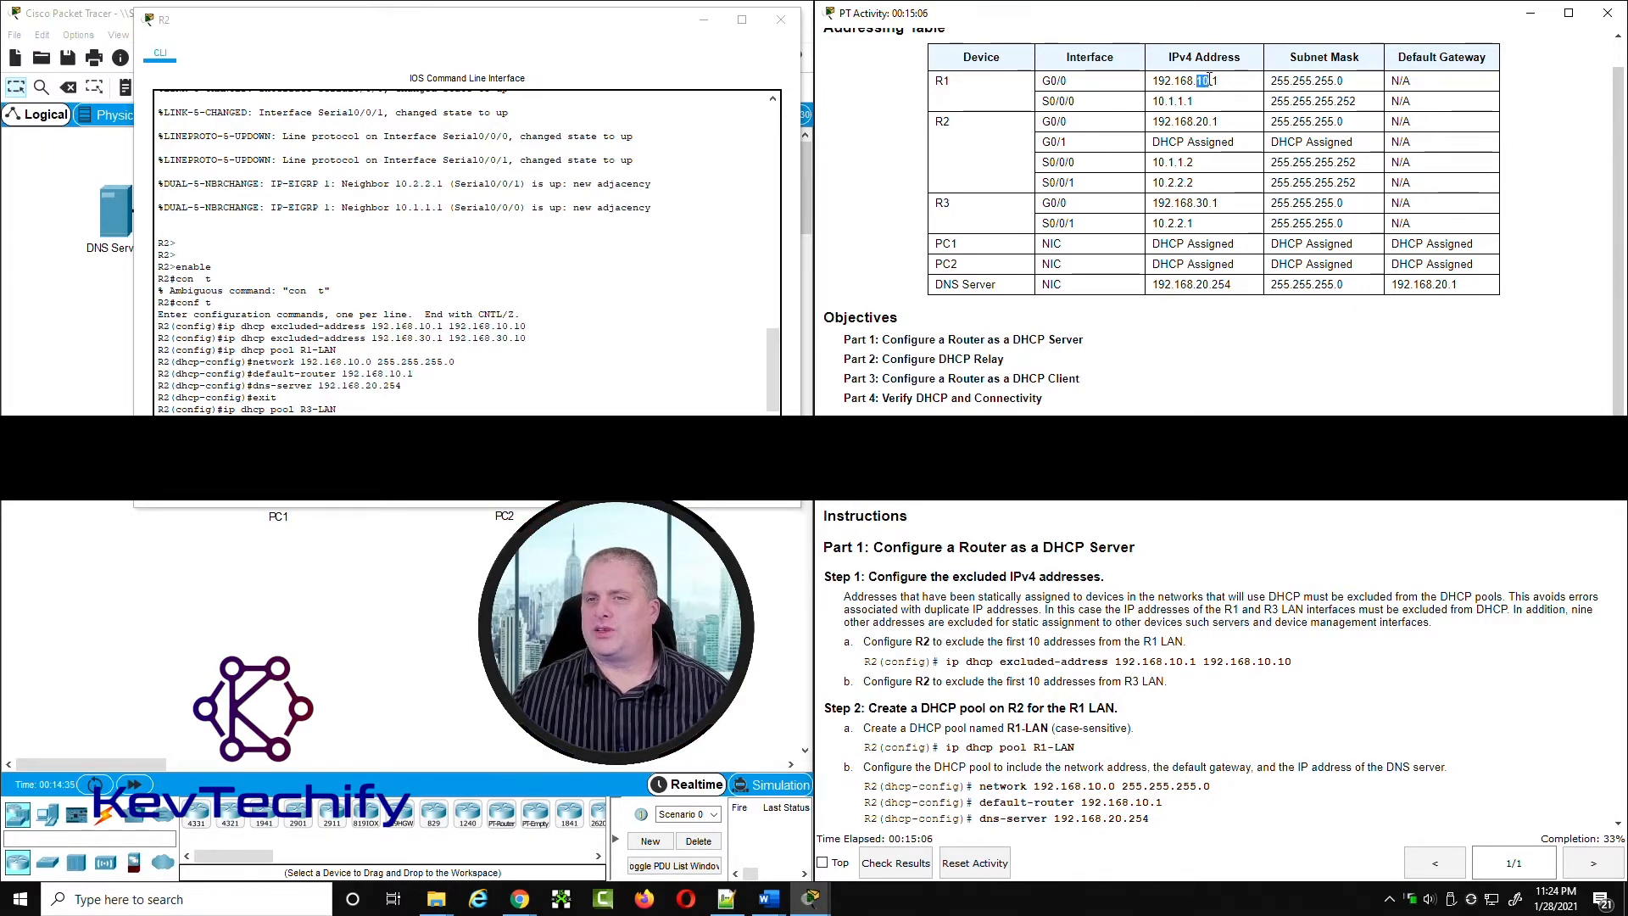
left_click_drag(1153, 204, 1209, 203)
left_click(441, 409)
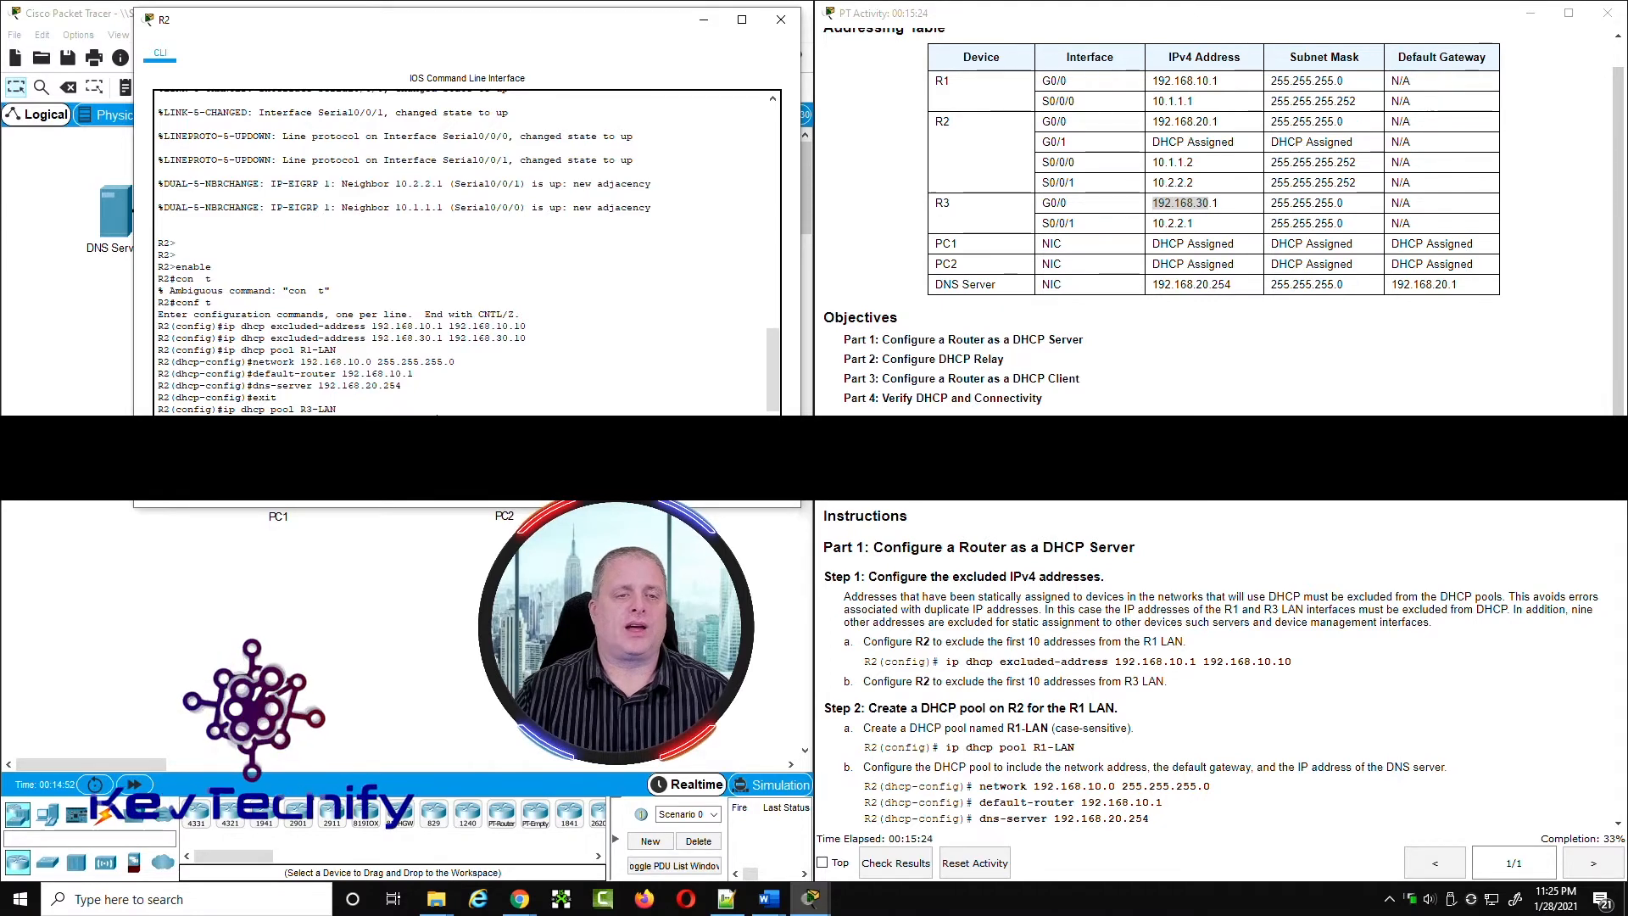
type("0")
key("Return")
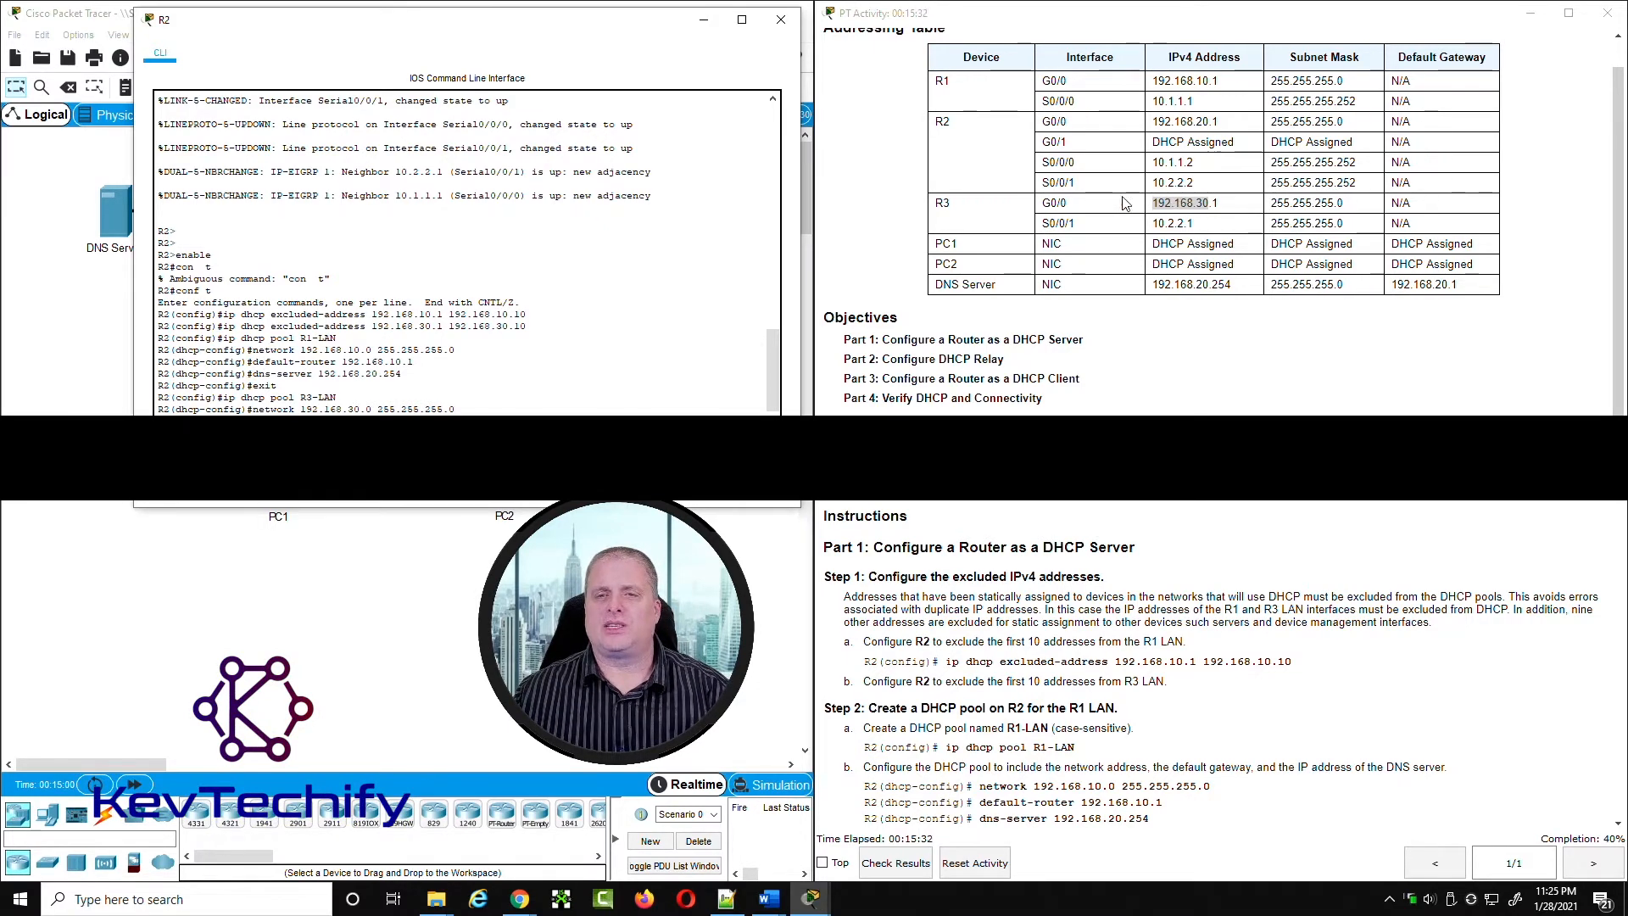
Step: Set the R3-LAN pool's default-router to R3's G0/0 address, 192.168.30.1
left_click(1156, 202)
left_click_drag(1155, 203, 1237, 207)
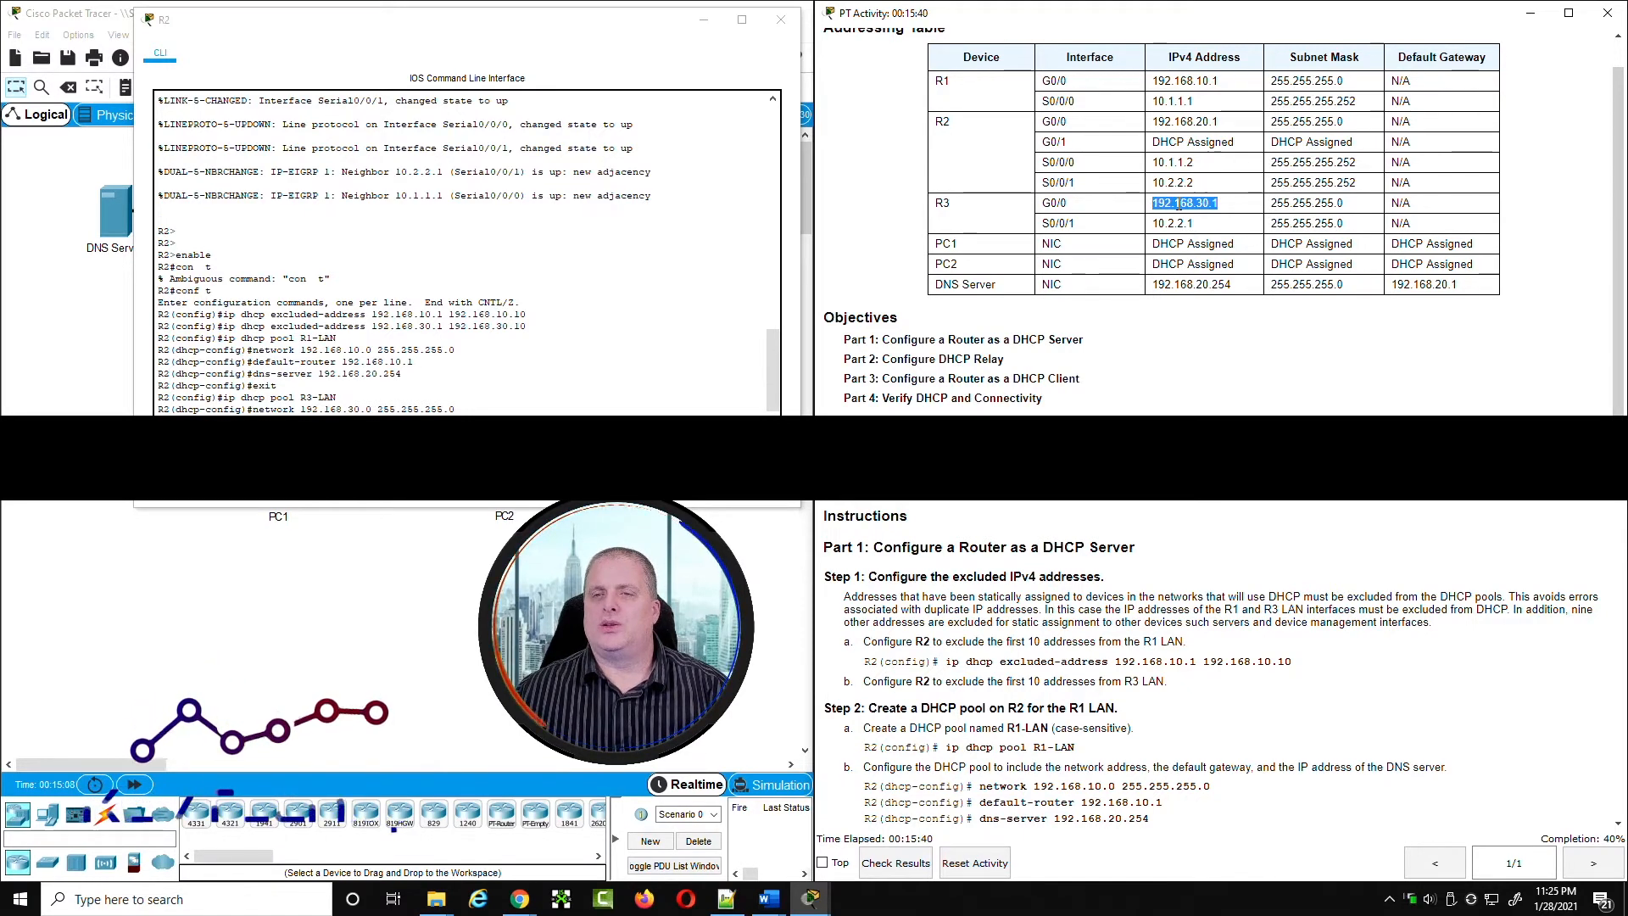
left_click(272, 411)
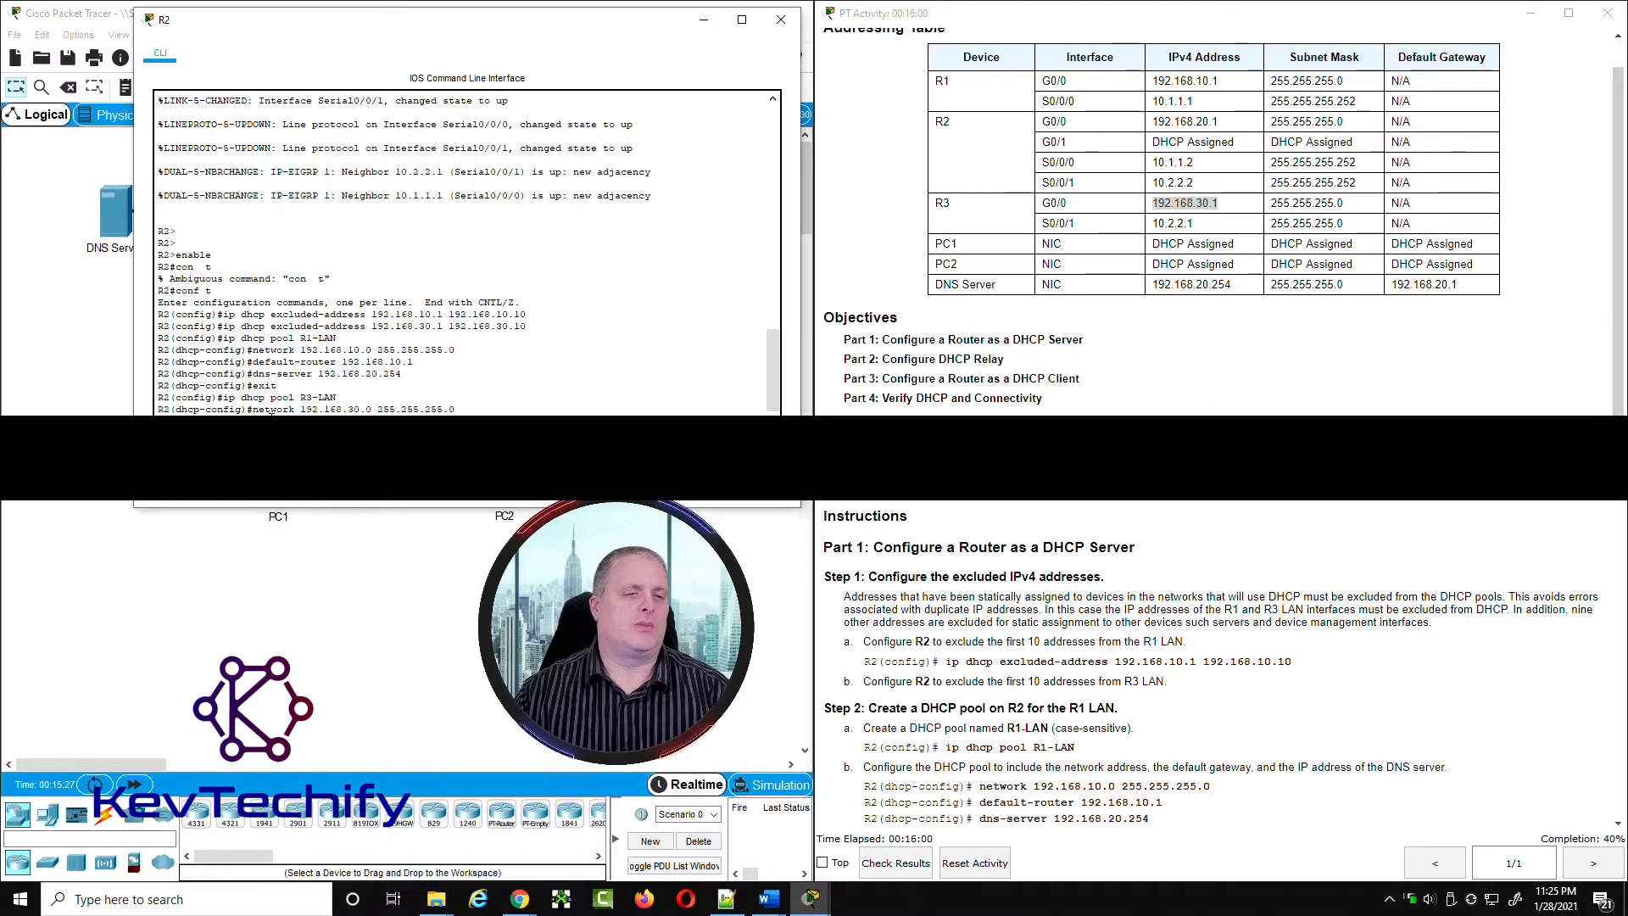
key("Return")
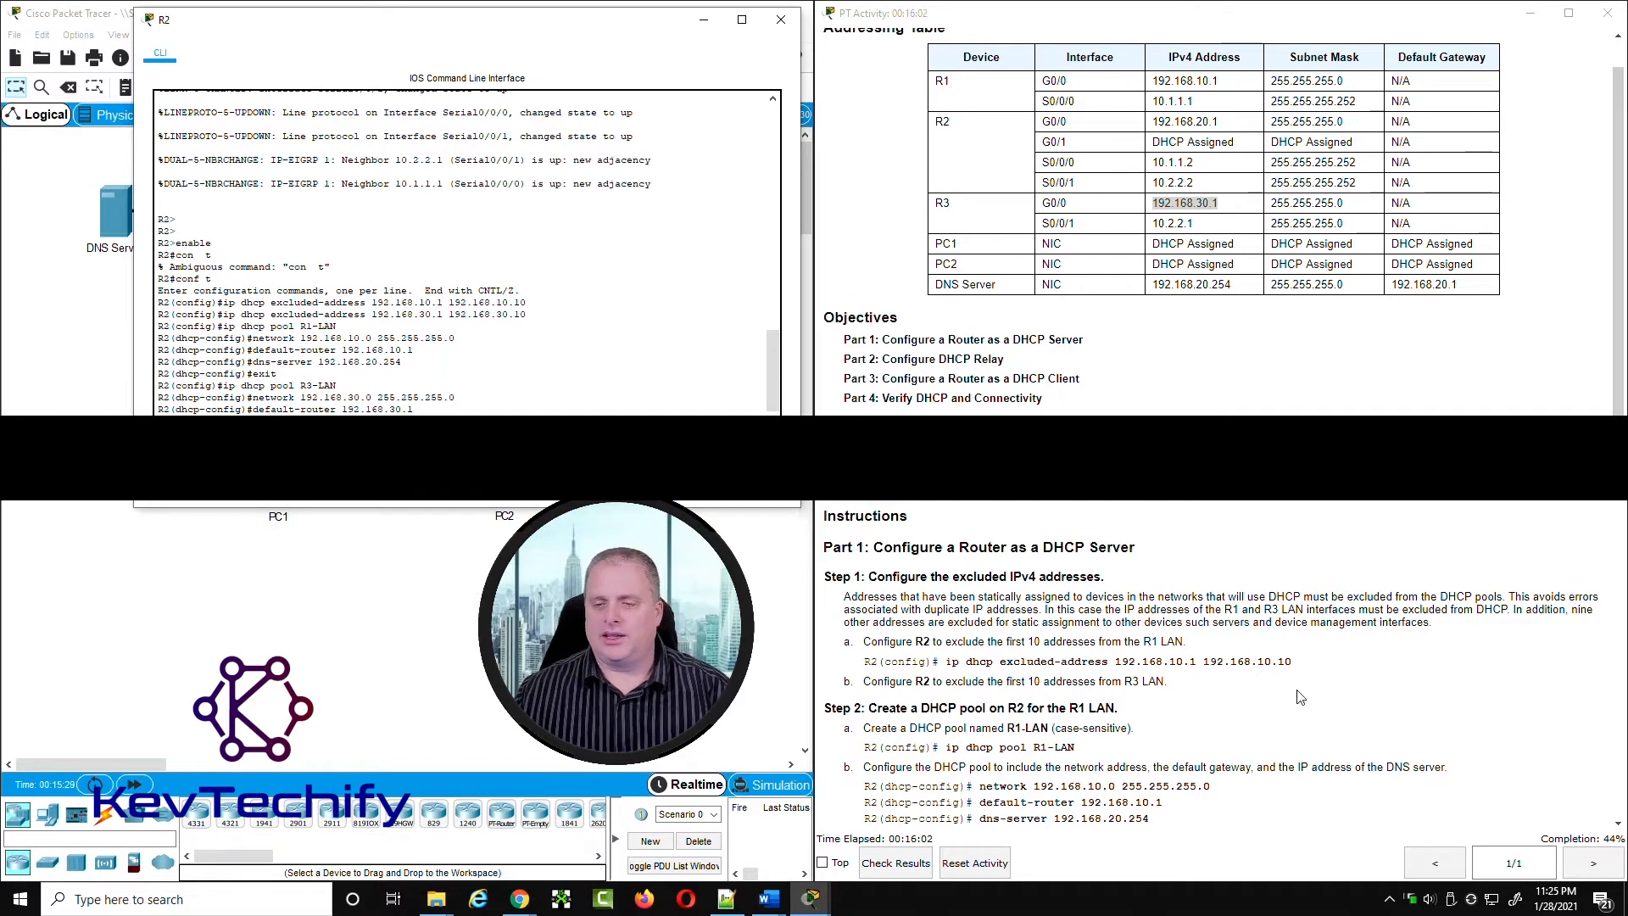
Step: Look up the DNS server address, set the R3-LAN pool's dns-server to 192.168.20.254, and review the pool requirements in the instructions
left_click(1362, 769)
scroll(1361, 769, "down", 5)
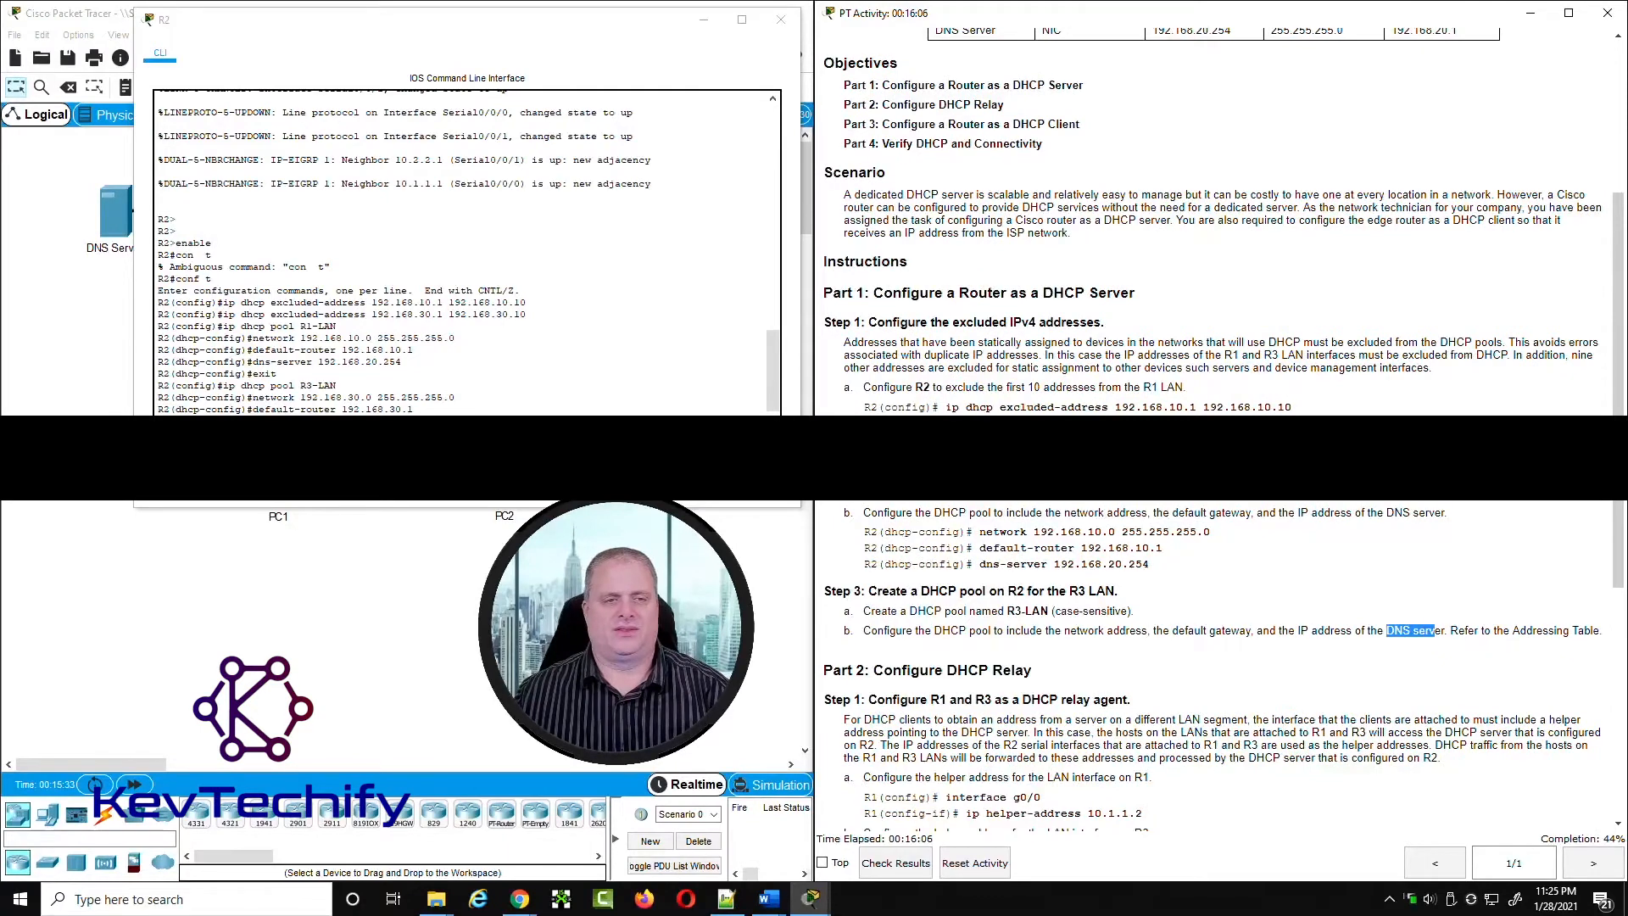
scroll(1096, 355, "up", 2)
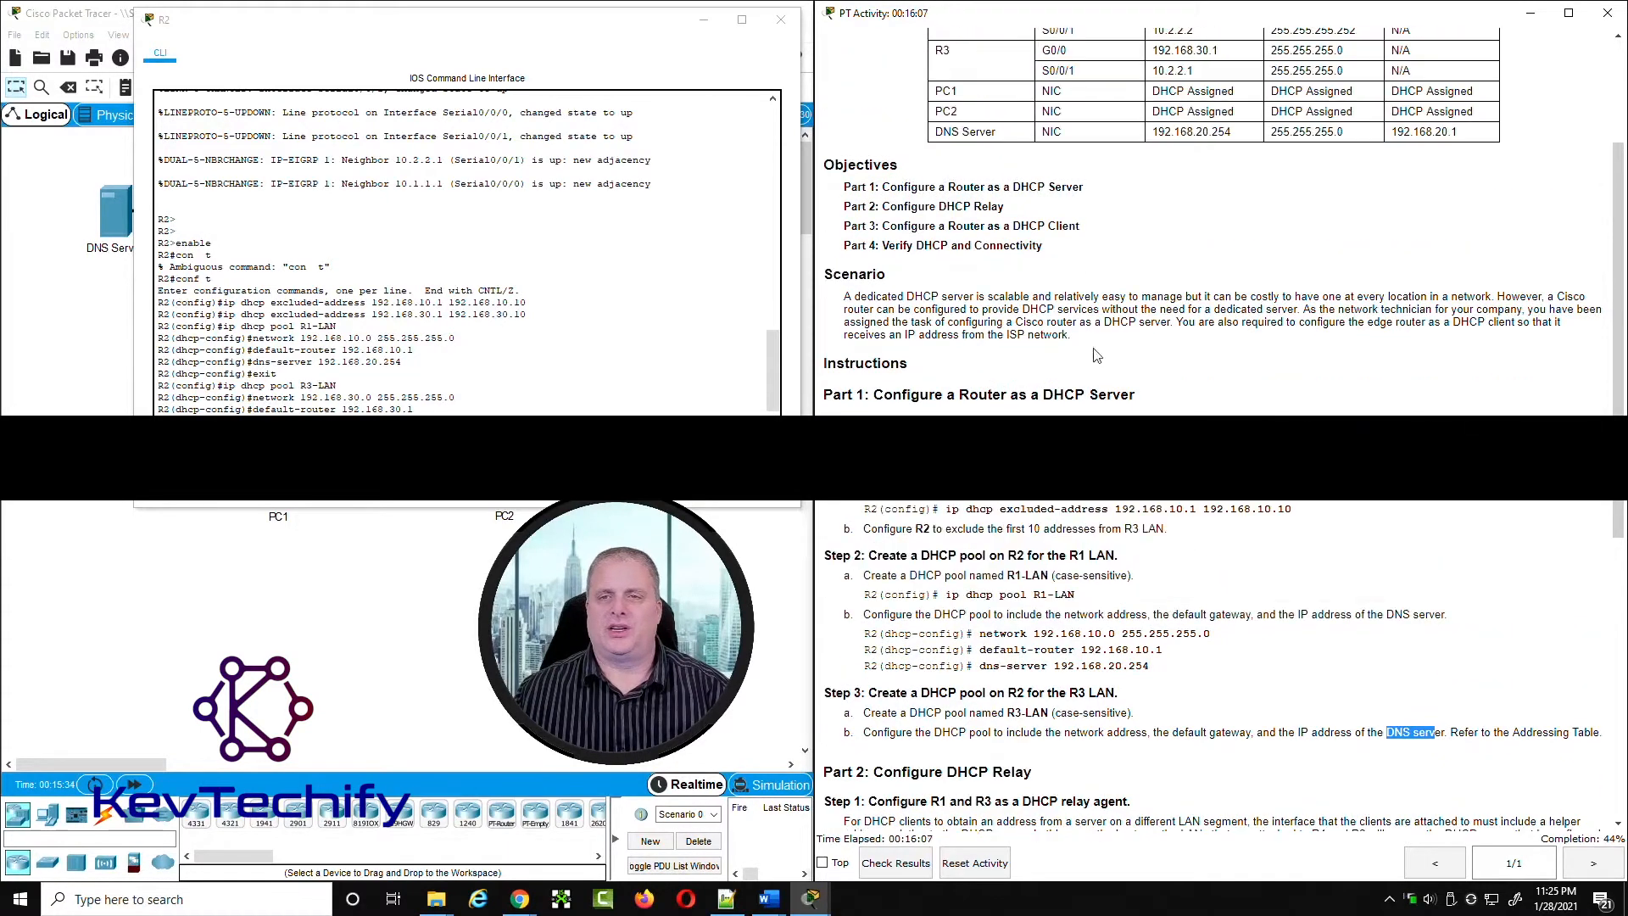
double_click(1171, 132)
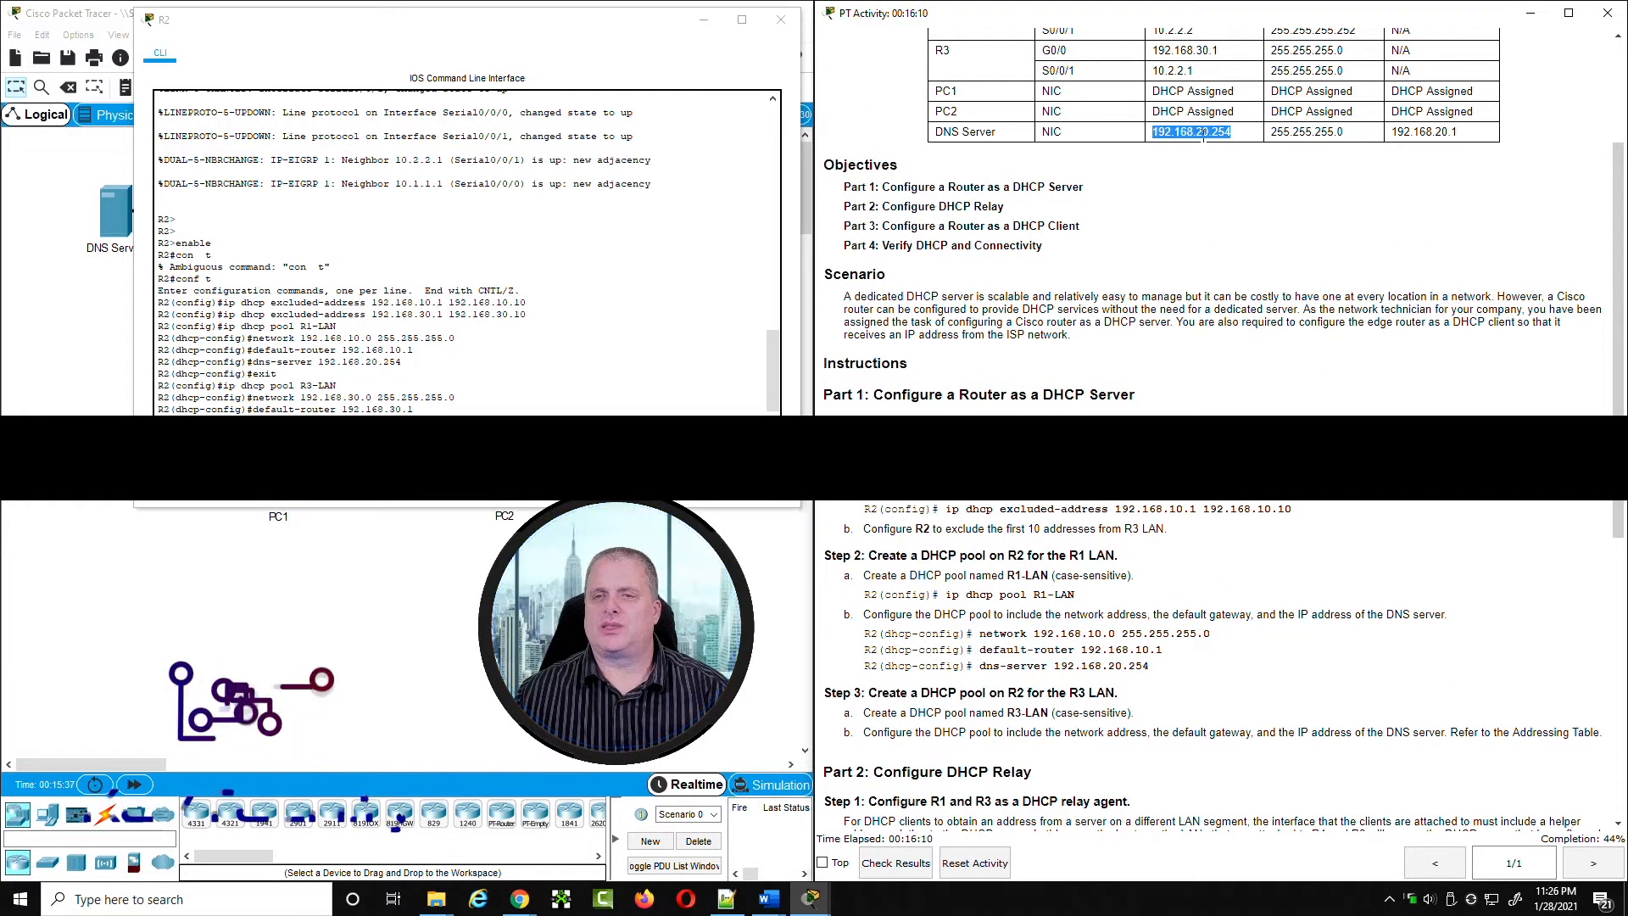
left_click(526, 405)
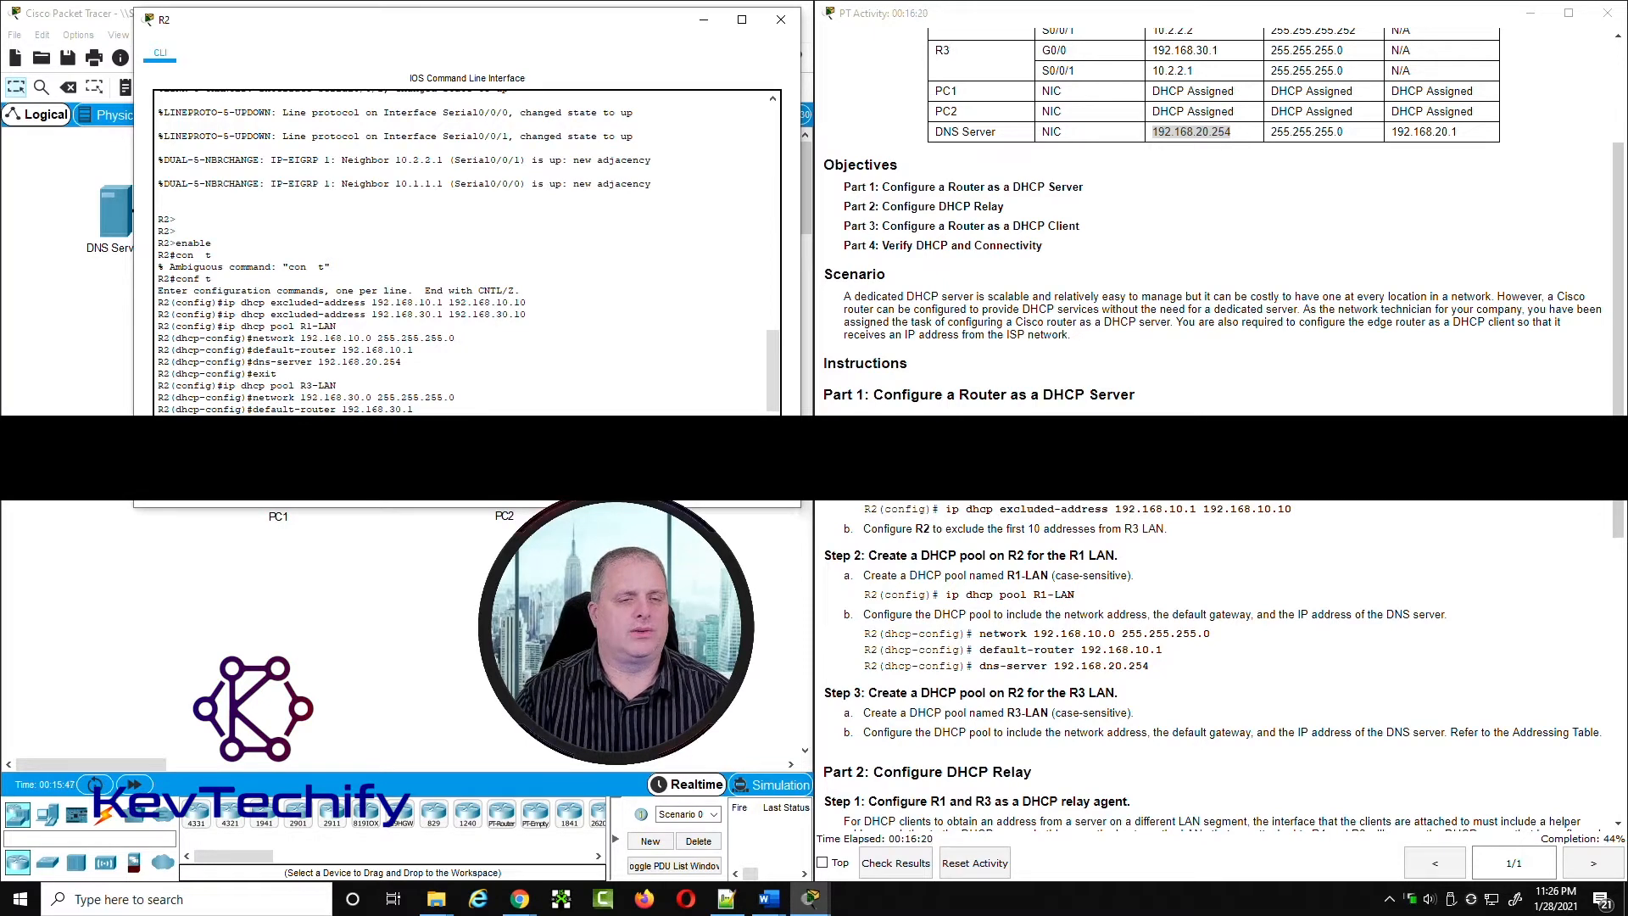
key("Return")
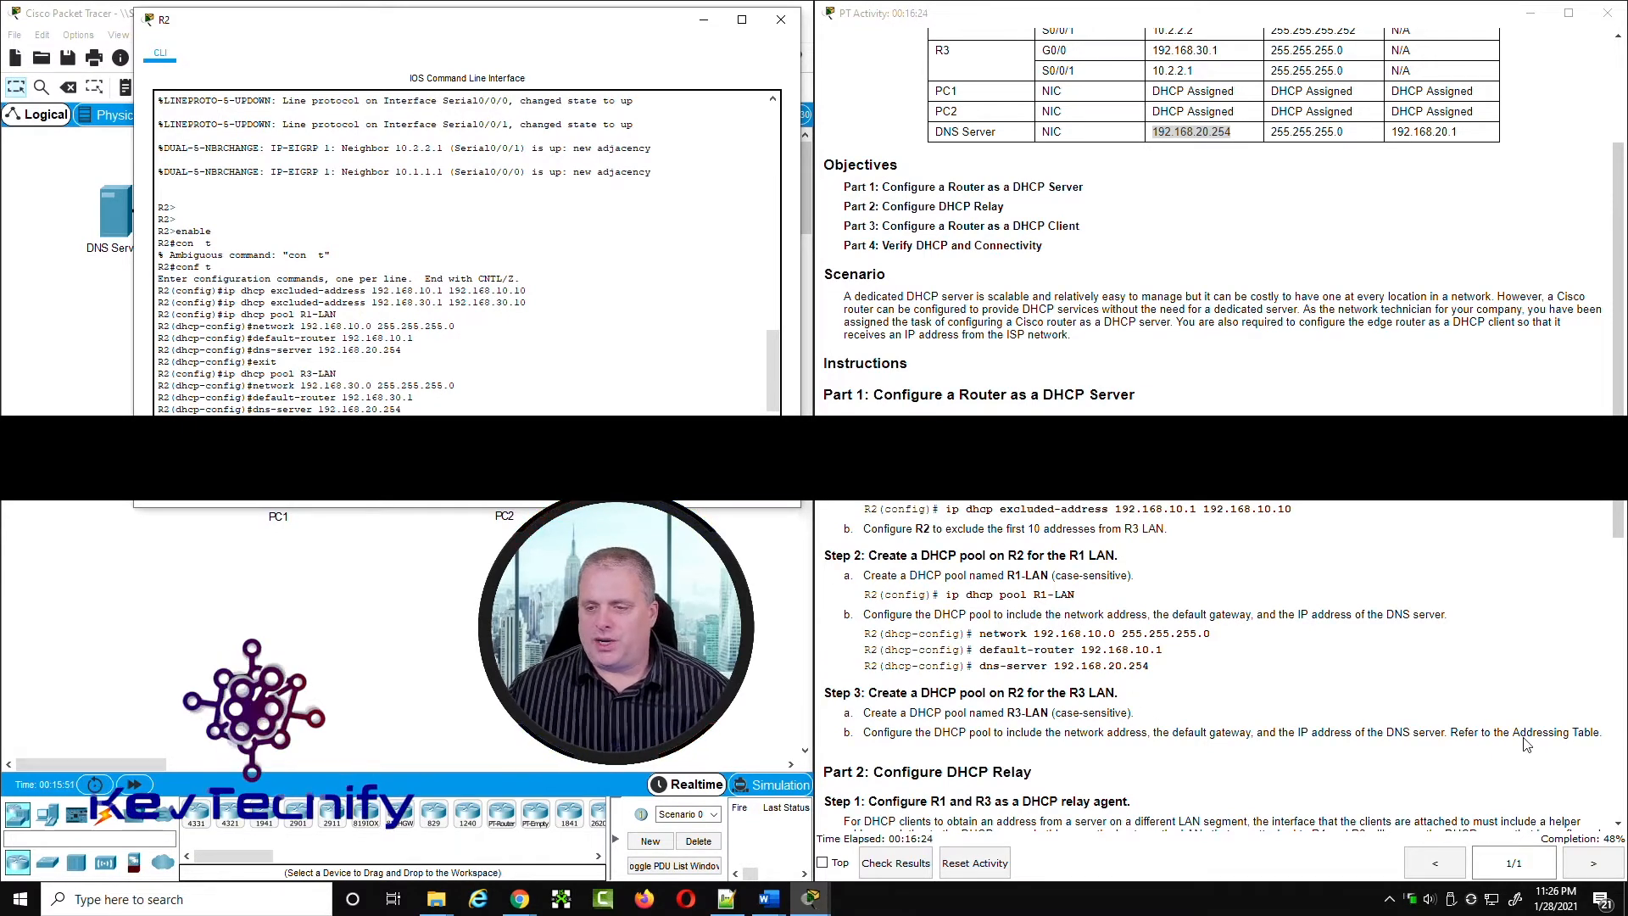
left_click_drag(989, 734, 1595, 733)
Step: Read the DHCP relay agent step, minimize R2's window, and enter global configuration mode in R1's CLI
scroll(973, 549, "down", 8)
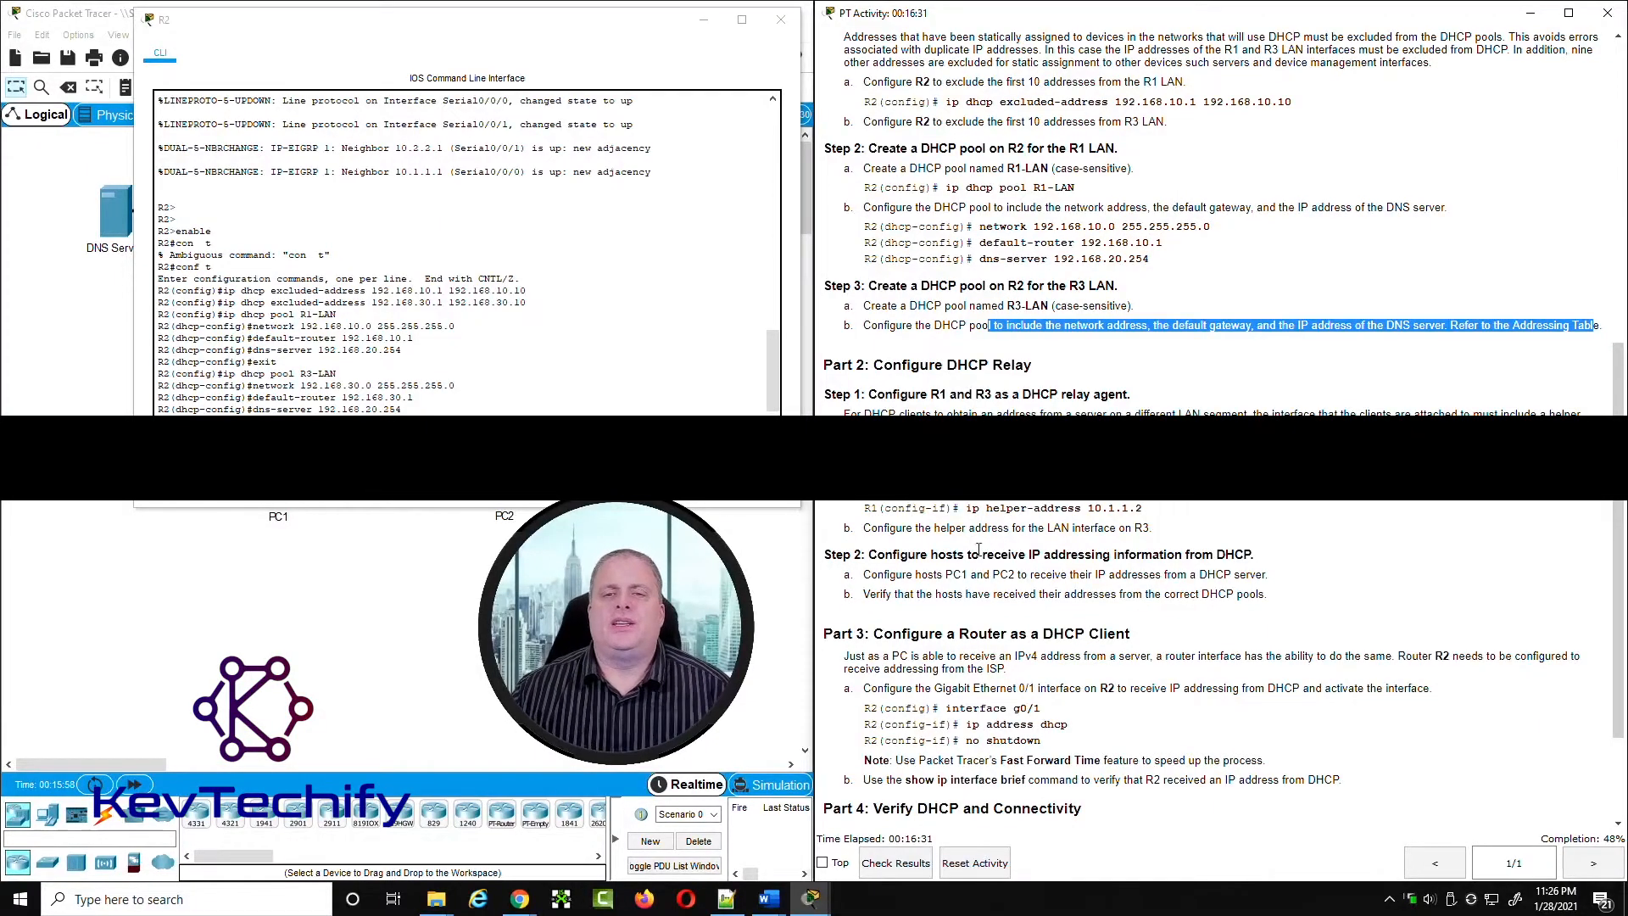
double_click(837, 394)
left_click_drag(879, 394, 1166, 401)
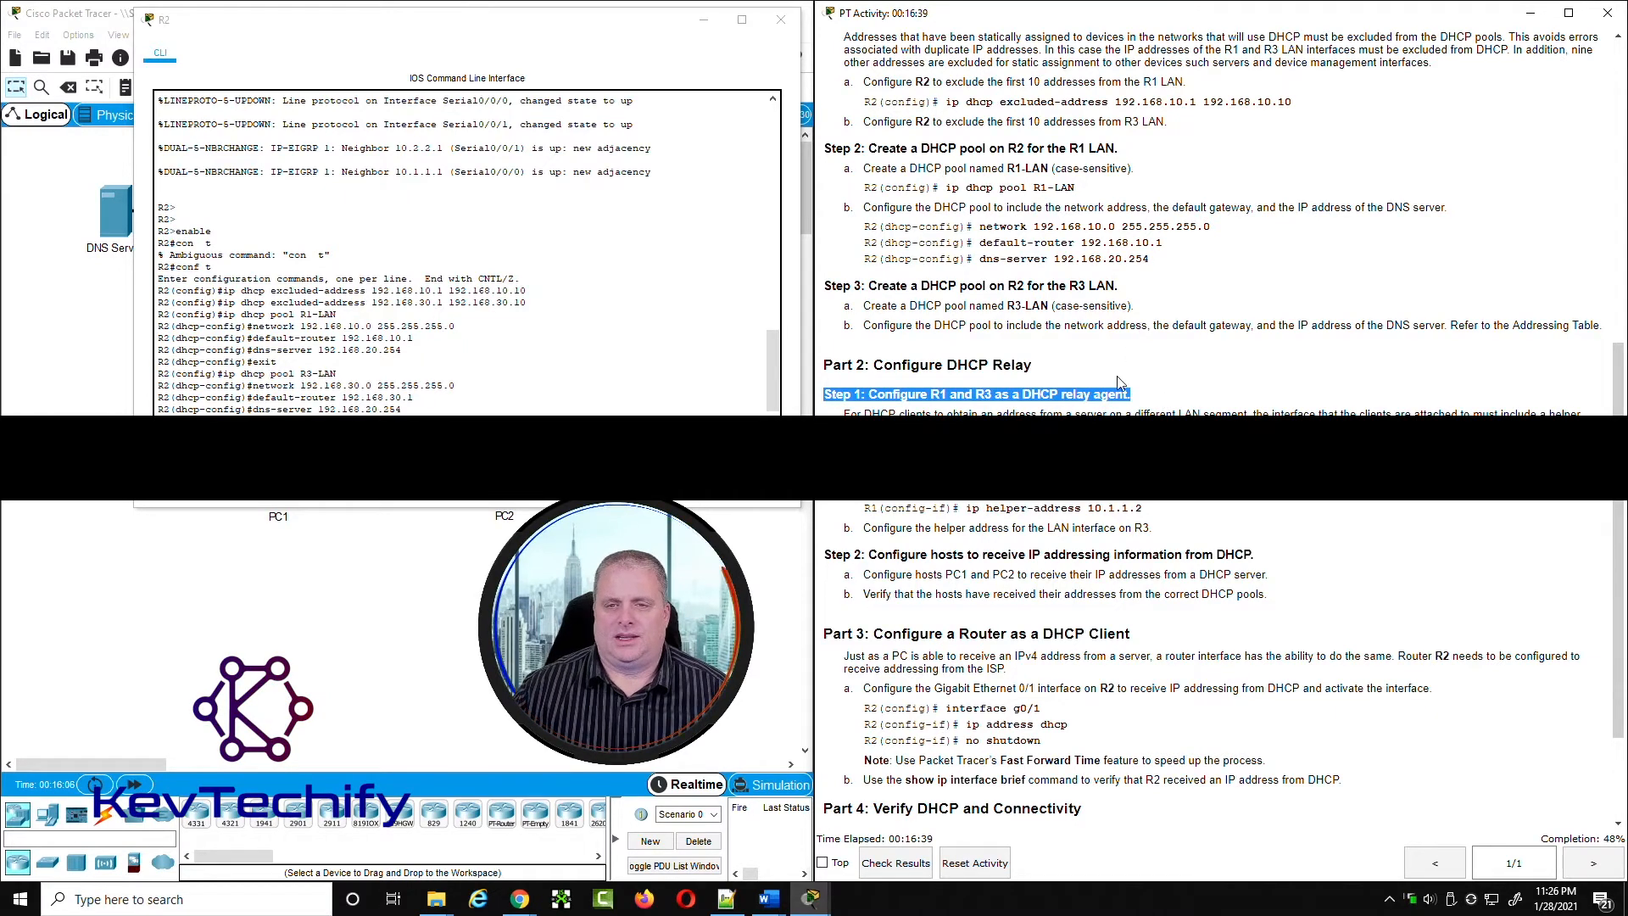
left_click(704, 19)
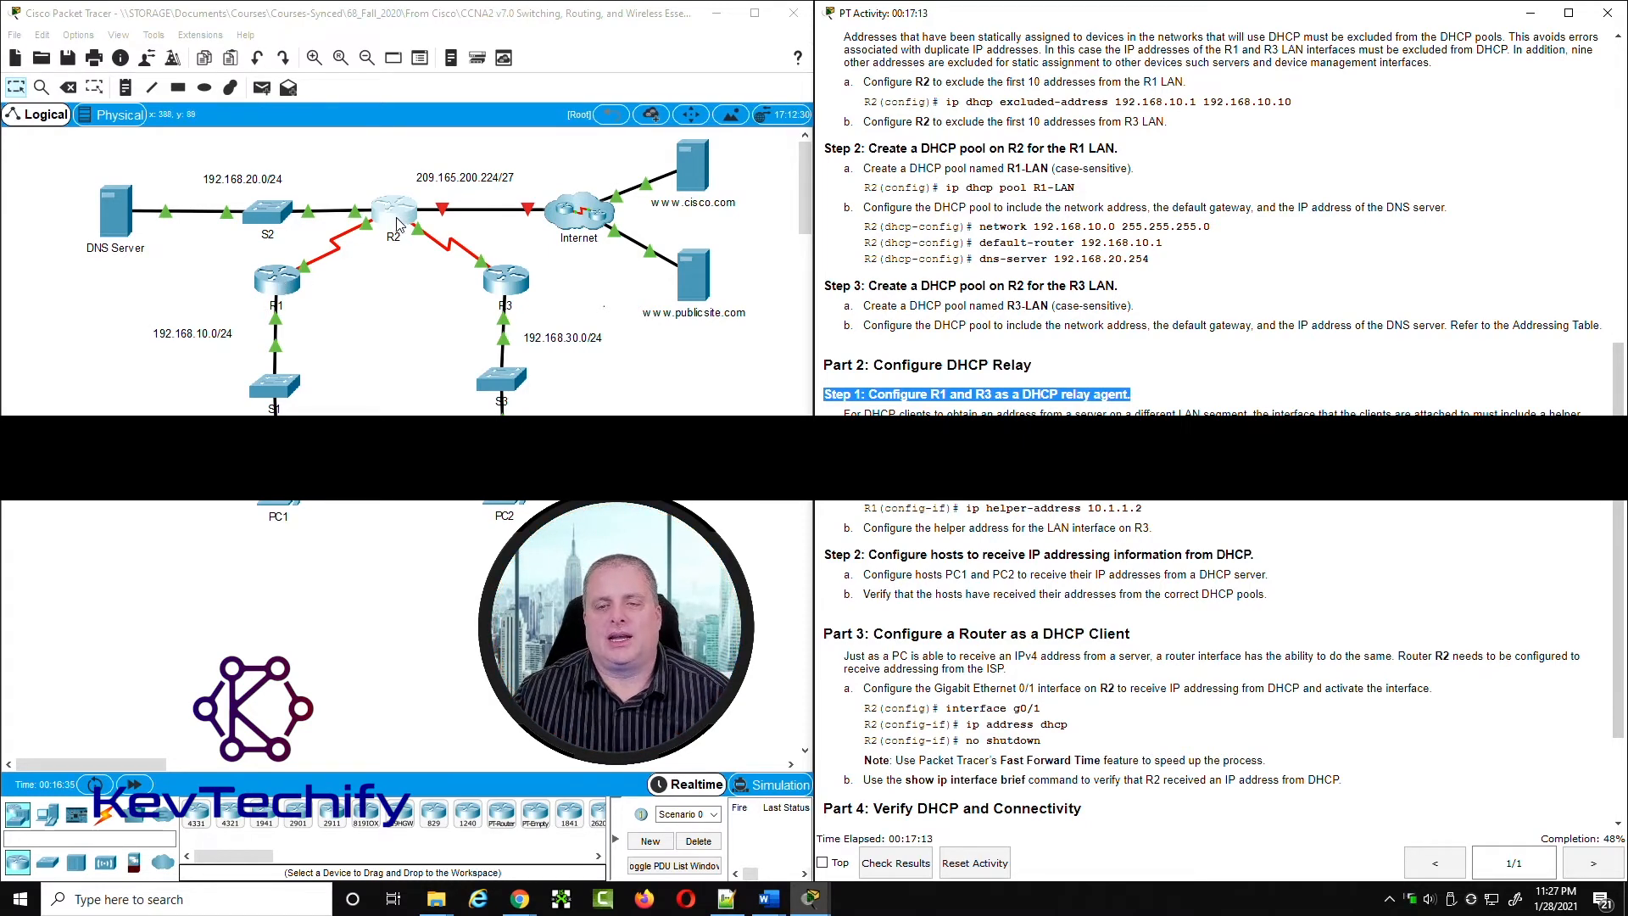
left_click(287, 284)
left_click_drag(853, 253, 181, 31)
left_click_drag(522, 188, 770, 188)
key("Return")
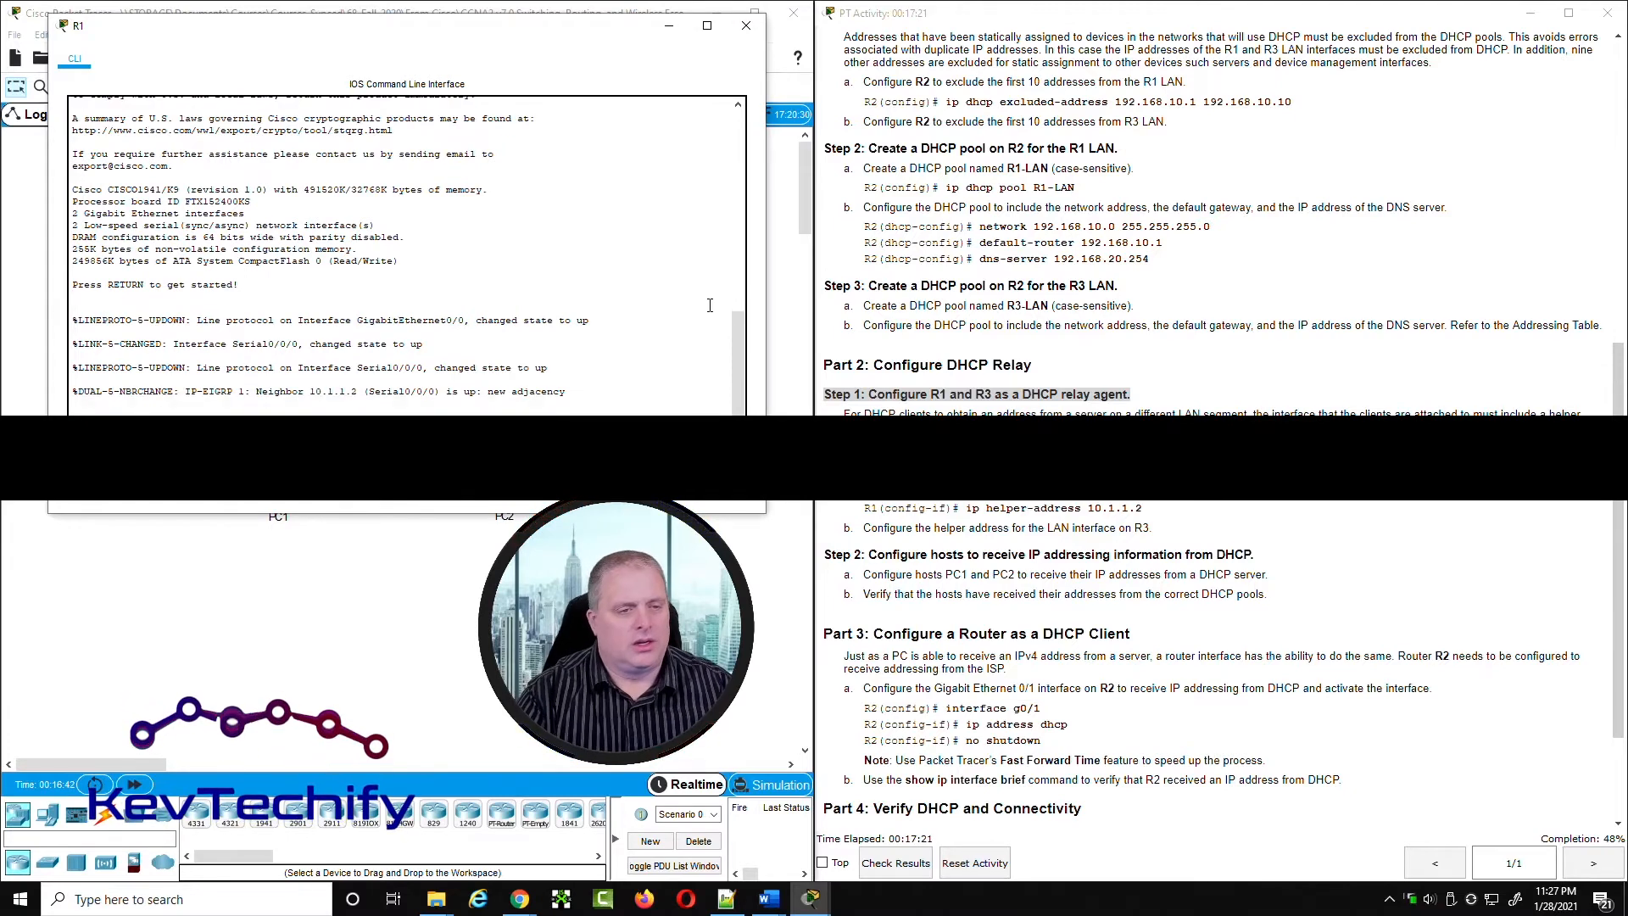
type("en")
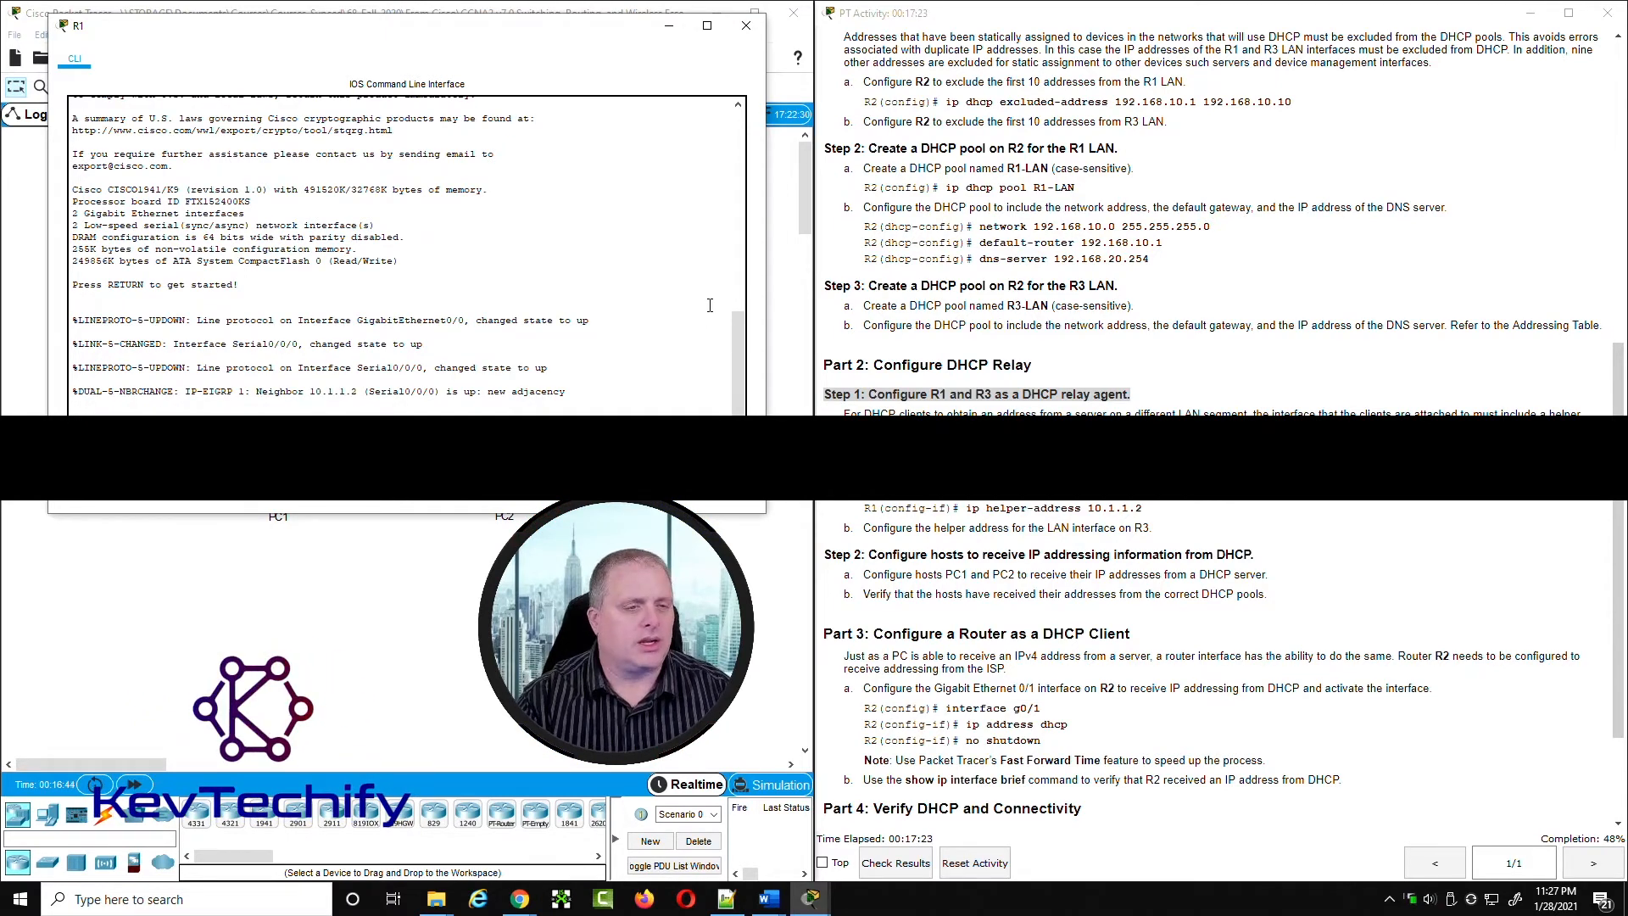
key("Return")
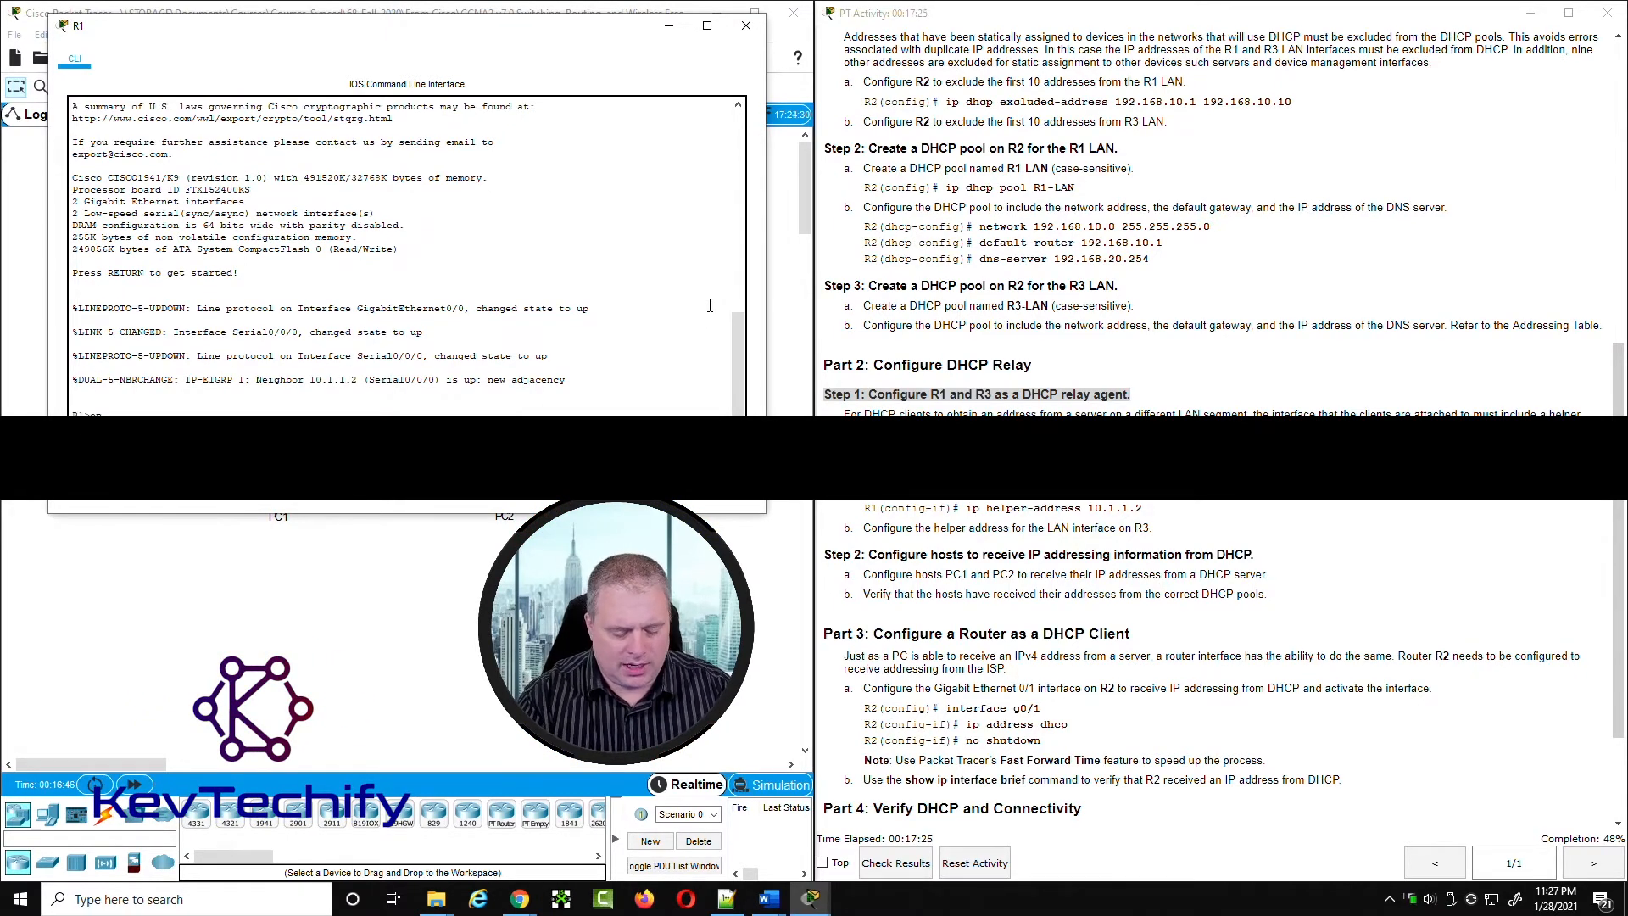
type("conf t")
key("Return")
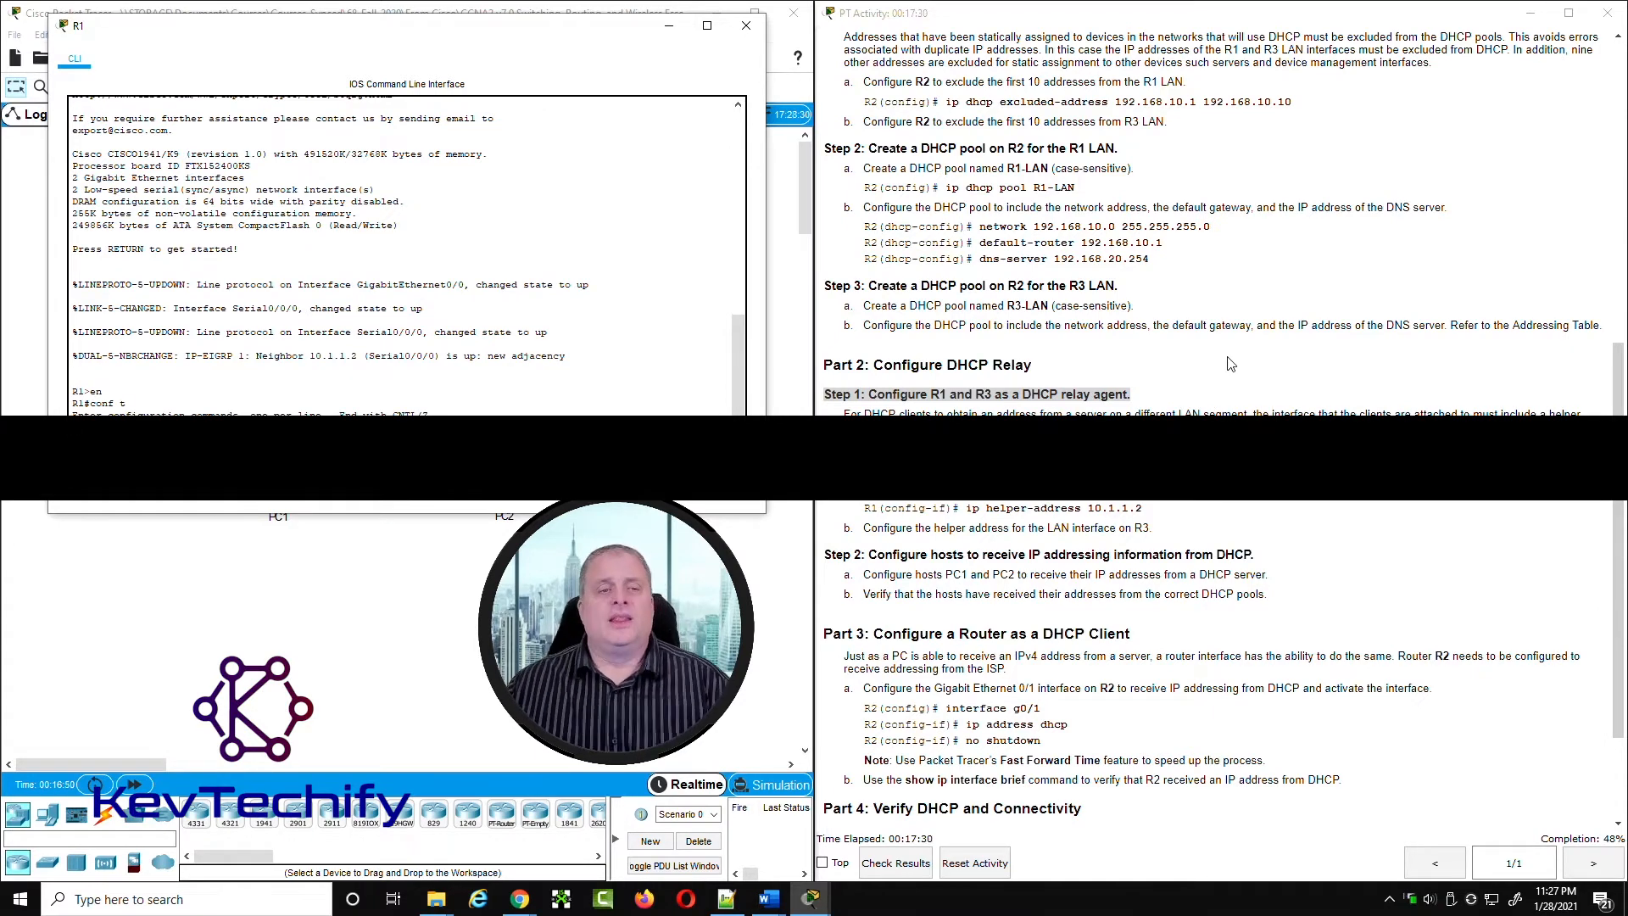
Step: Look up R1's G0/0 LAN interface in the addressing table and move R1's window aside to examine the topology
mouse_move(437, 33)
left_mouse_down()
mouse_move(988, 102)
mouse_move(1203, 162)
mouse_move(435, 63)
left_mouse_up()
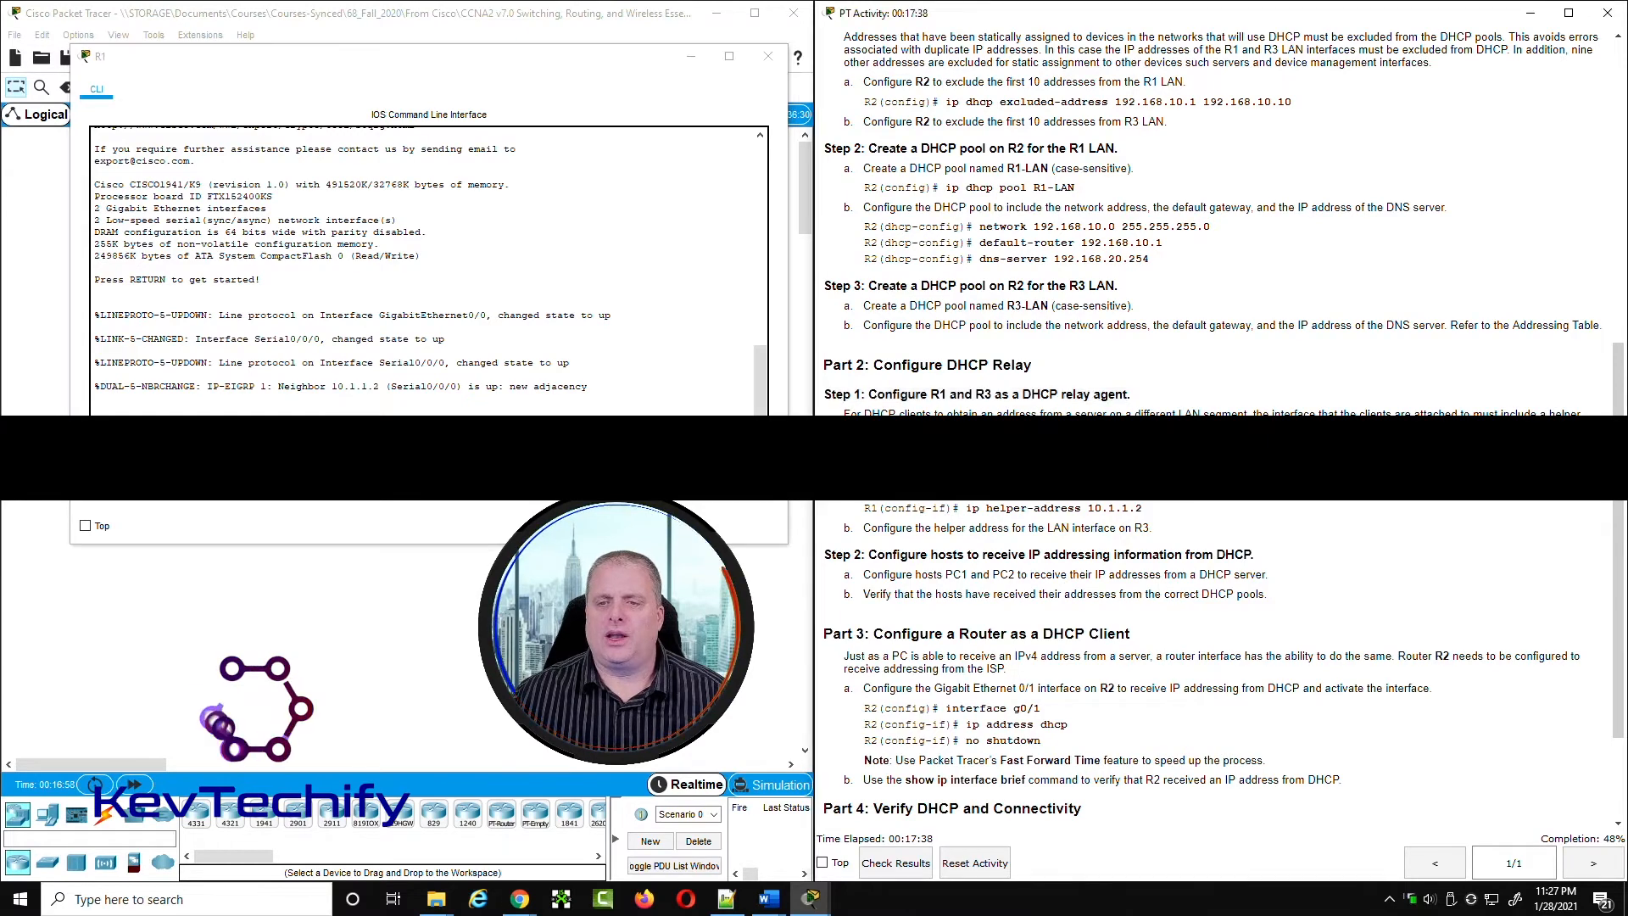
scroll(1213, 636, "up", 5)
scroll(1213, 636, "up", 3)
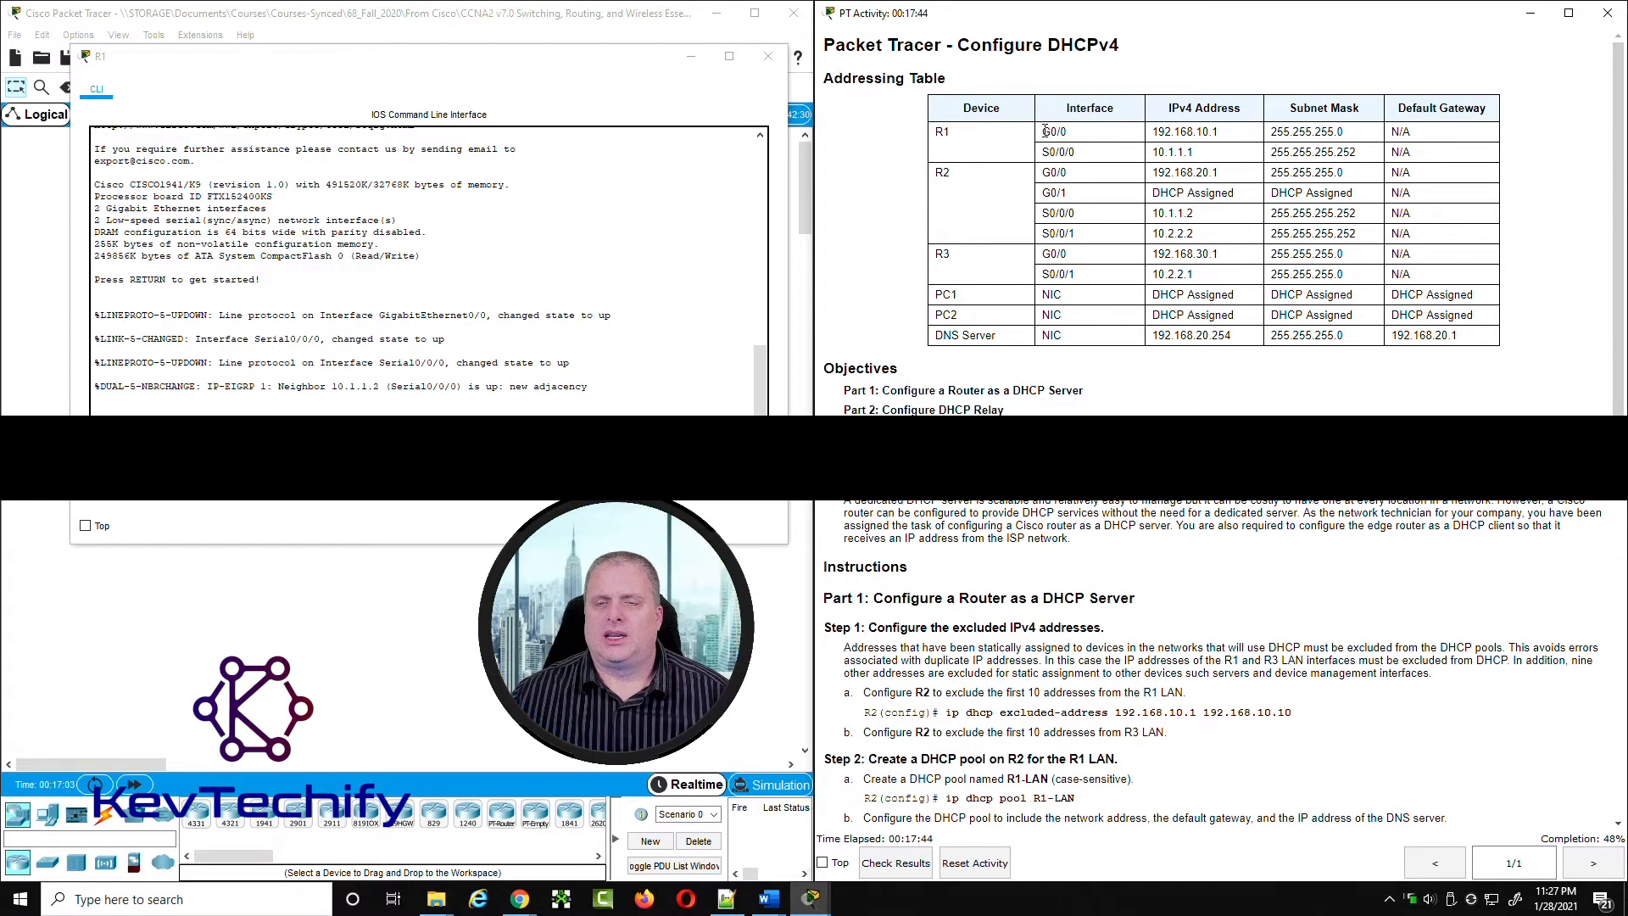
mouse_move(1072, 130)
left_mouse_down()
mouse_move(1228, 128)
mouse_move(1082, 129)
left_mouse_up()
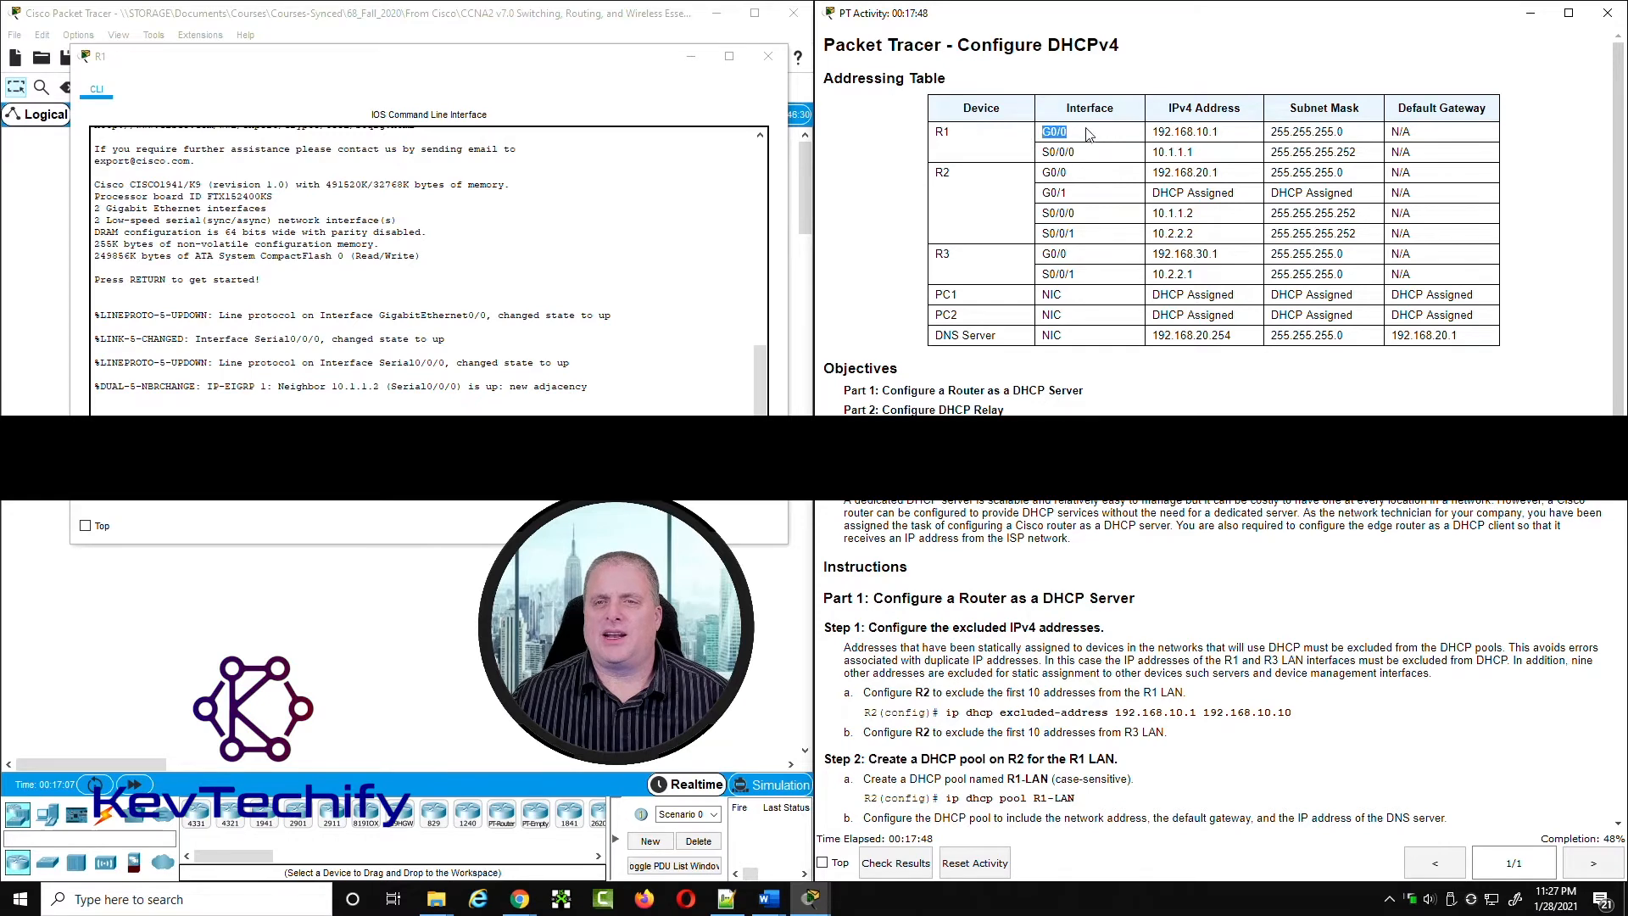
left_click_drag(570, 69, 1341, 49)
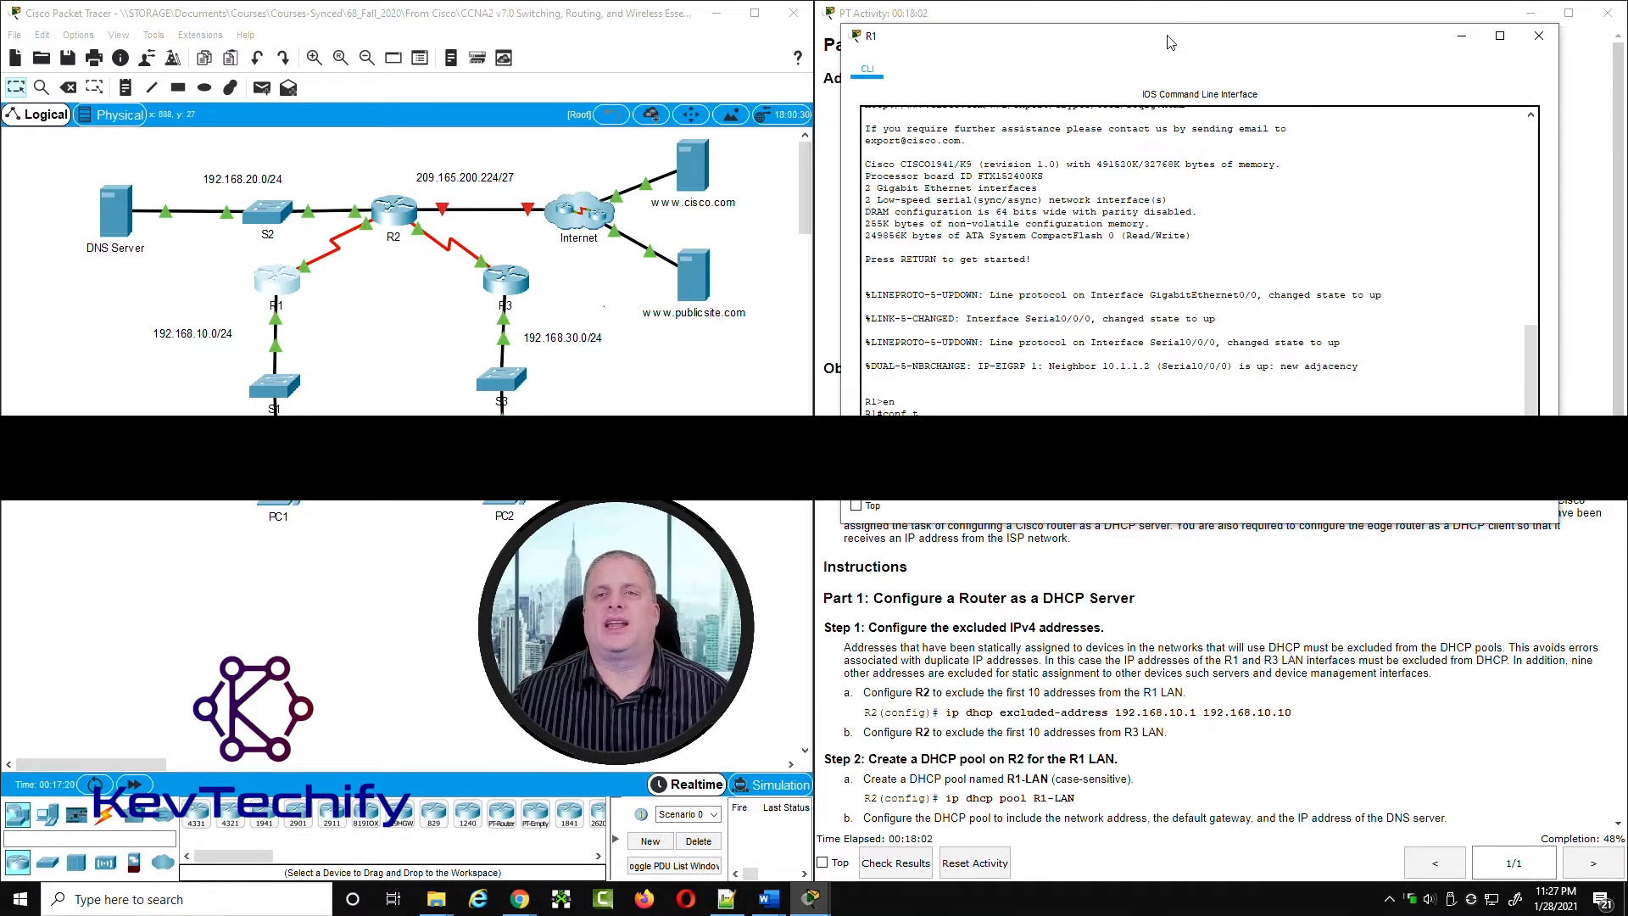
Step: Enter interface configuration mode for g0/0 on R1 and read the helper-address instructions for its LAN interface
left_click_drag(1177, 47, 390, 48)
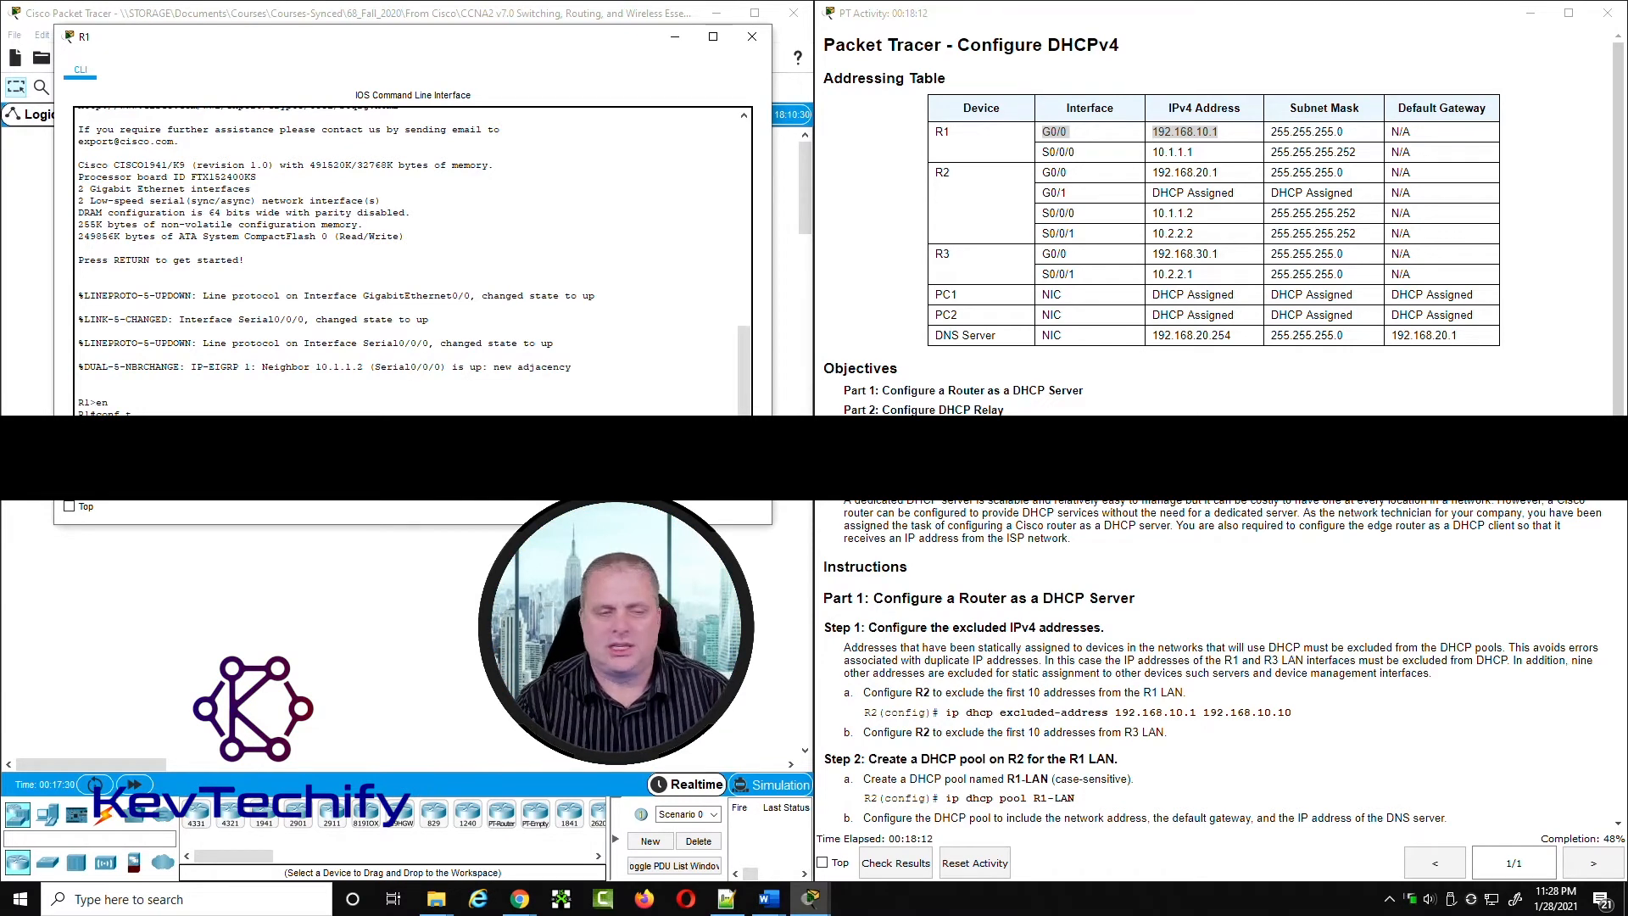
key("Return")
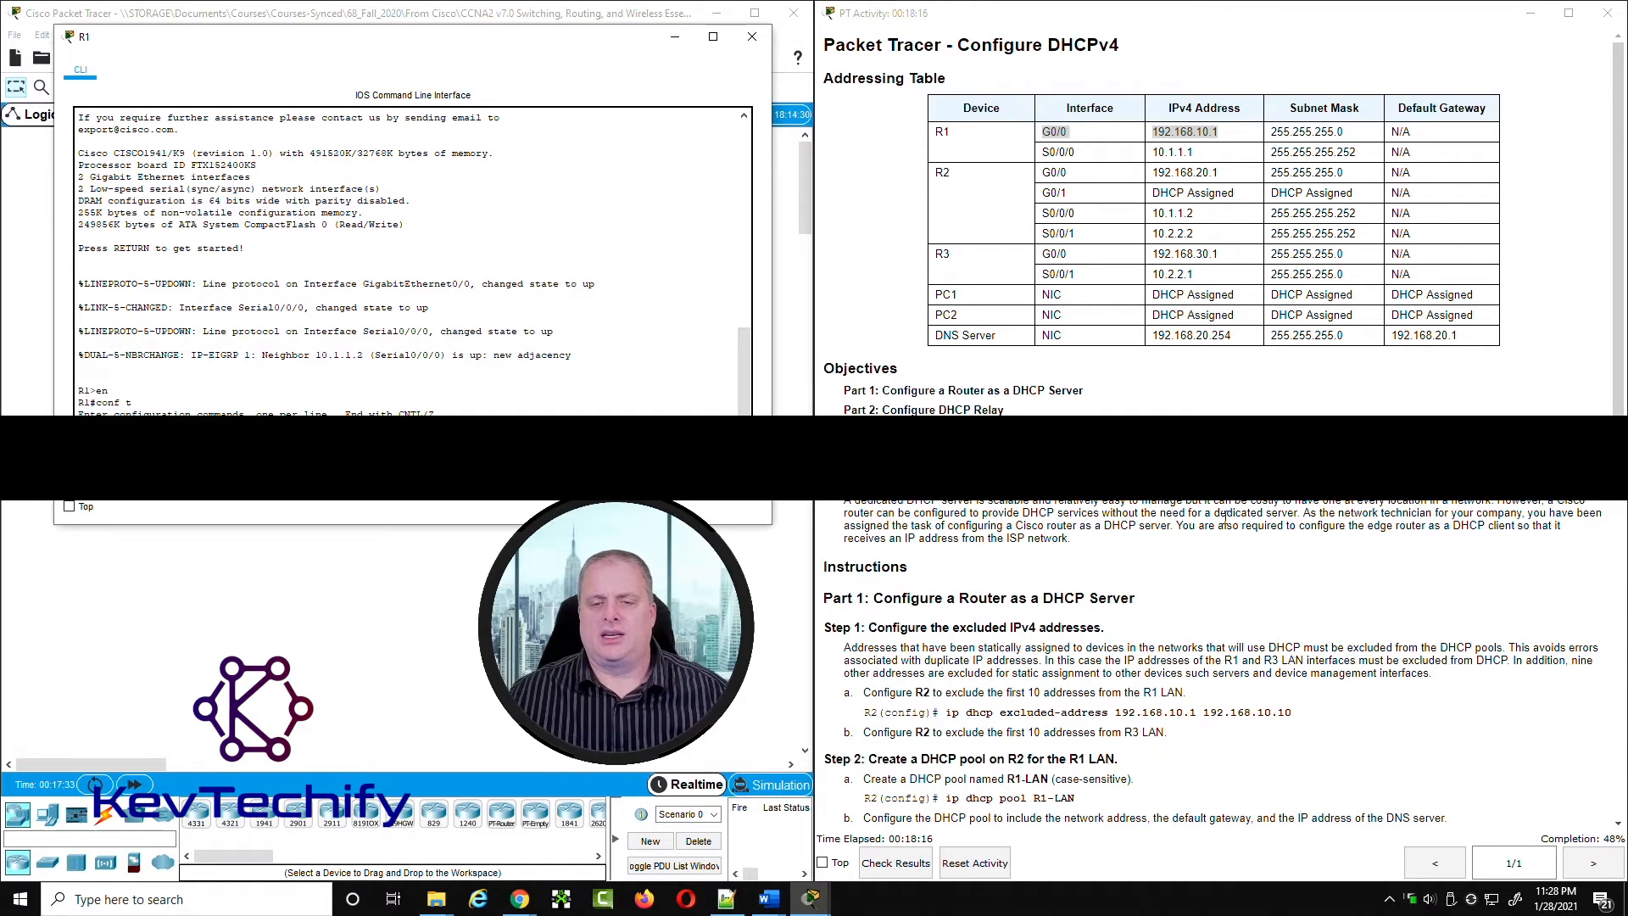
scroll(1223, 520, "down", 5)
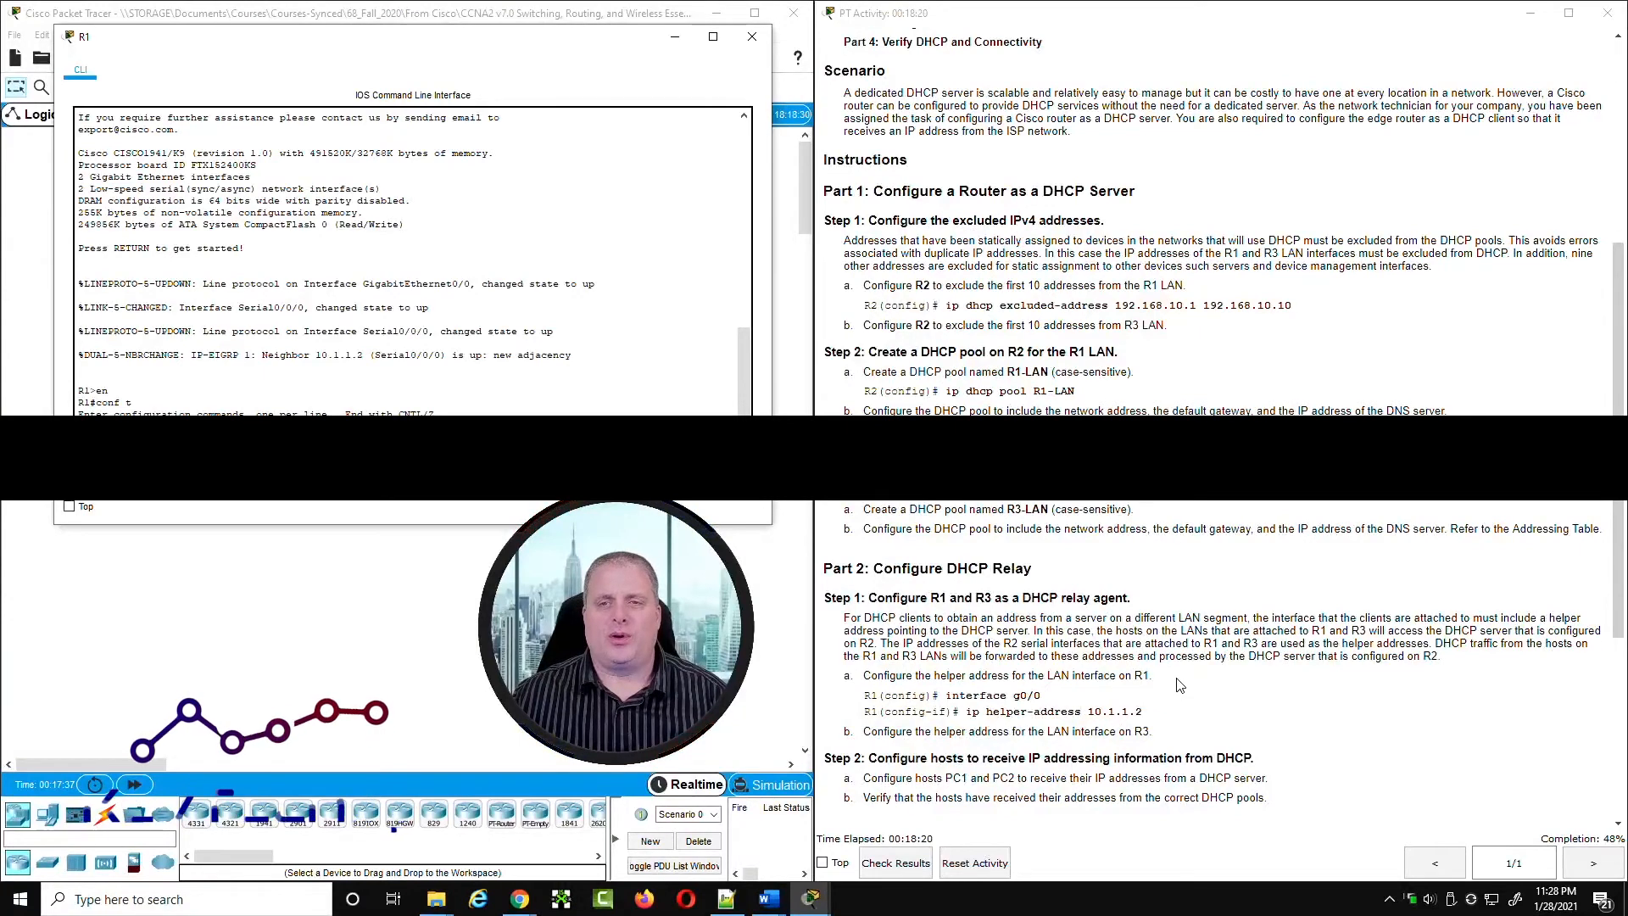
scroll(1175, 690, "up", 6)
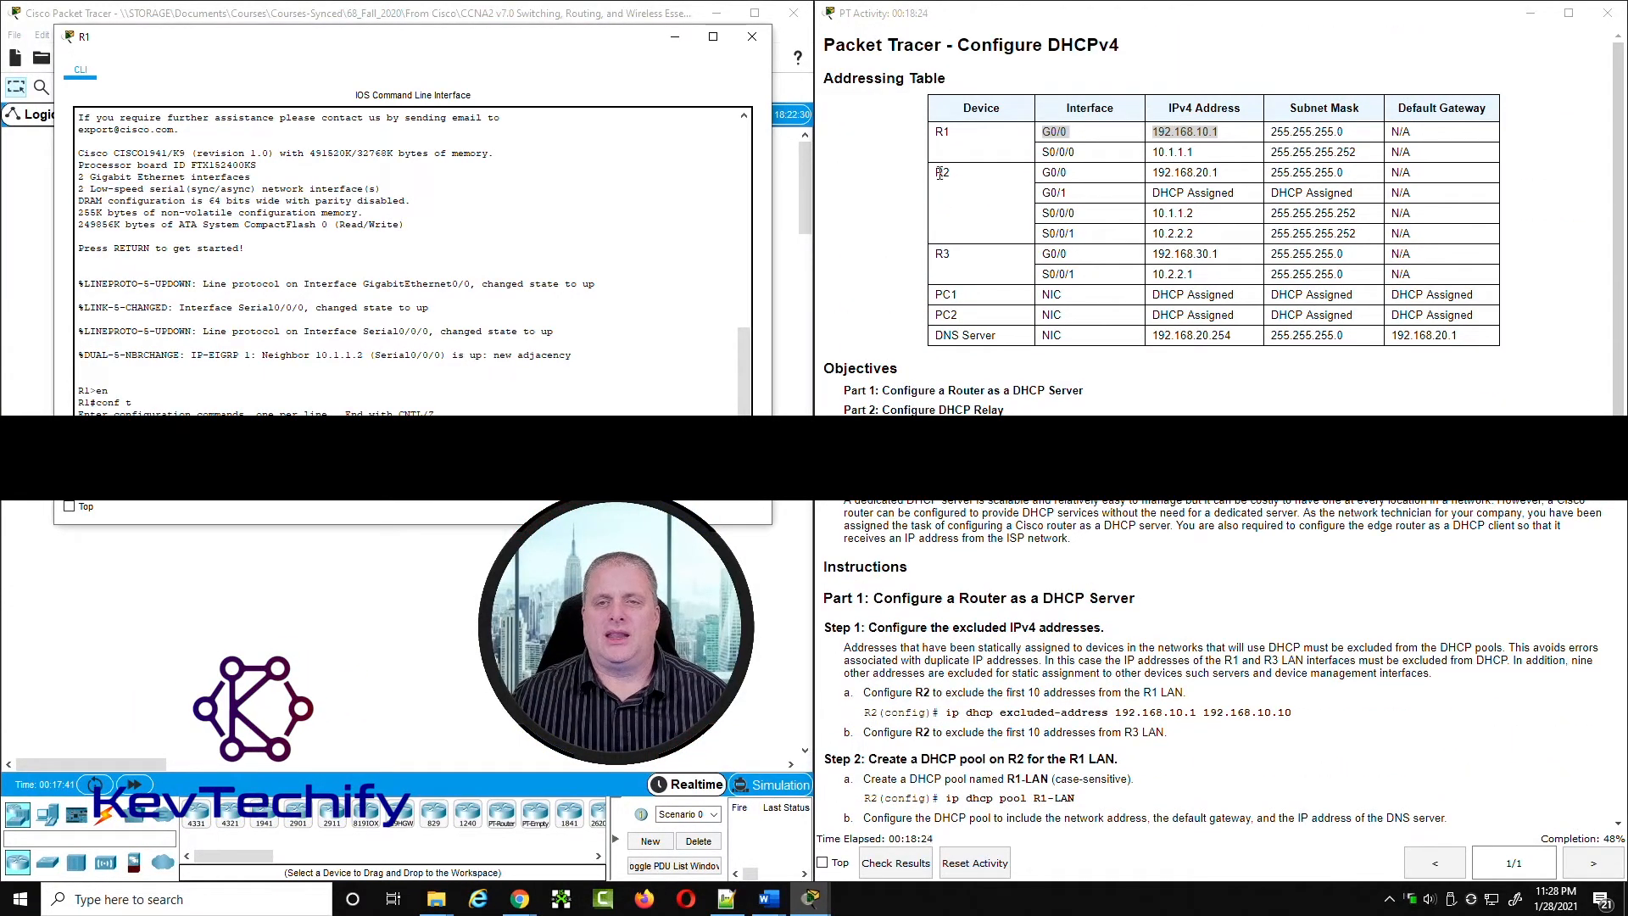
Step: Look up R2's S0/0/0 and S0/0/1 addresses in the addressing table and compare them with the relay instructions
left_click_drag(940, 170, 1226, 175)
left_click_drag(1046, 215, 1281, 218)
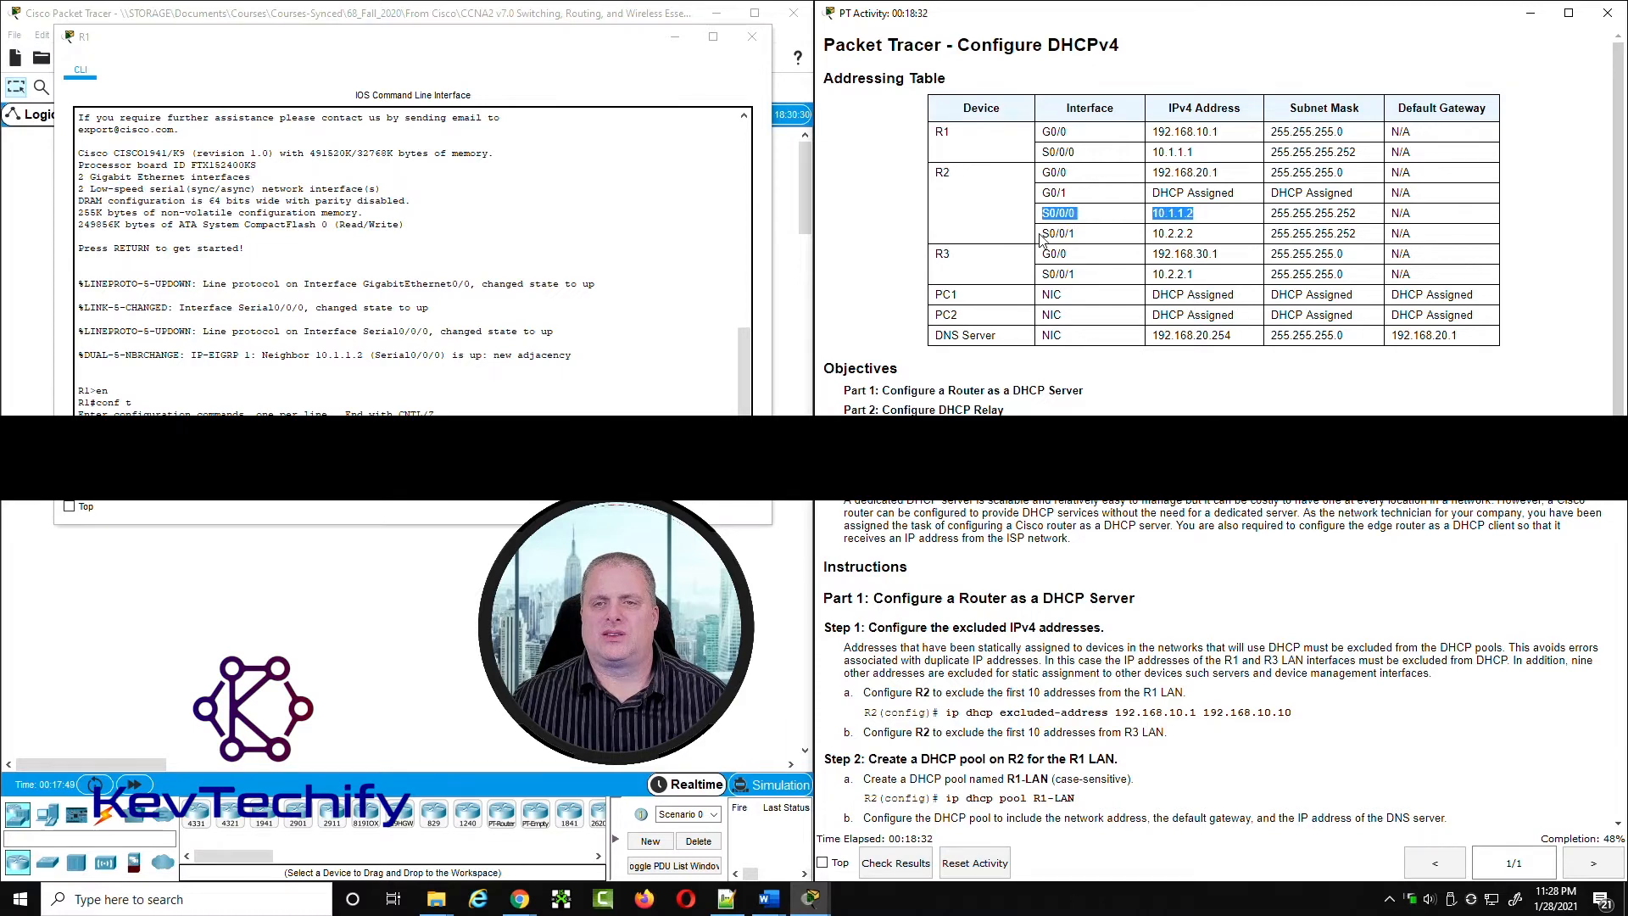
left_click_drag(1044, 234, 1221, 236)
scroll(1175, 706, "down", 5)
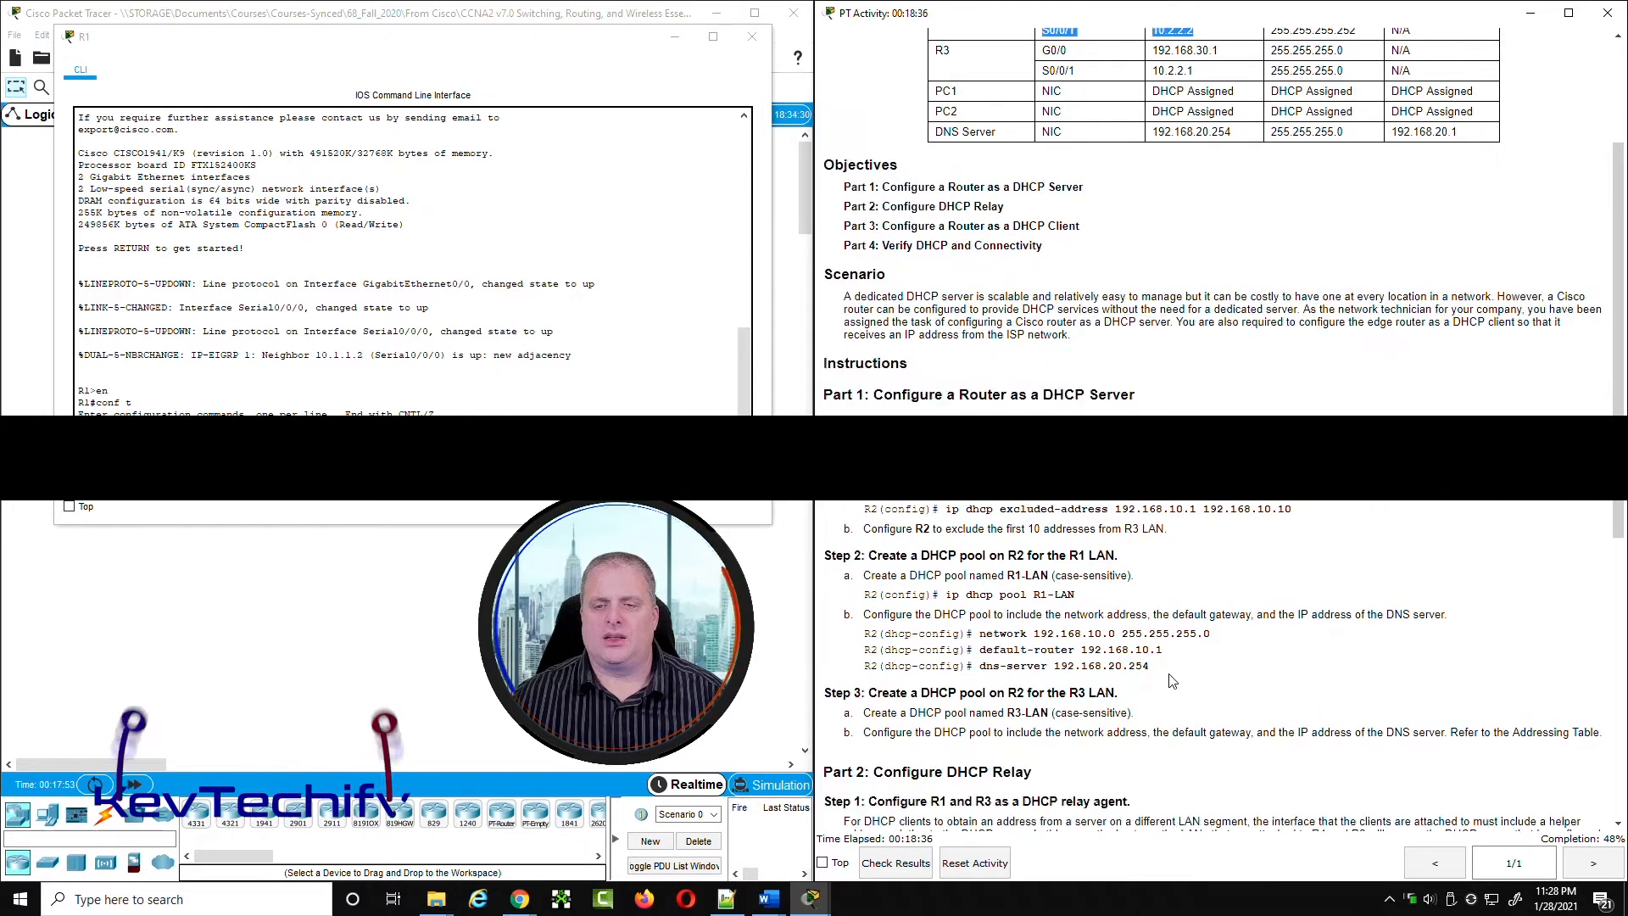
scroll(1175, 706, "down", 1)
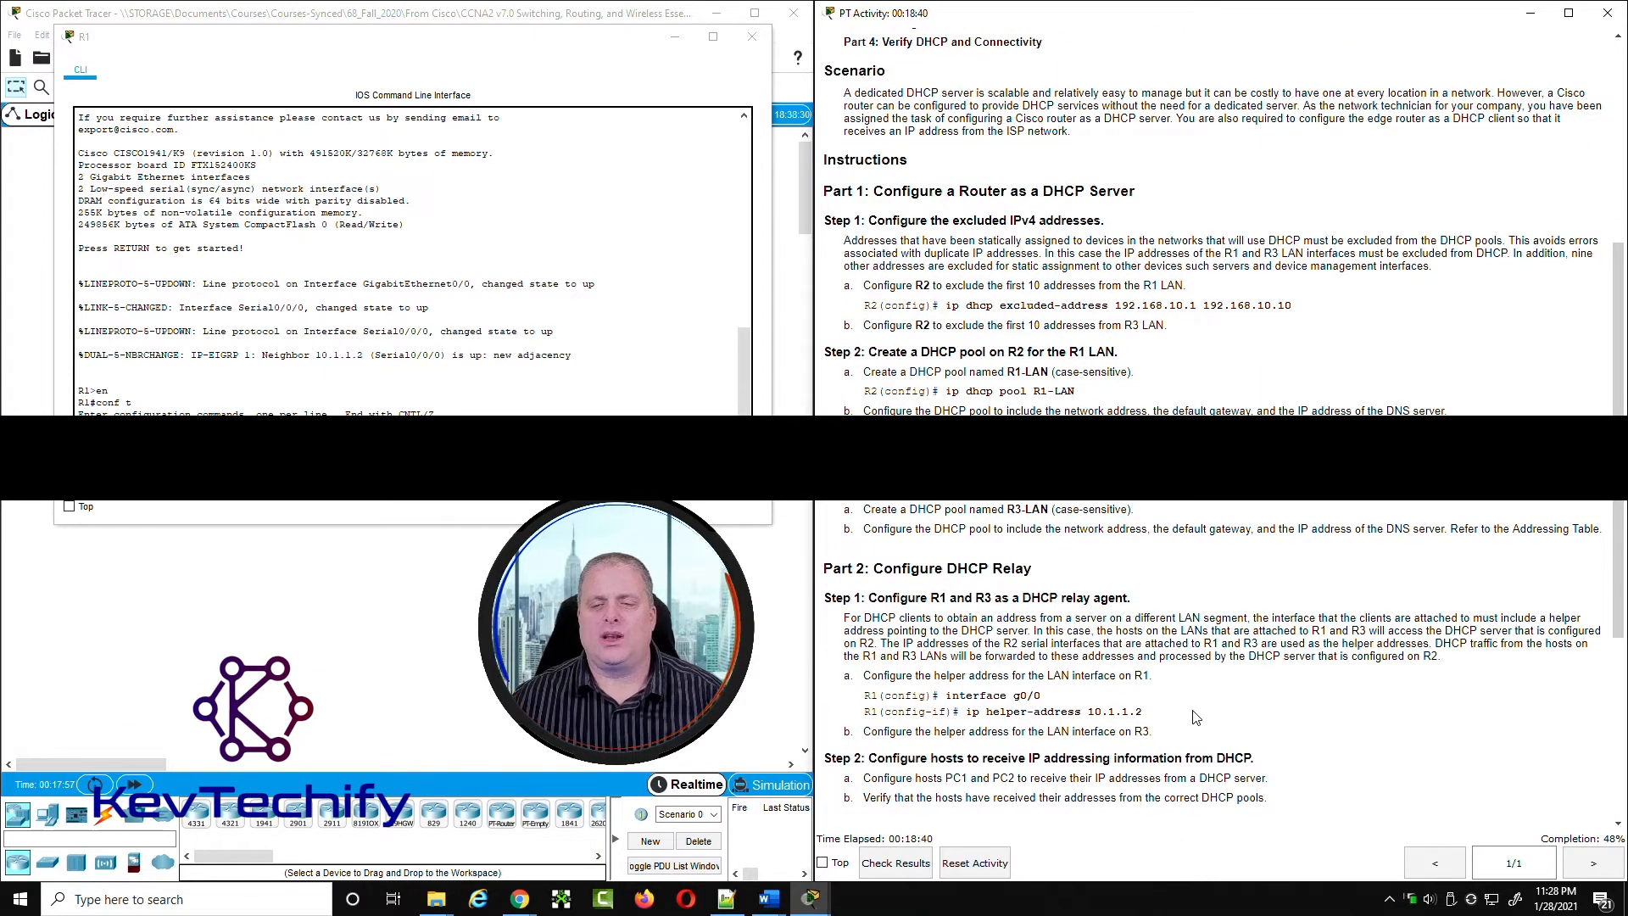
scroll(1202, 713, "up", 3)
scroll(1188, 712, "down", 3)
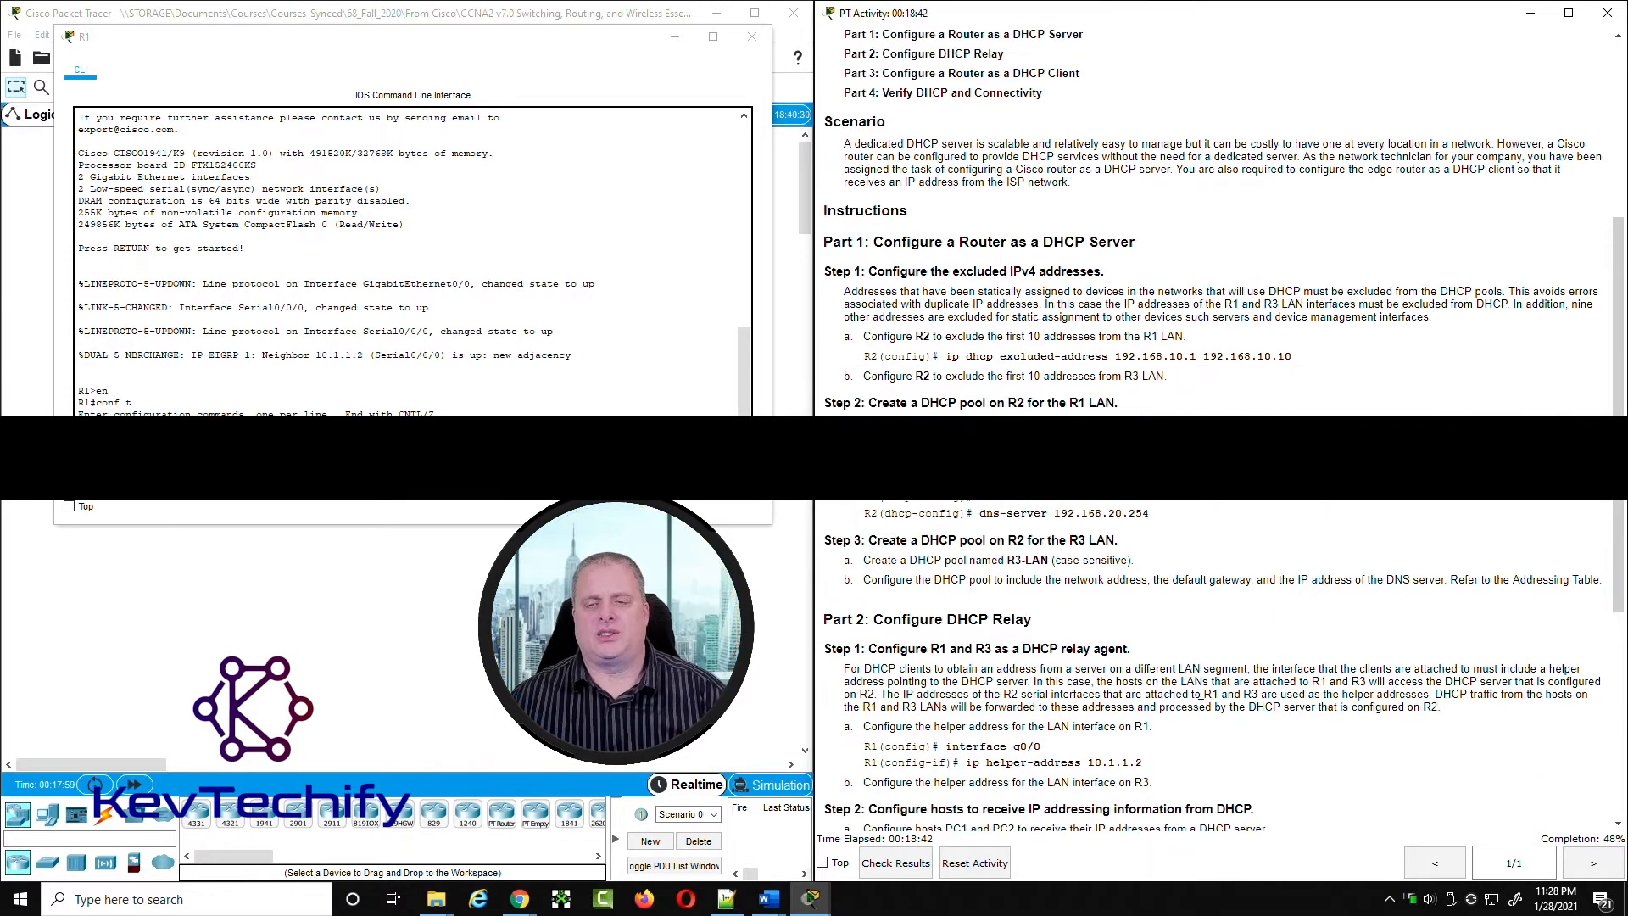
Step: Set the ip helper-address on R1's g0/0 interface to R2's S0/0/0 address, 10.1.1.2, checking the addressing table and topology
left_click(475, 448)
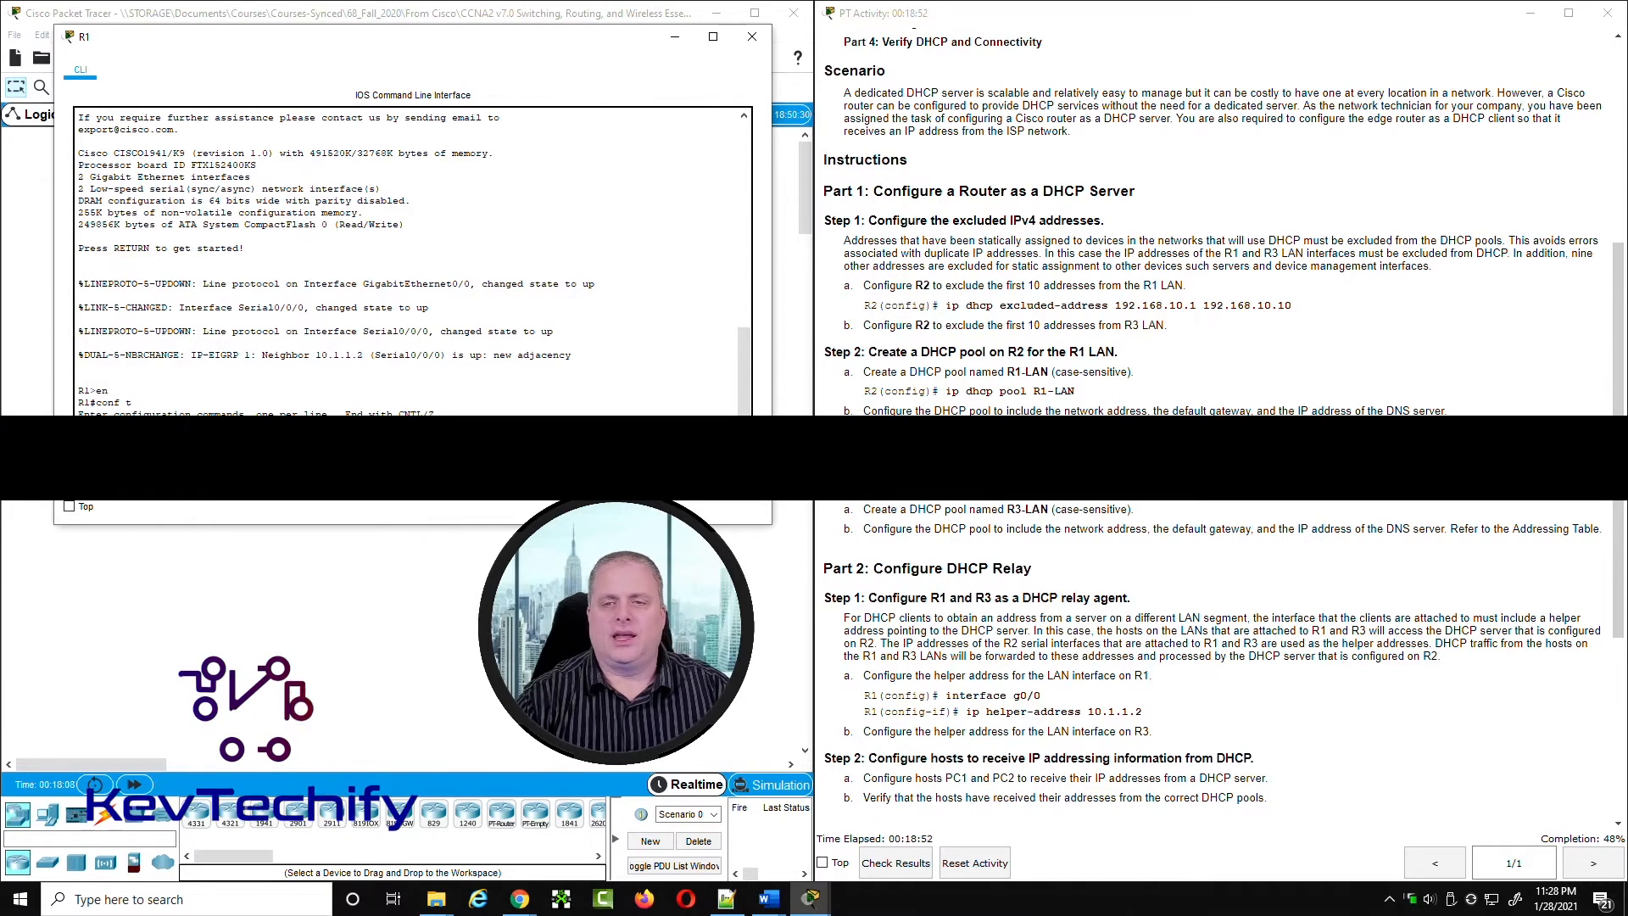
scroll(607, 178, "up", 6)
scroll(509, 229, "down", 6)
scroll(1355, 352, "up", 4)
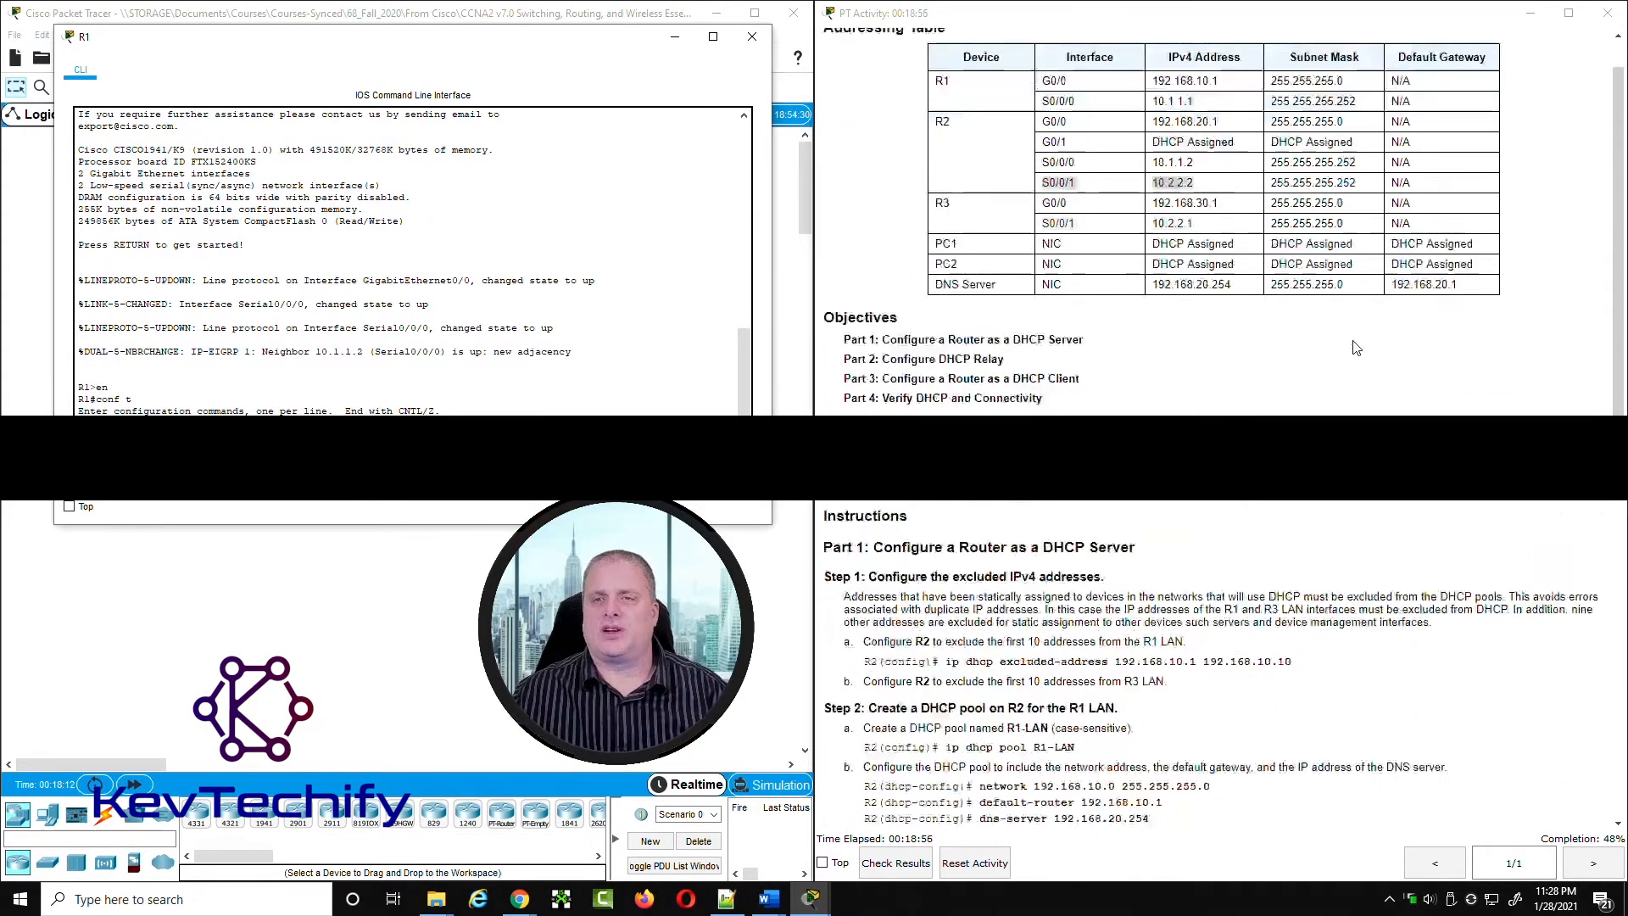
left_click_drag(1156, 163, 1222, 164)
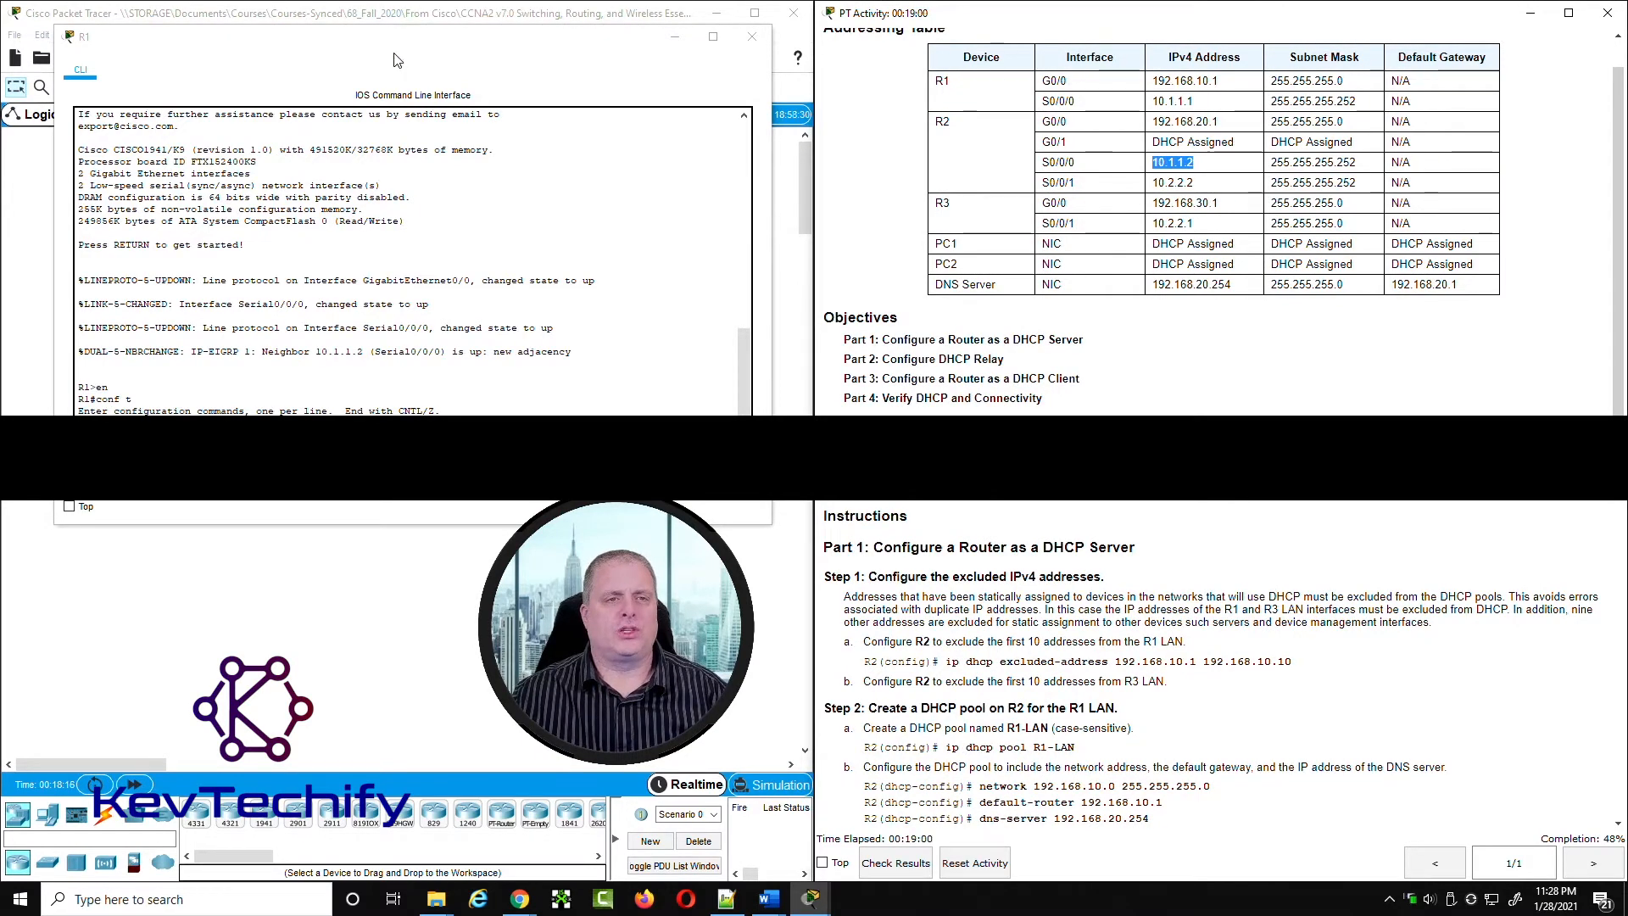
left_click_drag(399, 37, 1158, 52)
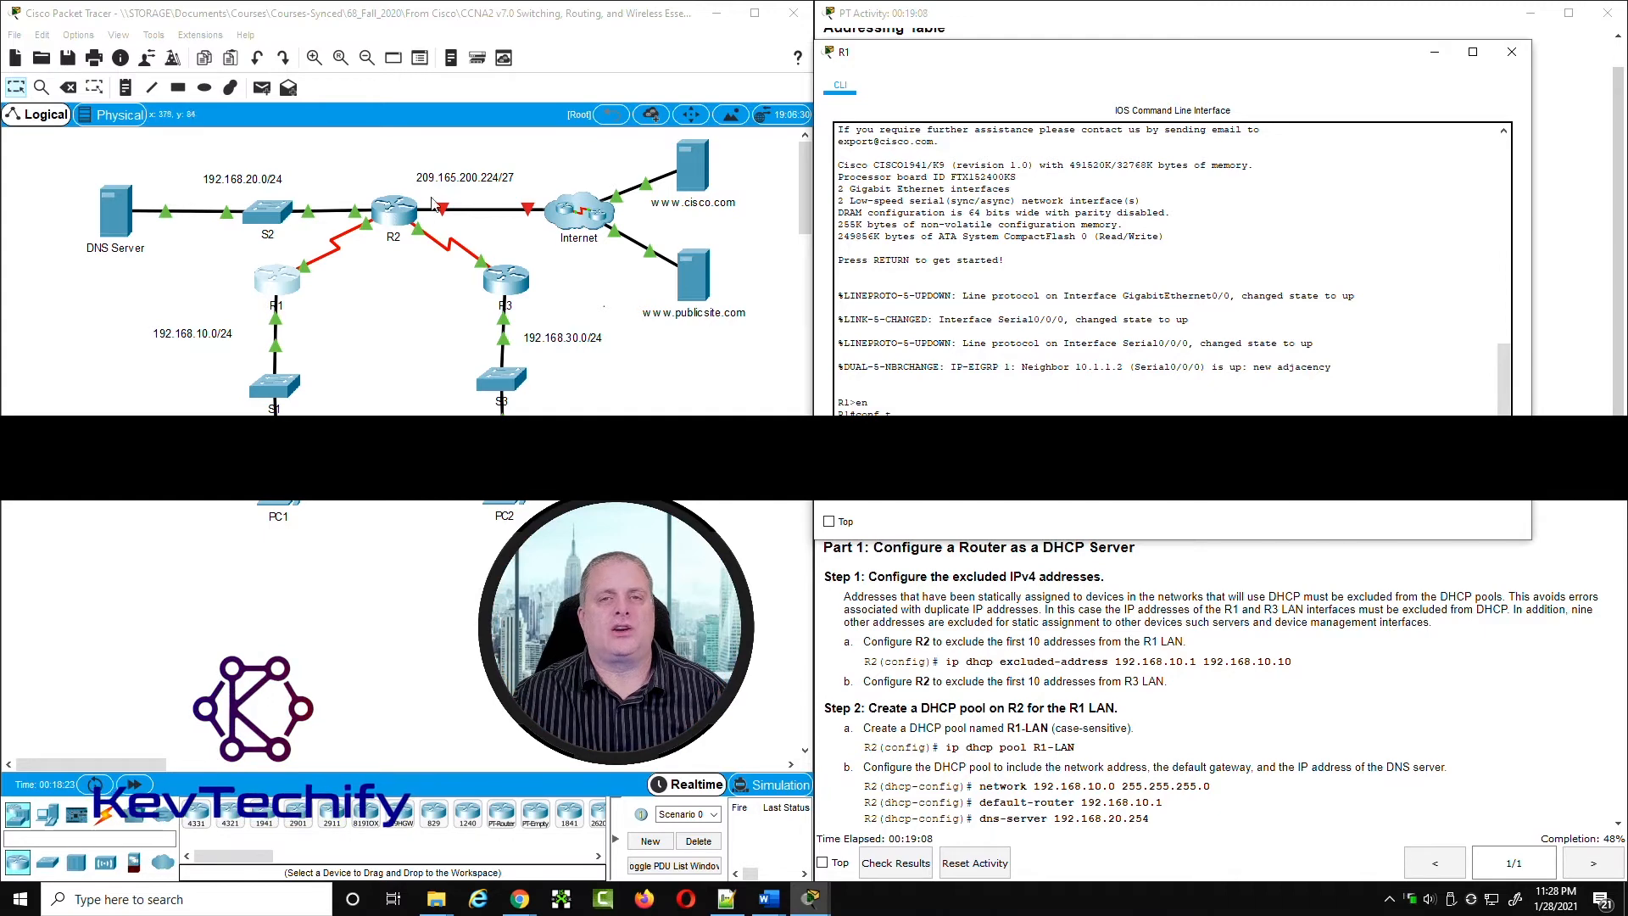
left_click_drag(1106, 66, 361, 62)
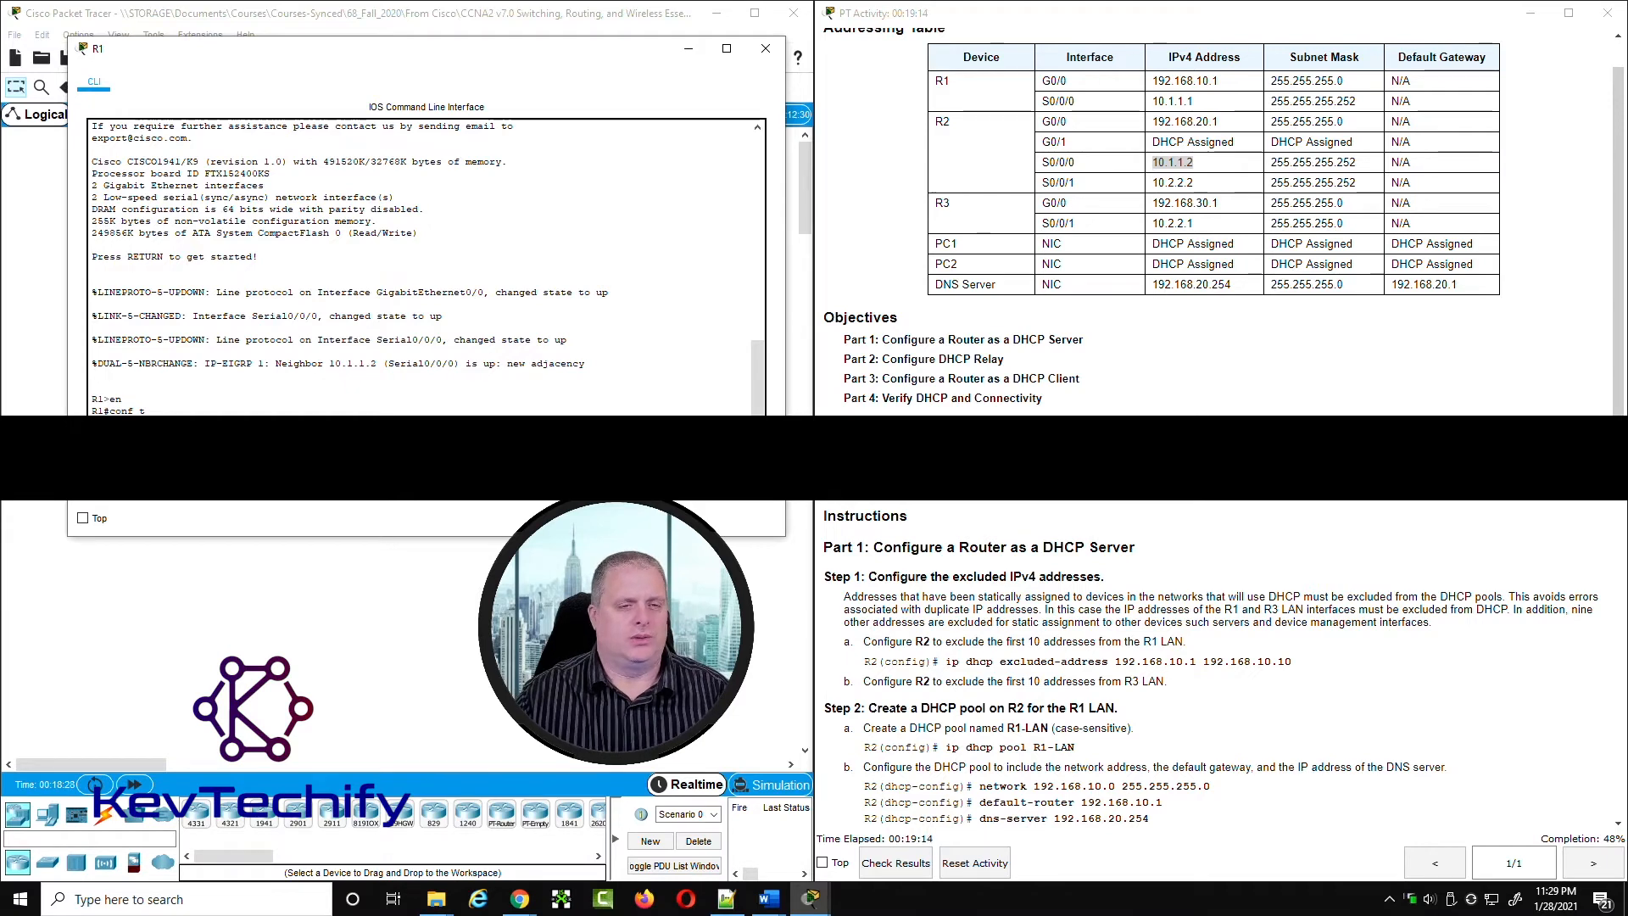
key("Return")
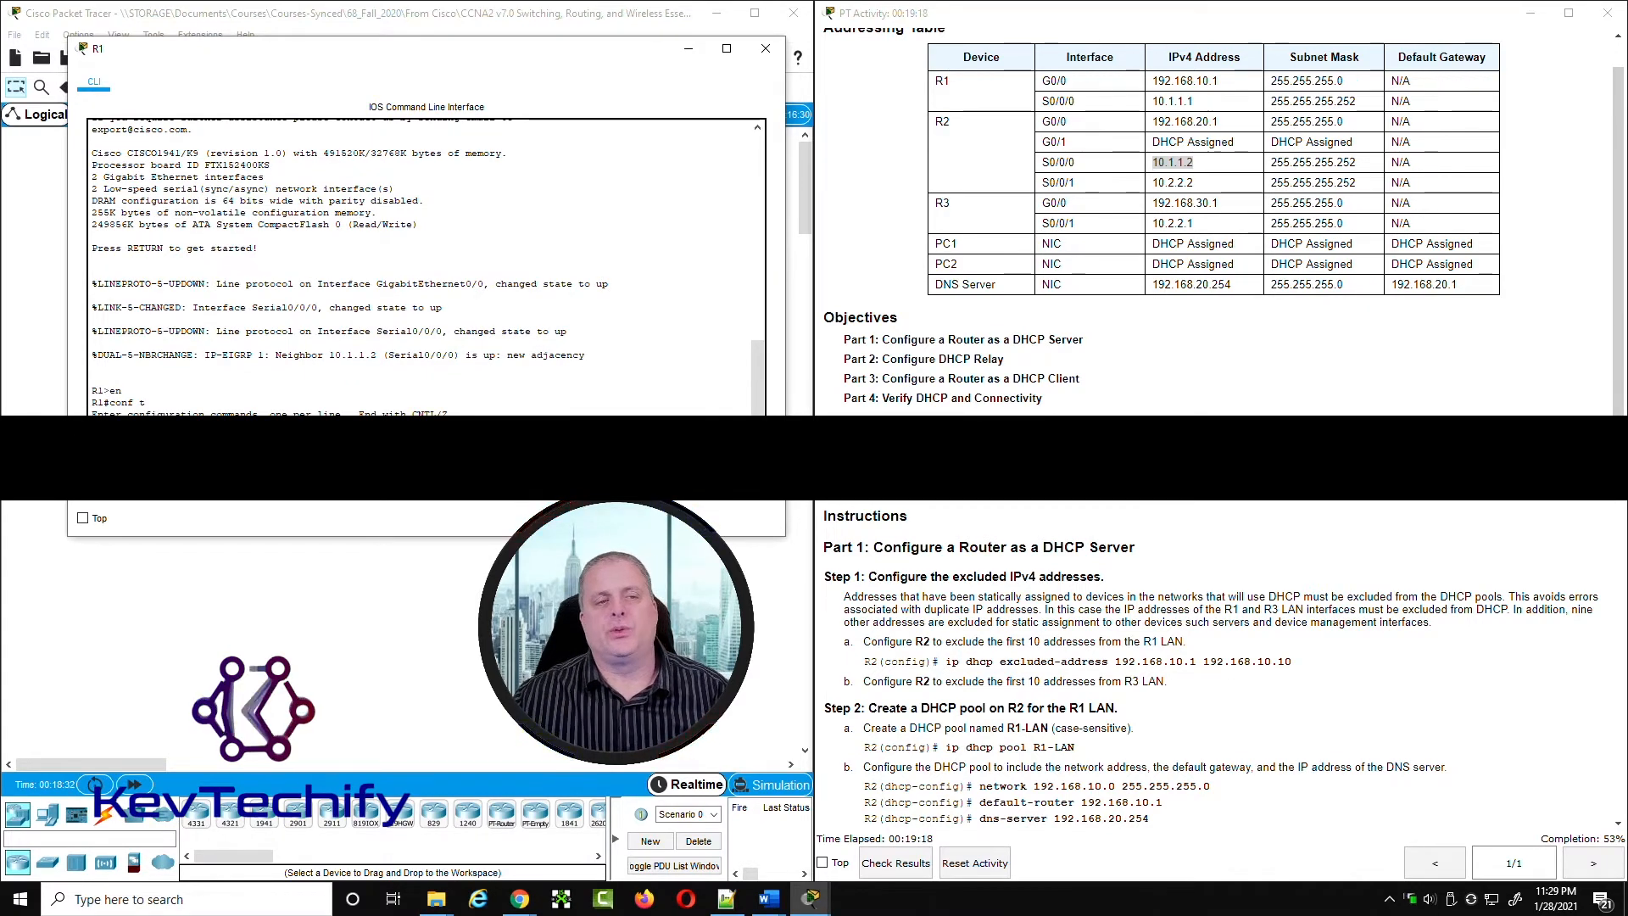
Step: Read the relay instructions covering the helper addresses for the LAN interfaces on R1 and R3
scroll(1182, 658, "down", 5)
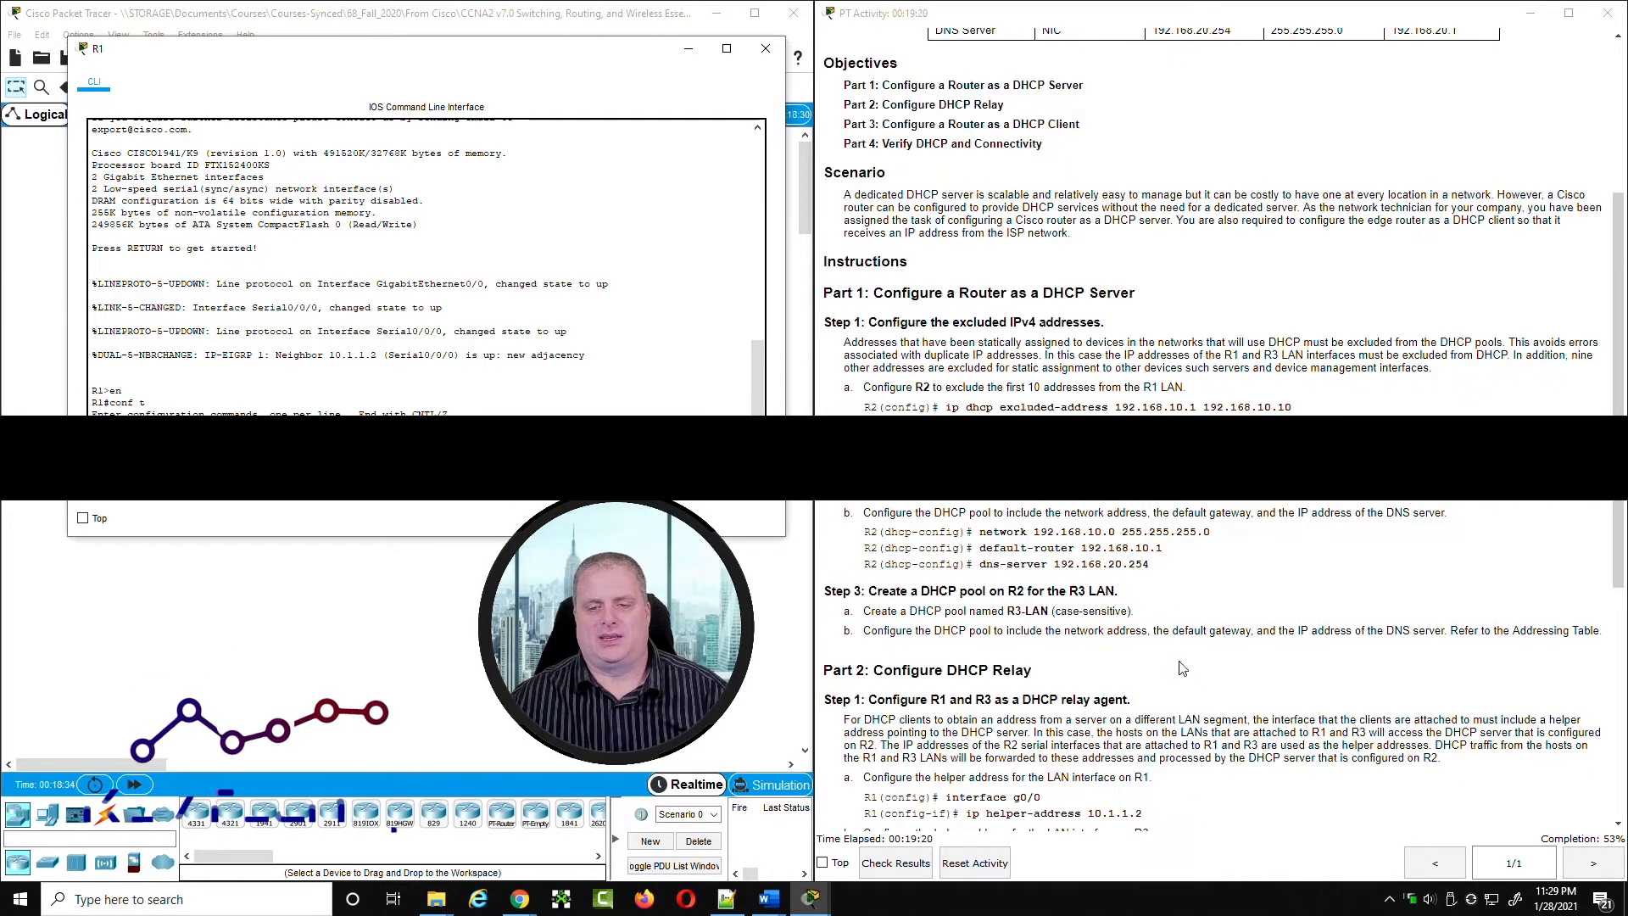
left_click(969, 569)
left_click_drag(968, 570, 1146, 572)
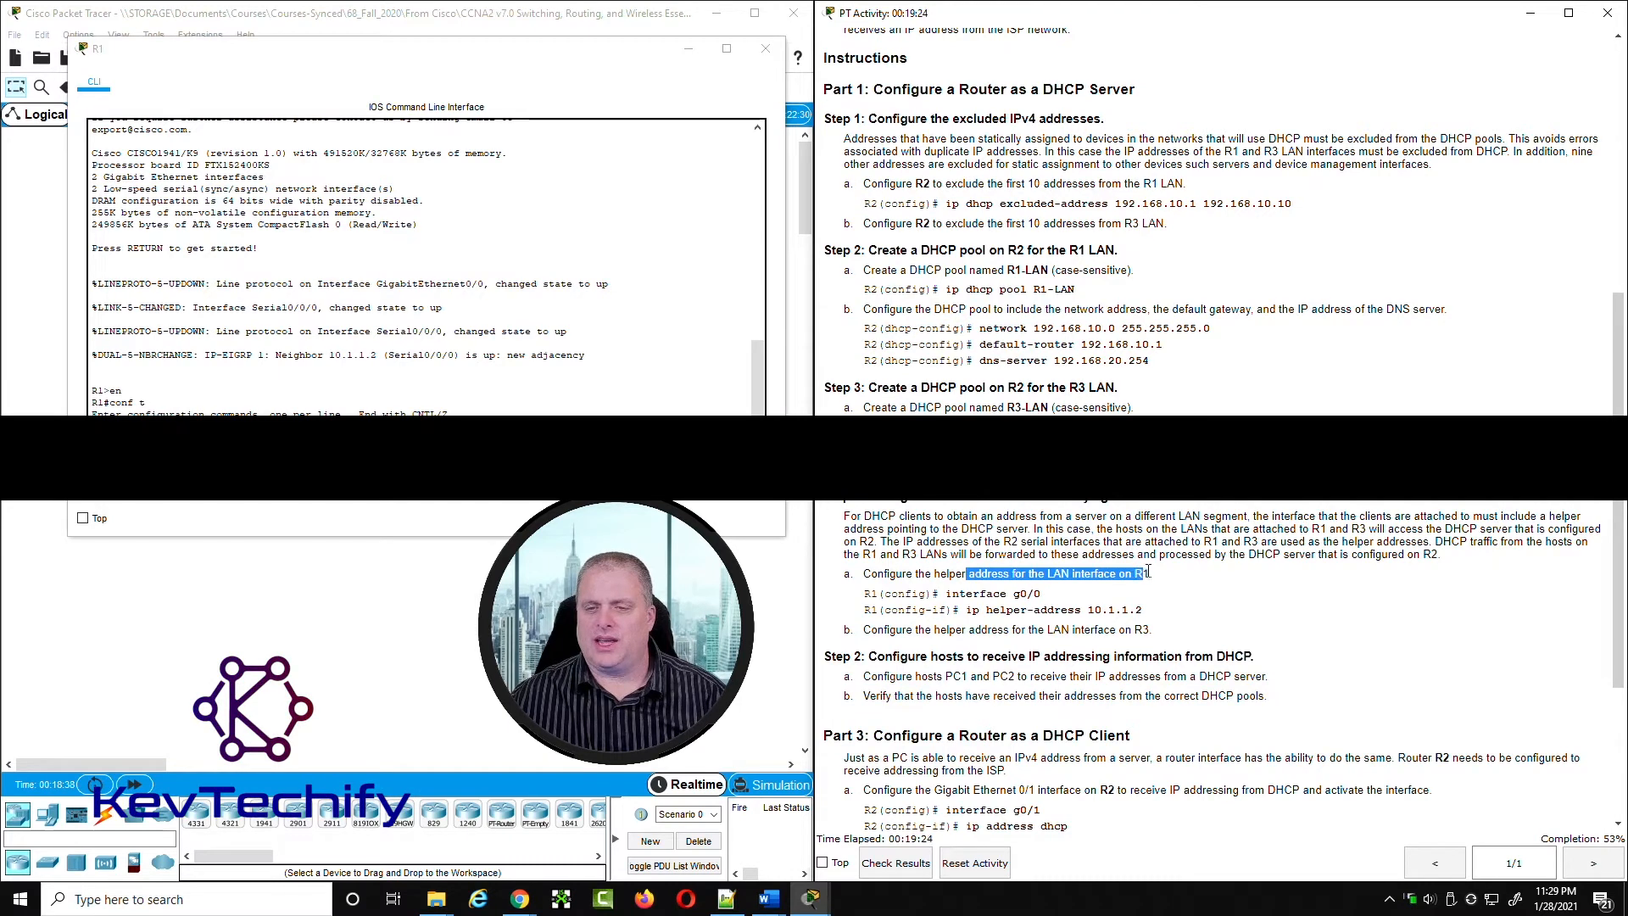
left_click_drag(940, 633, 1123, 635)
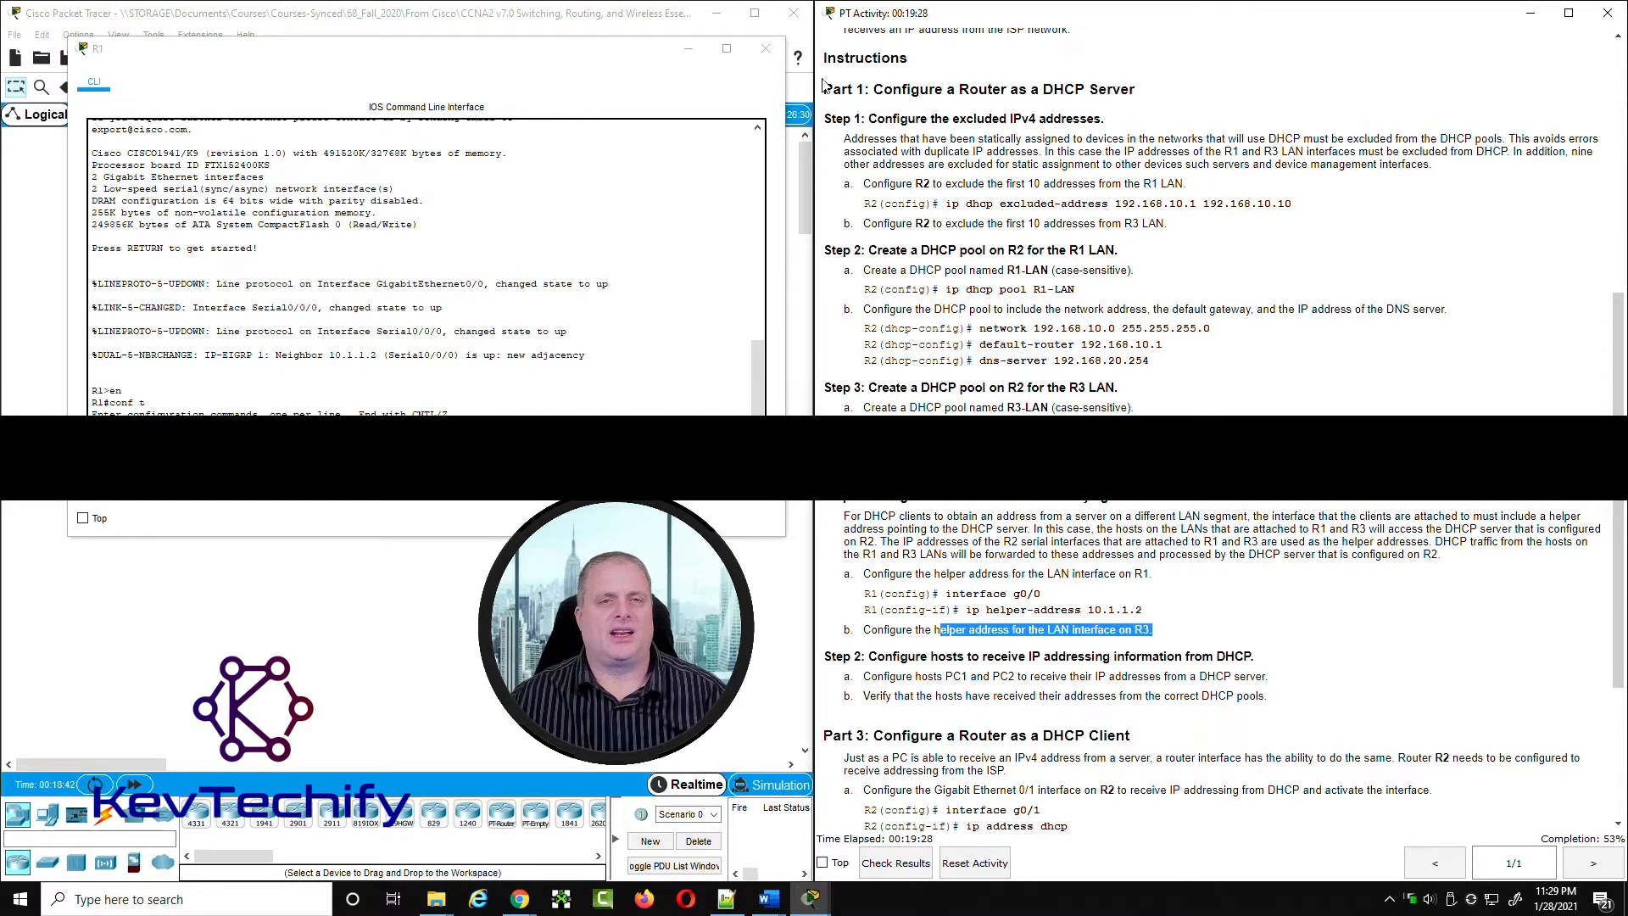
Step: Minimize R1's window, open R3's CLI beside the instructions, and enter global configuration mode on R3
left_click(686, 53)
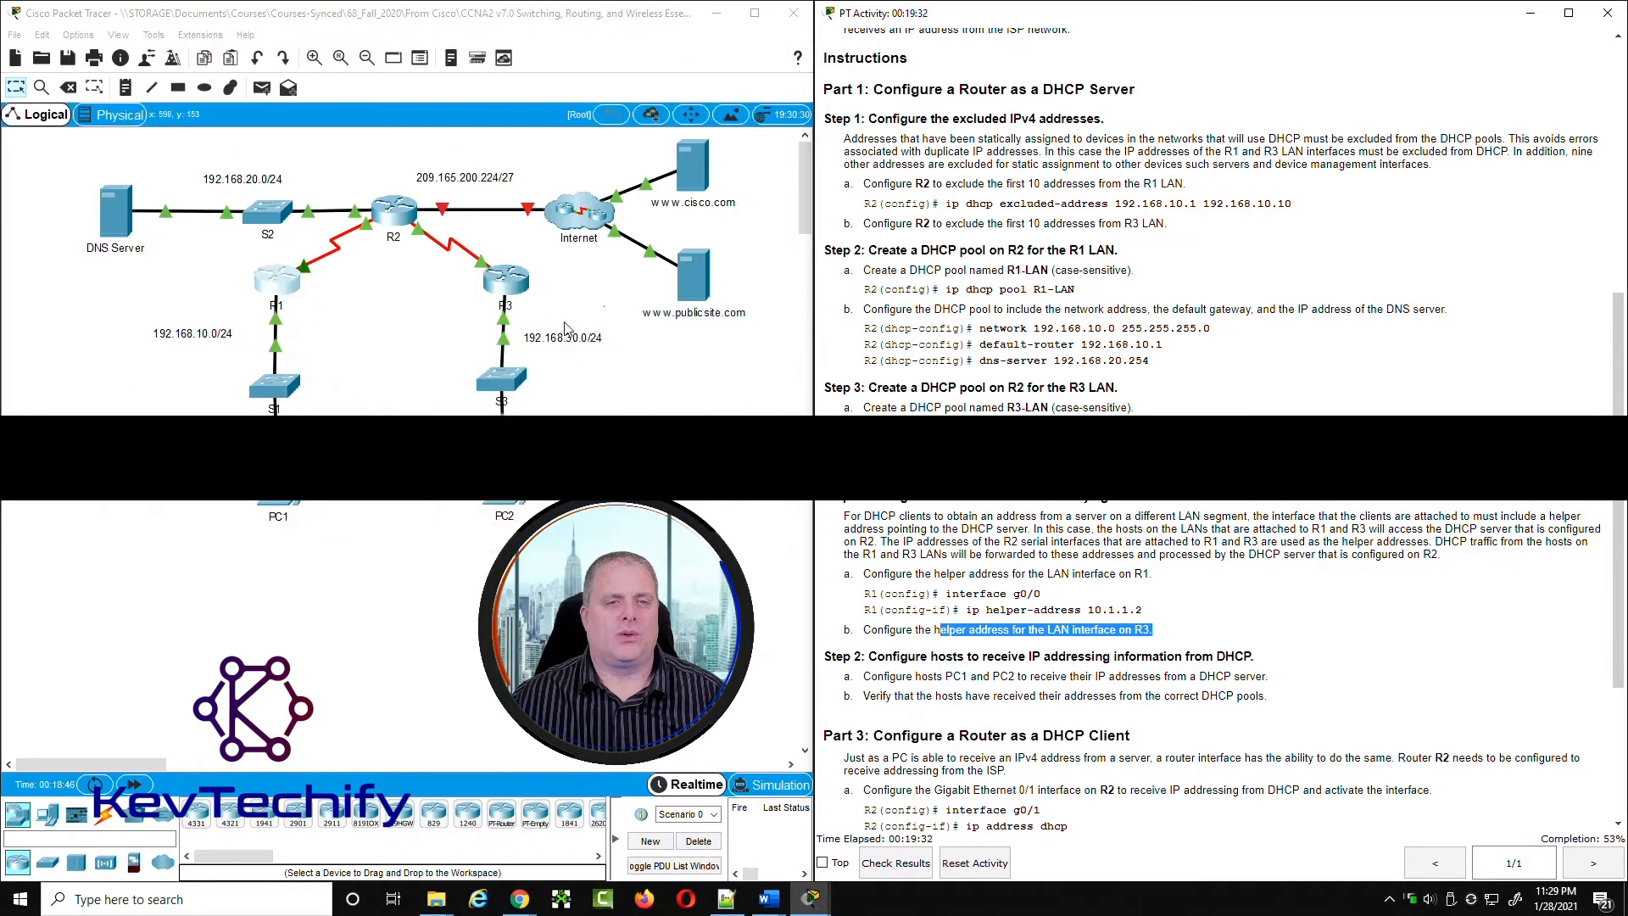
left_click(513, 290)
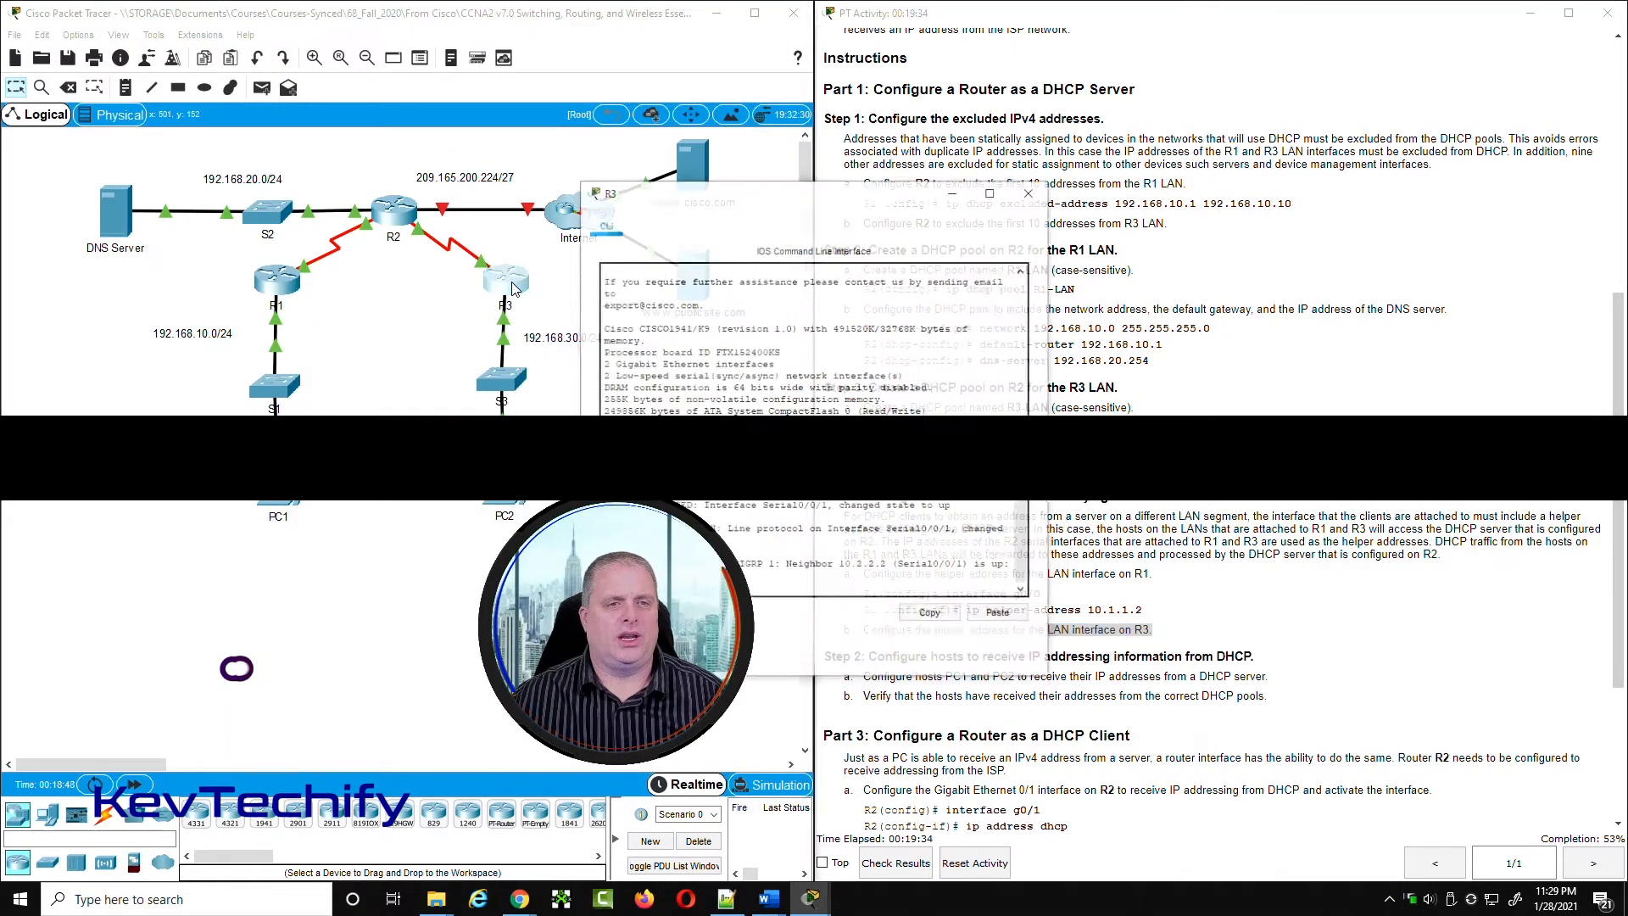
left_click_drag(831, 197, 301, 28)
left_click_drag(522, 186, 761, 186)
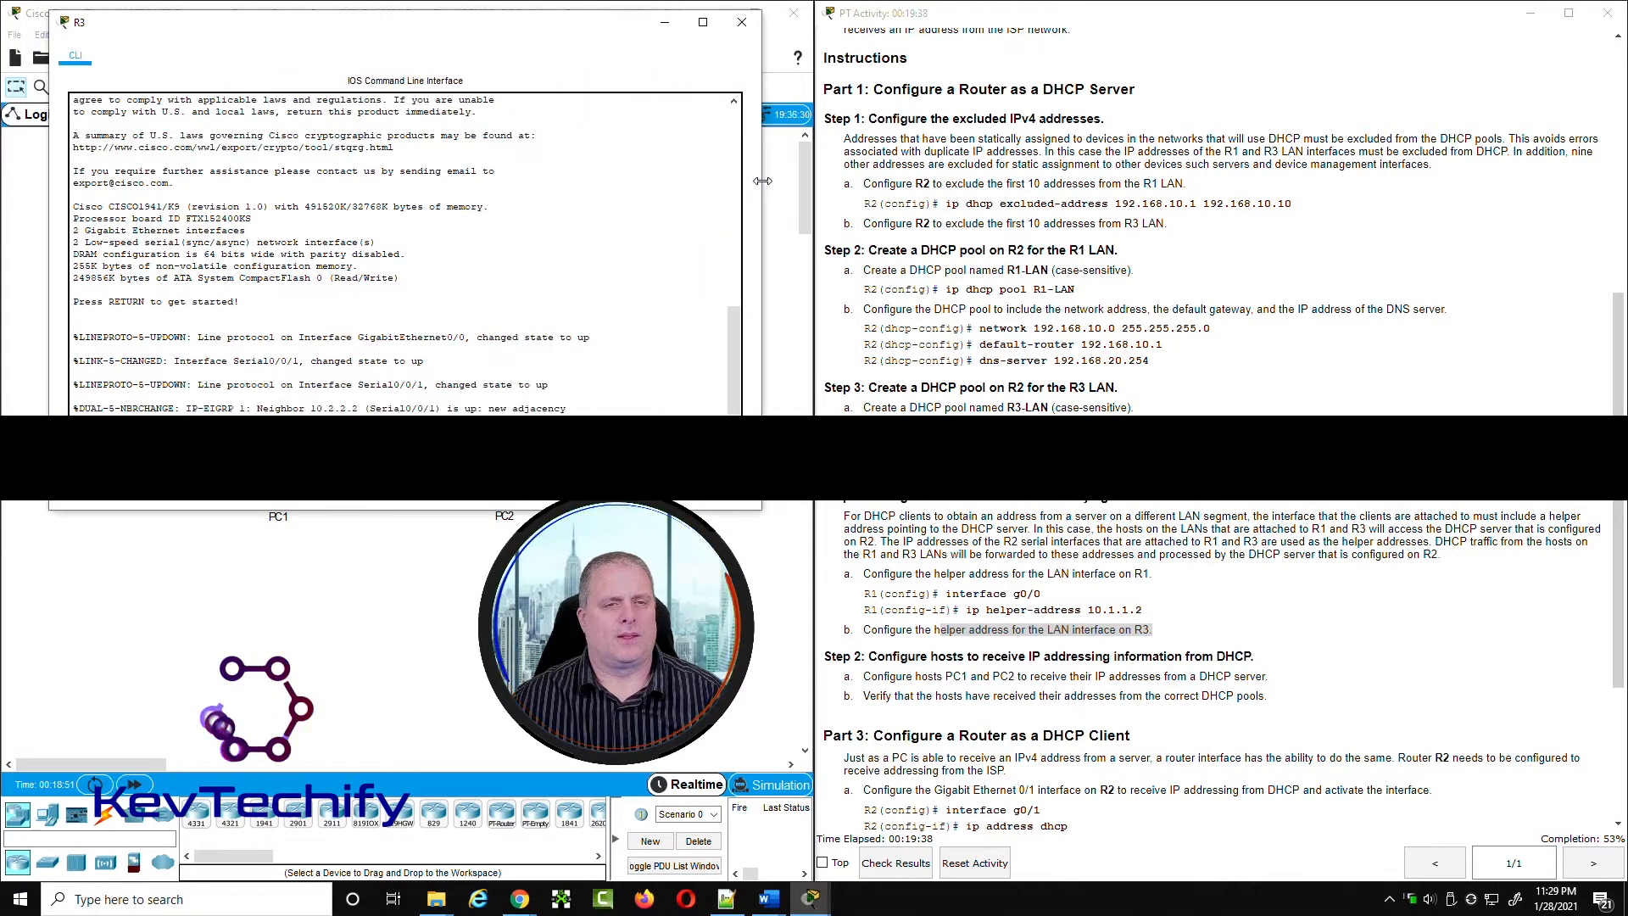
key("Return")
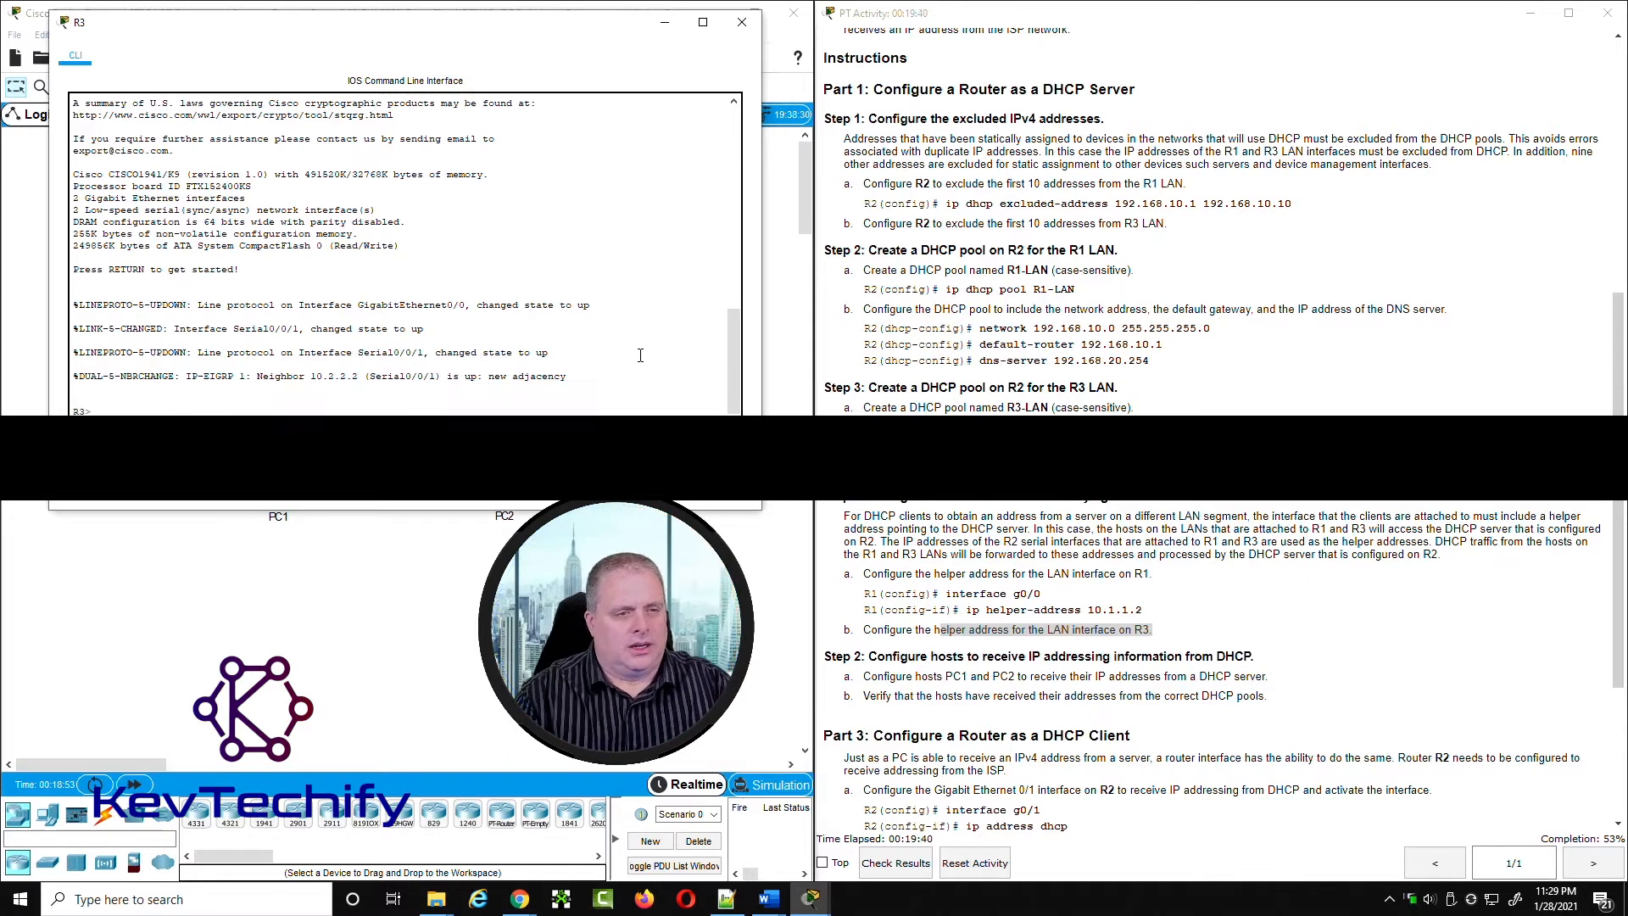
key("Return")
type("en")
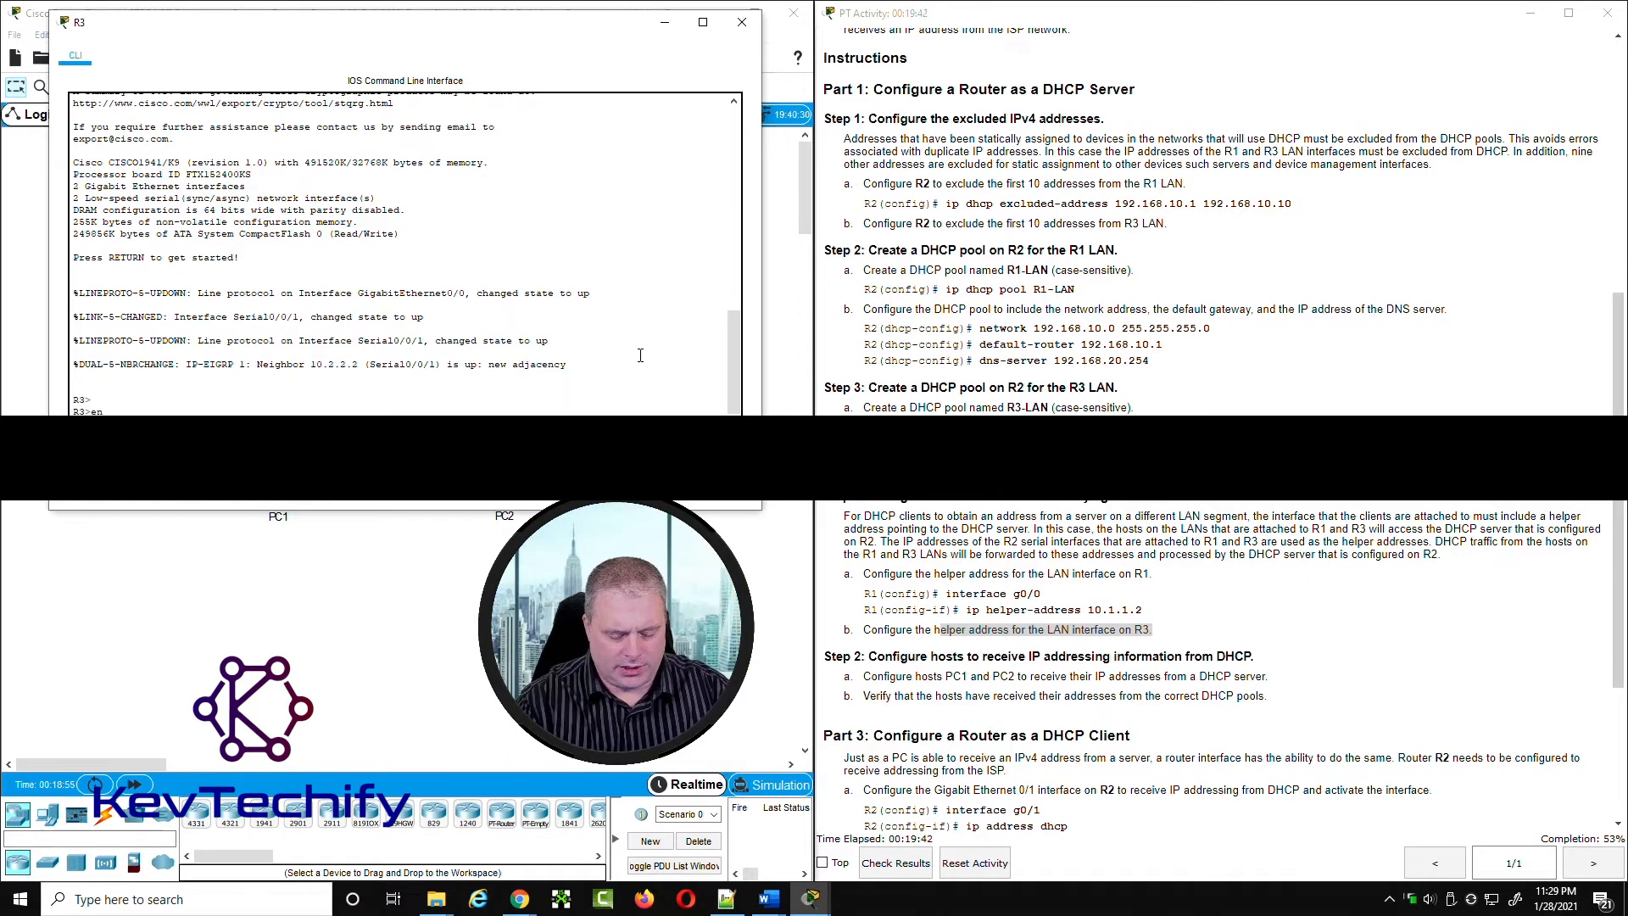
key("Return")
type("conf t")
key("Return")
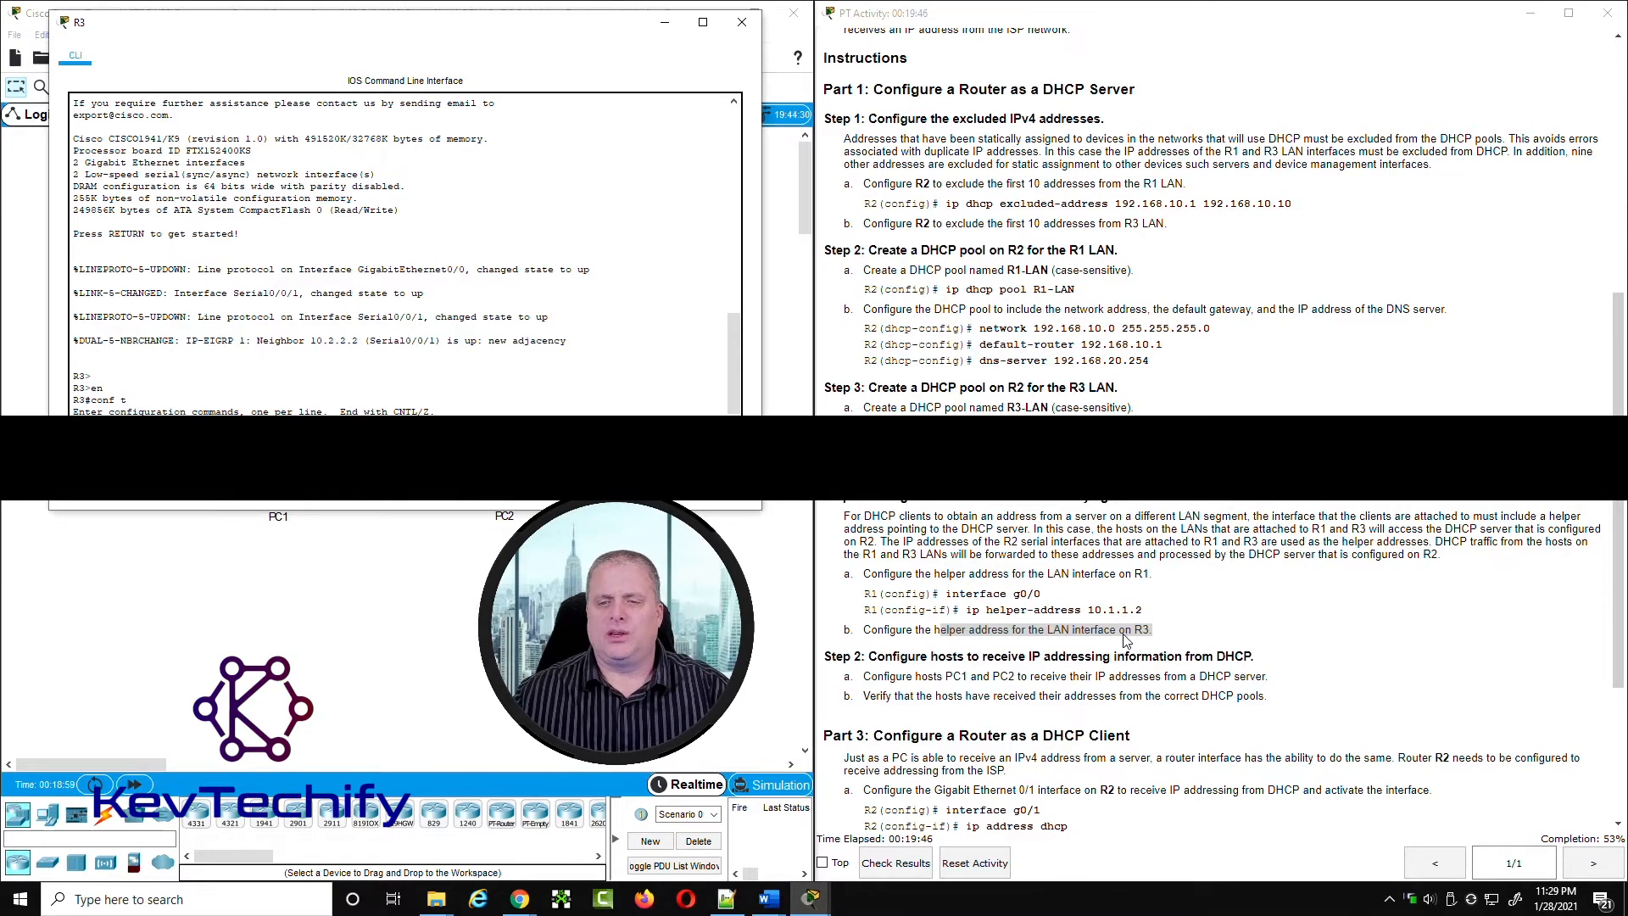
Step: Look up R3's G0/0 LAN interface in the addressing table and compare it with the topology
scroll(1124, 629, "up", 10)
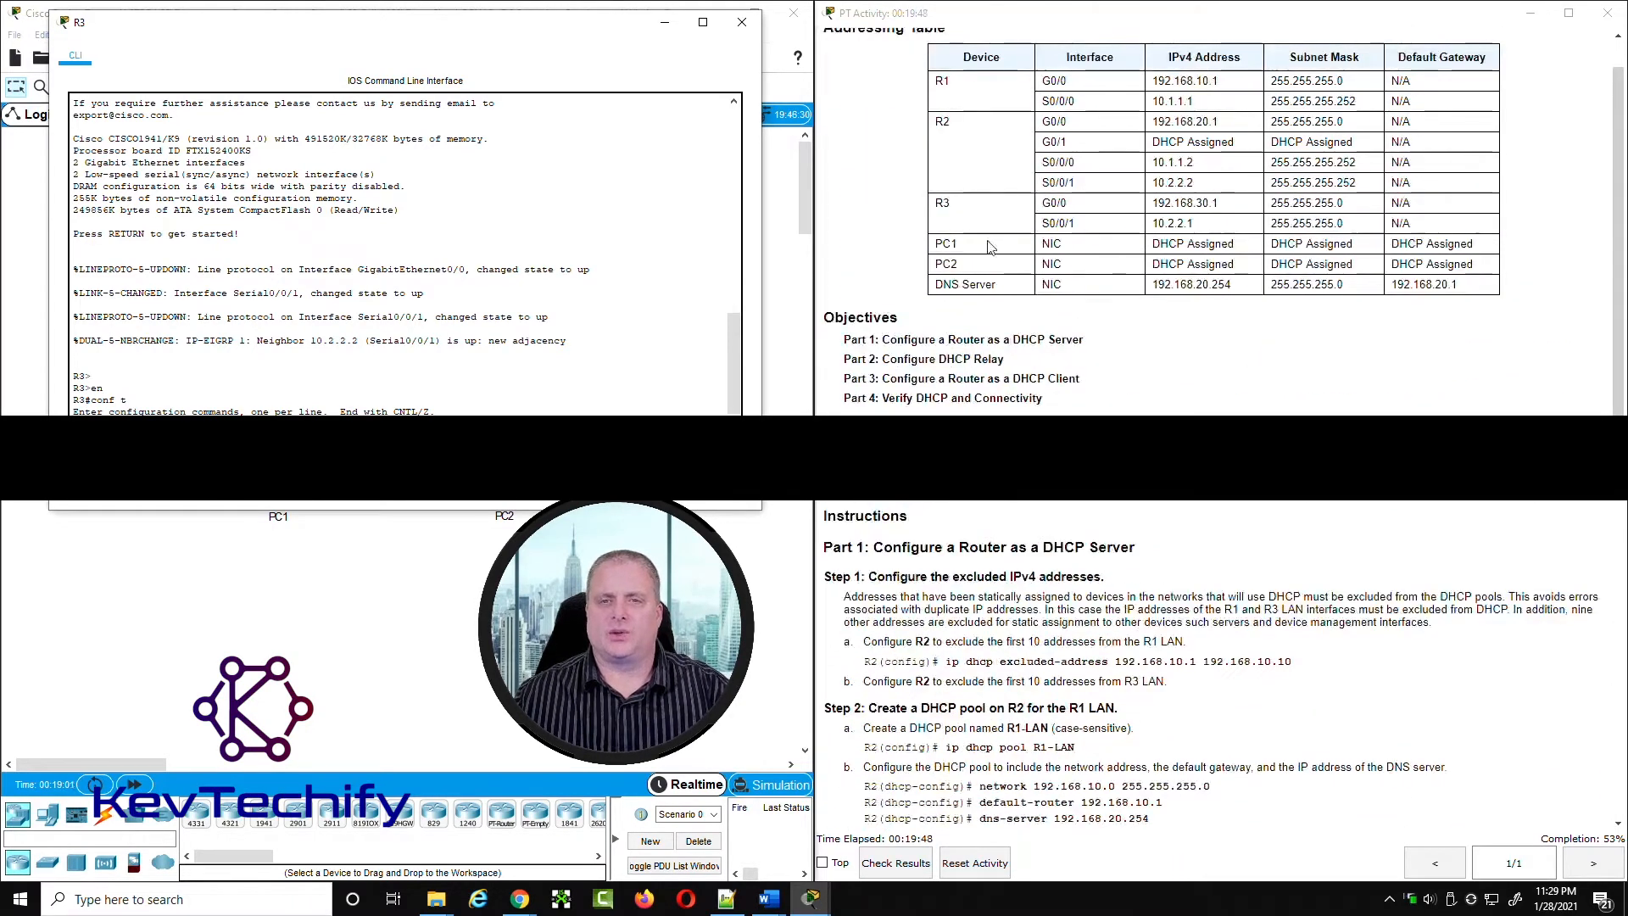
double_click(941, 203)
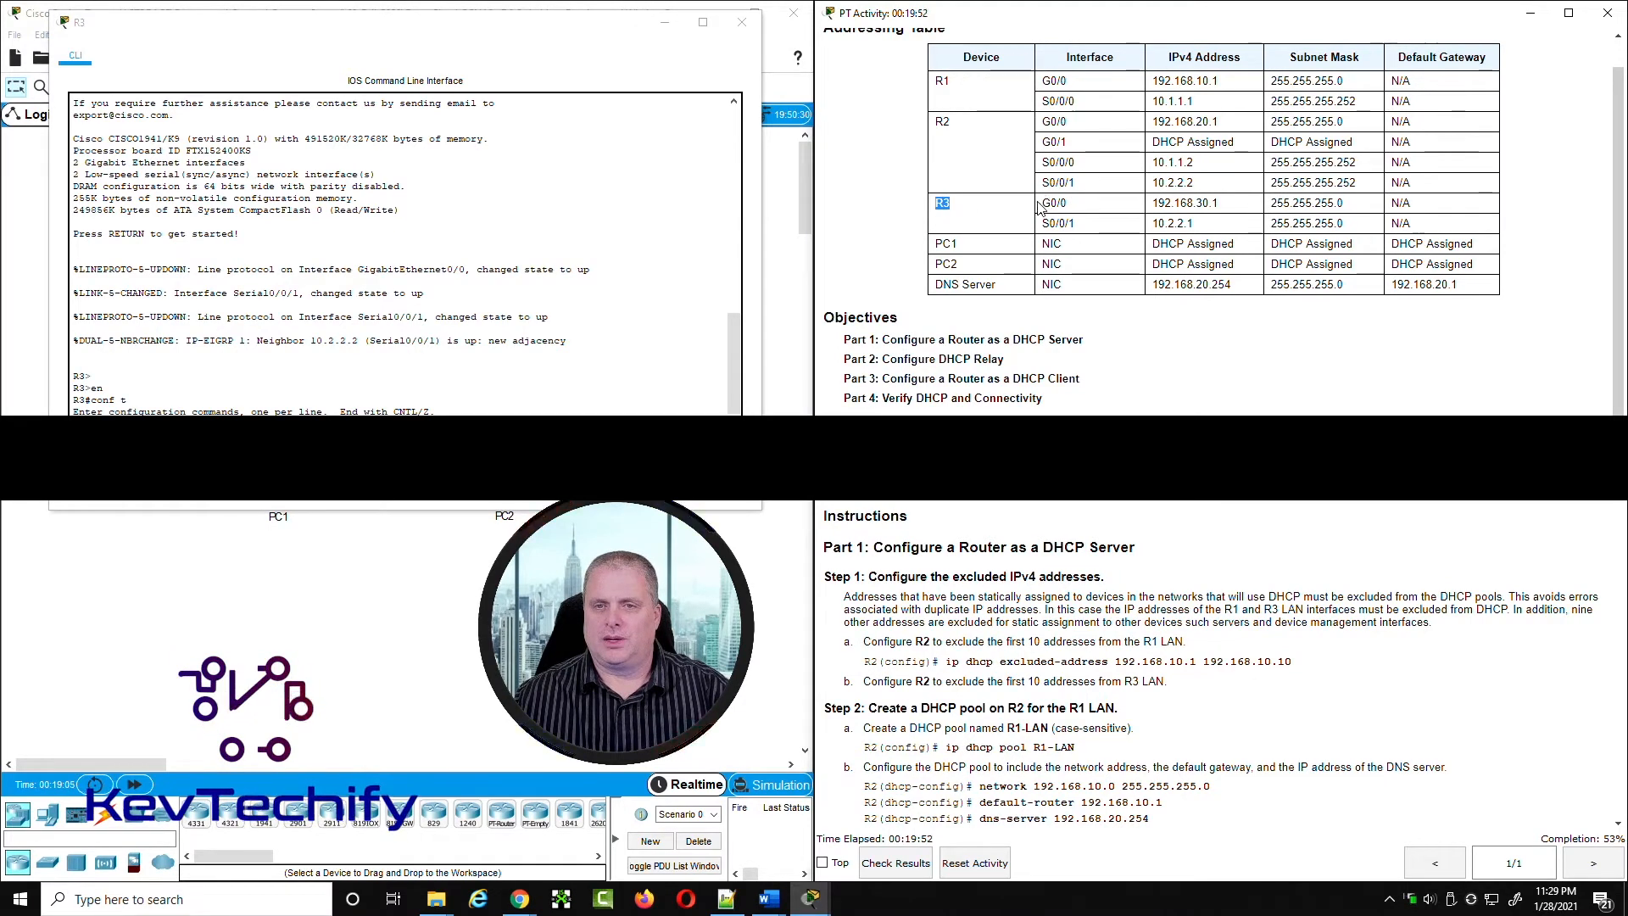
left_click_drag(1043, 204, 1238, 206)
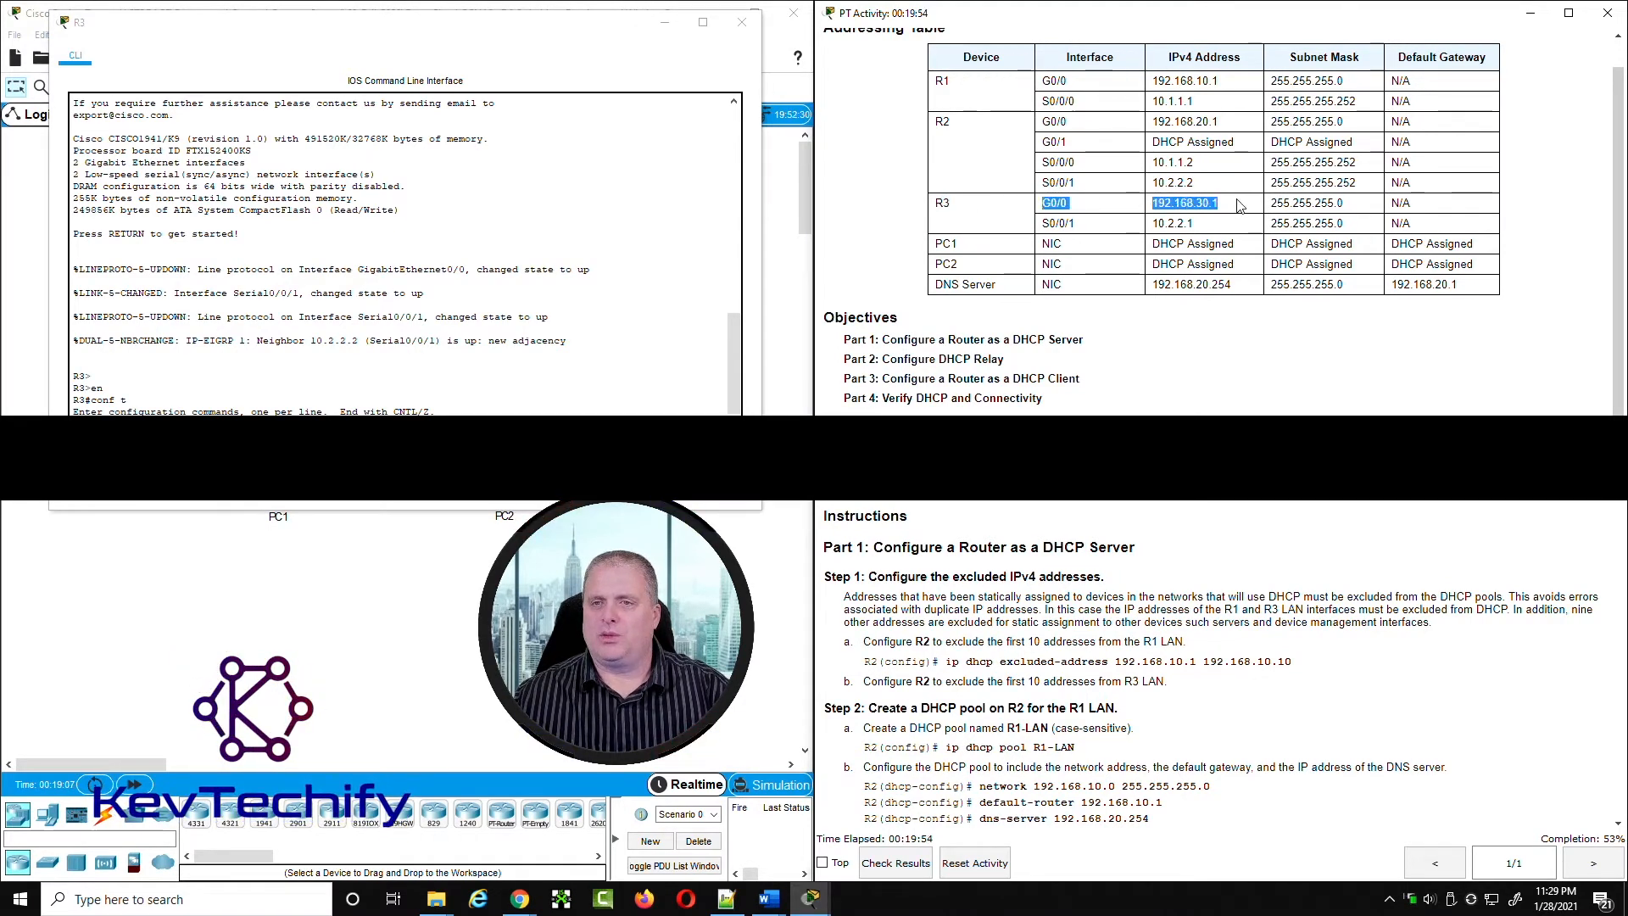
left_click_drag(584, 37, 1400, 387)
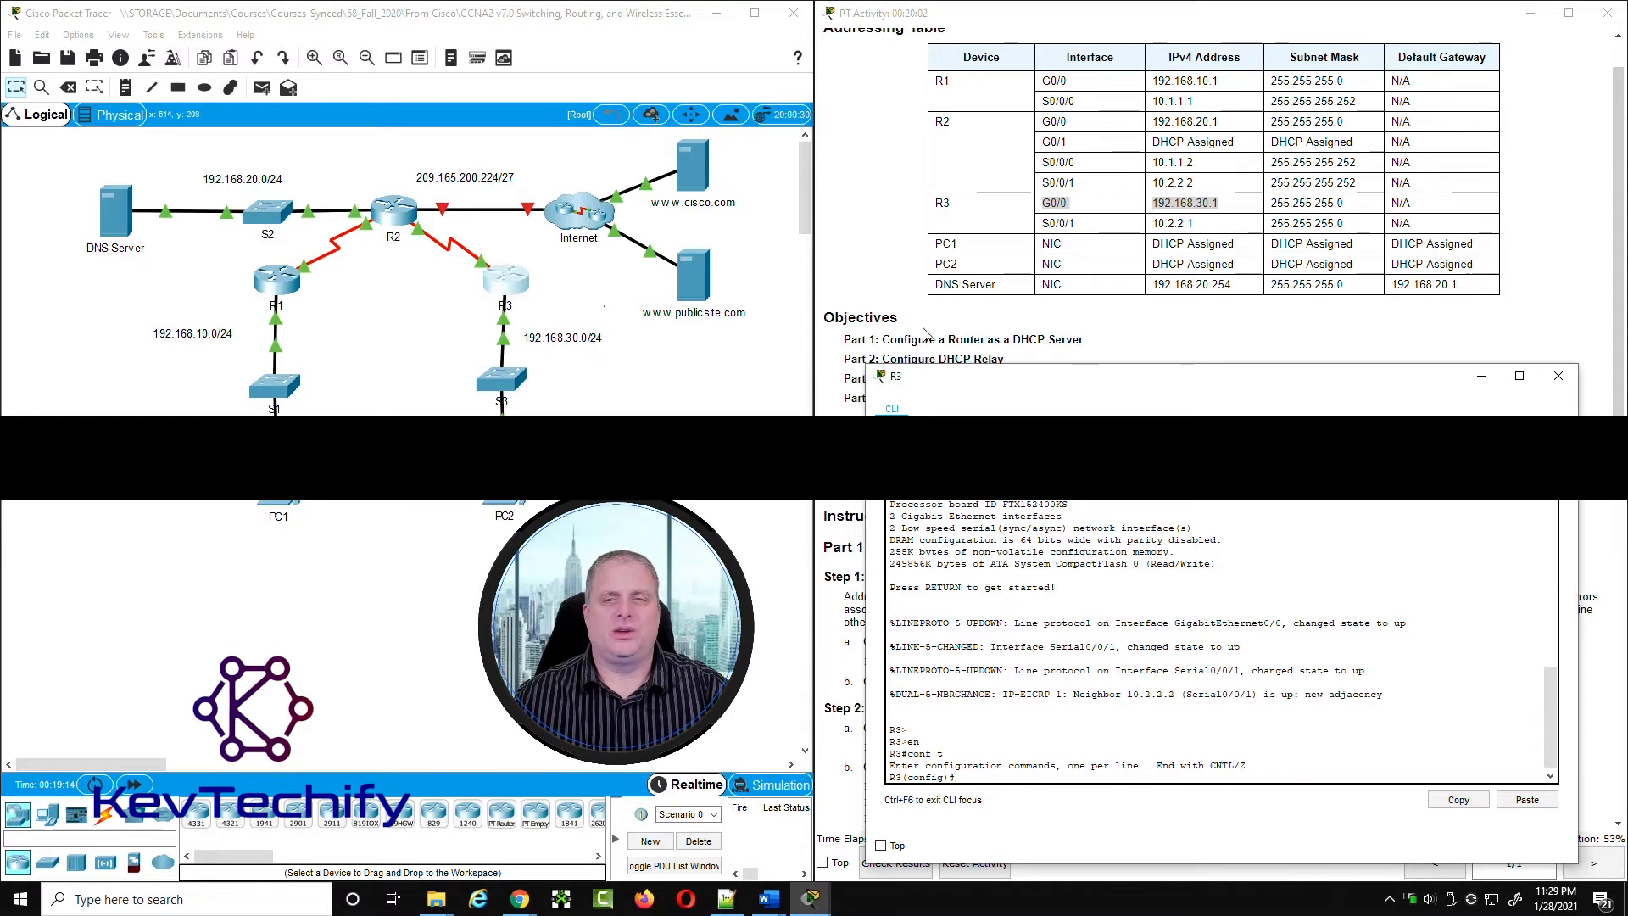
left_click_drag(1185, 209, 1052, 211)
left_click(1053, 211)
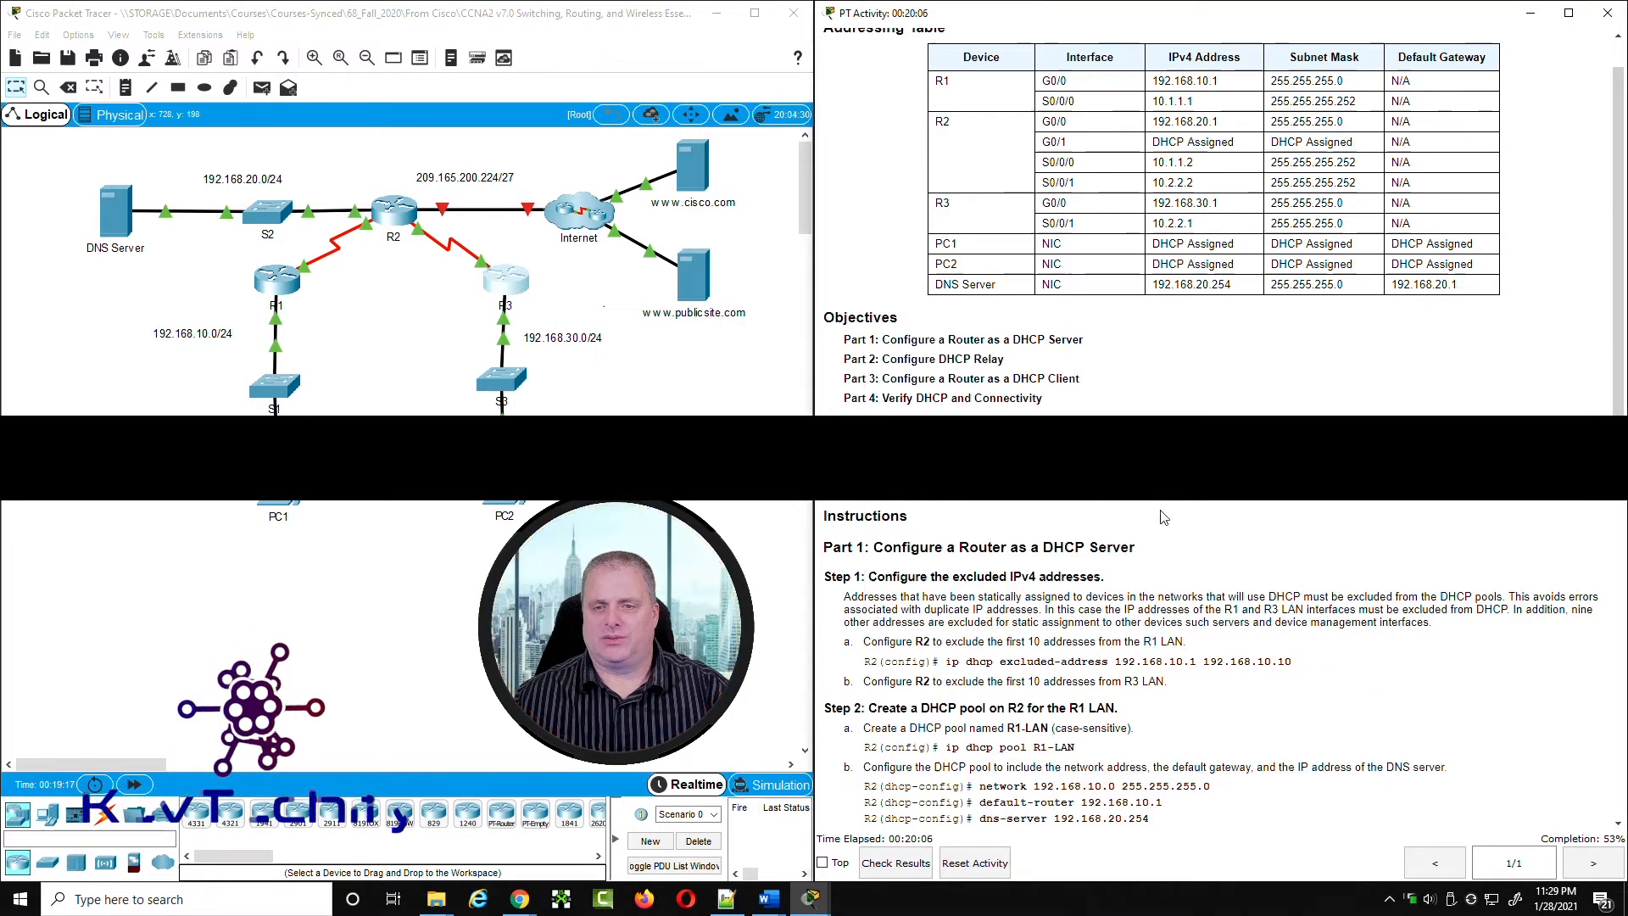
Step: Bring R3's CLI back beside the addressing table and enter interface configuration mode for g0/0
left_click(506, 282)
left_click_drag(1085, 368, 294, 46)
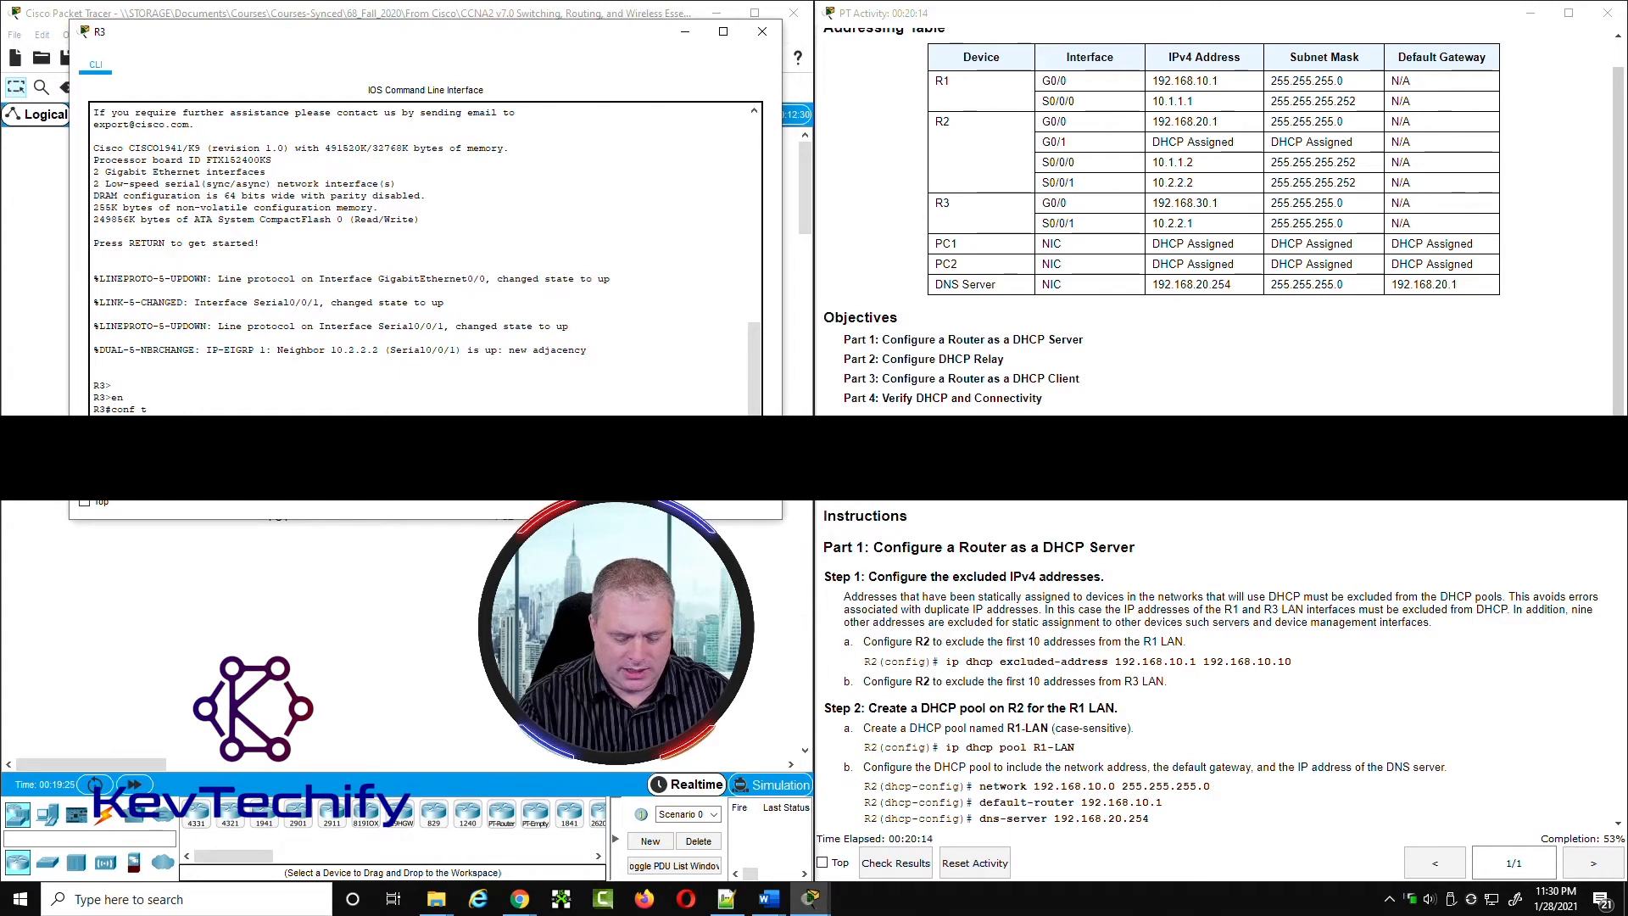
key("Return")
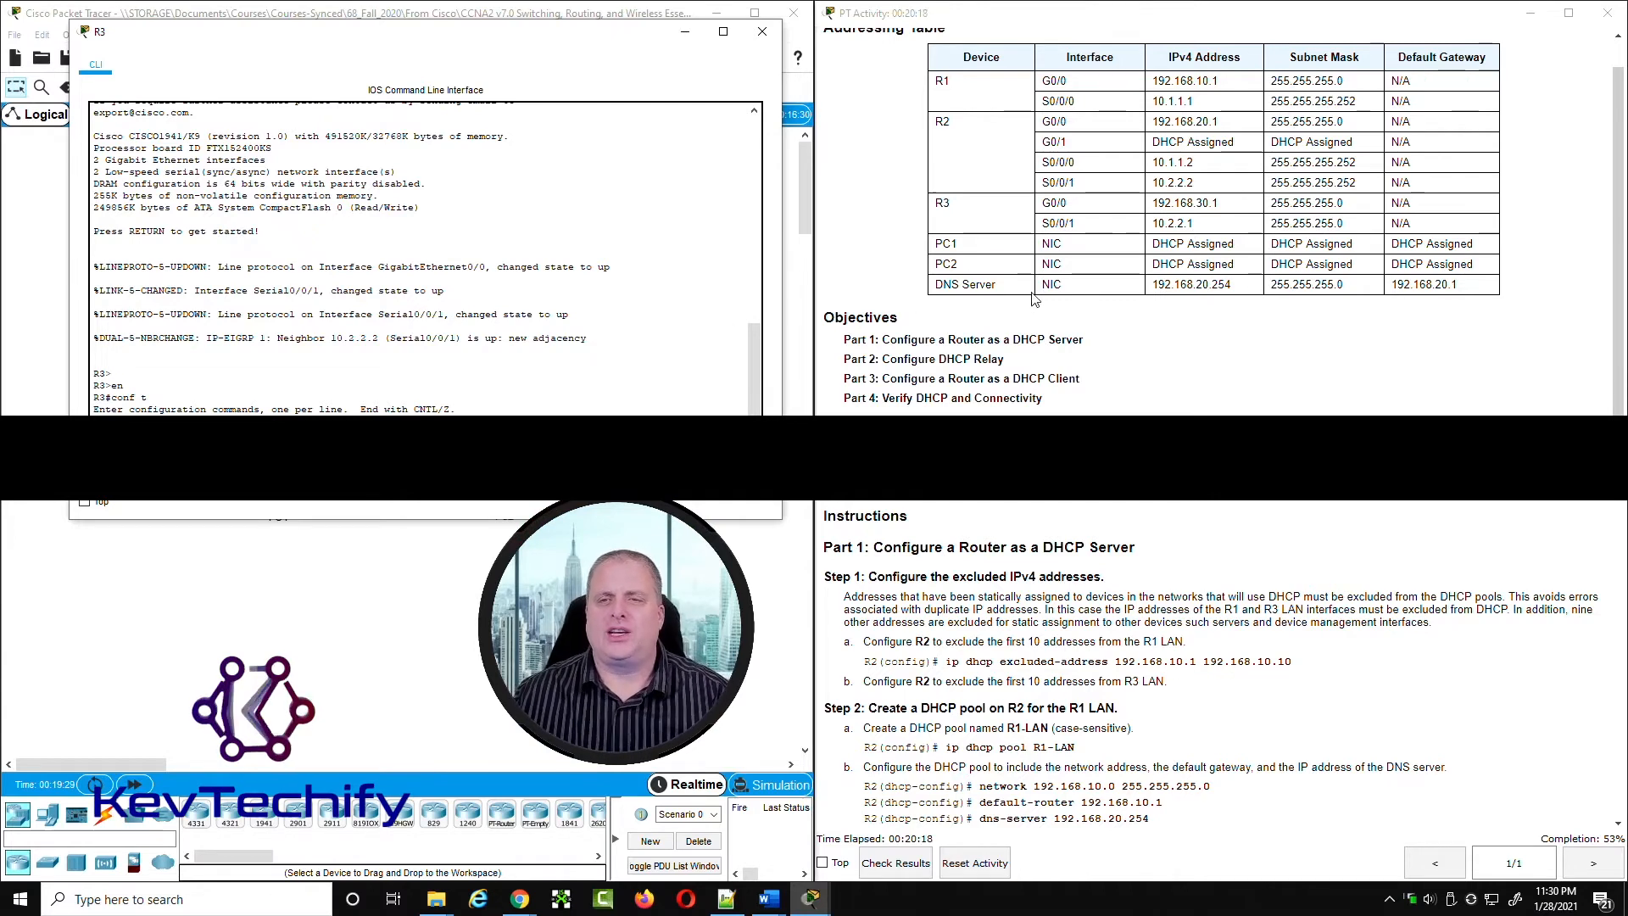
Step: Look up R2's S0/0/1 address and set the ip helper-address on R3's g0/0 interface to 10.2.2.2
left_click(1155, 163)
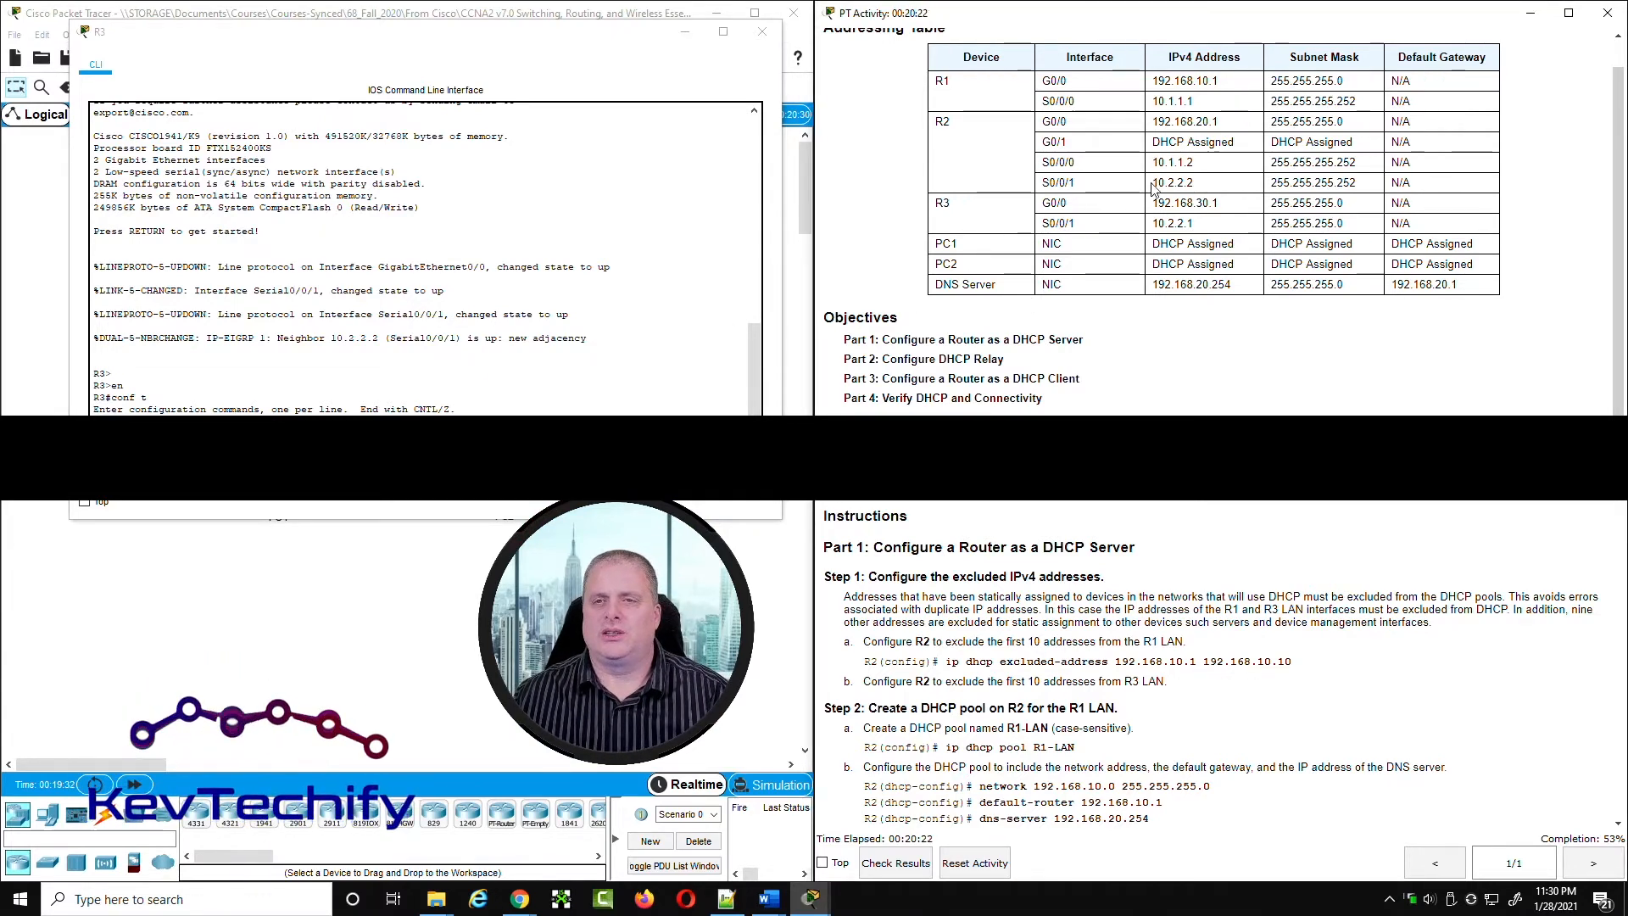
left_click_drag(1153, 182, 1206, 186)
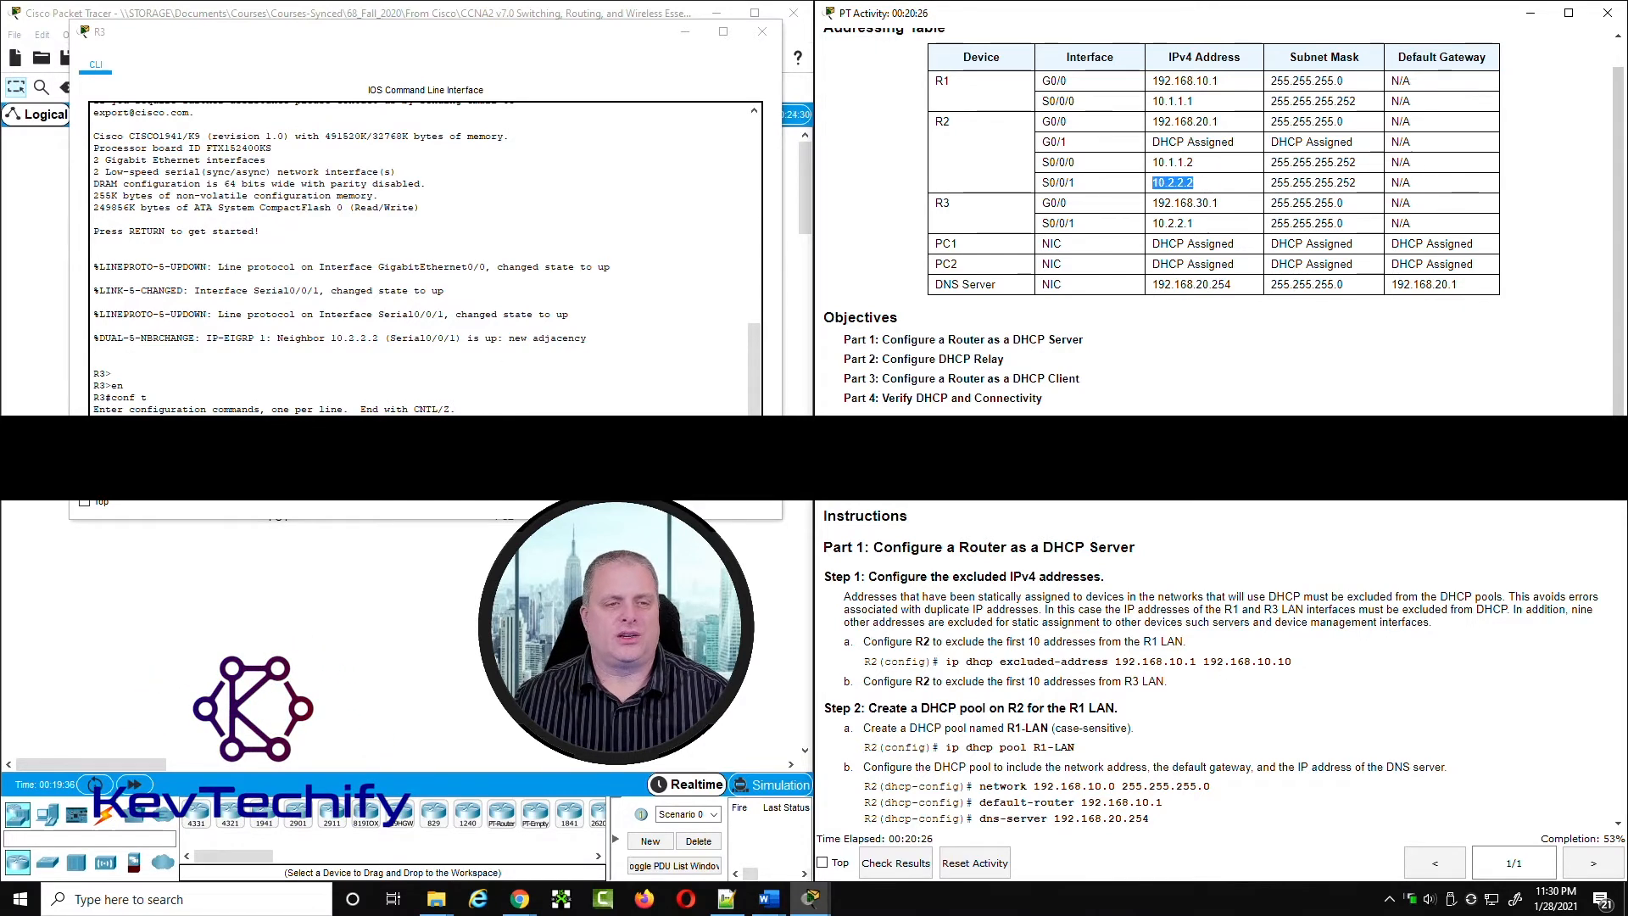
left_click(407, 387)
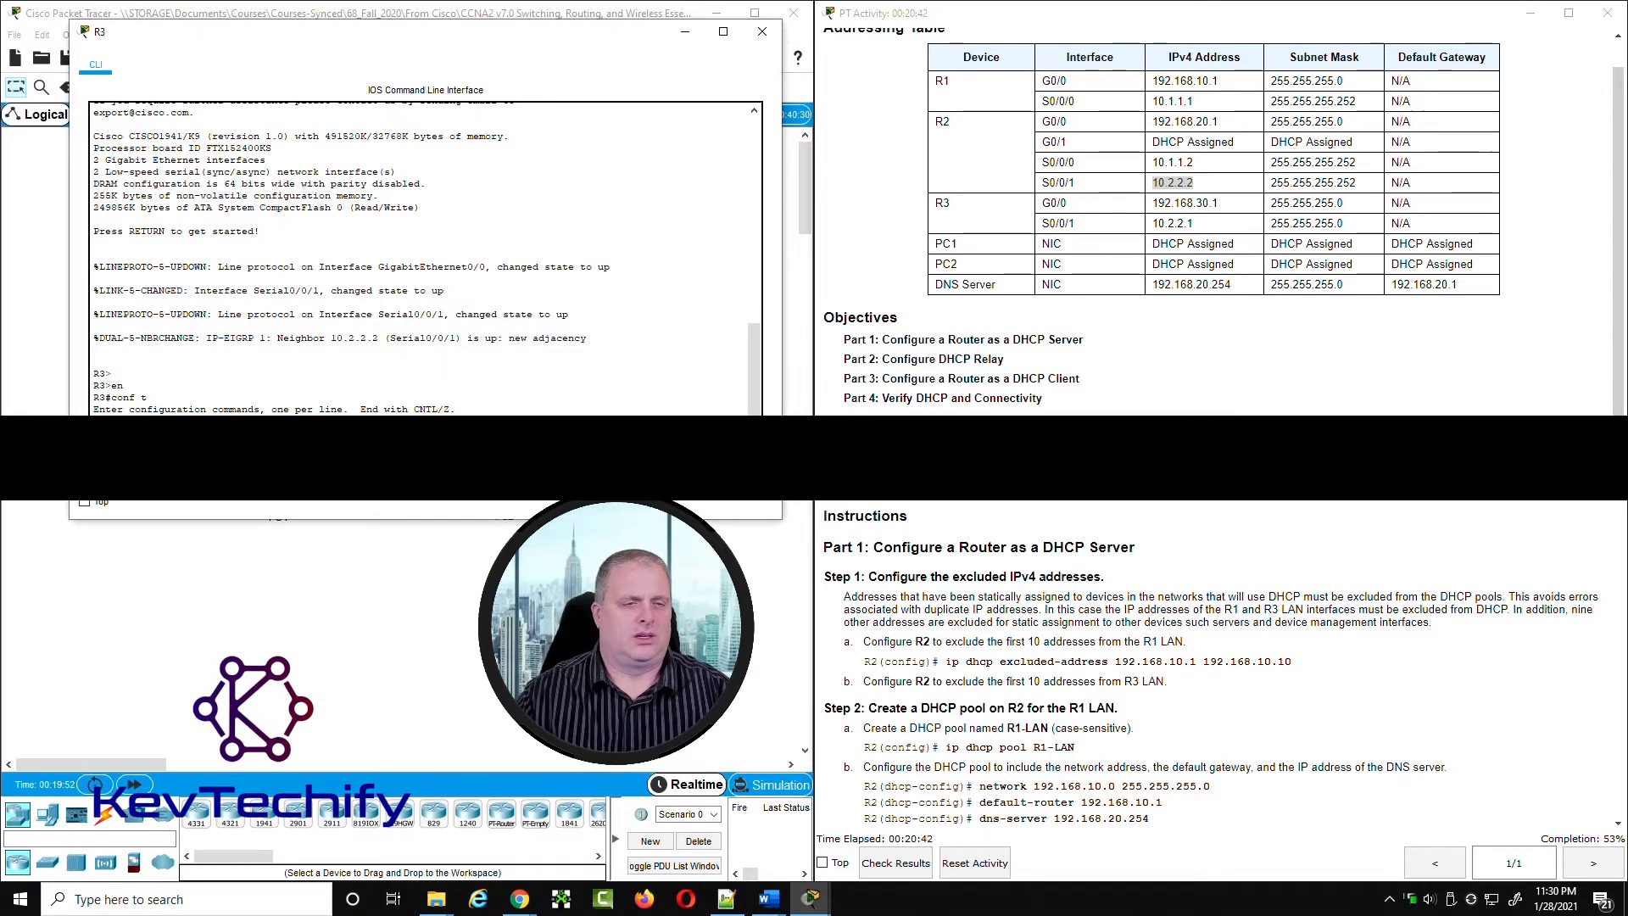
key("Return")
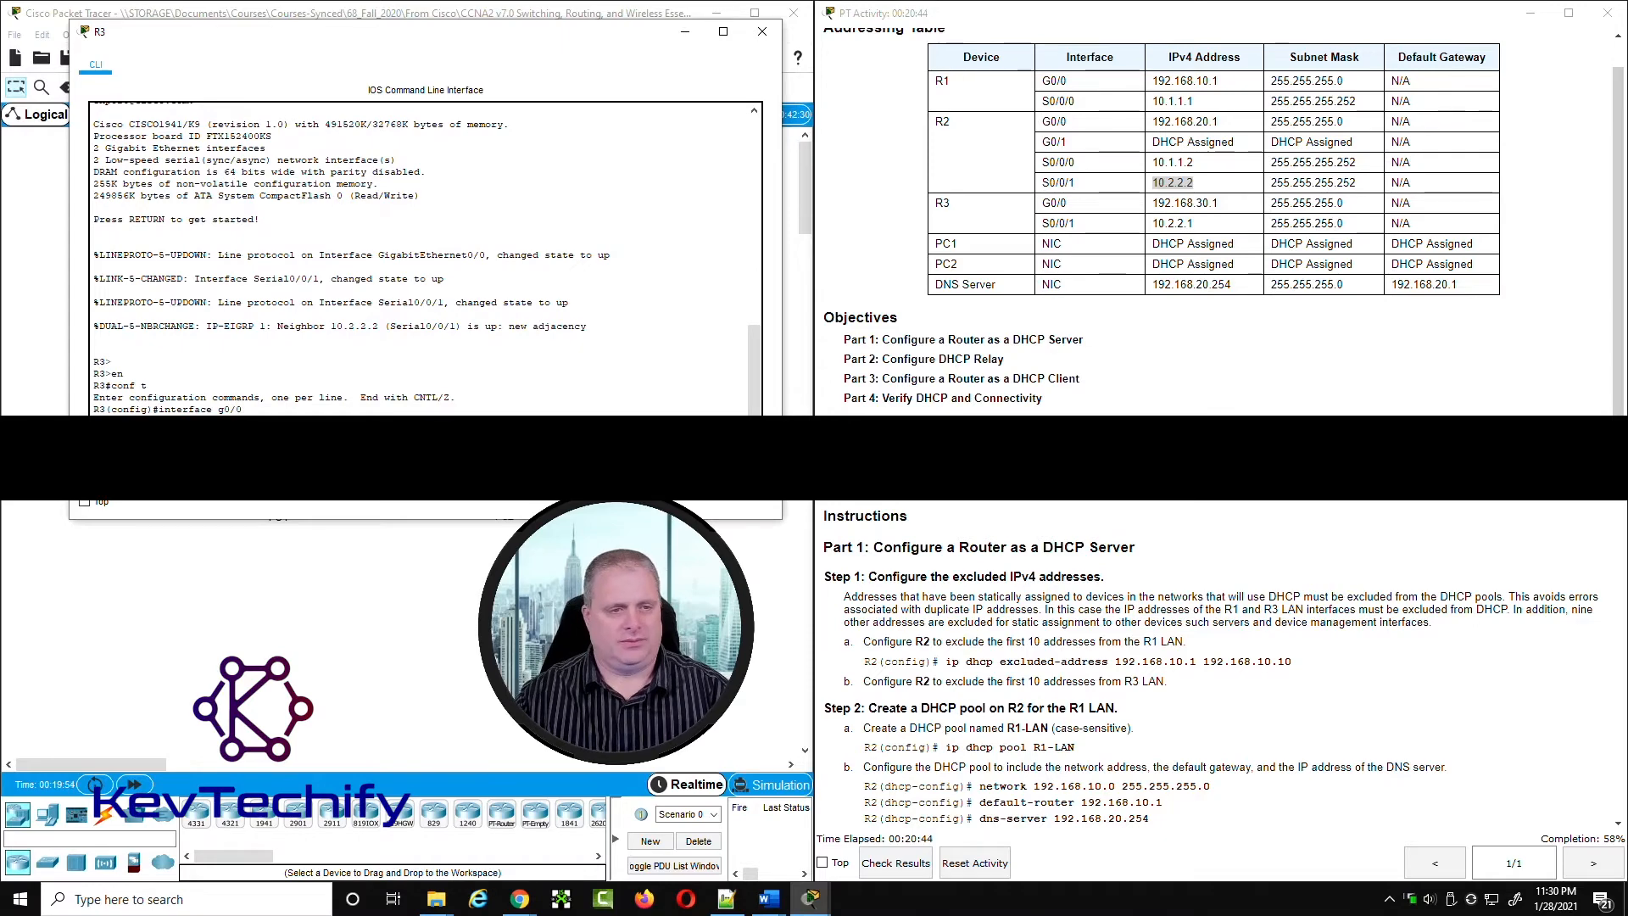
scroll(1151, 580, "down", 10)
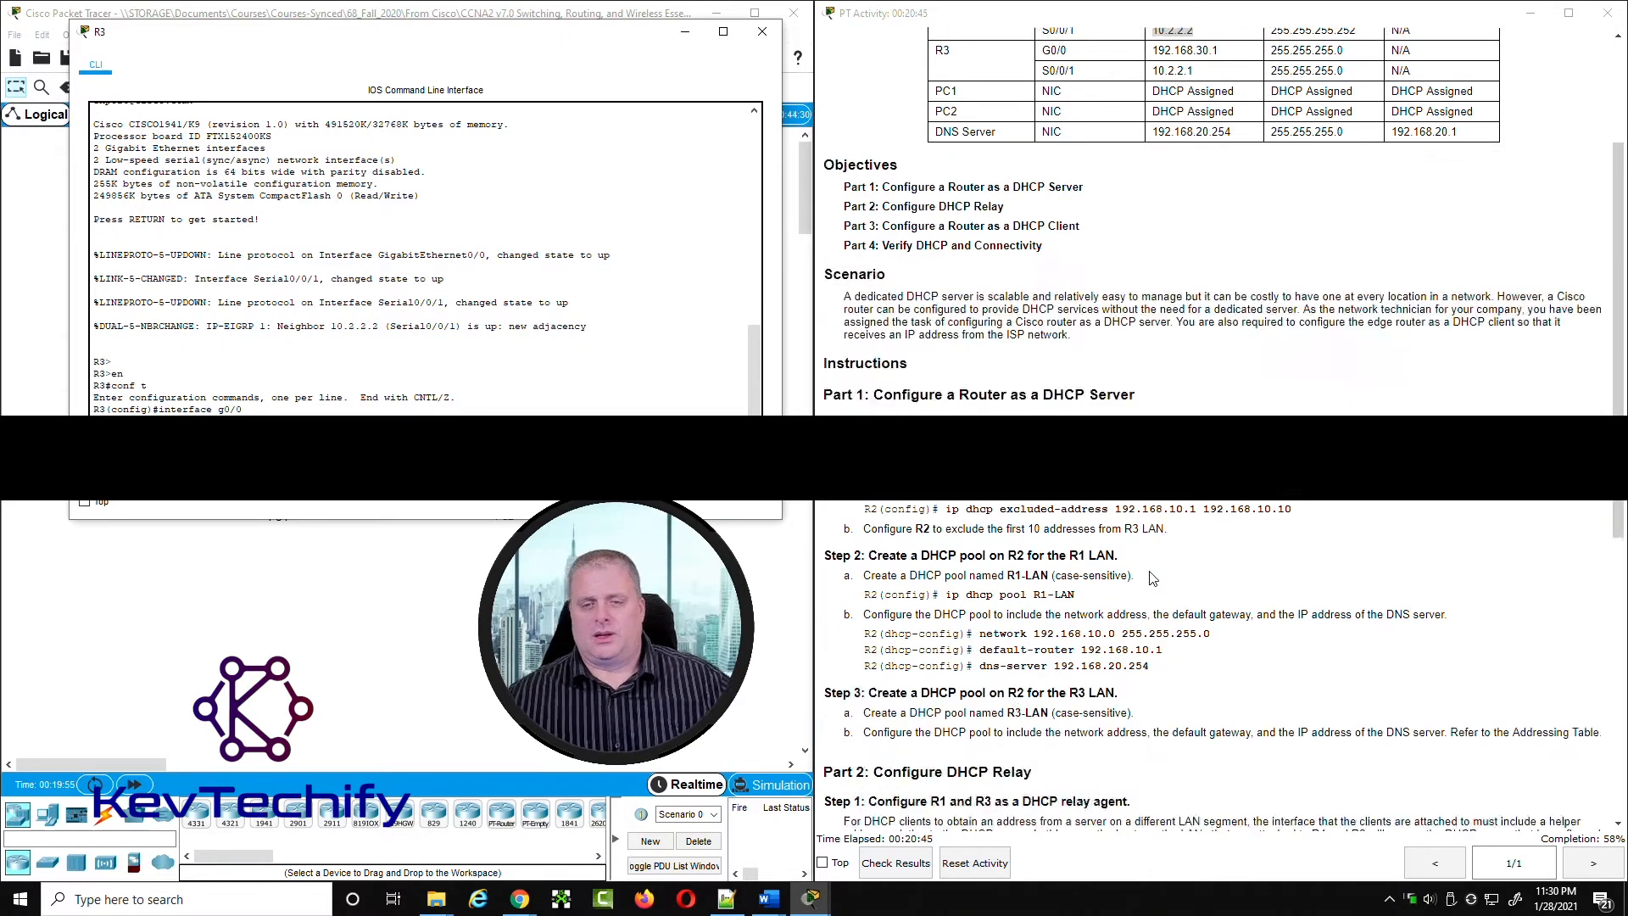
Step: Read the Part 2 instruction about the helper address for R3's LAN interface, and minimize R3's window
scroll(1103, 581, "down", 3)
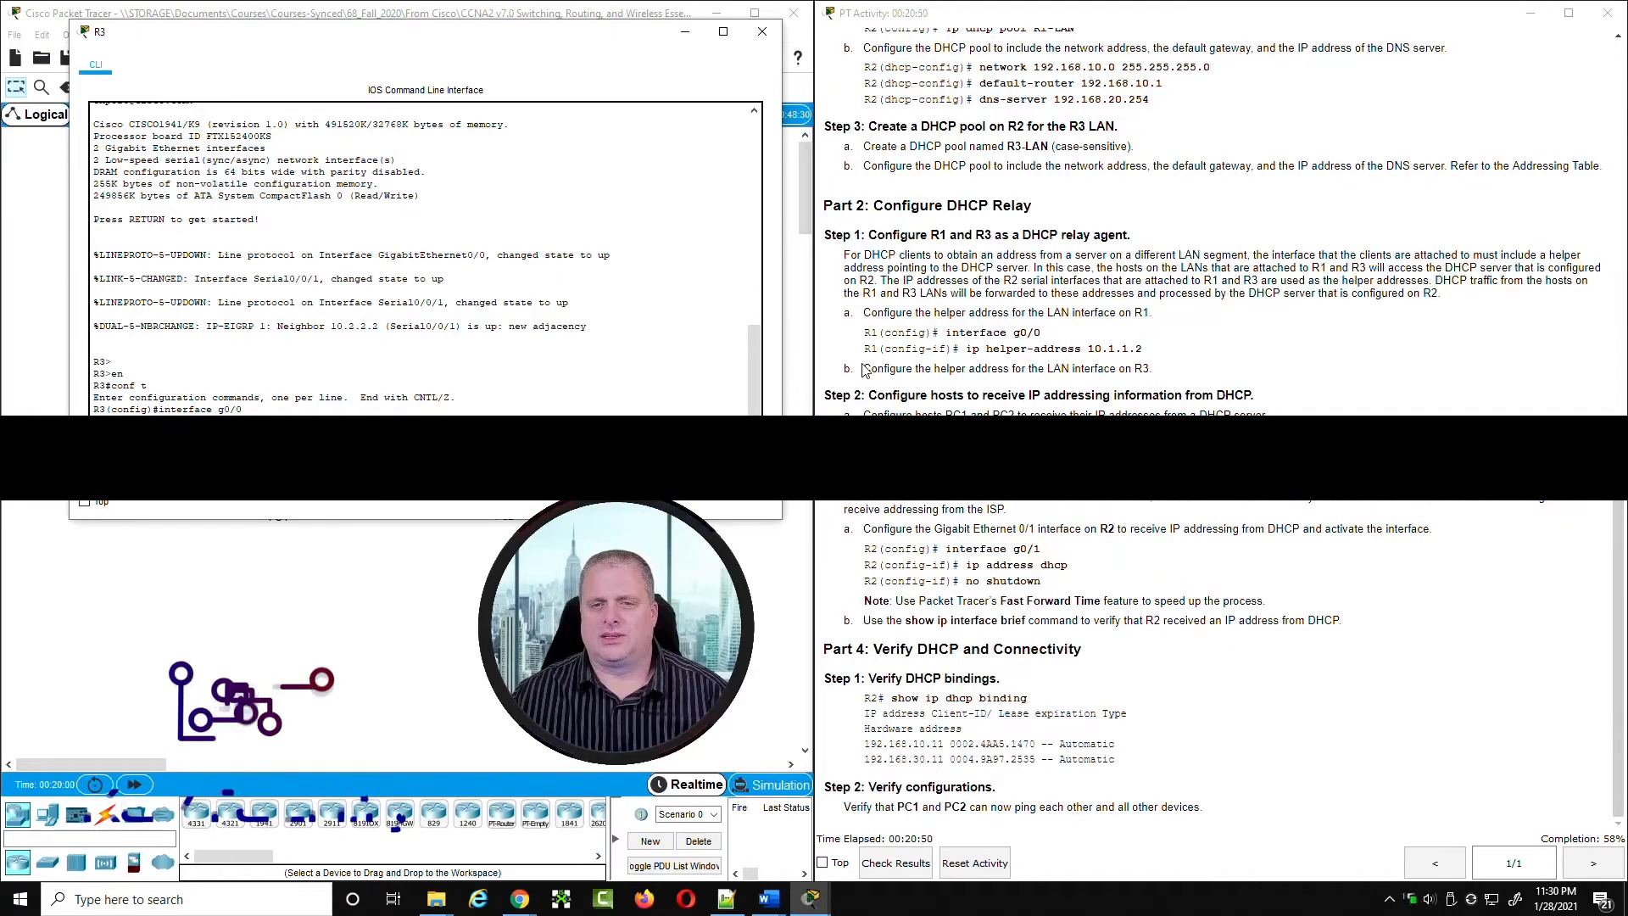
left_click(1019, 366)
left_click_drag(1019, 366, 1150, 368)
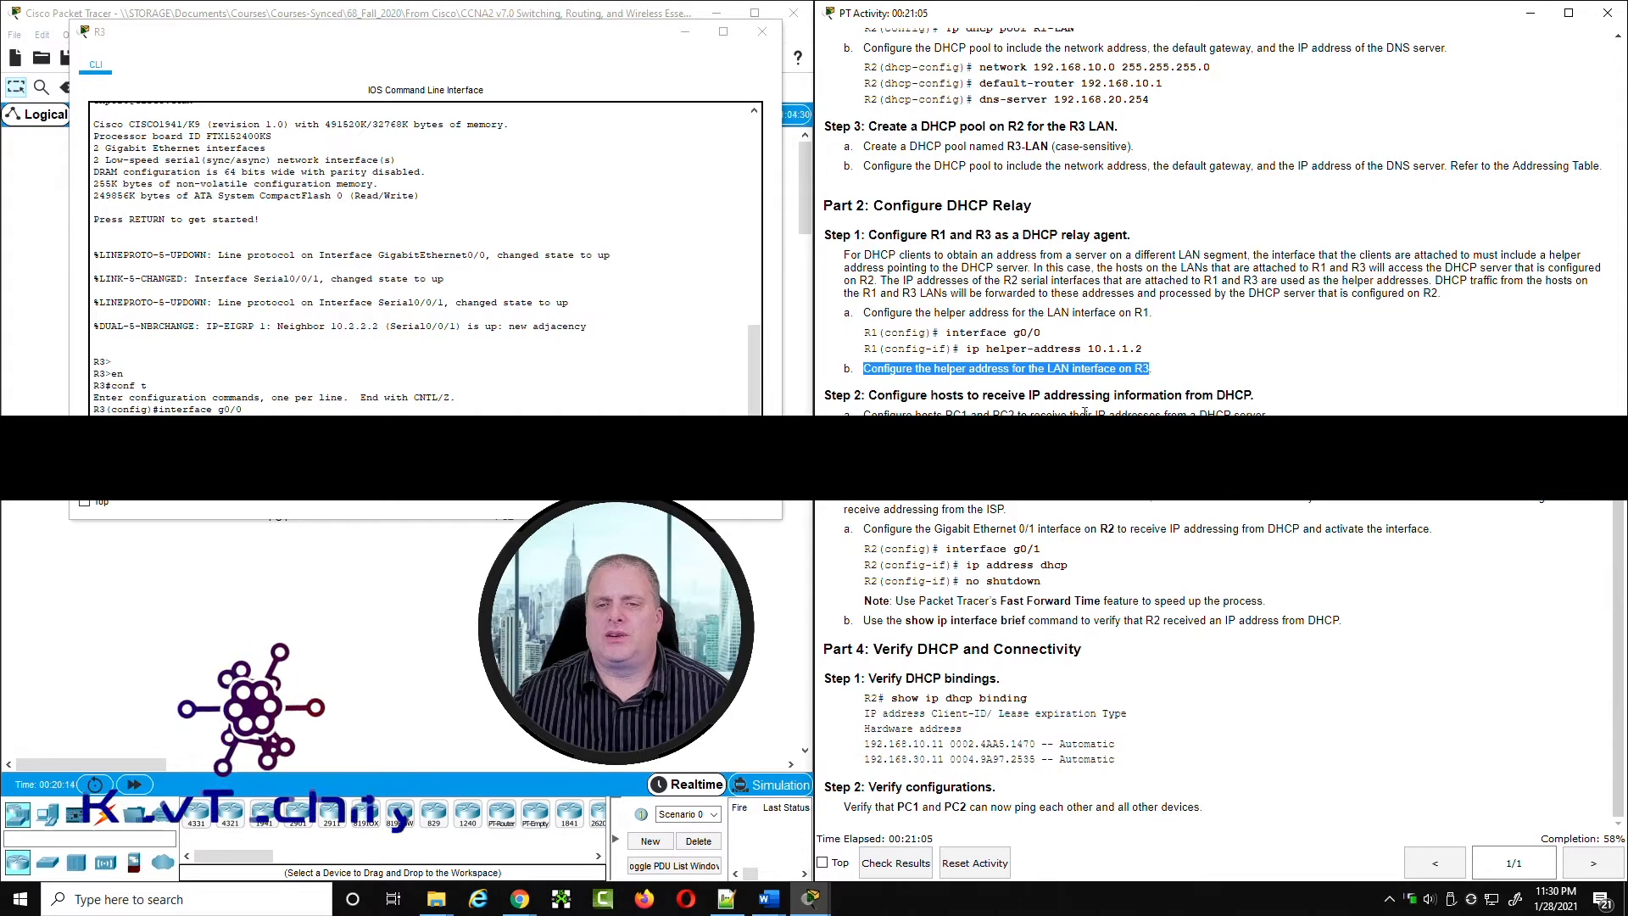
left_click(687, 33)
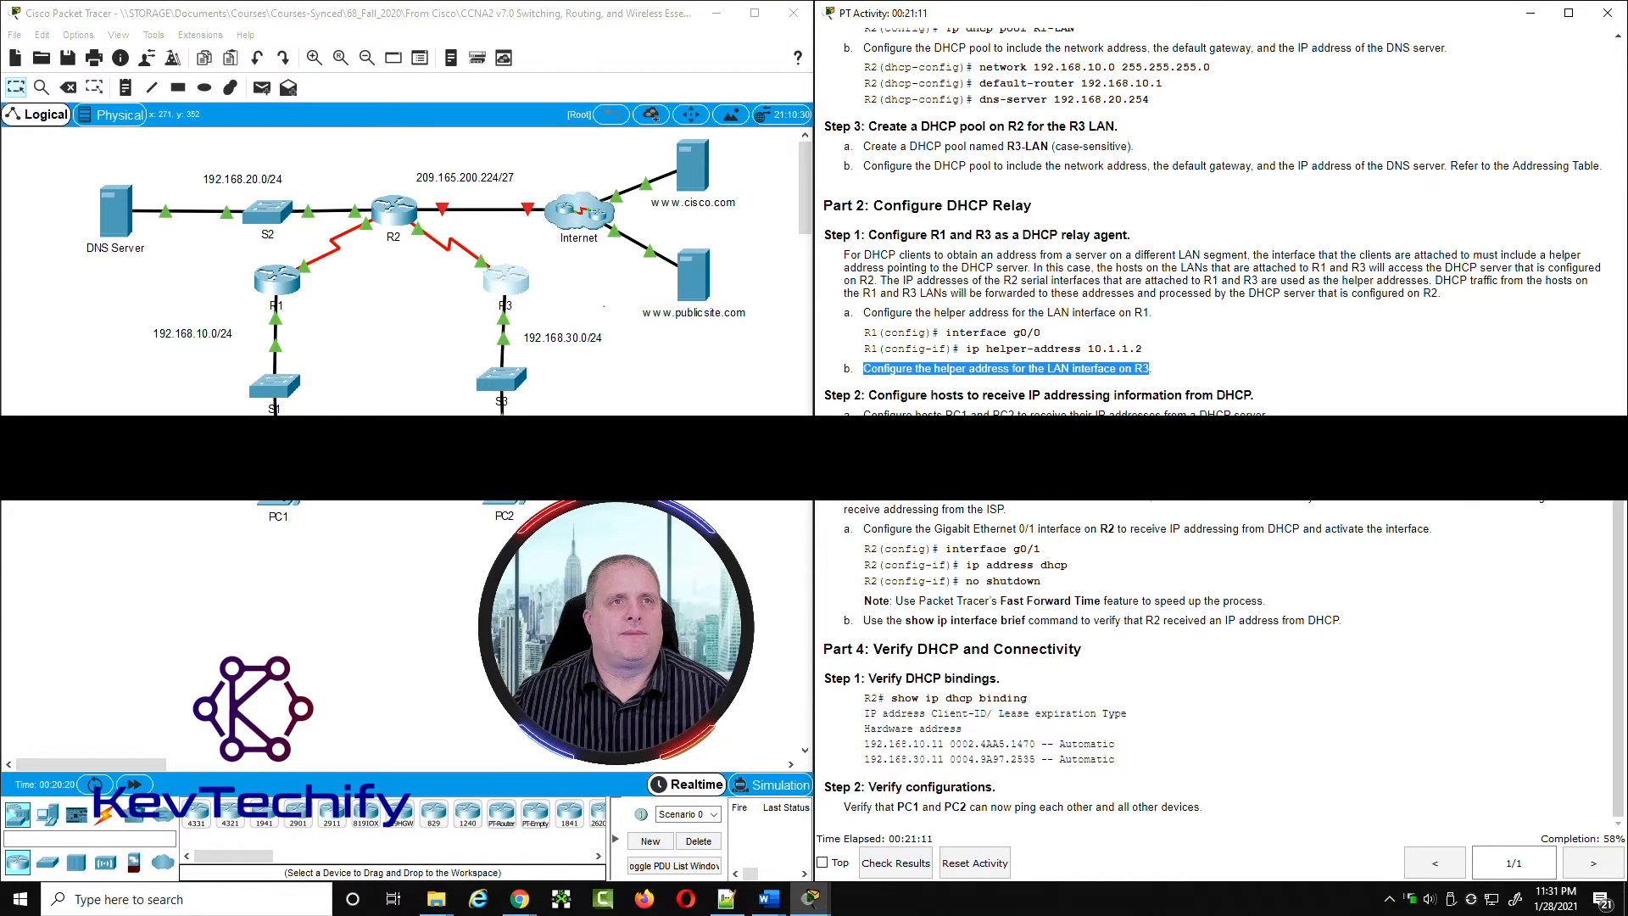
Step: Open PC1's IP Configuration and place its window beside the instructions
left_click(278, 502)
left_click_drag(826, 192, 348, 36)
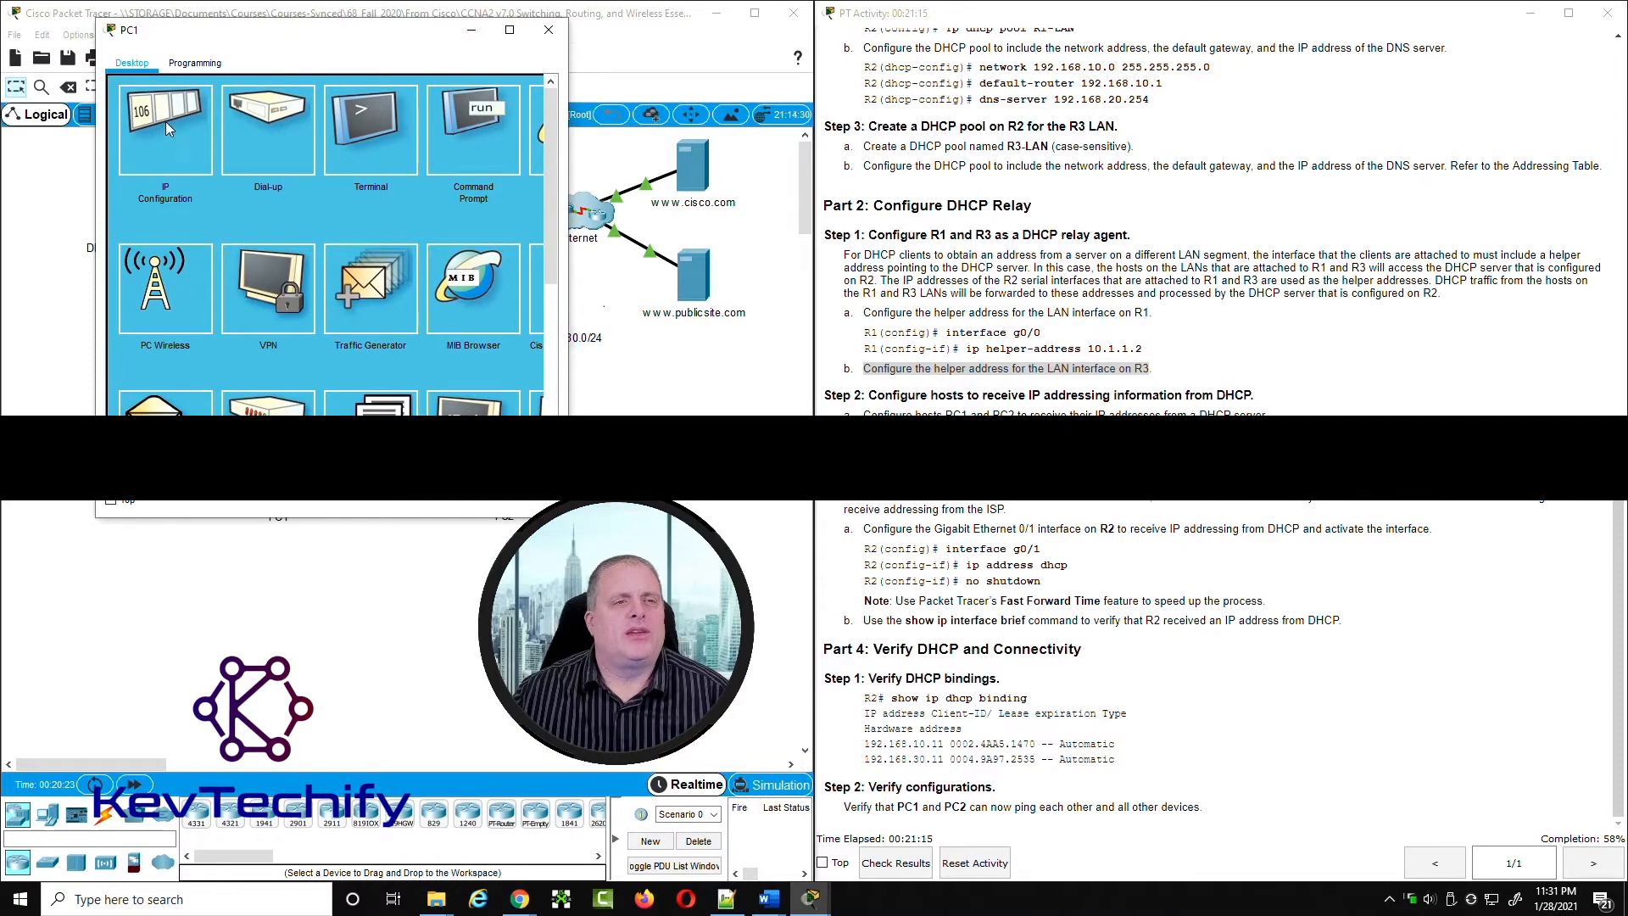
left_click(191, 127)
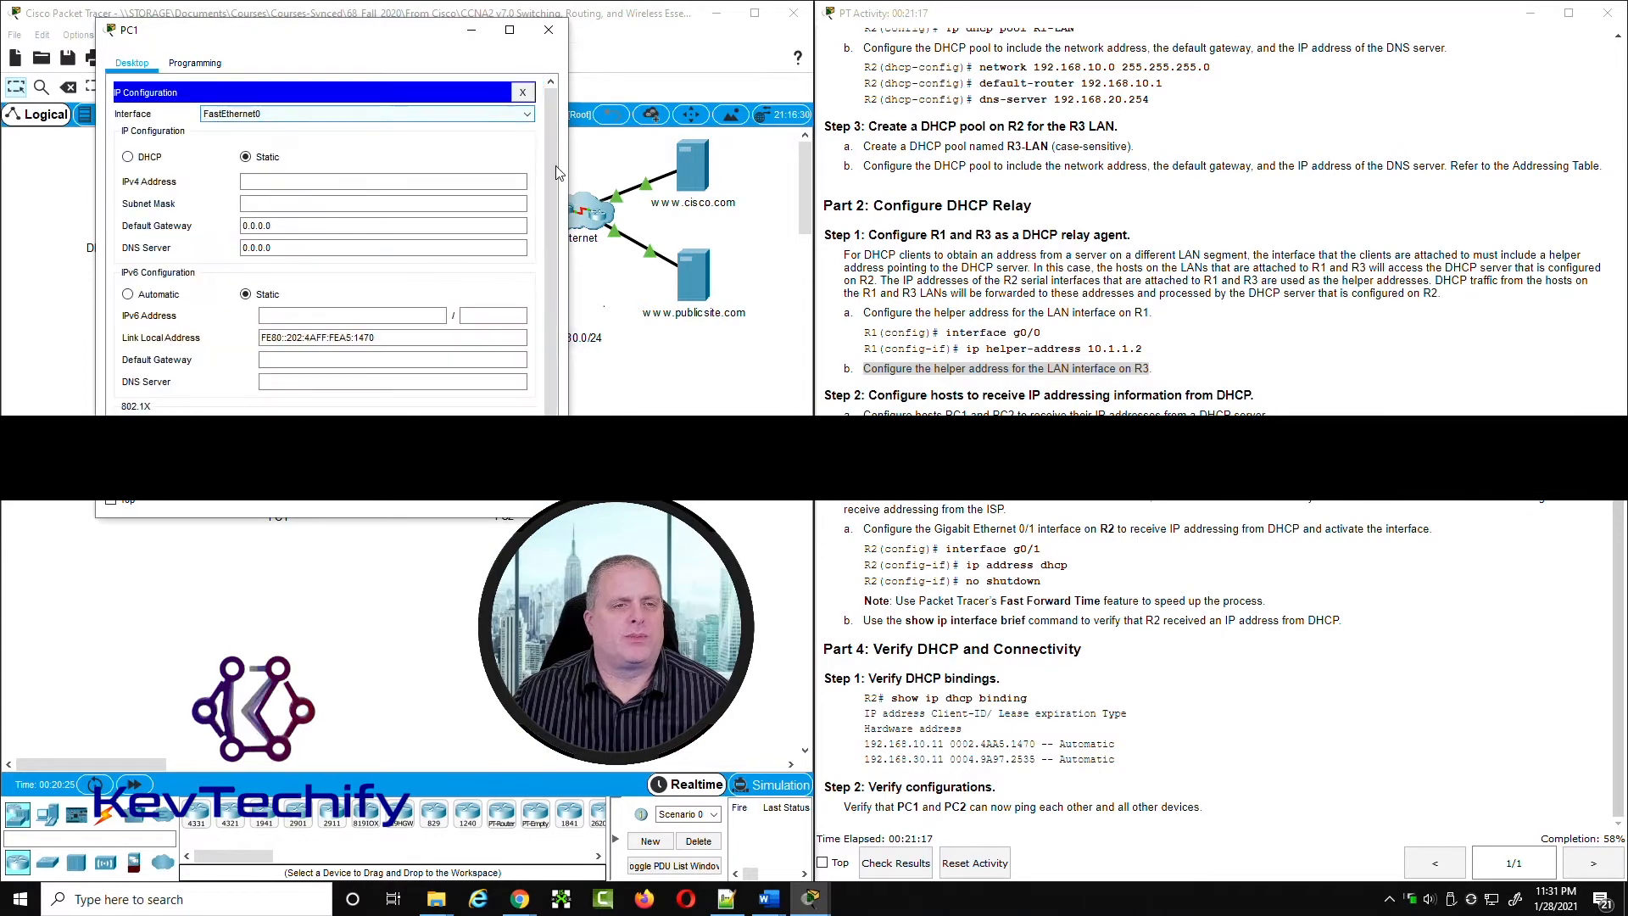
left_click(266, 178)
type("192")
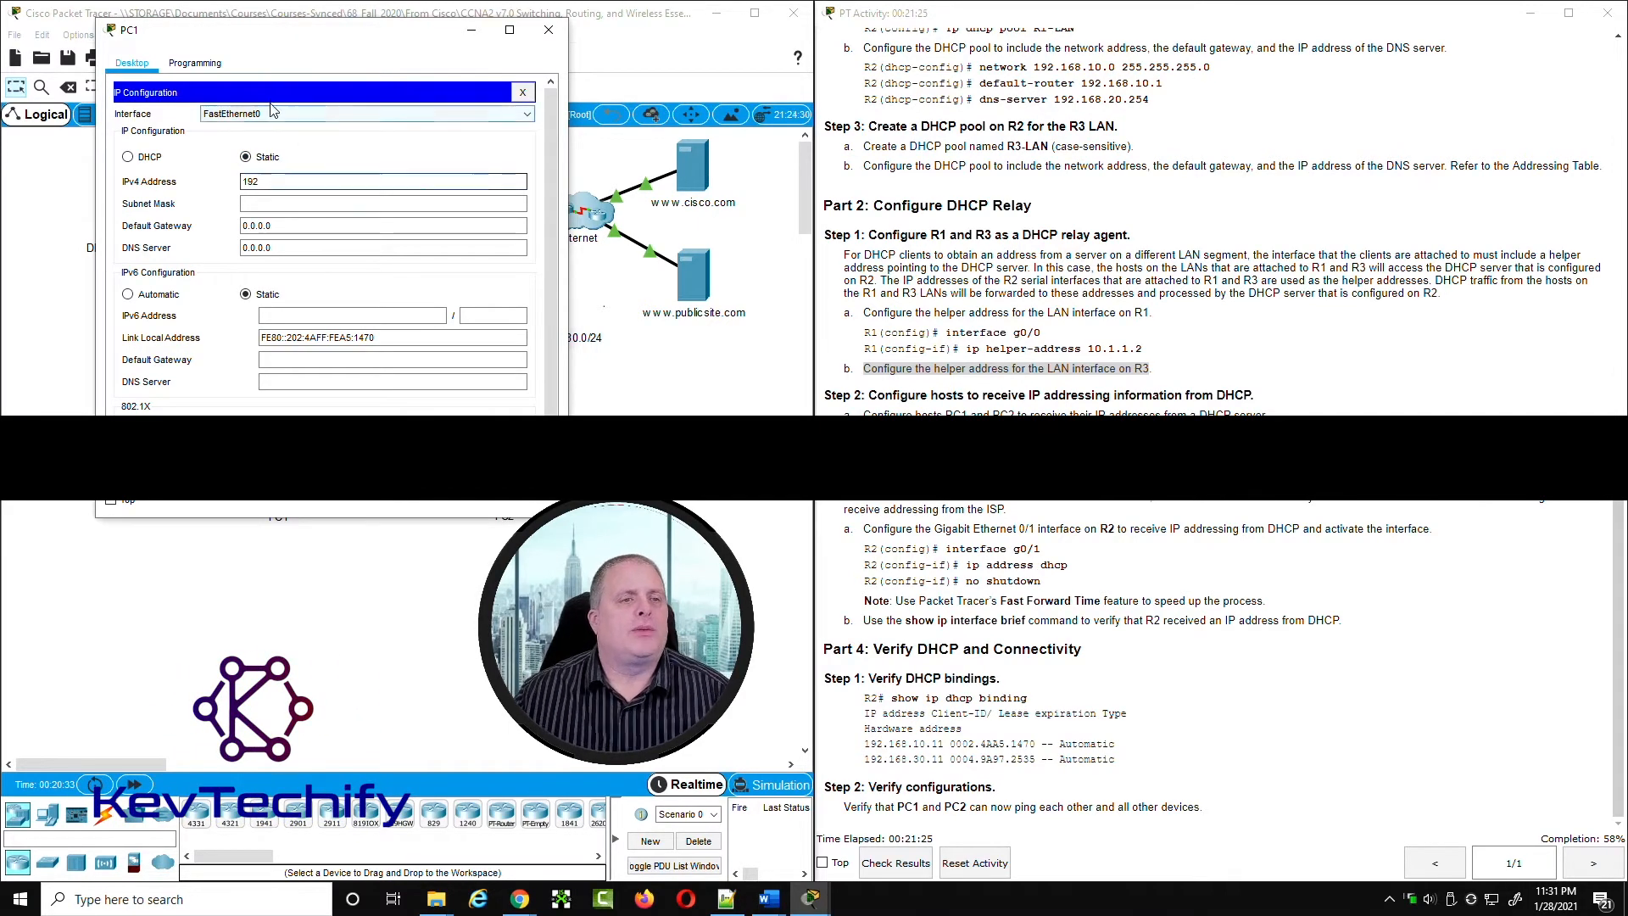
left_click(129, 159)
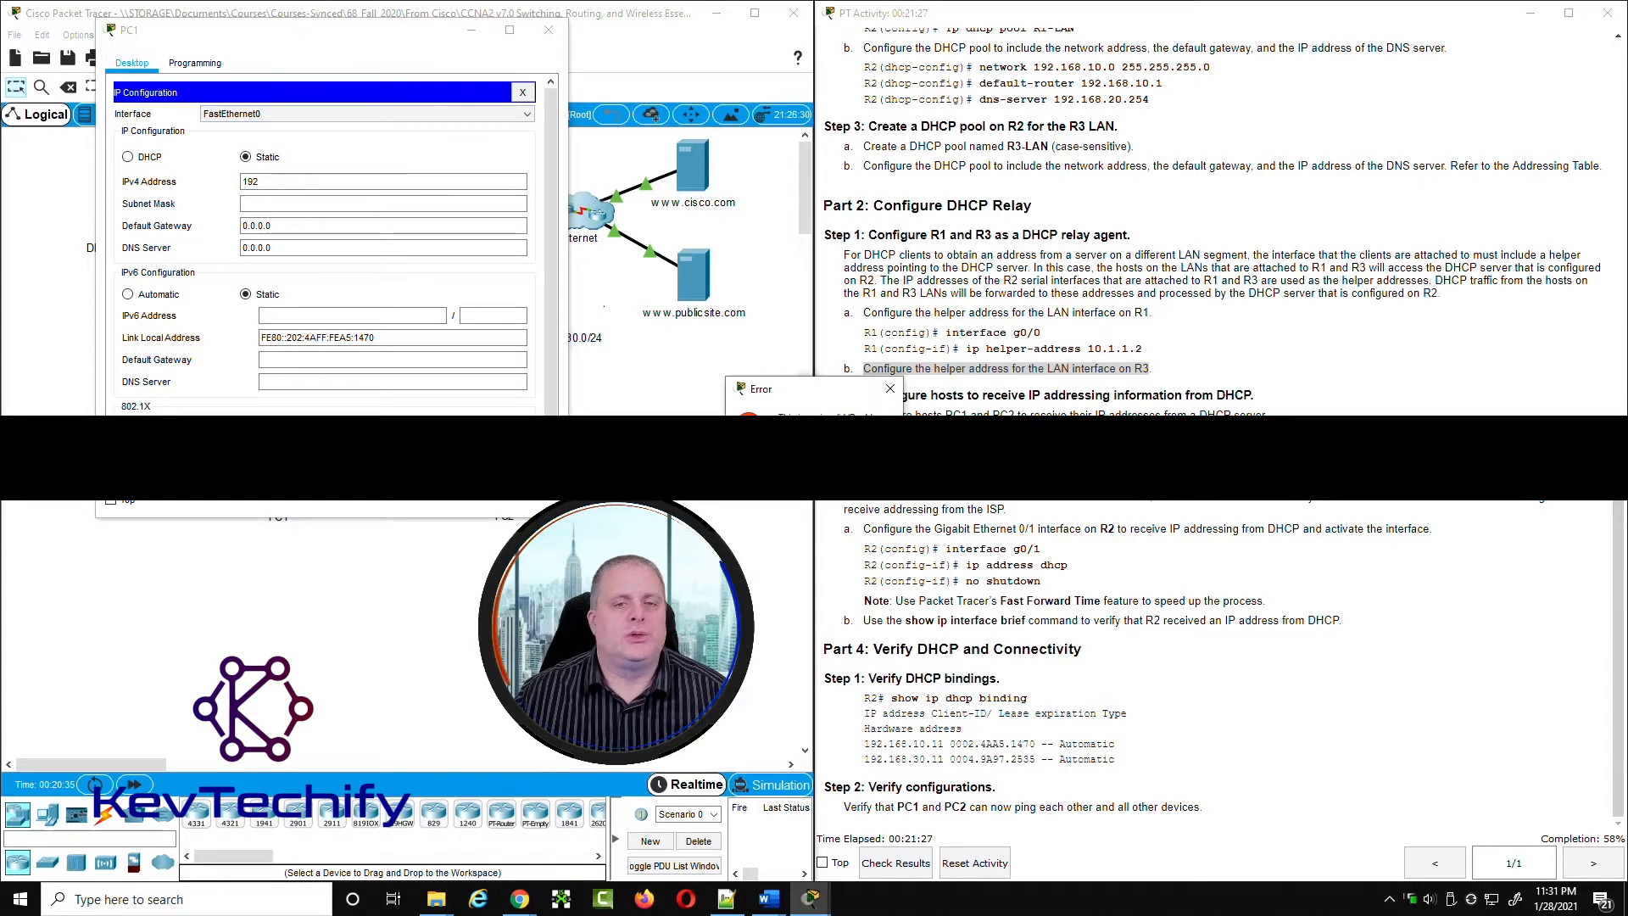
left_click(860, 459)
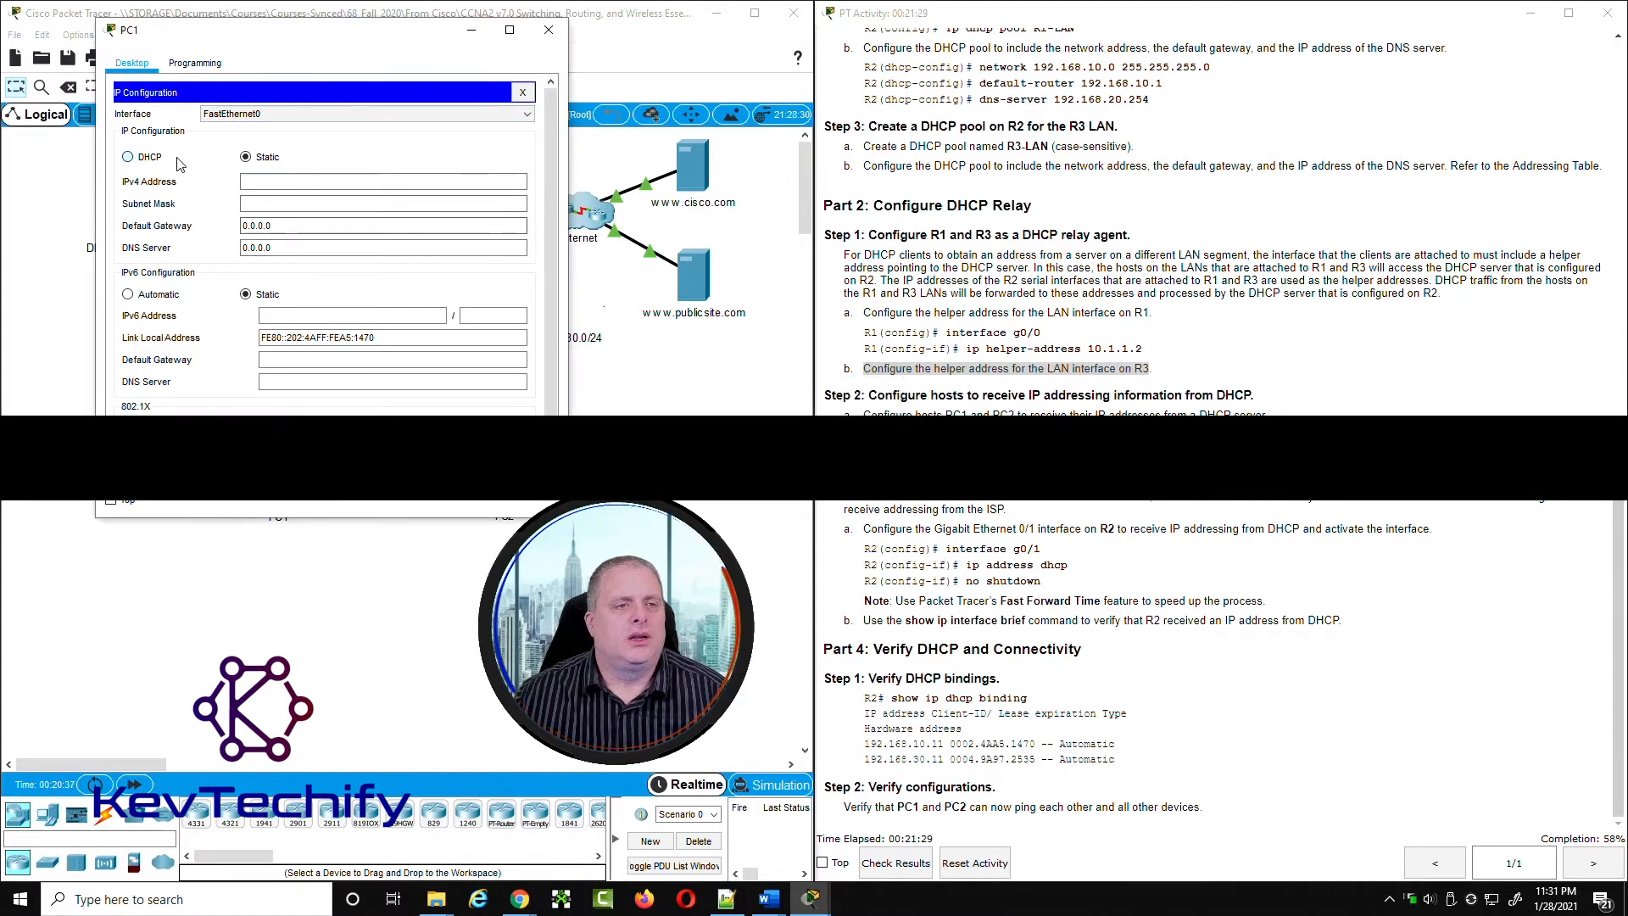
Step: Set PC1's IPv4 configuration to DHCP and close IP Configuration once the request completes
left_click(129, 158)
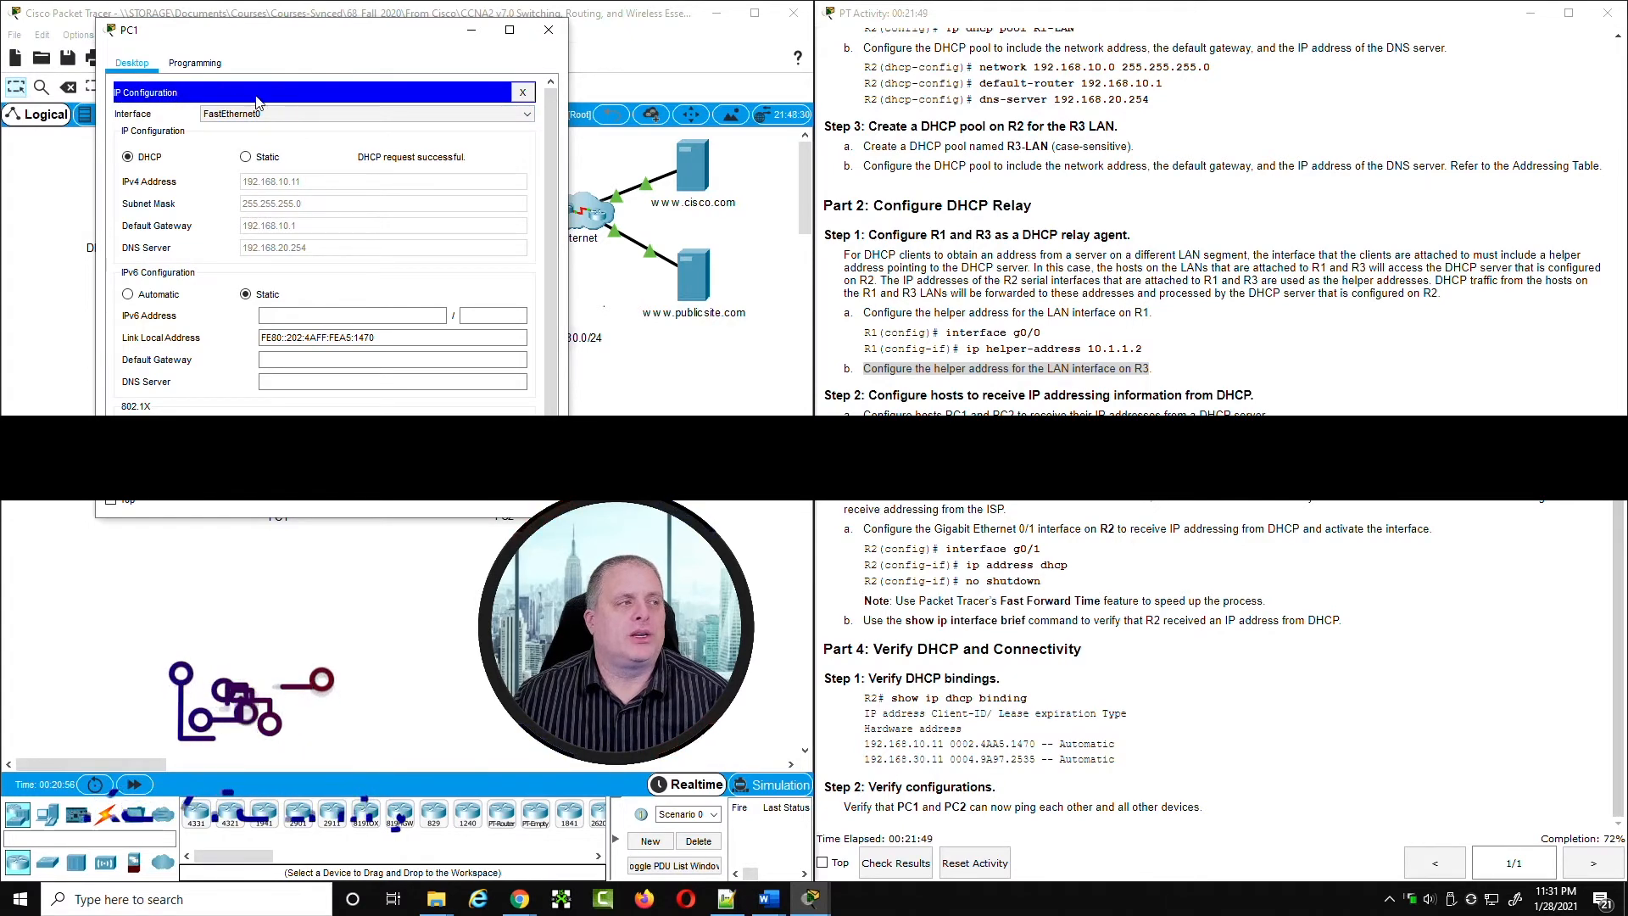
left_click(523, 93)
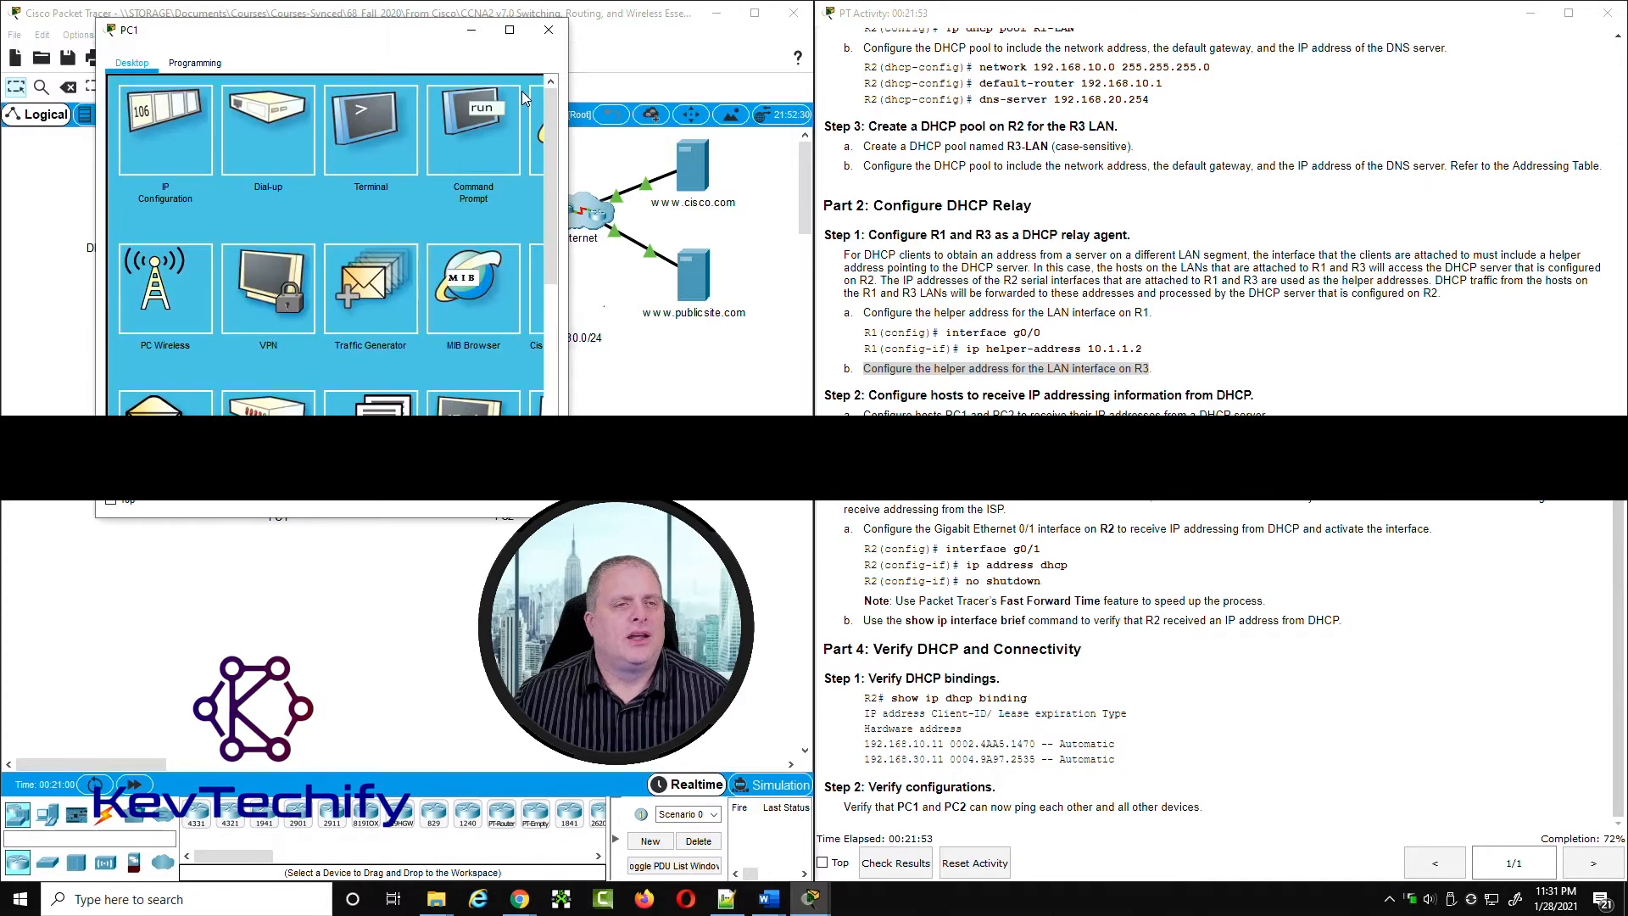
Step: Run ipconfig in PC1's Command Prompt and check the assigned IPv4 address and default gateway
left_click(469, 130)
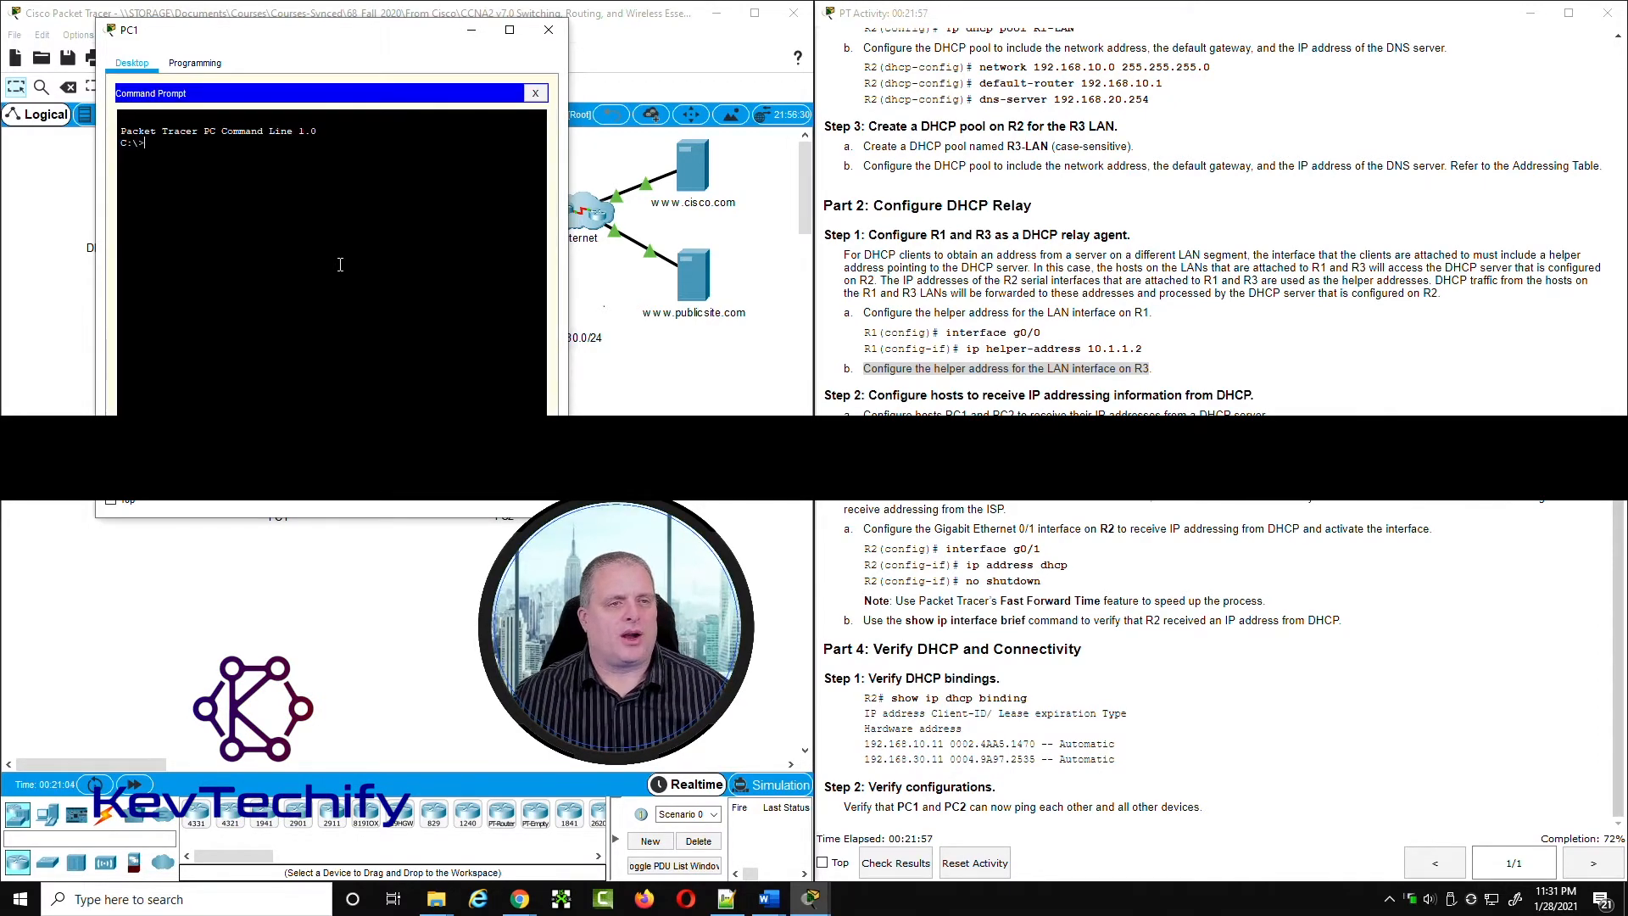
type("ipconfig")
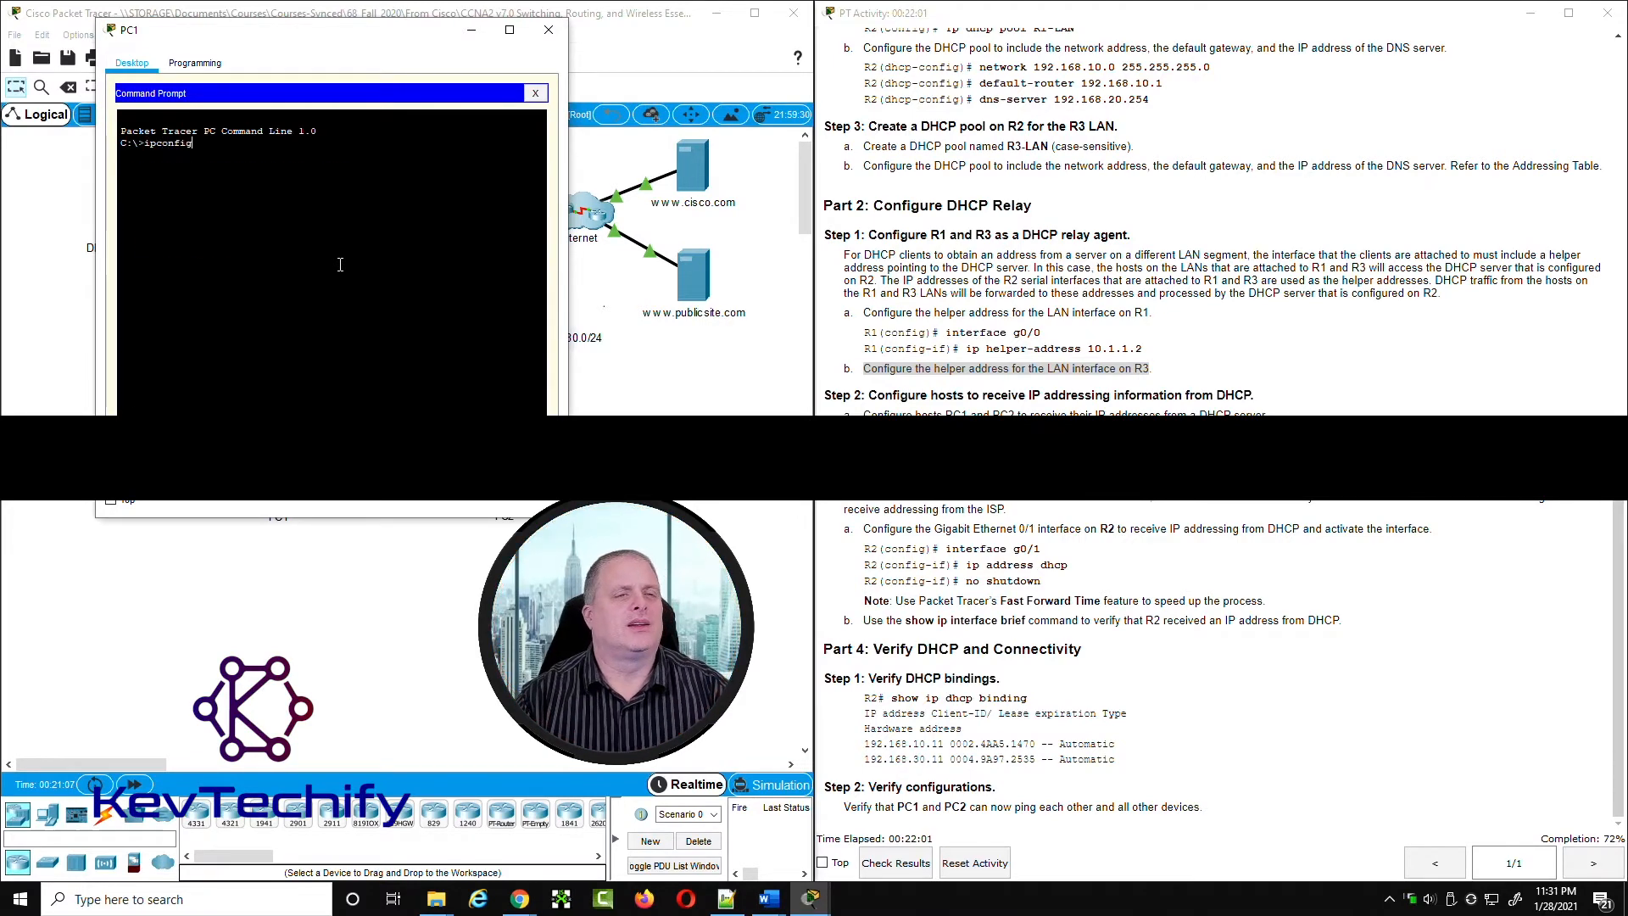
key("Return")
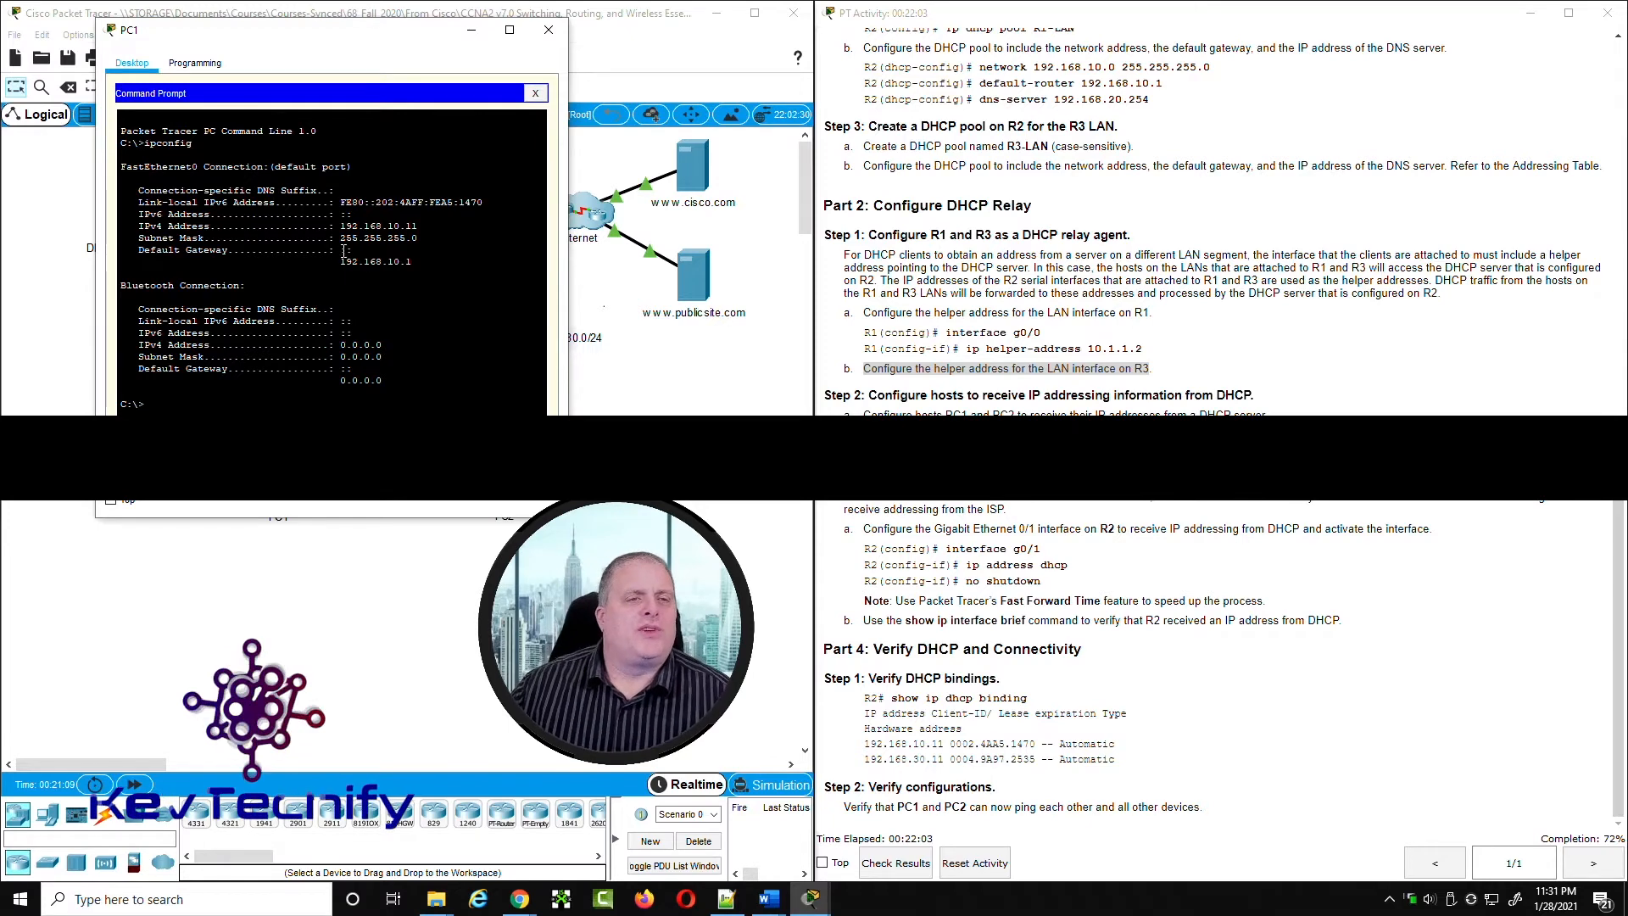
left_click_drag(139, 226, 421, 227)
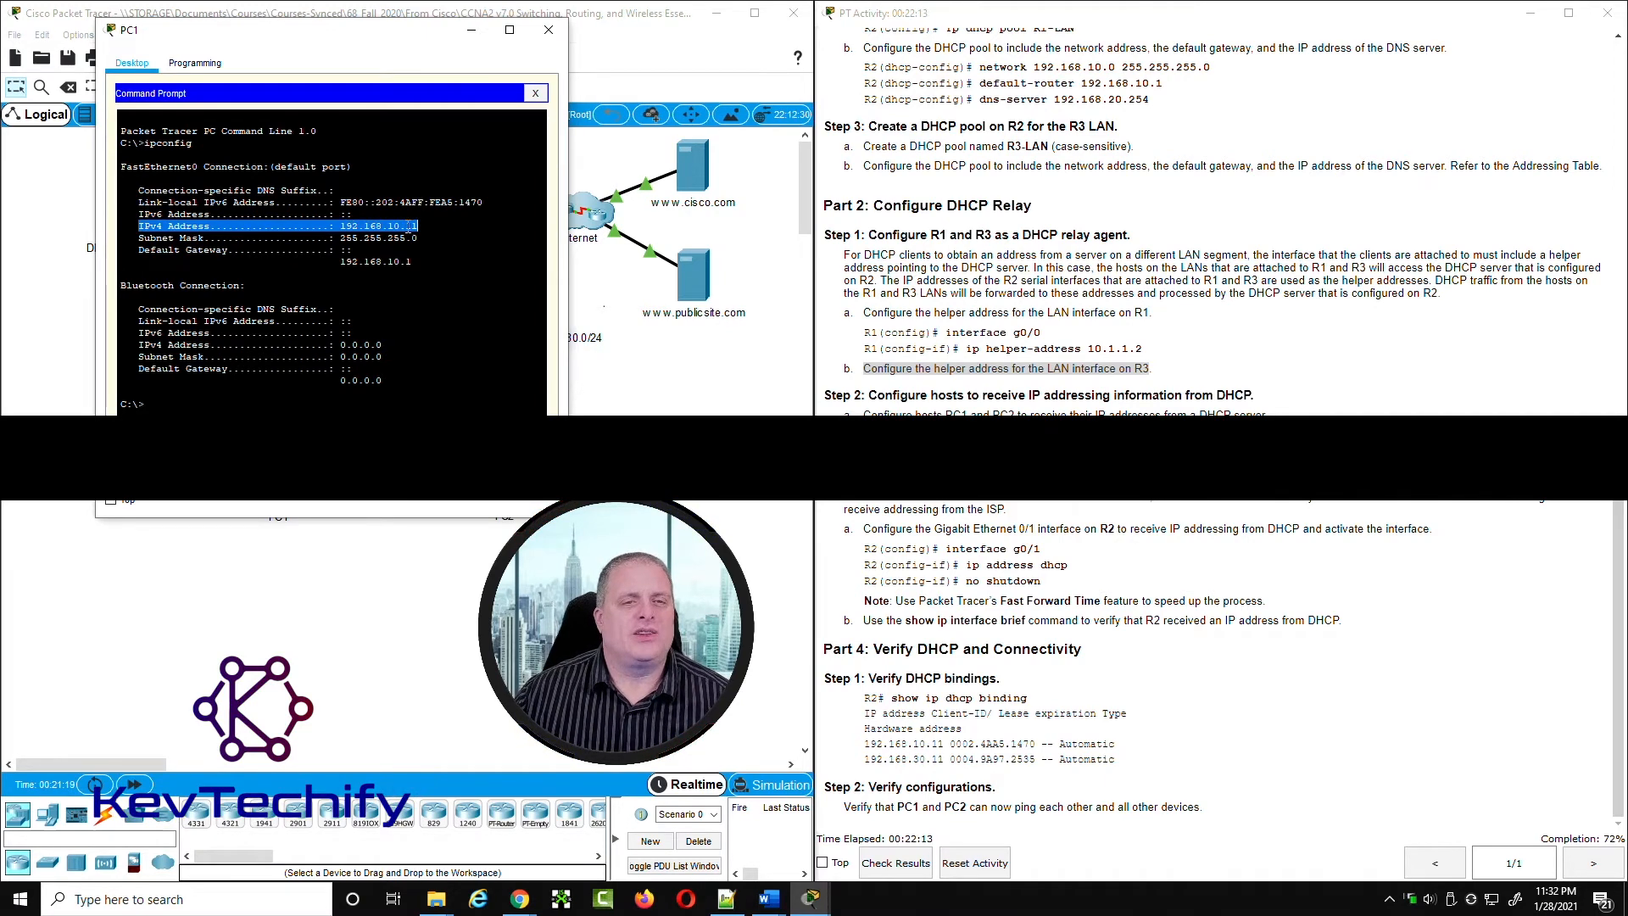
left_click(409, 227)
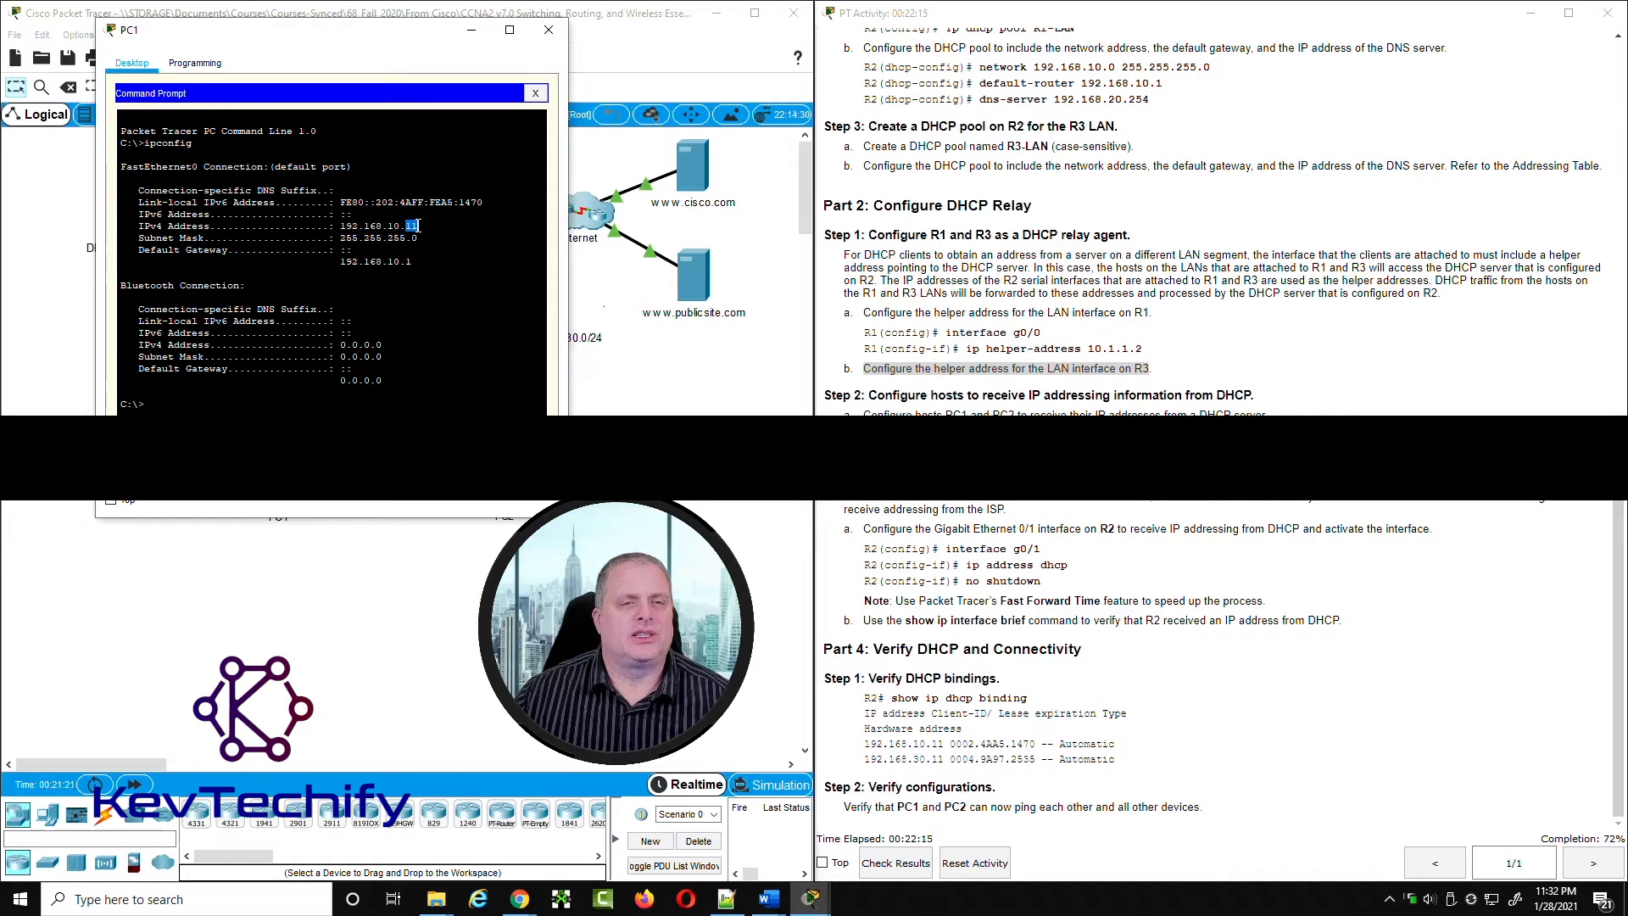
left_click_drag(339, 262, 414, 262)
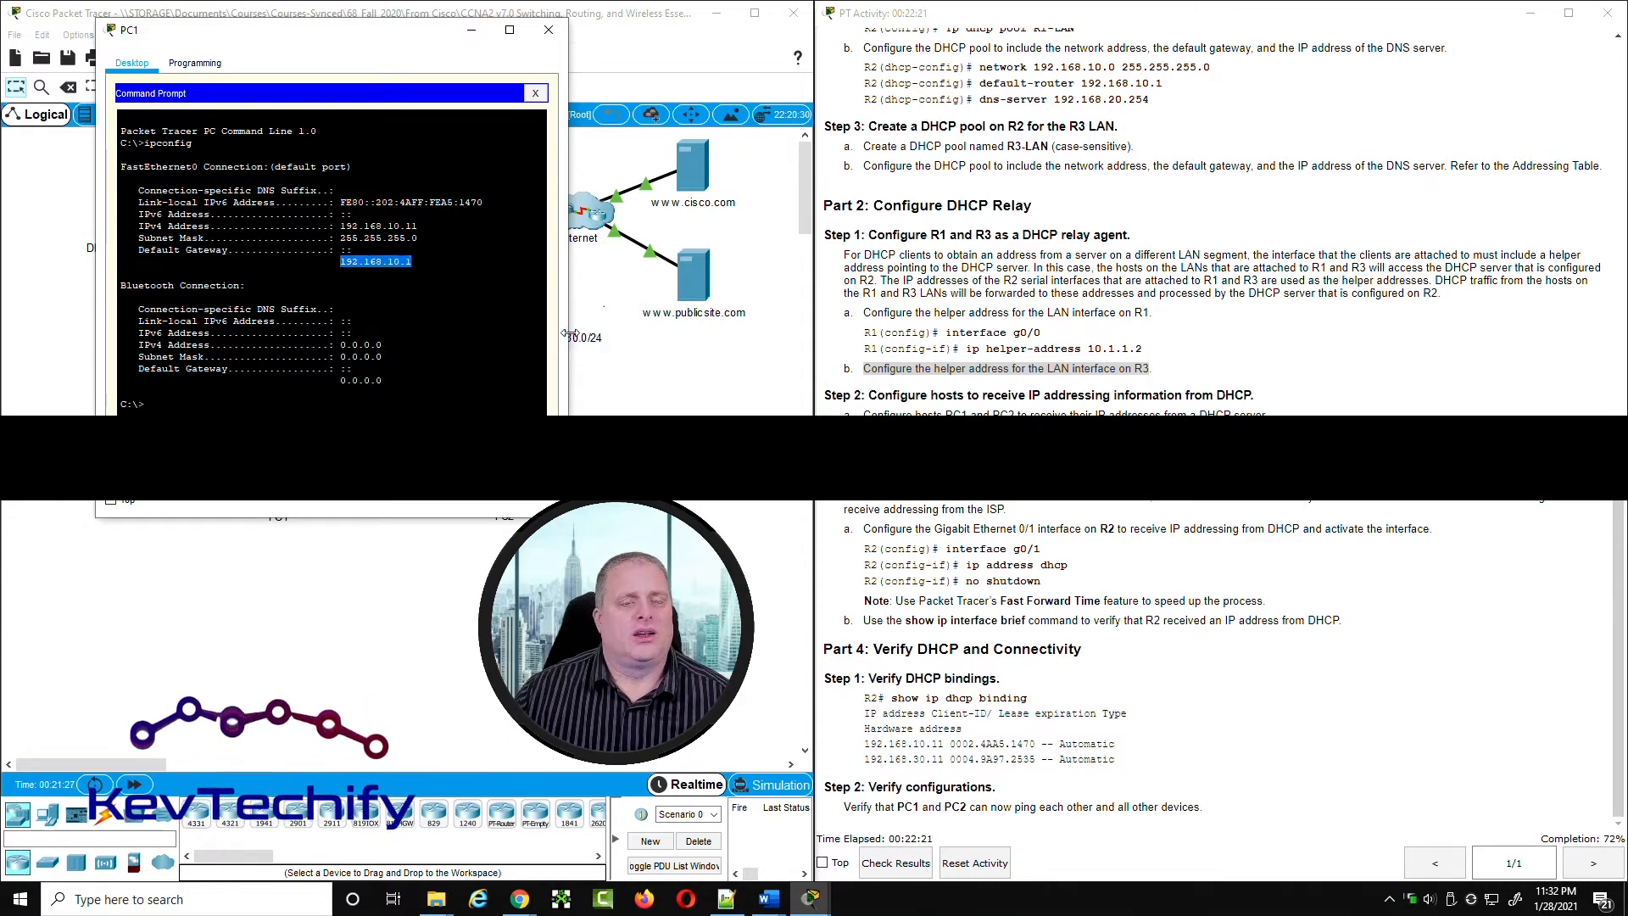
Step: Run ipconfig /all on PC1 and examine the FastEthernet0 details, particularly the DHCP Servers entry
left_click(262, 397)
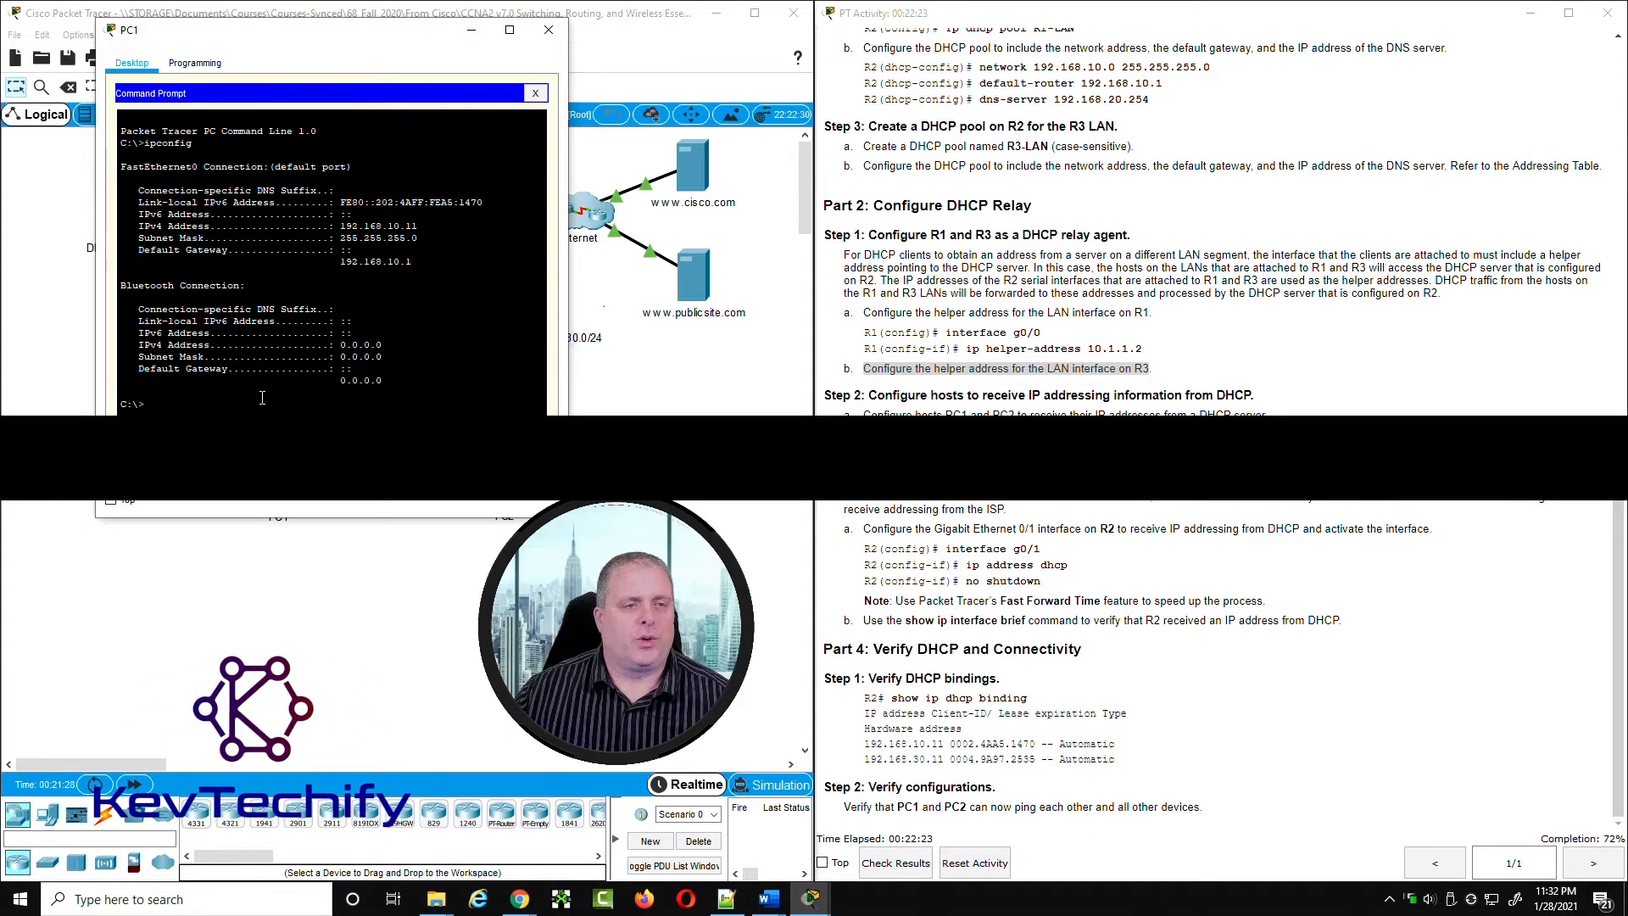
type("ip")
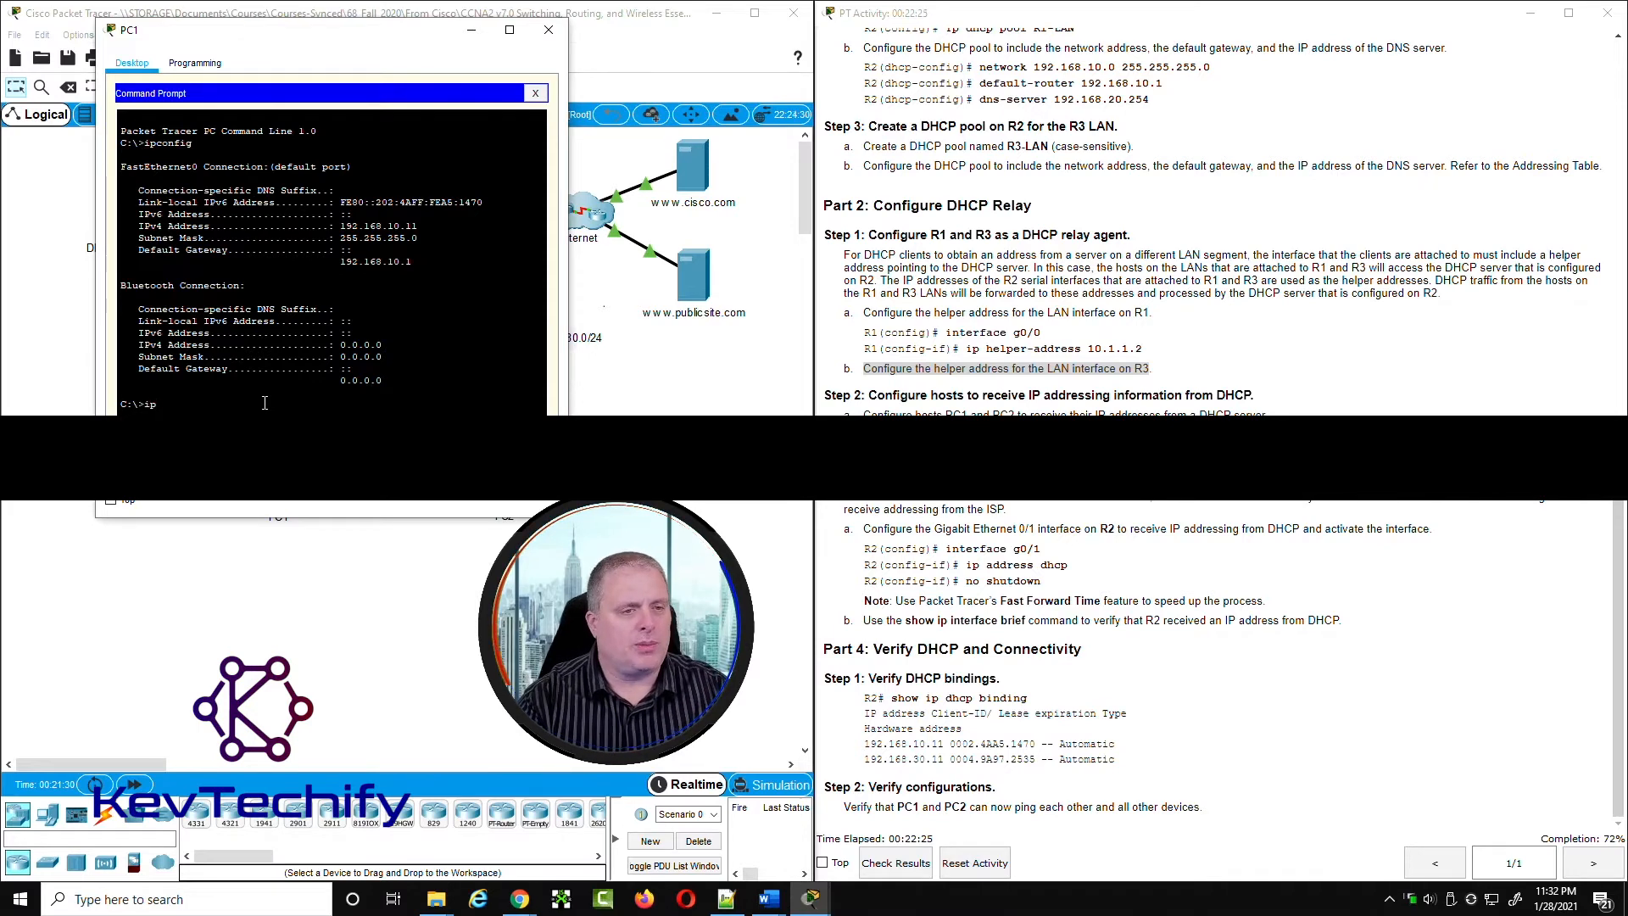
type("config")
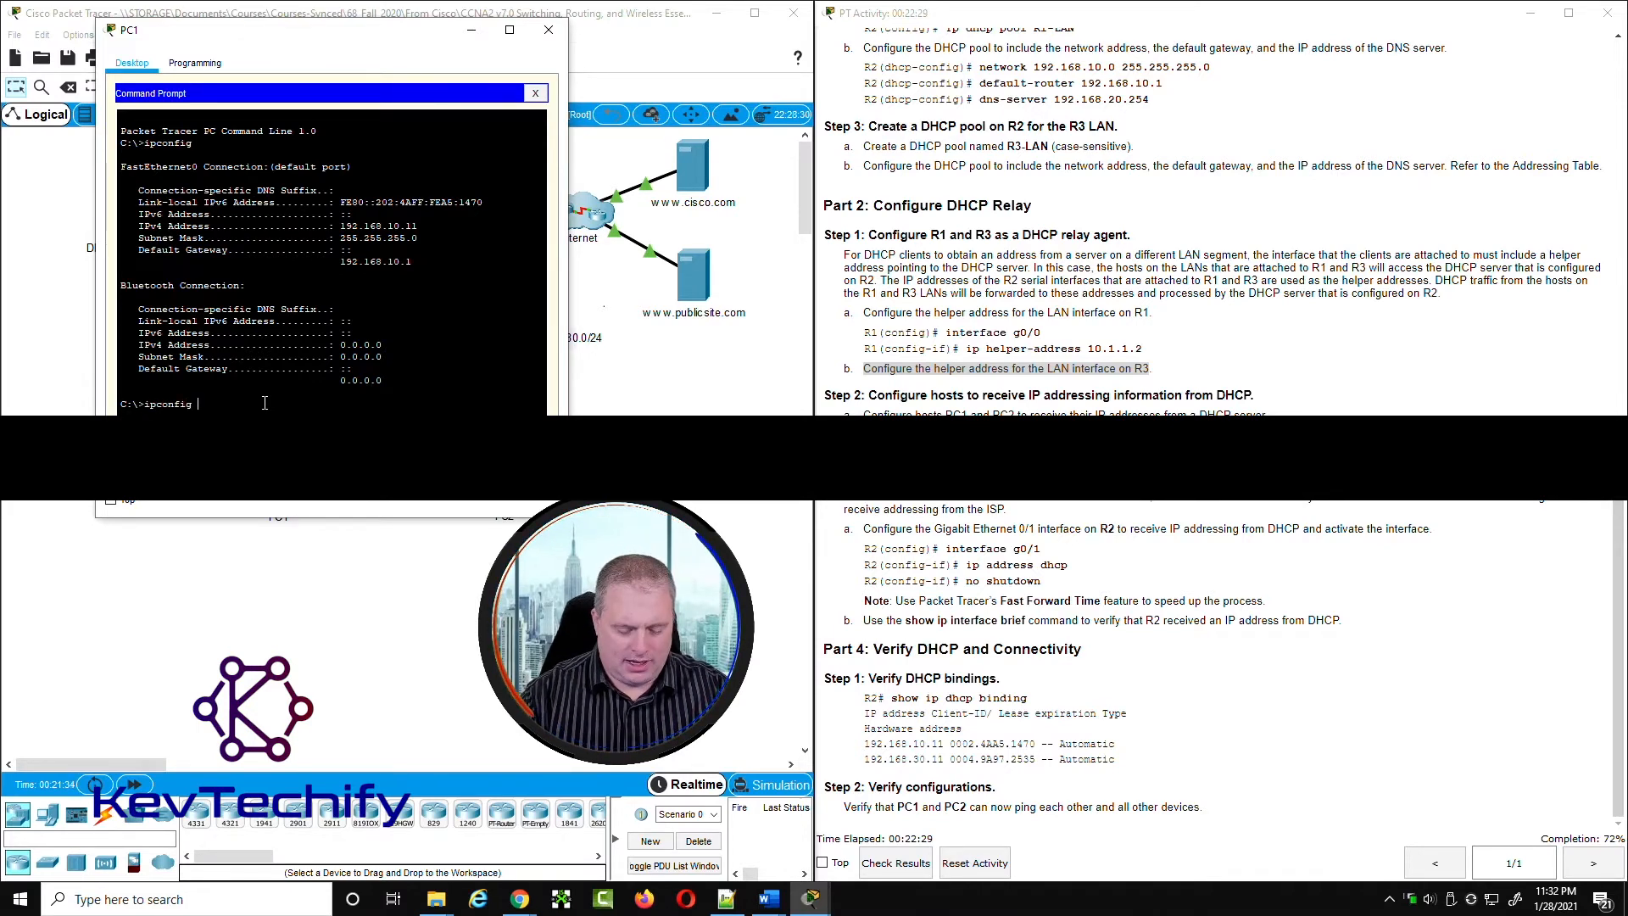
type(" /all")
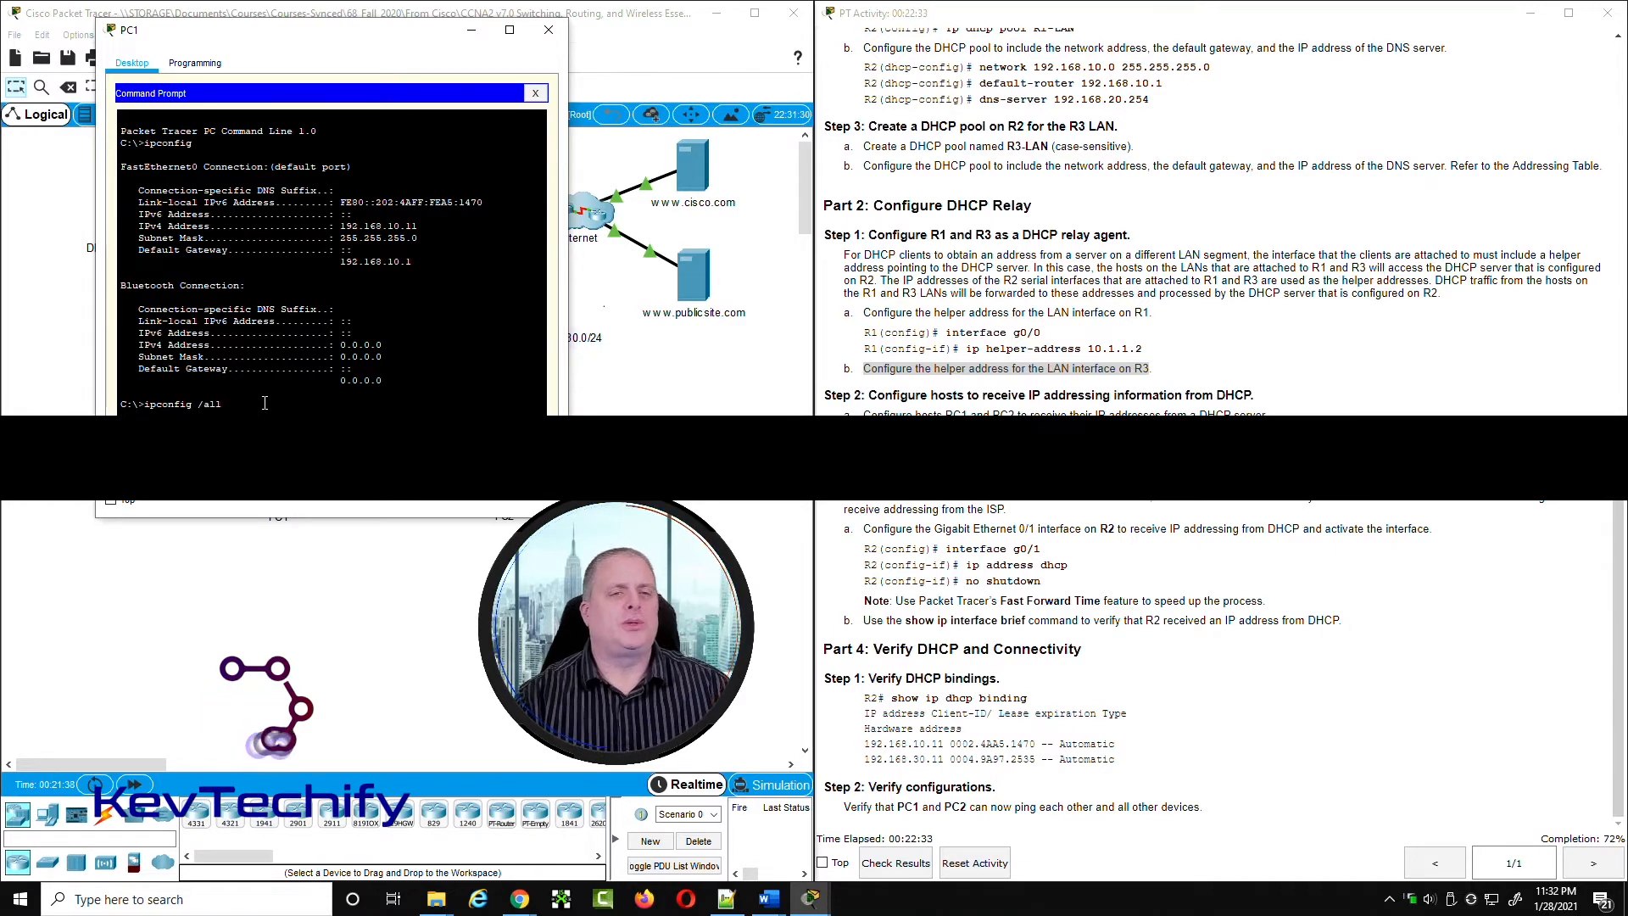
key("Return")
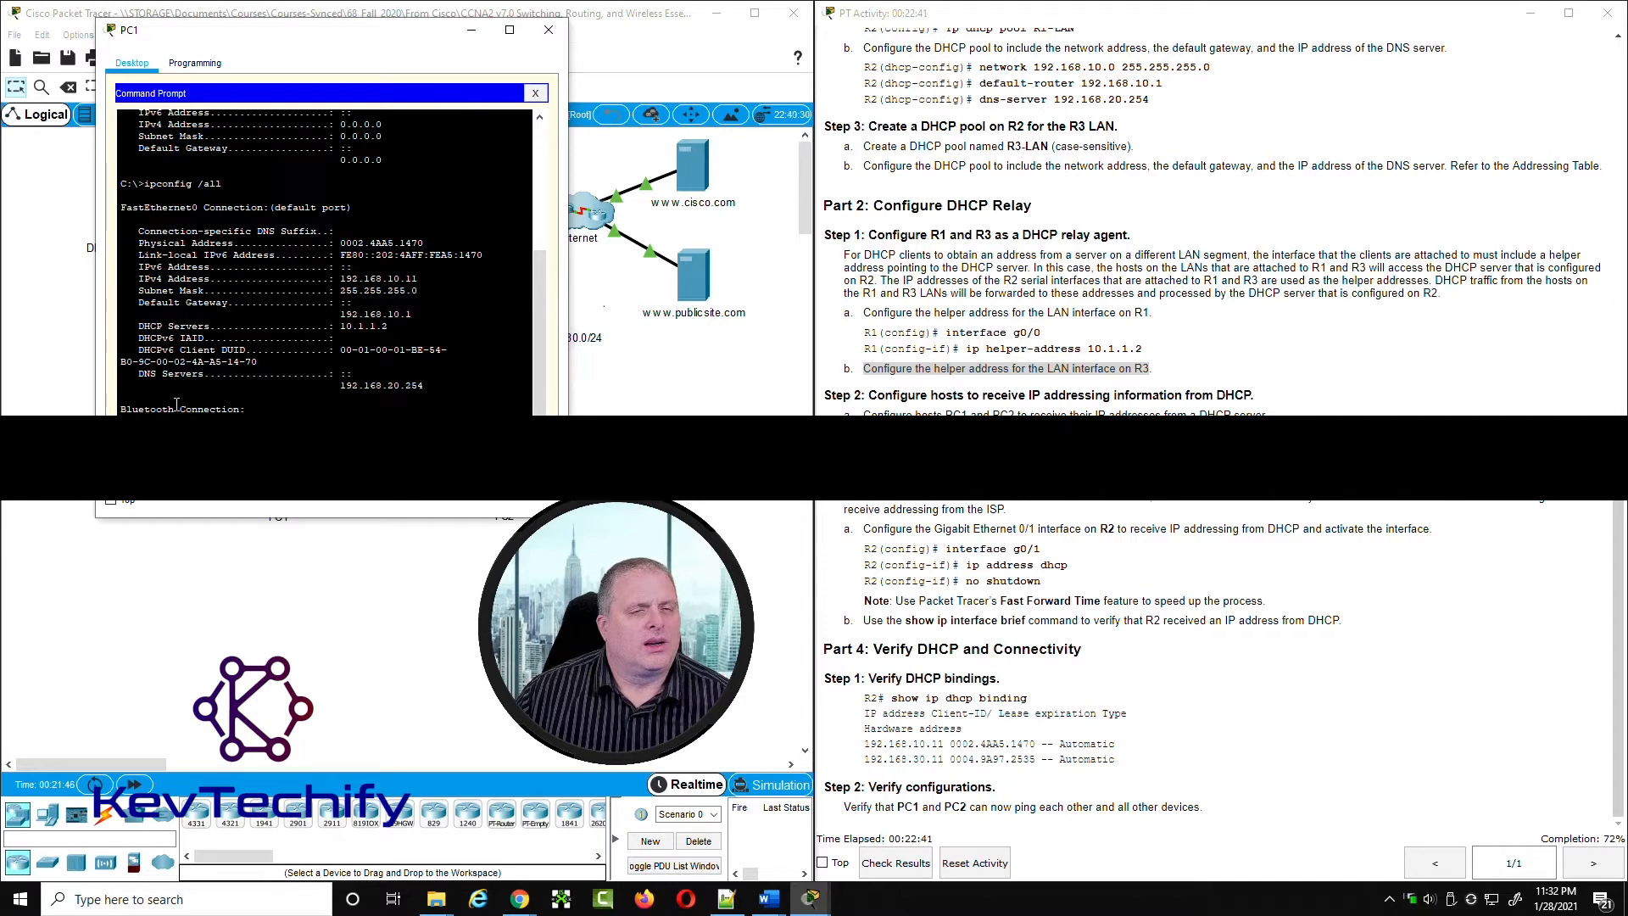
scroll(193, 408, "up", 2)
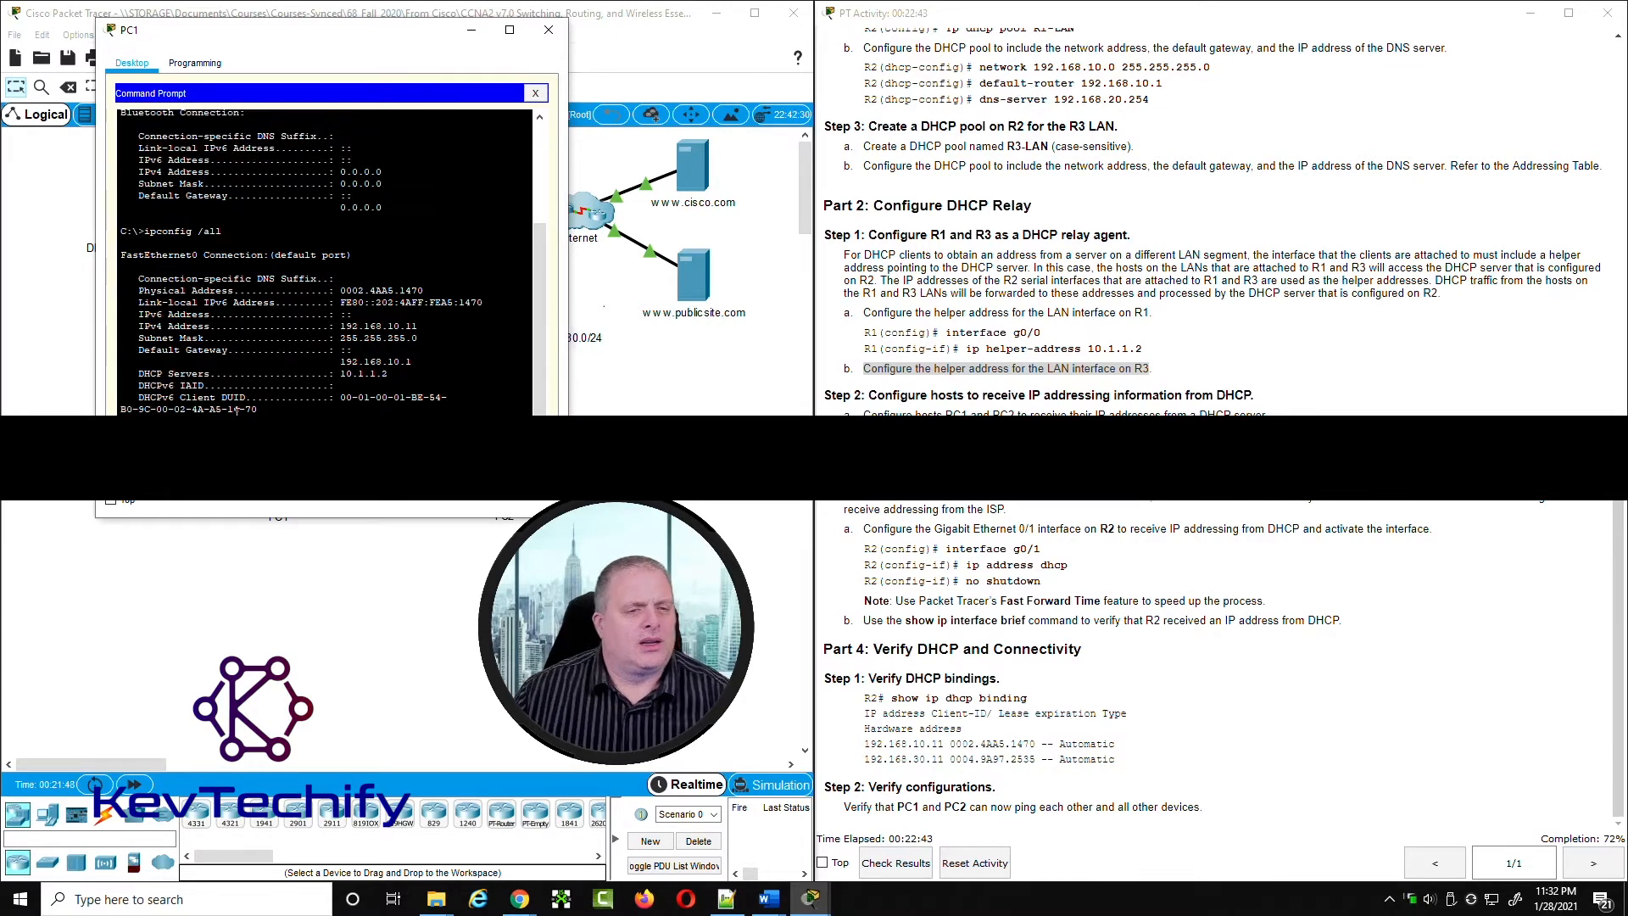
scroll(244, 409, "down", 6)
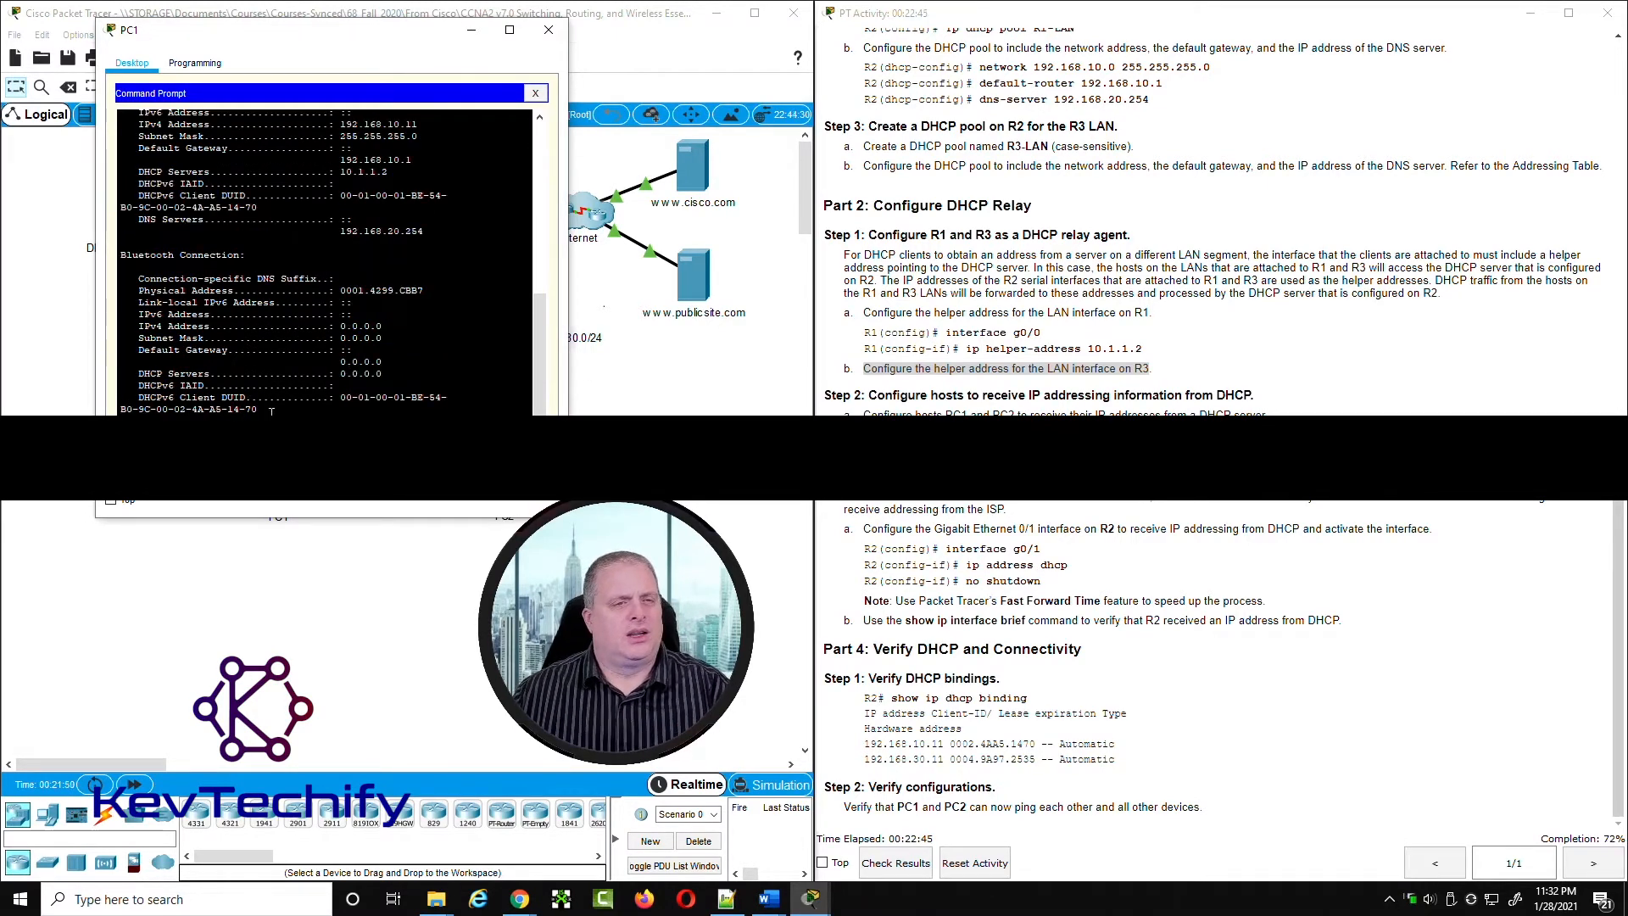
scroll(178, 340, "up", 3)
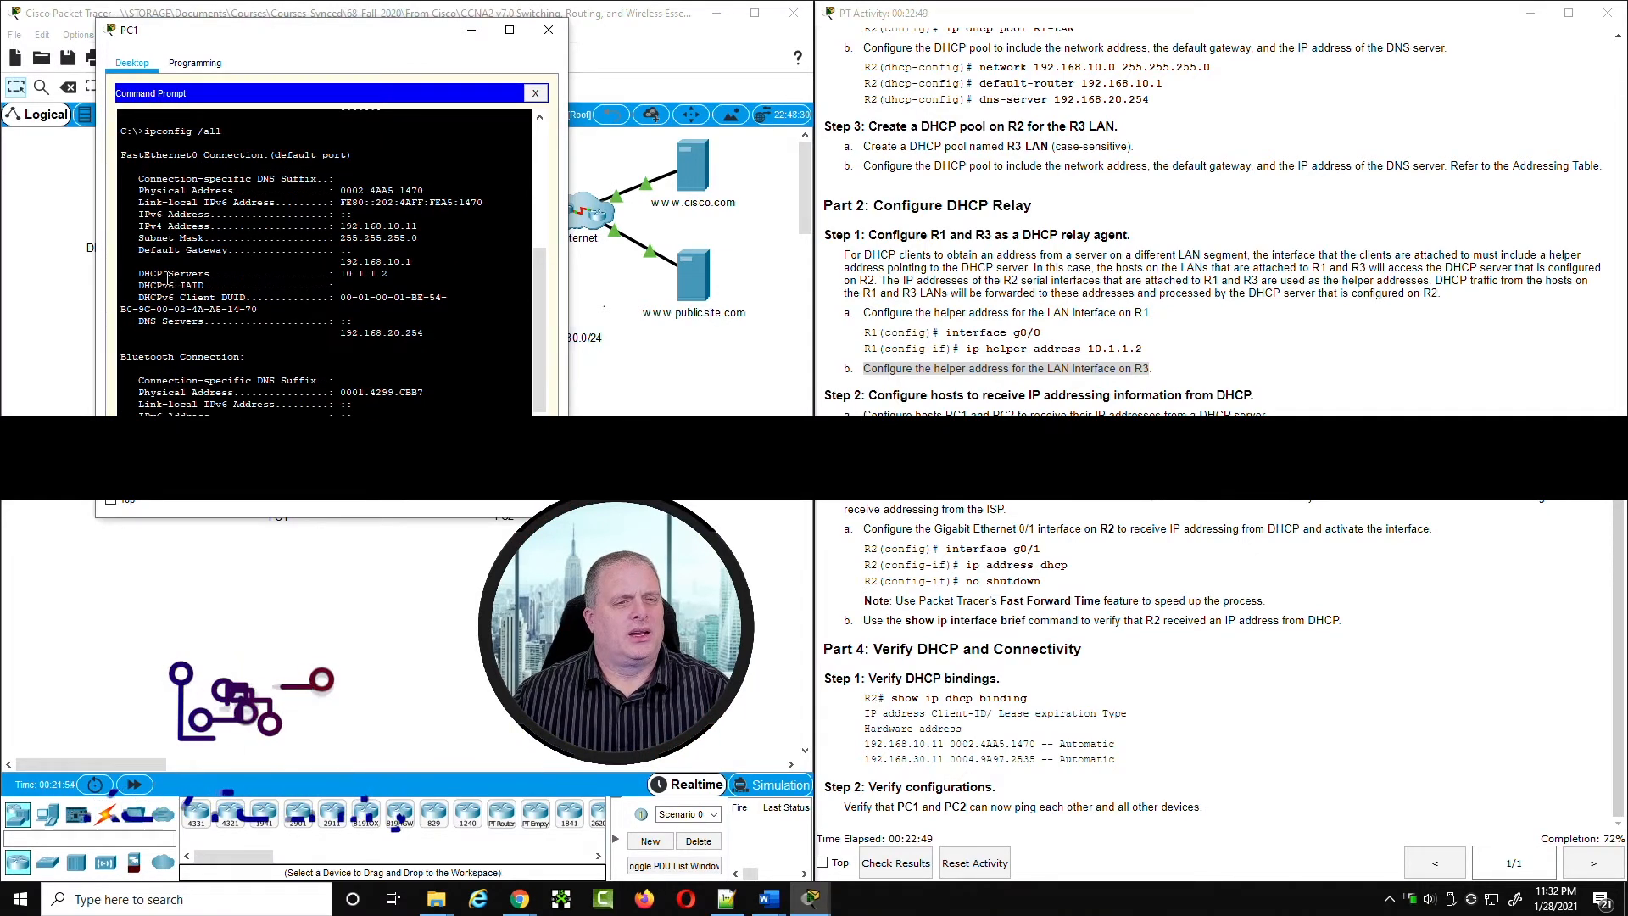
left_click_drag(138, 273, 393, 272)
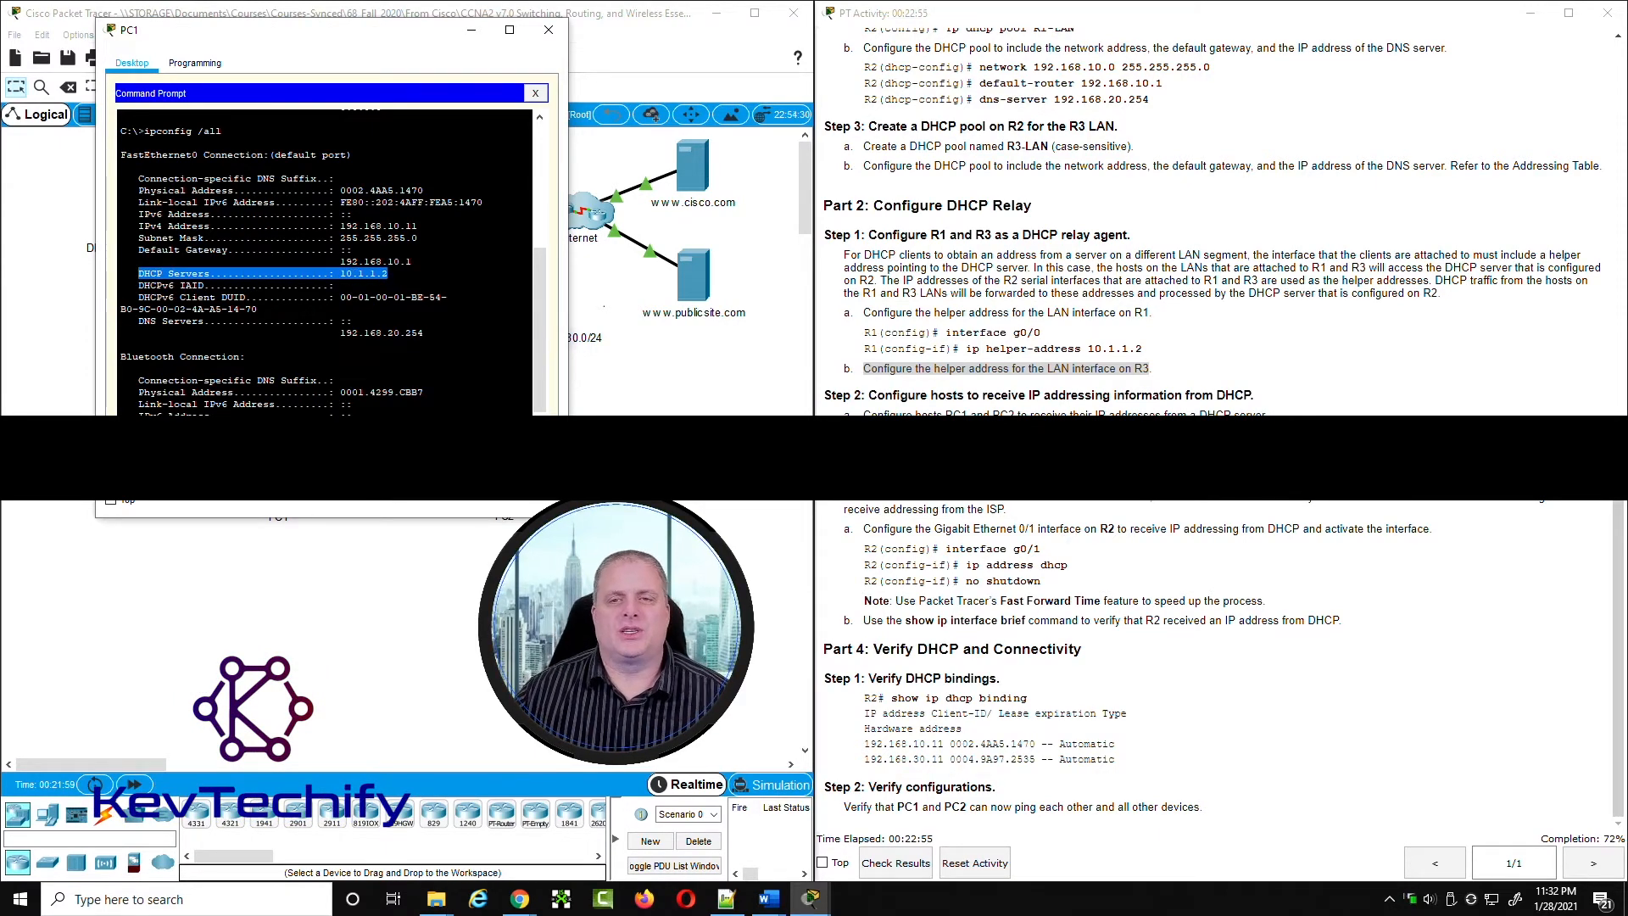
Step: Look up R2's S0/0/0 address in the addressing table and compare PC1's DHCP server with the topology
scroll(1213, 255, "up", 20)
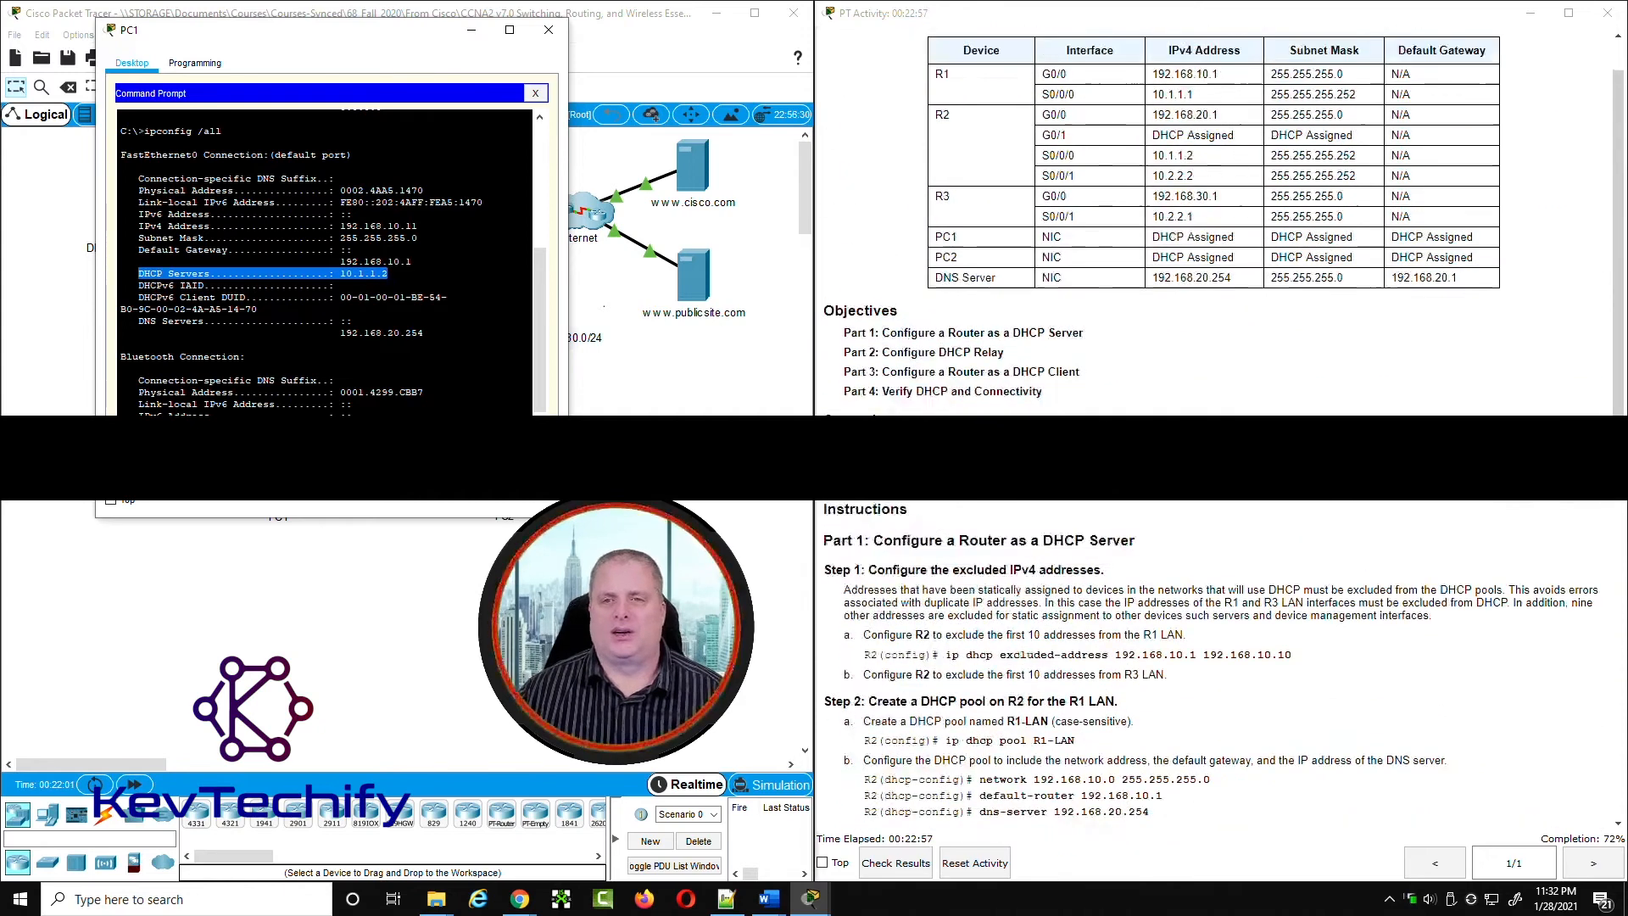
scroll(1166, 213, "up", 2)
left_click_drag(1154, 213, 1202, 218)
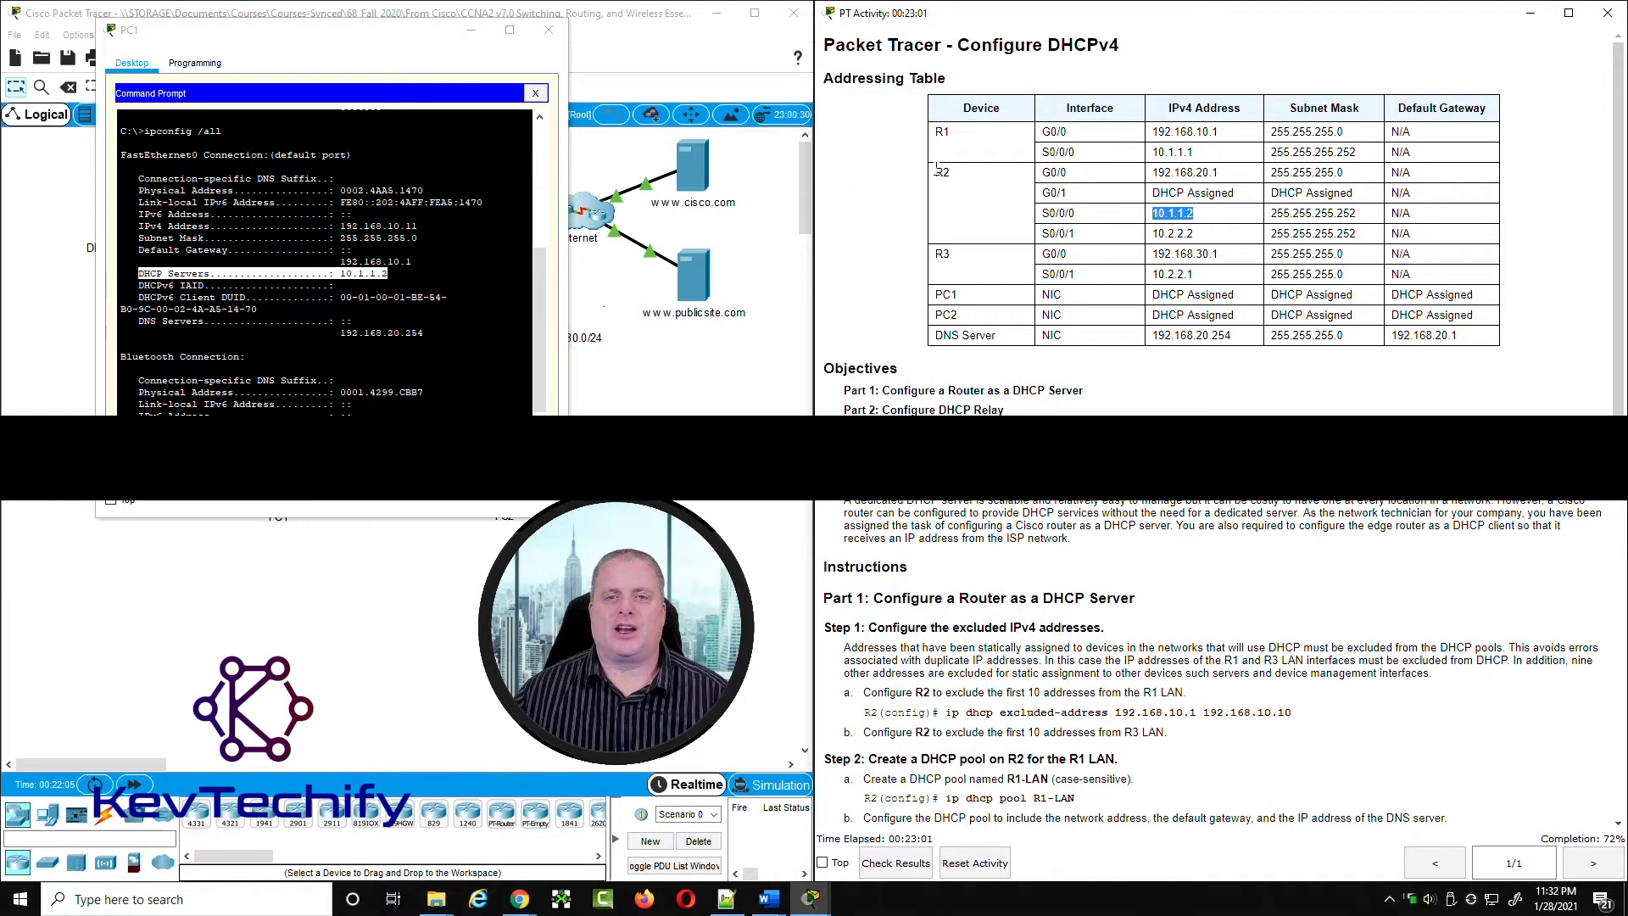
left_click_drag(319, 37, 889, 43)
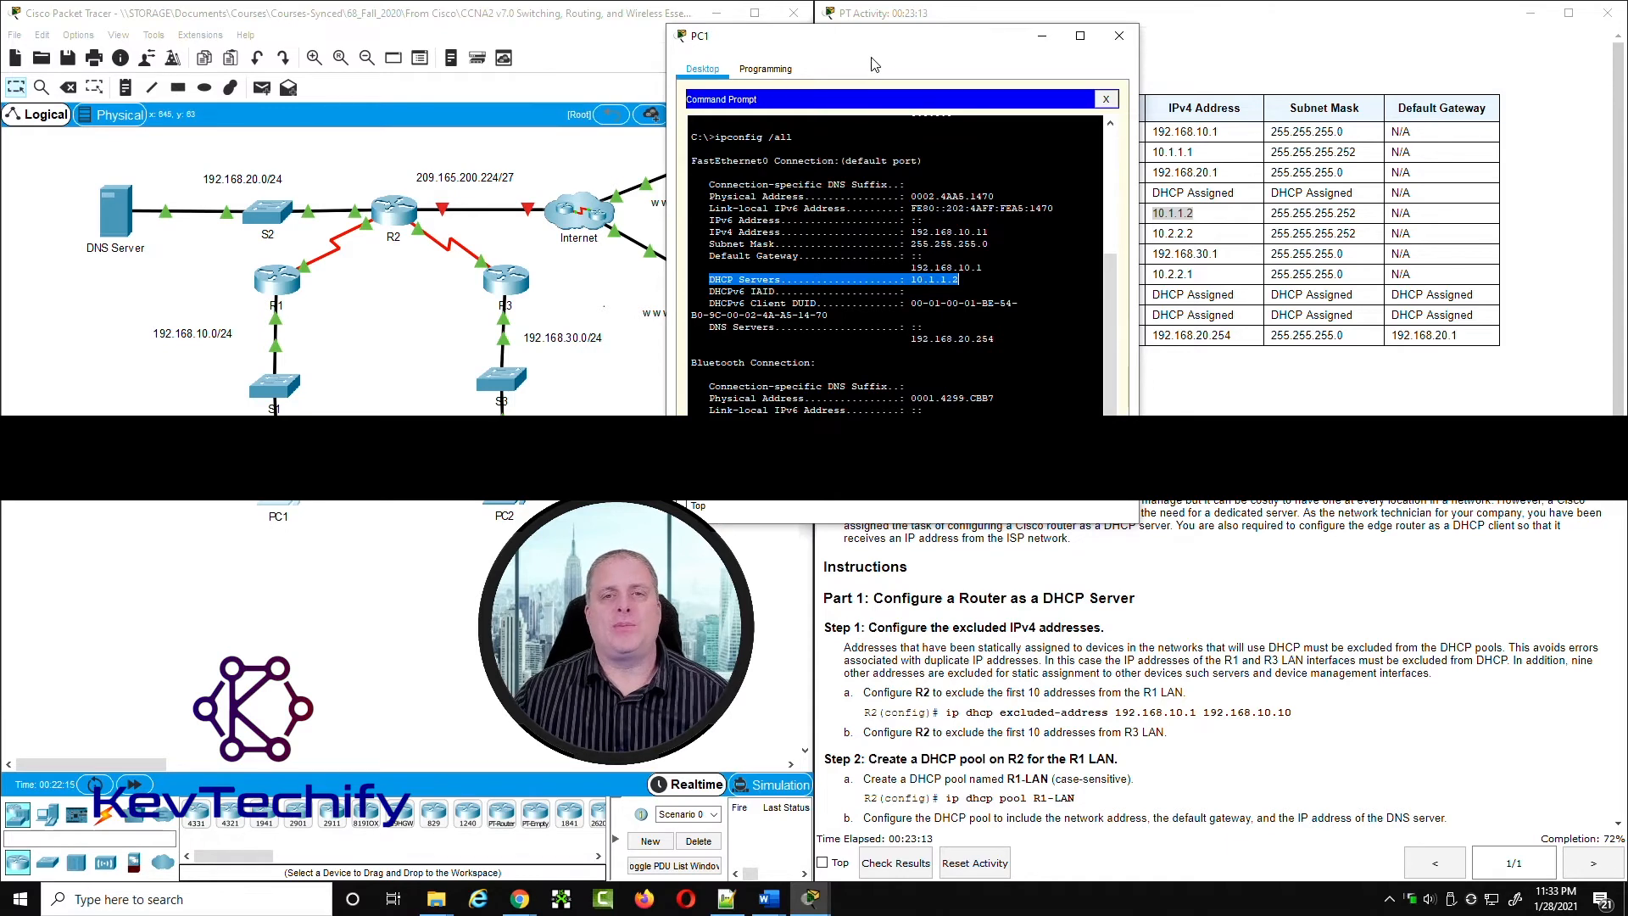
left_click_drag(888, 43, 335, 43)
Step: Review PC1's ipconfig /all output again and examine the default gateway and DHCP server lines
scroll(420, 319, "down", 3)
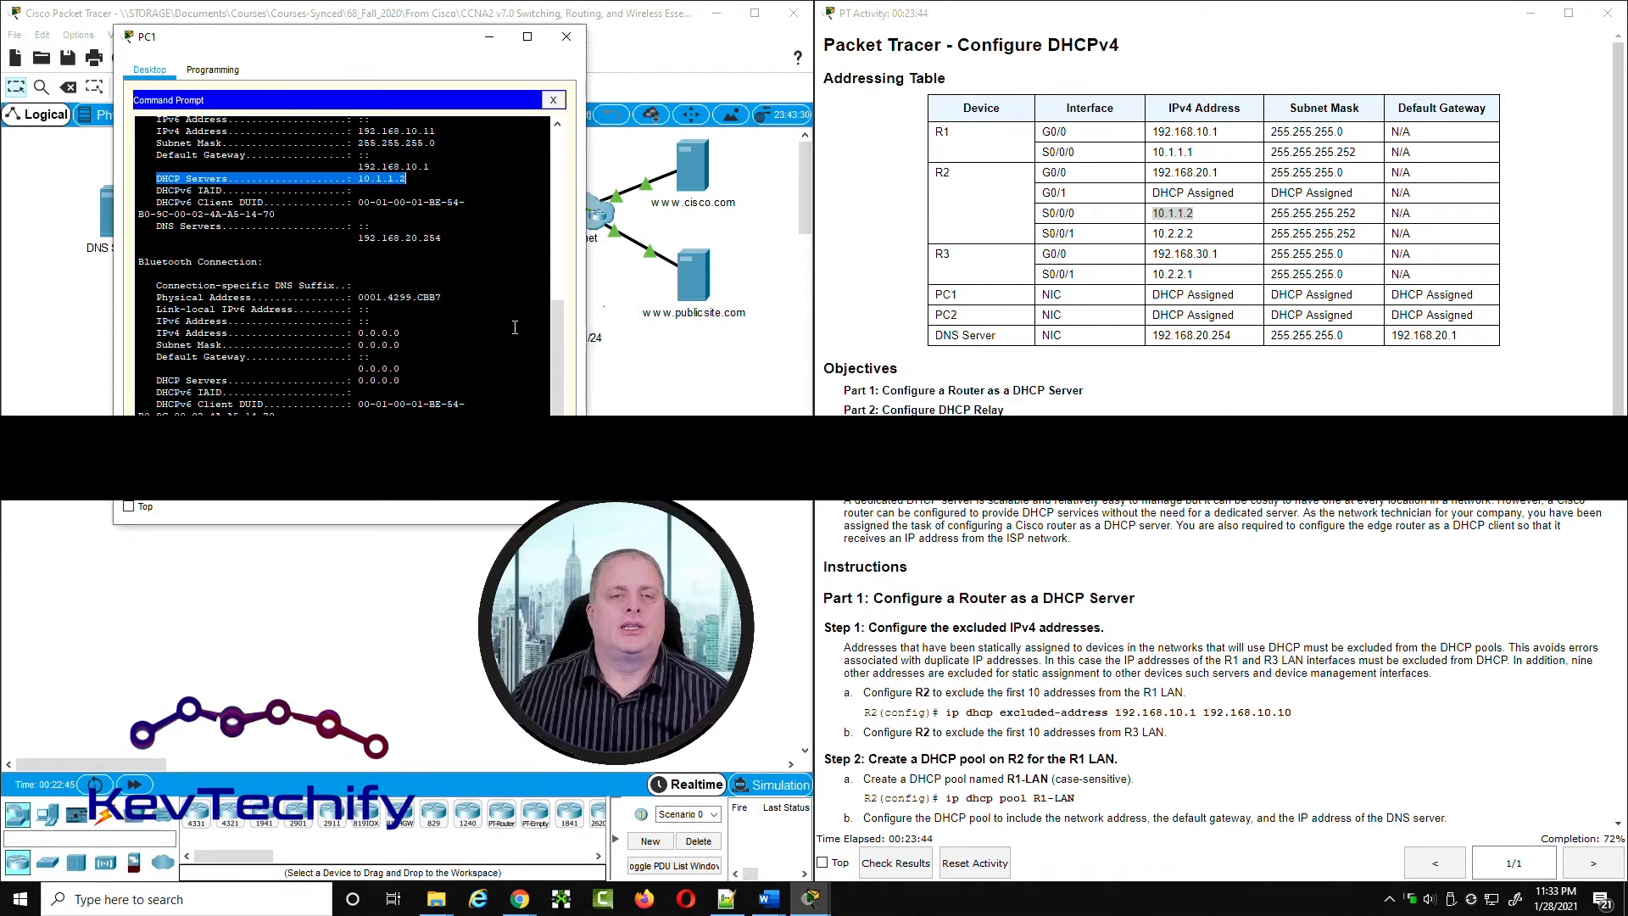
left_click_drag(557, 351, 557, 350)
scroll(558, 329, "up", 1)
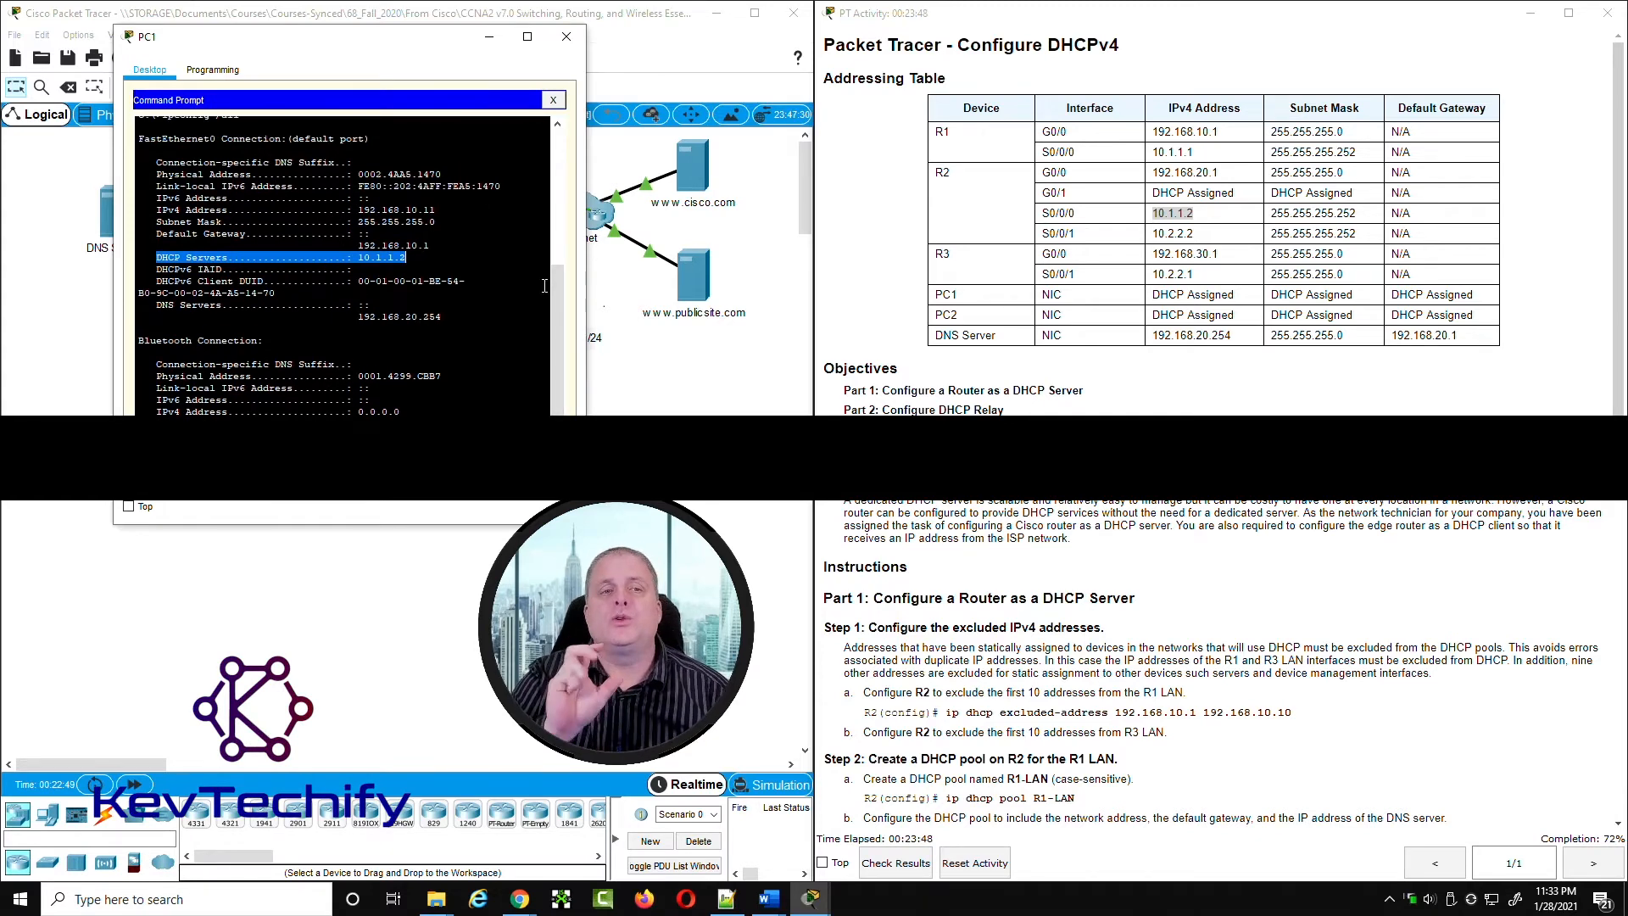
left_click(440, 244)
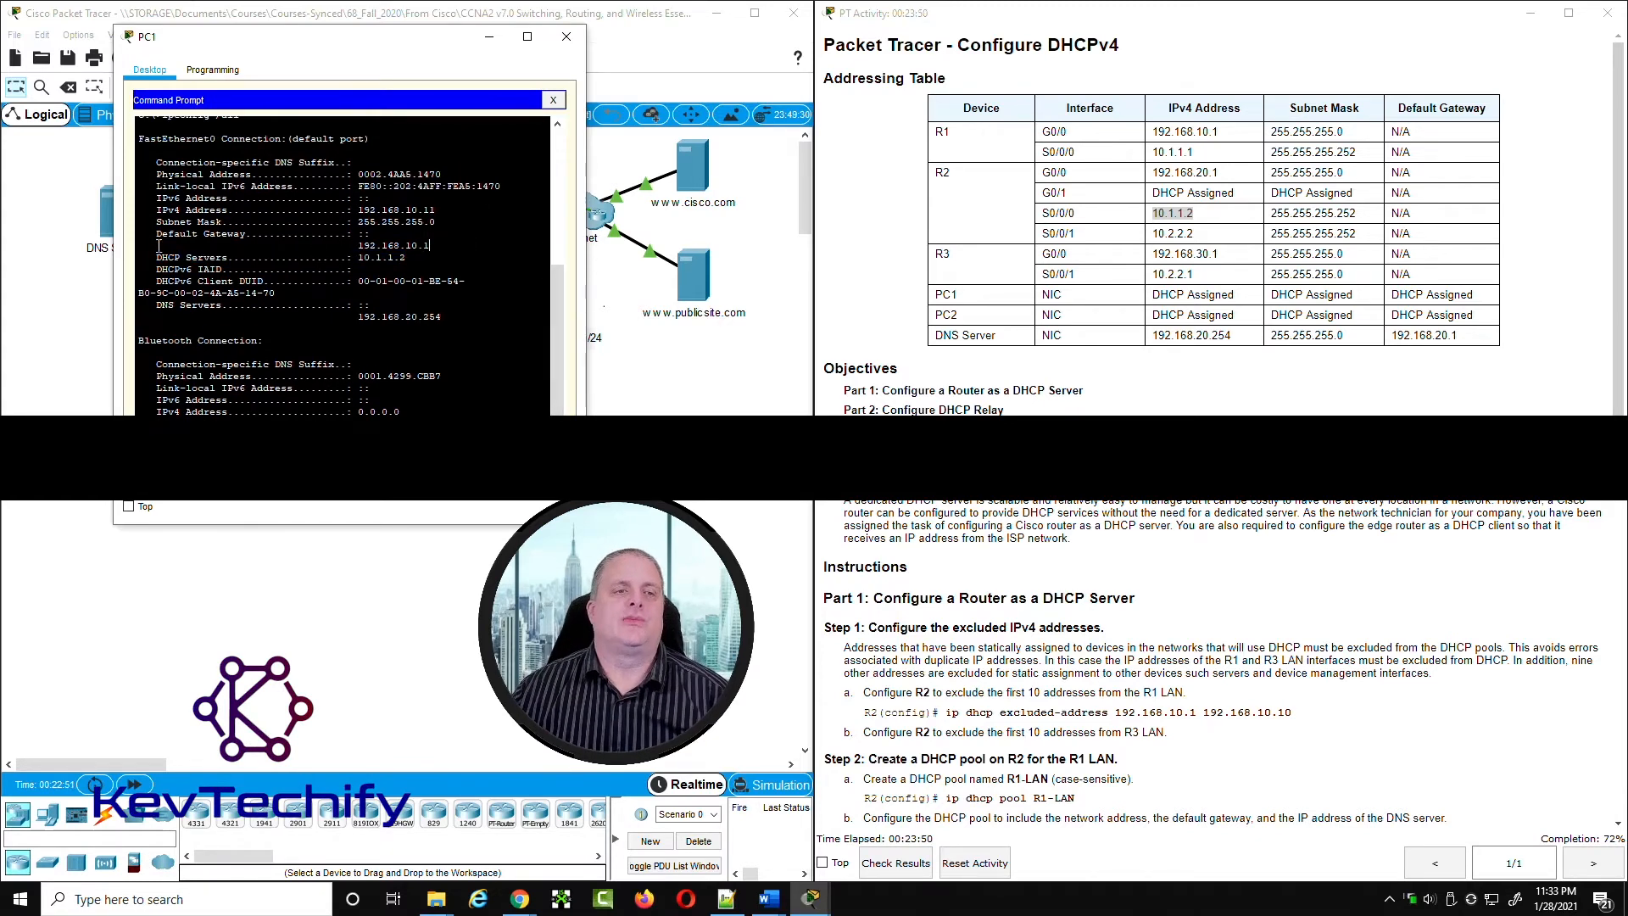
left_click_drag(156, 257, 403, 260)
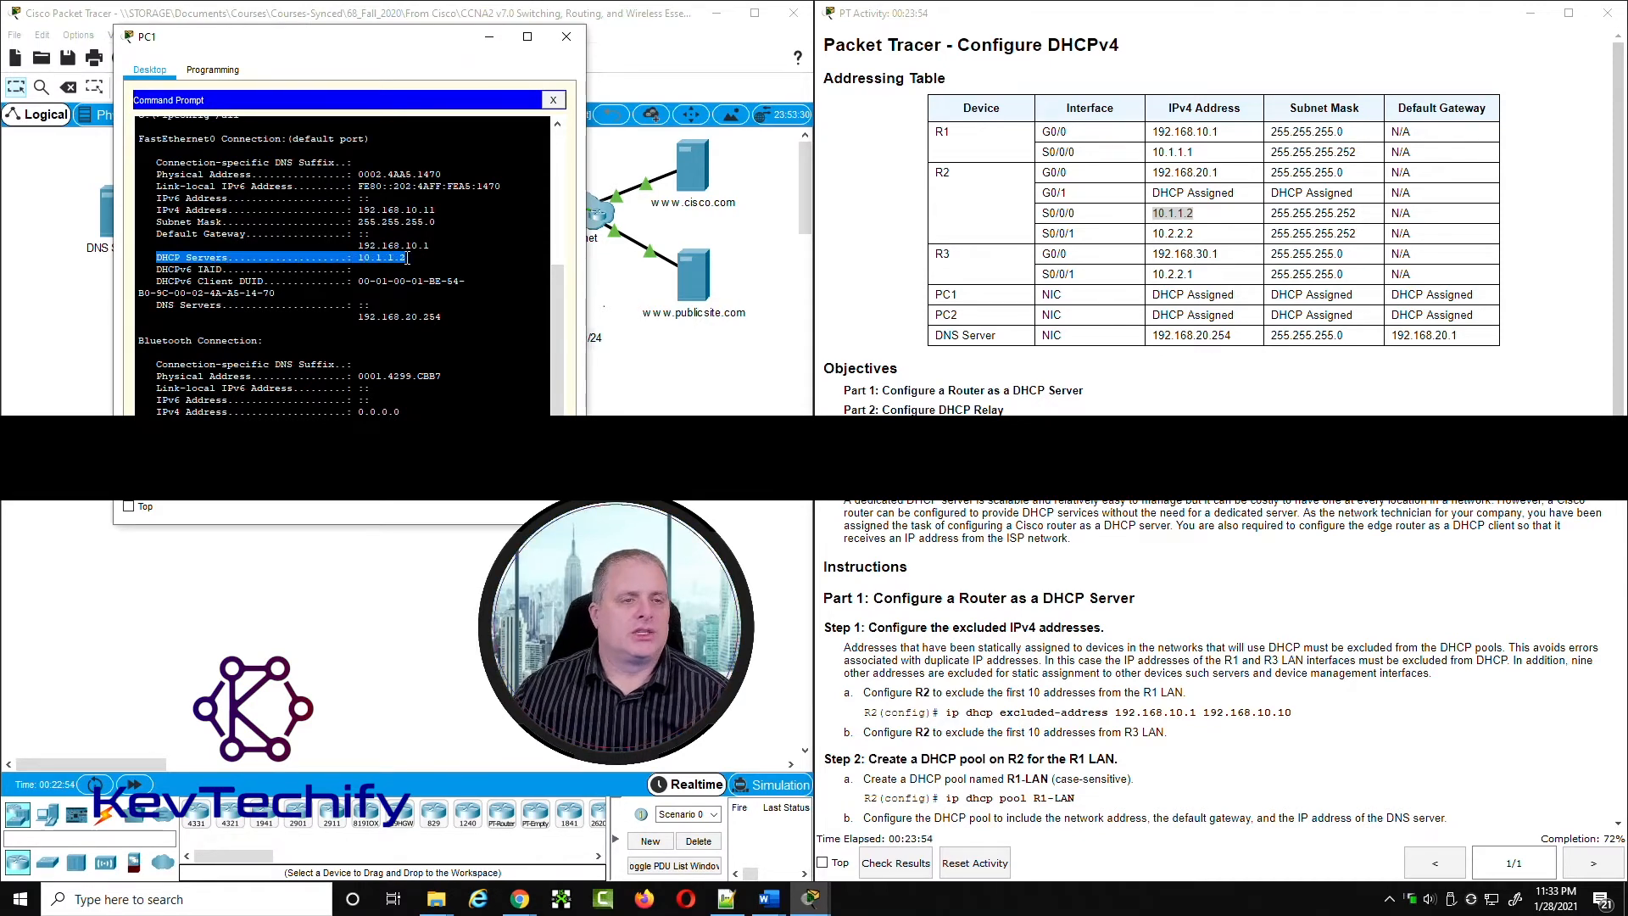
left_click(315, 262)
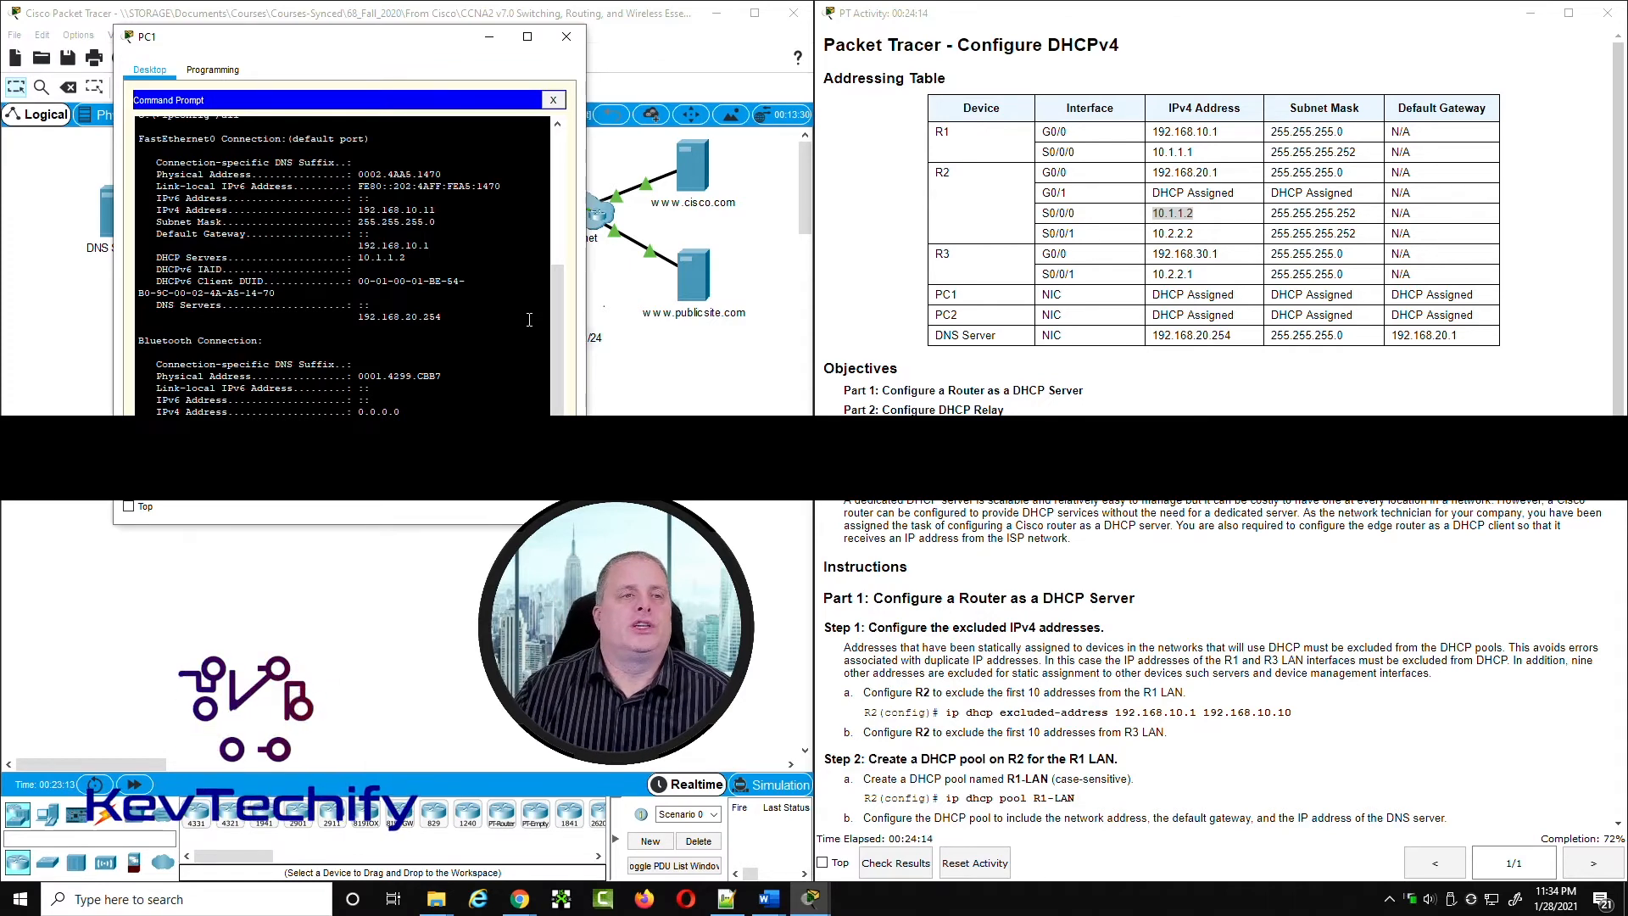
Step: Set PC2's FastEthernet0 IPv4 configuration to DHCP, then close its IP Configuration
left_click(489, 37)
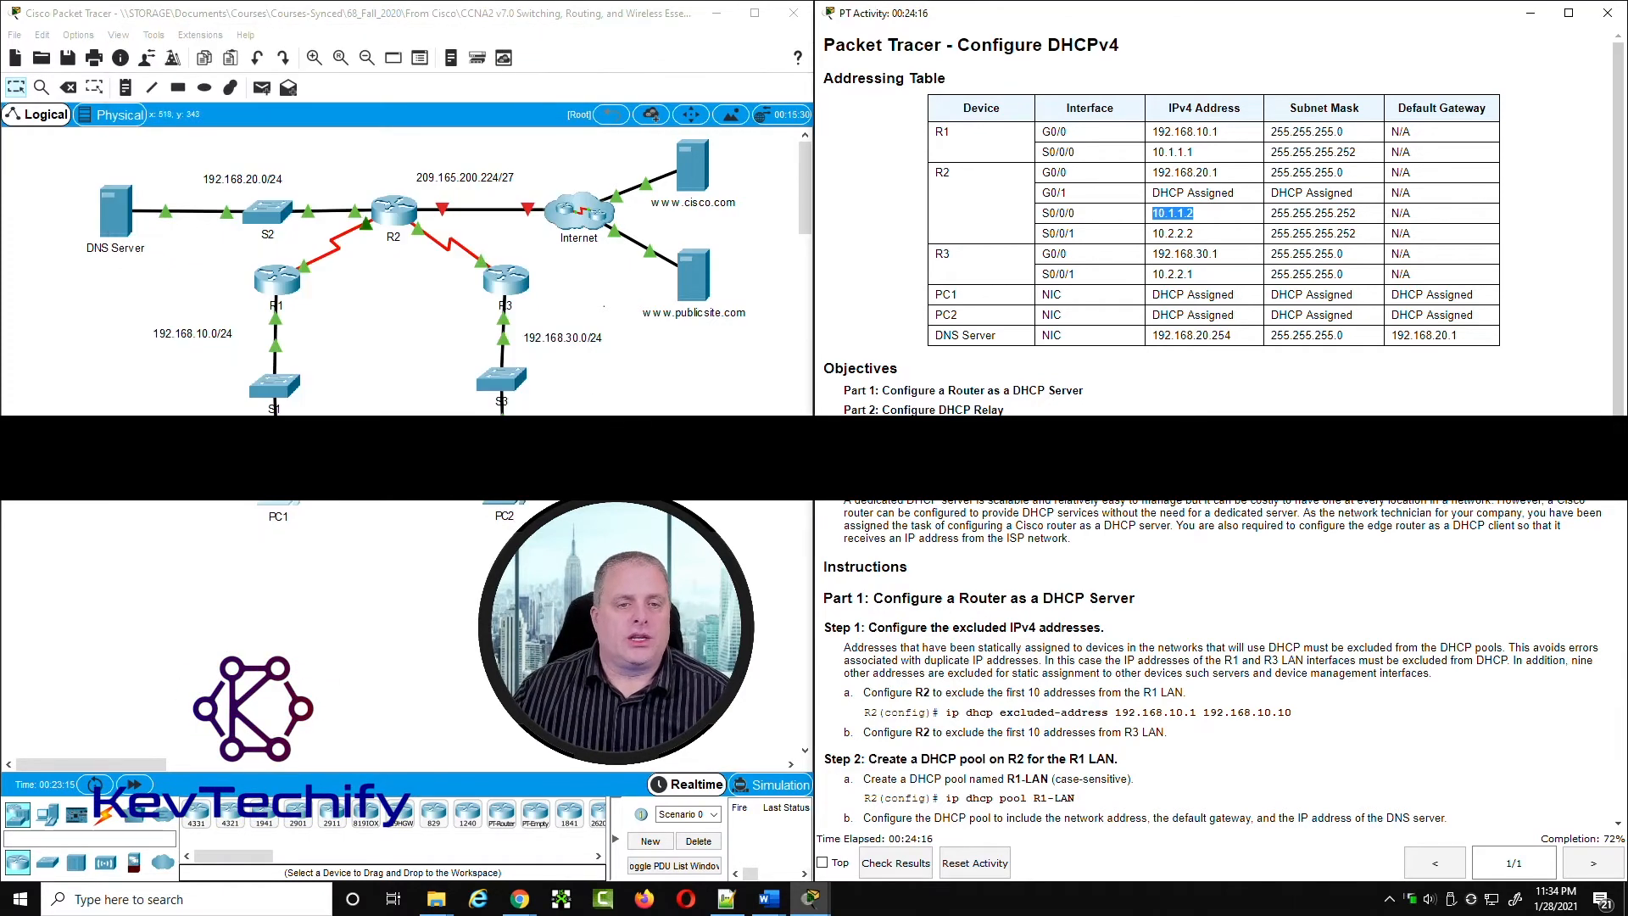
left_click(505, 482)
left_click_drag(761, 188, 331, 30)
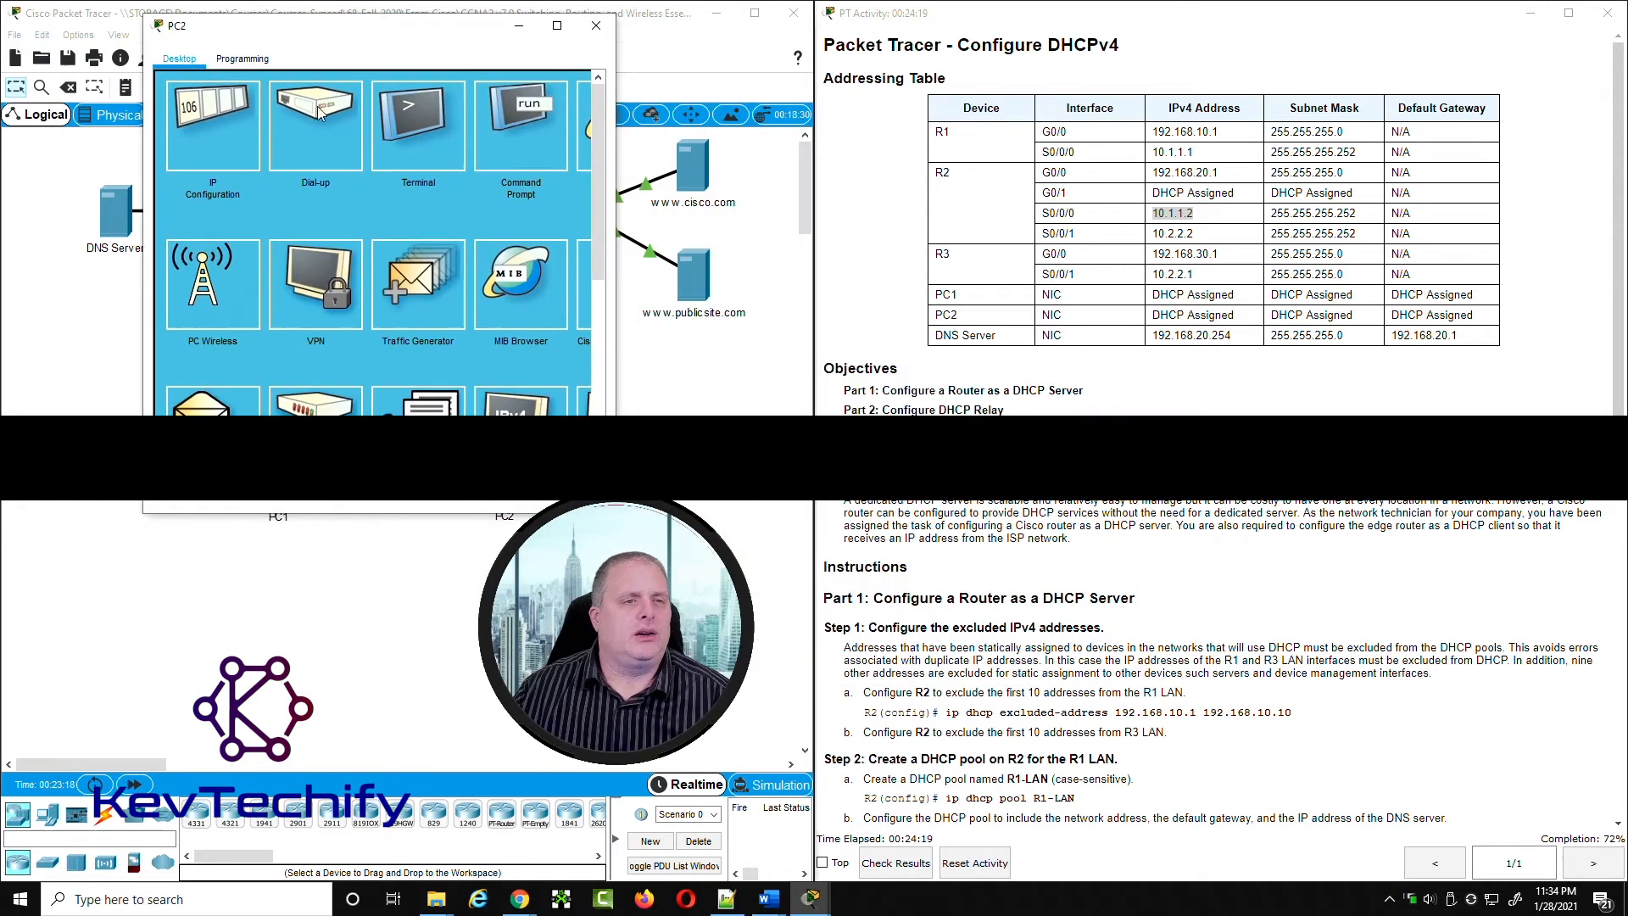
left_click(213, 125)
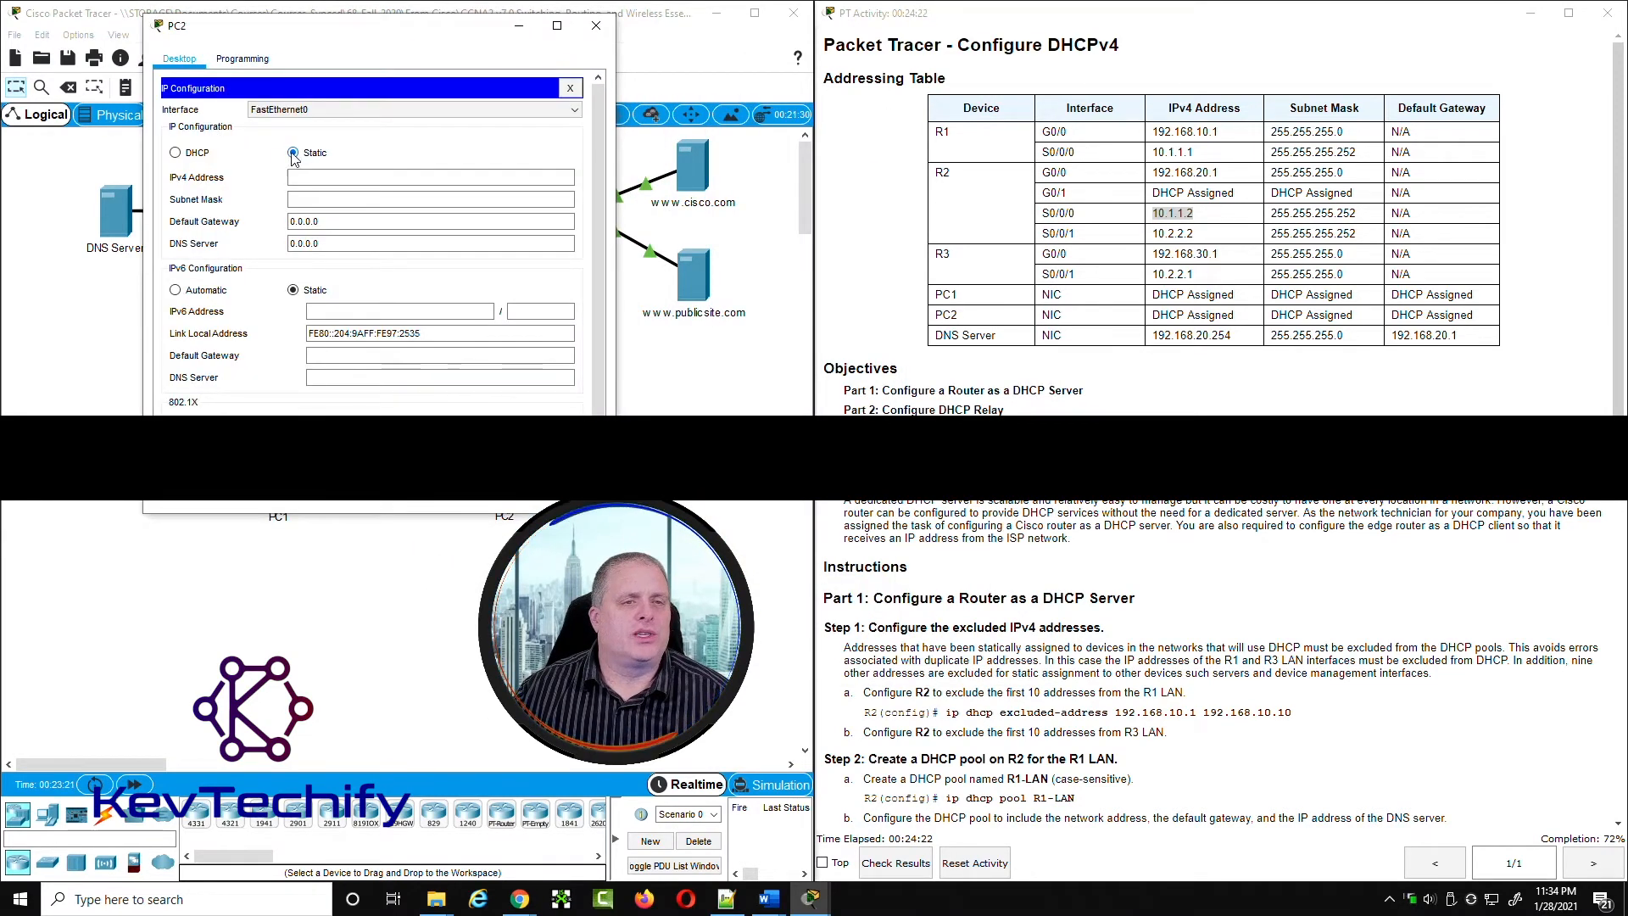
left_click(176, 153)
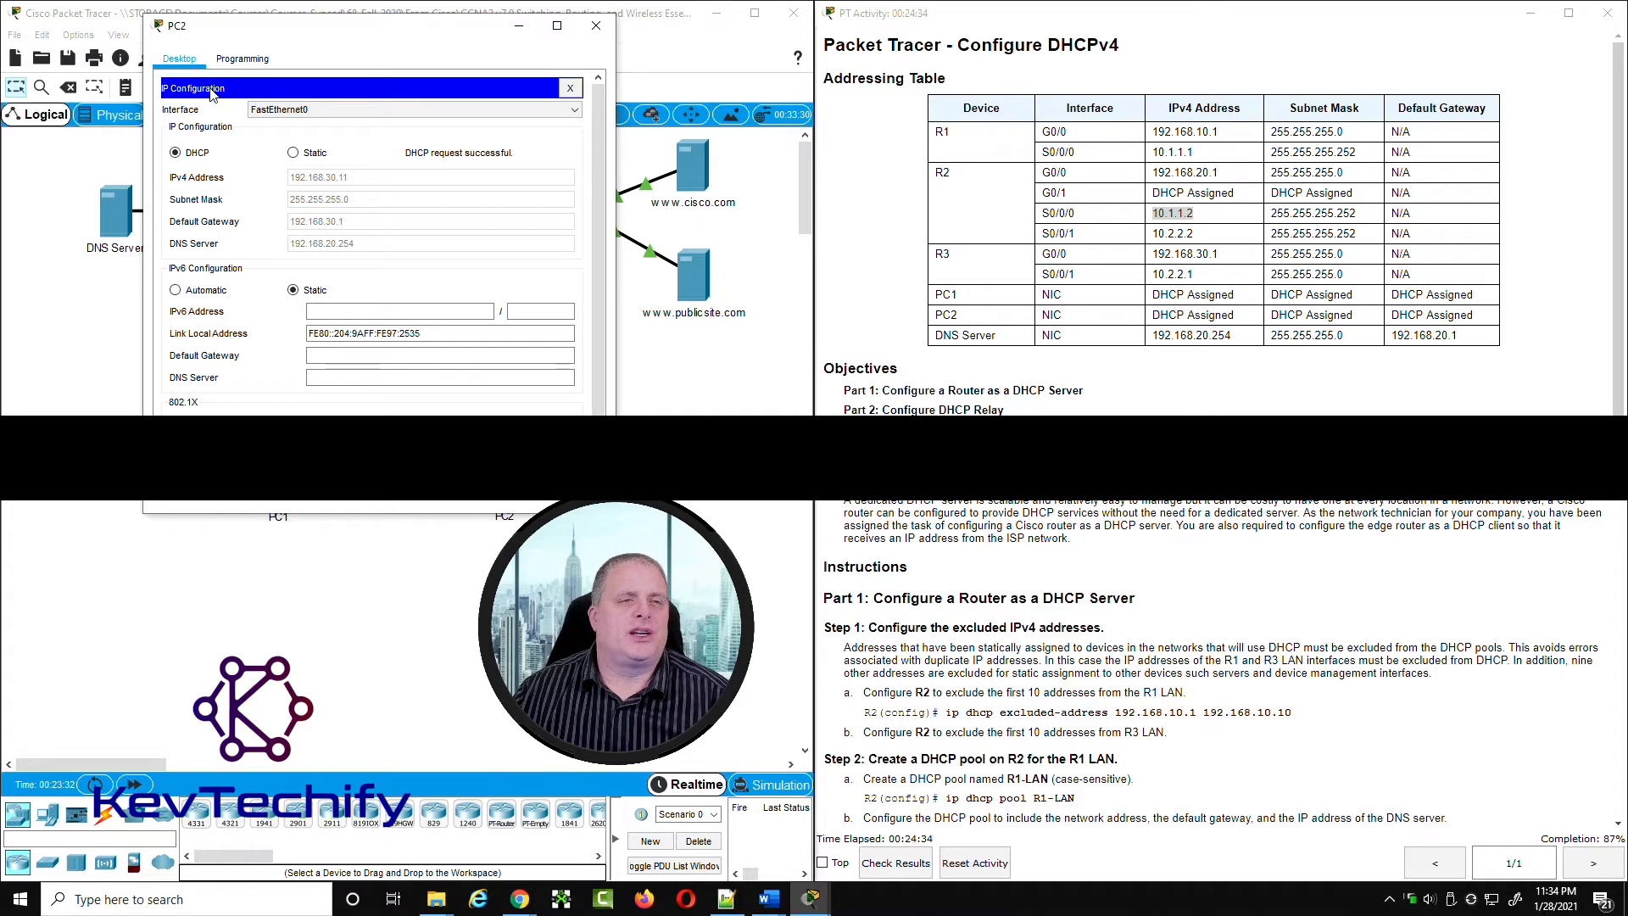
left_click(572, 89)
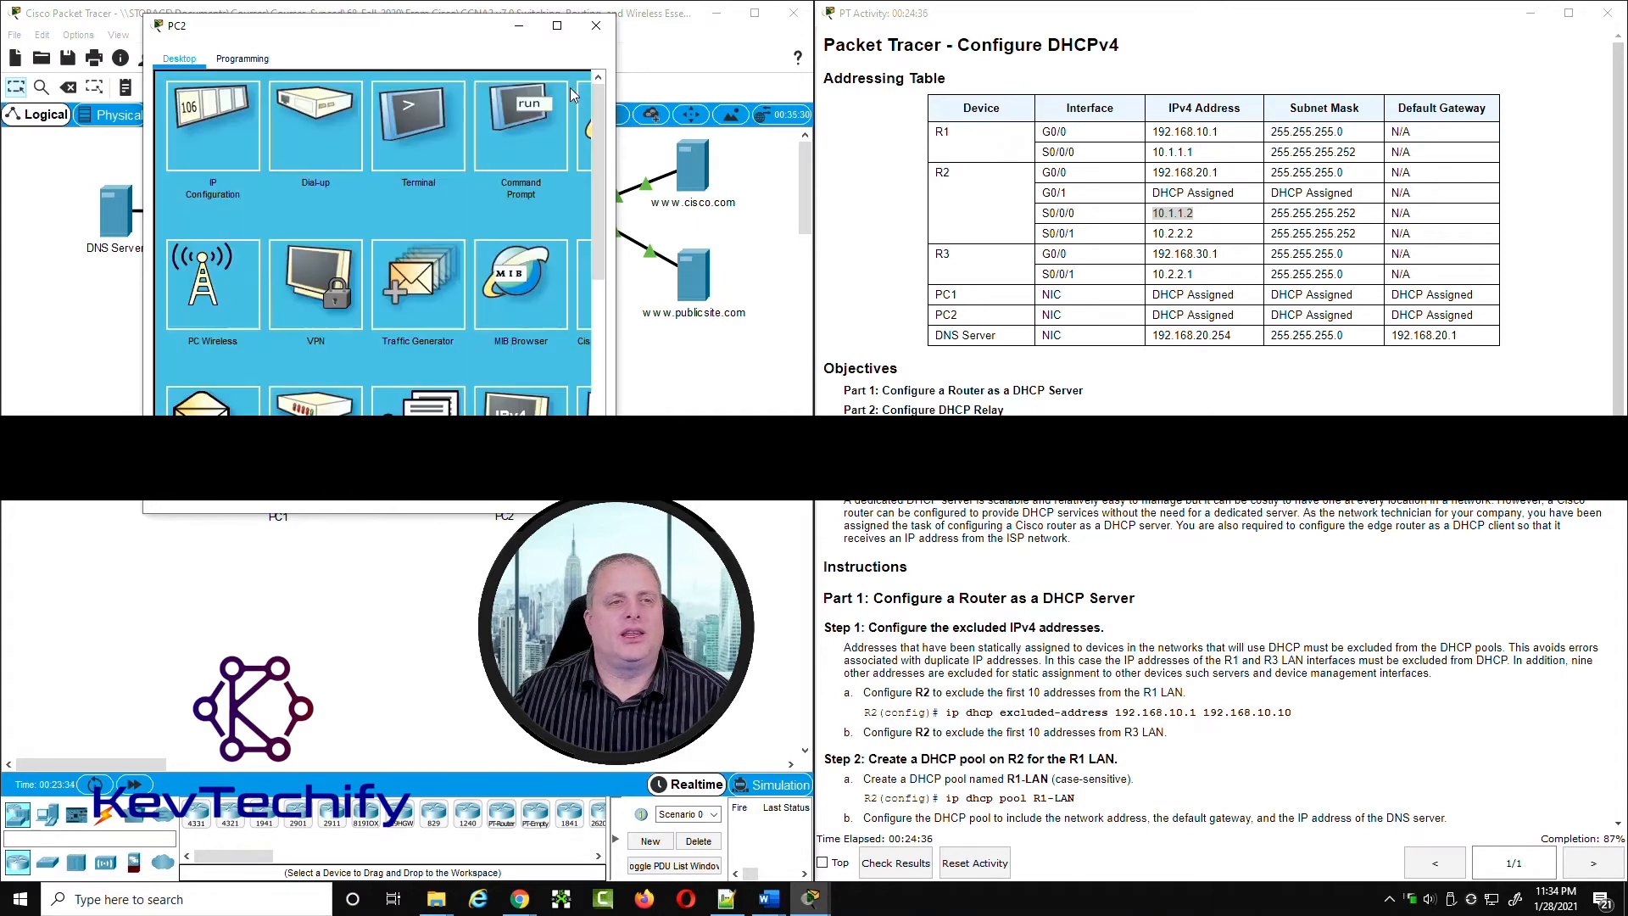
Step: Run ipconfig in PC2's Command Prompt and check the assigned IPv4 address, subnet mask and default gateway
left_click(517, 124)
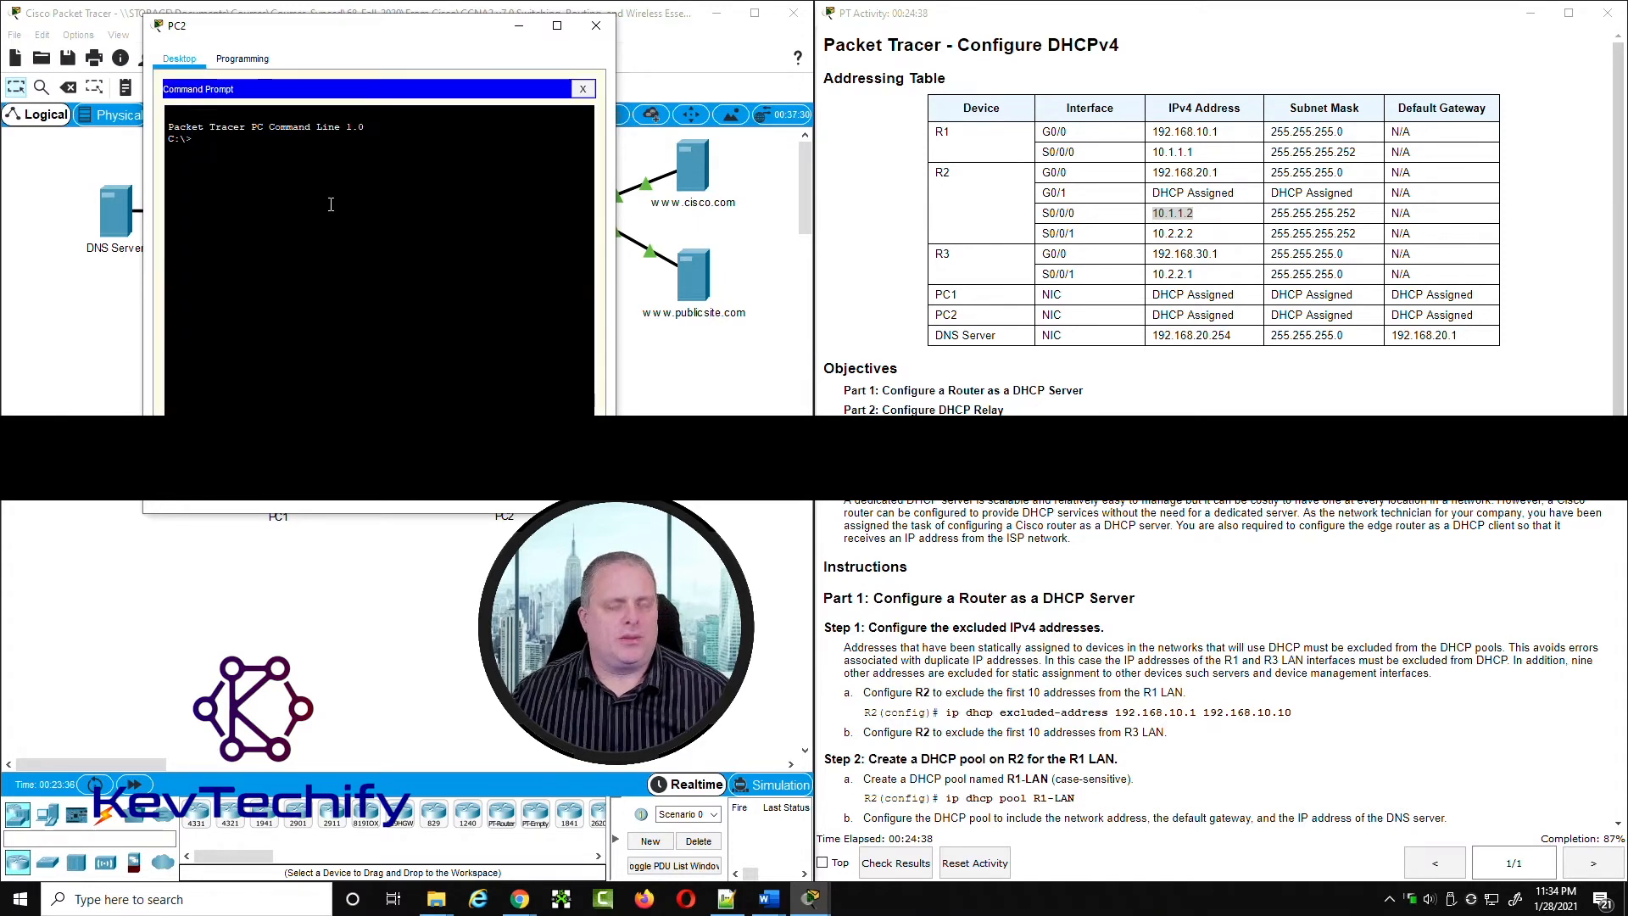
type("ipconf")
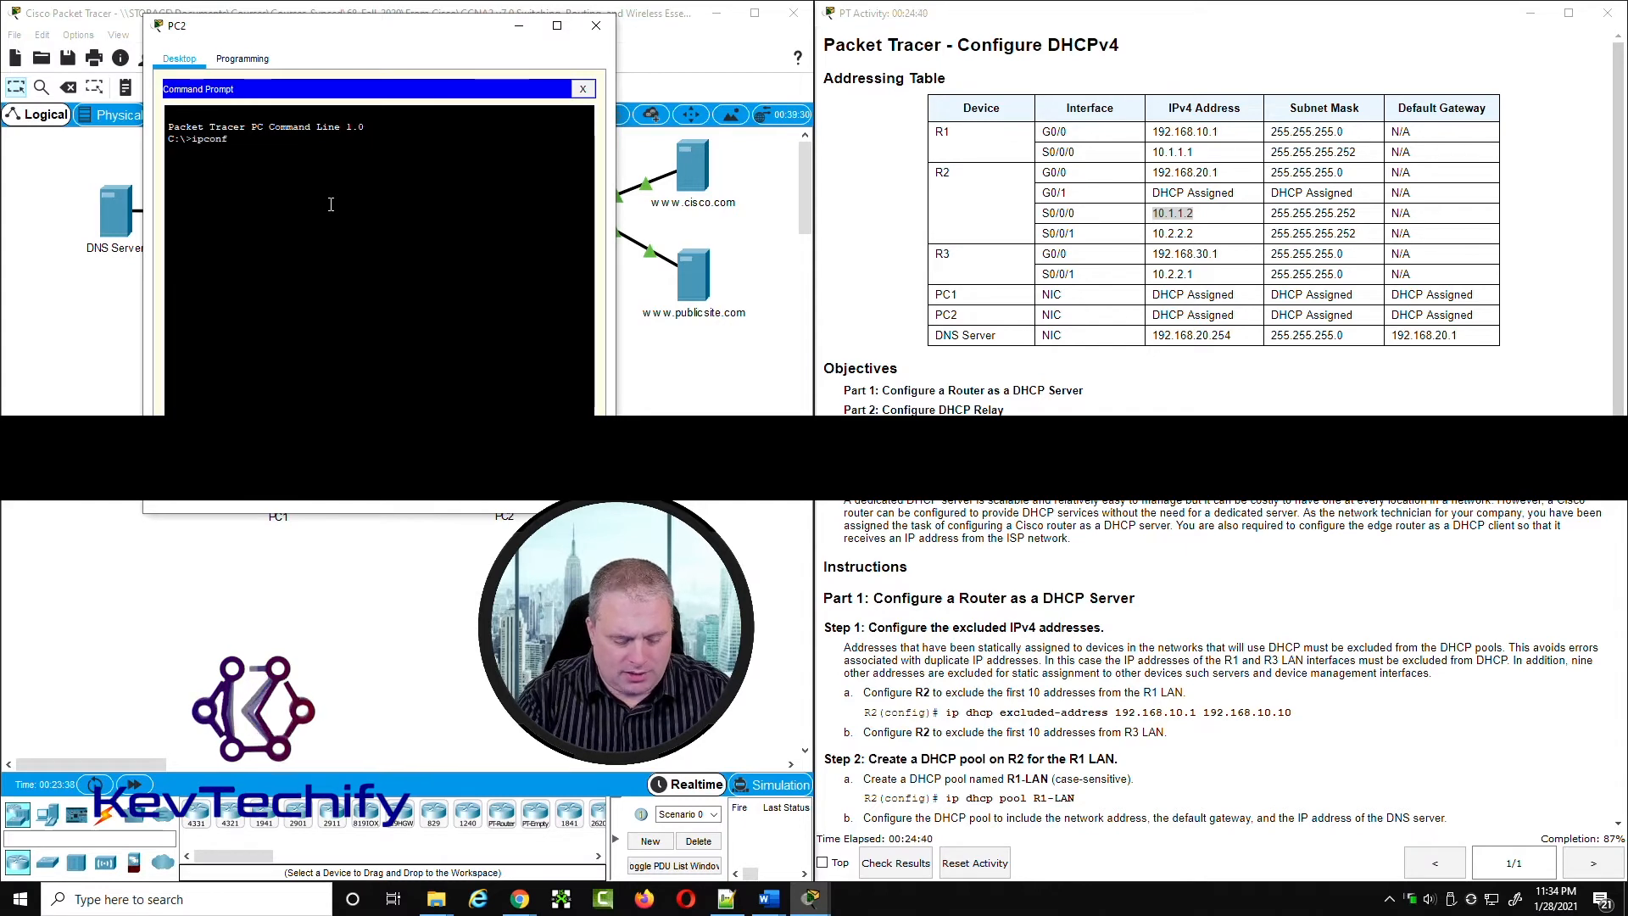
type("ig")
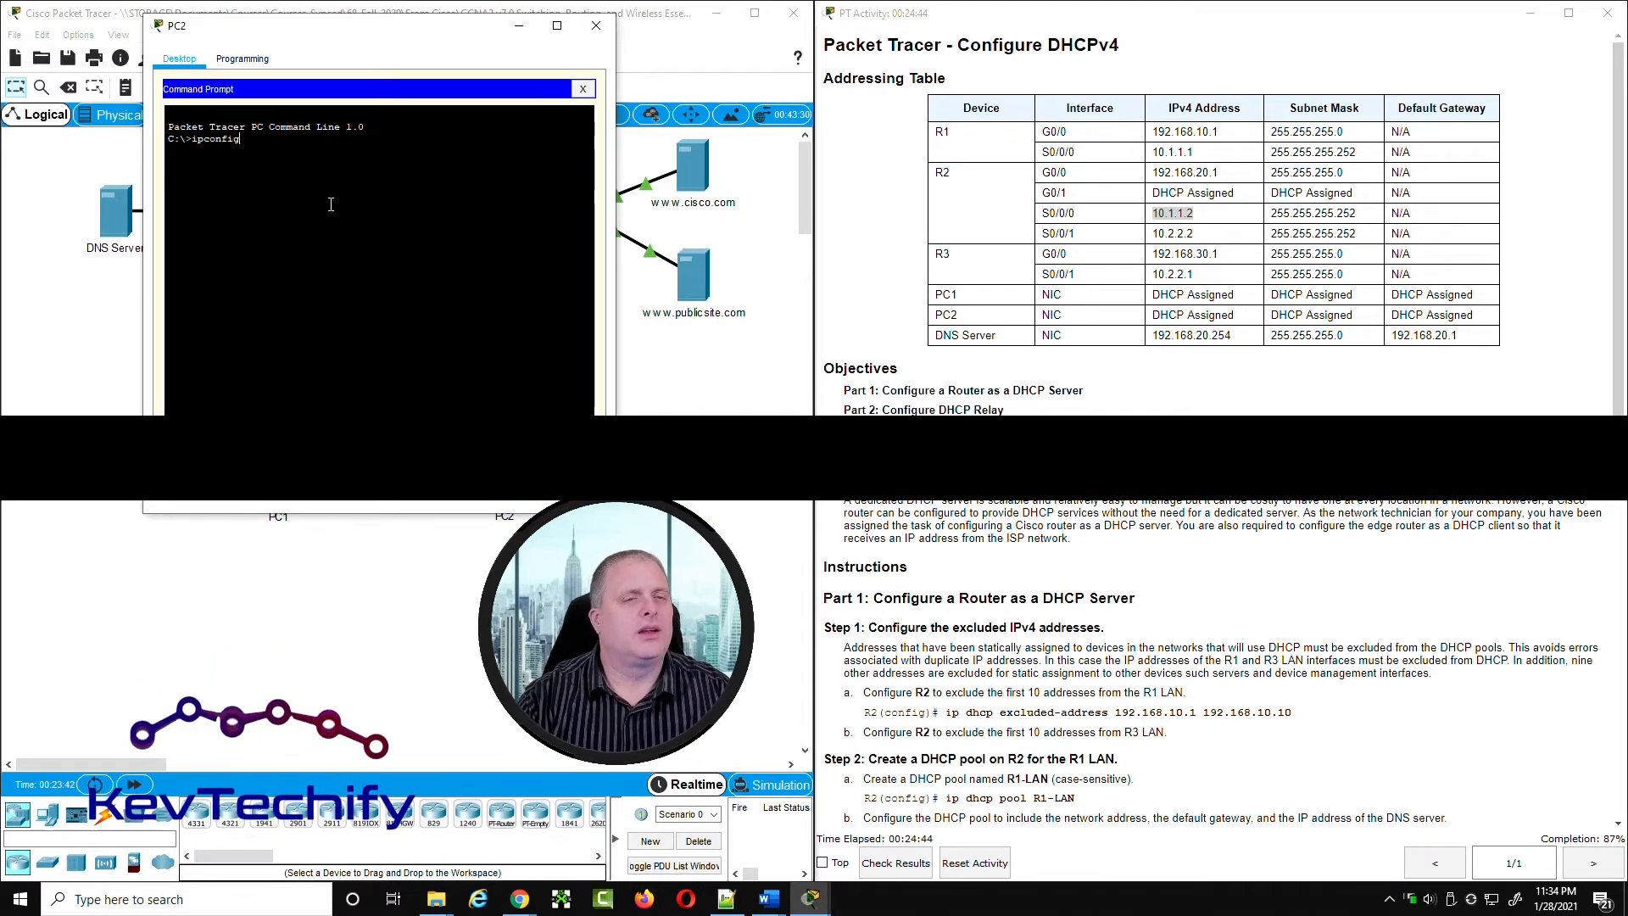
key("Return")
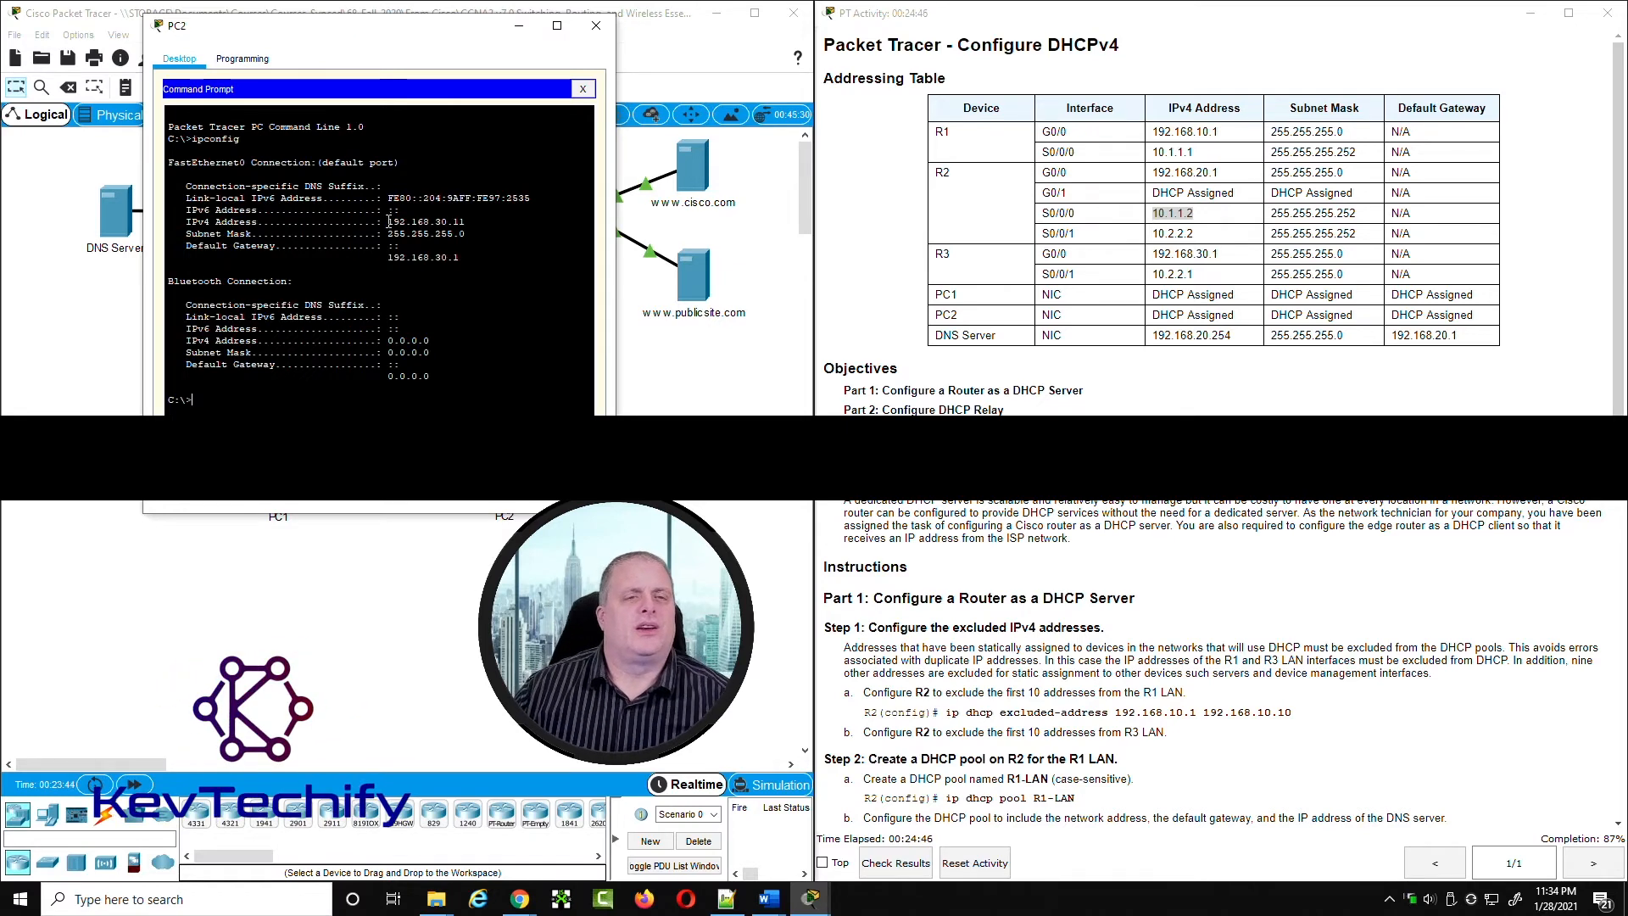
left_click_drag(390, 223, 465, 224)
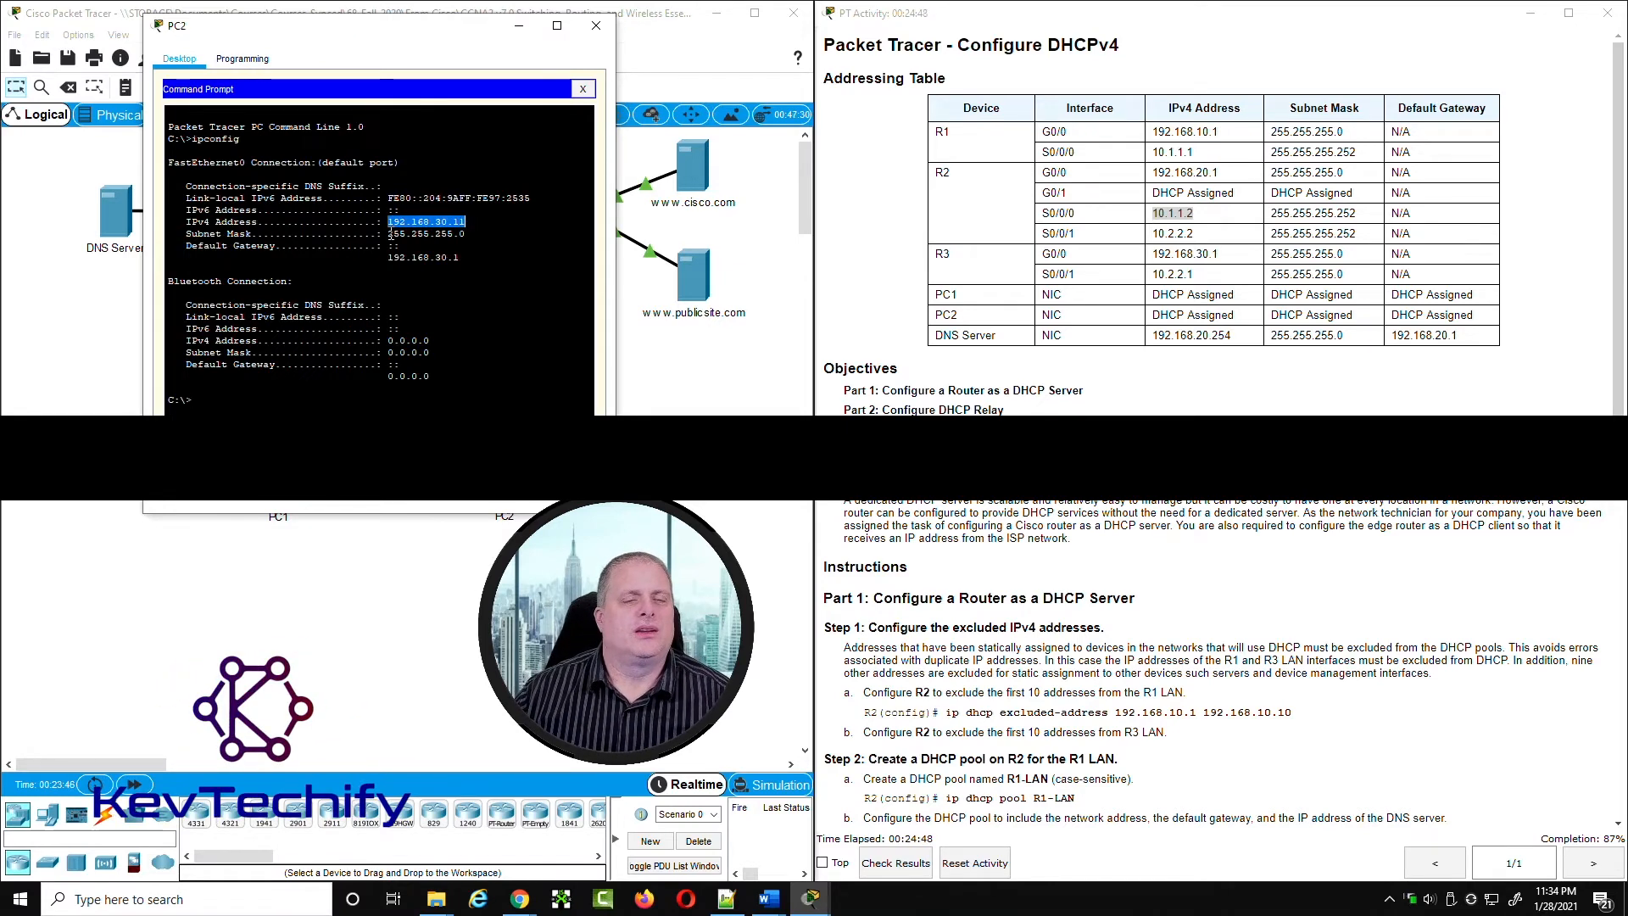
left_click_drag(390, 234, 466, 234)
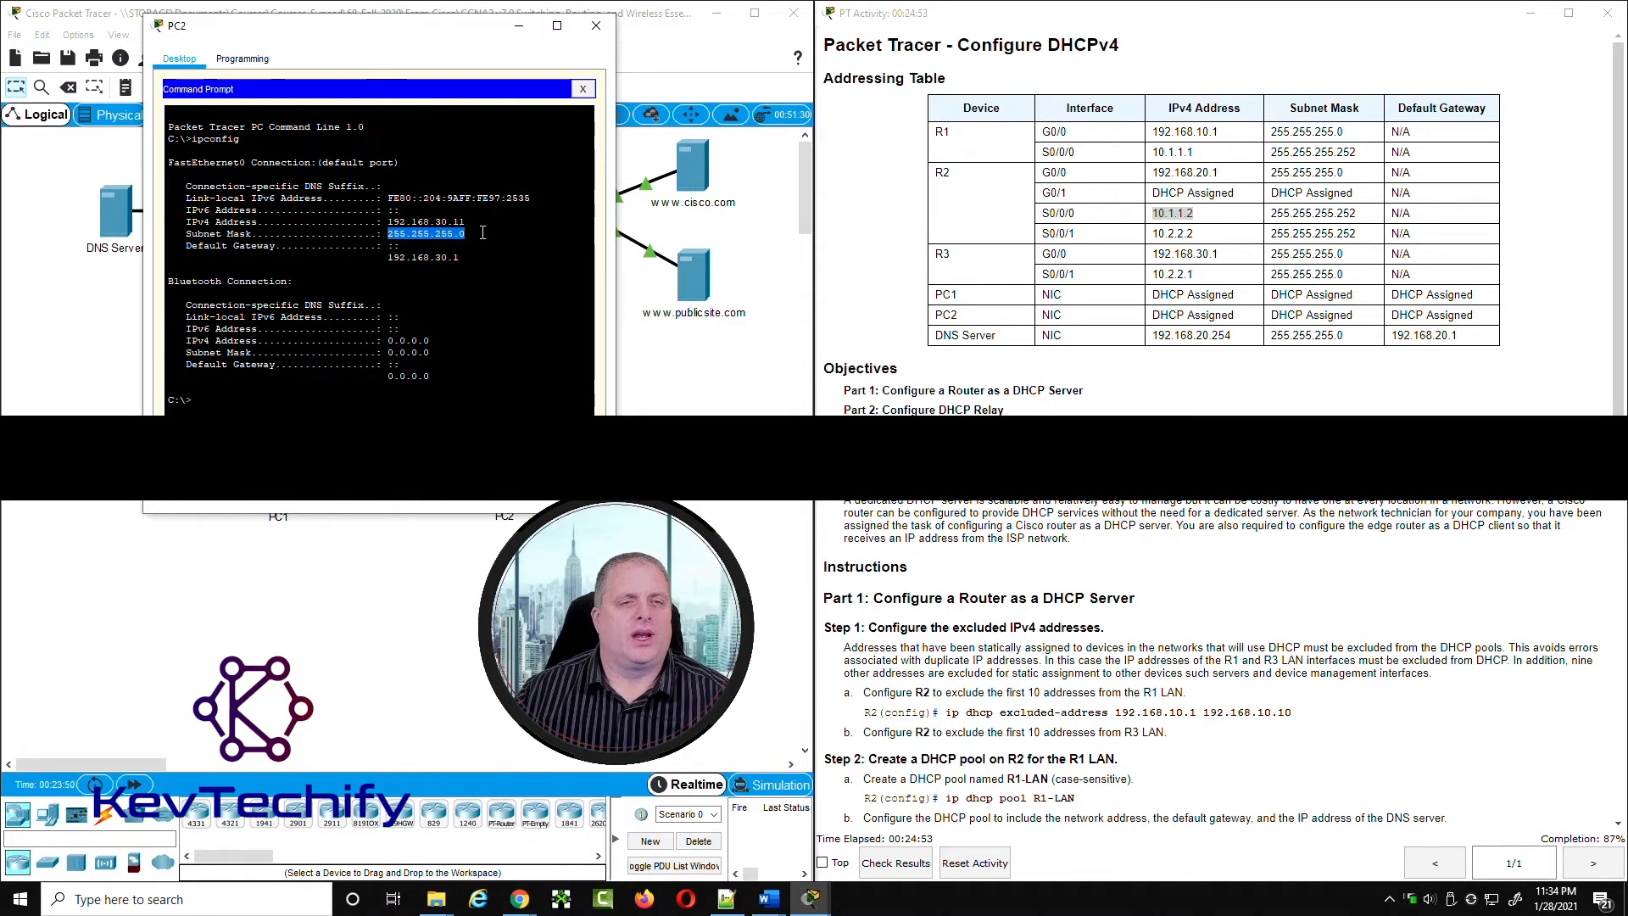
left_click_drag(390, 258, 461, 256)
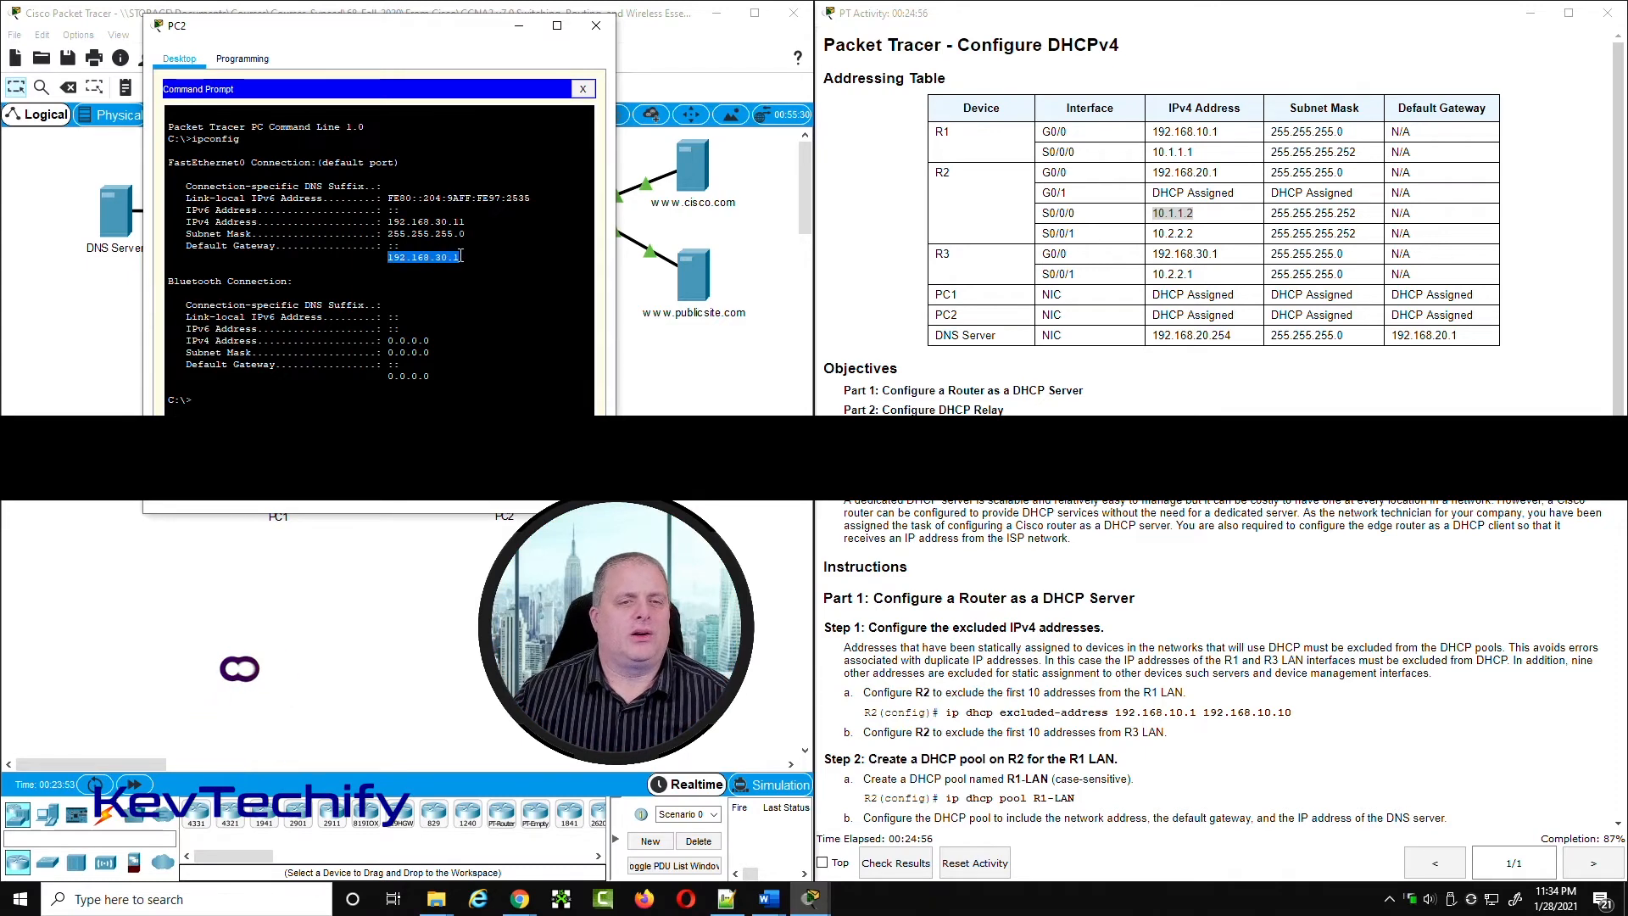
left_click(583, 89)
Step: Read Part 3 of the instructions, close PC2's window and check R2's G0/1 entry in the addressing table
scroll(1042, 561, "down", 8)
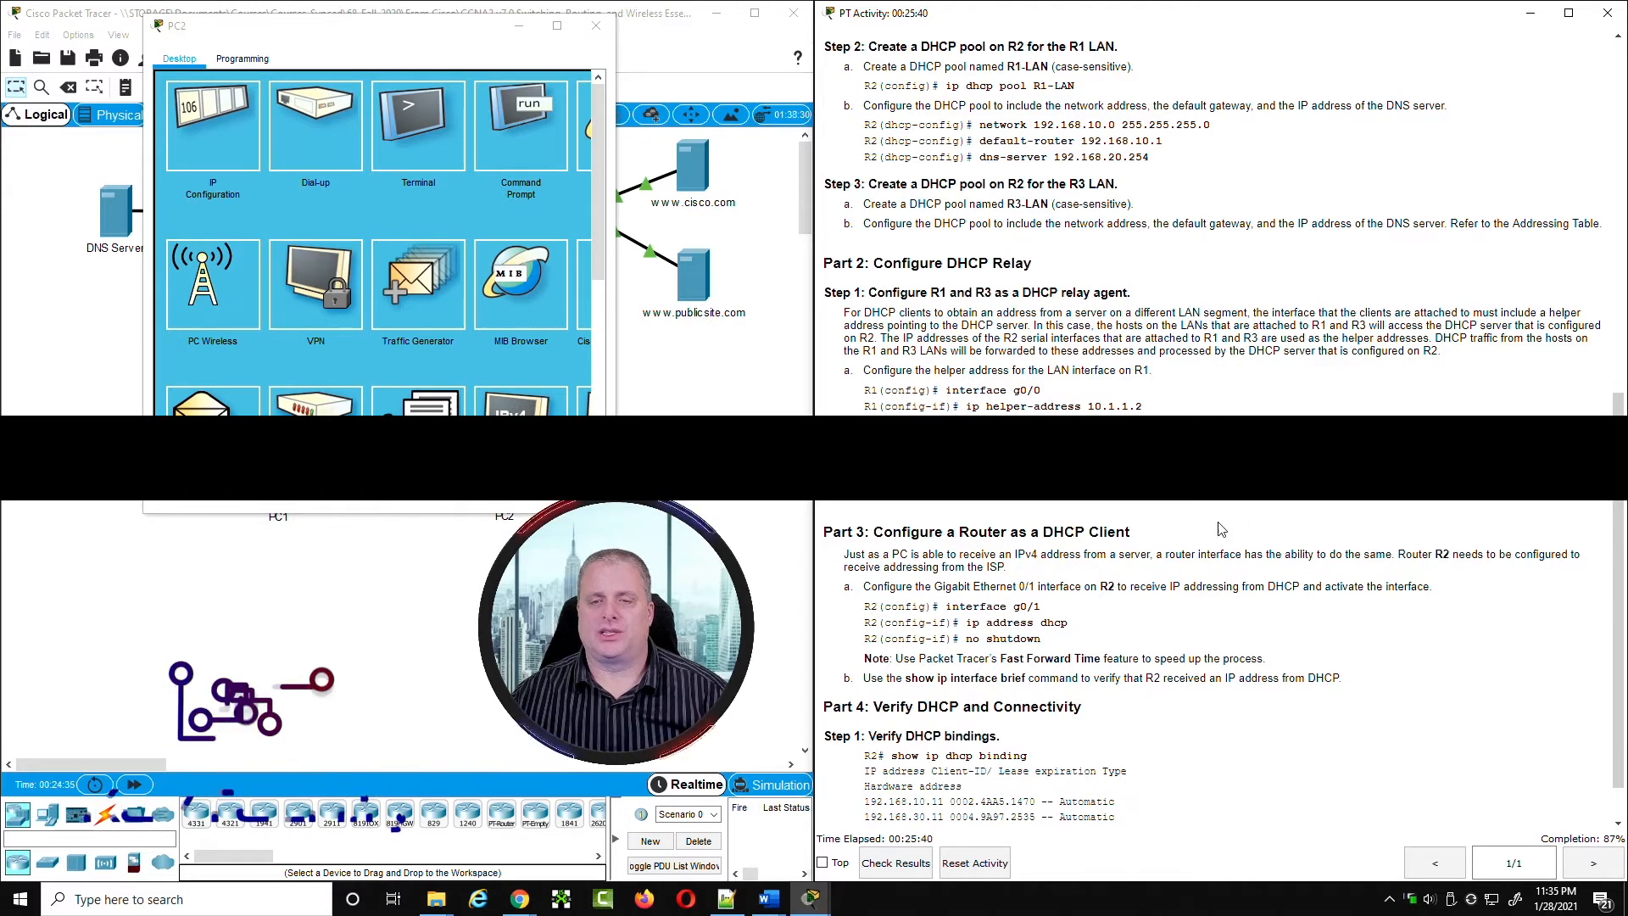
scroll(1224, 529, "down", 1)
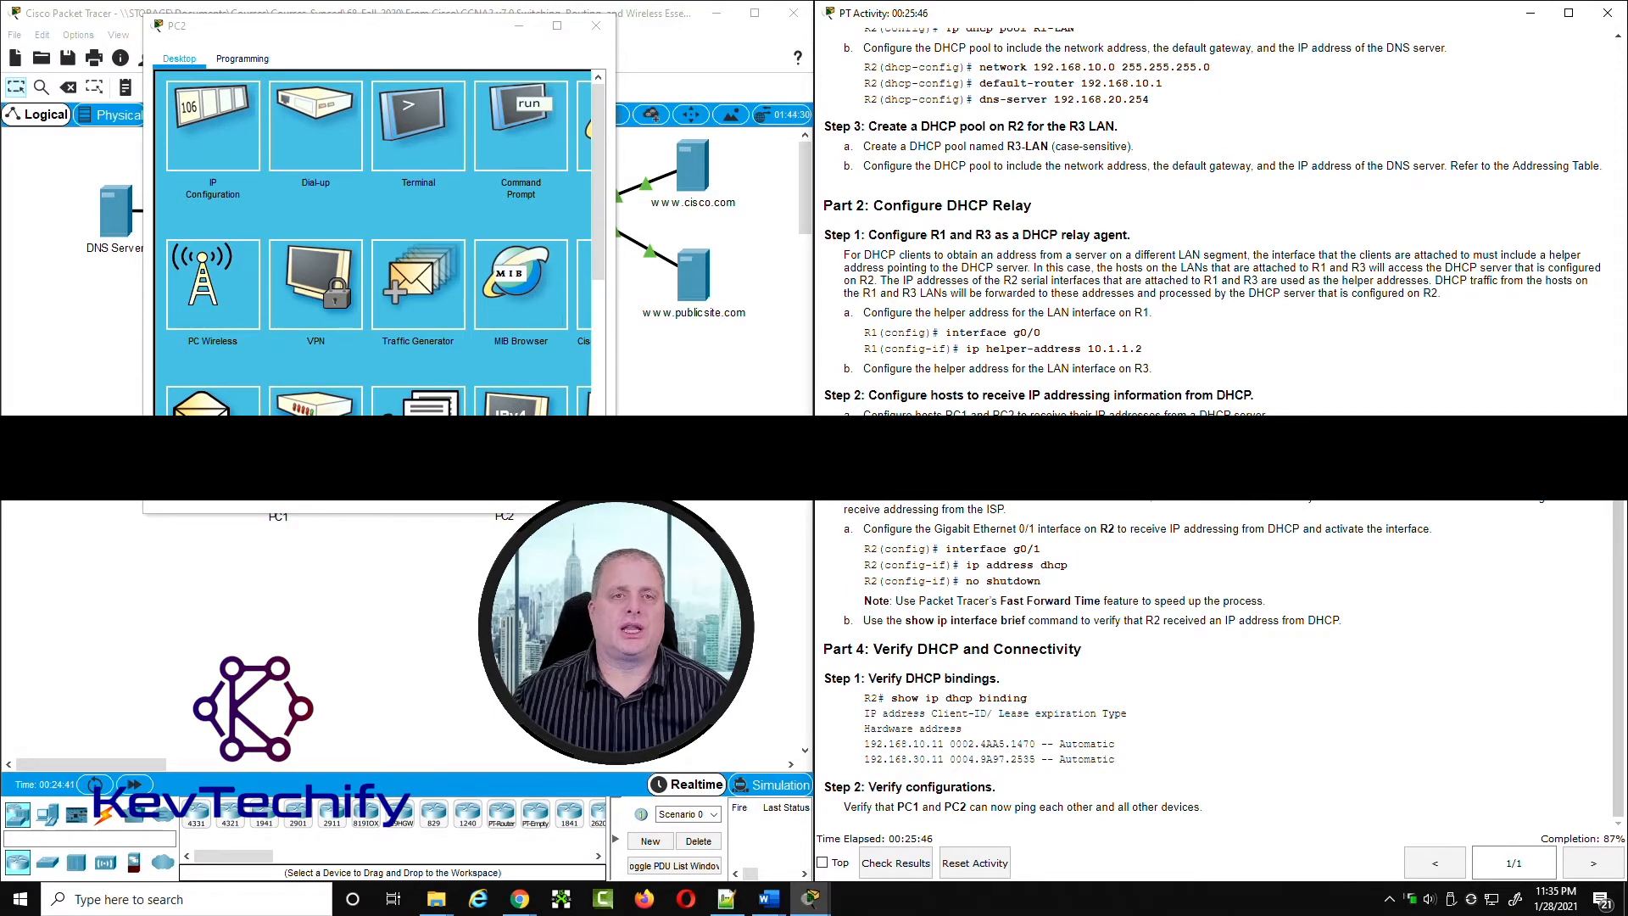
left_click(596, 25)
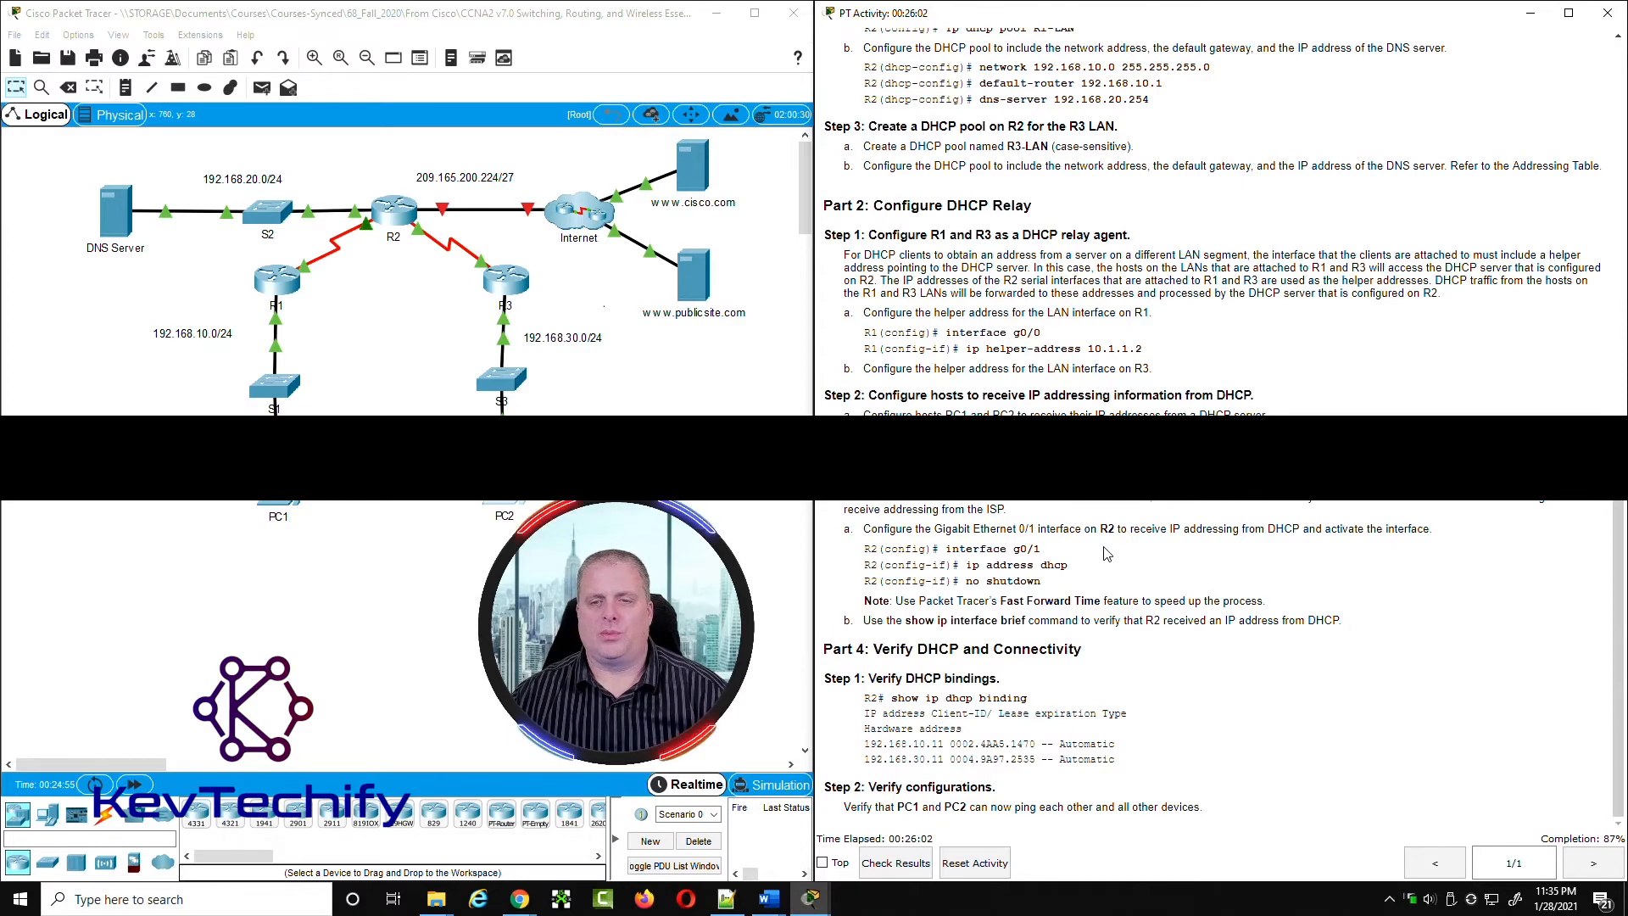
scroll(1099, 546, "up", 5)
scroll(1105, 541, "up", 5)
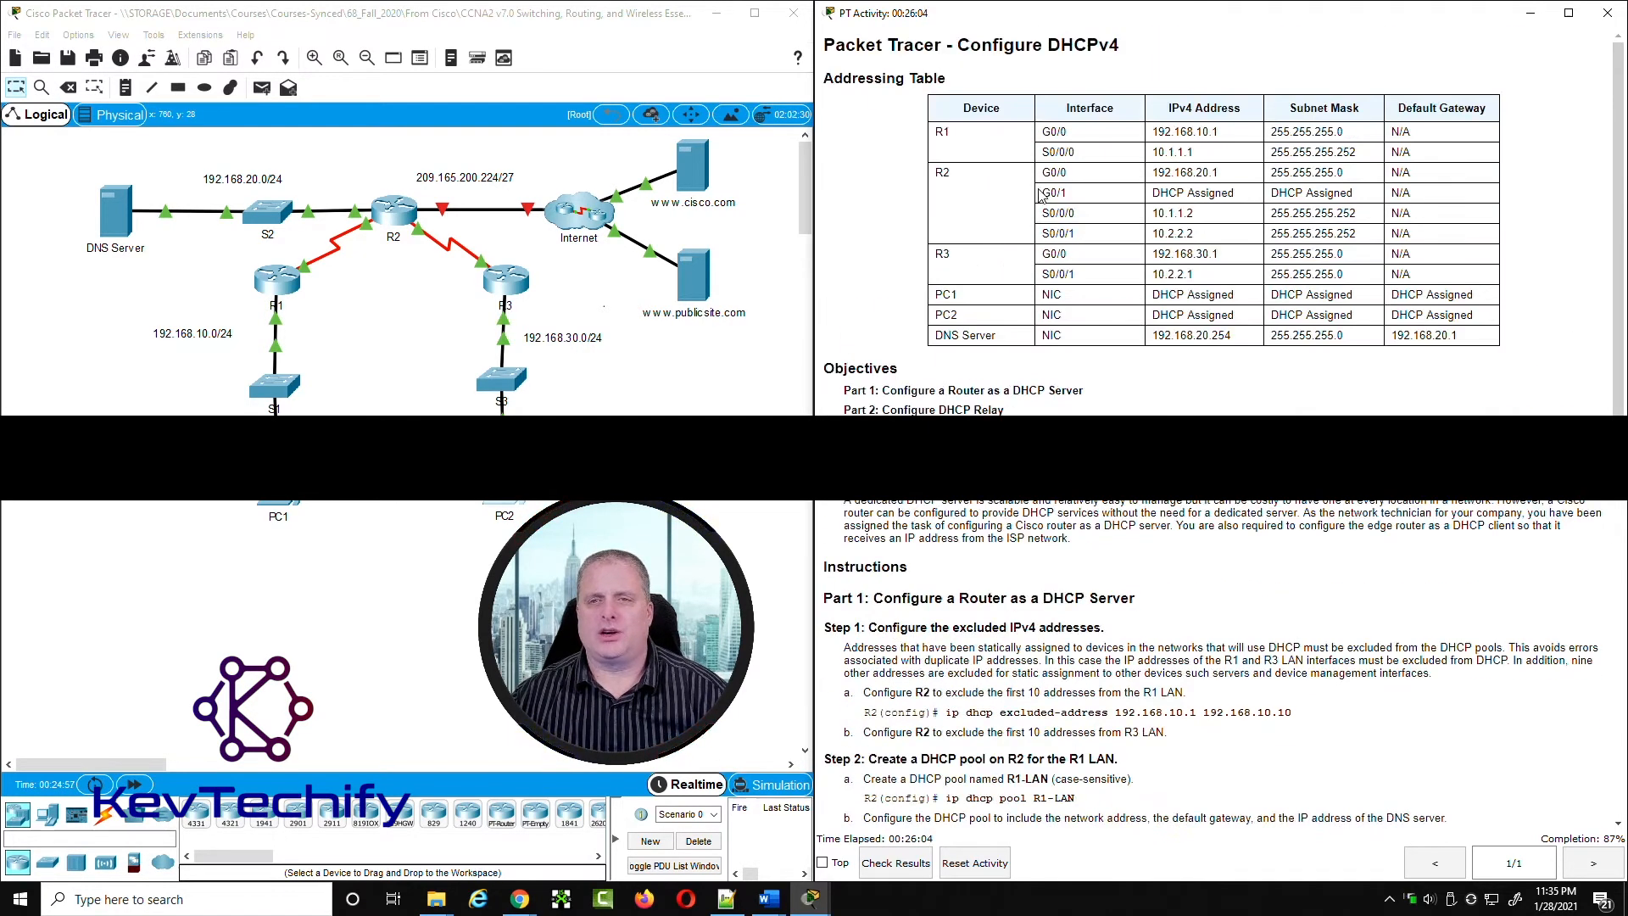
left_click_drag(1167, 193, 1356, 197)
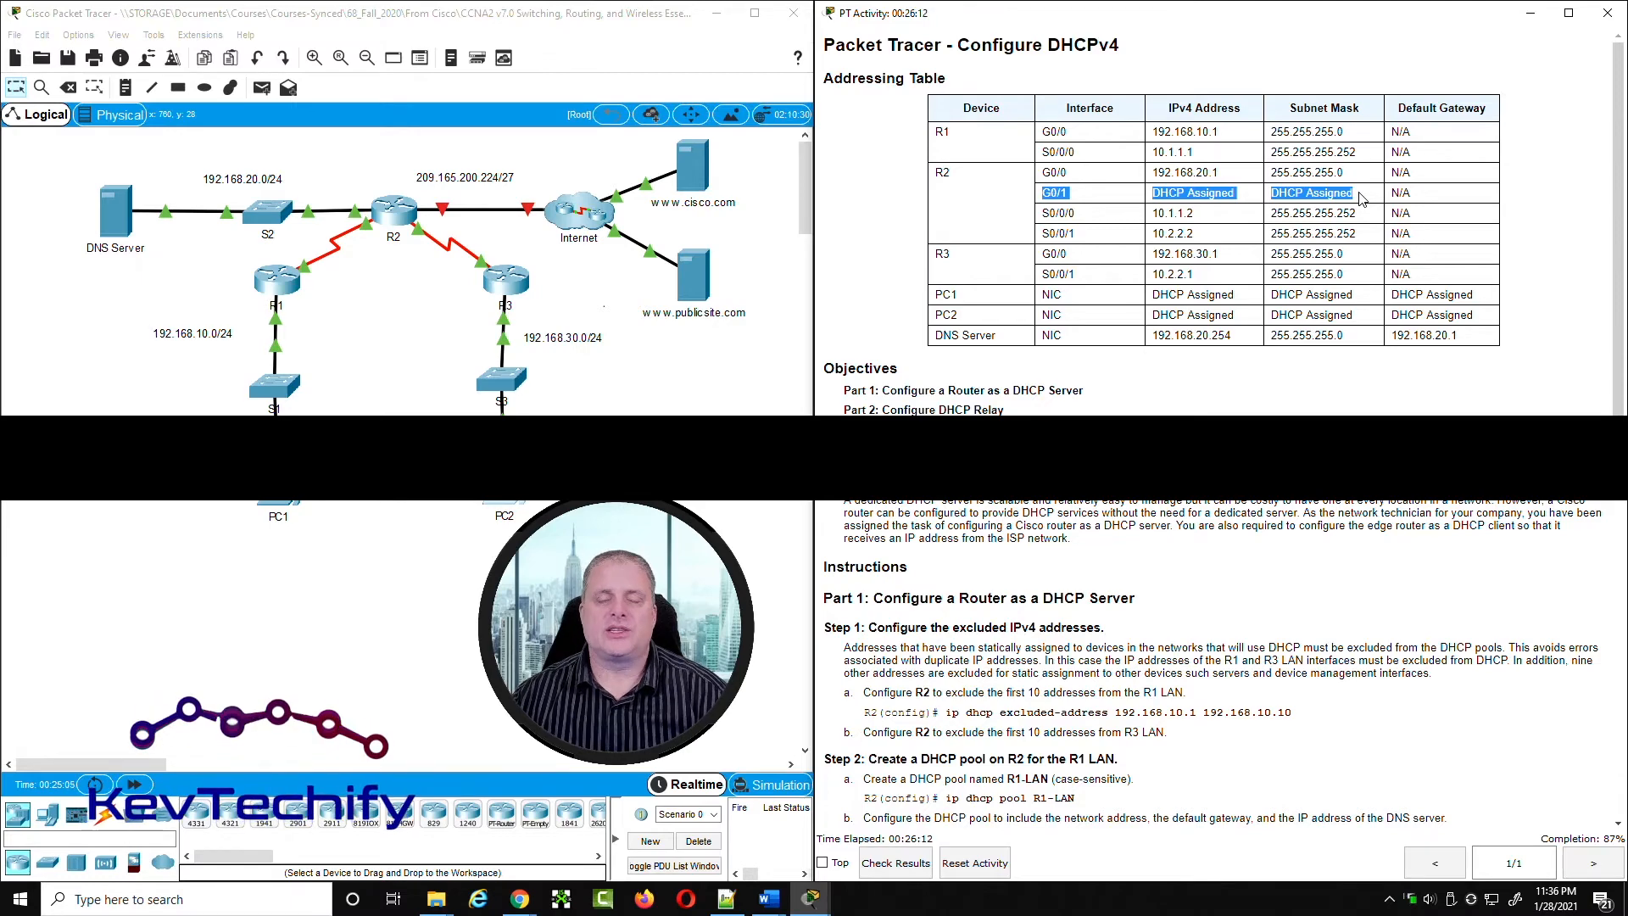
Step: In R2's CLI, configure interface g0/0 with ip address dhcp and no shutdown, and exit to privileged mode
scroll(1359, 198, "down", 5)
scroll(1359, 197, "down", 3)
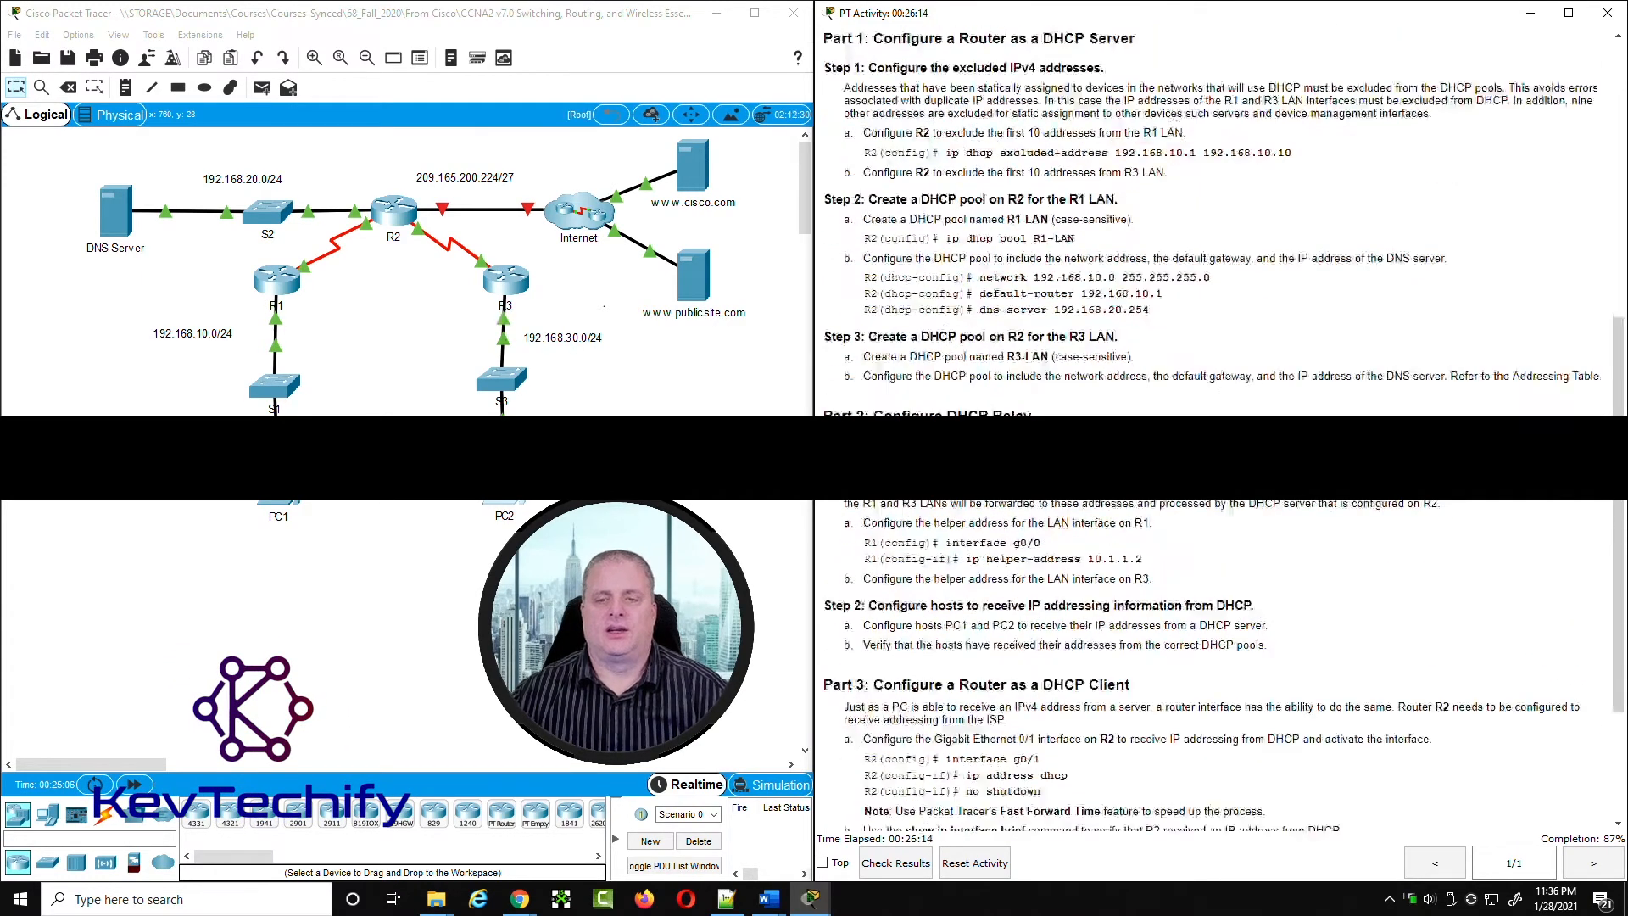
scroll(1359, 198, "down", 3)
left_click(409, 217)
left_click_drag(526, 27, 452, 34)
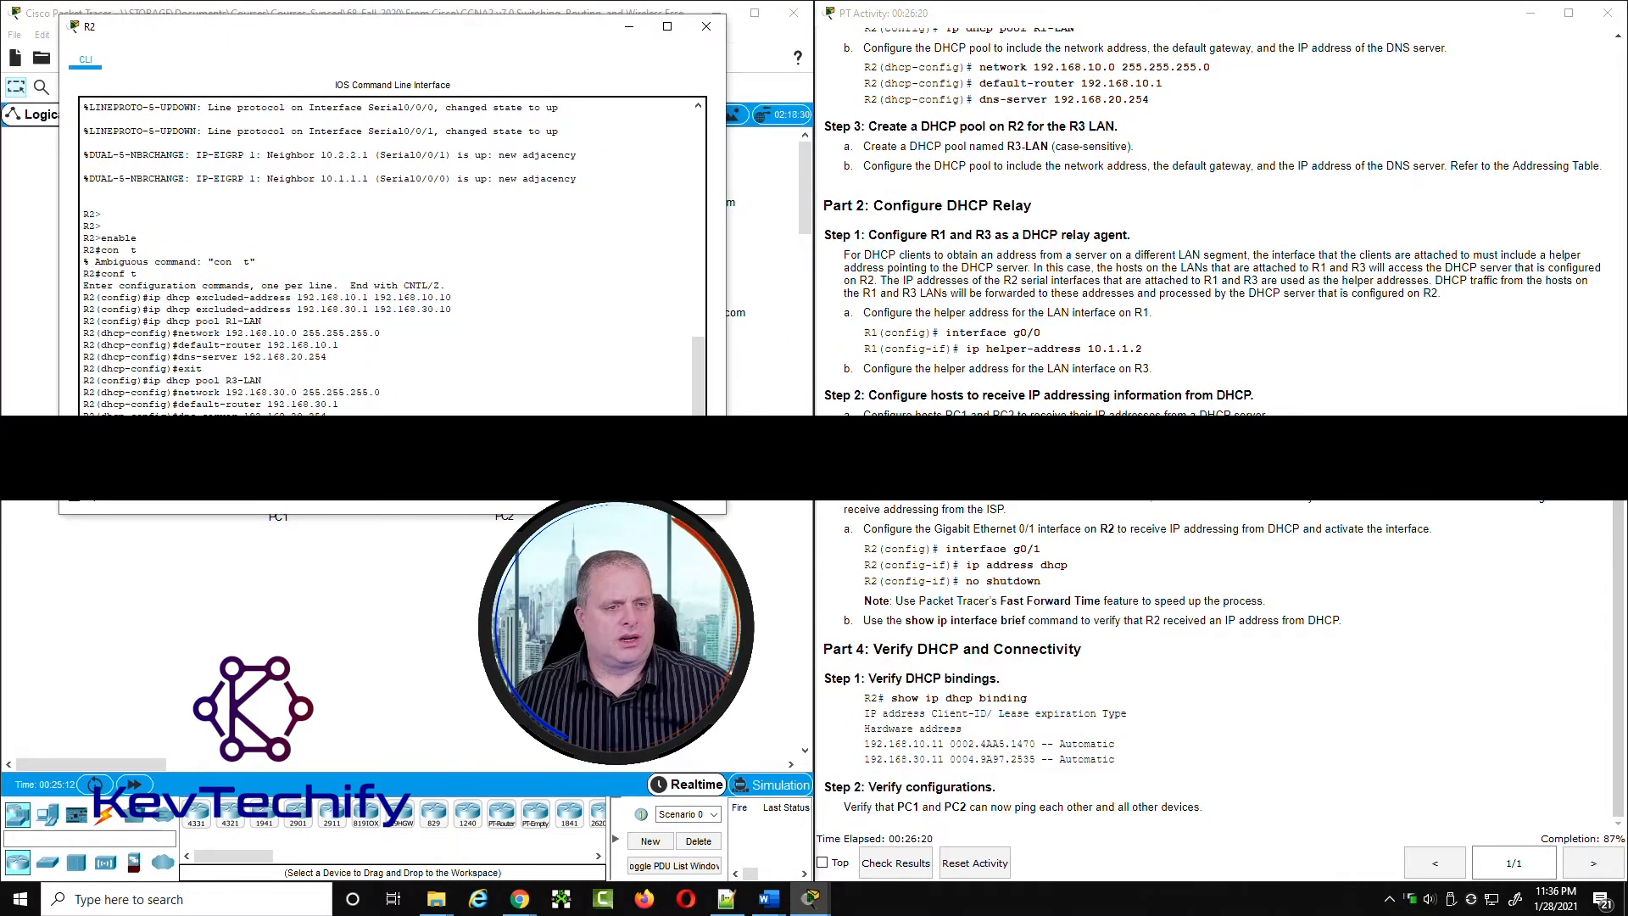
key("Return")
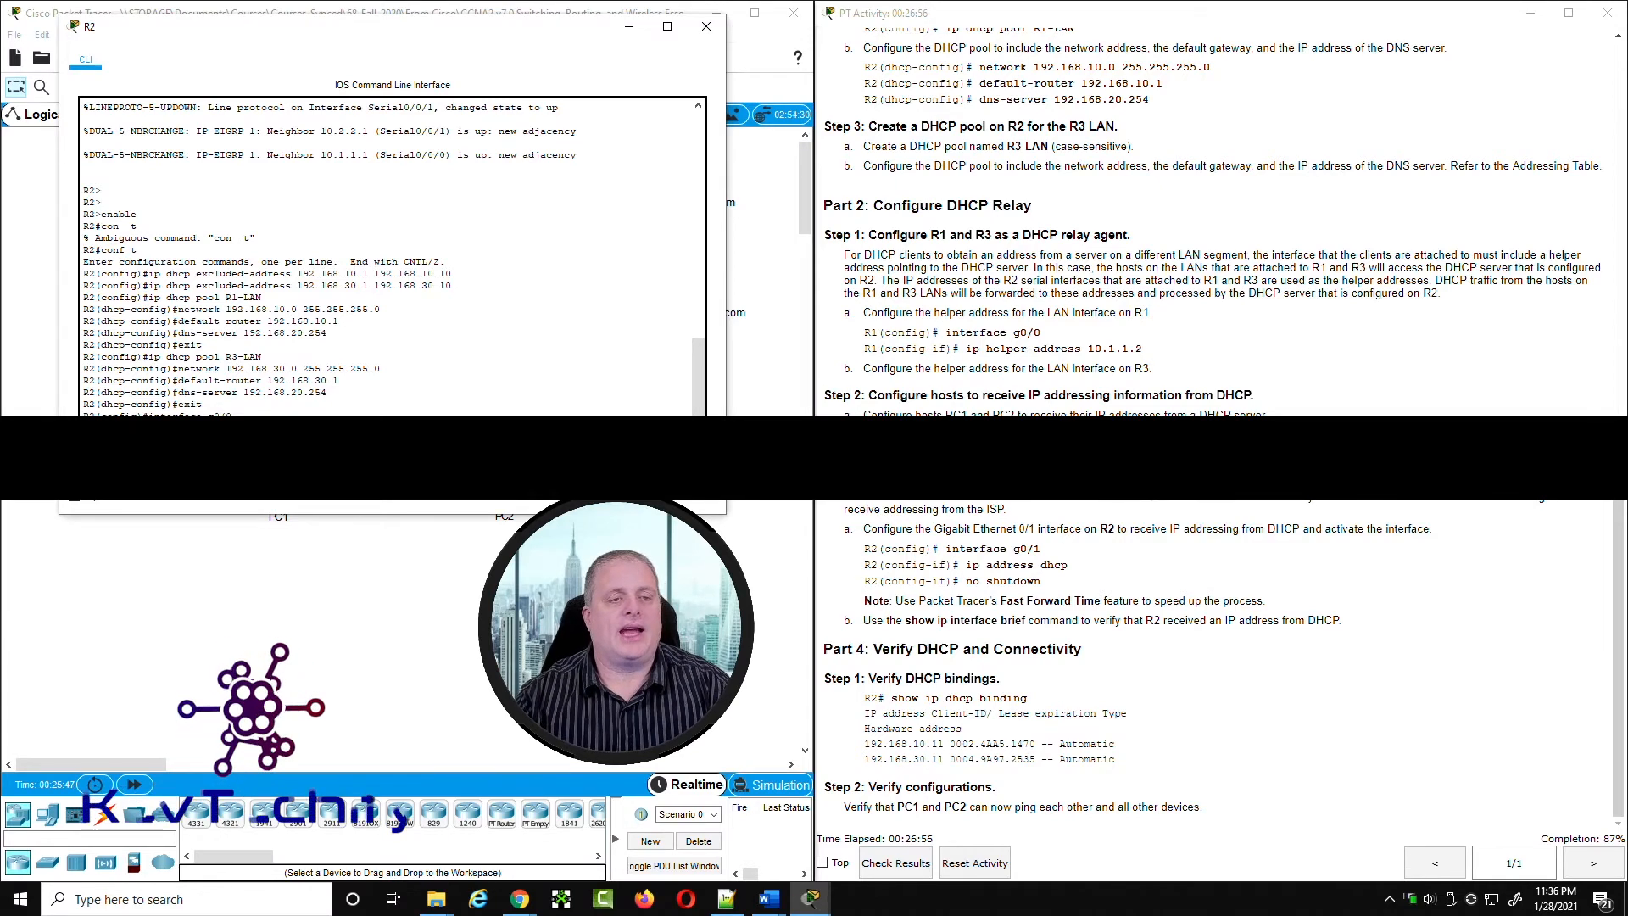
key("Return")
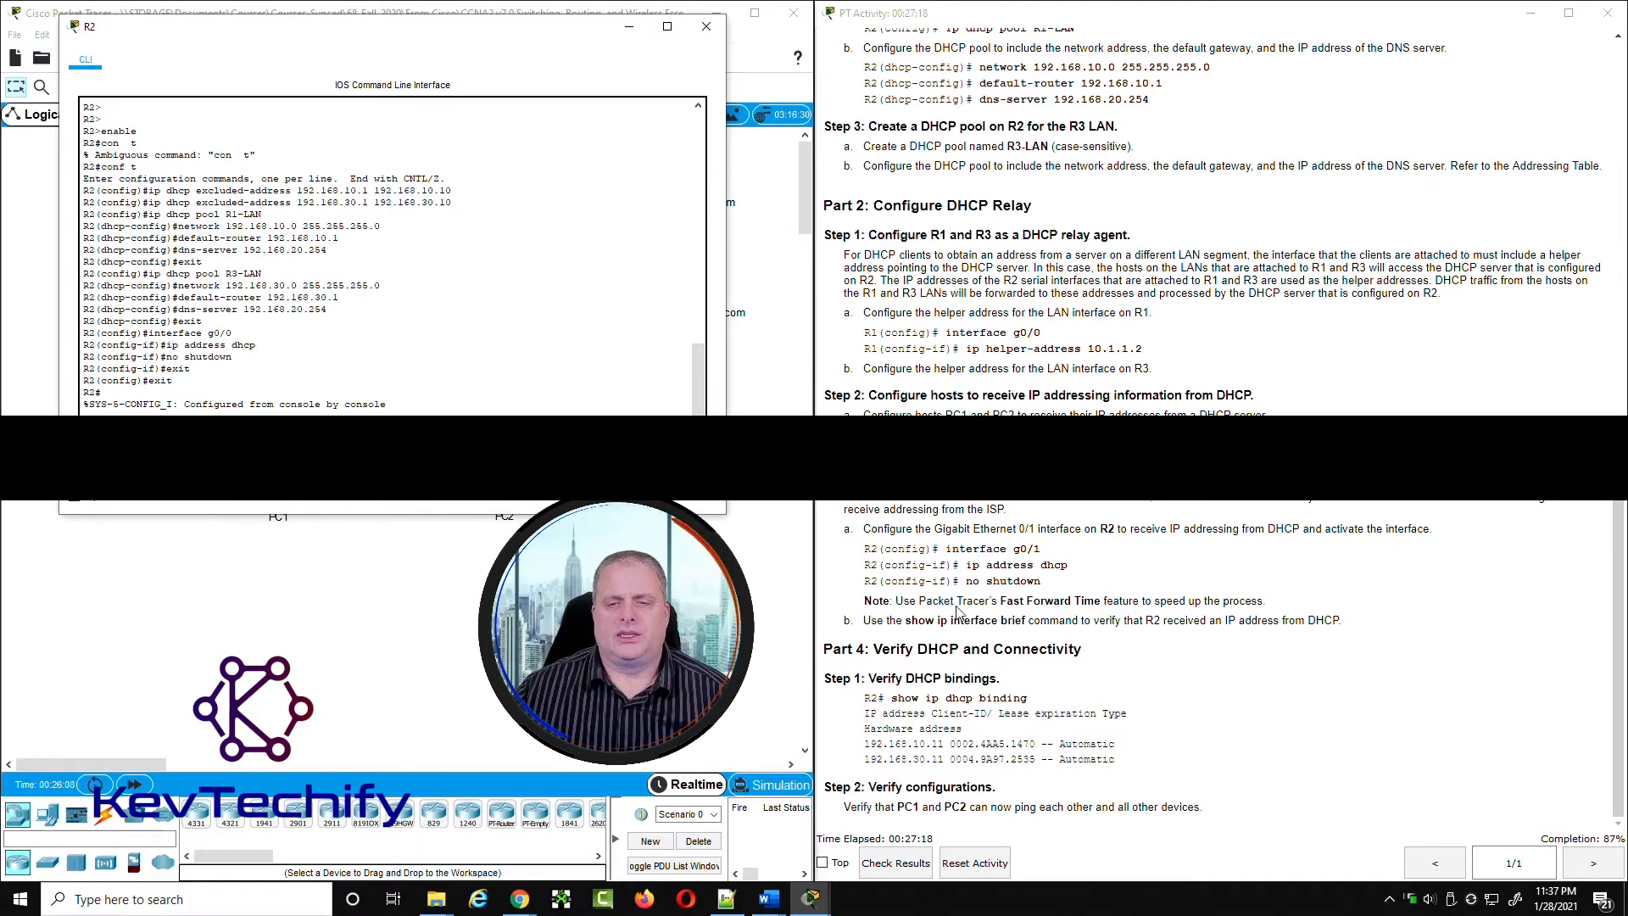
Step: Read the Part 3 verification notes, run show ip interface brief on R2 and examine the GigabitEthernet0/1 line
left_click_drag(900, 601, 1272, 611)
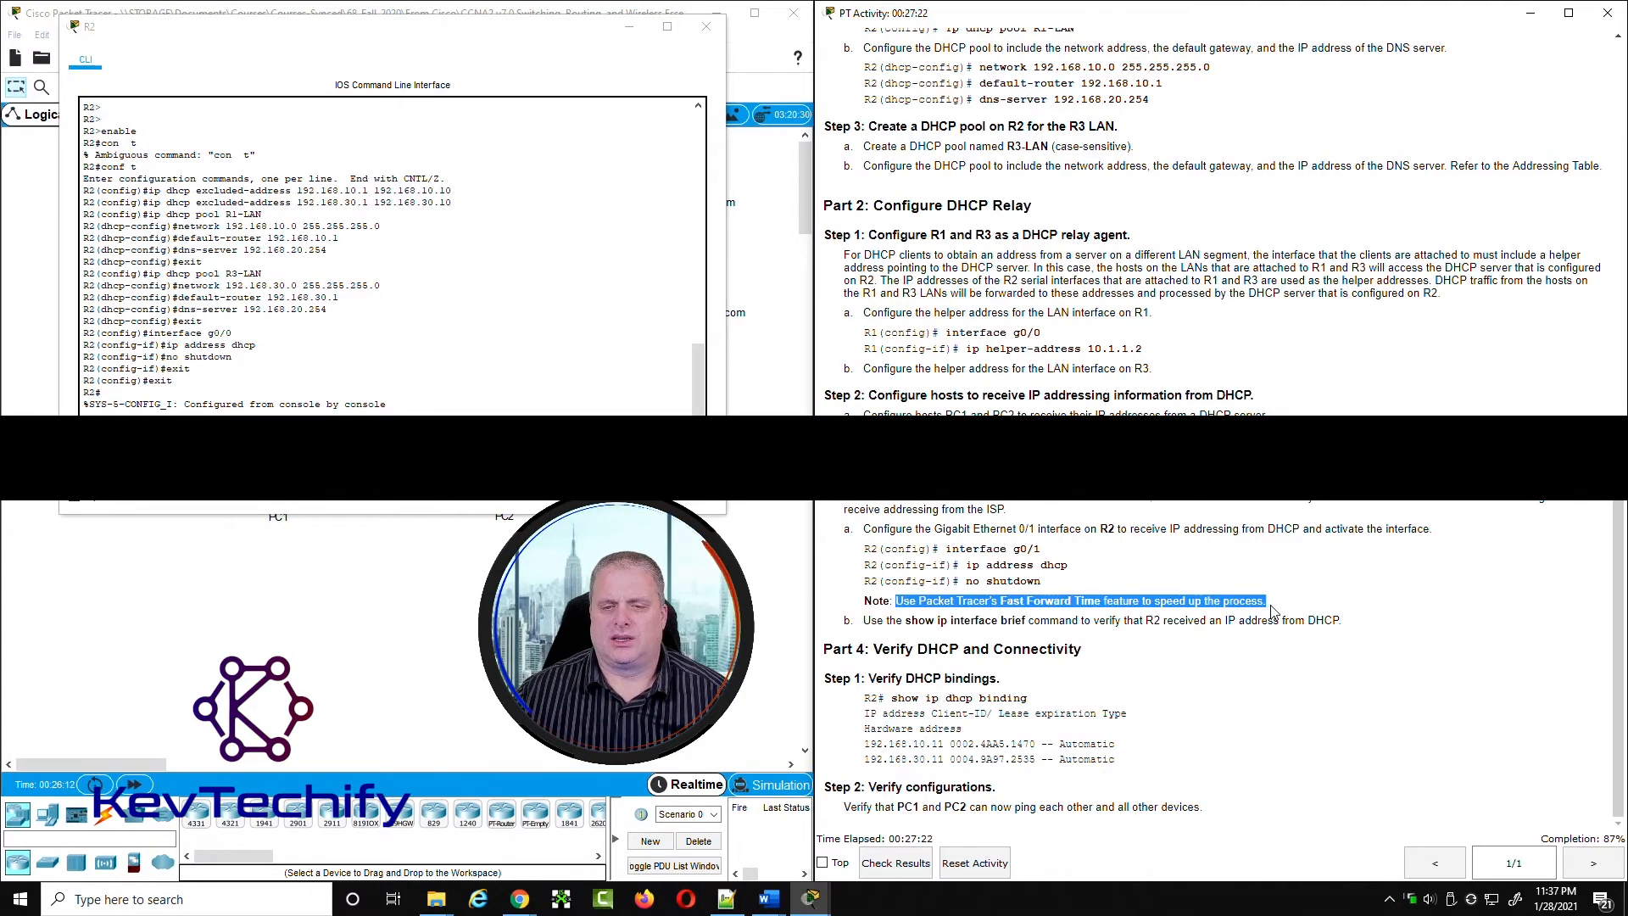
left_click_drag(904, 622, 1269, 620)
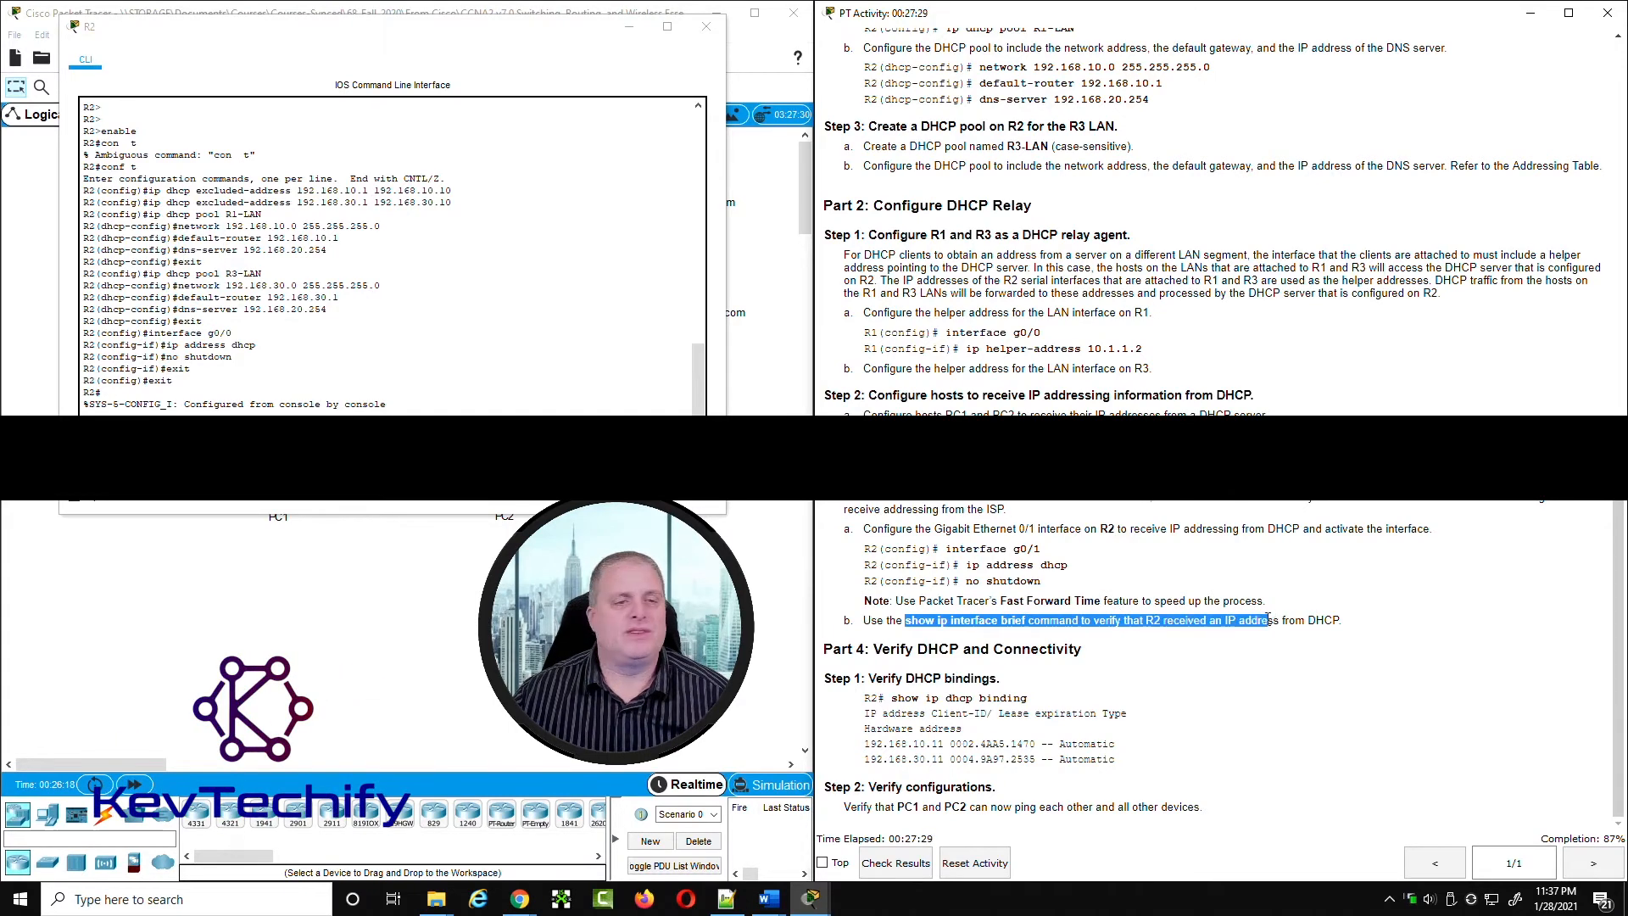
left_click(204, 413)
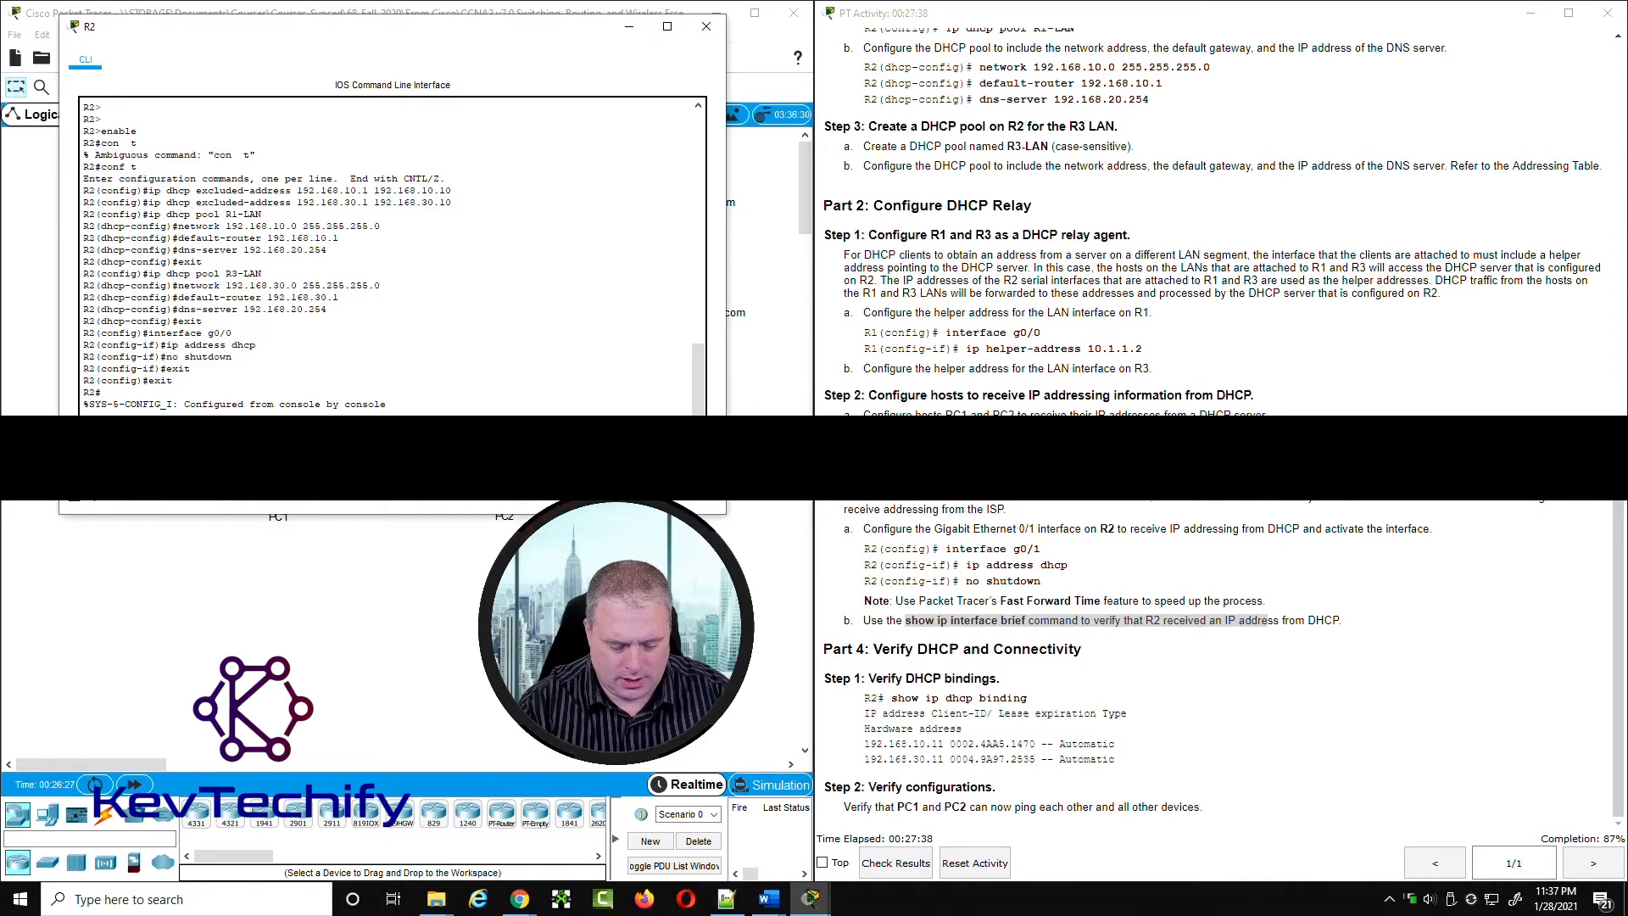
key("Return")
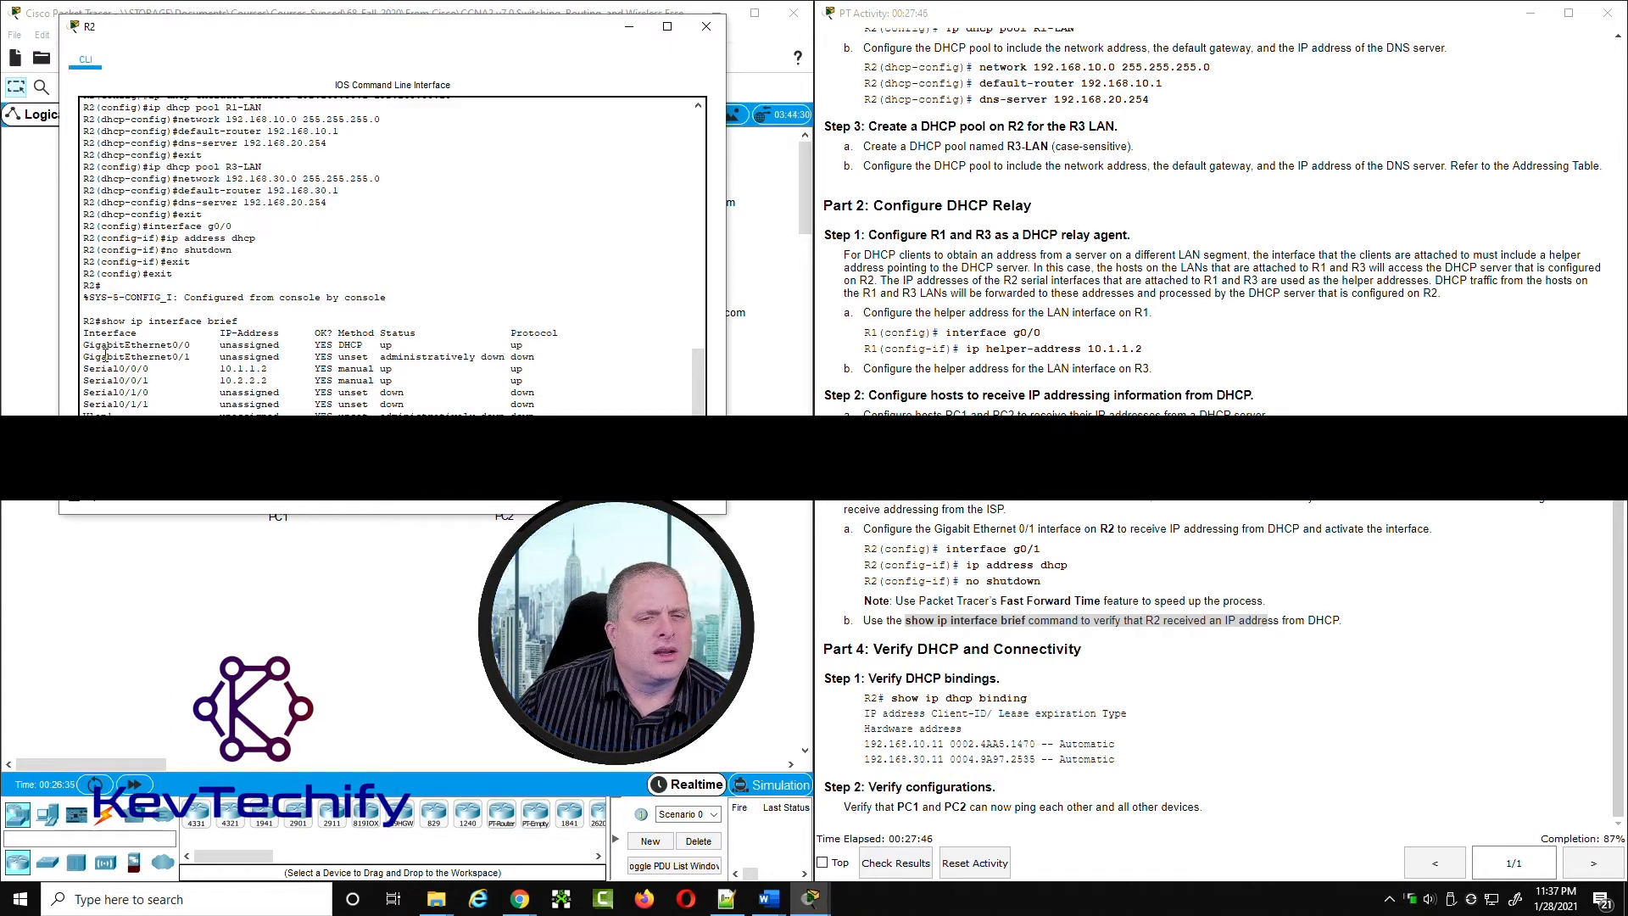
left_click_drag(83, 356, 531, 353)
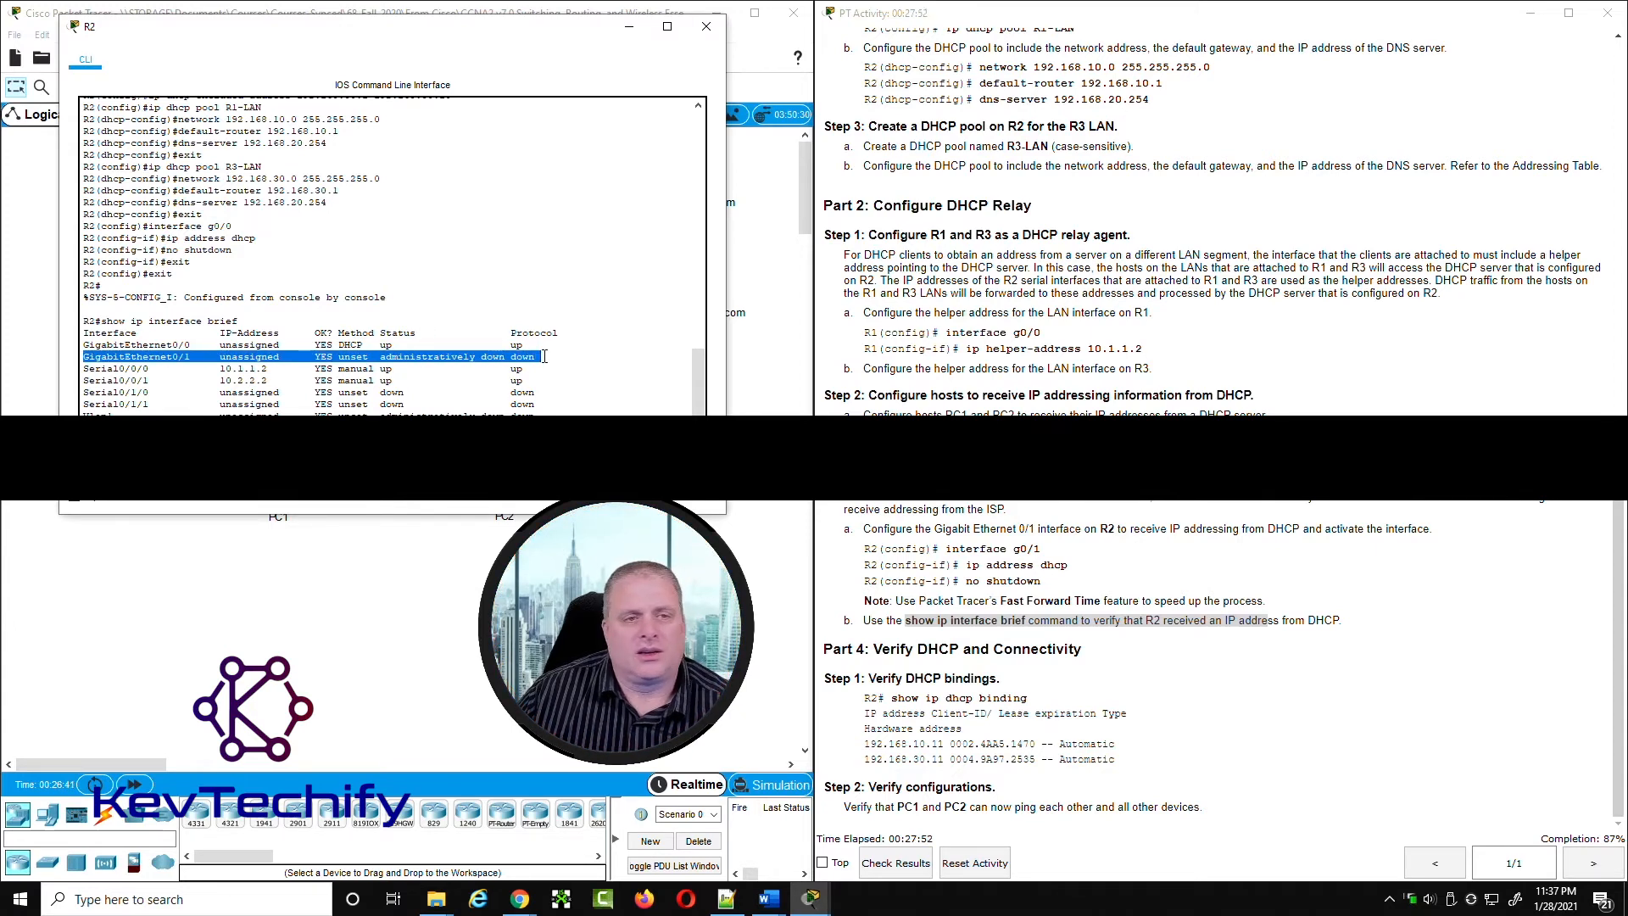
Step: Review R2's command history and find which interface was entered before the ip address dhcp command
left_click_drag(413, 39, 620, 106)
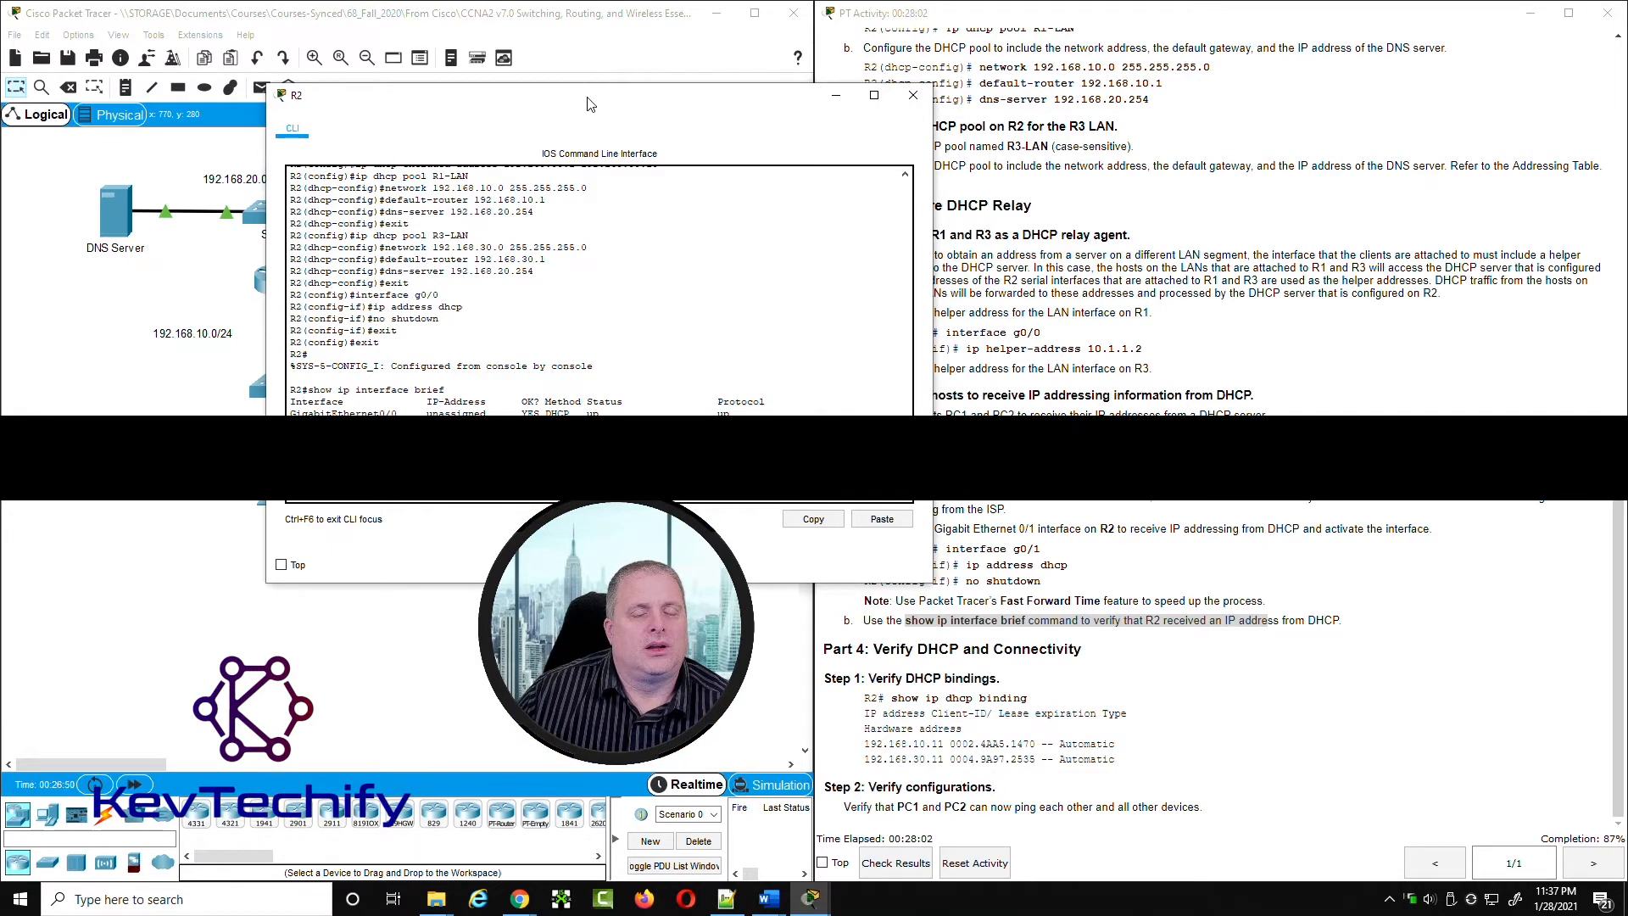
left_click_drag(592, 97, 419, 50)
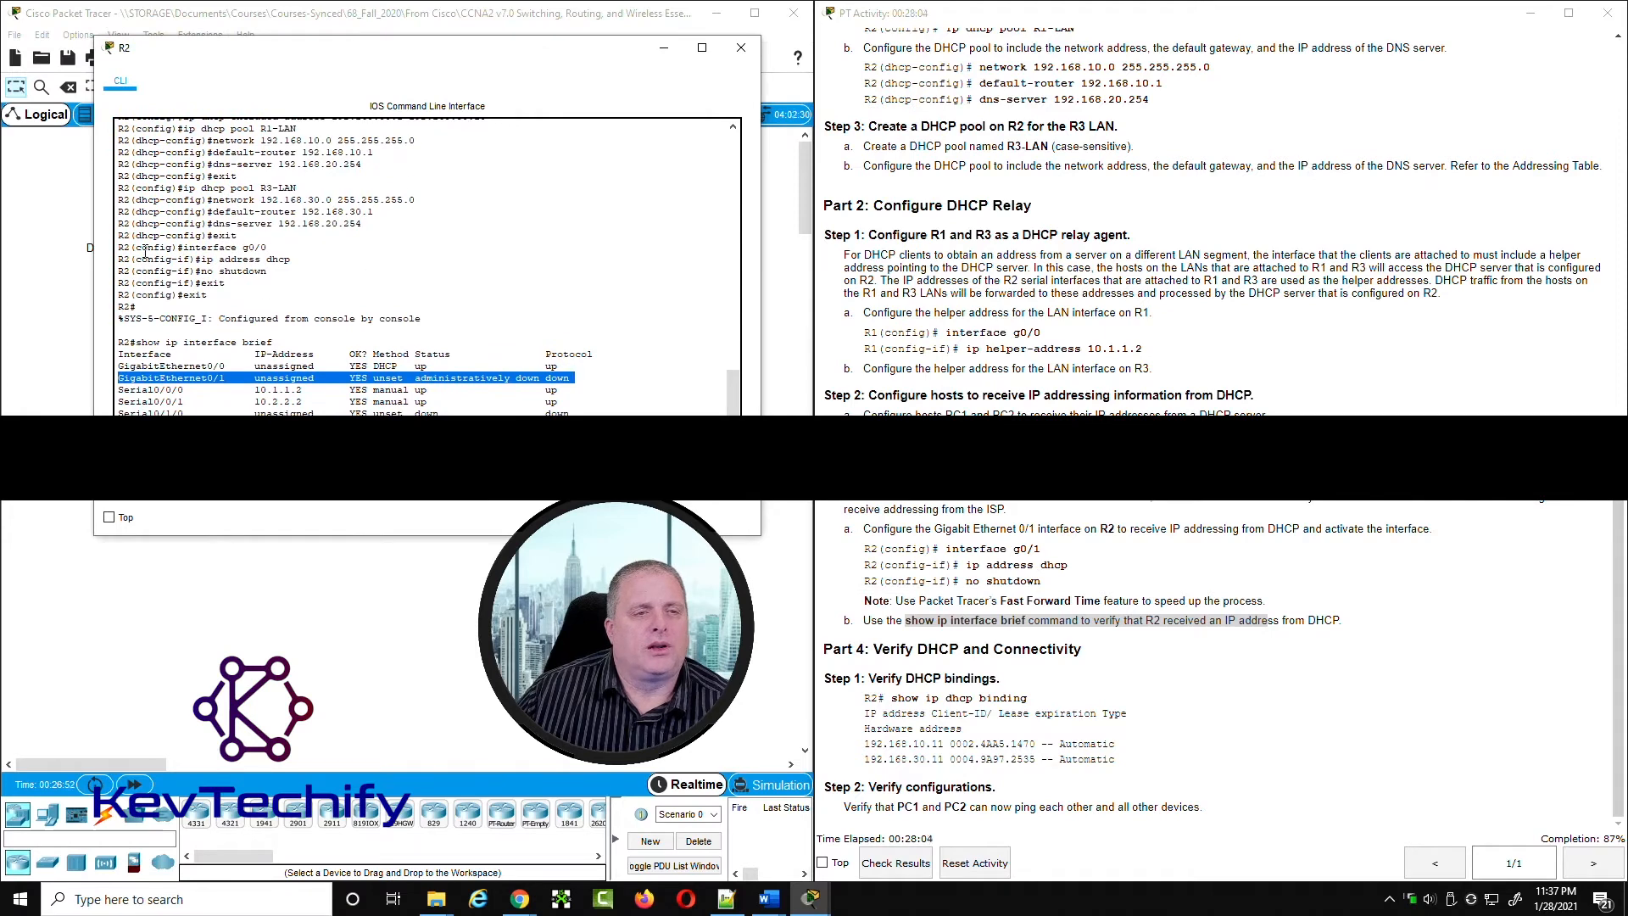
left_click_drag(119, 246, 285, 245)
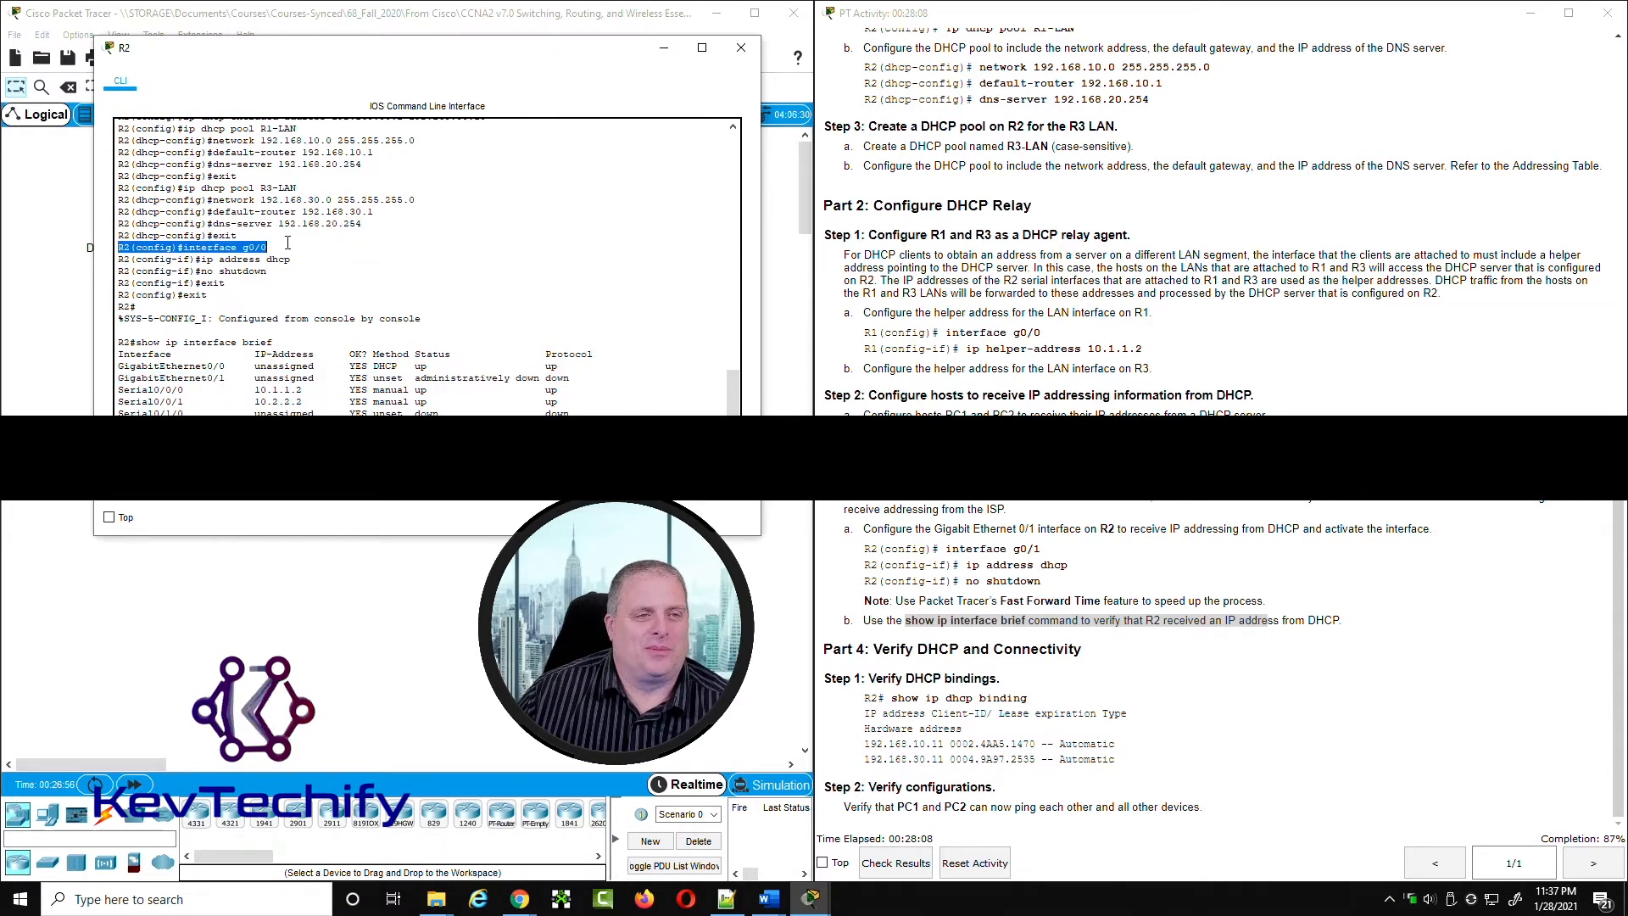
left_click(142, 237)
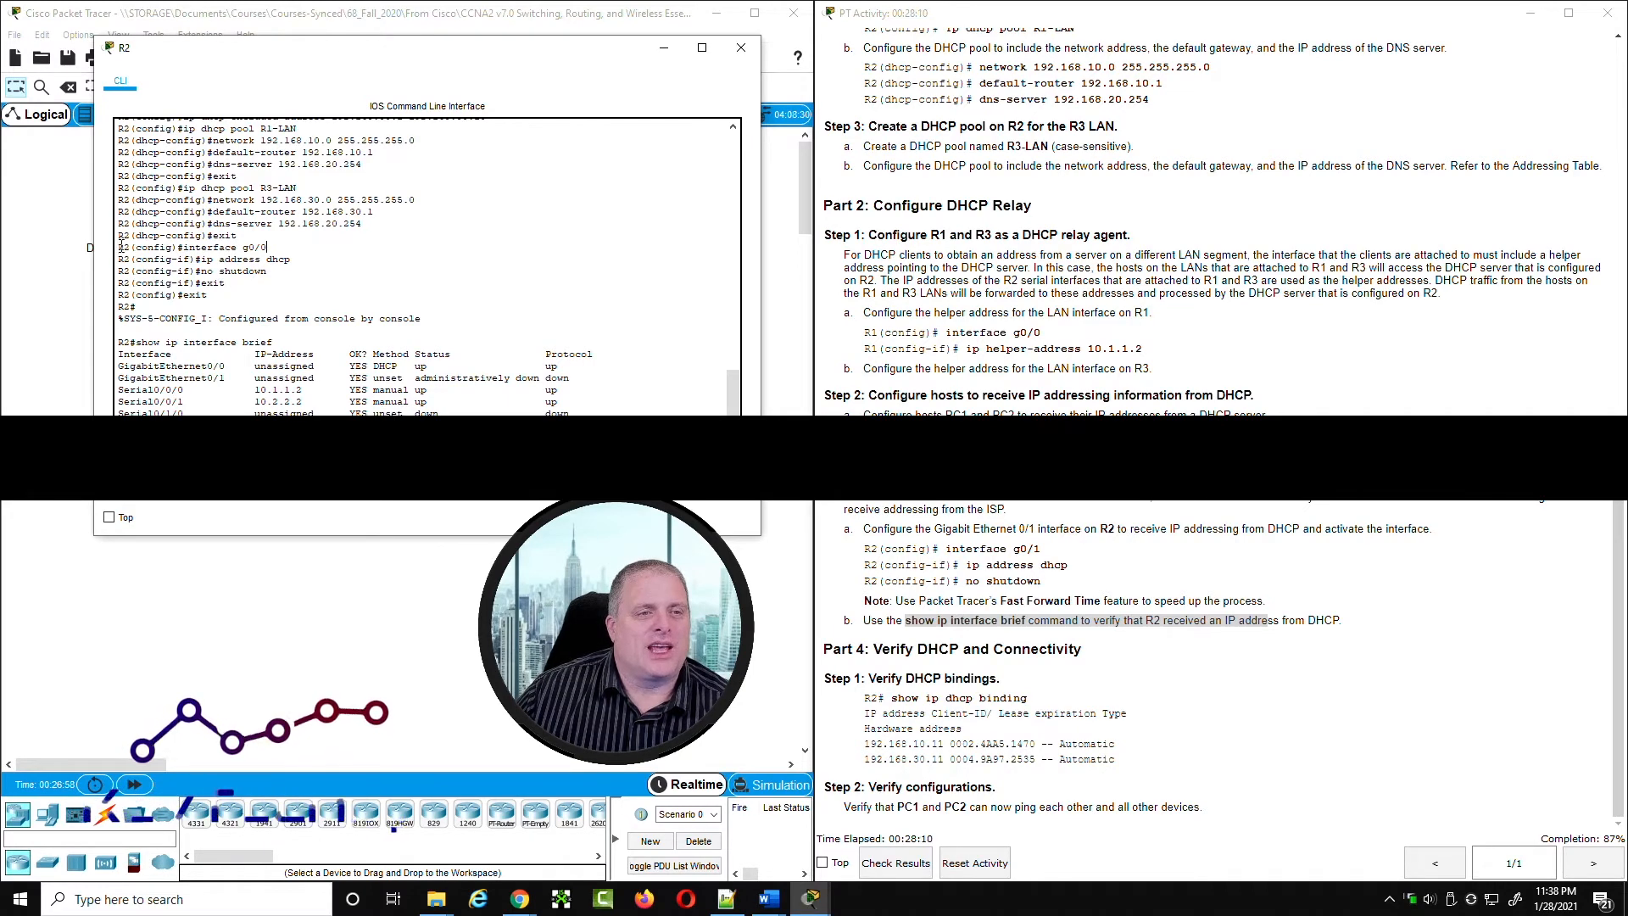
left_click_drag(119, 246, 268, 248)
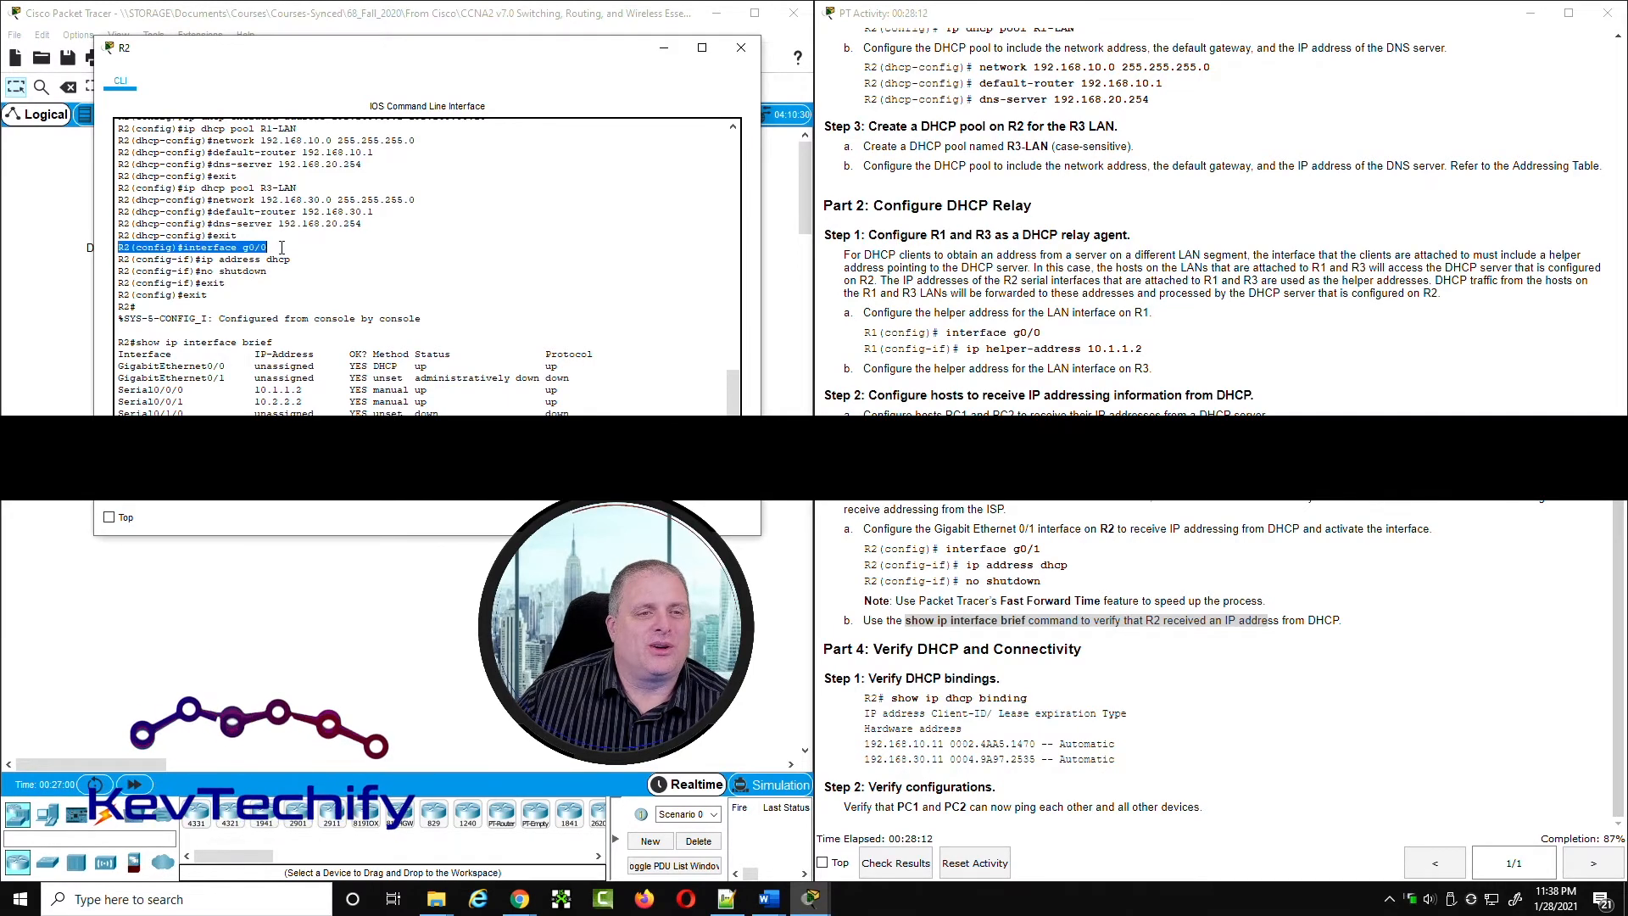
Step: Check R2's G0/0 entry in the addressing table and compare R2's interfaces with the topology
scroll(1241, 514, "up", 15)
scroll(1241, 515, "up", 2)
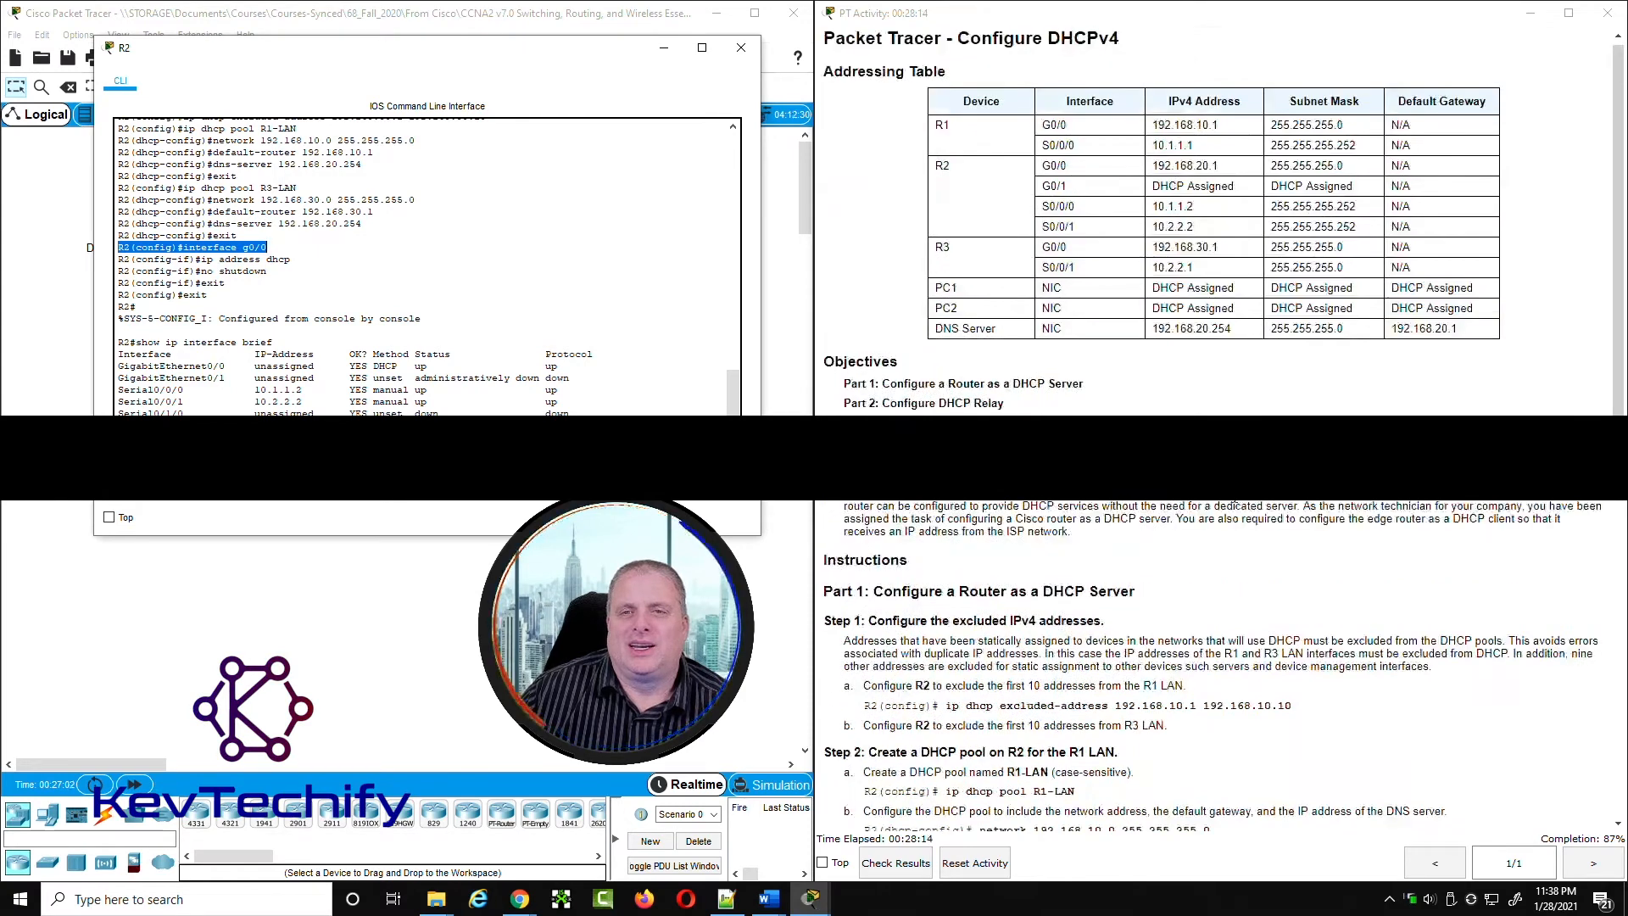
left_click_drag(1044, 166, 1352, 172)
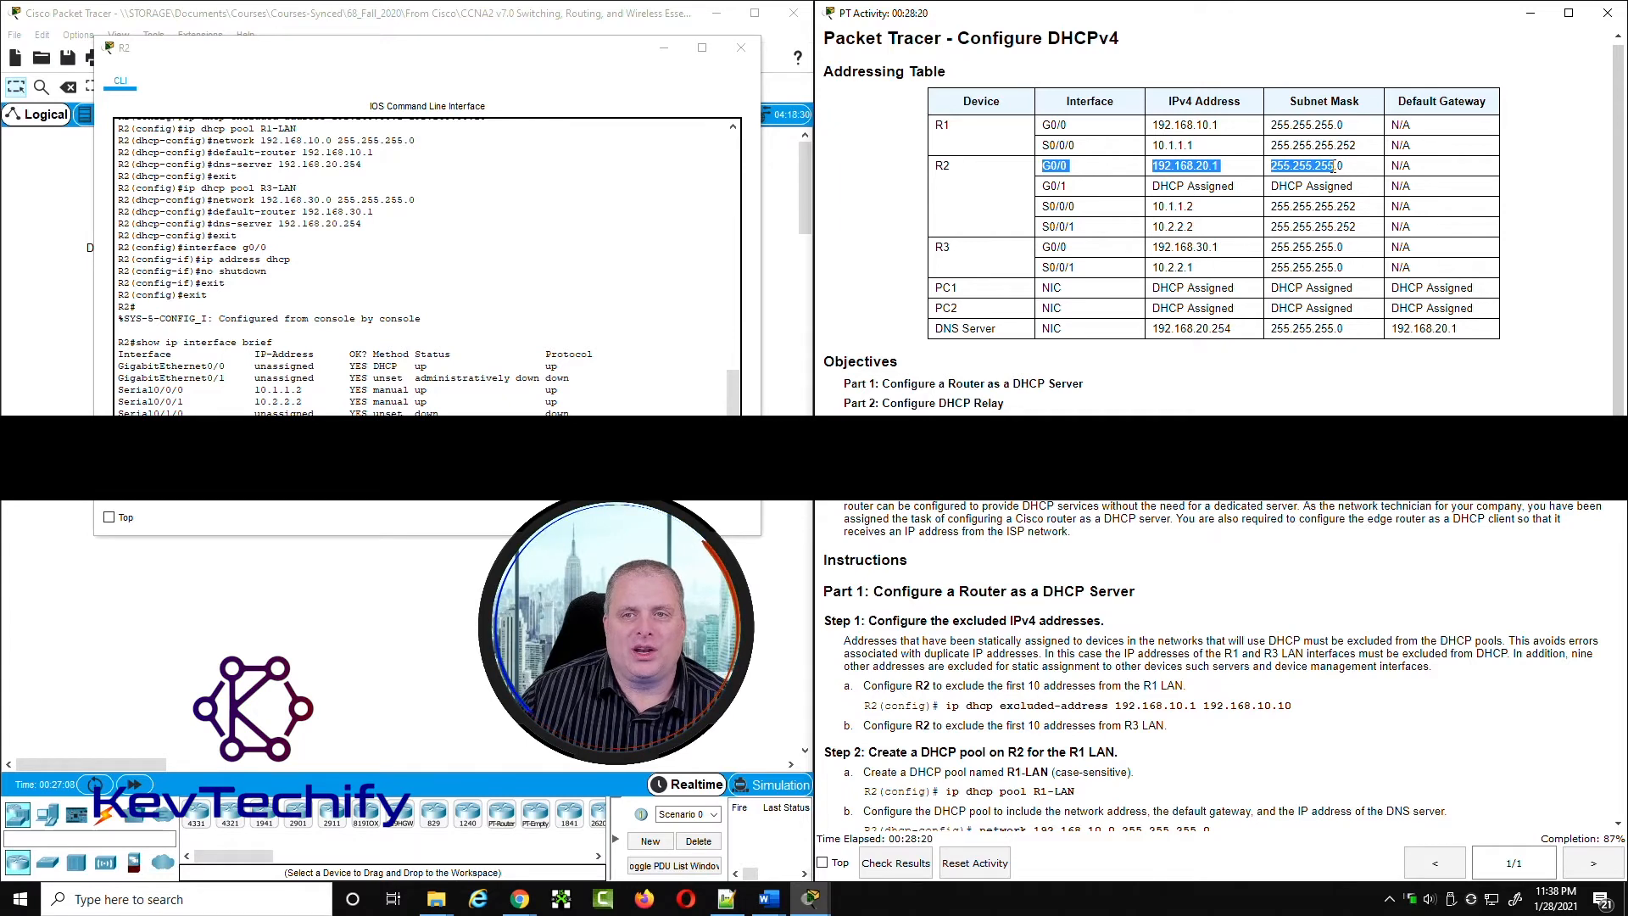
left_click_drag(469, 66, 995, 94)
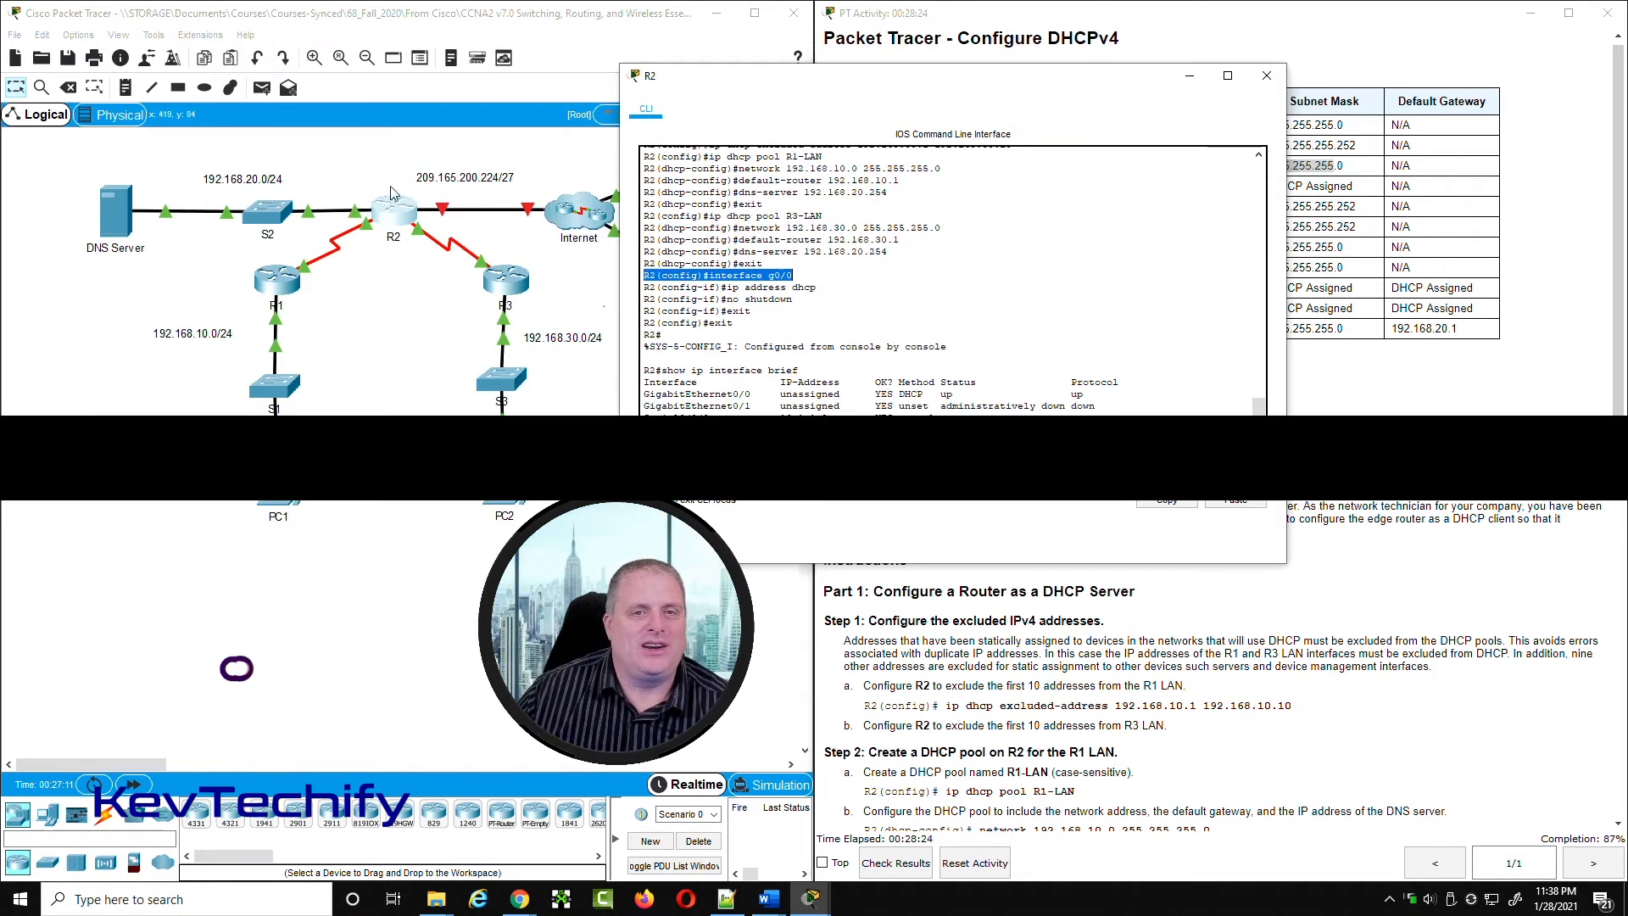
left_click_drag(900, 85, 364, 63)
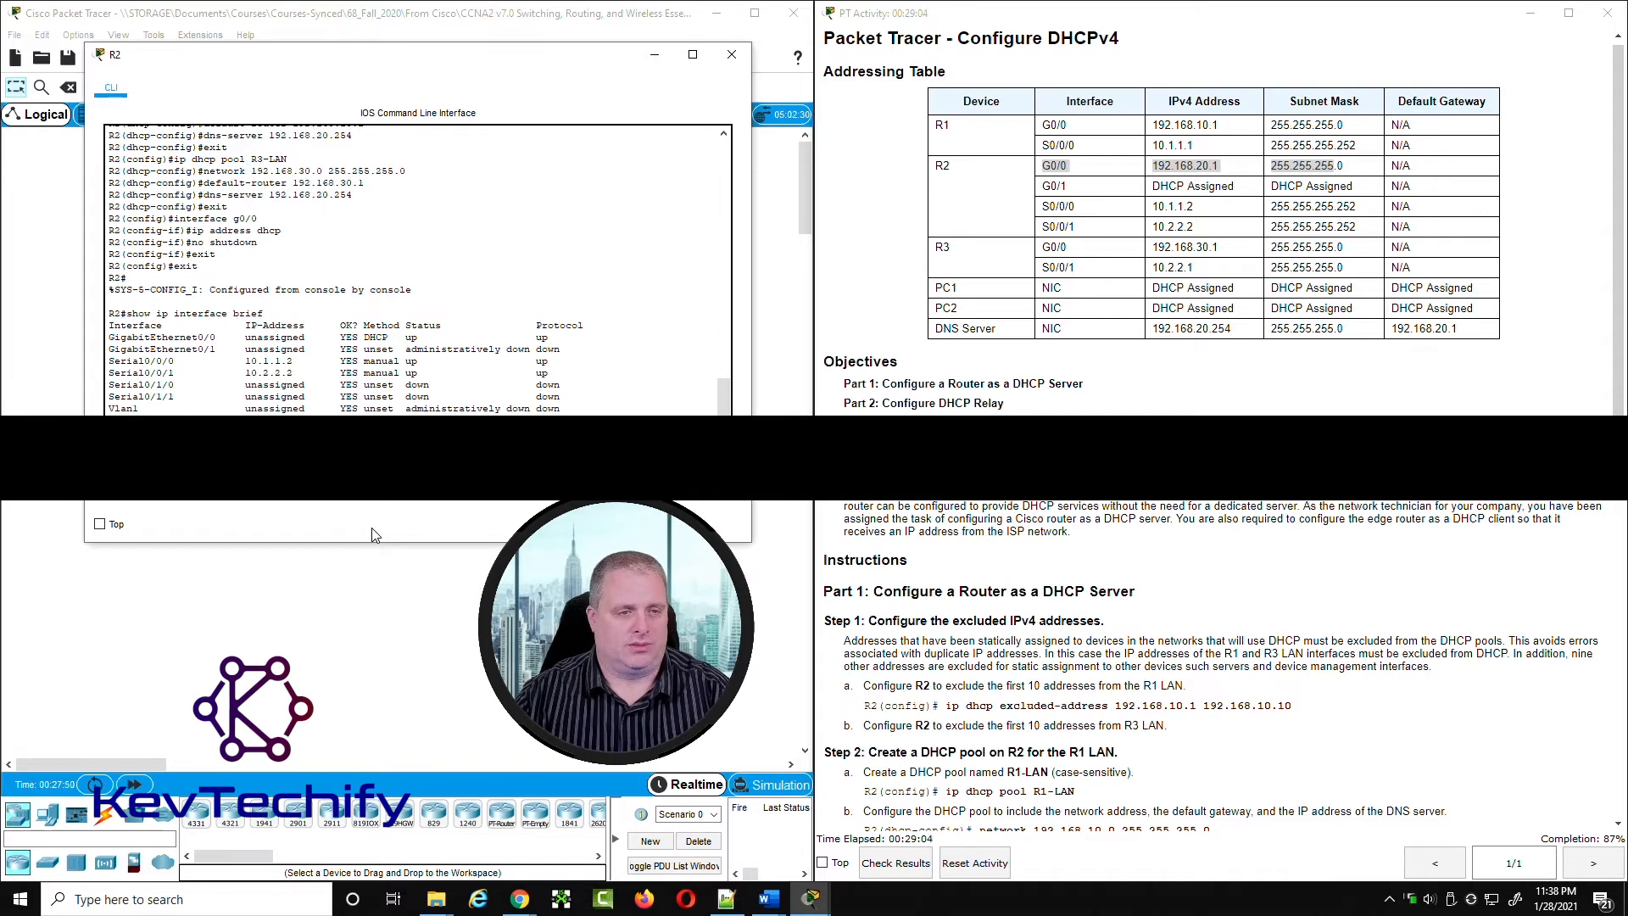
Step: Enter R2's configuration mode and configure interface g0/0 with ip address 192.168.20.1 255.255.255.0 and no shutdown
type("conf t")
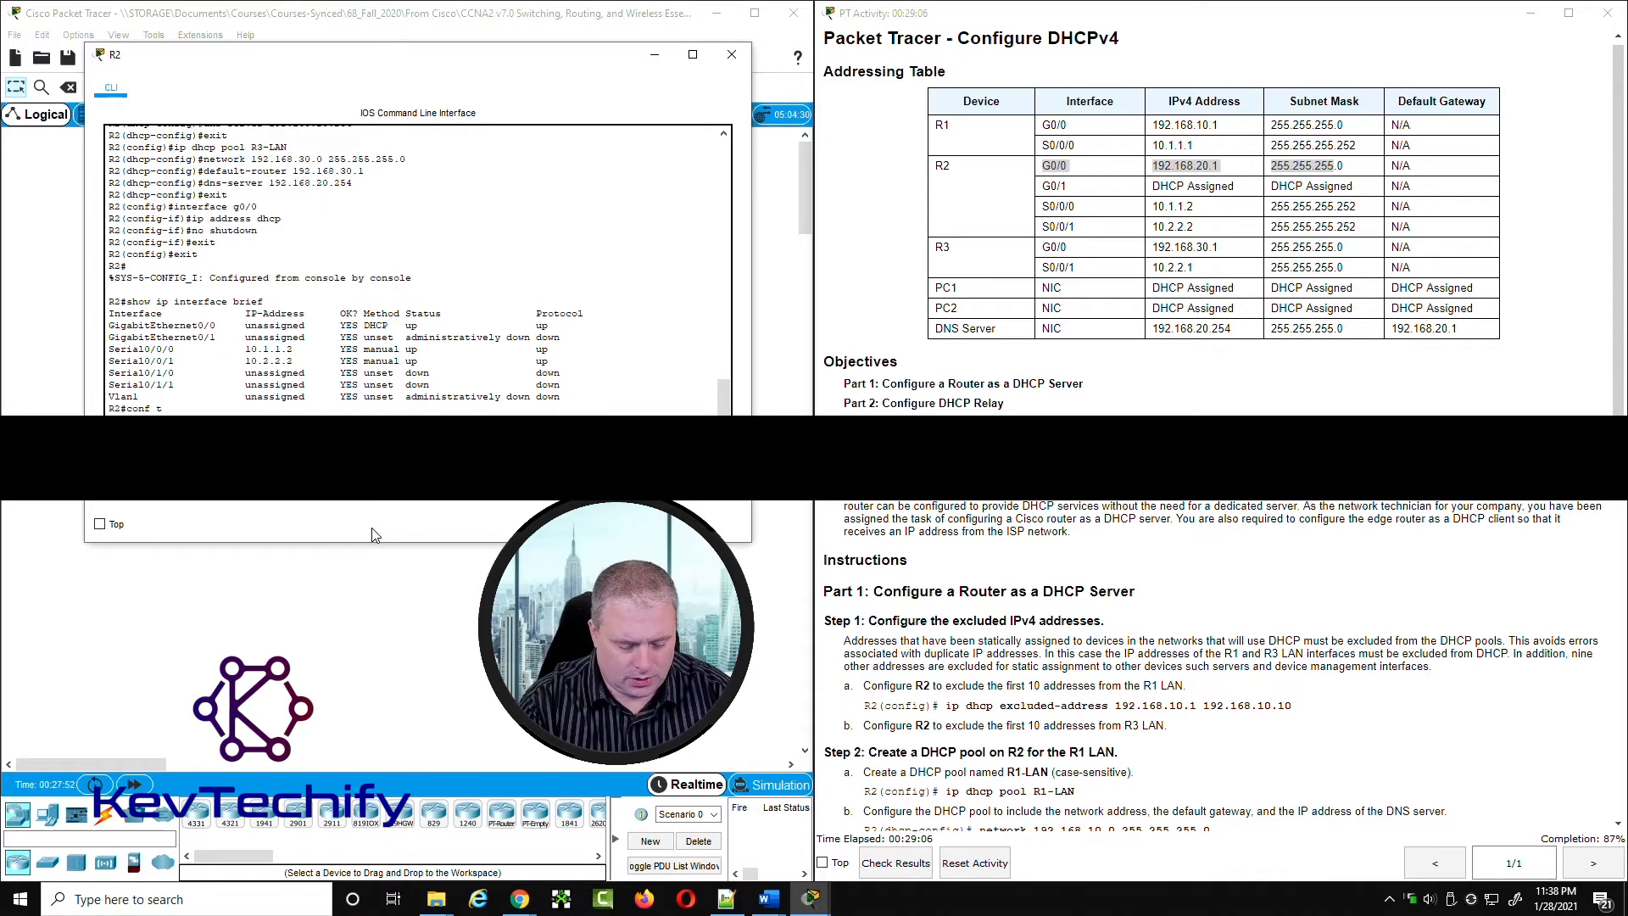
key("Return")
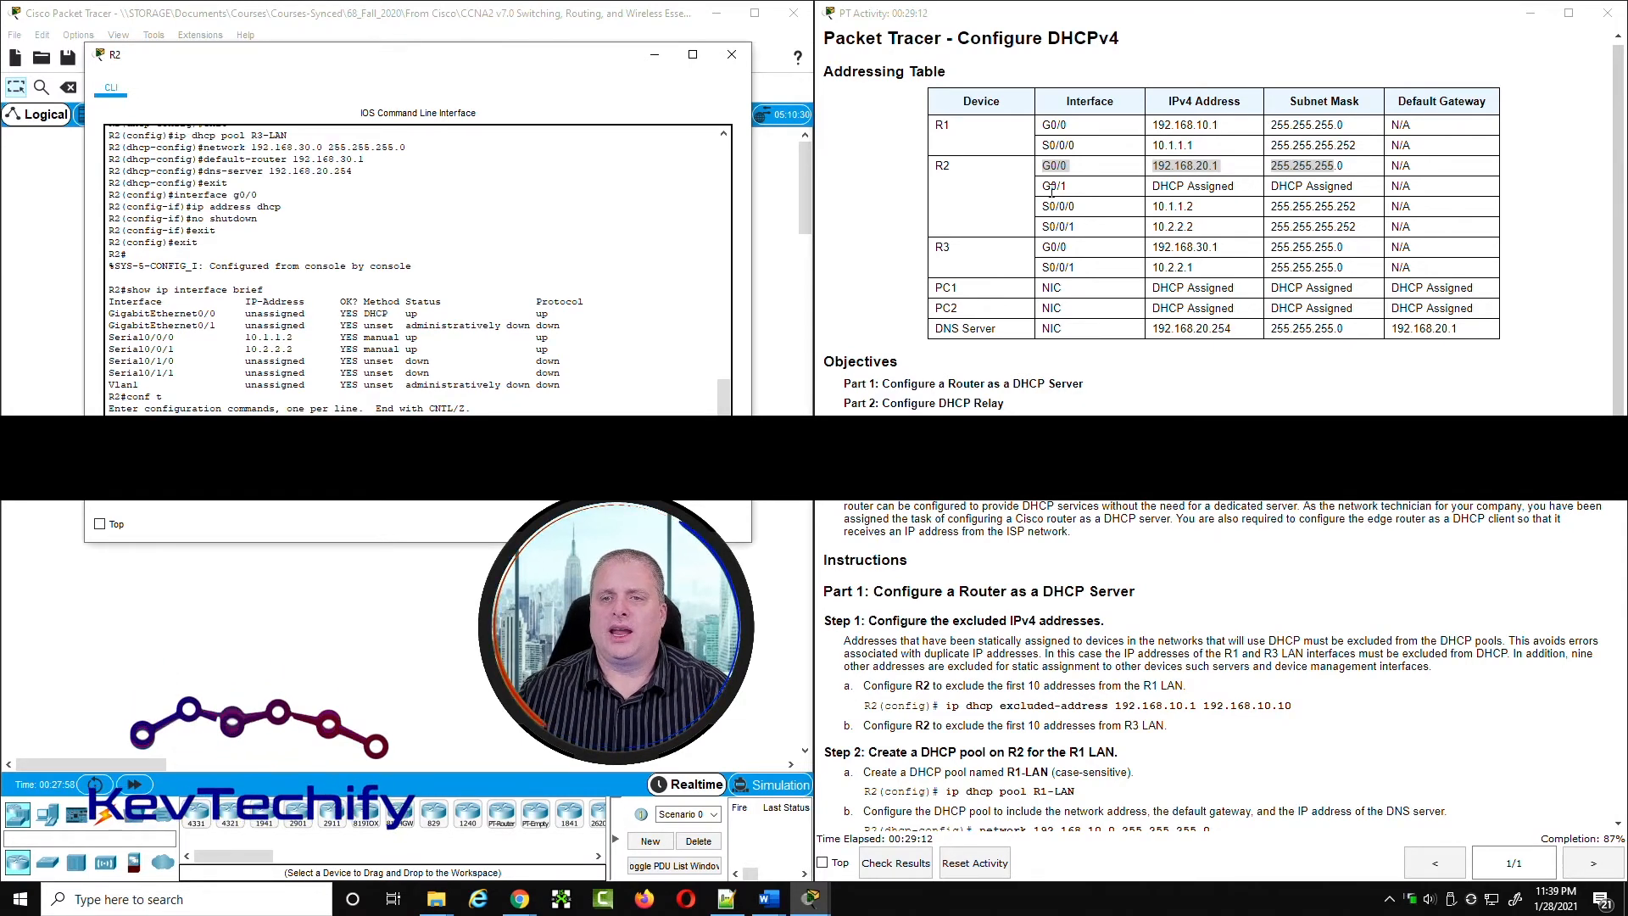
left_click_drag(1044, 186, 1248, 188)
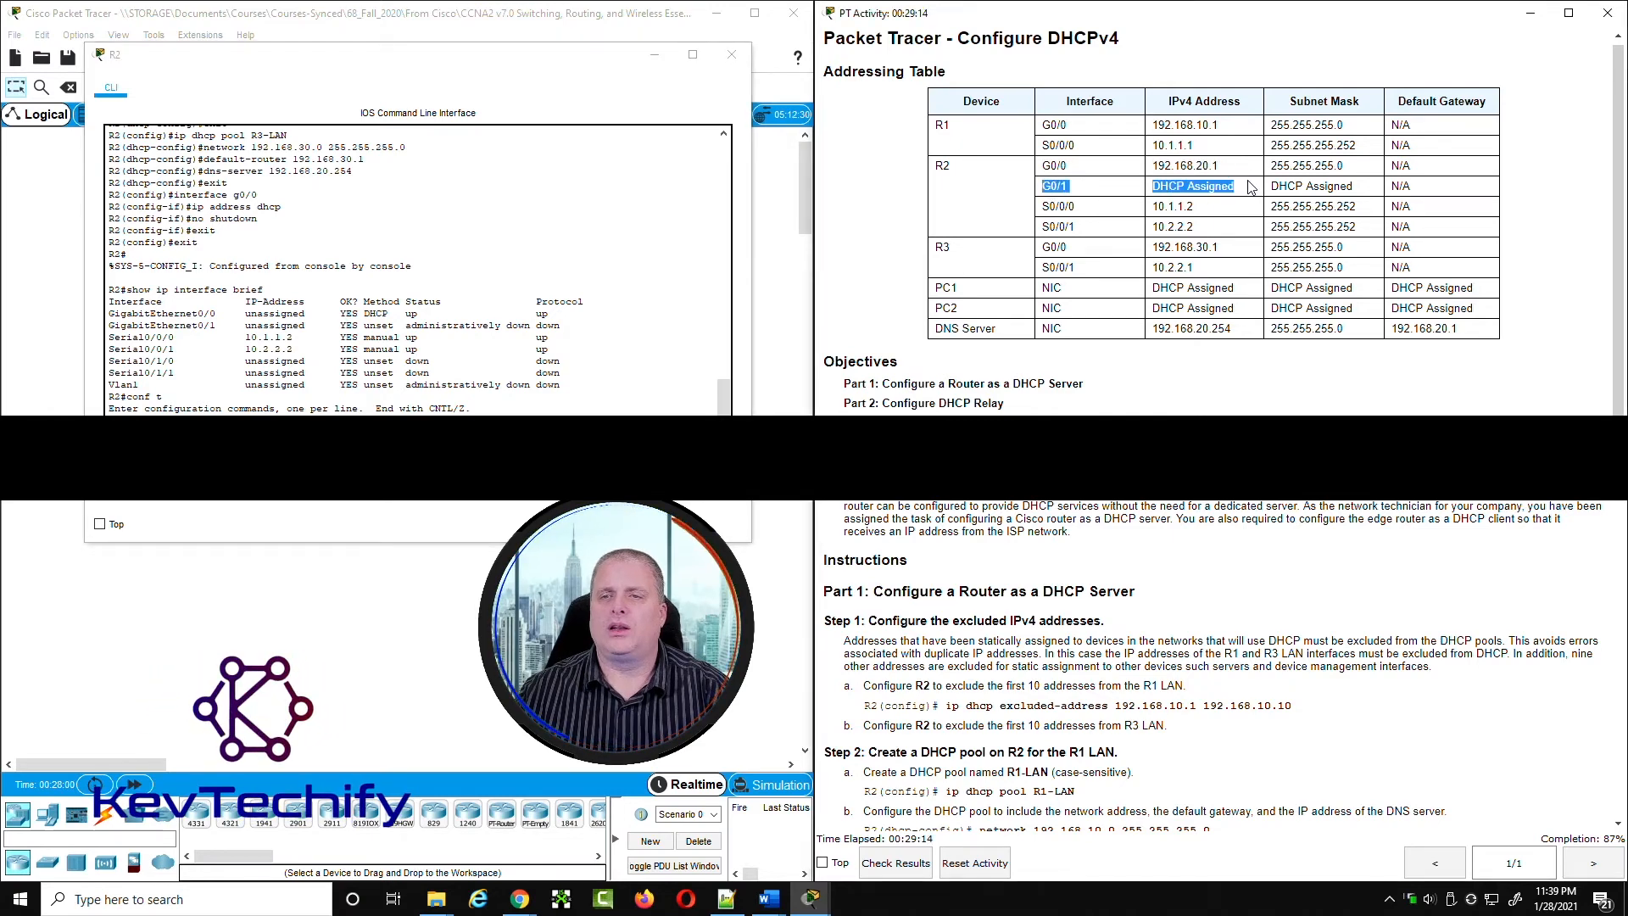
left_click(424, 409)
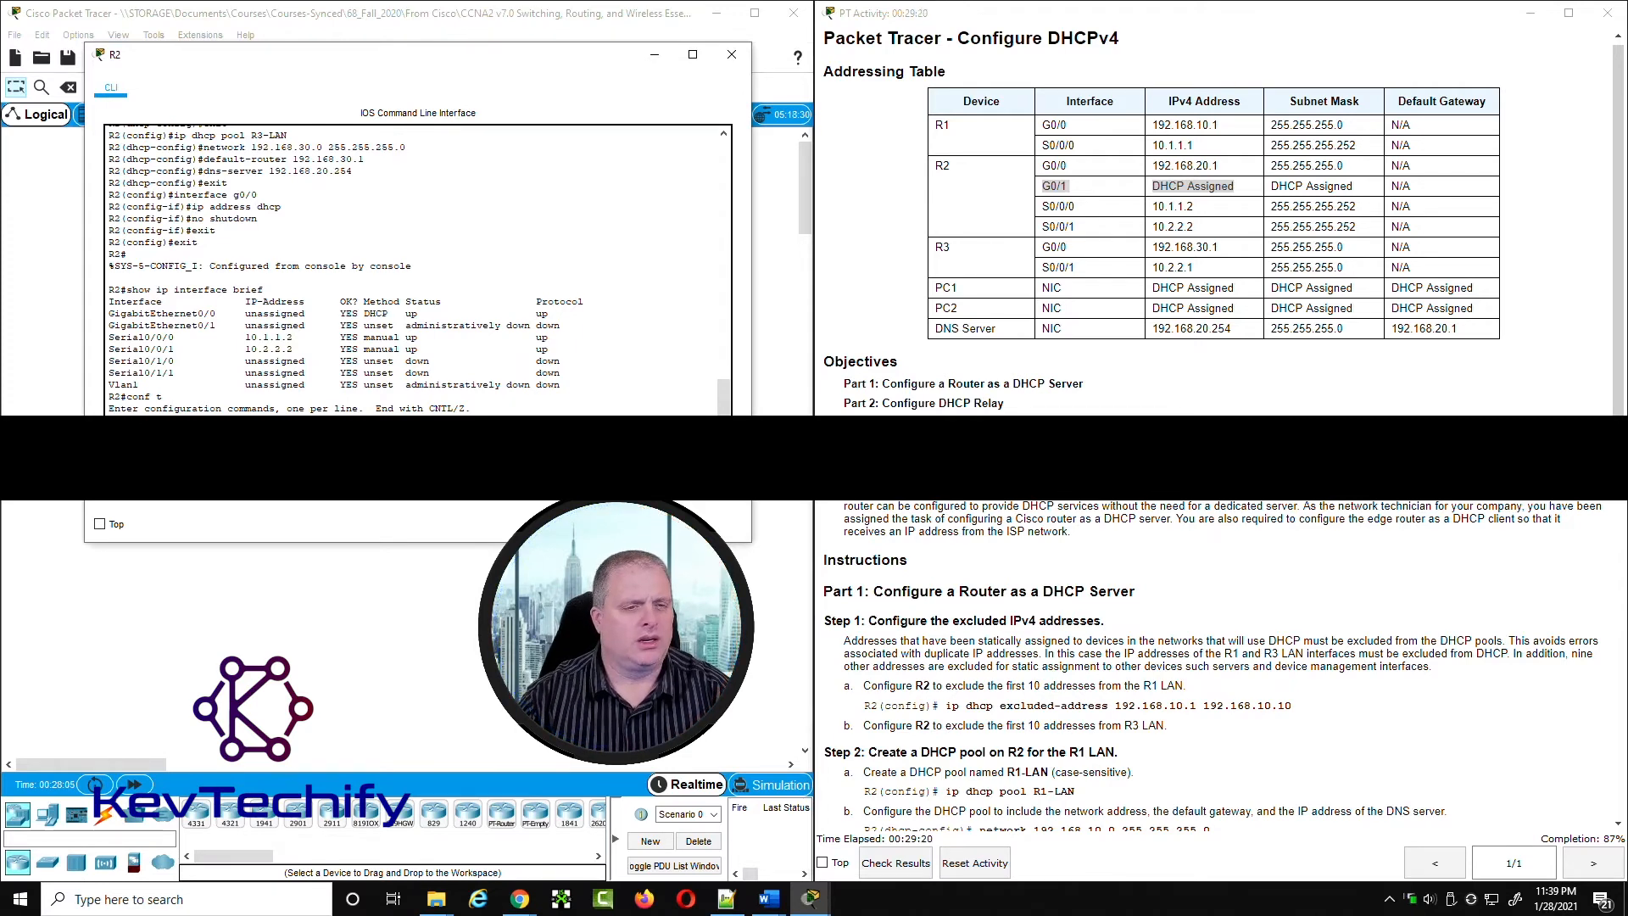
type("int g0/0")
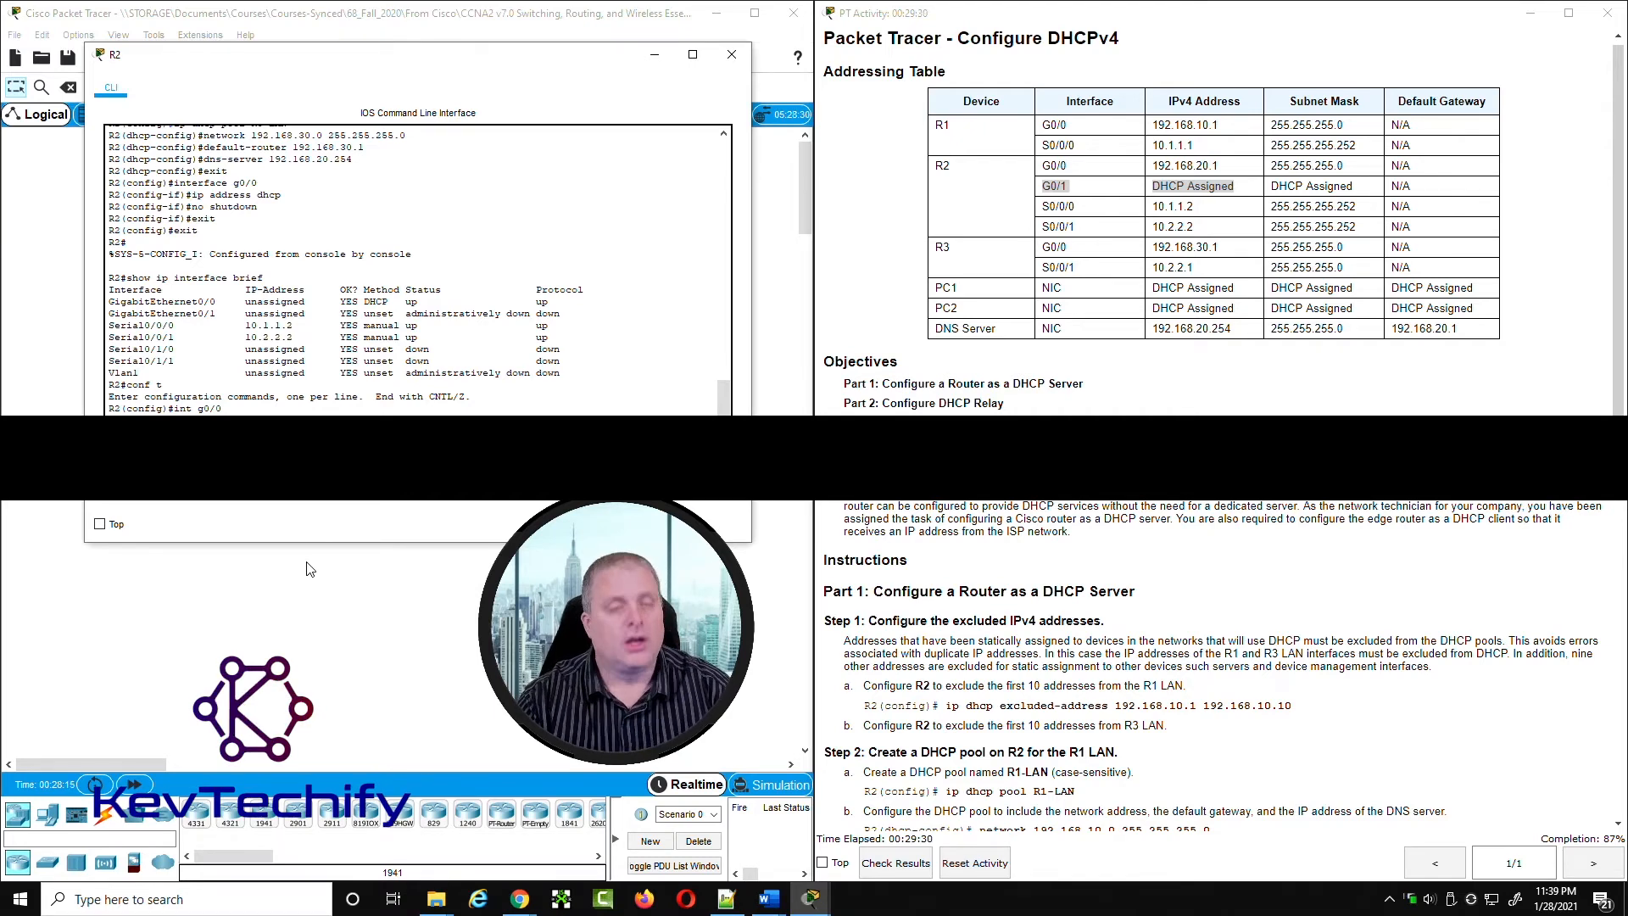
key("Return")
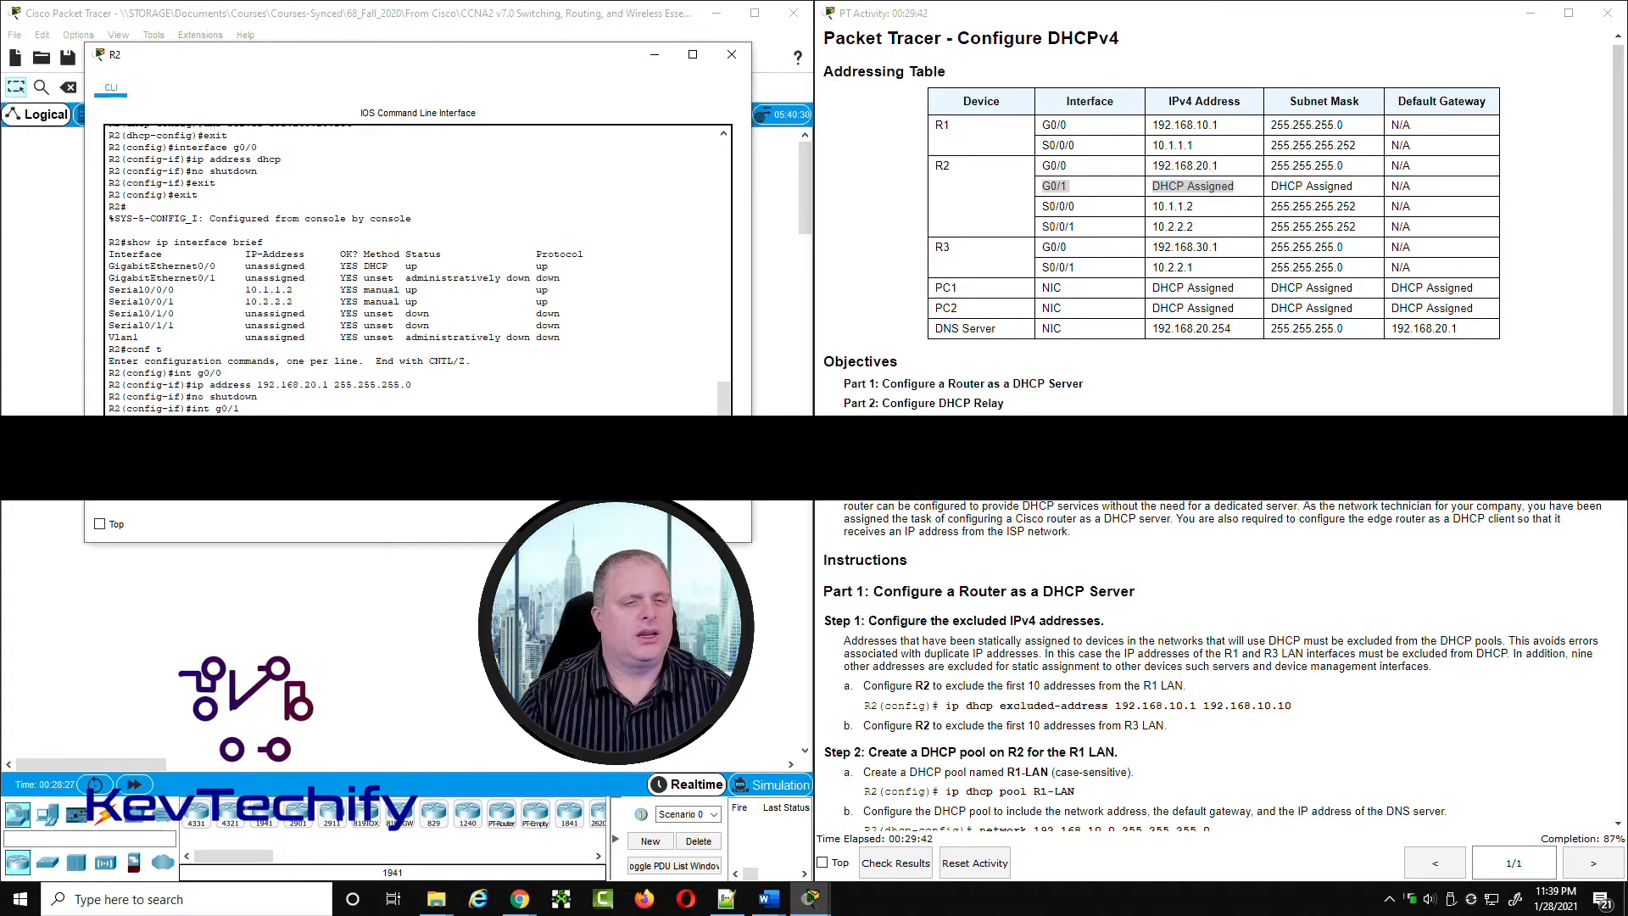
Step: Configure R2's interface g0/1 with ip address dhcp and no shutdown, and leave interface configuration mode
key("Return")
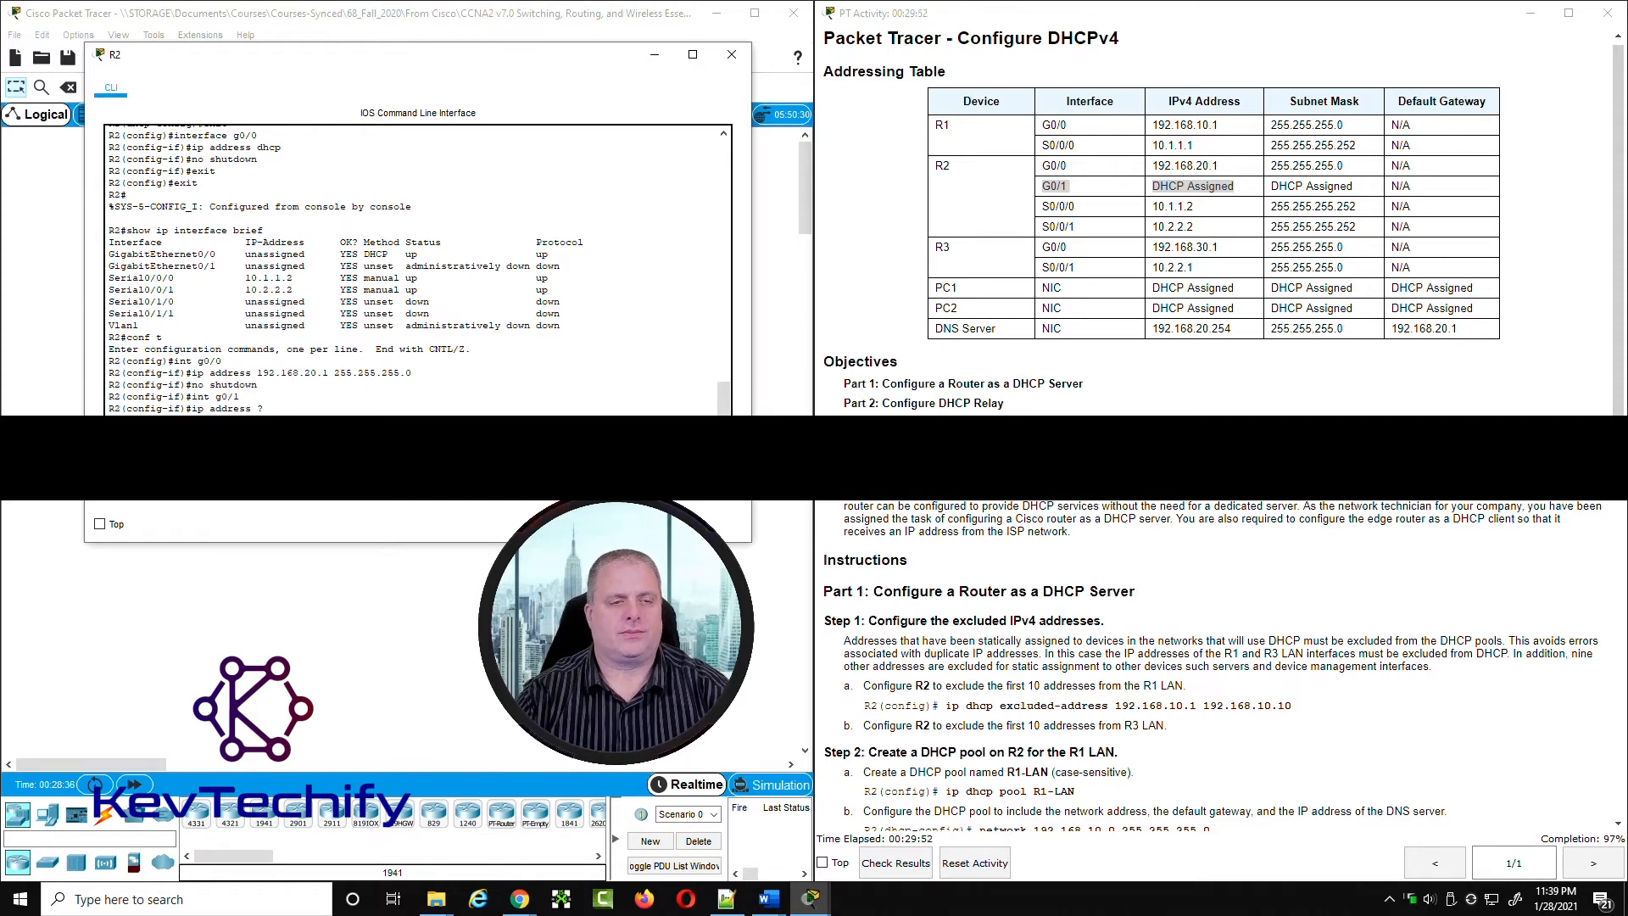
key("Return")
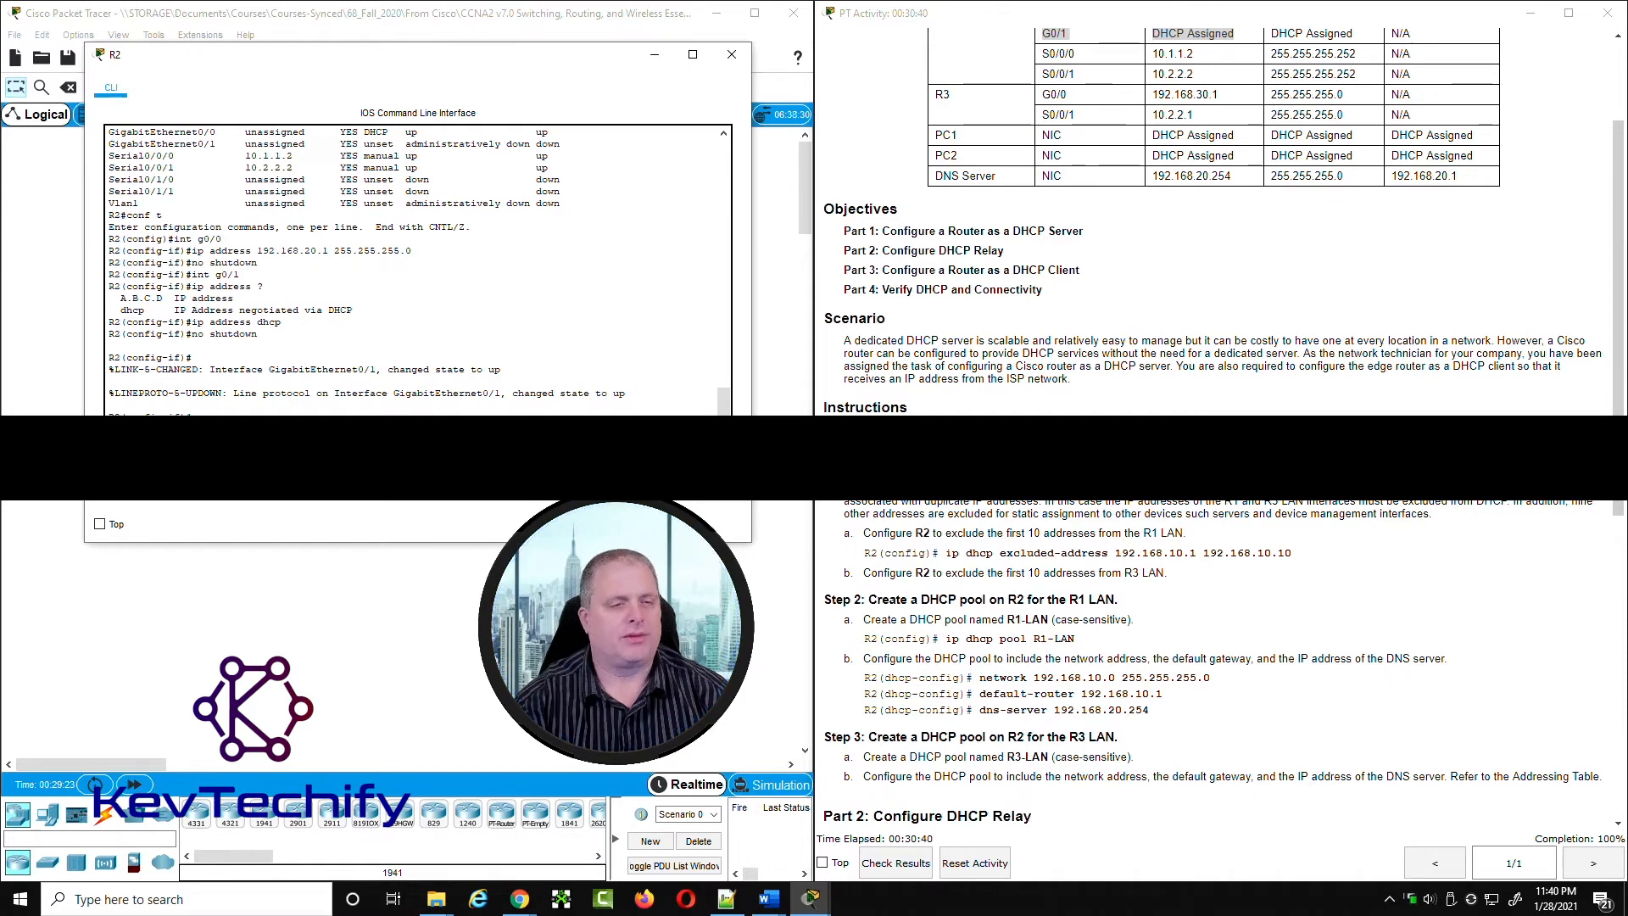
key("Return")
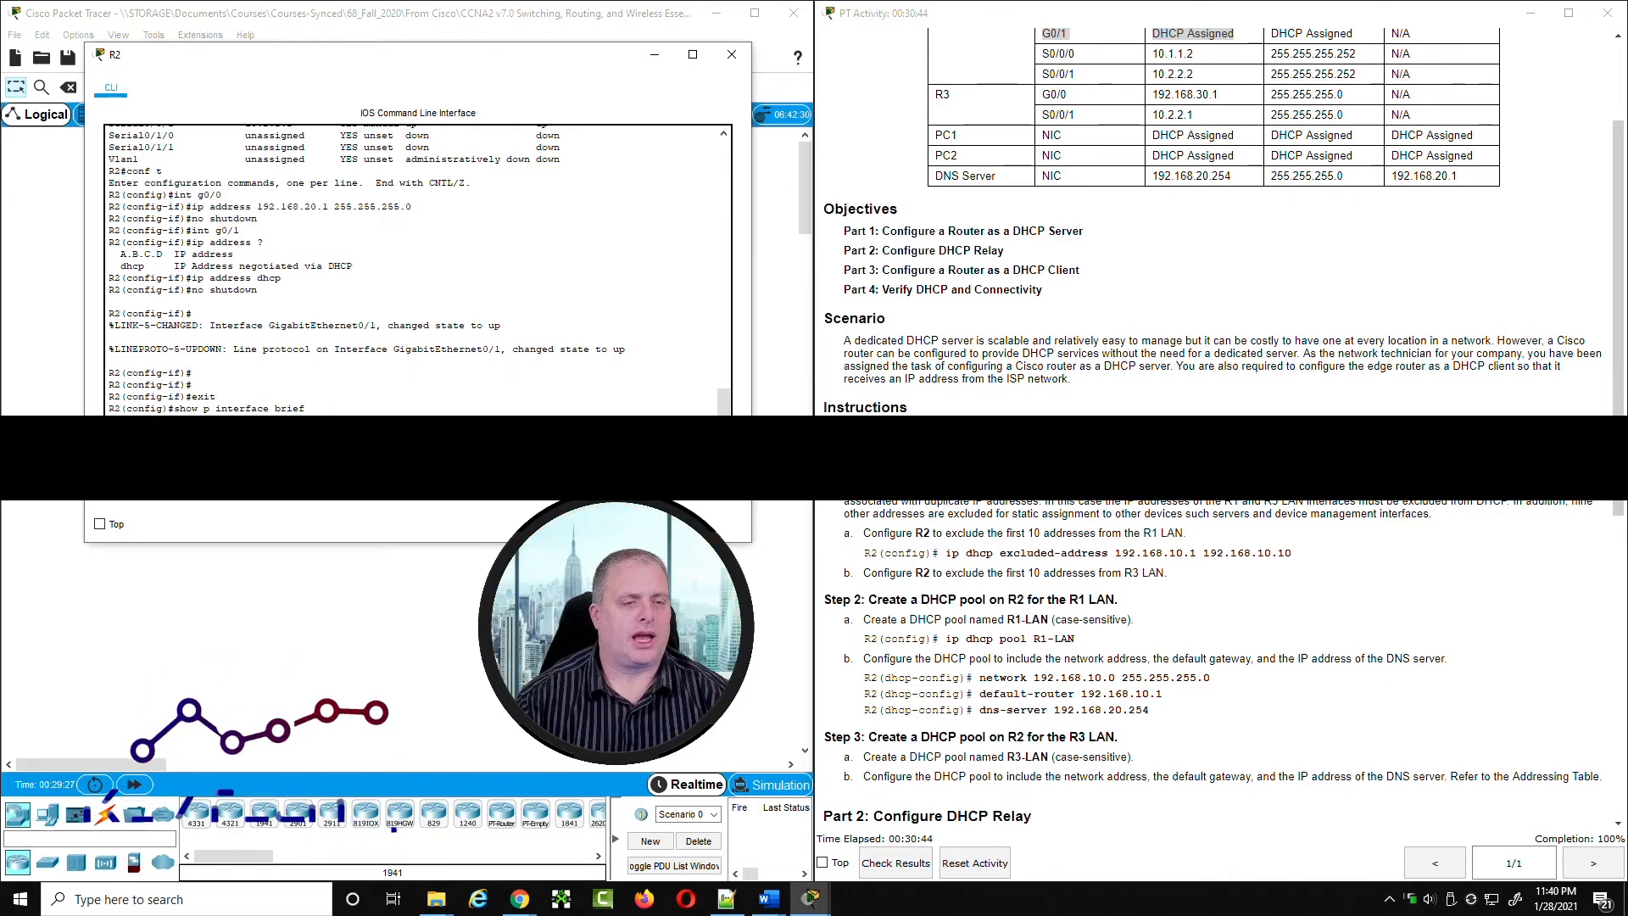
Step: Exit to R2's privileged mode, run show ip interface brief and examine GigabitEthernet0/1's DHCP entry, assigned address and mask
key("Return")
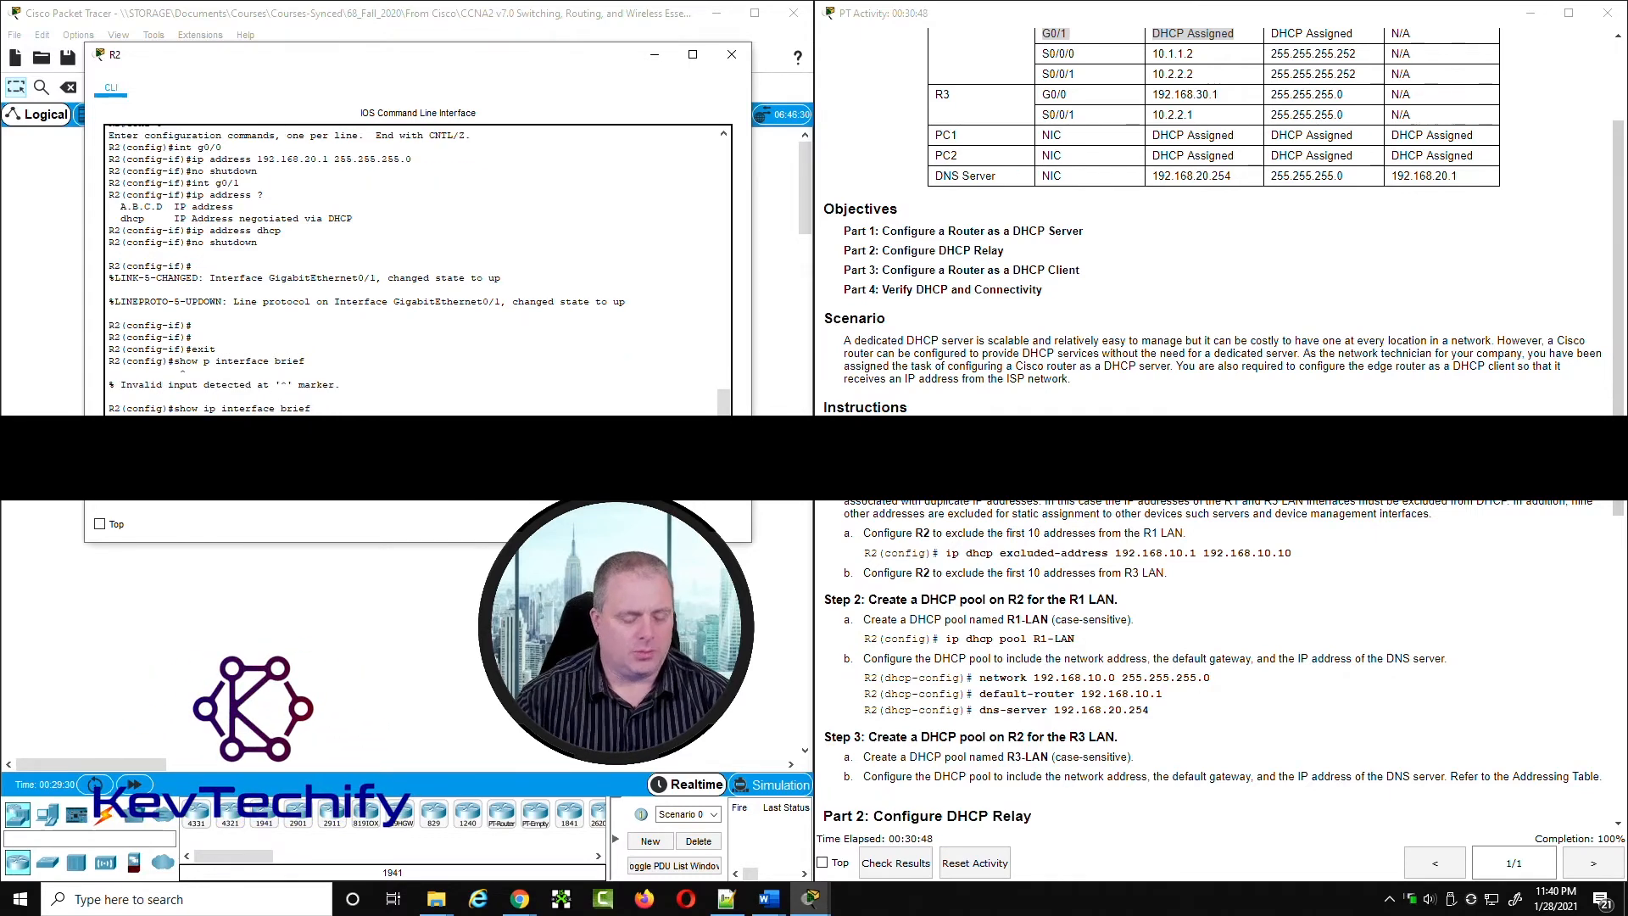
type("exit")
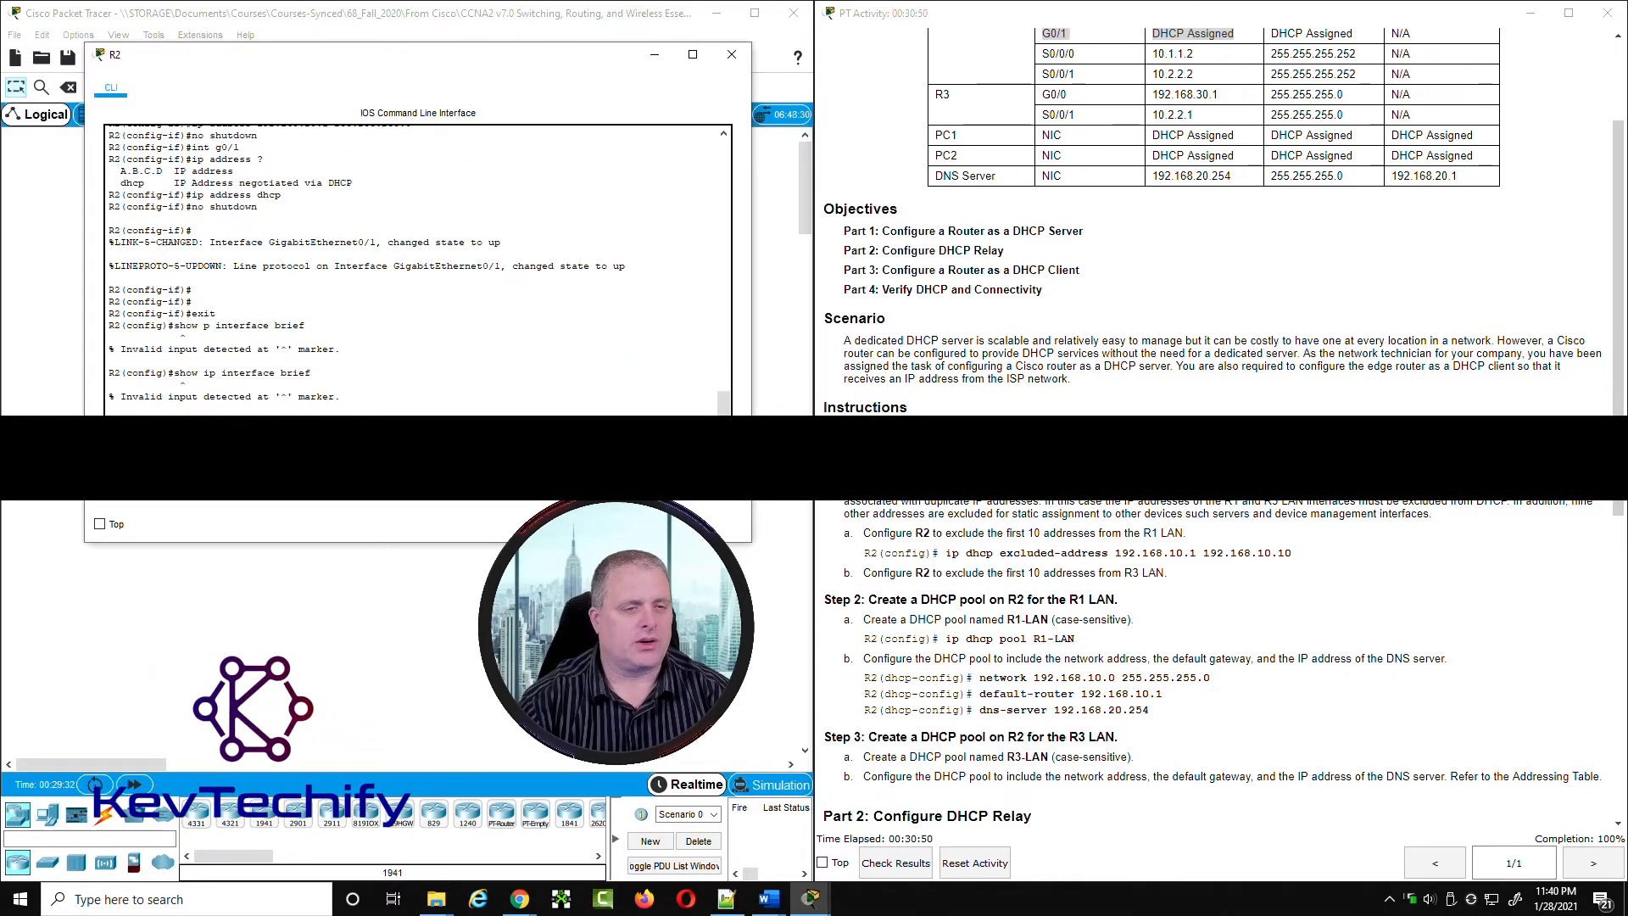
key("Return")
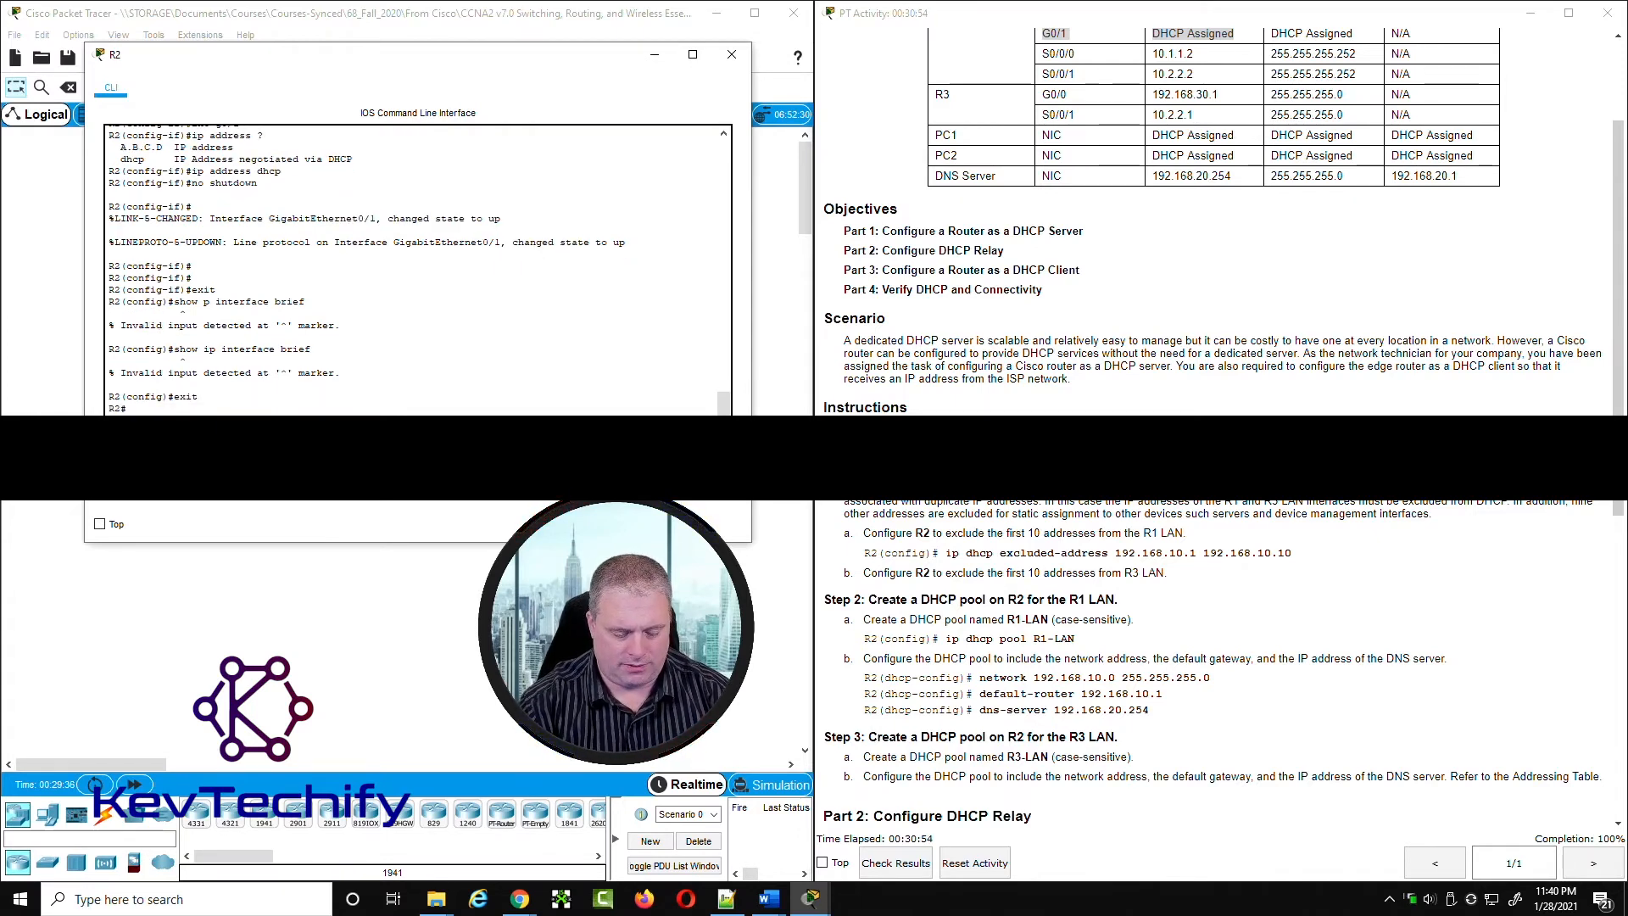
key("Return")
type("show ip interface brief")
key("Return")
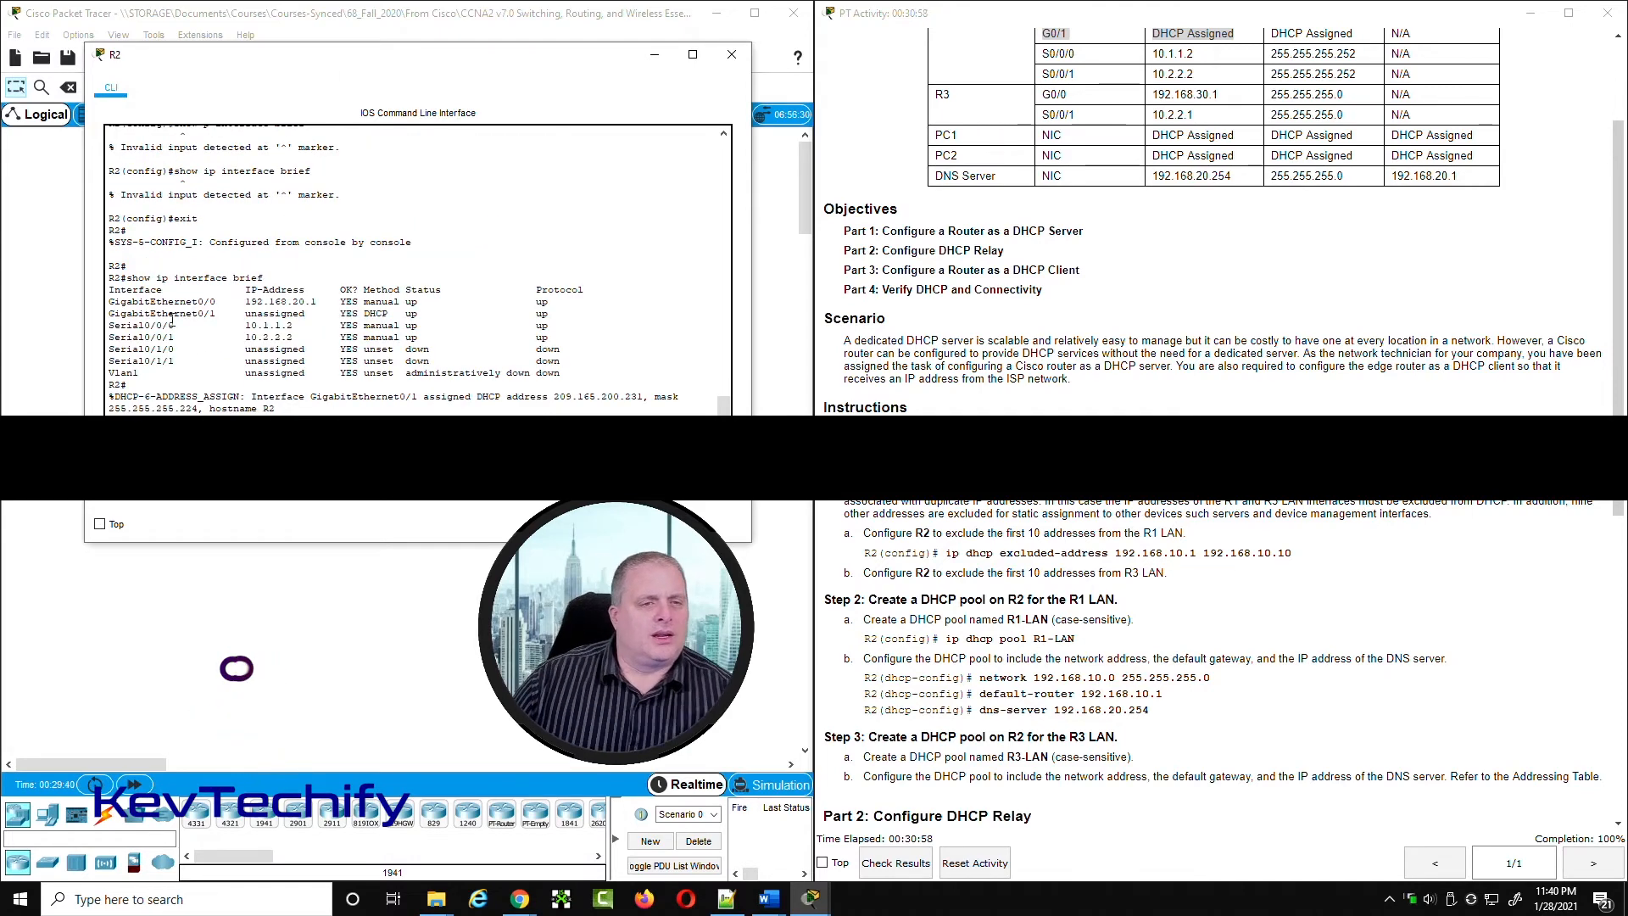
left_click_drag(108, 313, 413, 314)
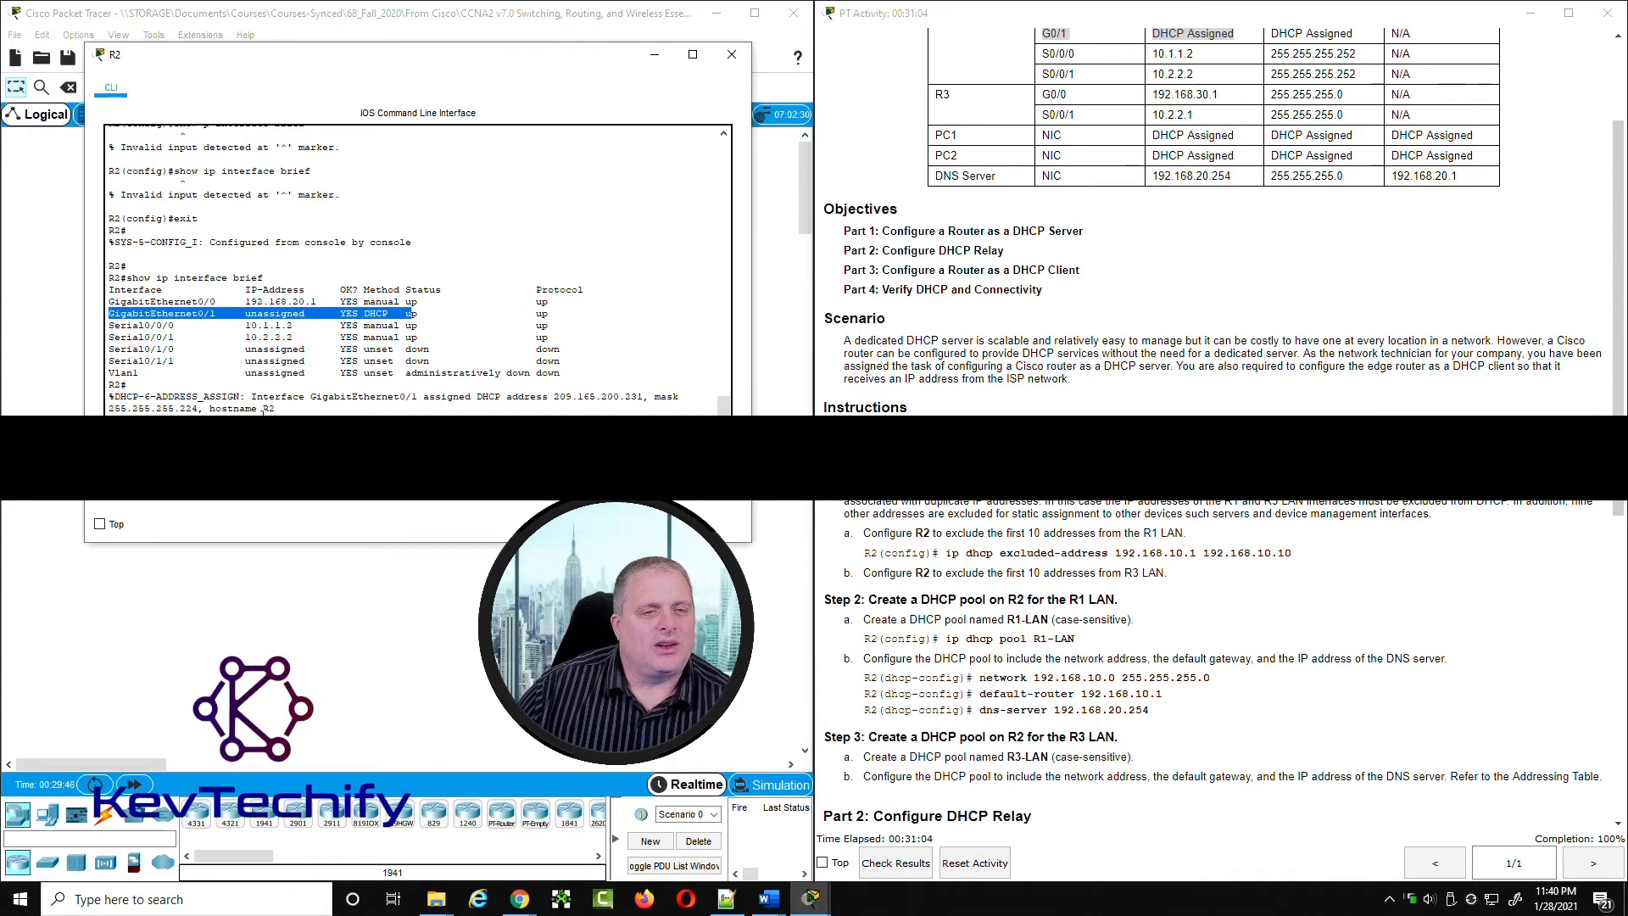
left_click_drag(252, 399, 645, 397)
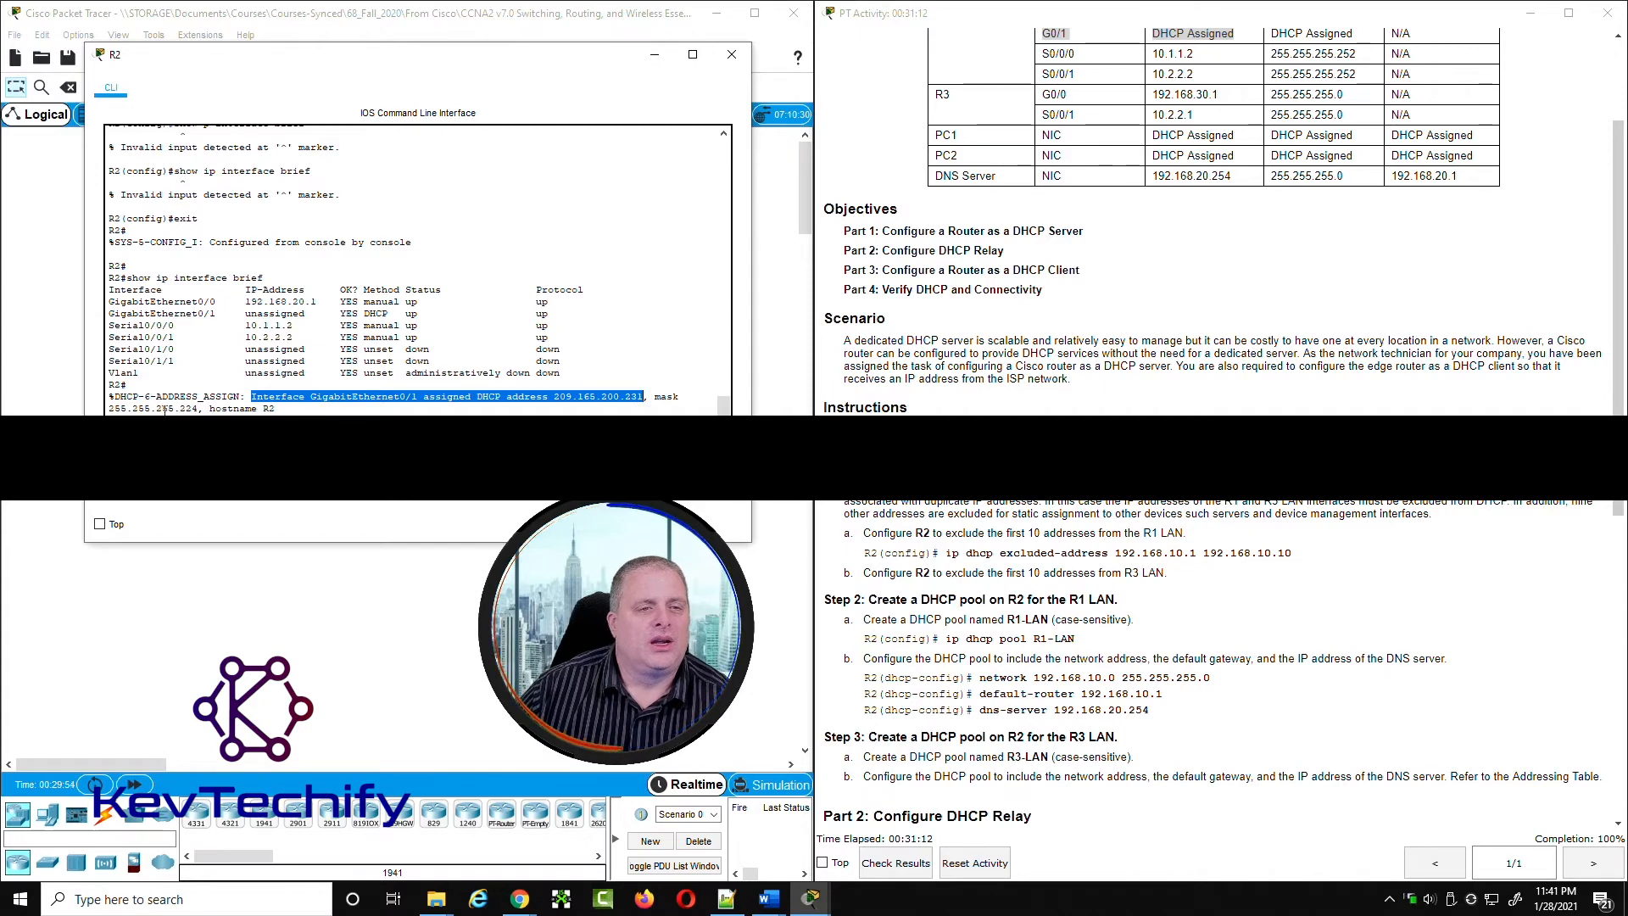
left_click_drag(110, 407, 203, 408)
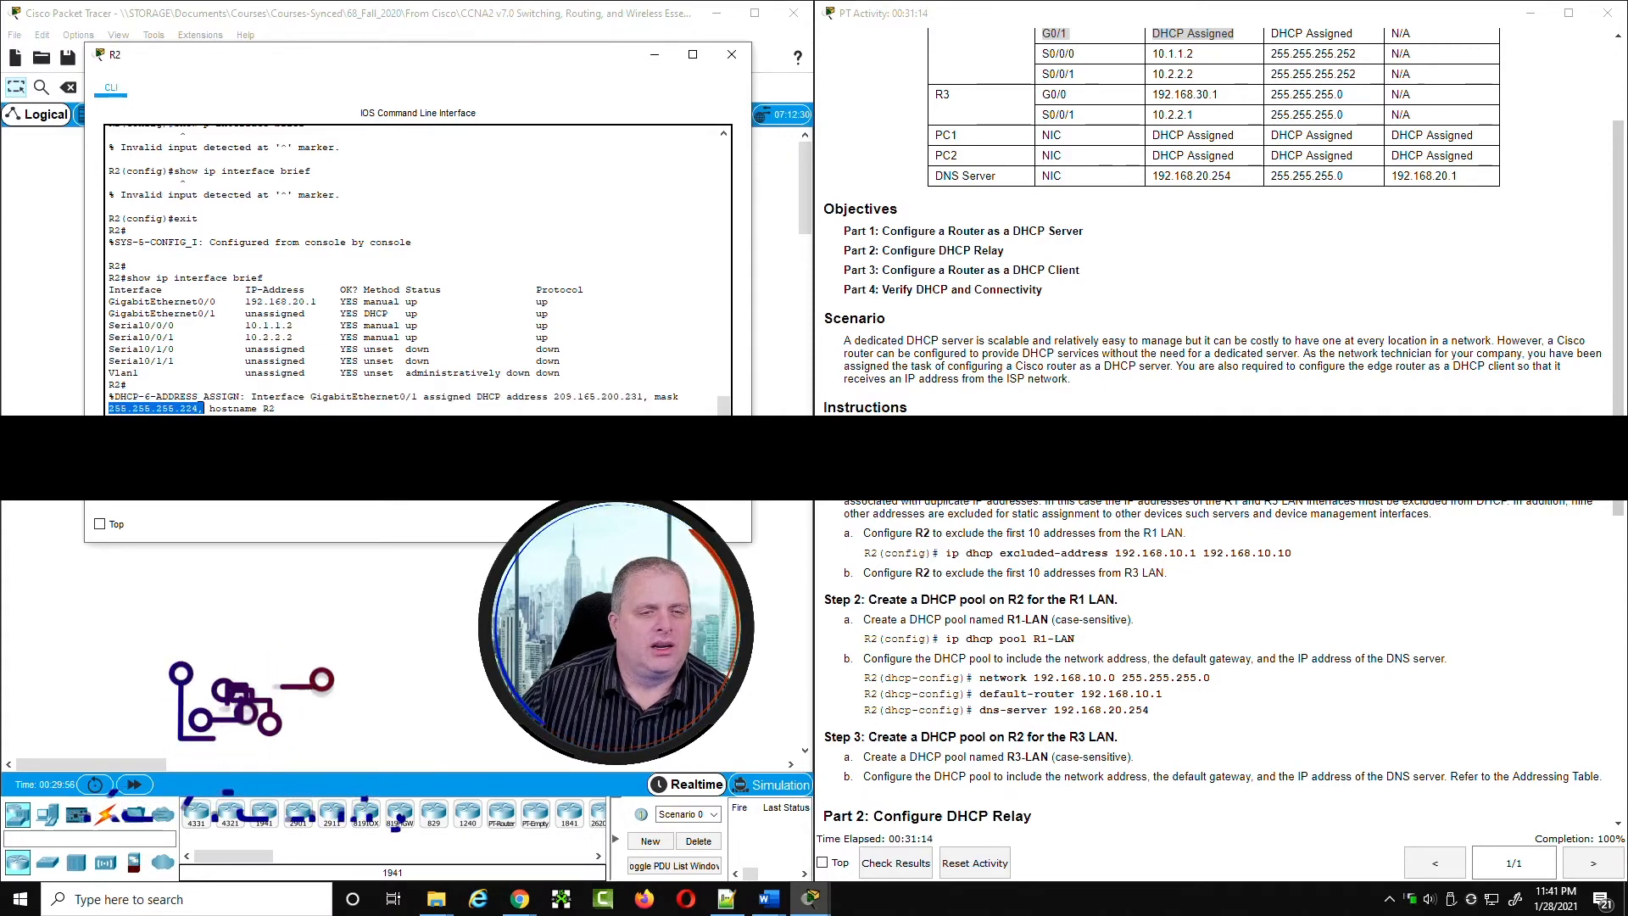
left_click(204, 410)
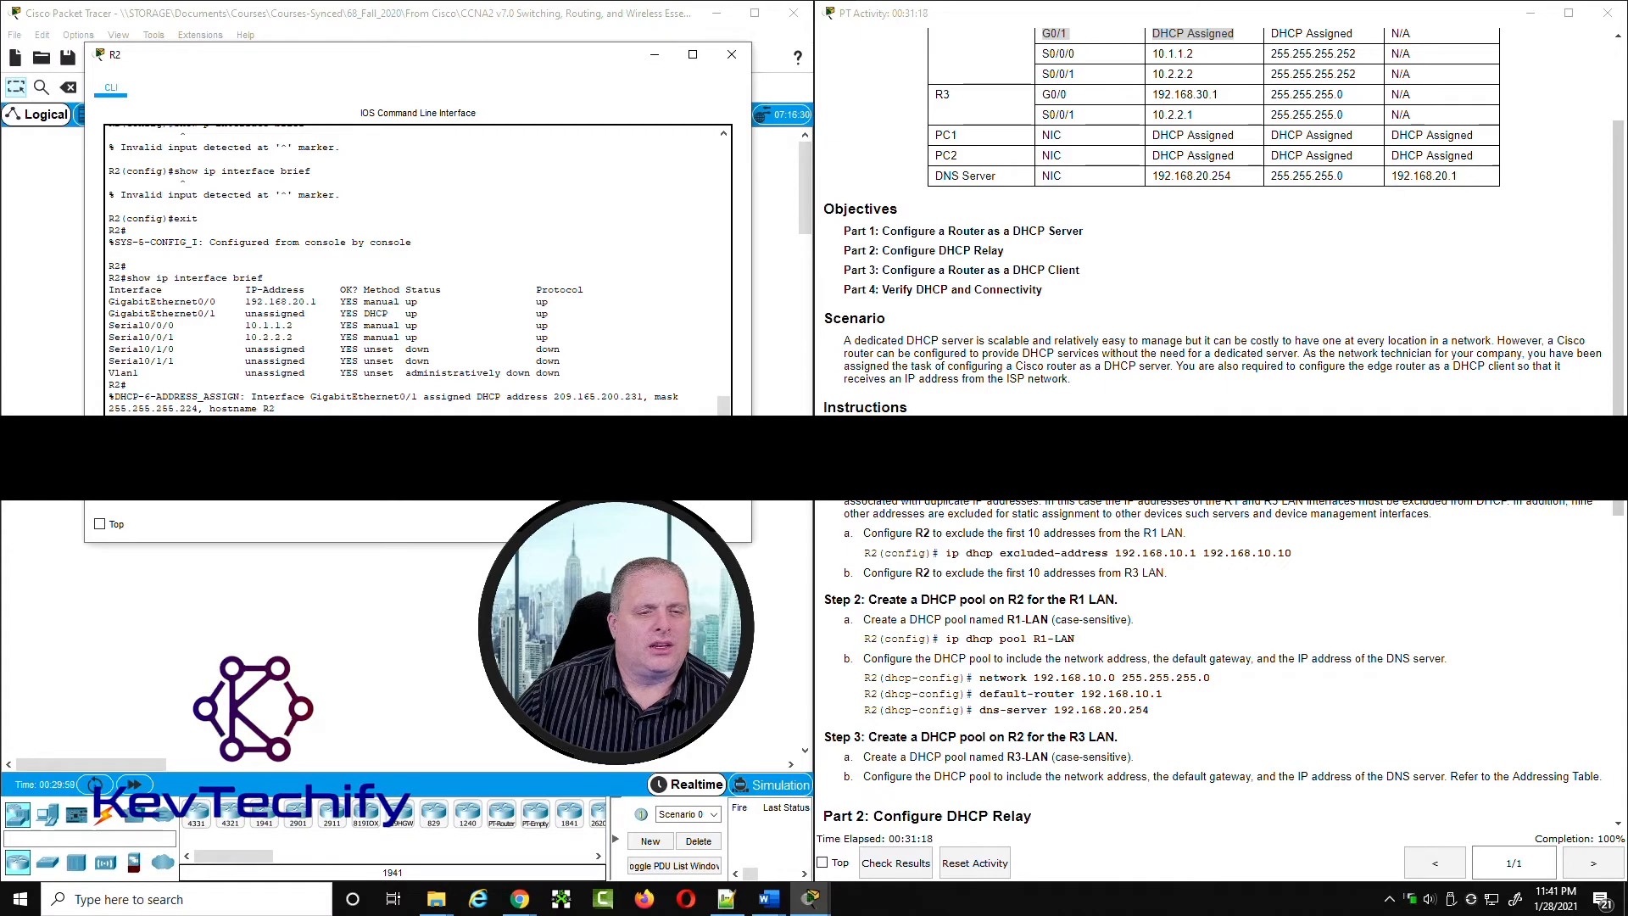
Step: Check R2's link to the Internet cloud in the topology and read the Part 4 verification instructions
left_click_drag(455, 69, 1200, 83)
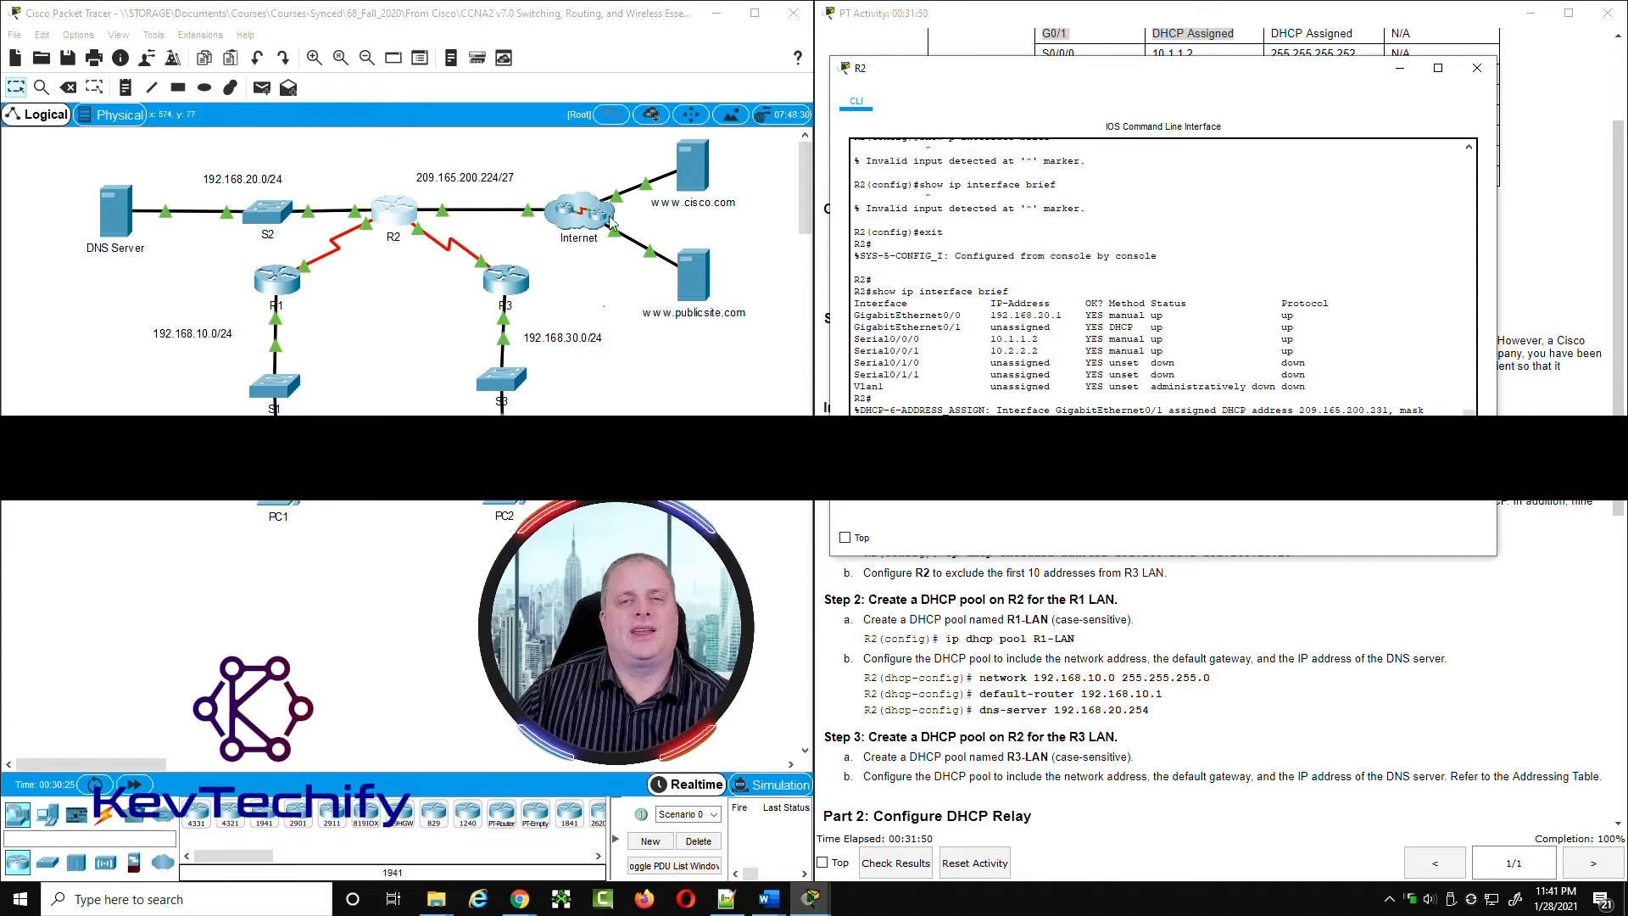
left_click_drag(1124, 71, 377, 54)
scroll(1212, 254, "down", 7)
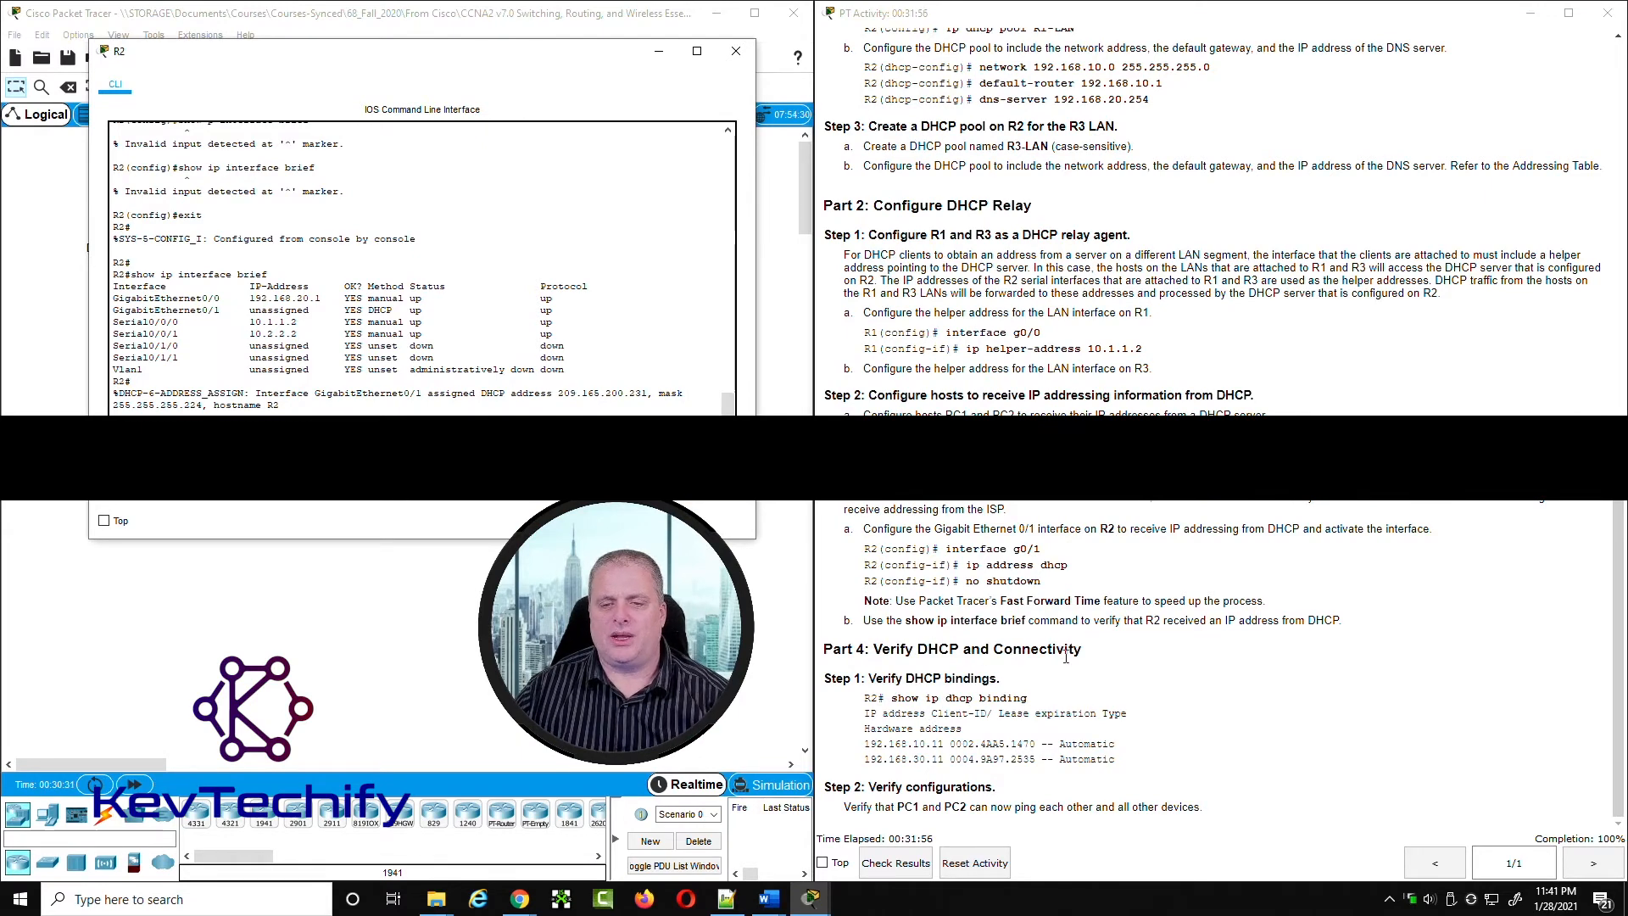
left_click(733, 53)
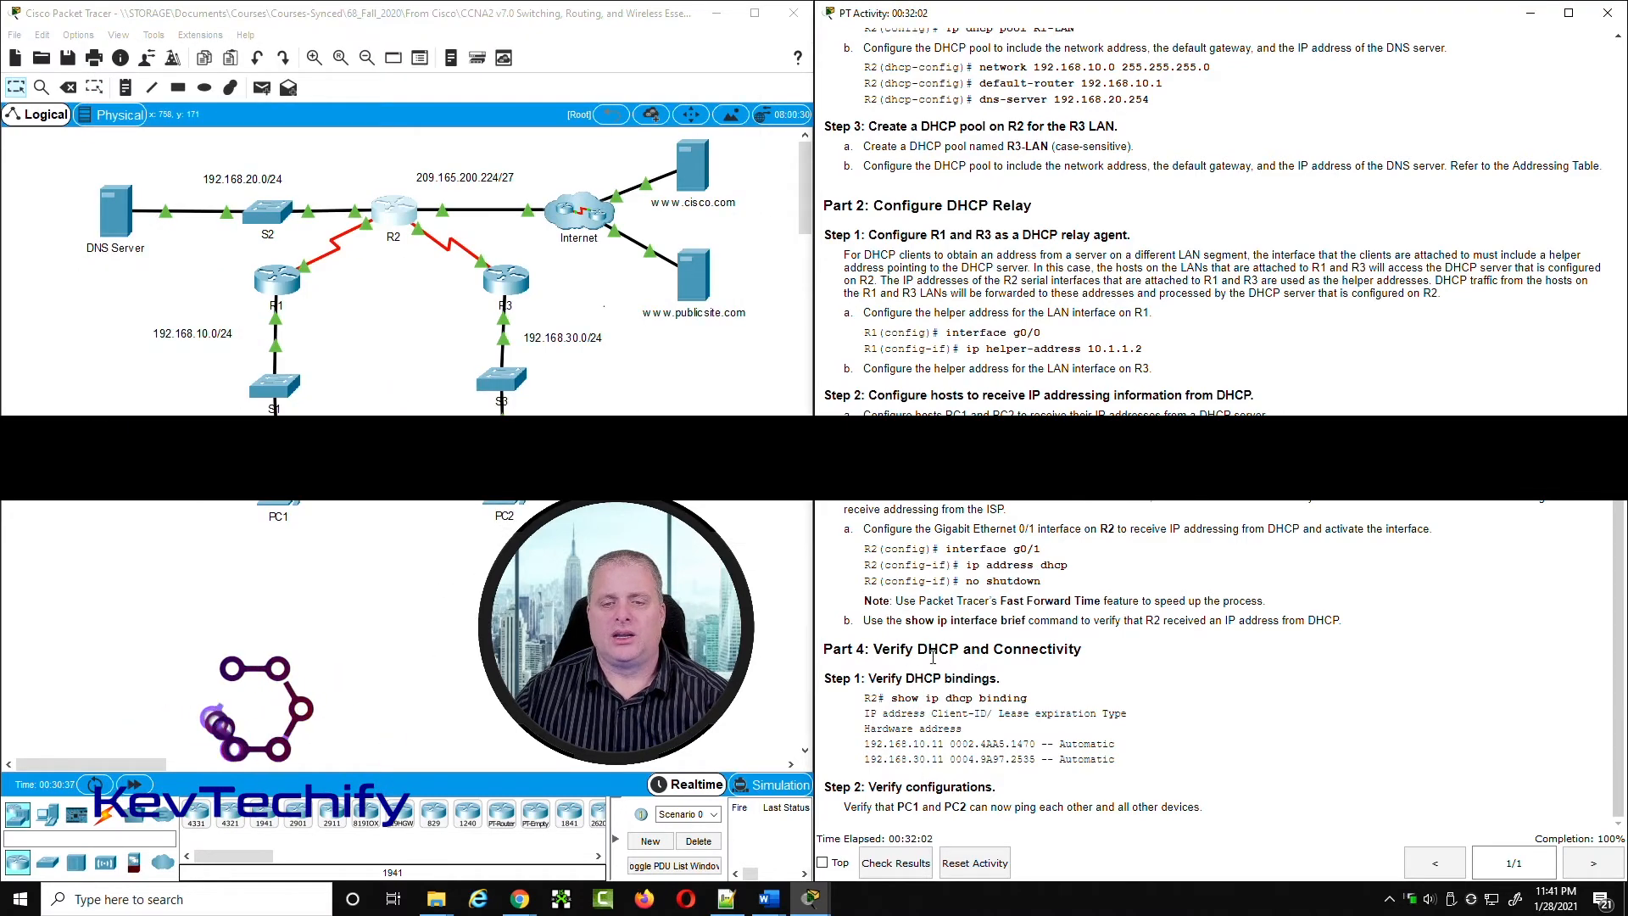
Step: Reopen R2's CLI, run show ip dhcp binding and uncover the topology beside the output
left_click(399, 222)
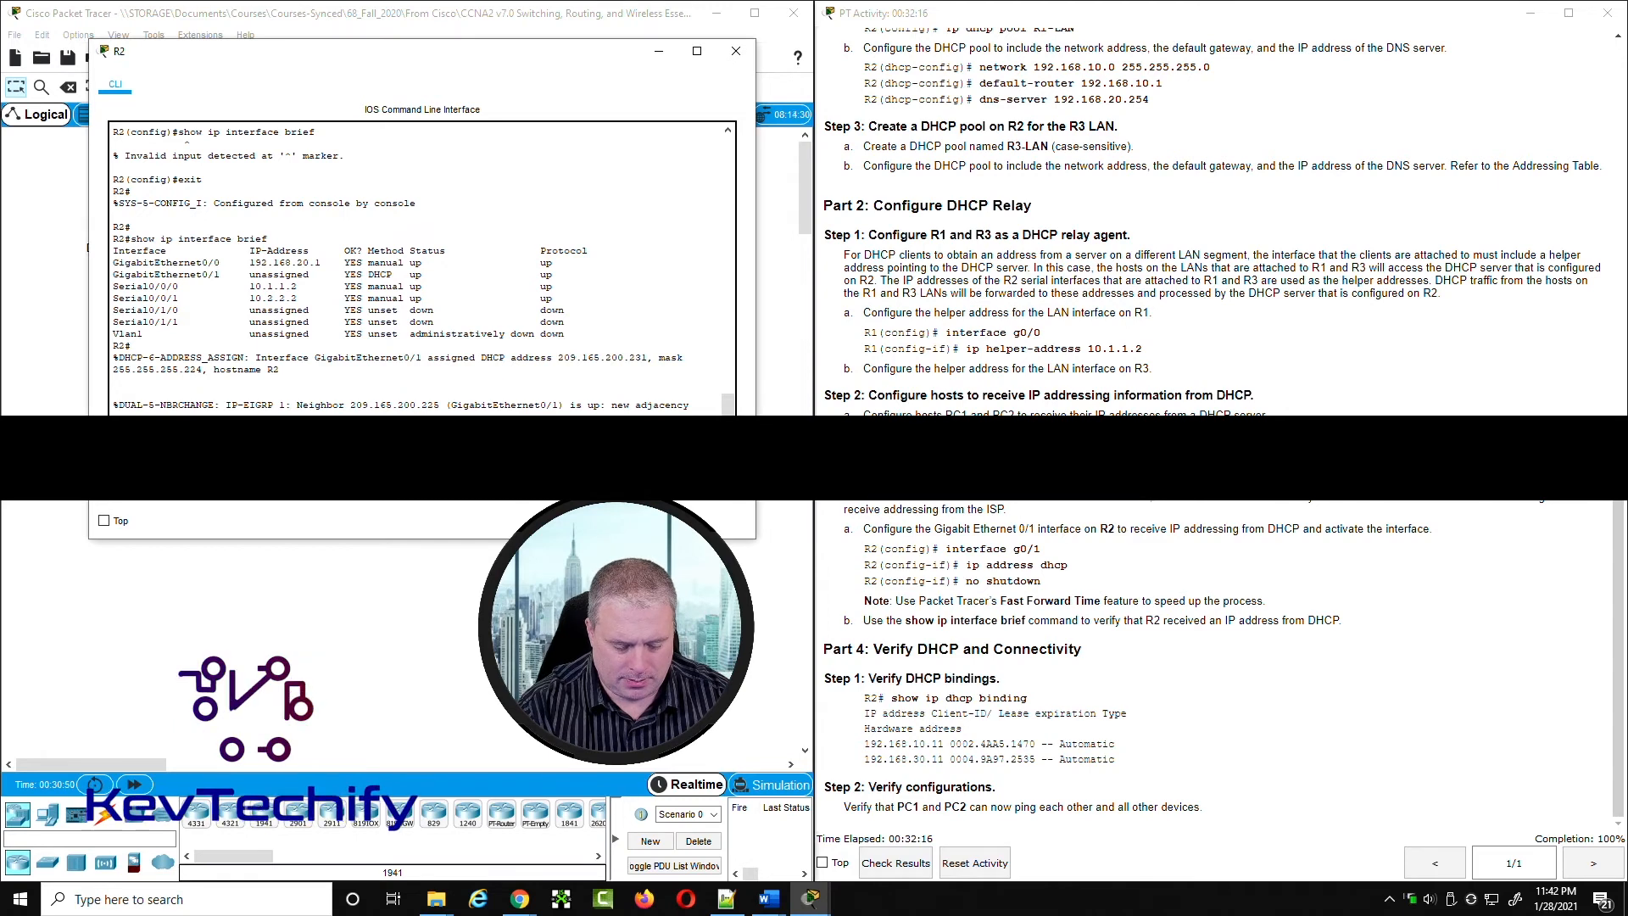
type("show ip dhcp binding")
key("Return")
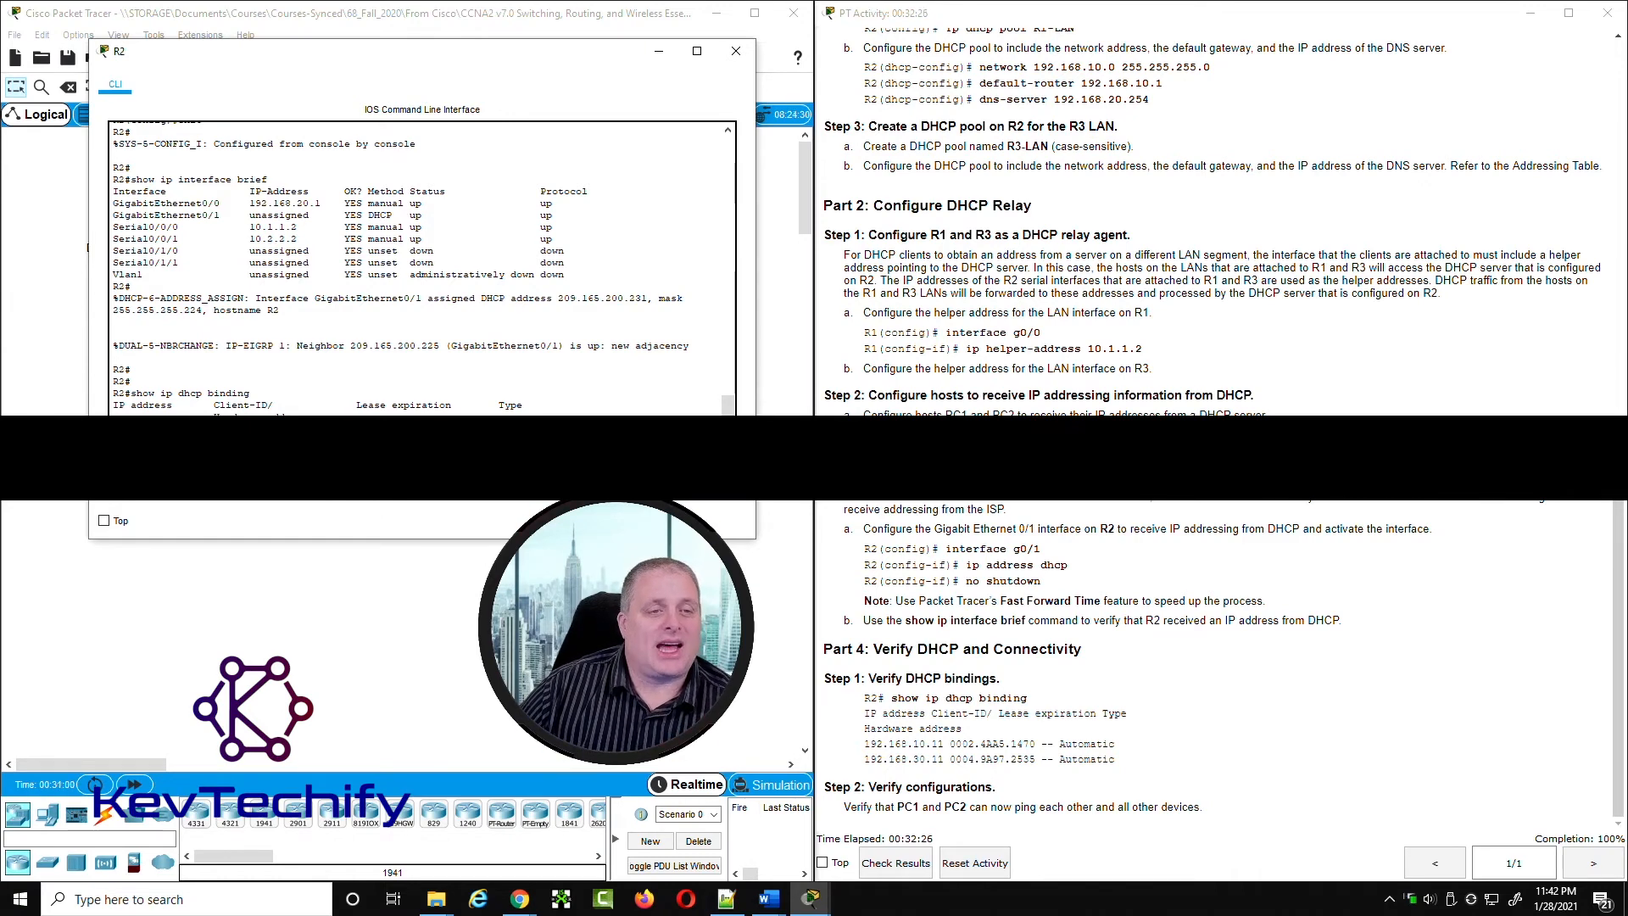
left_click_drag(345, 75, 778, 68)
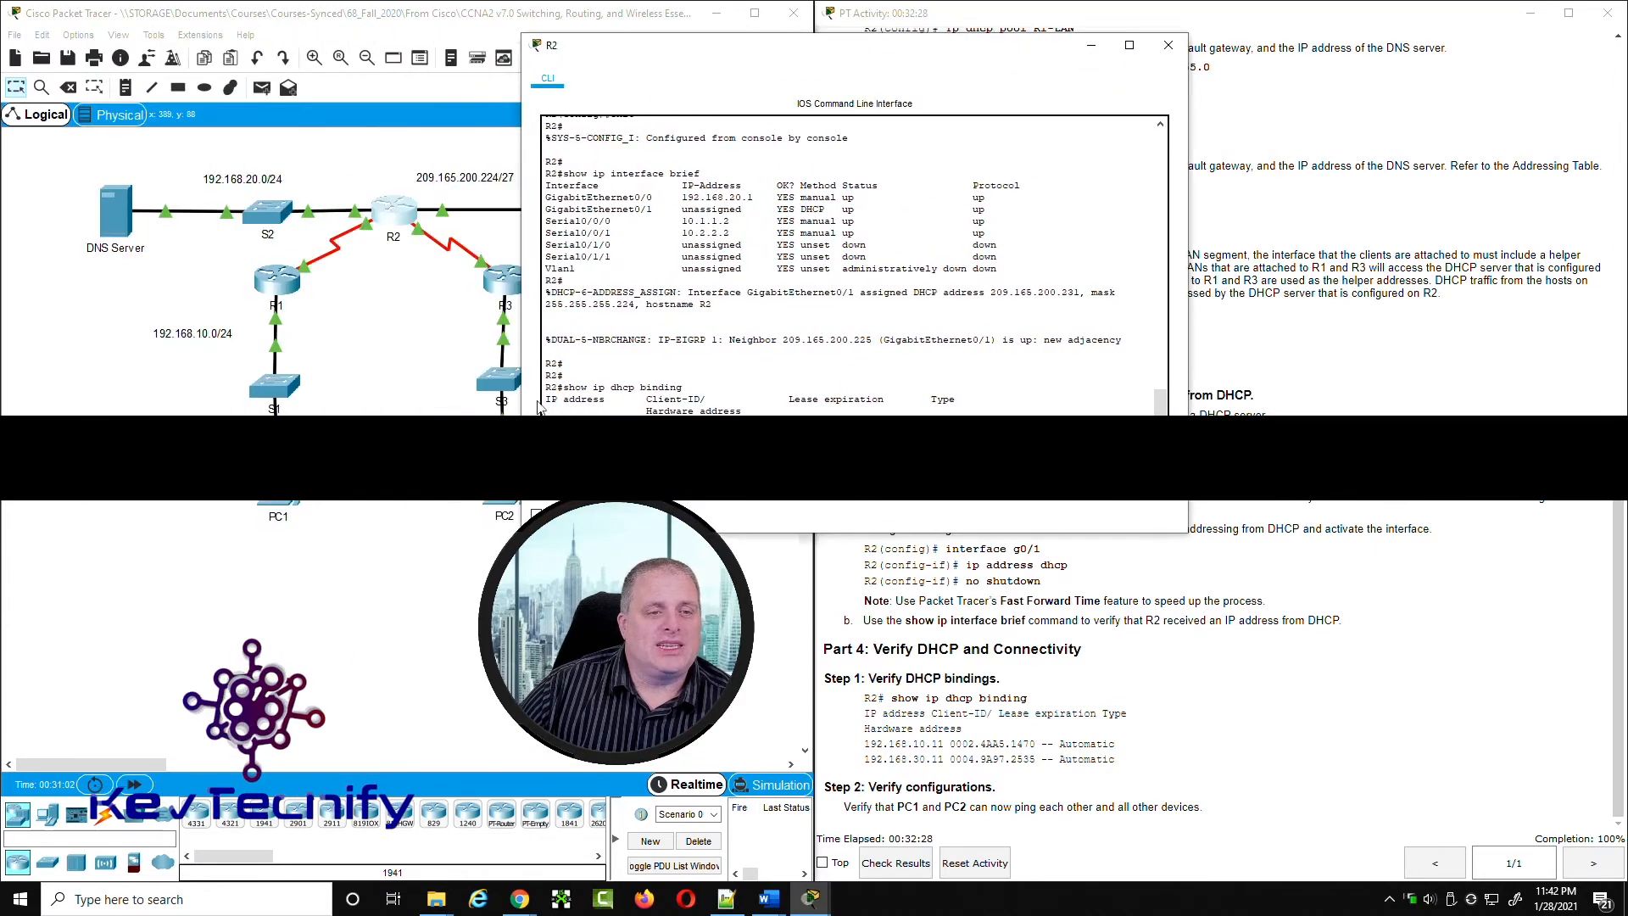
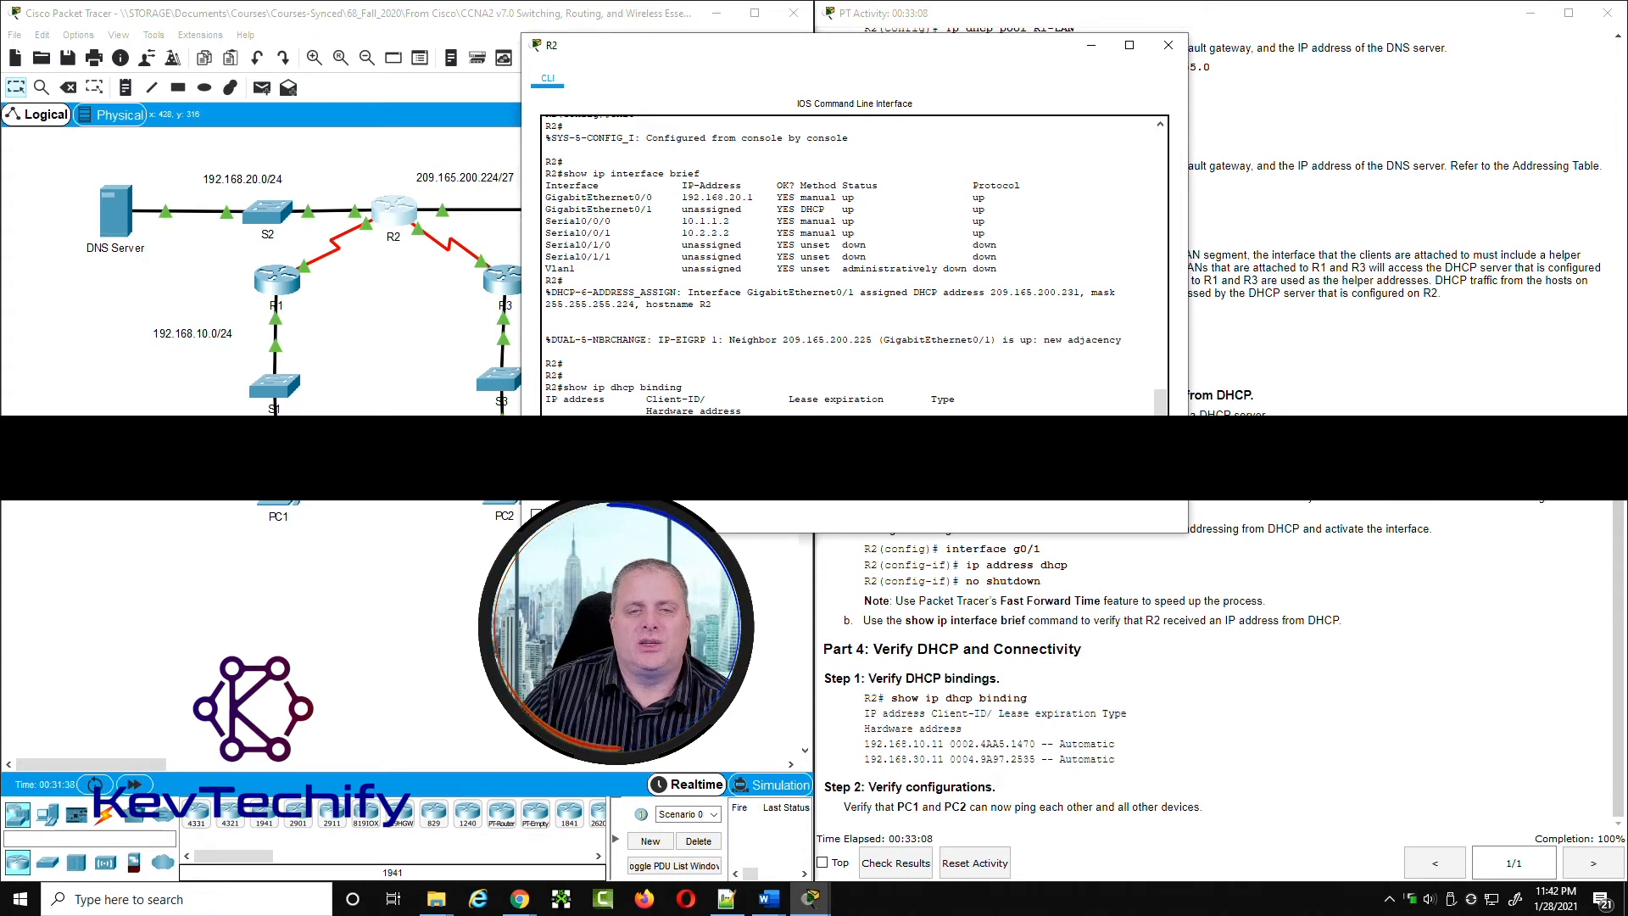
Step: Place R2's CLI beside the instructions and compare its 192.168.10.11 binding and hardware address with the expected entry in Part 4
left_click_drag(885, 52, 434, 43)
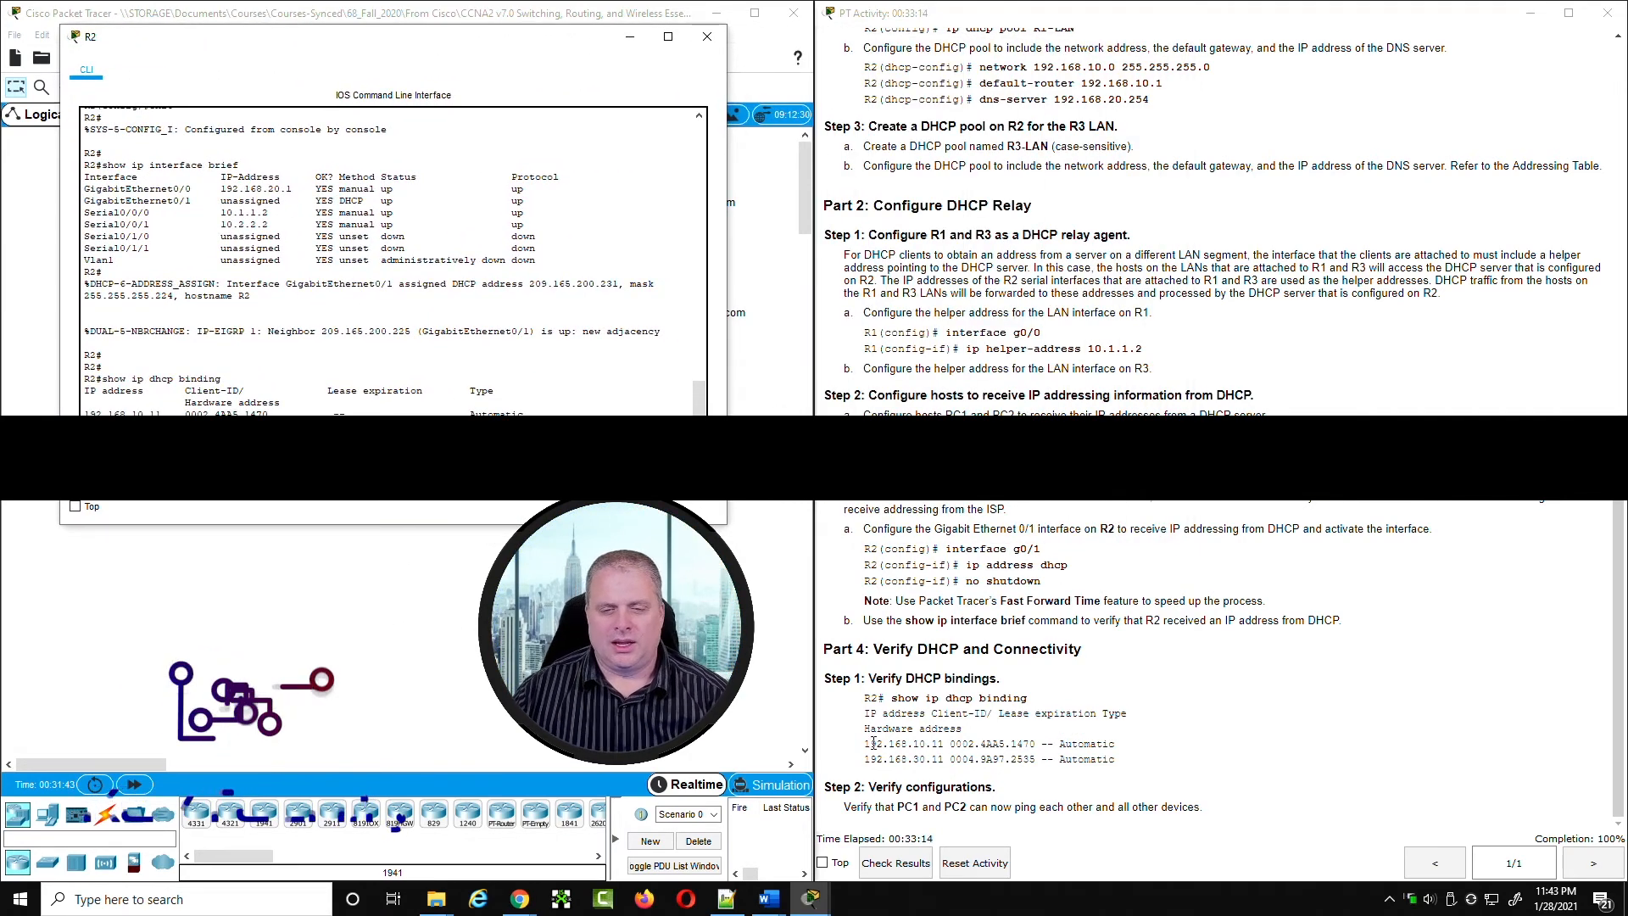
left_click_drag(866, 744, 1036, 746)
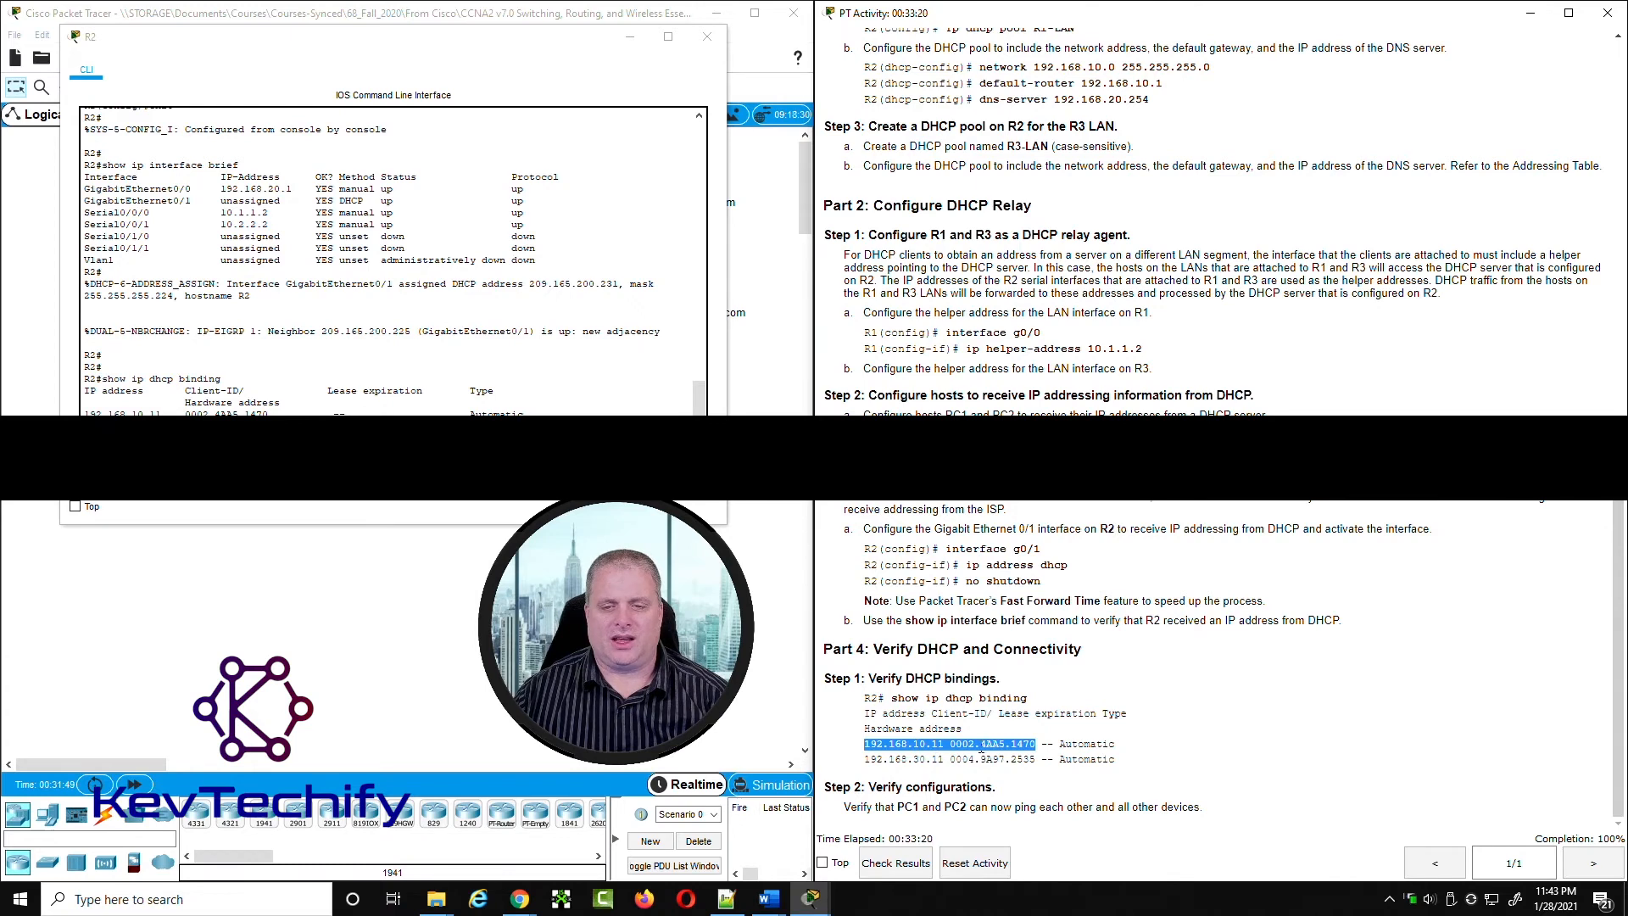
left_click(1015, 745)
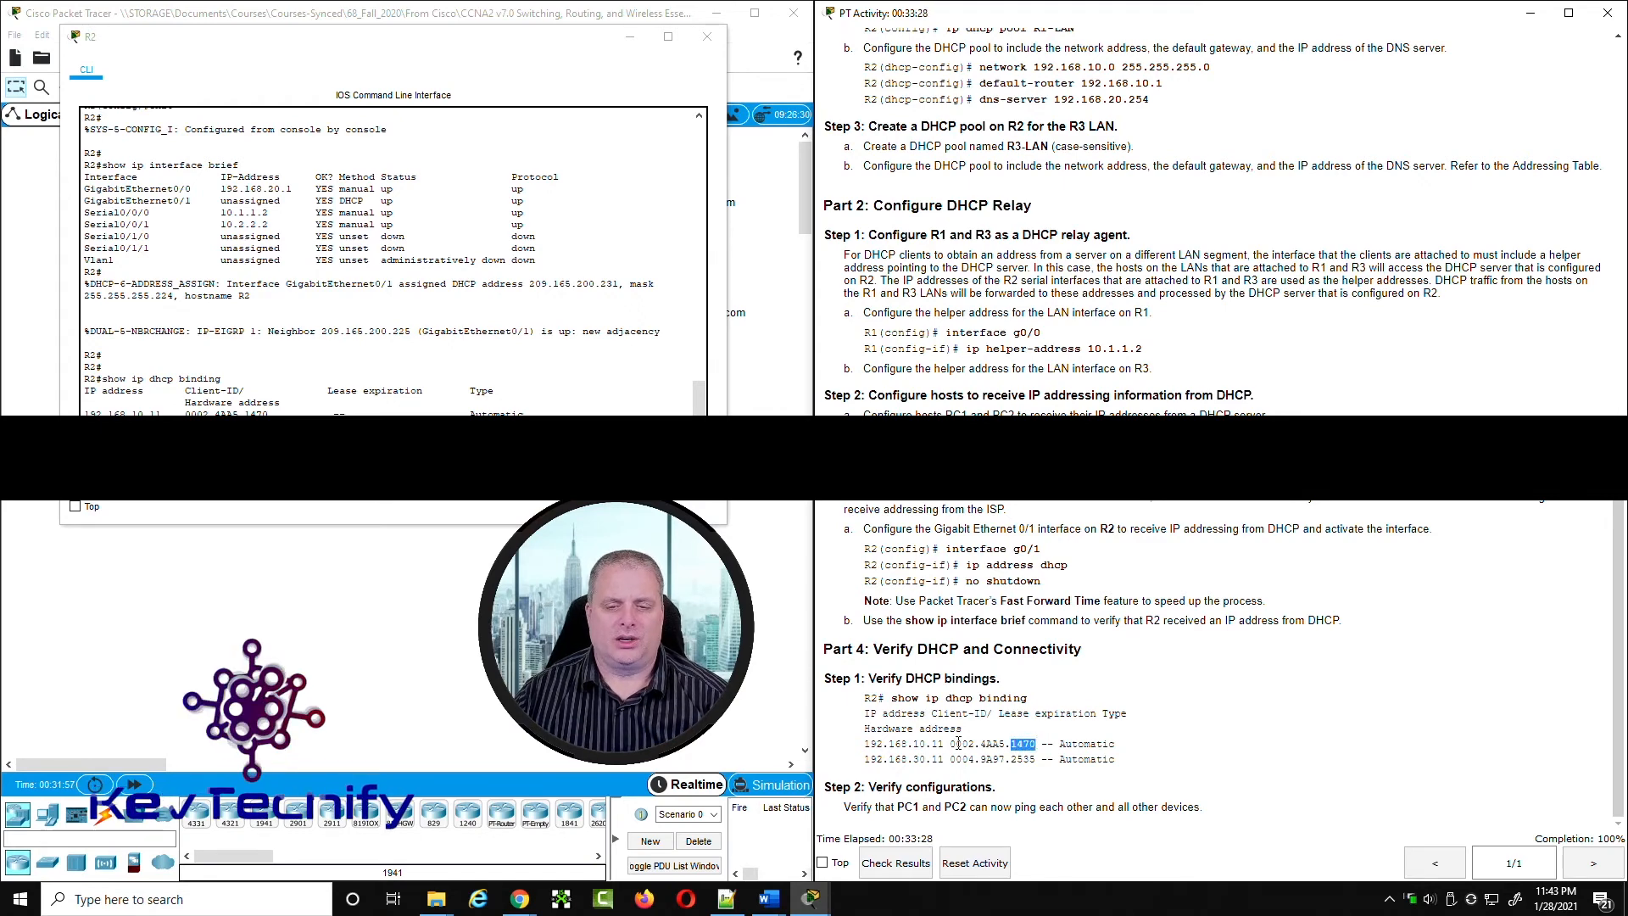
left_click(918, 743)
double_click(919, 742)
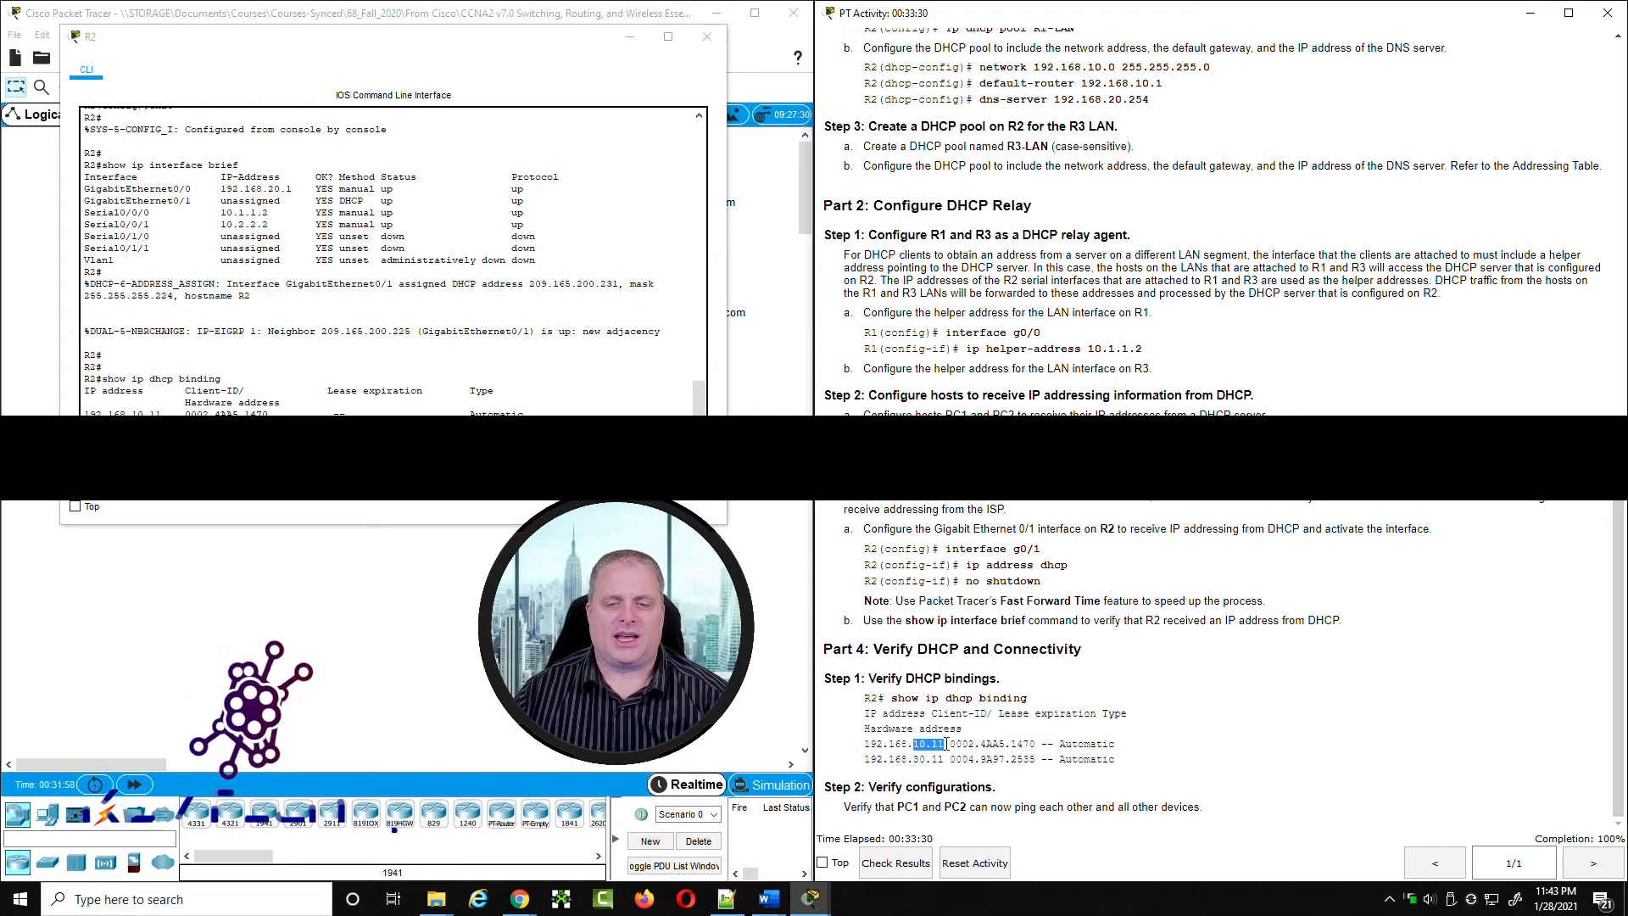
double_click(1015, 746)
left_click_drag(84, 413, 270, 413)
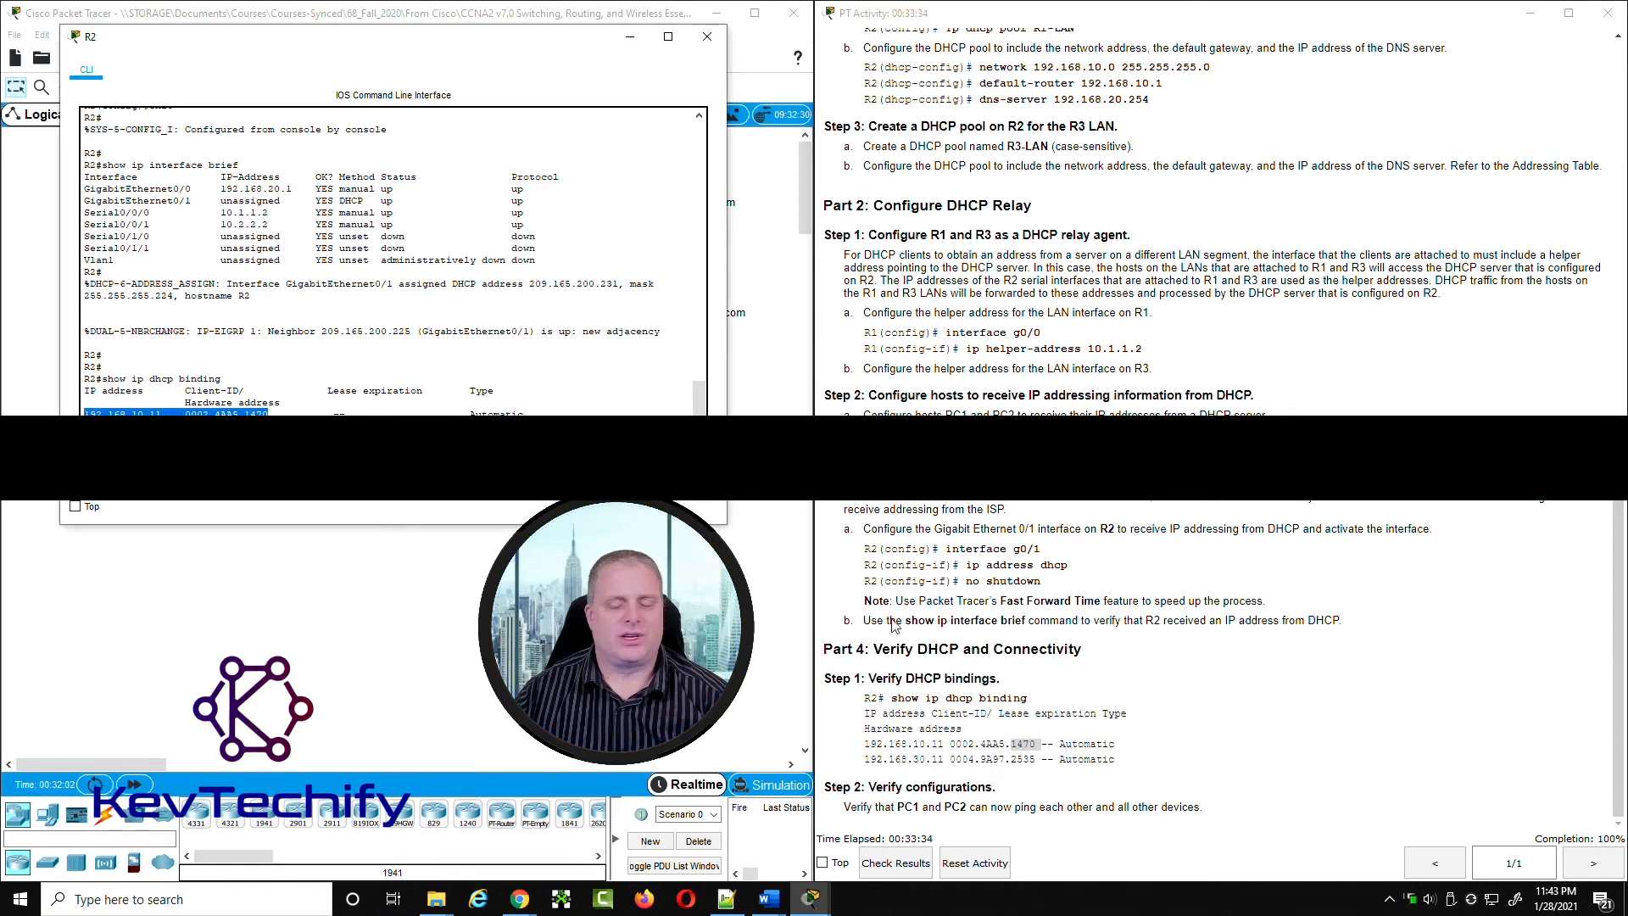
Step: Compare the 192.168.30.11 binding in R2's output with the expected entry in the instructions, and minimize R2's CLI
left_click(930, 765)
left_click_drag(914, 759, 936, 761)
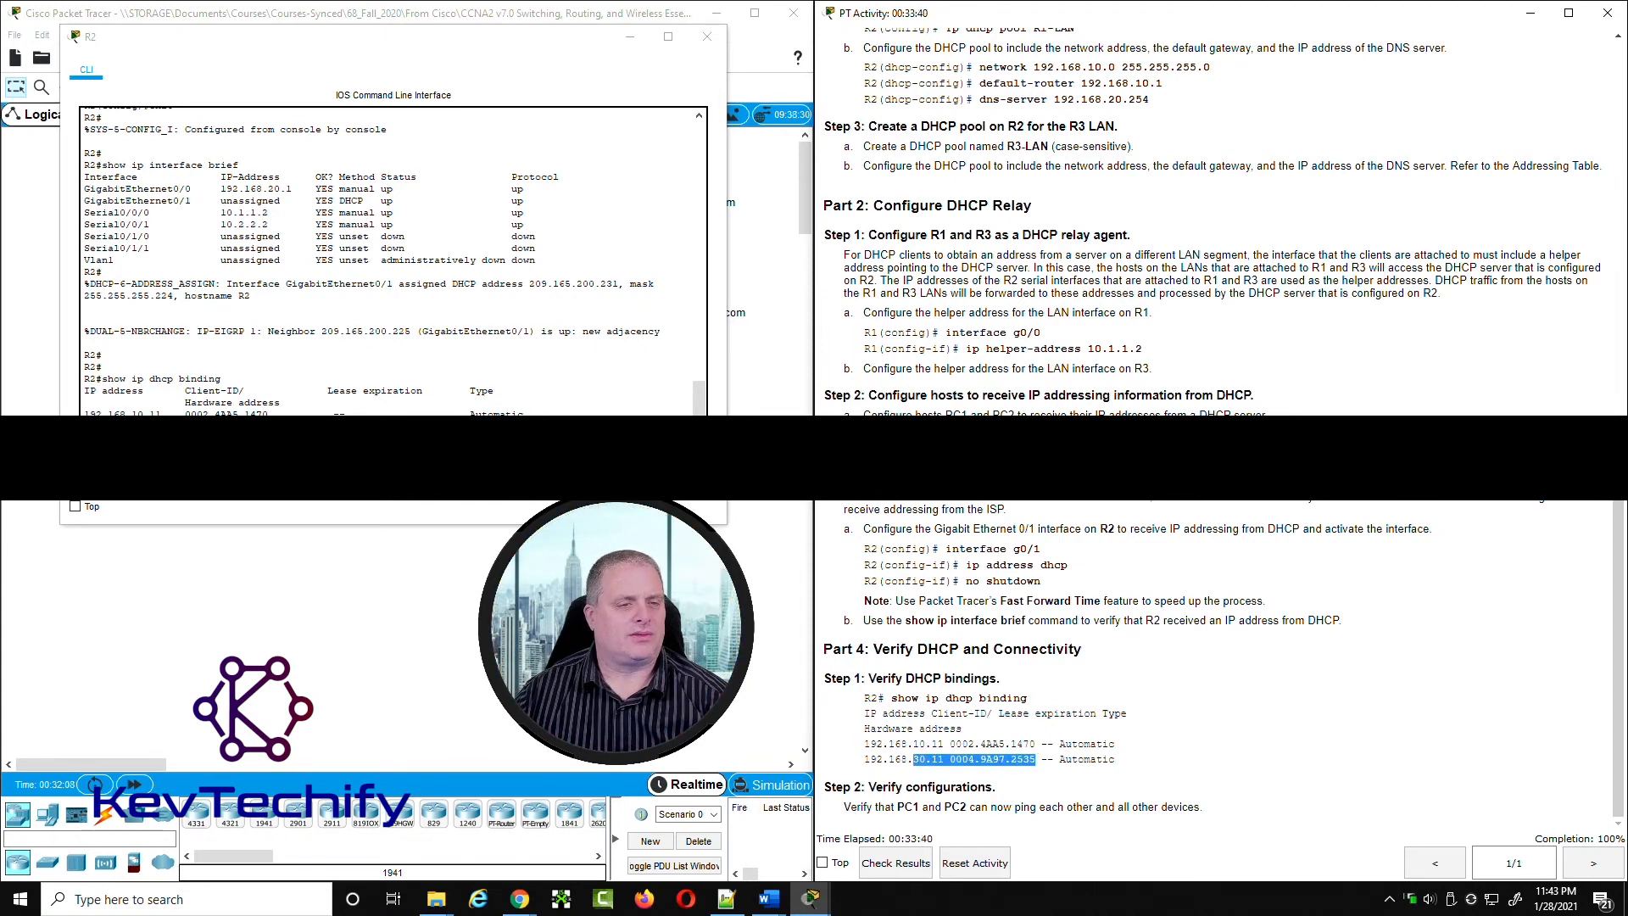
left_click(140, 414)
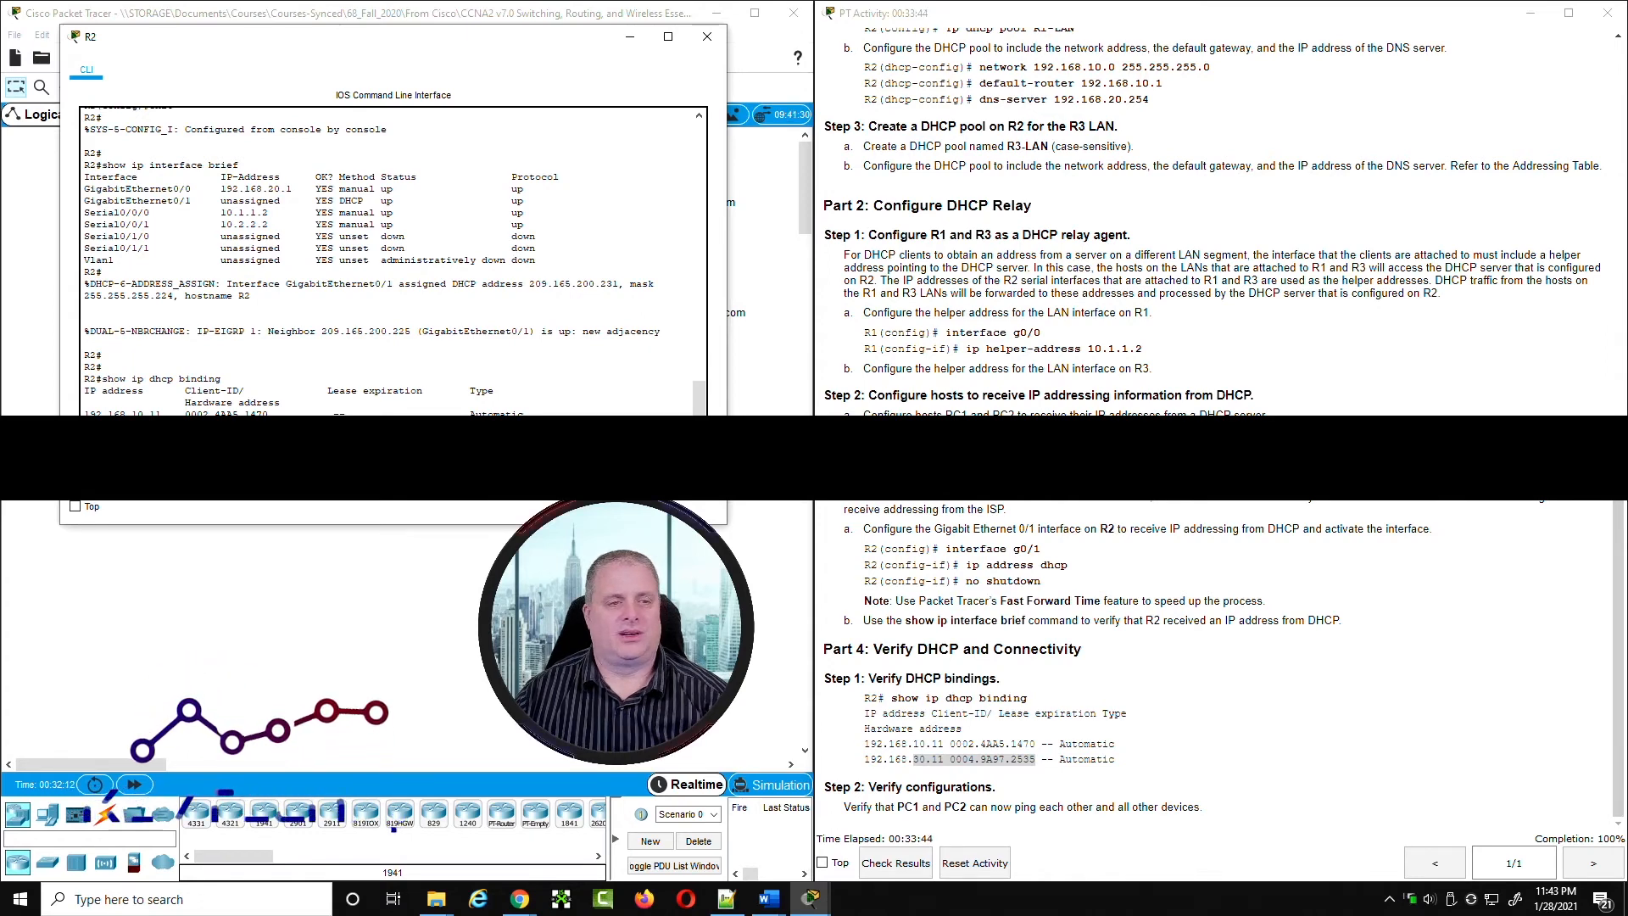
left_click(630, 36)
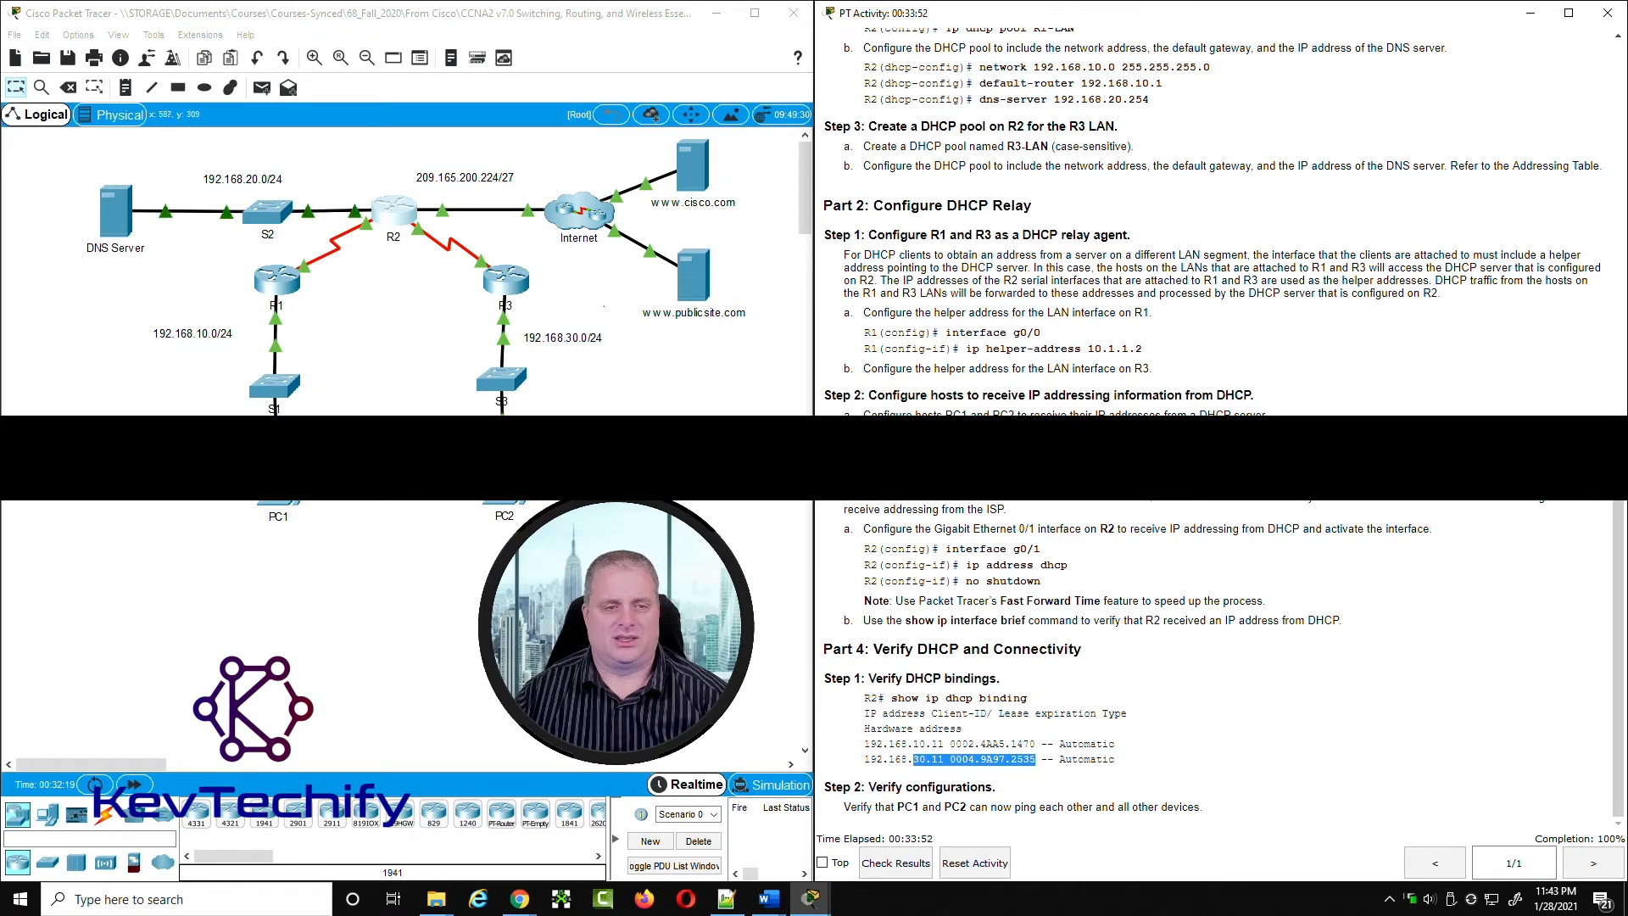
Step: Open PC1's command prompt, move its window clear of the instructions and advance the ipconfig output to a fresh prompt
left_click(276, 502)
left_click_drag(415, 39, 355, 63)
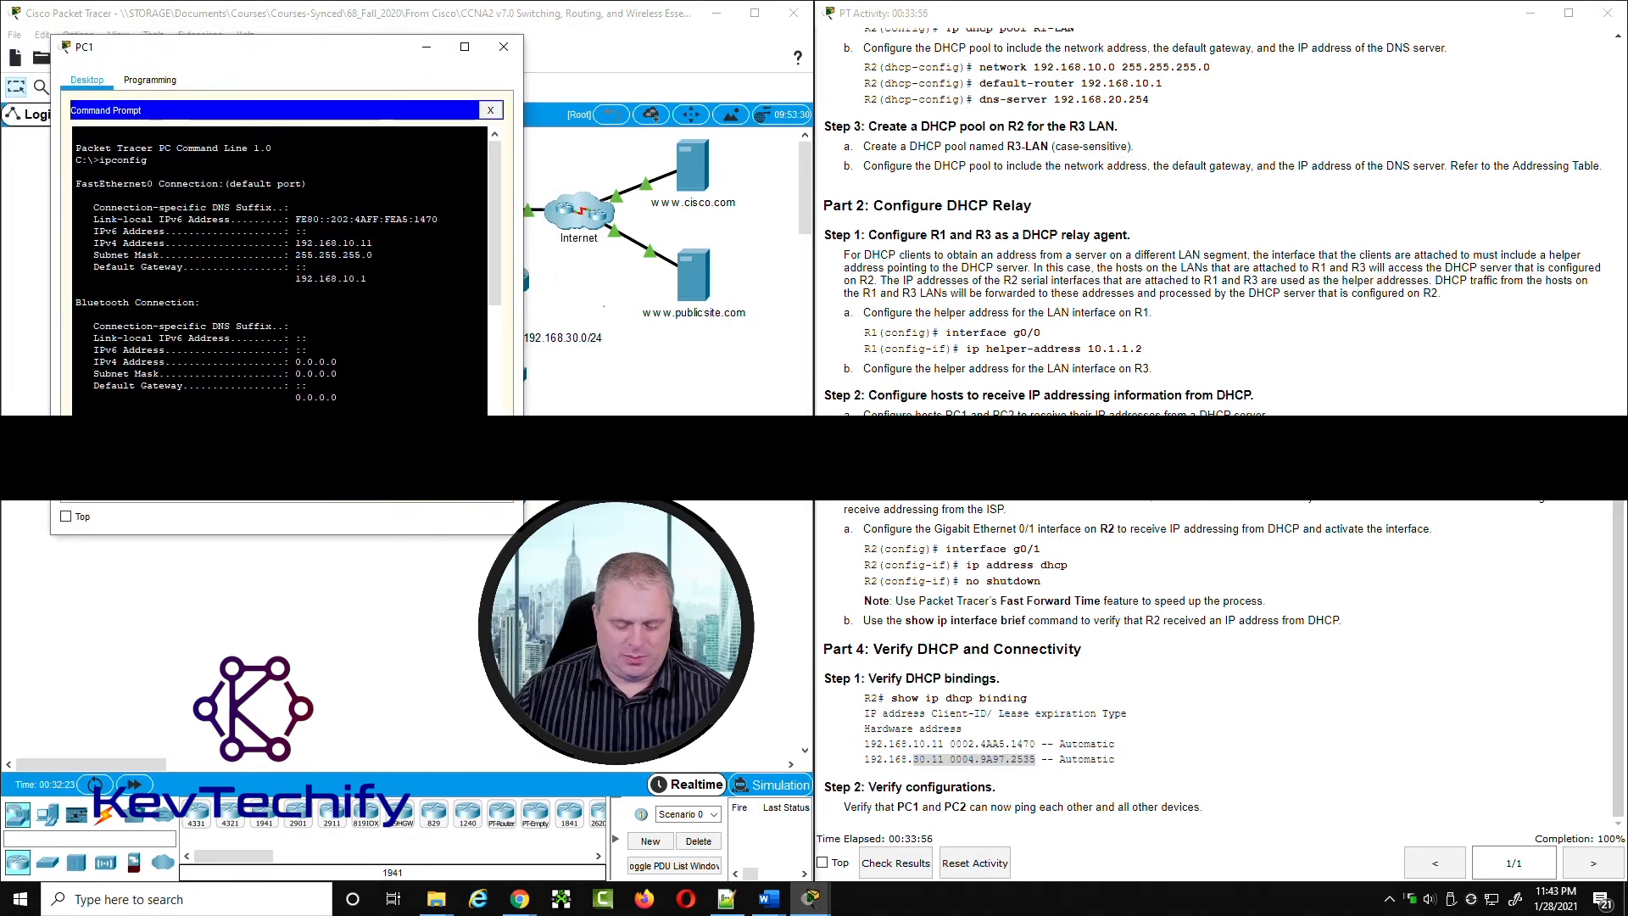
key("Return")
key("Return")
key("Return")
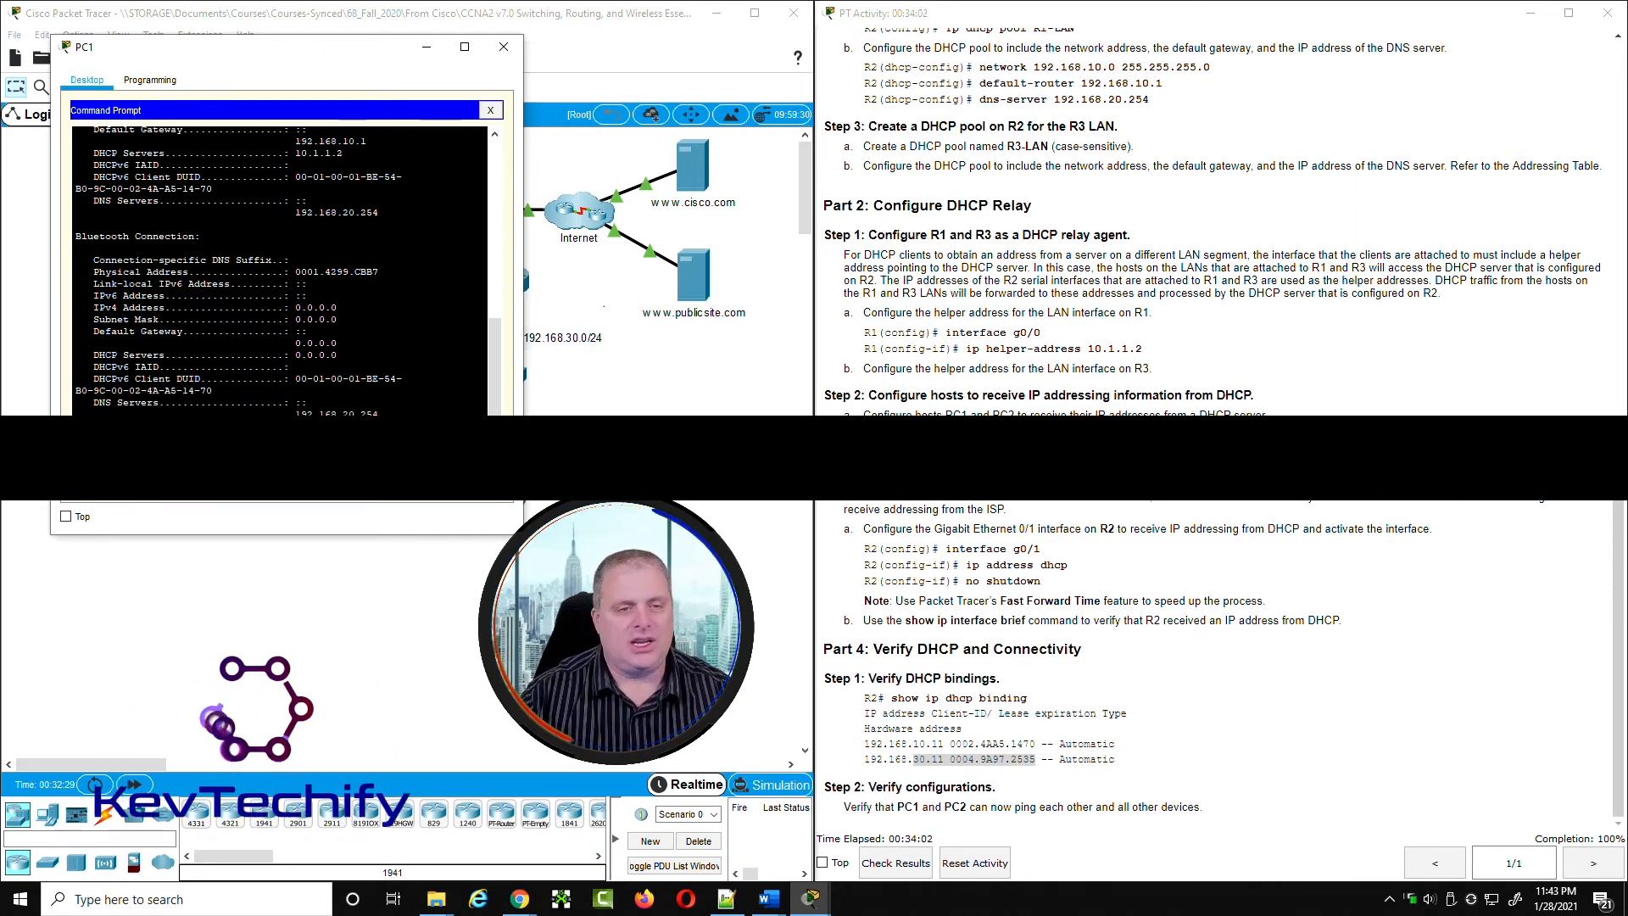
Step: Look up PC2's address in the Addressing Table and in the expected DHCP bindings of Part 4
left_click(1029, 753)
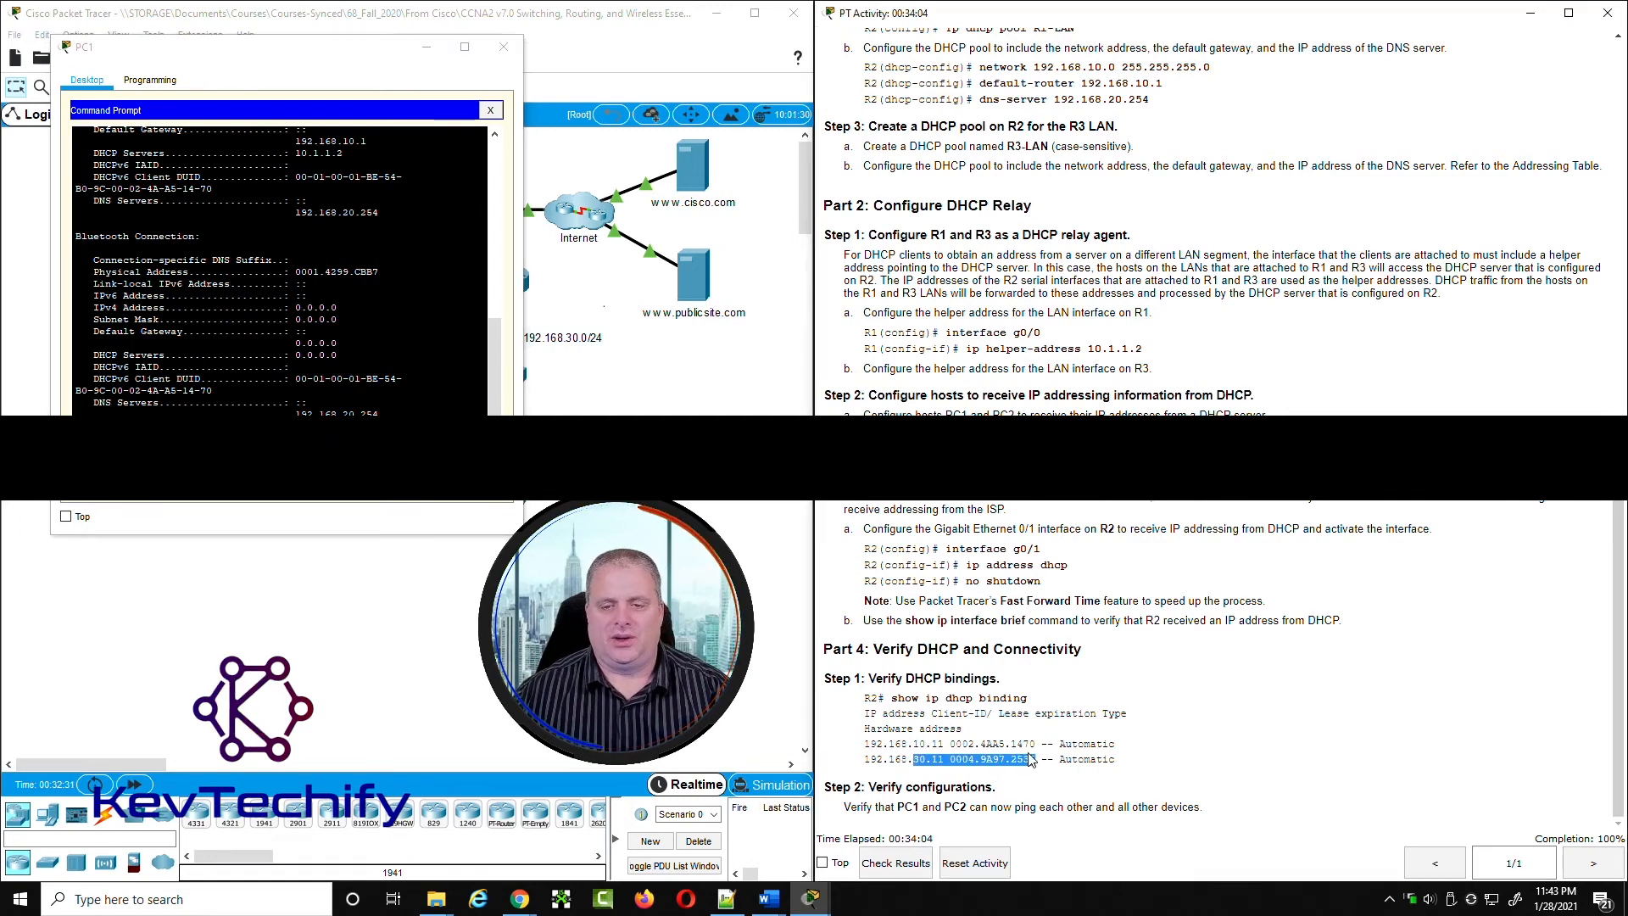
left_click_drag(864, 759, 944, 759)
scroll(1073, 286, "up", 20)
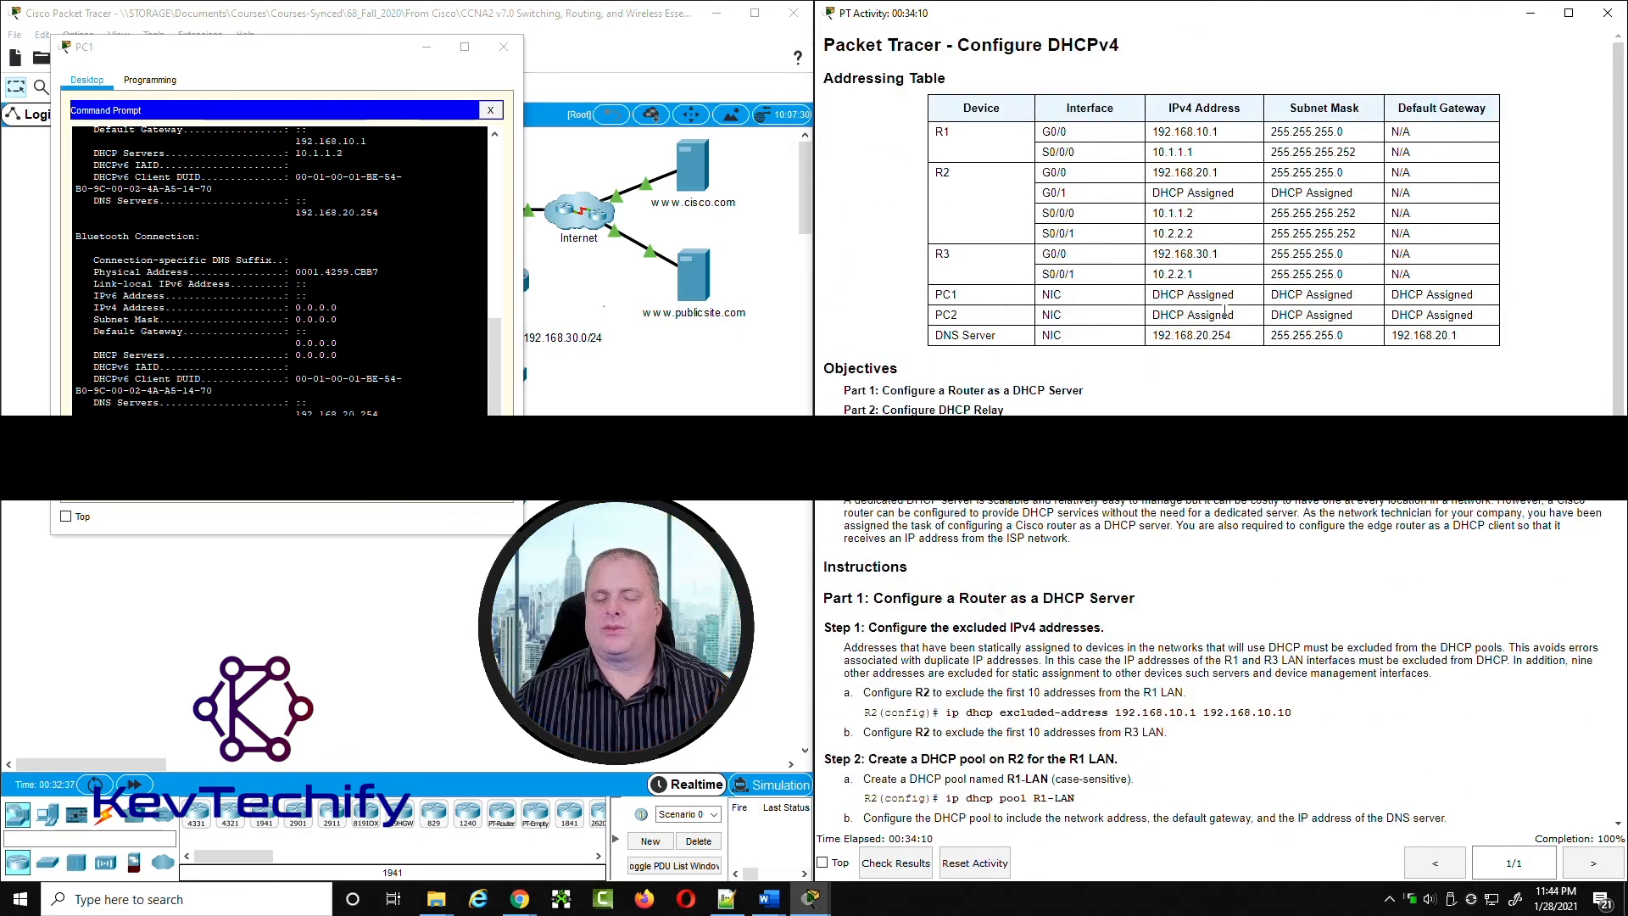
scroll(884, 778, "down", 20)
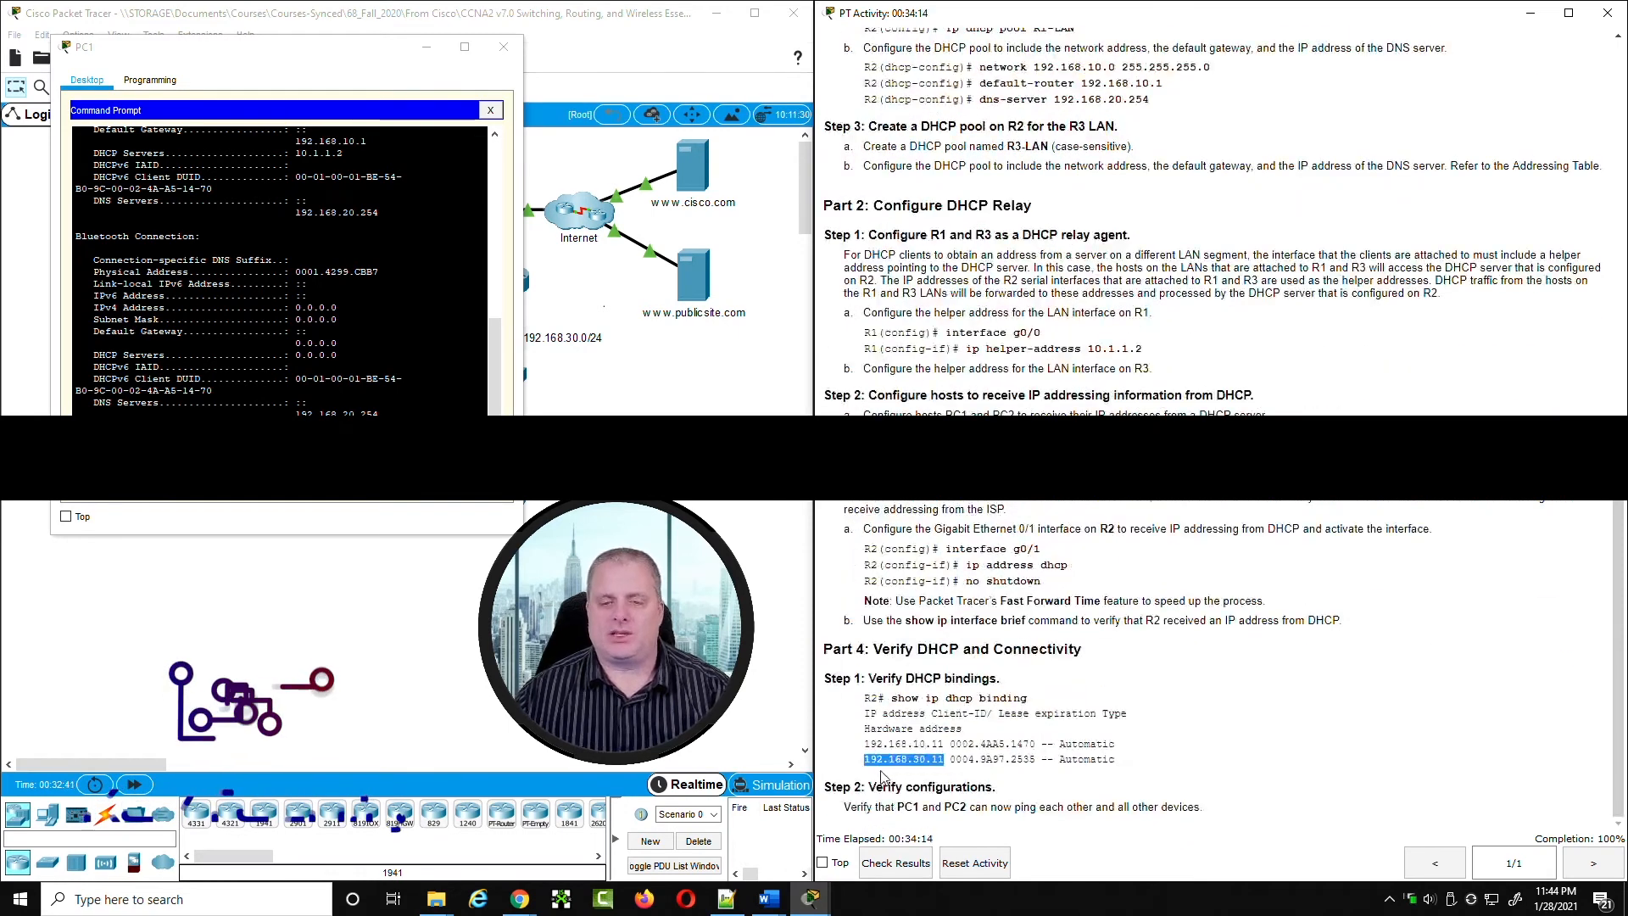
left_click(866, 766)
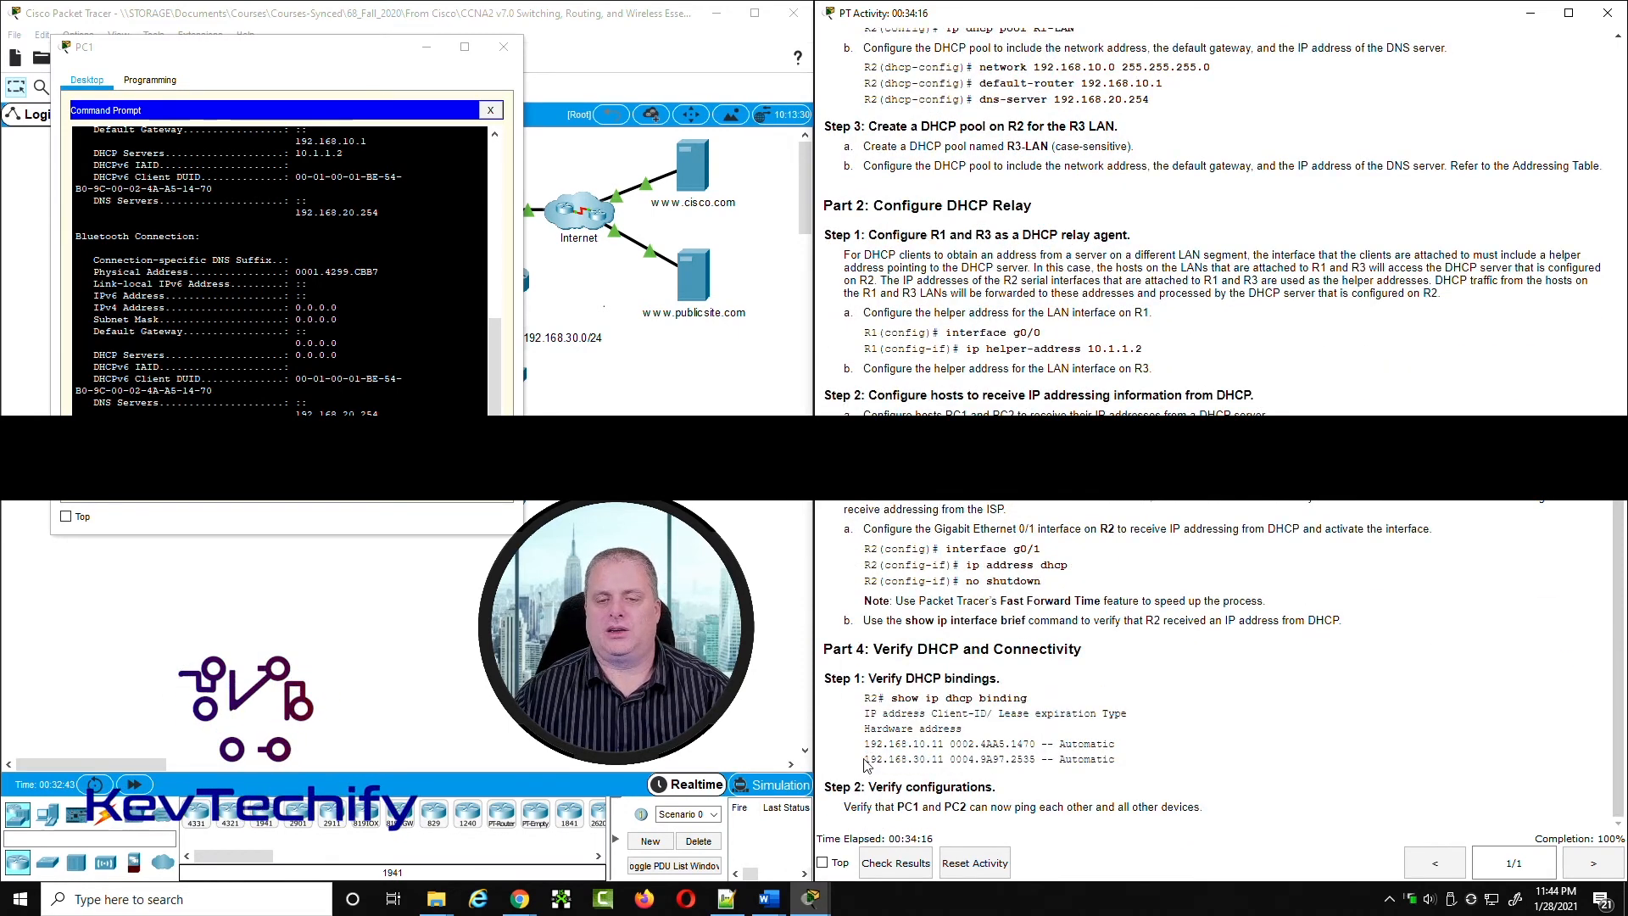
left_click_drag(865, 760, 937, 760)
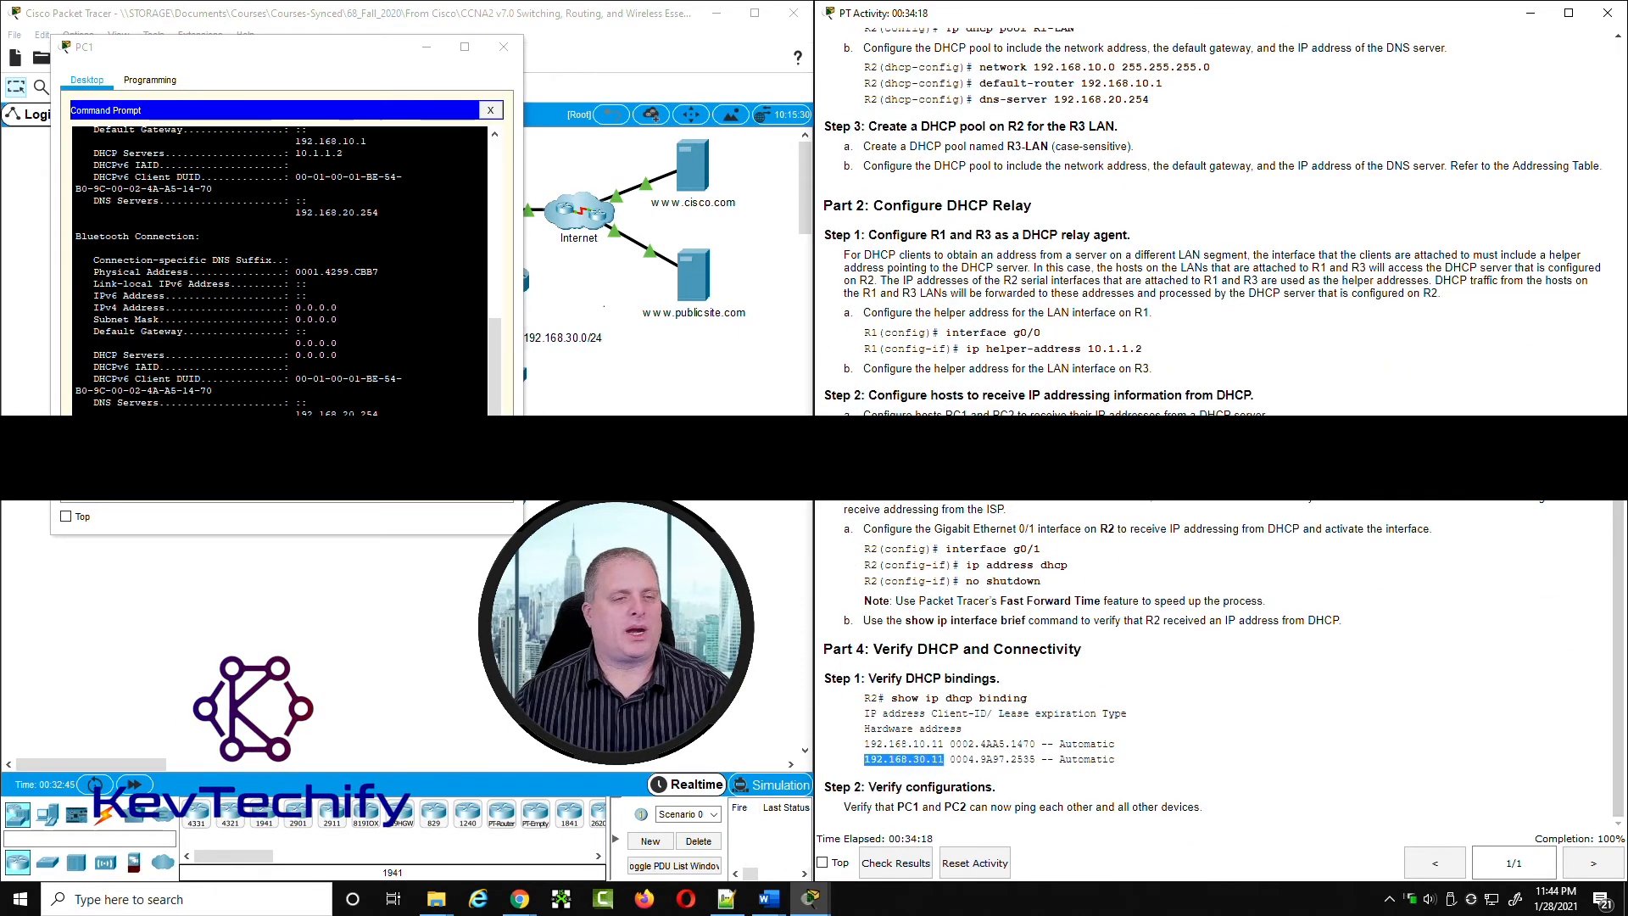
Step: Ping PC2 at 192.168.30.11 from PC1's command prompt, and repeat the ping
left_click(280, 411)
key("Return")
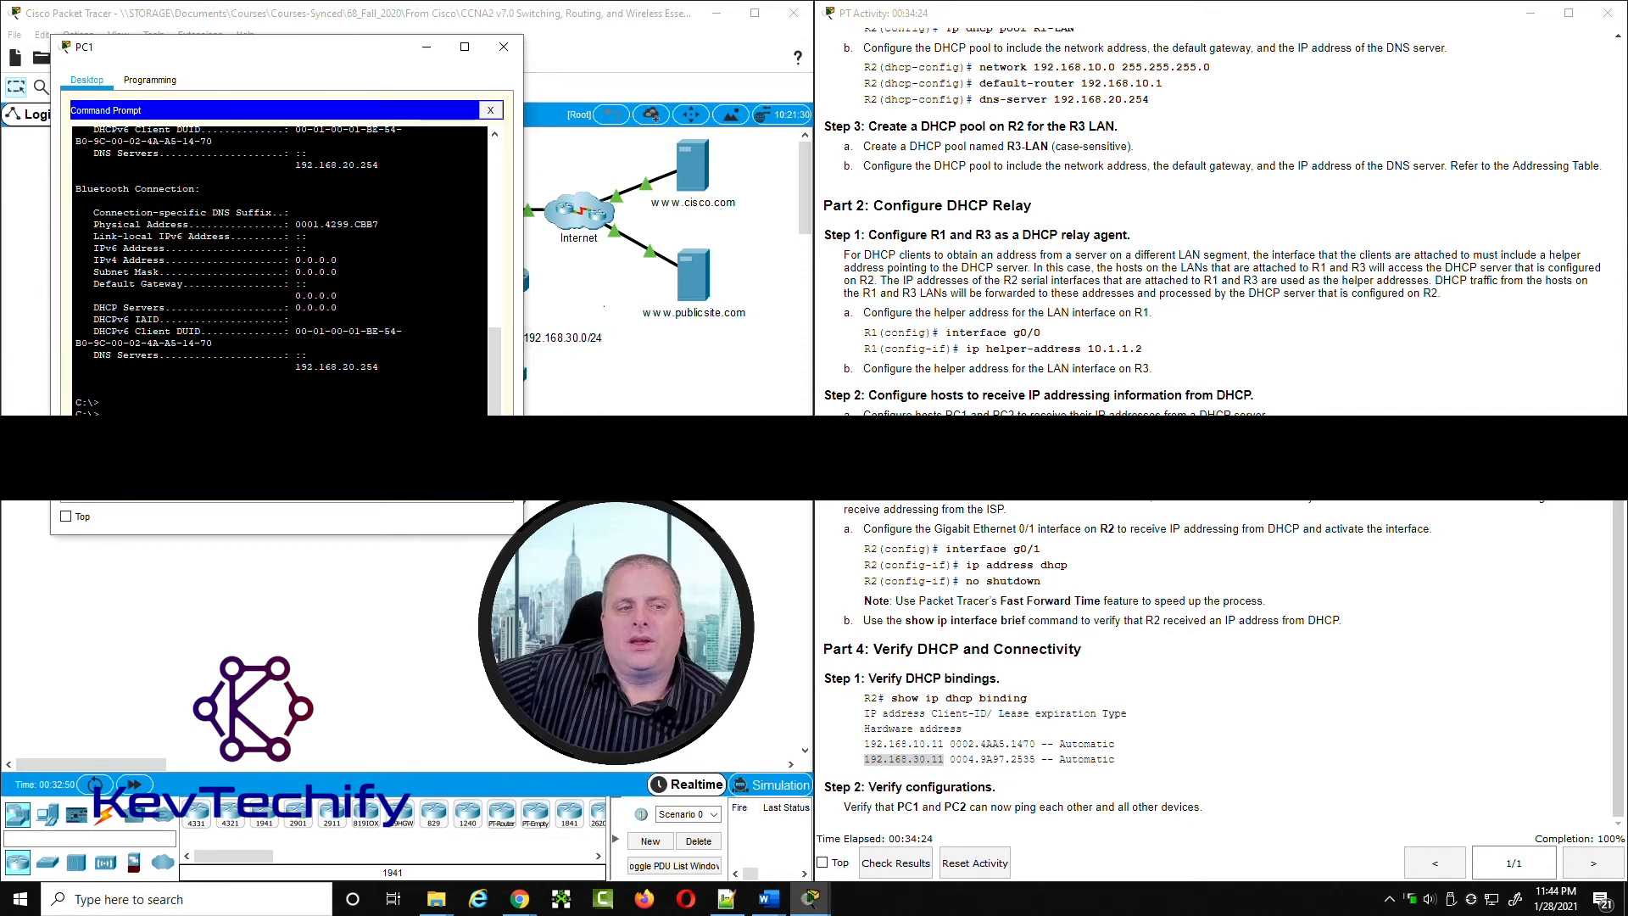
key("Return")
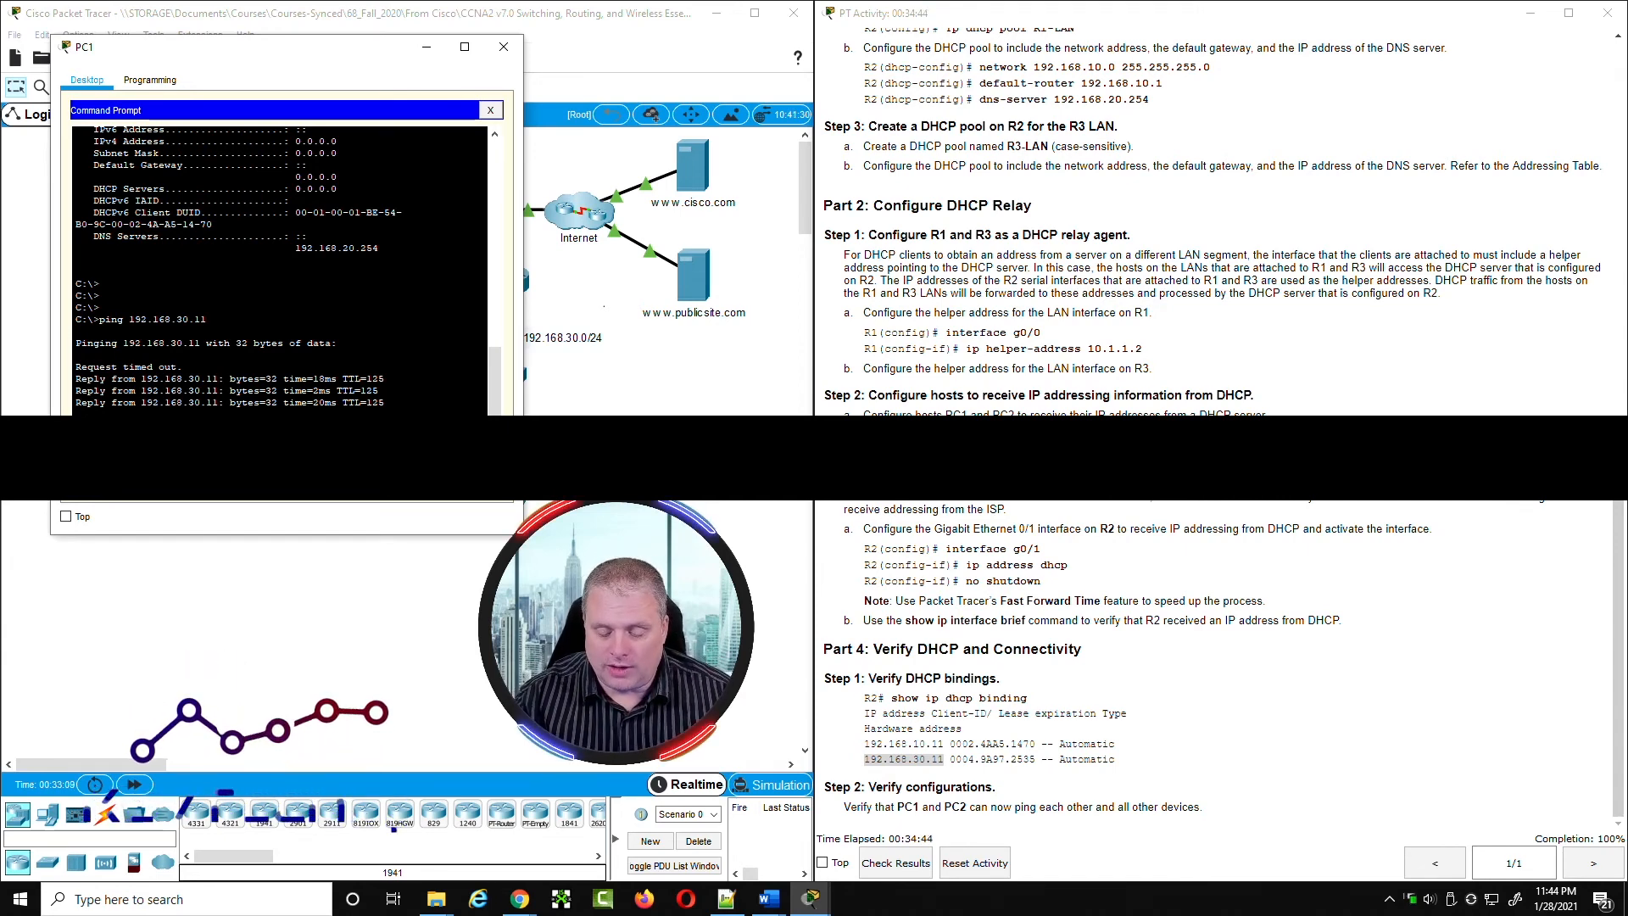
key("Up")
key("Return")
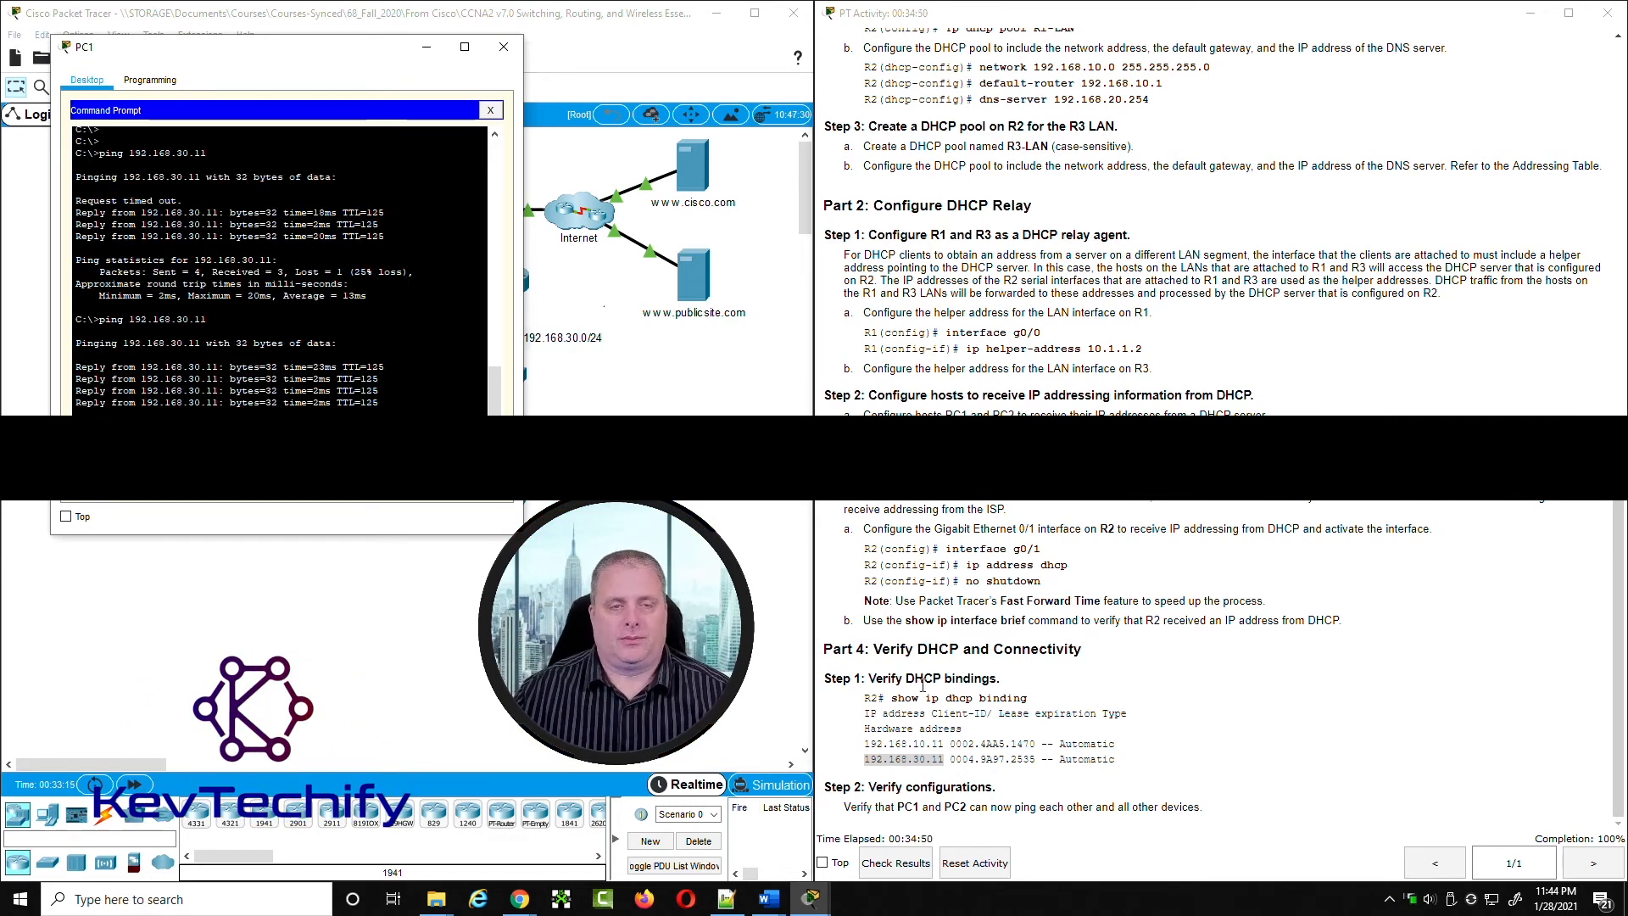
Step: Find the DNS server's address in the Addressing Table and ping 192.168.20.254 twice from PC1
left_click_drag(355, 59, 712, 110)
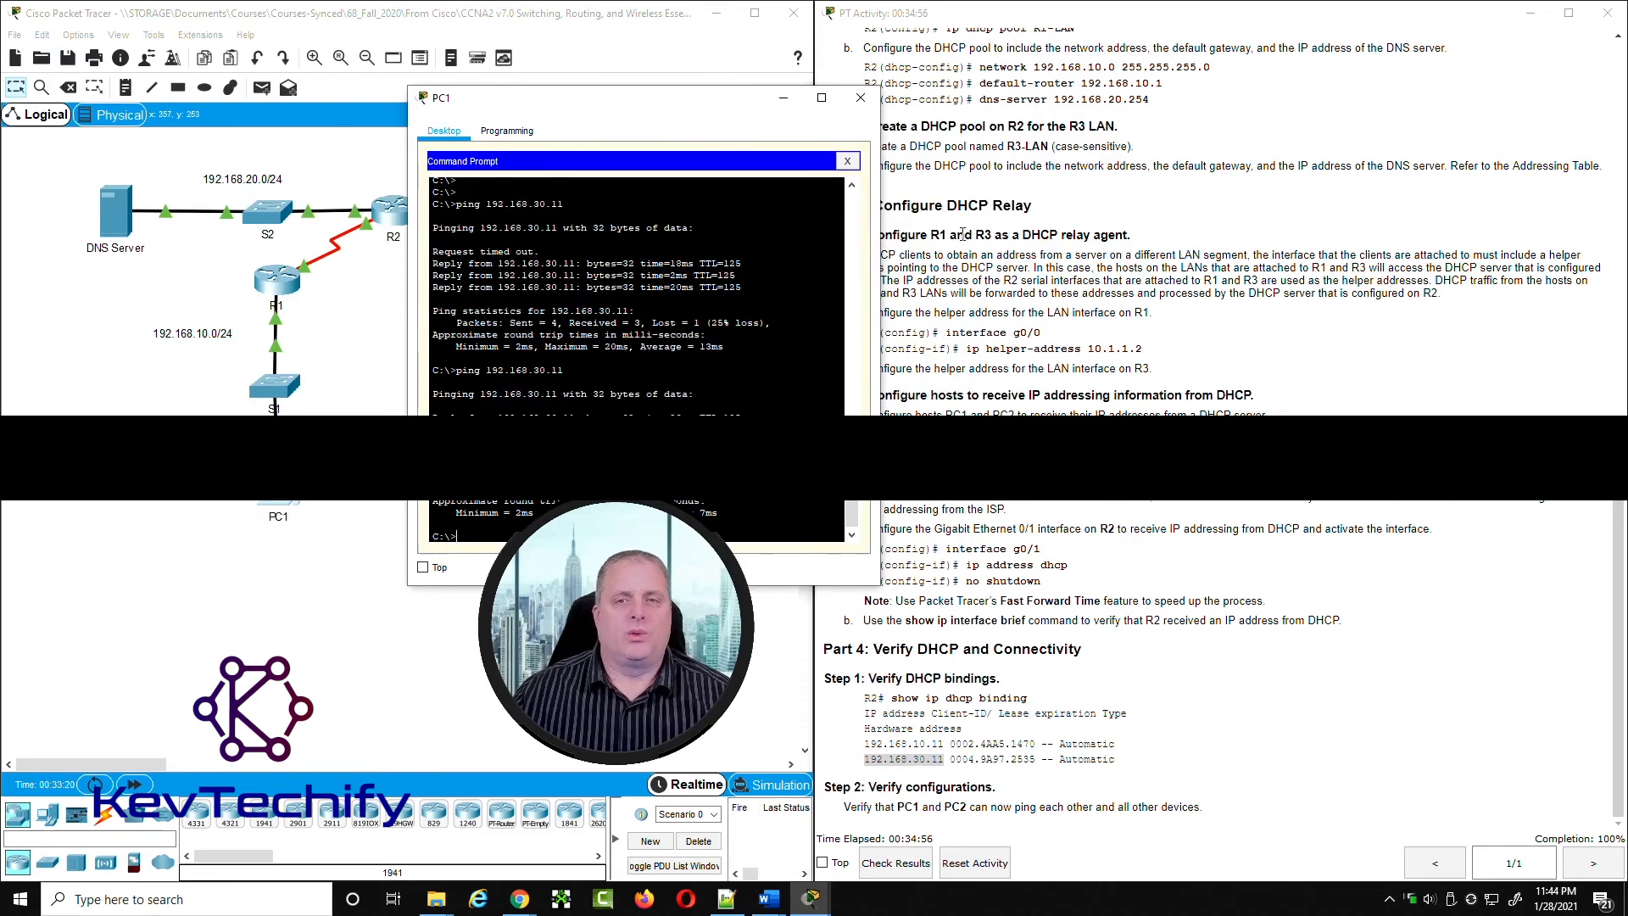
scroll(1188, 378, "up", 15)
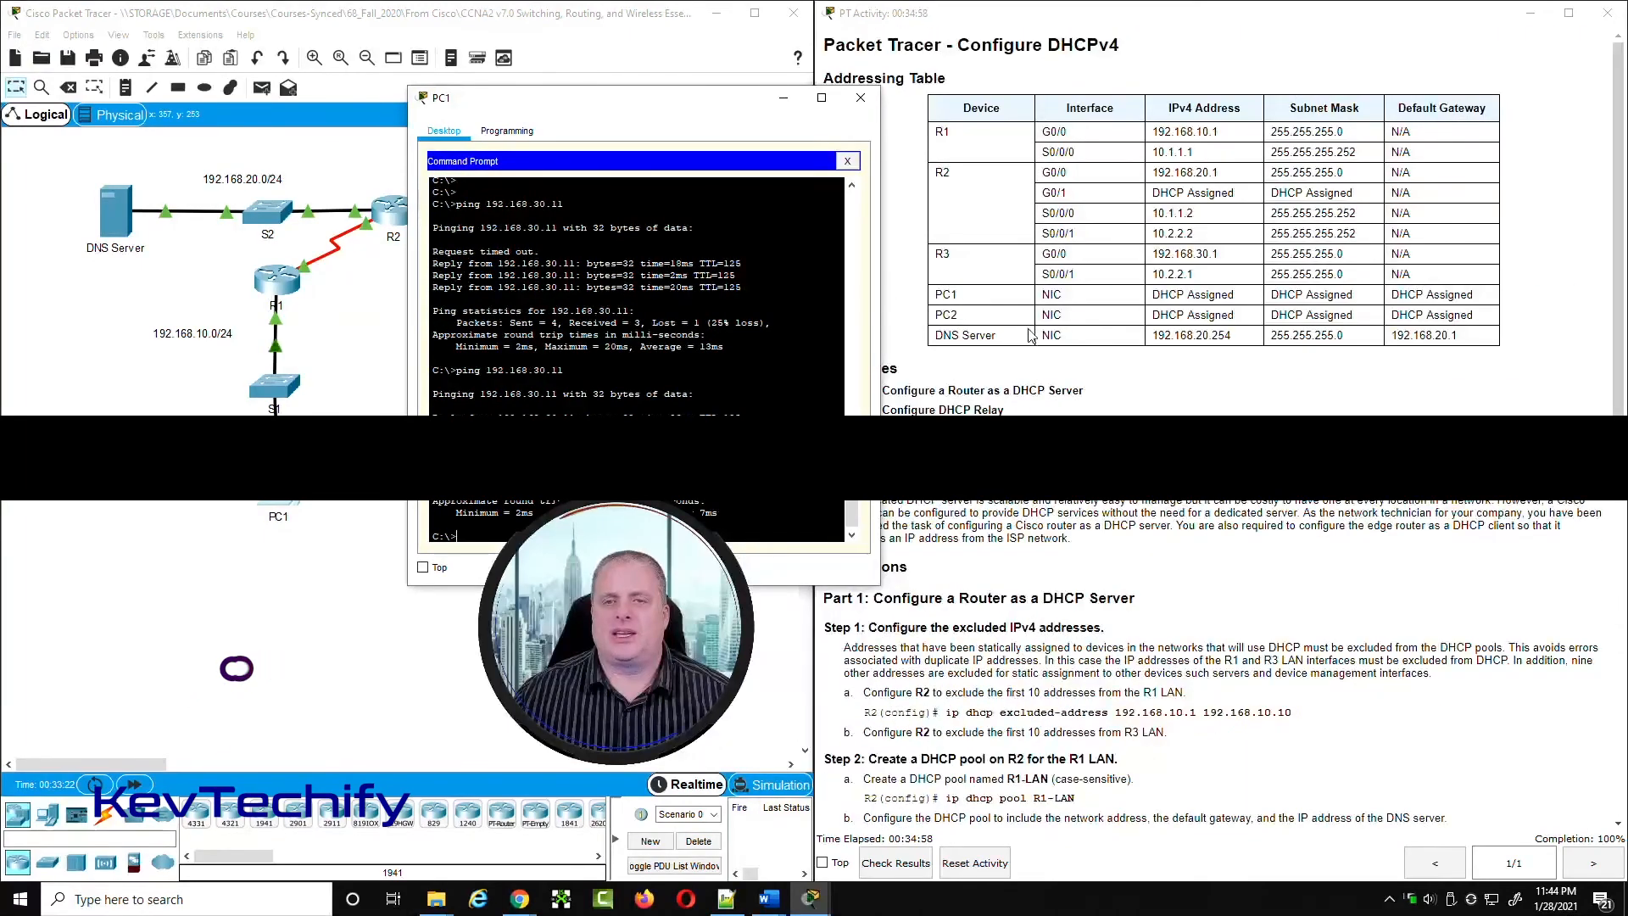
left_click_drag(1150, 336, 1247, 338)
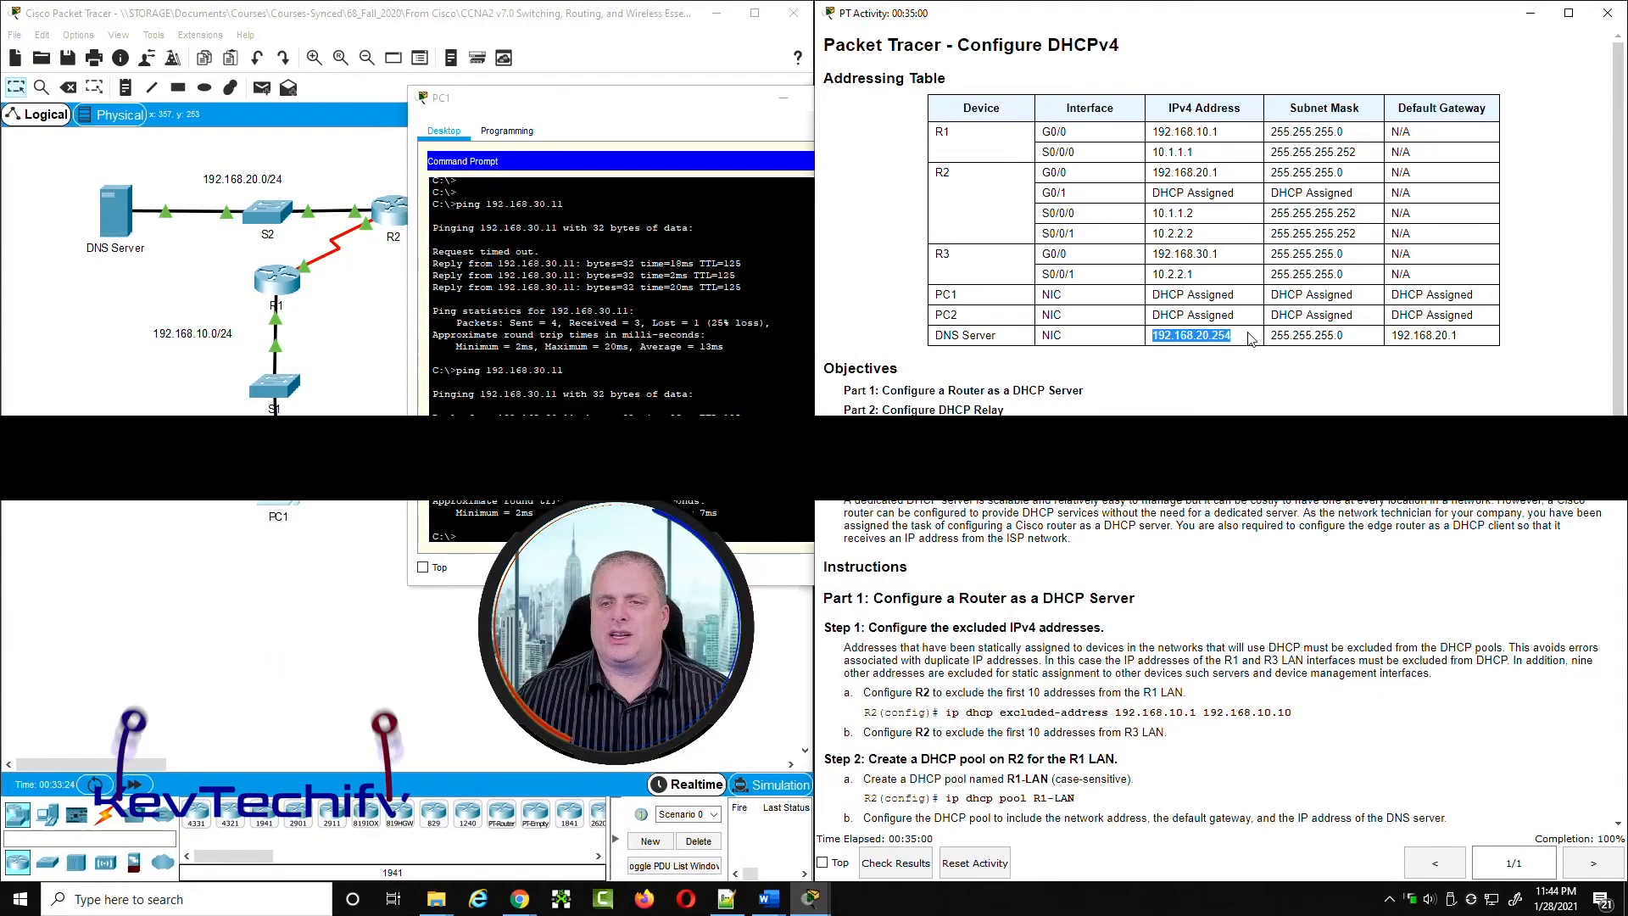
left_click(432, 523)
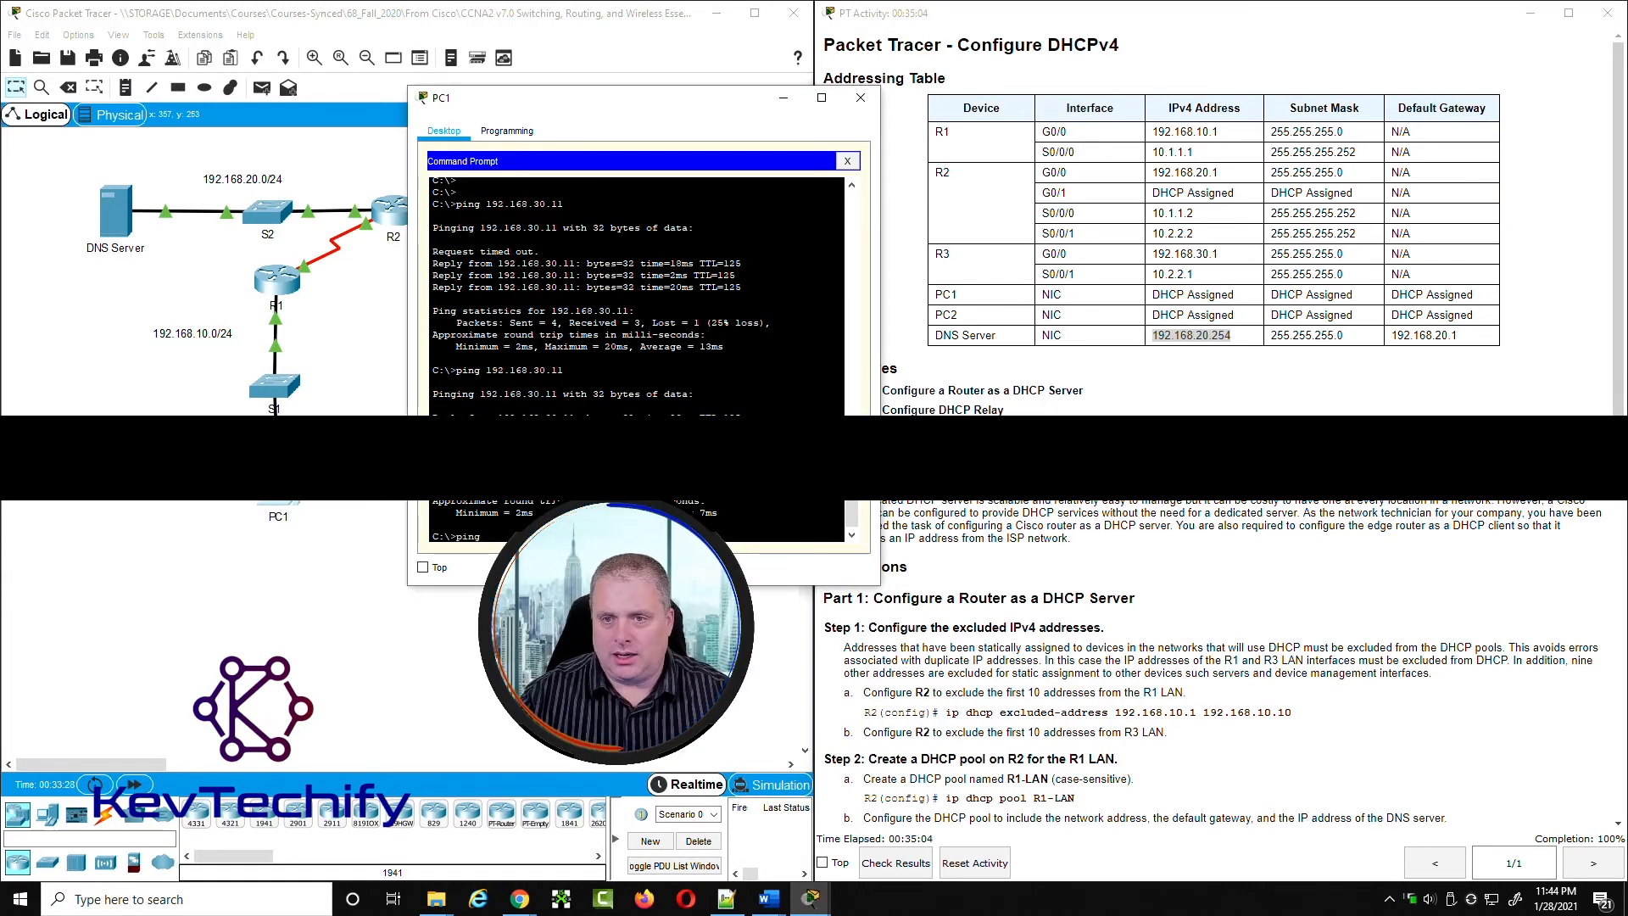
type("192.1")
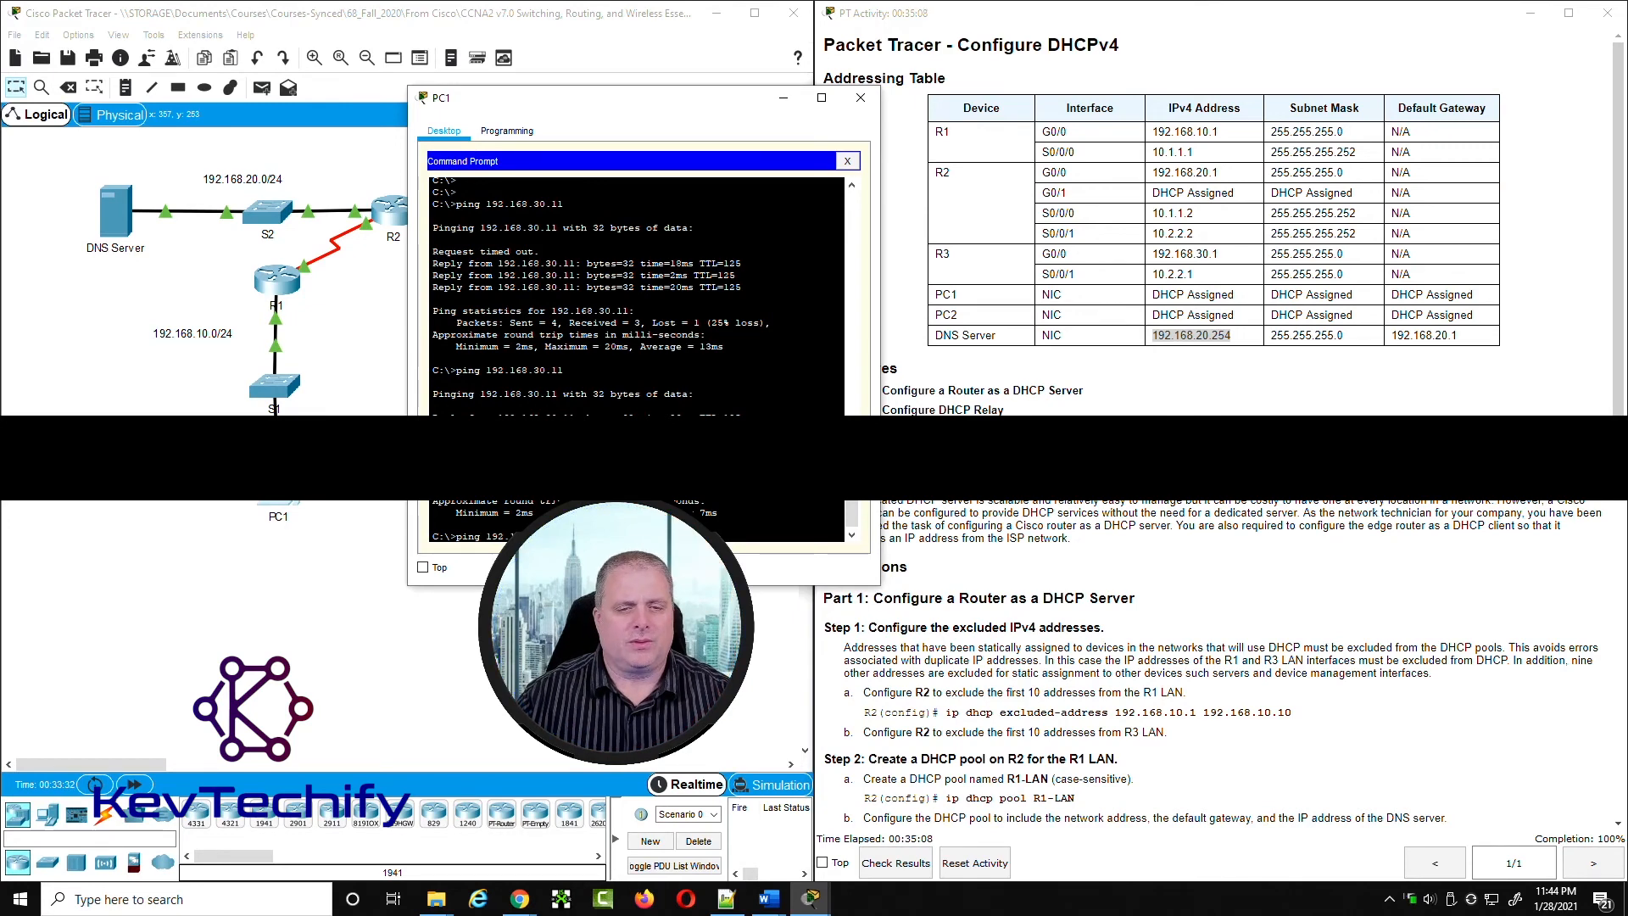
key("Return")
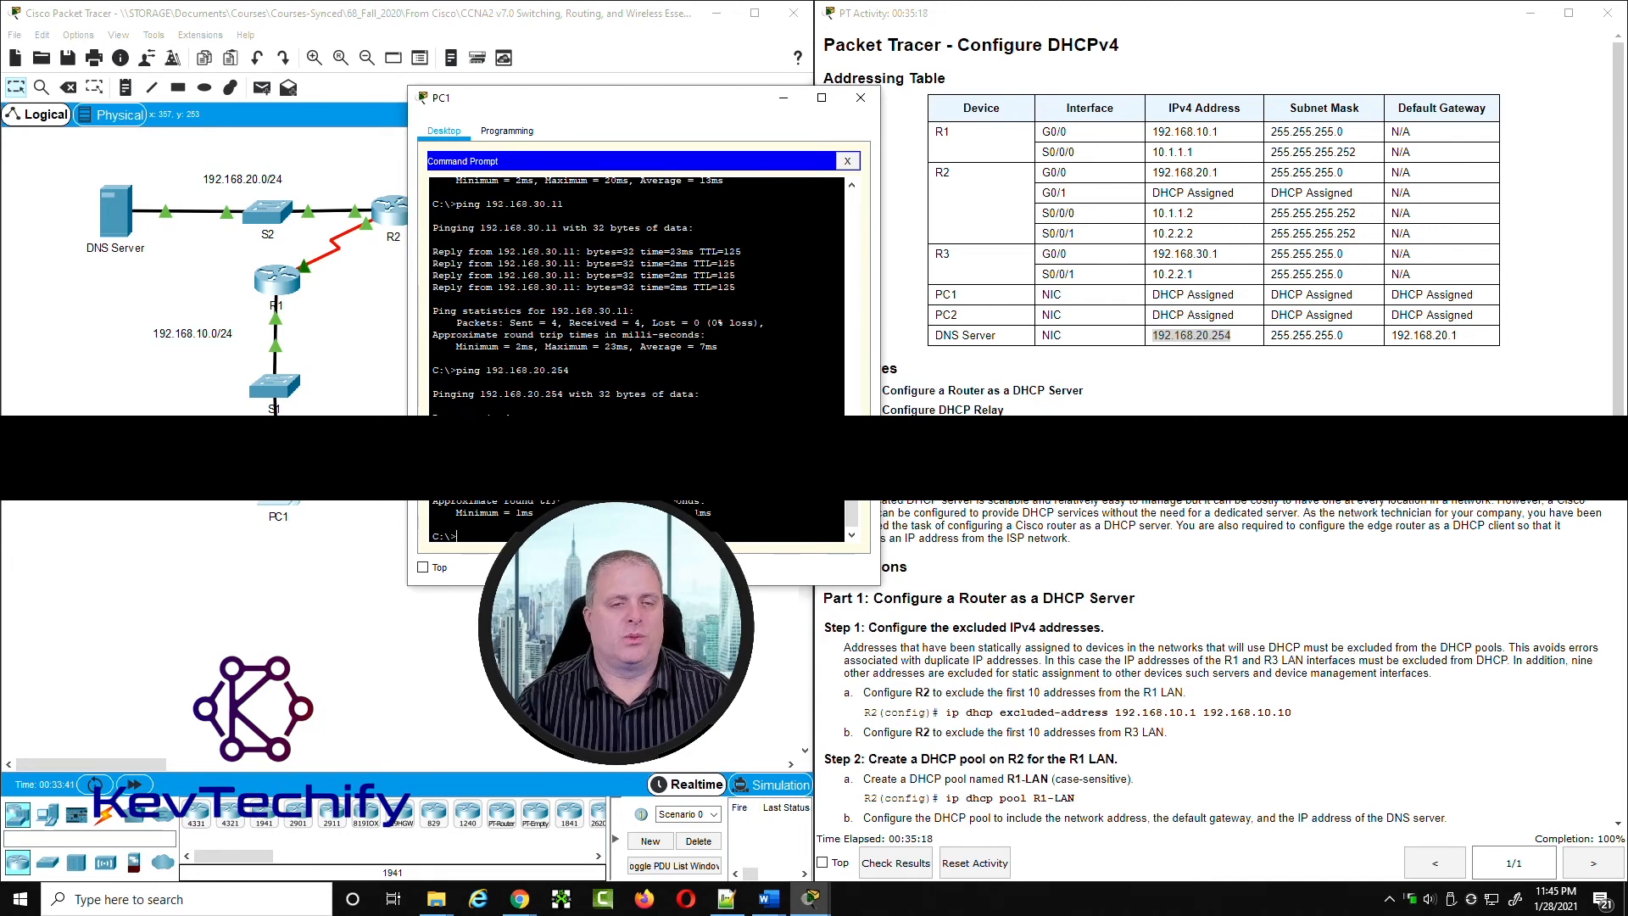
key("Return")
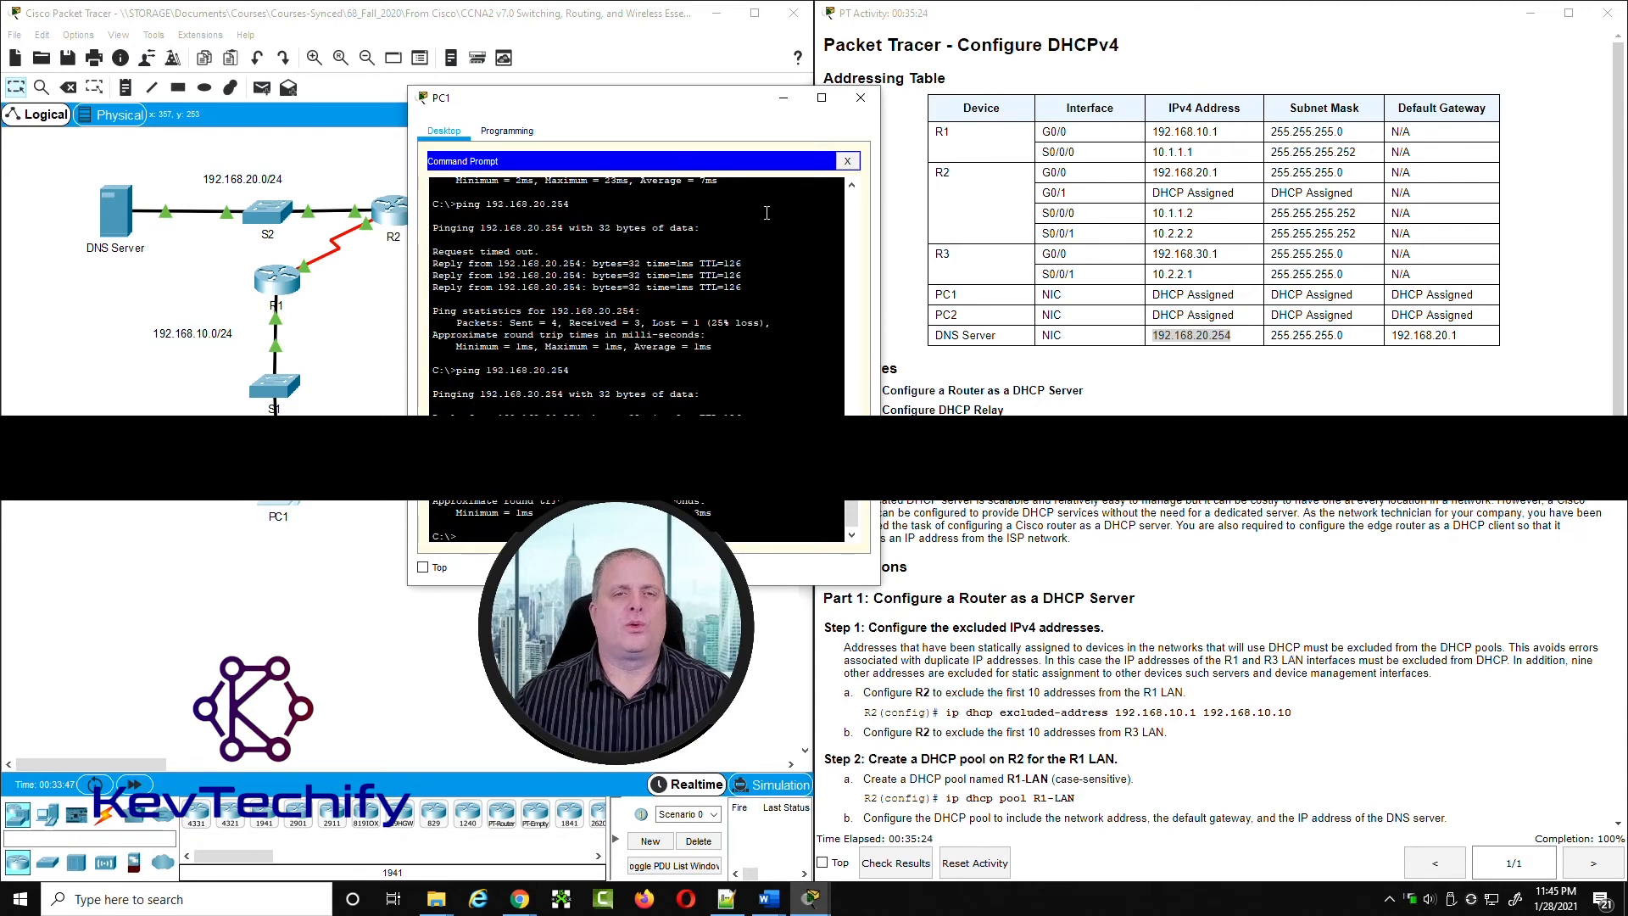
Step: Move PC1's window off the topology to view the Internet servers, and run ipconfig at PC1's prompt
left_click_drag(653, 103, 1134, 98)
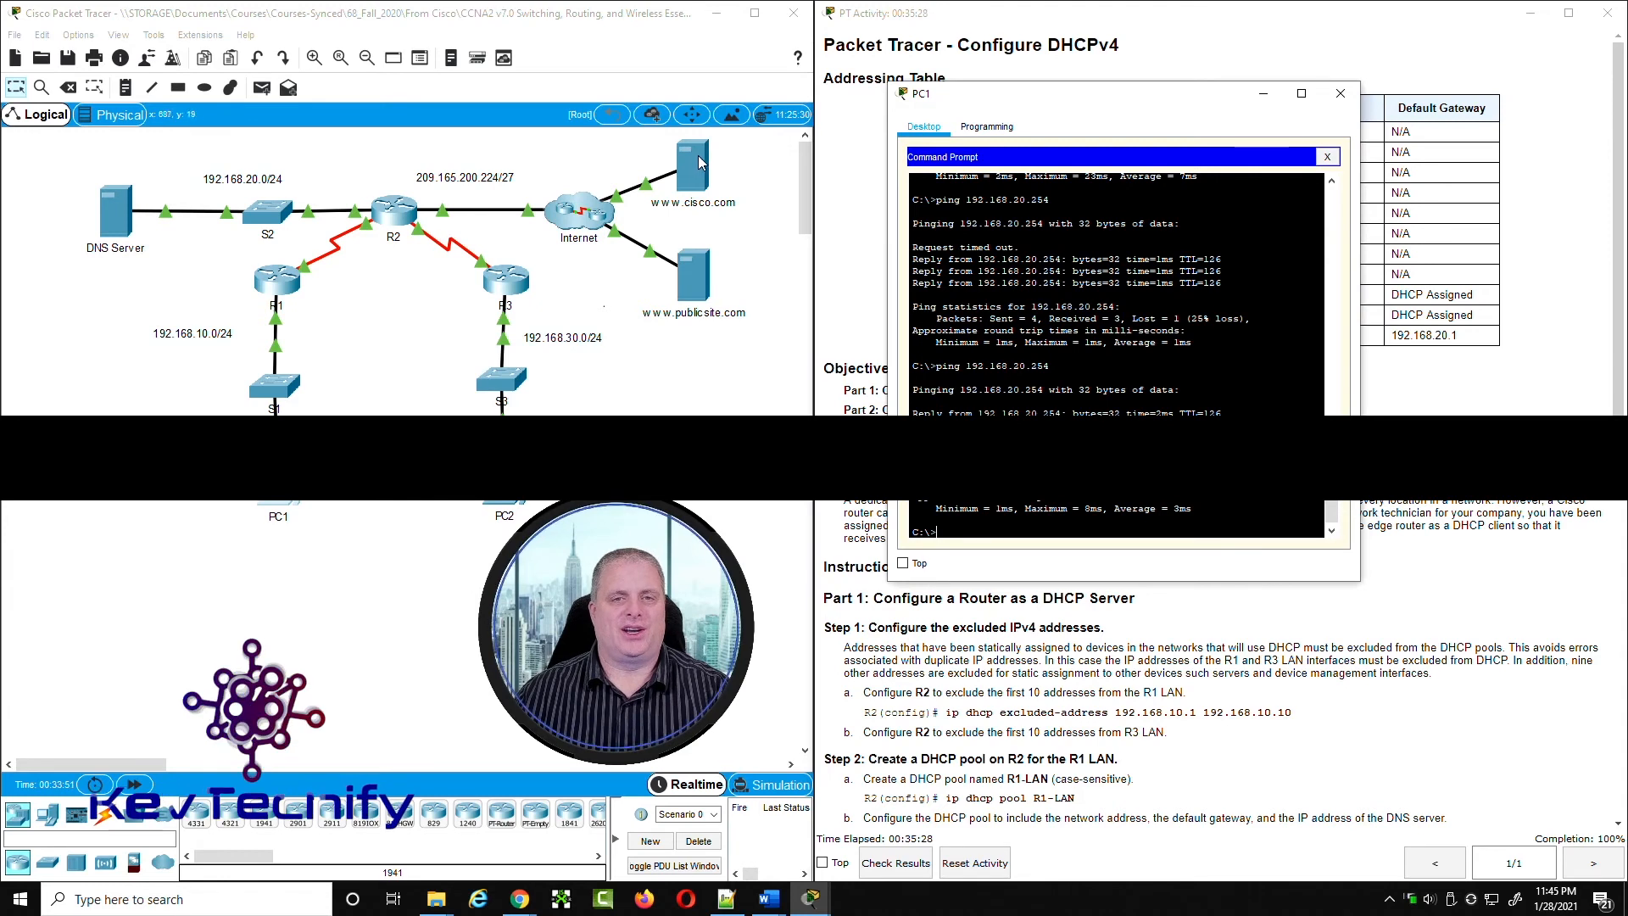
type("s")
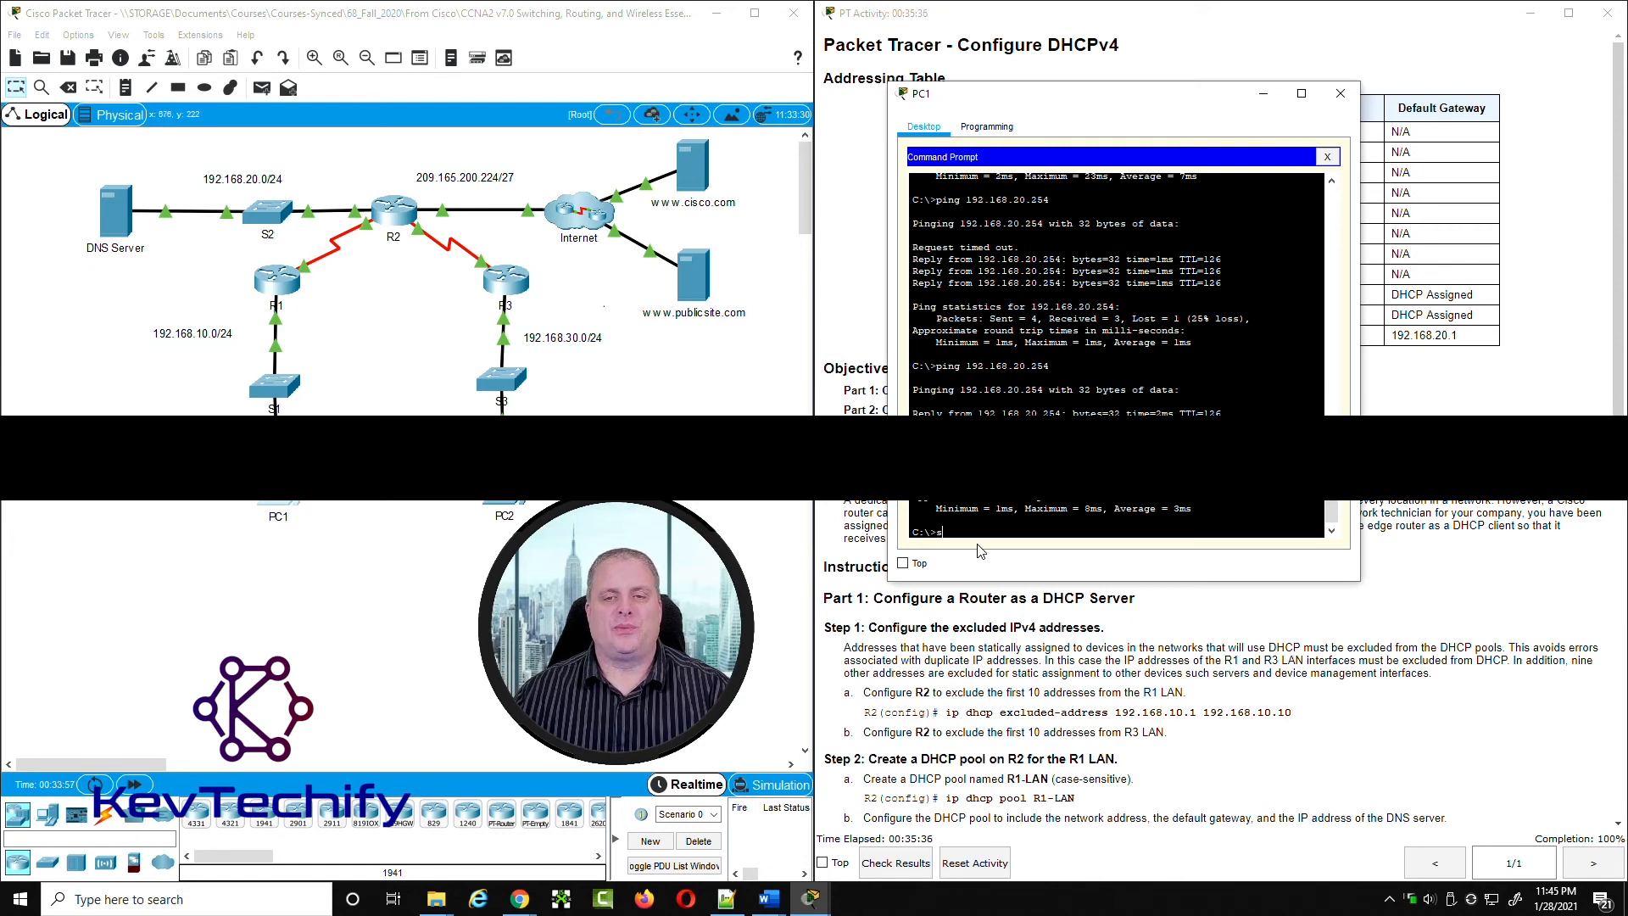
key("BackSpace")
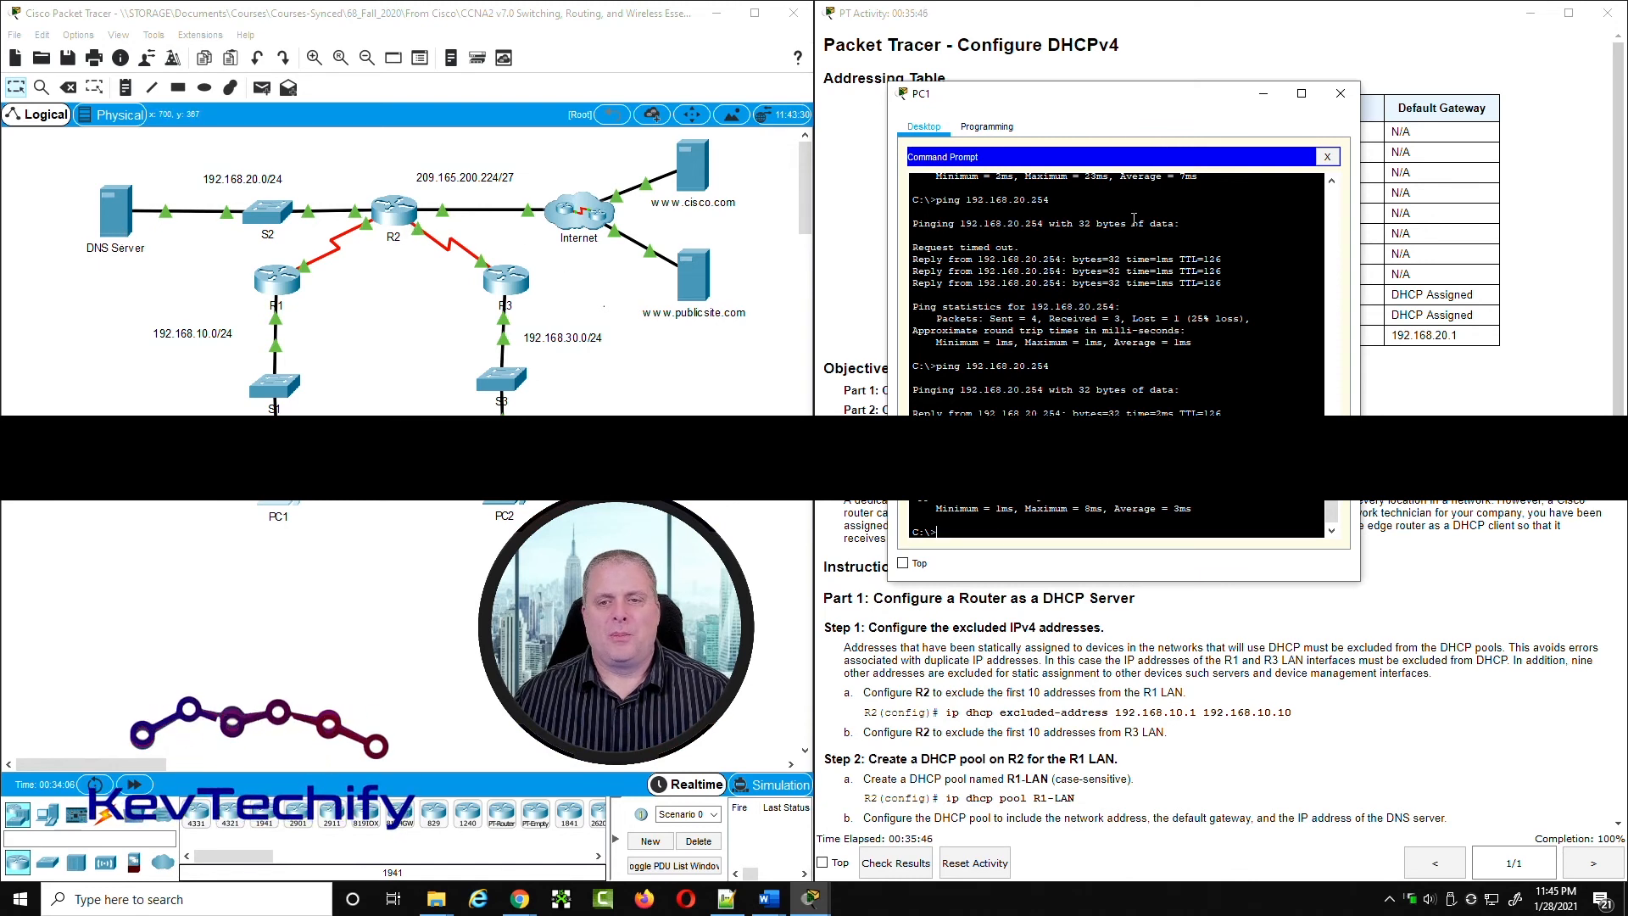
left_click_drag(1073, 95, 1087, 83)
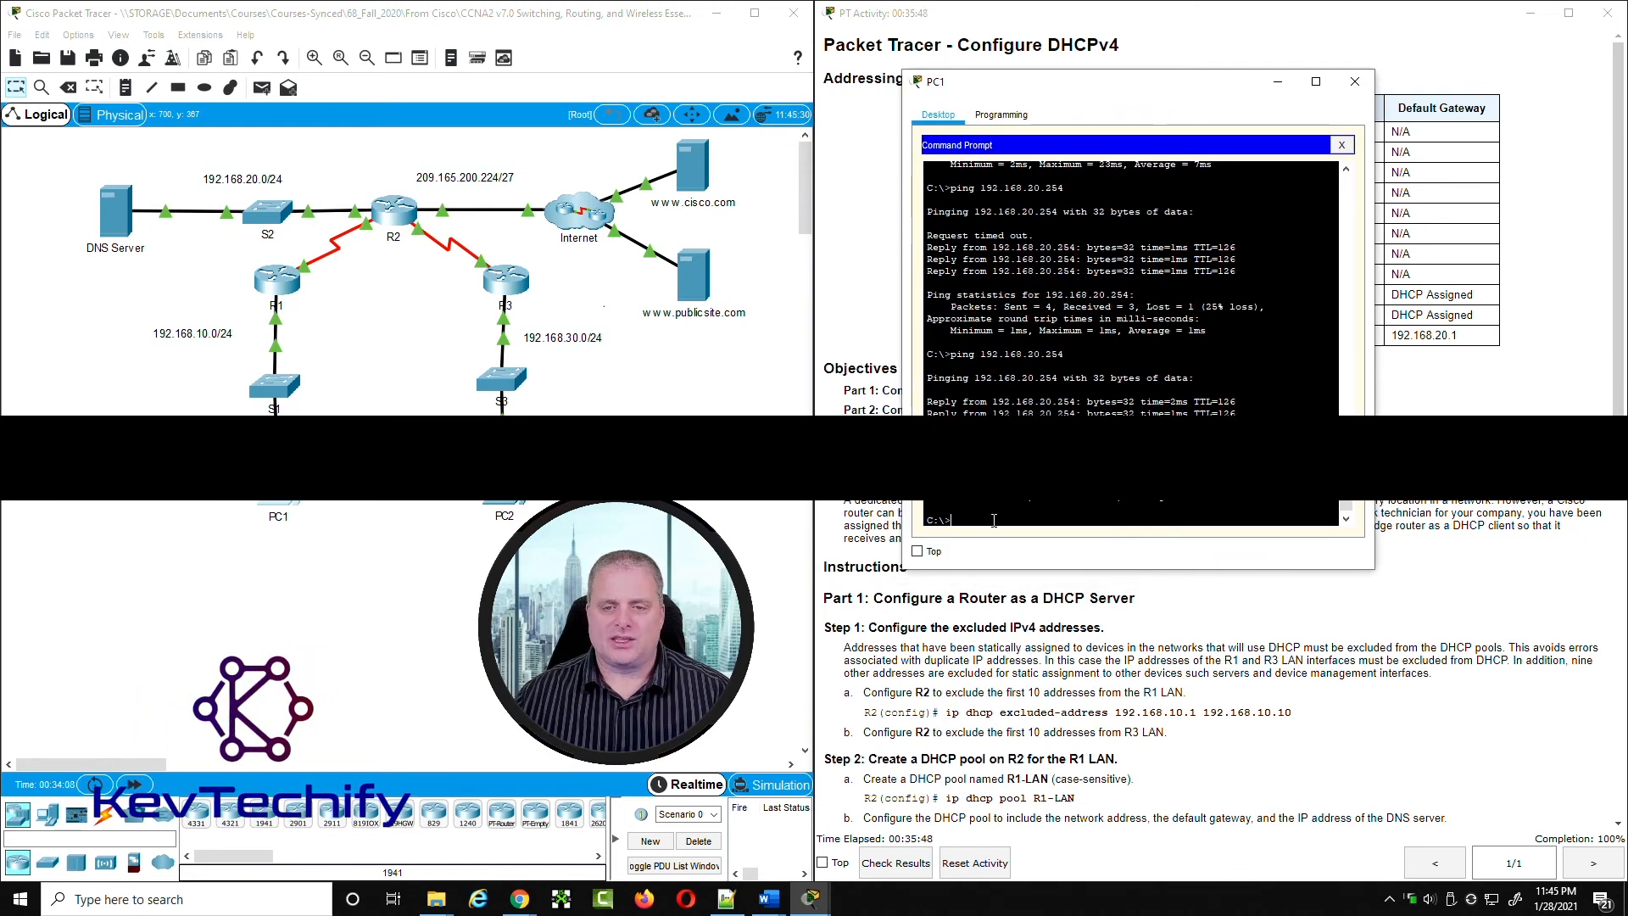
type("fig")
key("Return")
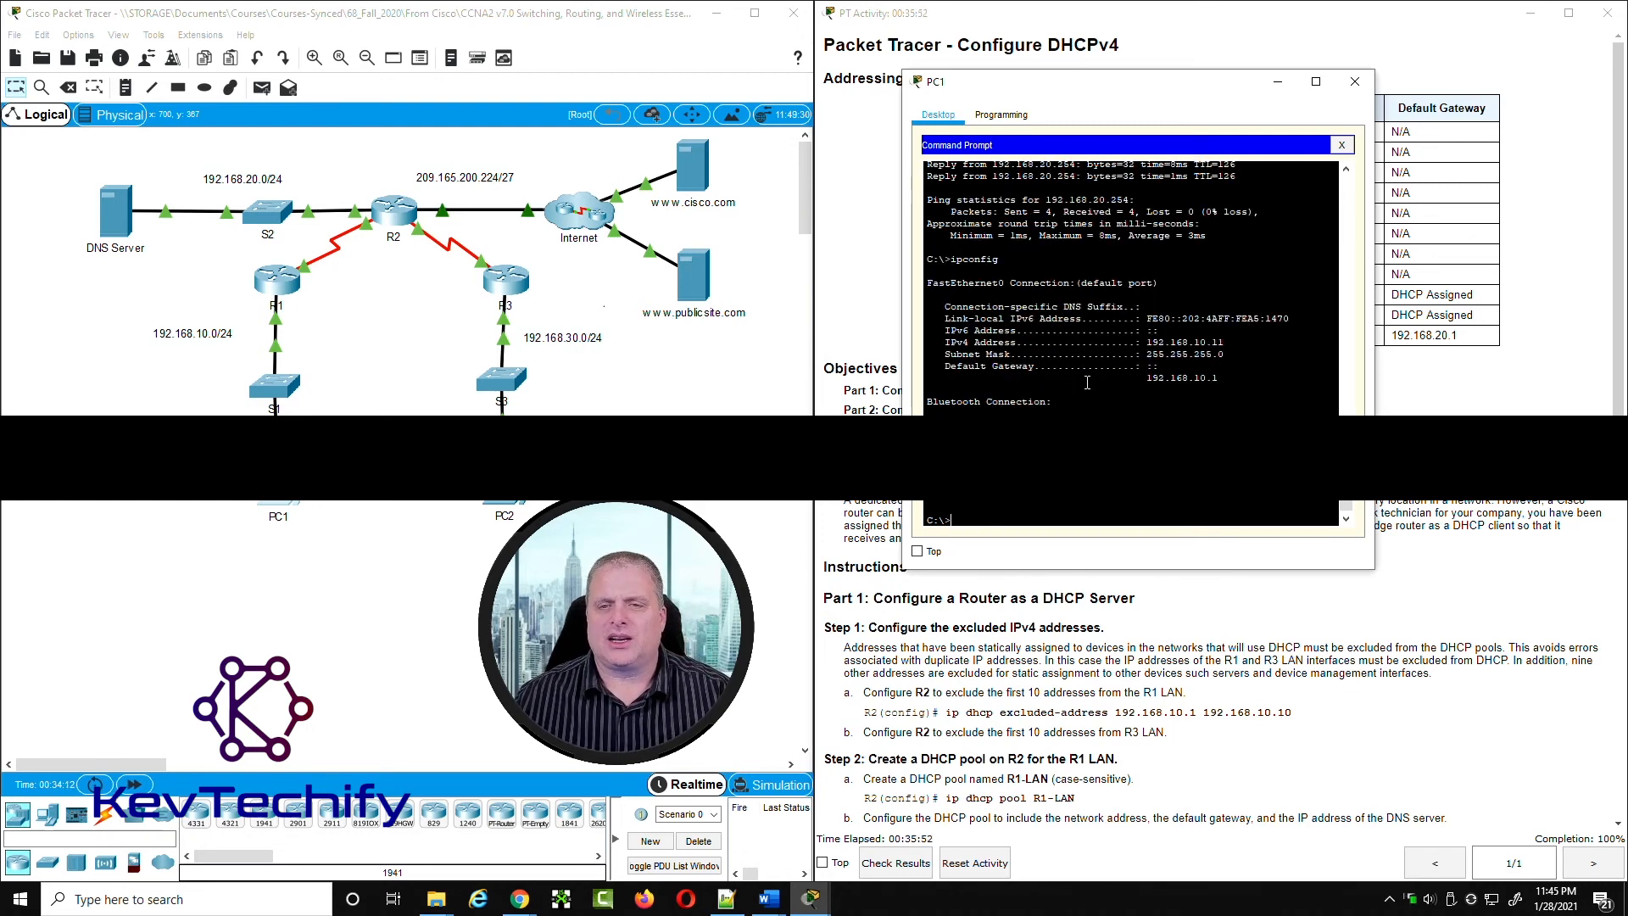
Step: Run ipconfig /all on PC1 and page through the output to check its DHCP and DNS server settings
type("ipco")
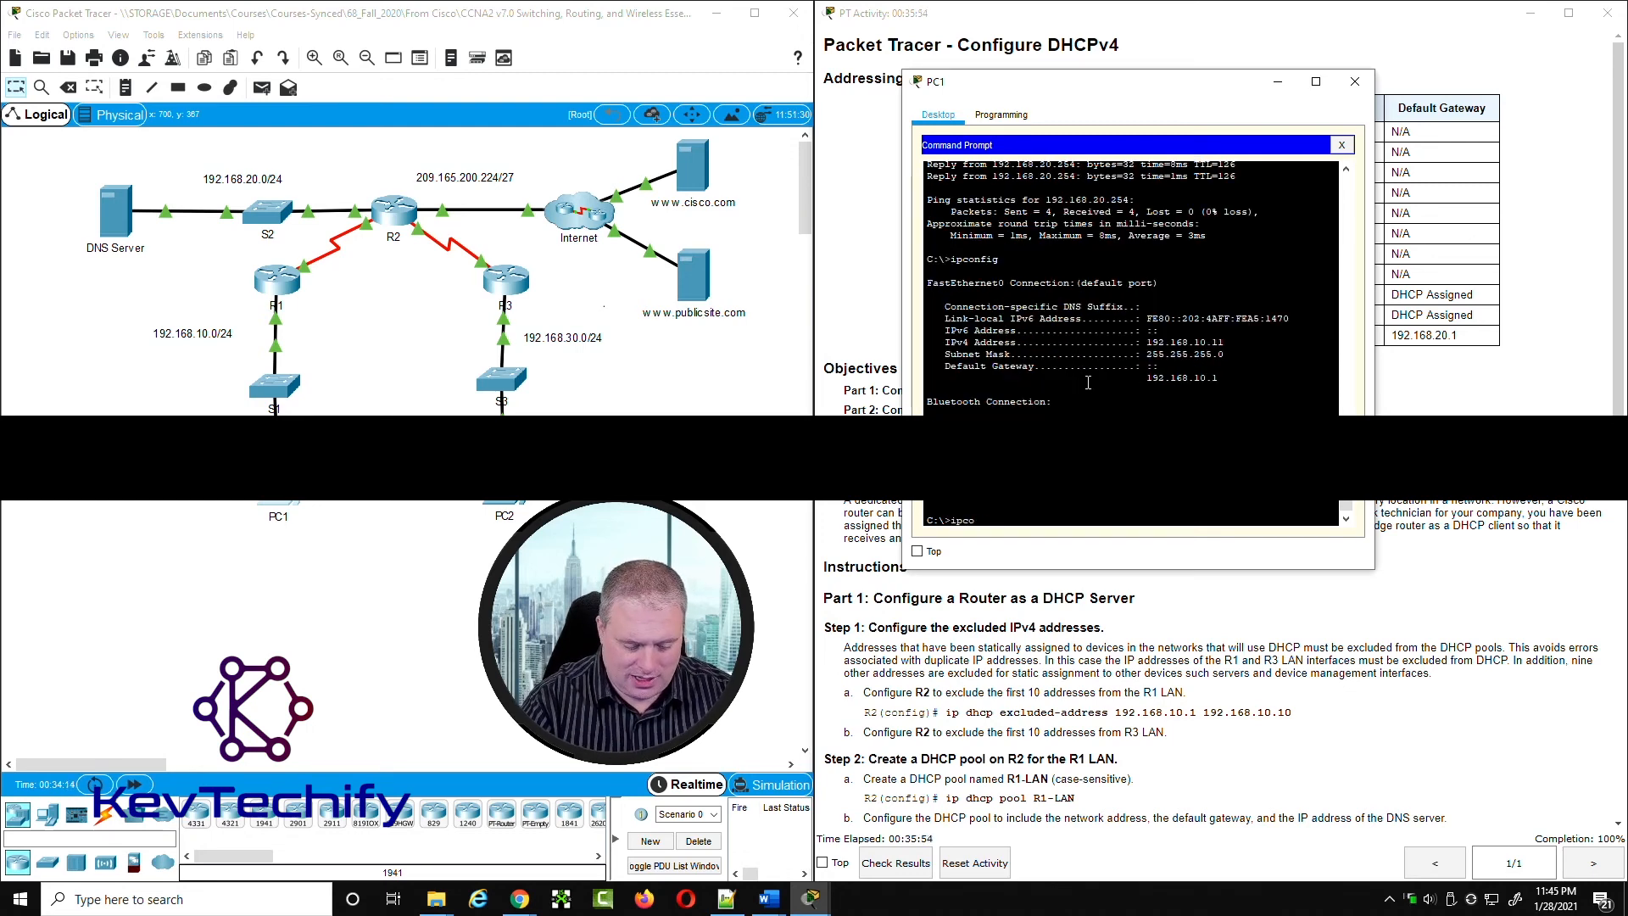
type("nfig /all")
key("Return")
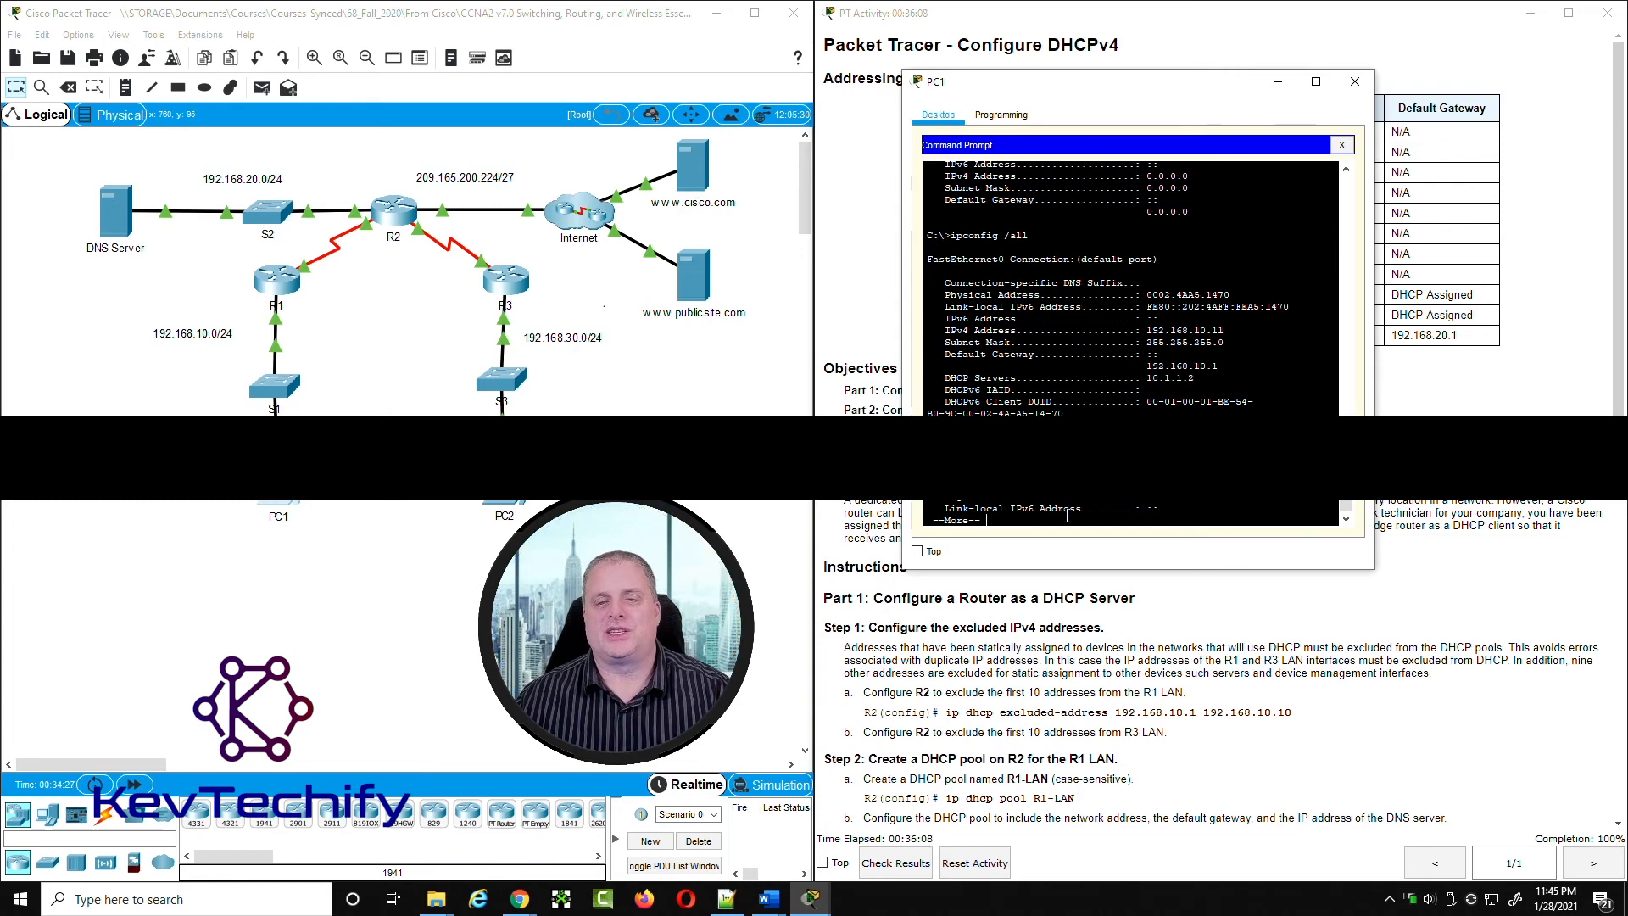
key("space")
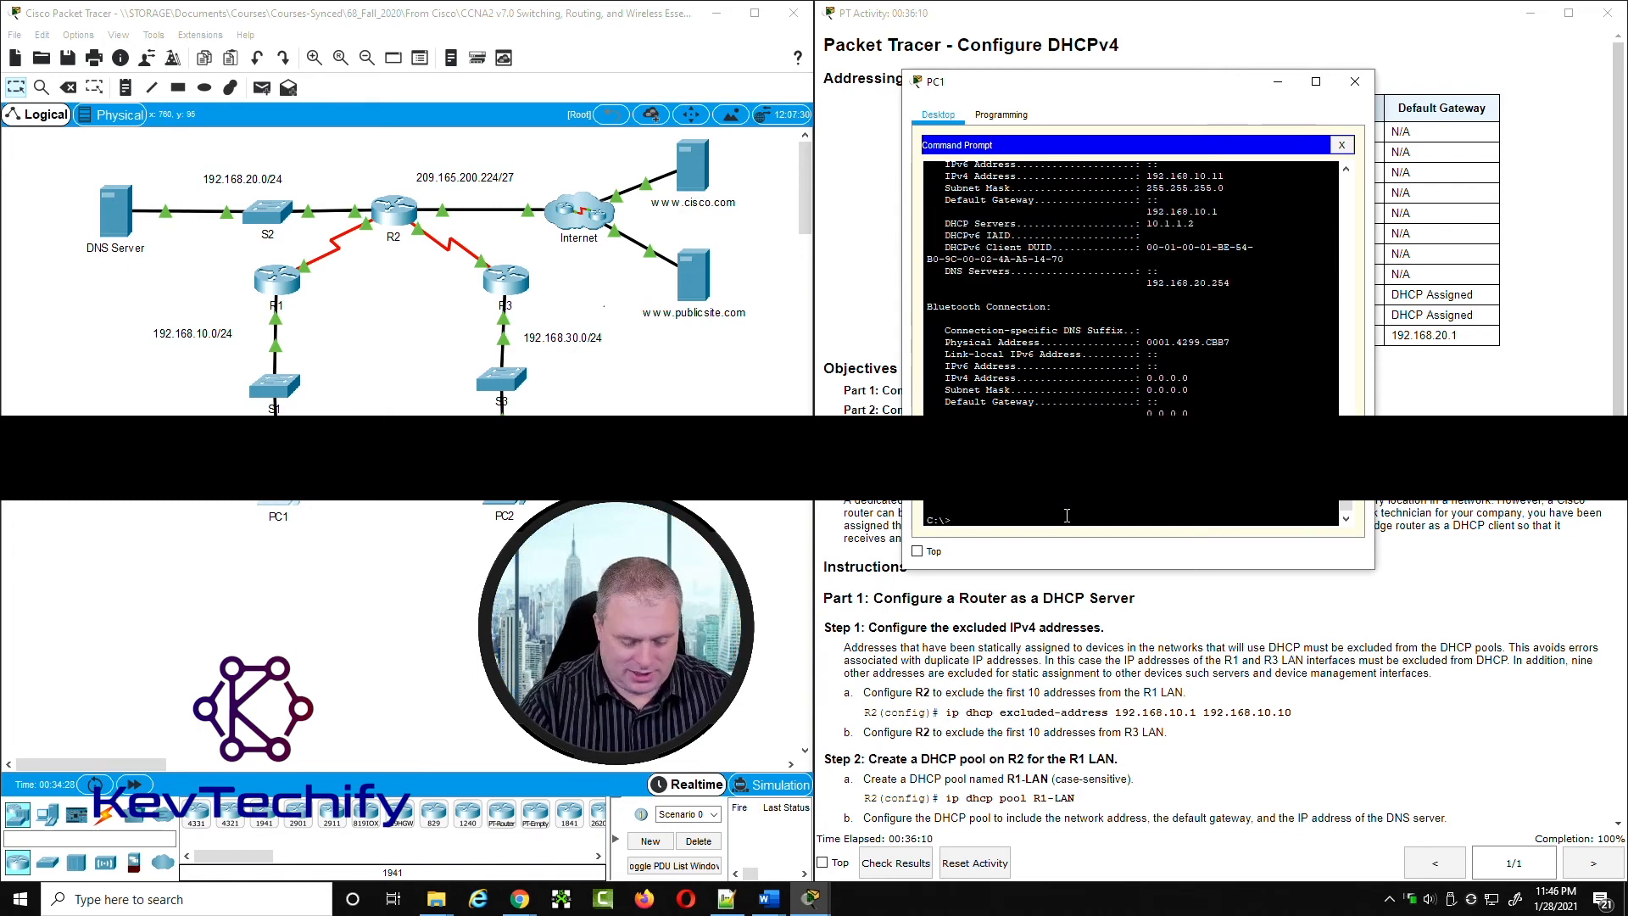
type("ping www.cisco.com")
key("Return")
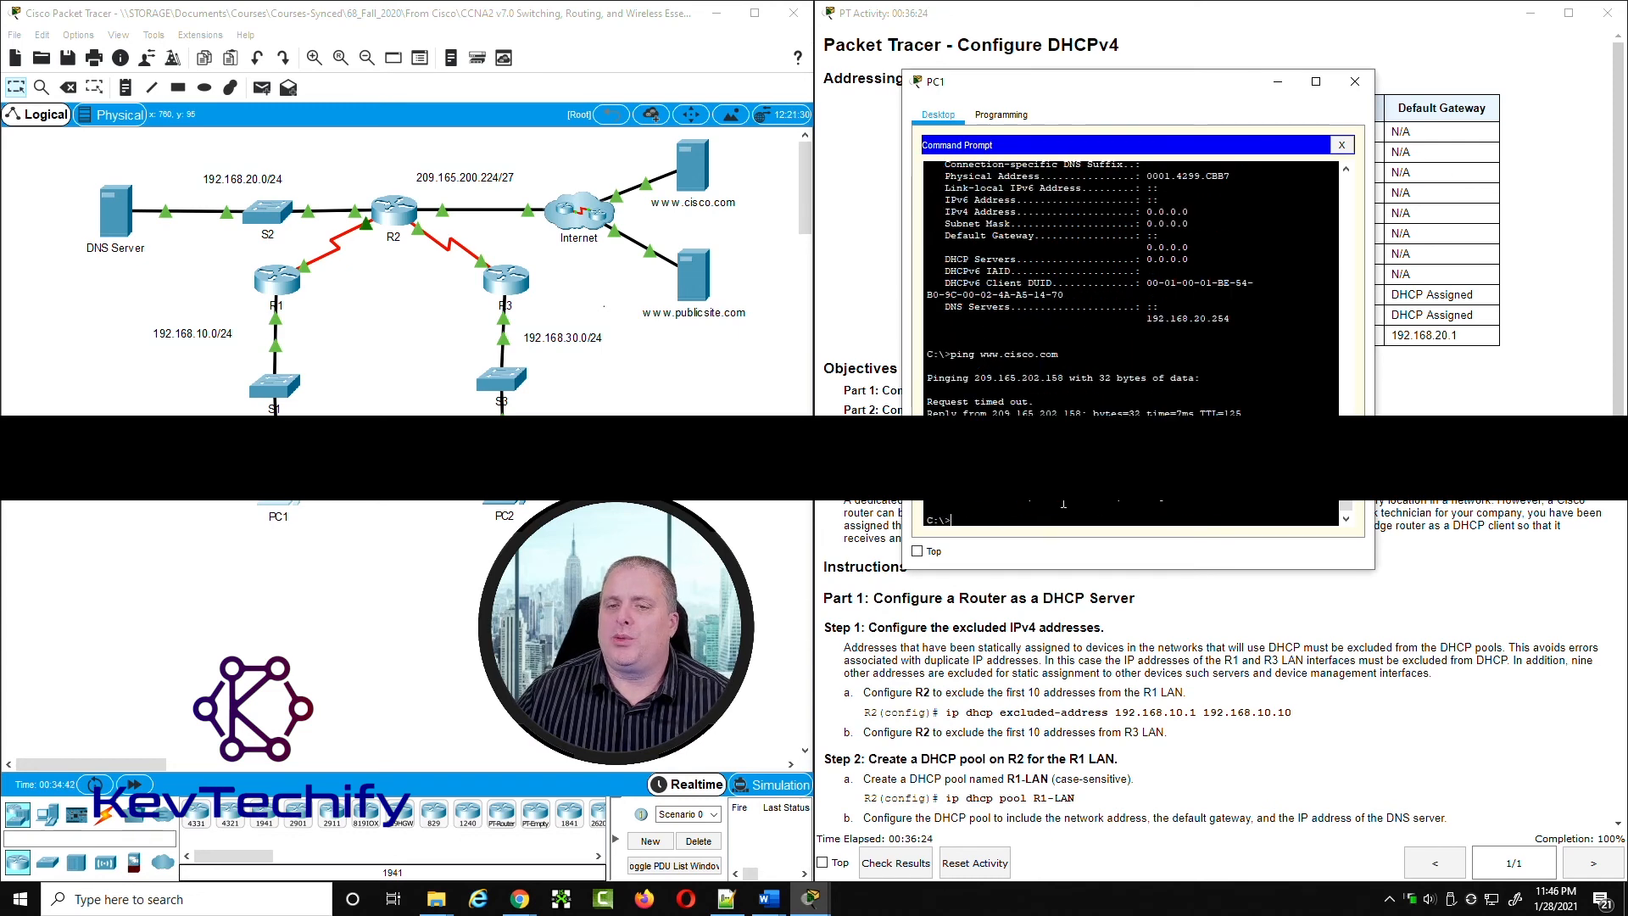
key("Up")
key("Return")
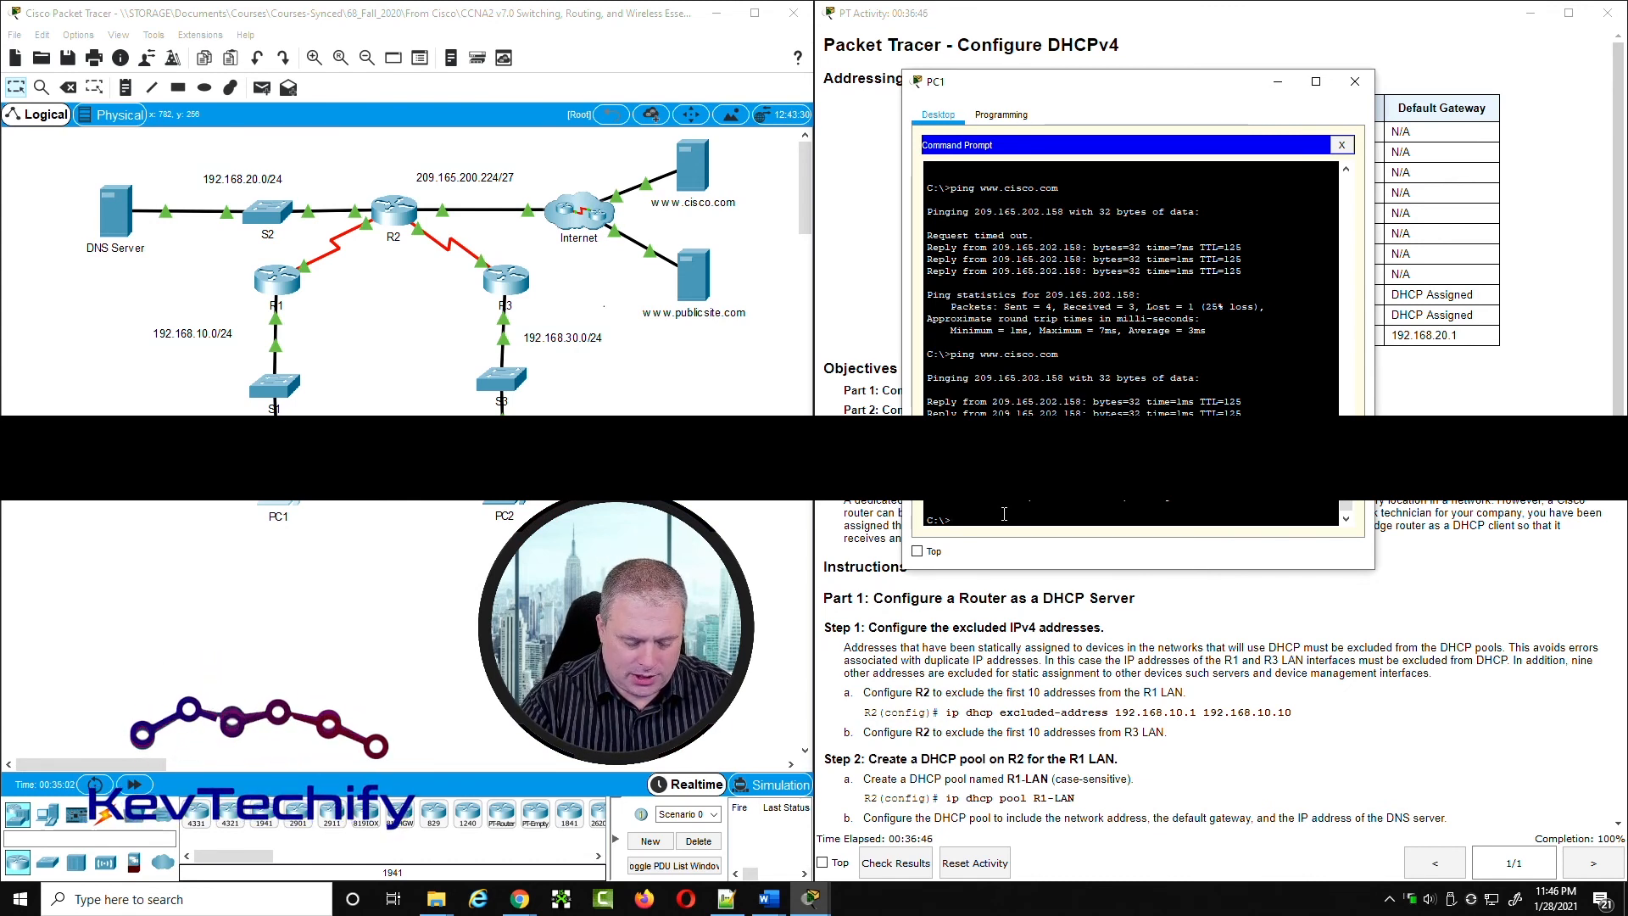
type("ping www.public")
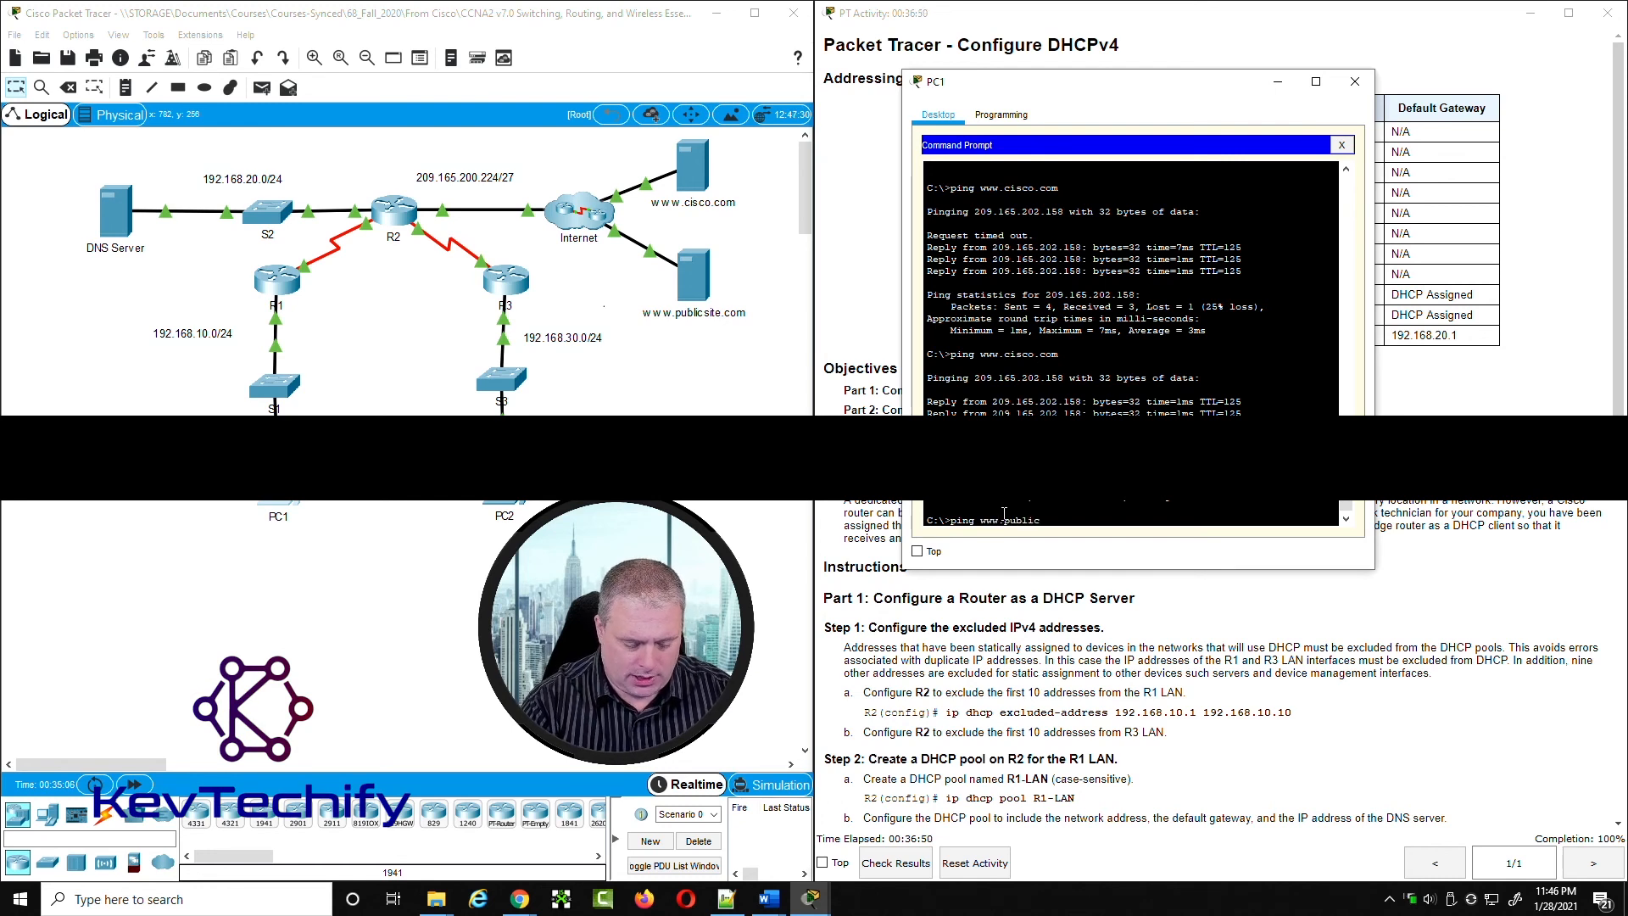
type("site.")
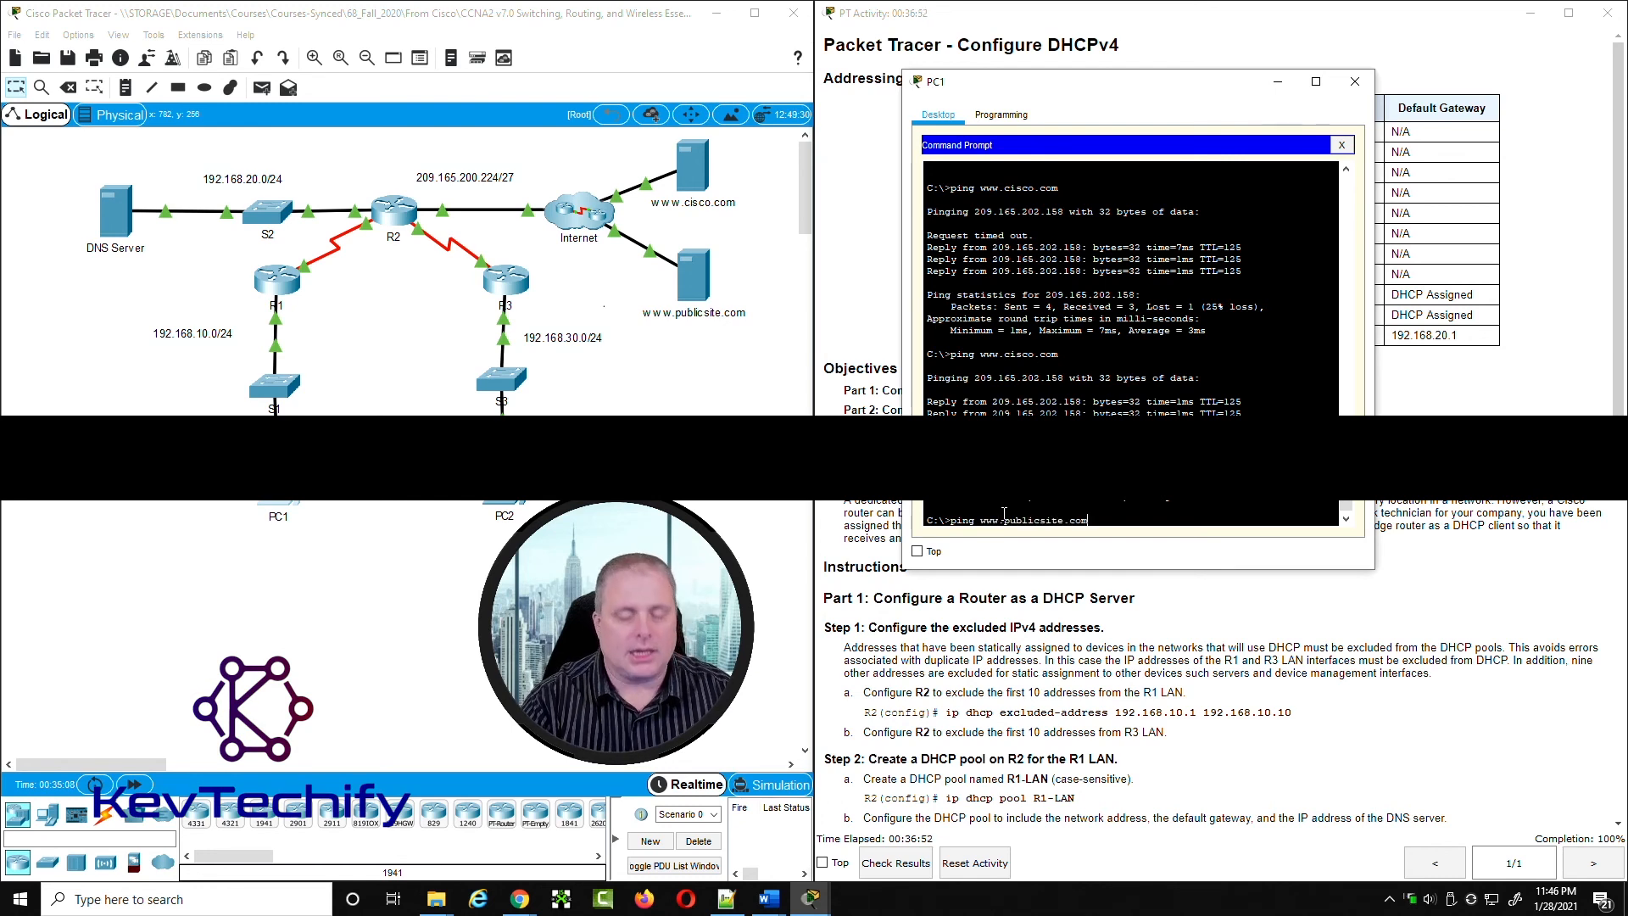
type("com")
key("Return")
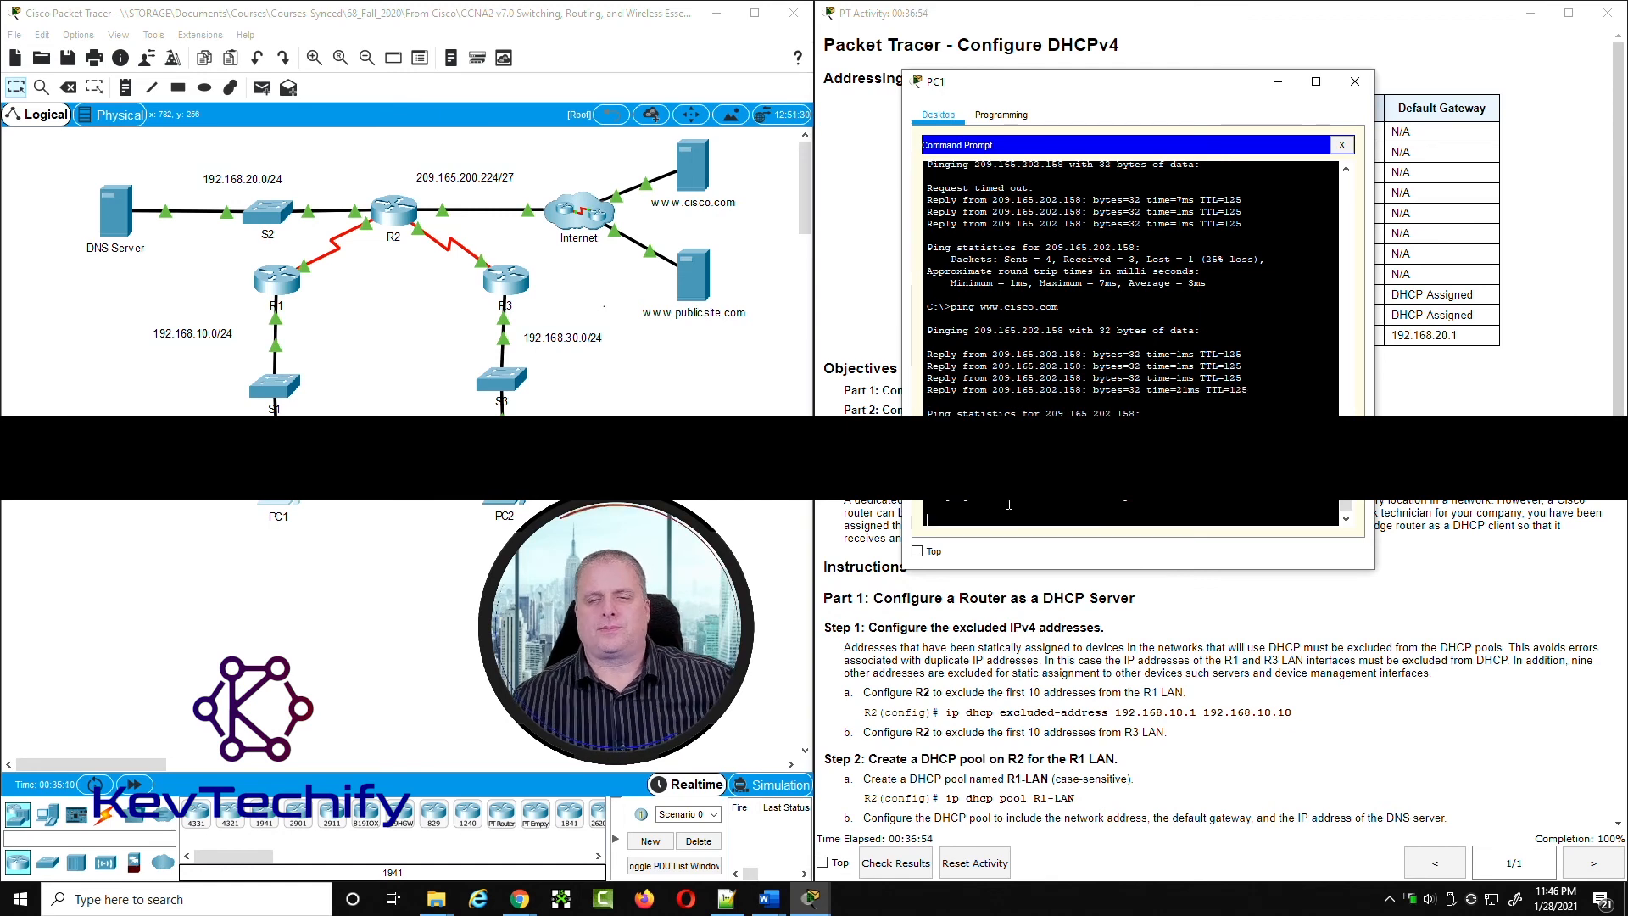
left_click_drag(974, 496, 1063, 497)
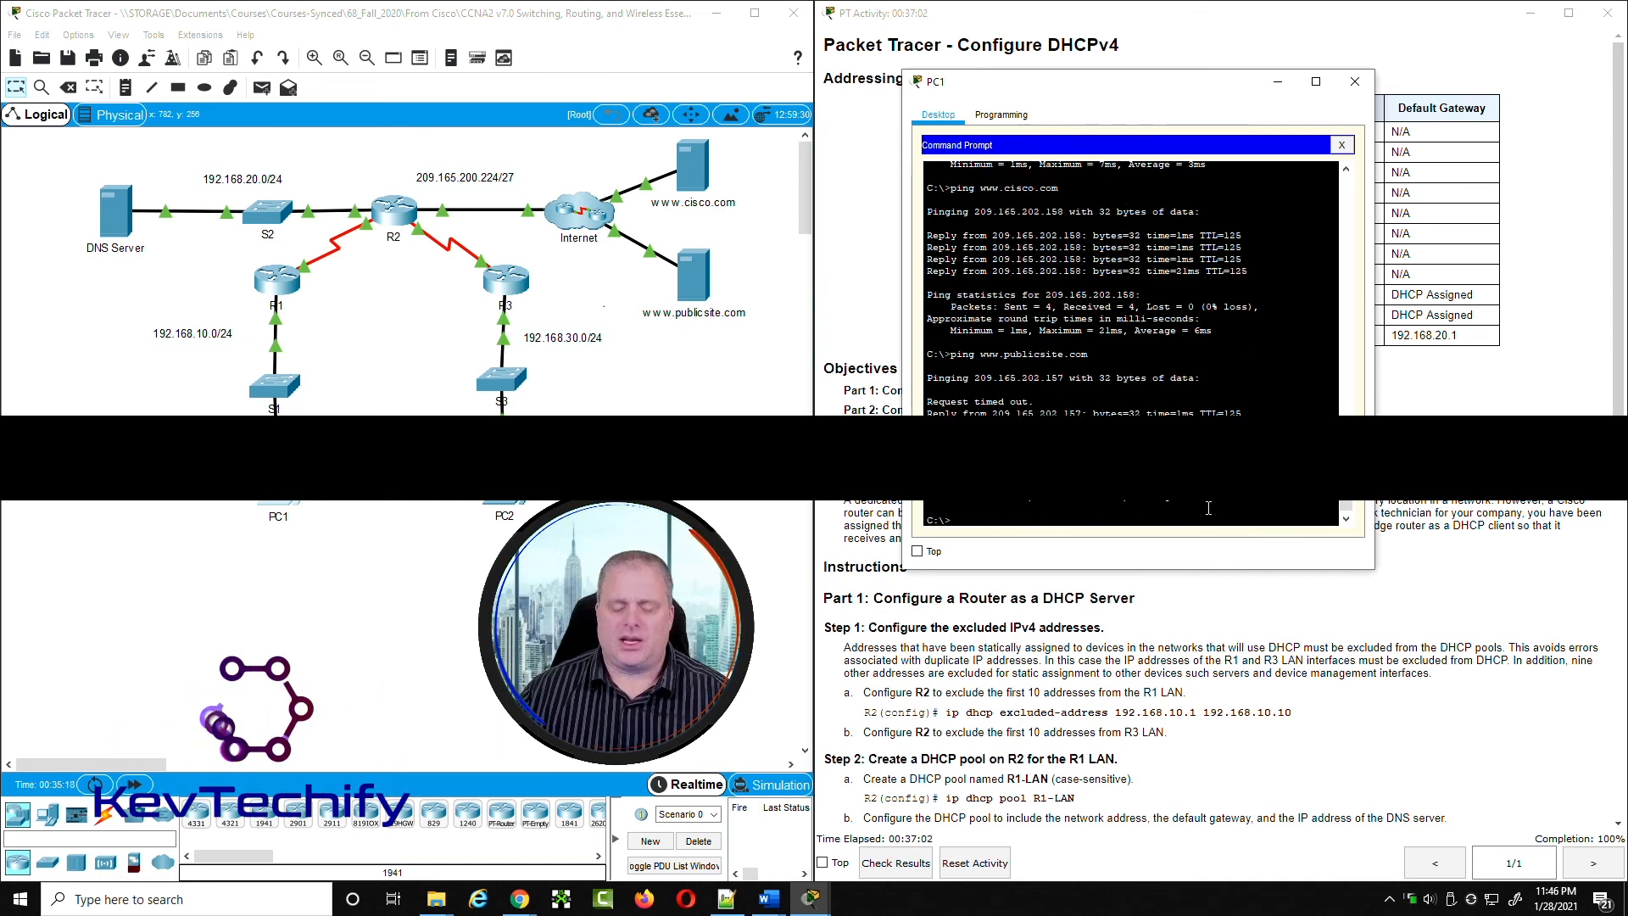
key("Up")
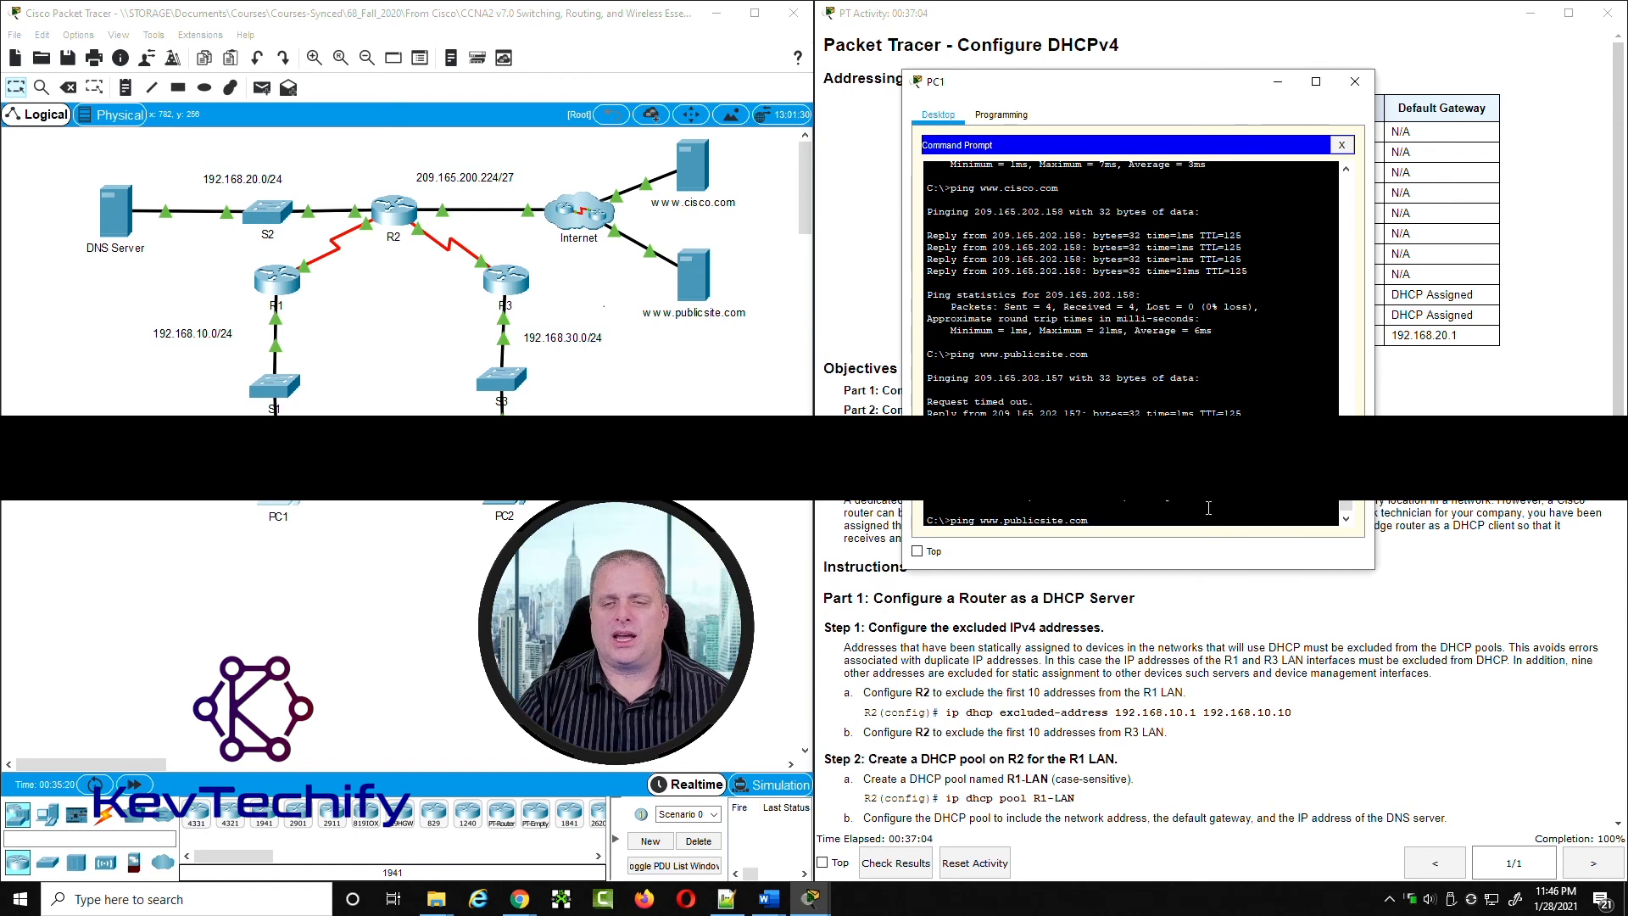
key("Return")
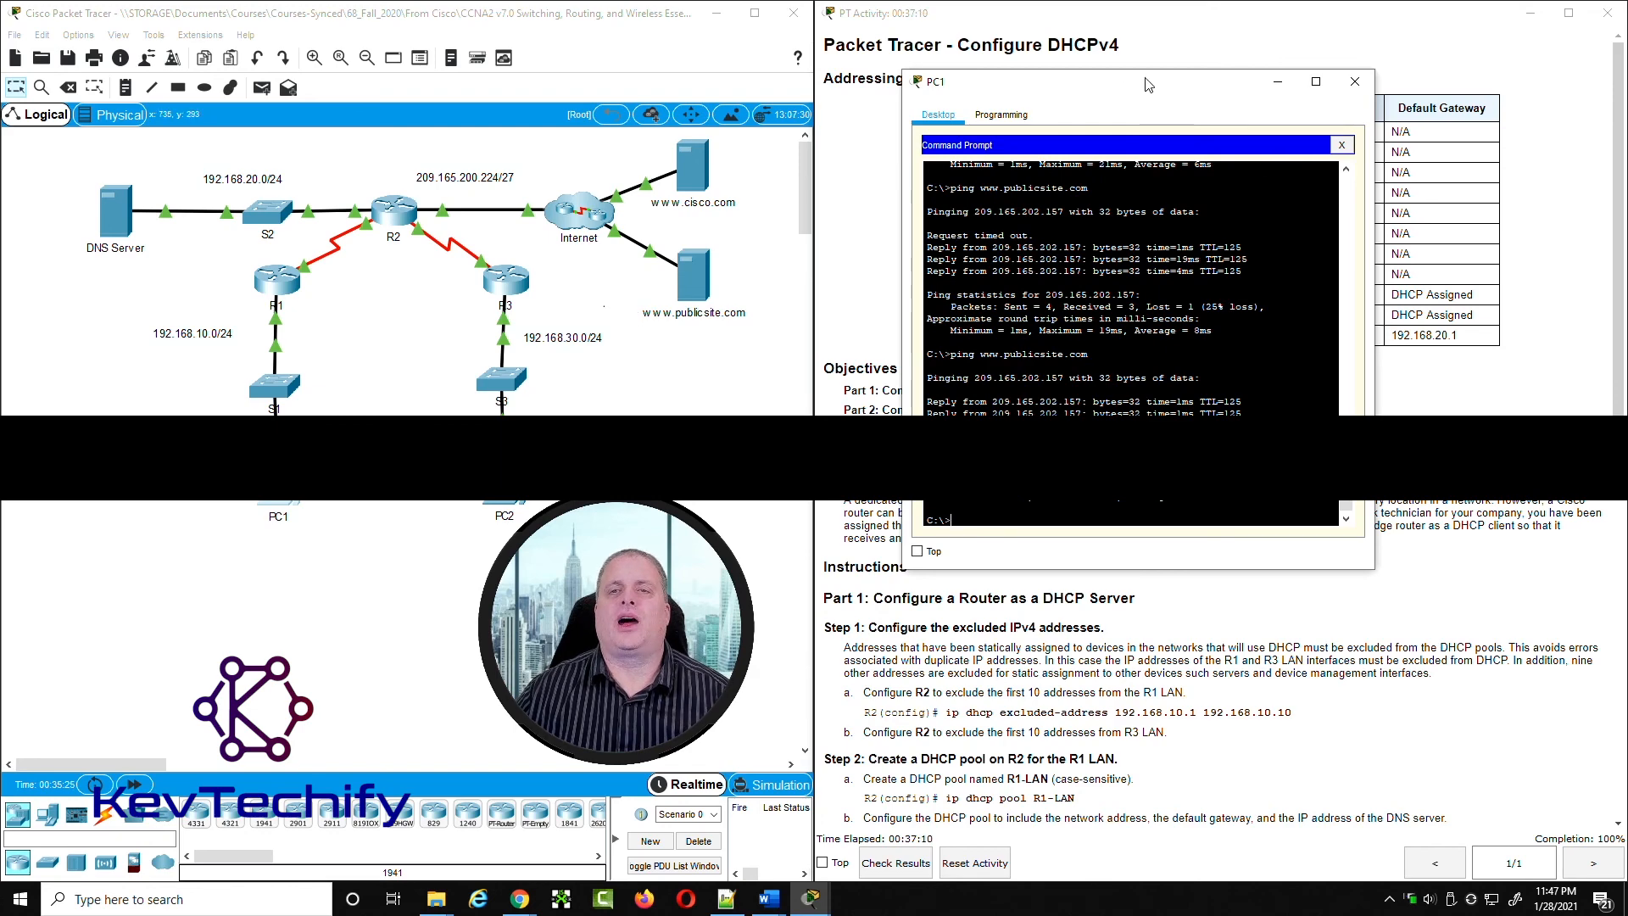
Step: Move PC1's window off the activity instructions and review the remaining tasks through Part 4, Verify DHCP and Connectivity
left_click_drag(1143, 91, 386, 75)
scroll(1099, 568, "down", 3)
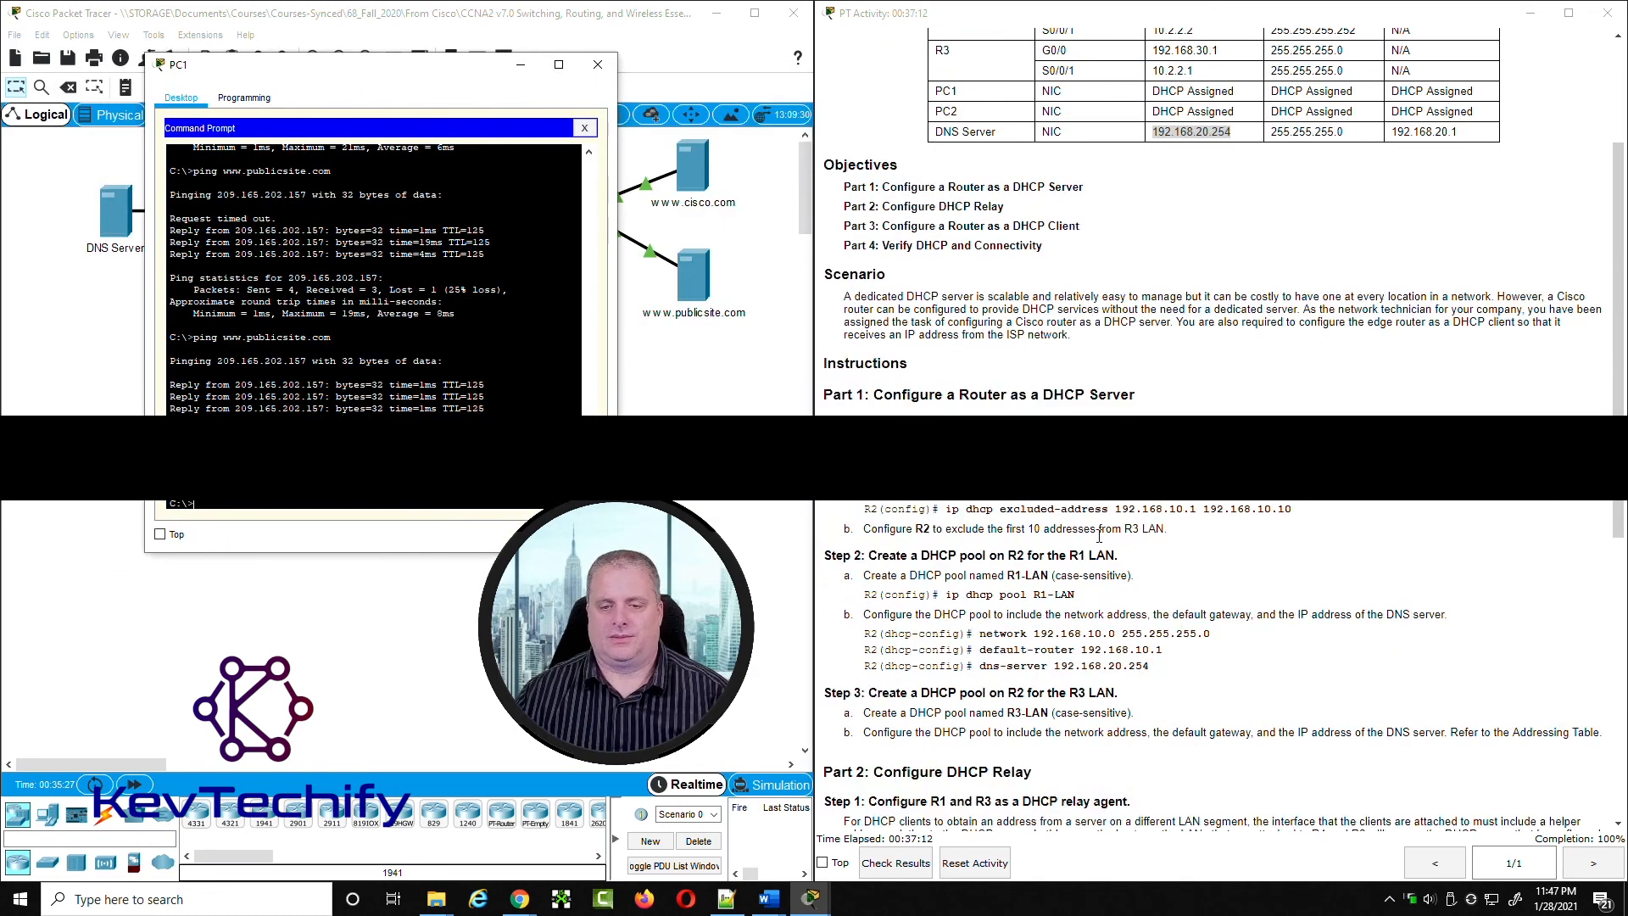
scroll(1099, 569, "down", 6)
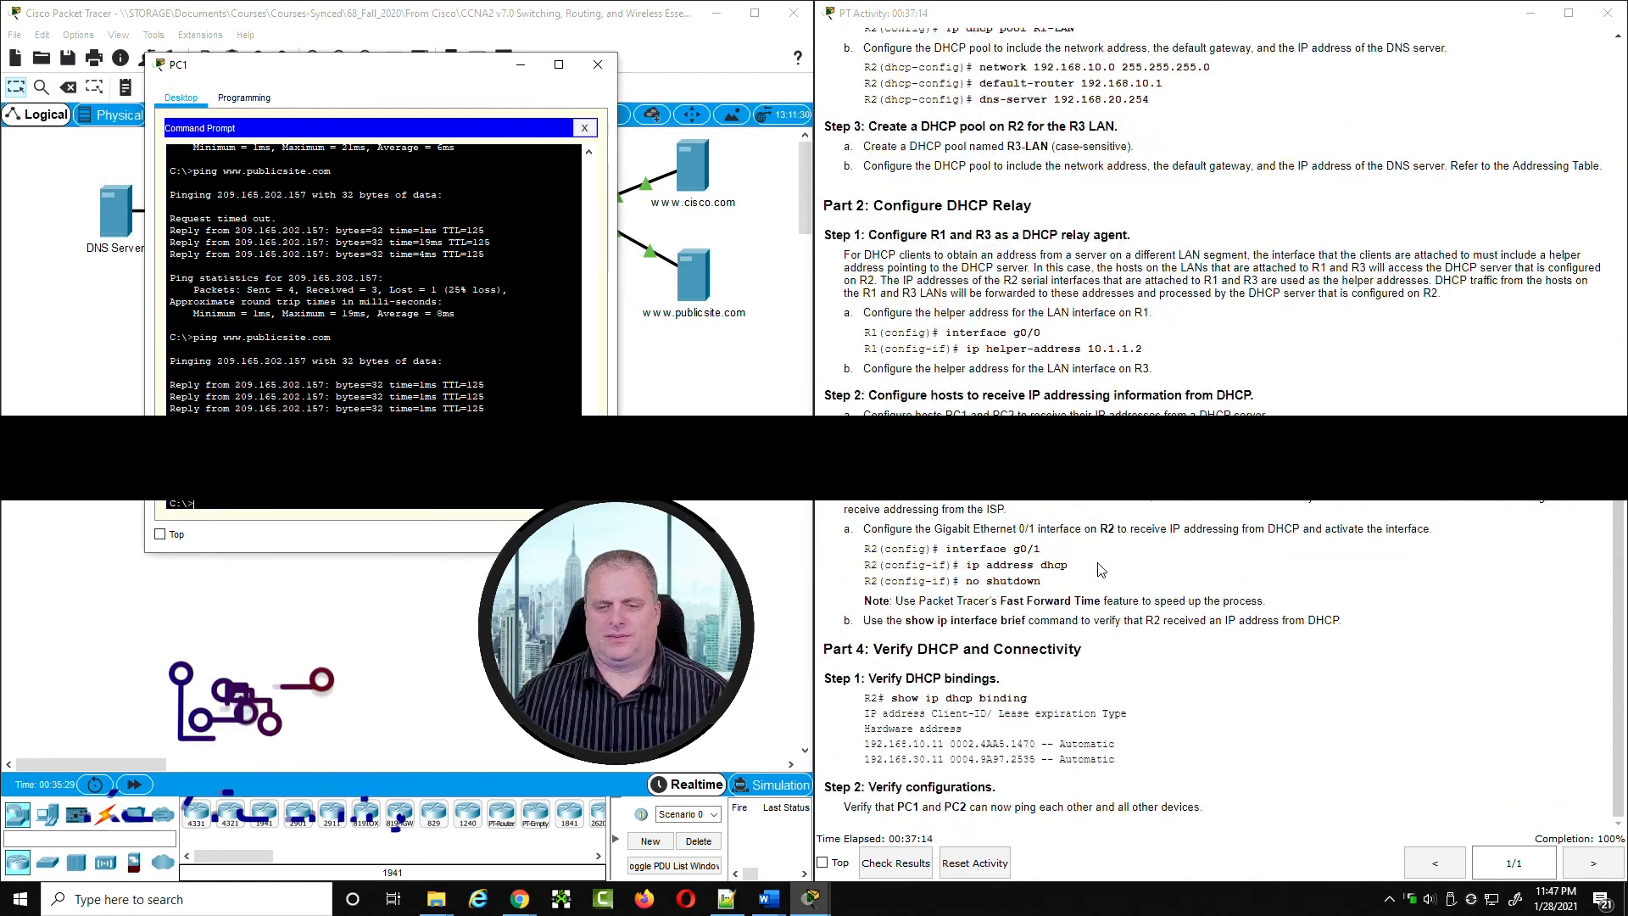